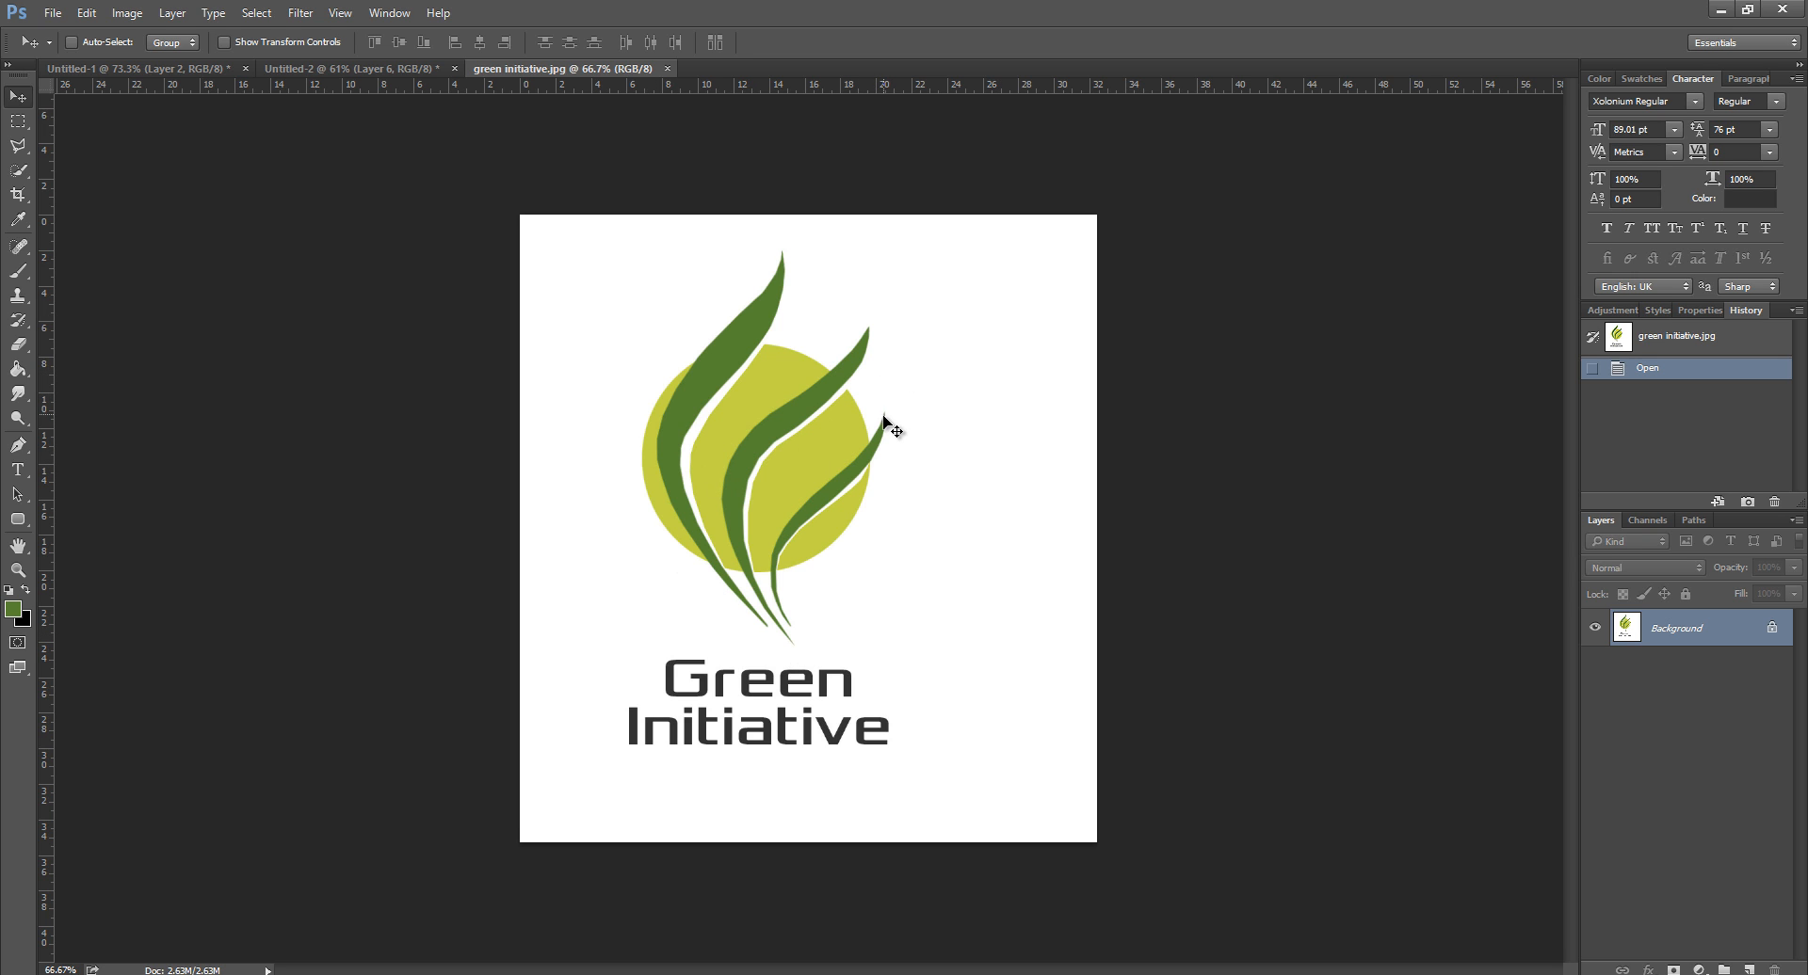
Step: Convert the locked Background into an editable layer and add a new empty layer beneath it
{"action": "left_click", "coordinate": [18, 122]}
{"action": "left_click", "coordinate": [18, 97]}
{"action": "left_click", "coordinate": [1770, 631]}
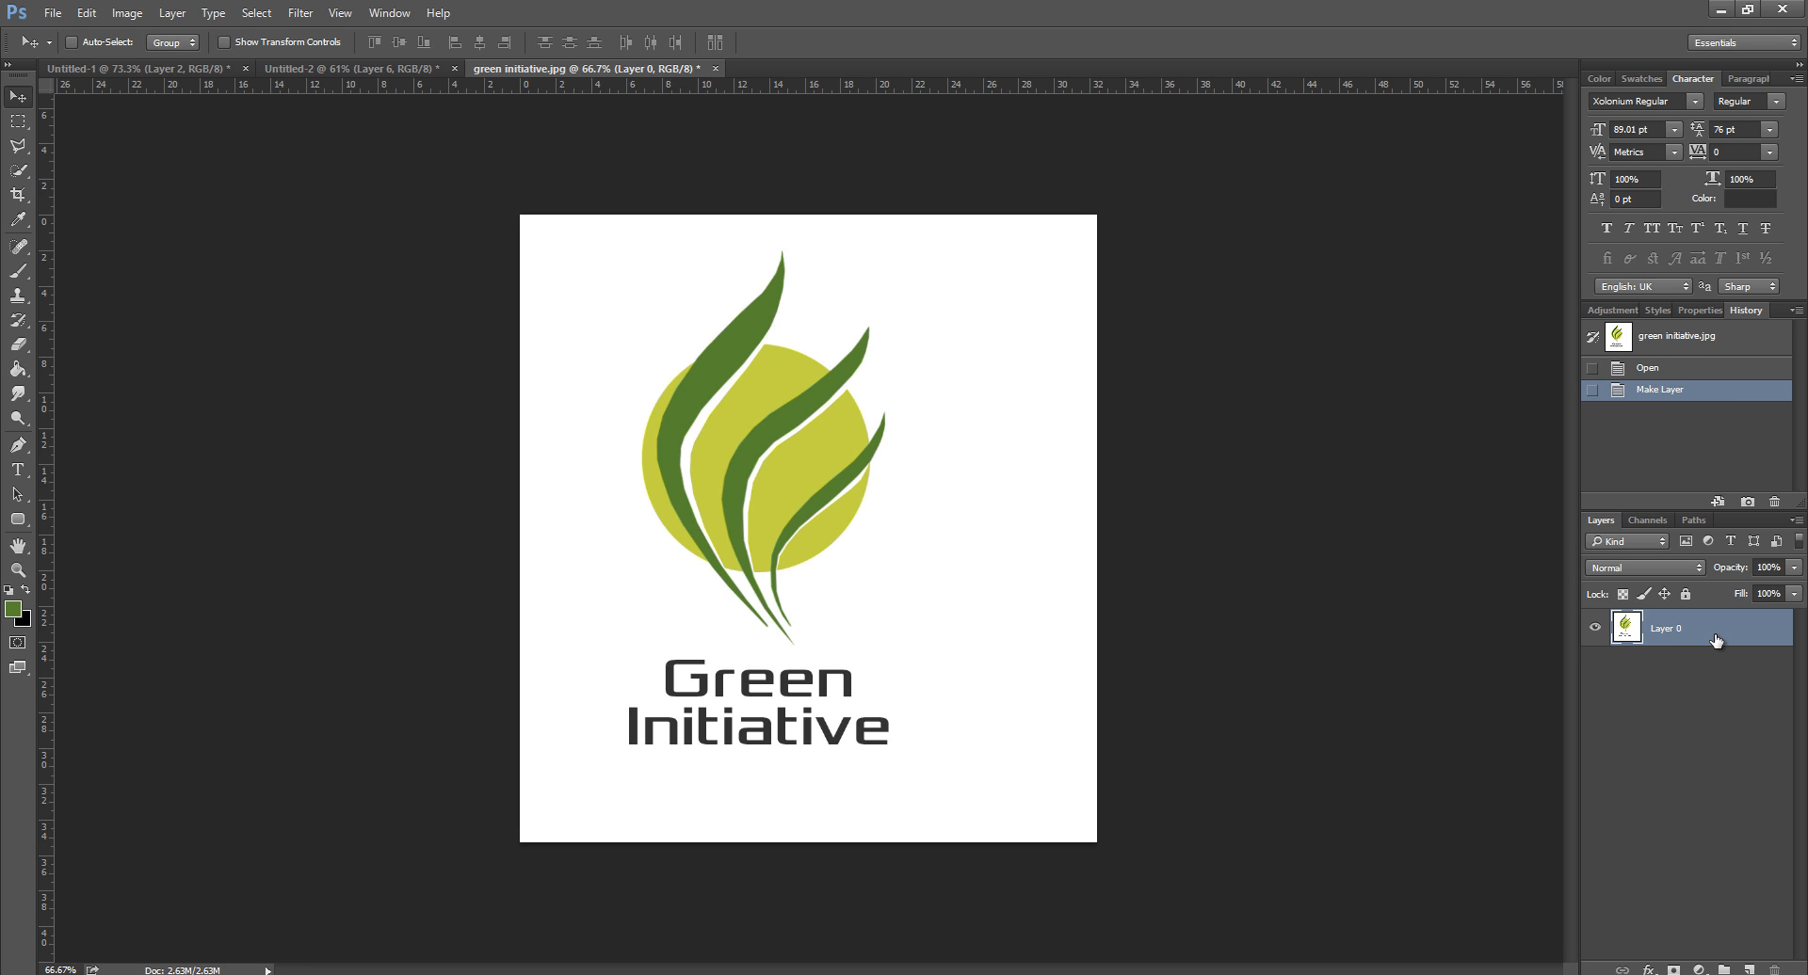
{"action": "left_click", "coordinate": [1749, 968]}
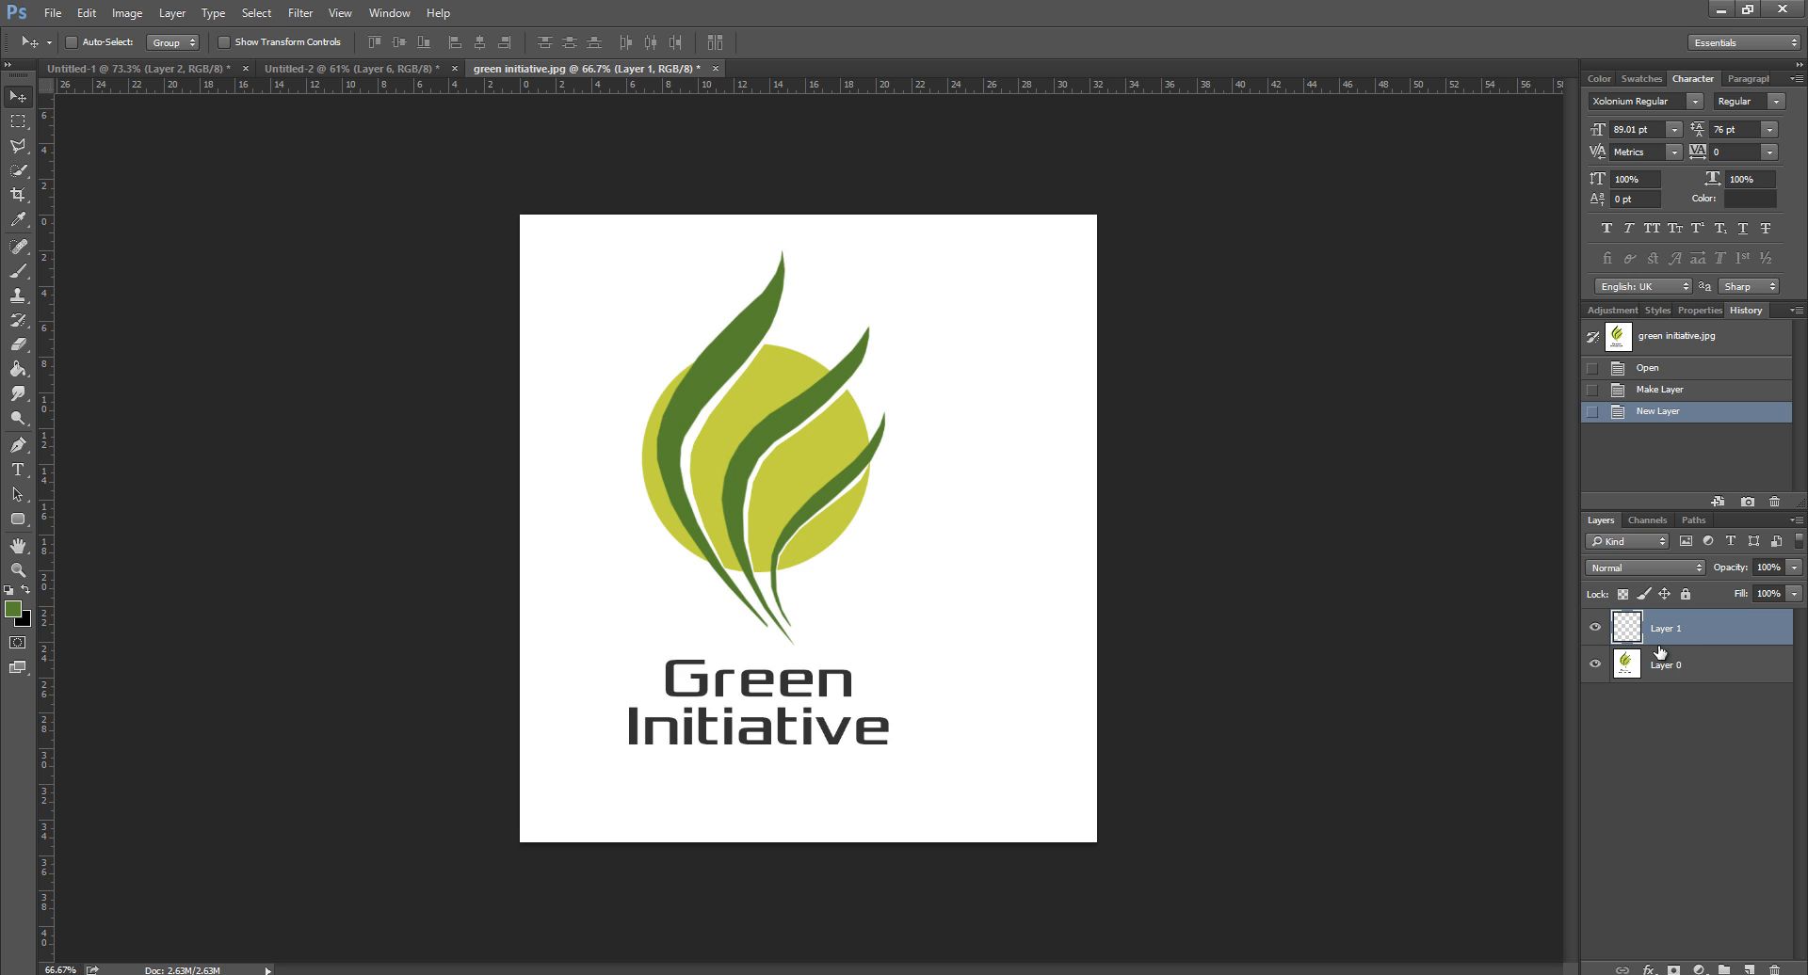
{"action": "left_click_drag", "start_coordinate": [1666, 629], "coordinate": [1678, 689]}
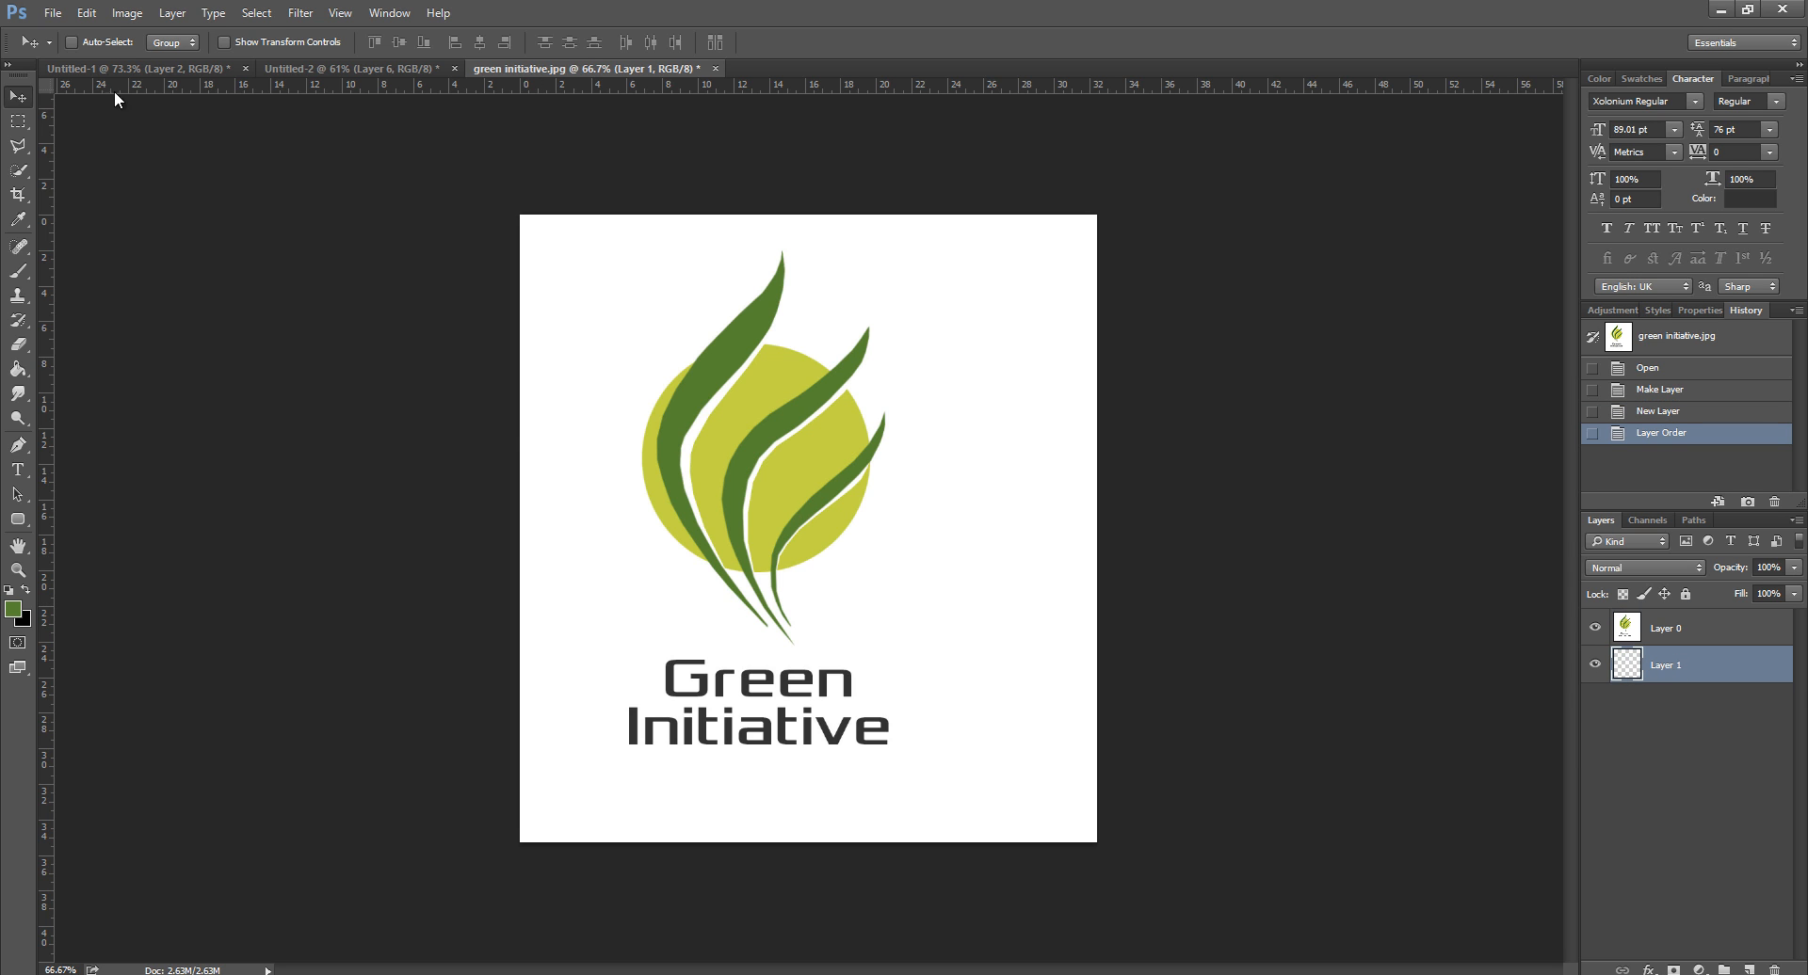
Step: Clear a rectangular marquee area from the white space beside the logo on Layer 0, and deselect
{"action": "left_click", "coordinate": [18, 121]}
{"action": "left_click", "coordinate": [1663, 636]}
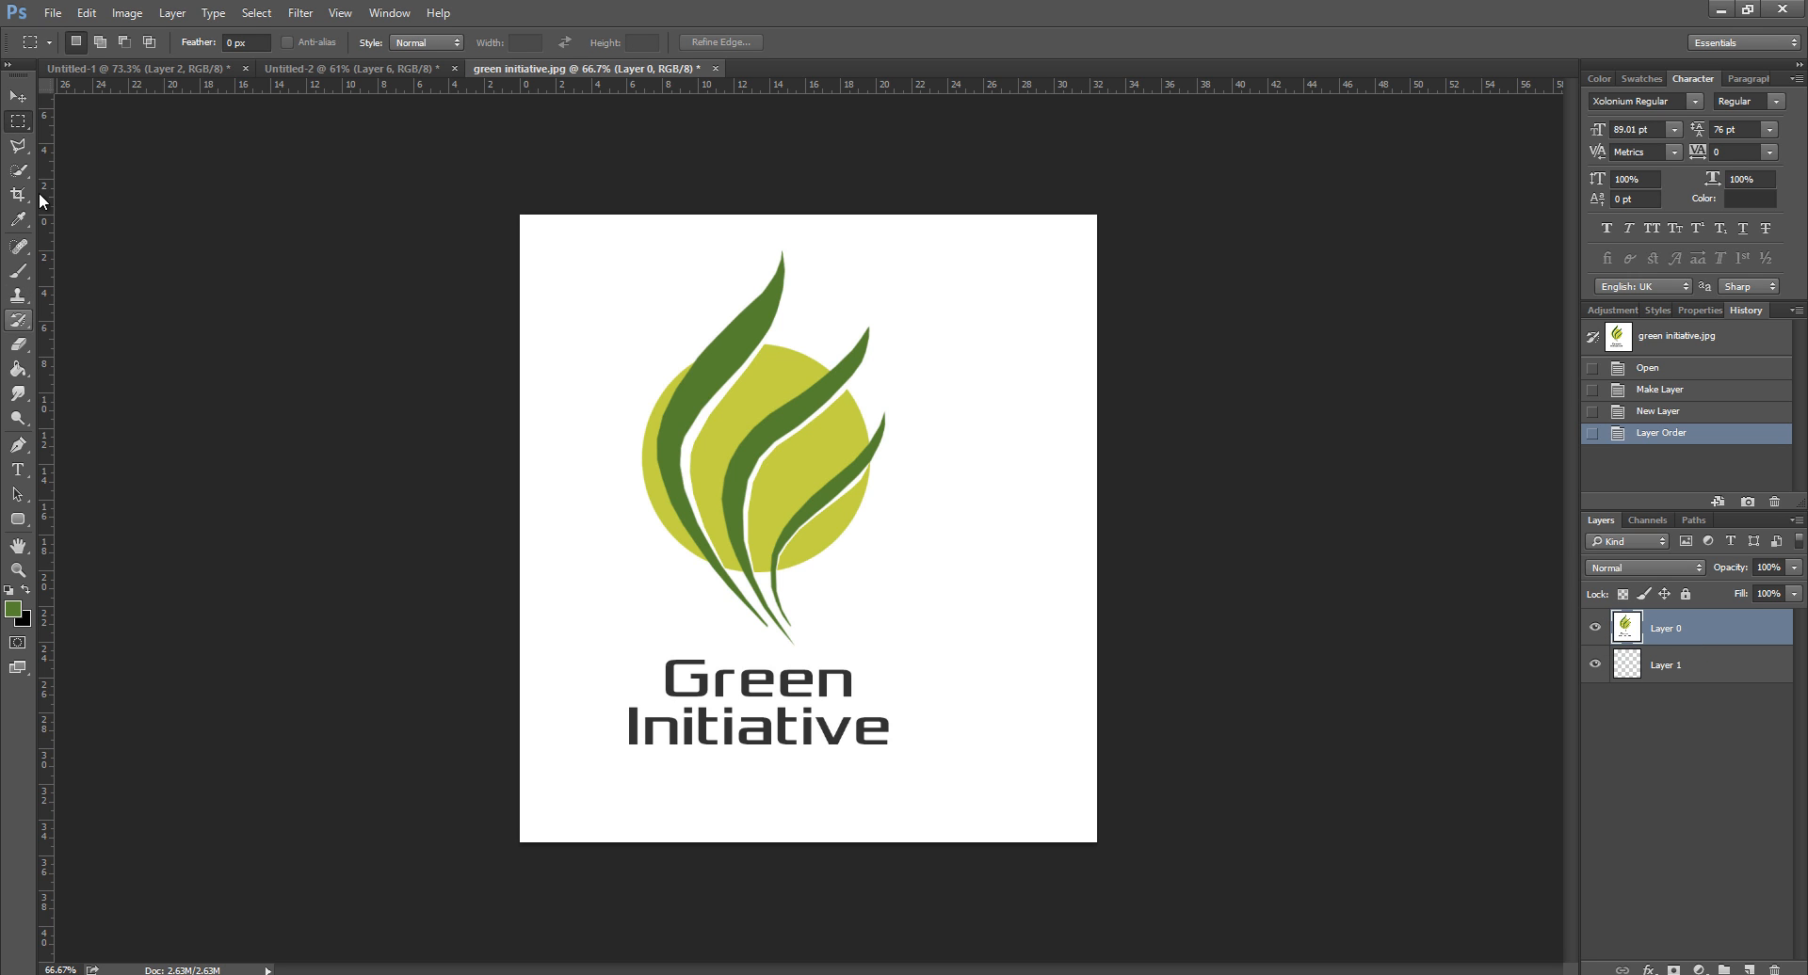
{"action": "left_click_drag", "start_coordinate": [984, 400], "coordinate": [1067, 538]}
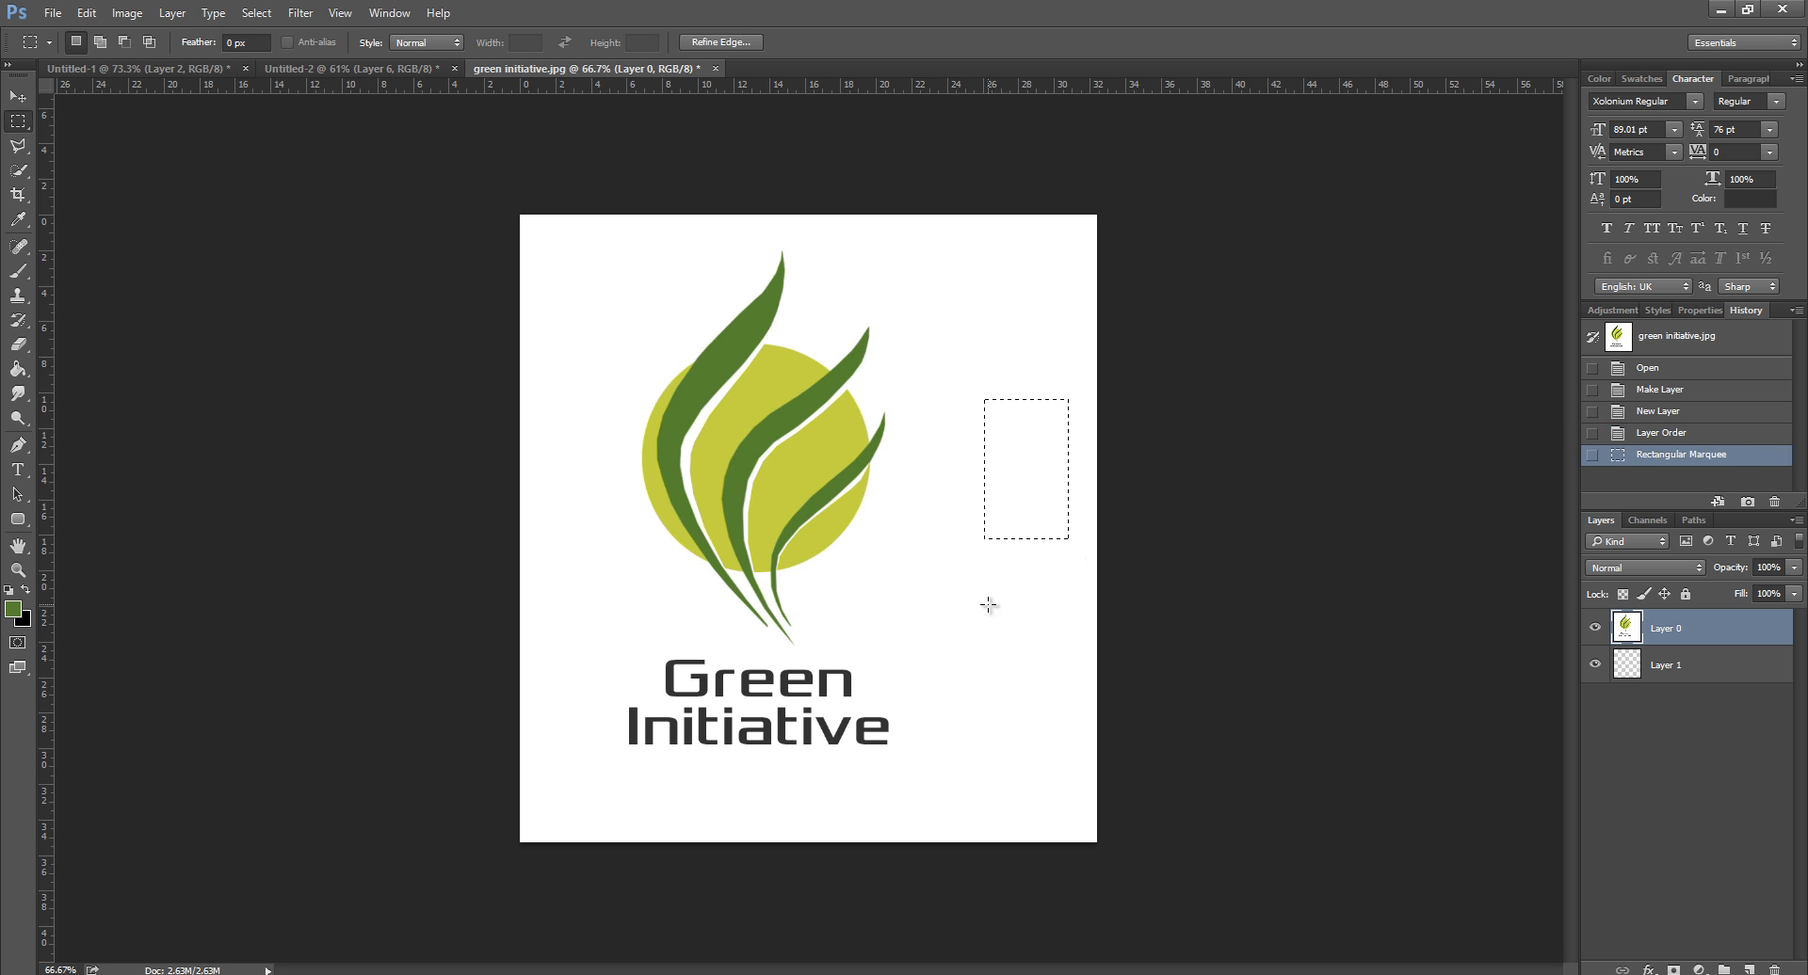
{"action": "key", "text": "Delete"}
{"action": "key", "text": "ctrl+d"}
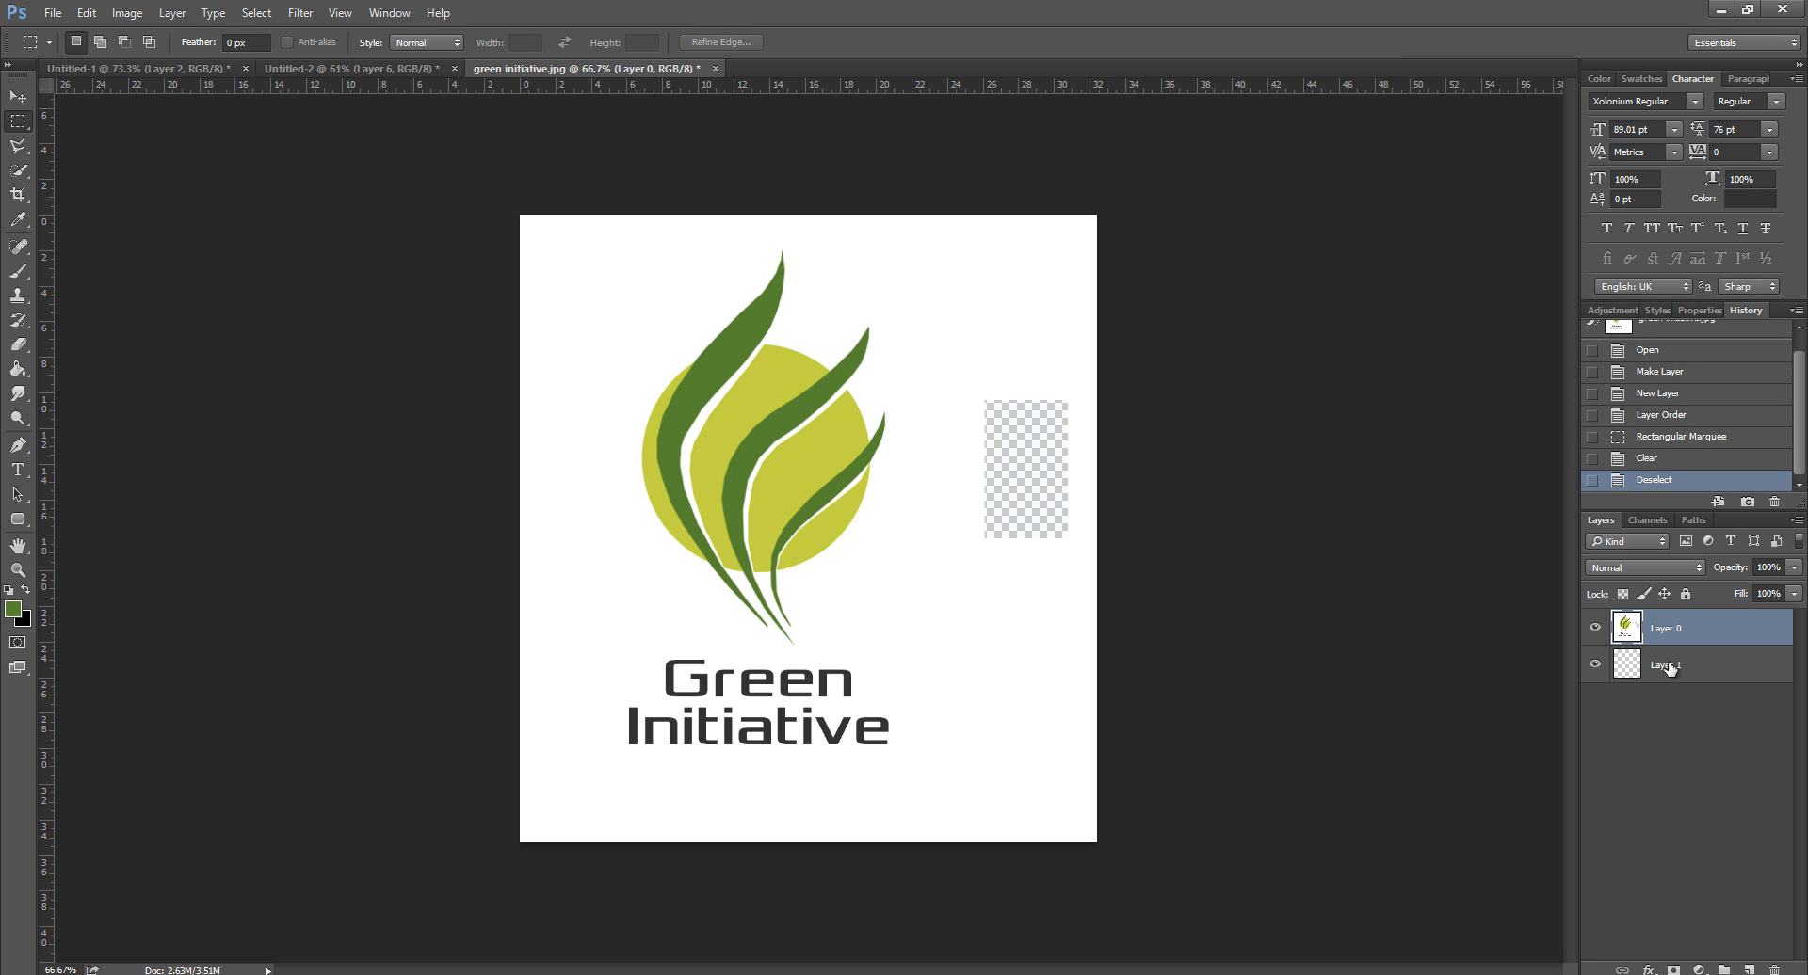
{"action": "left_click", "coordinate": [1668, 667]}
{"action": "left_click_drag", "start_coordinate": [944, 384], "coordinate": [1071, 578]}
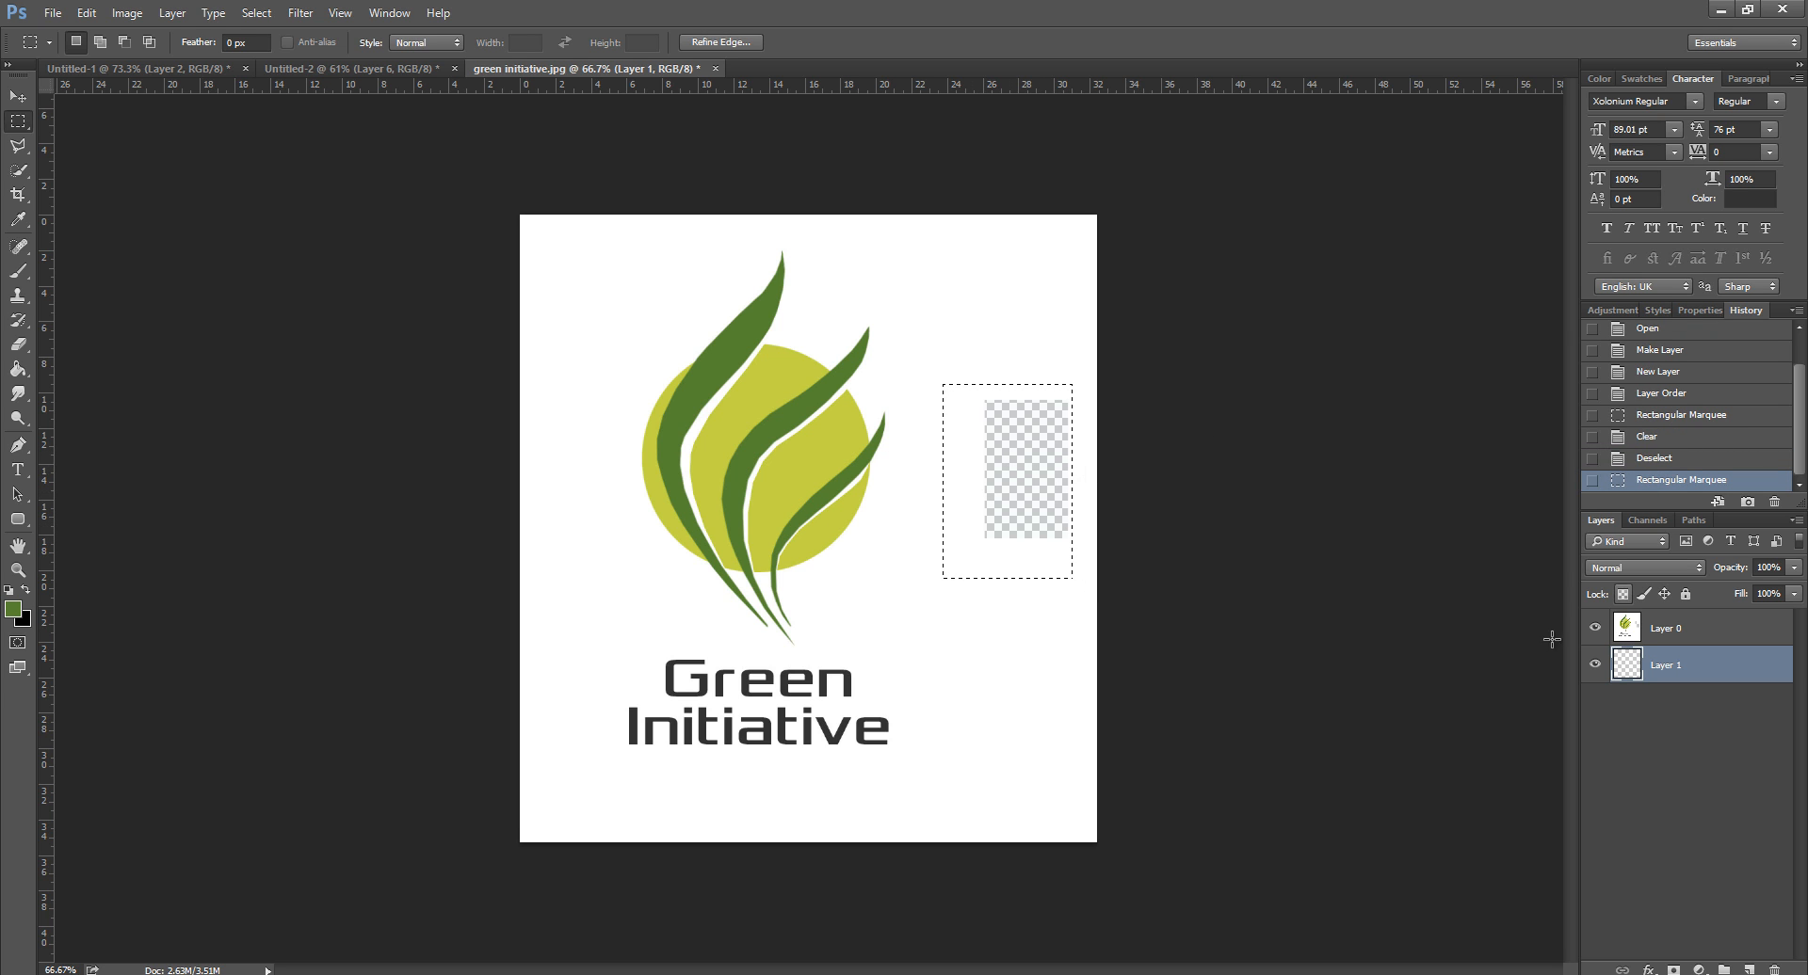
{"action": "left_click", "coordinate": [1664, 628]}
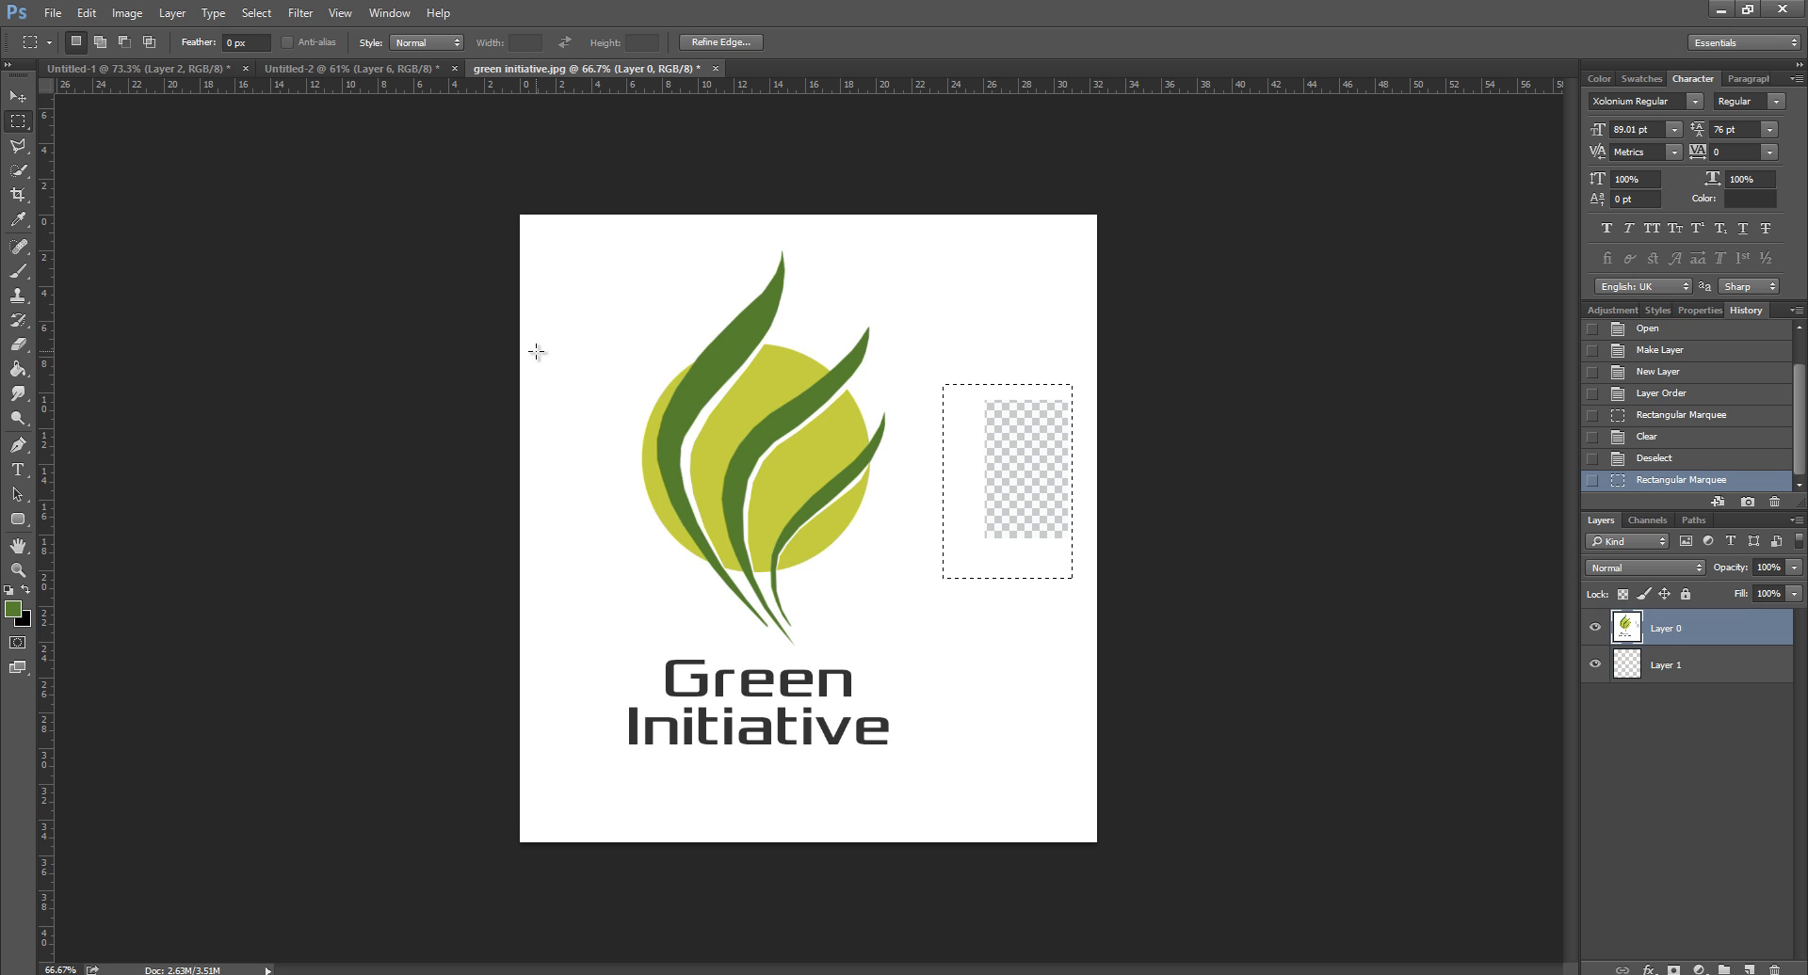
{"action": "left_click", "coordinate": [964, 397]}
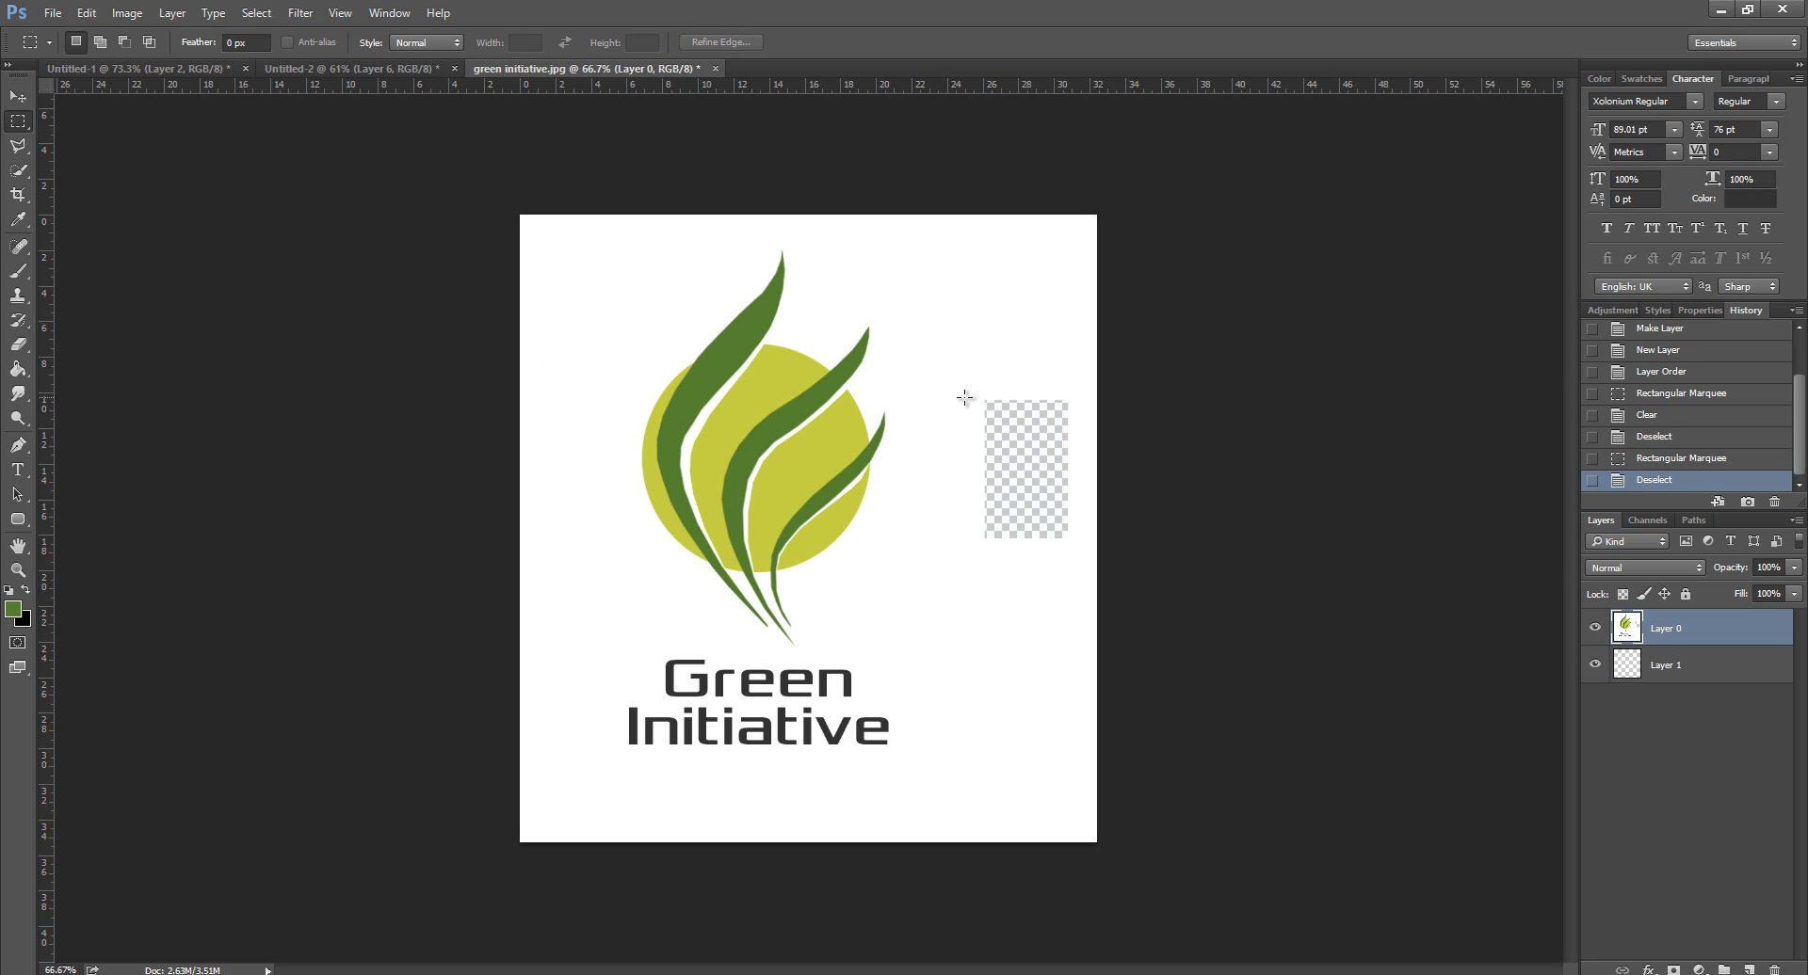
Step: Clear a second, larger rectangular marquee area of white on Layer 0, overlapping the first cleared patch, and deselect
{"action": "right_click", "coordinate": [31, 123]}
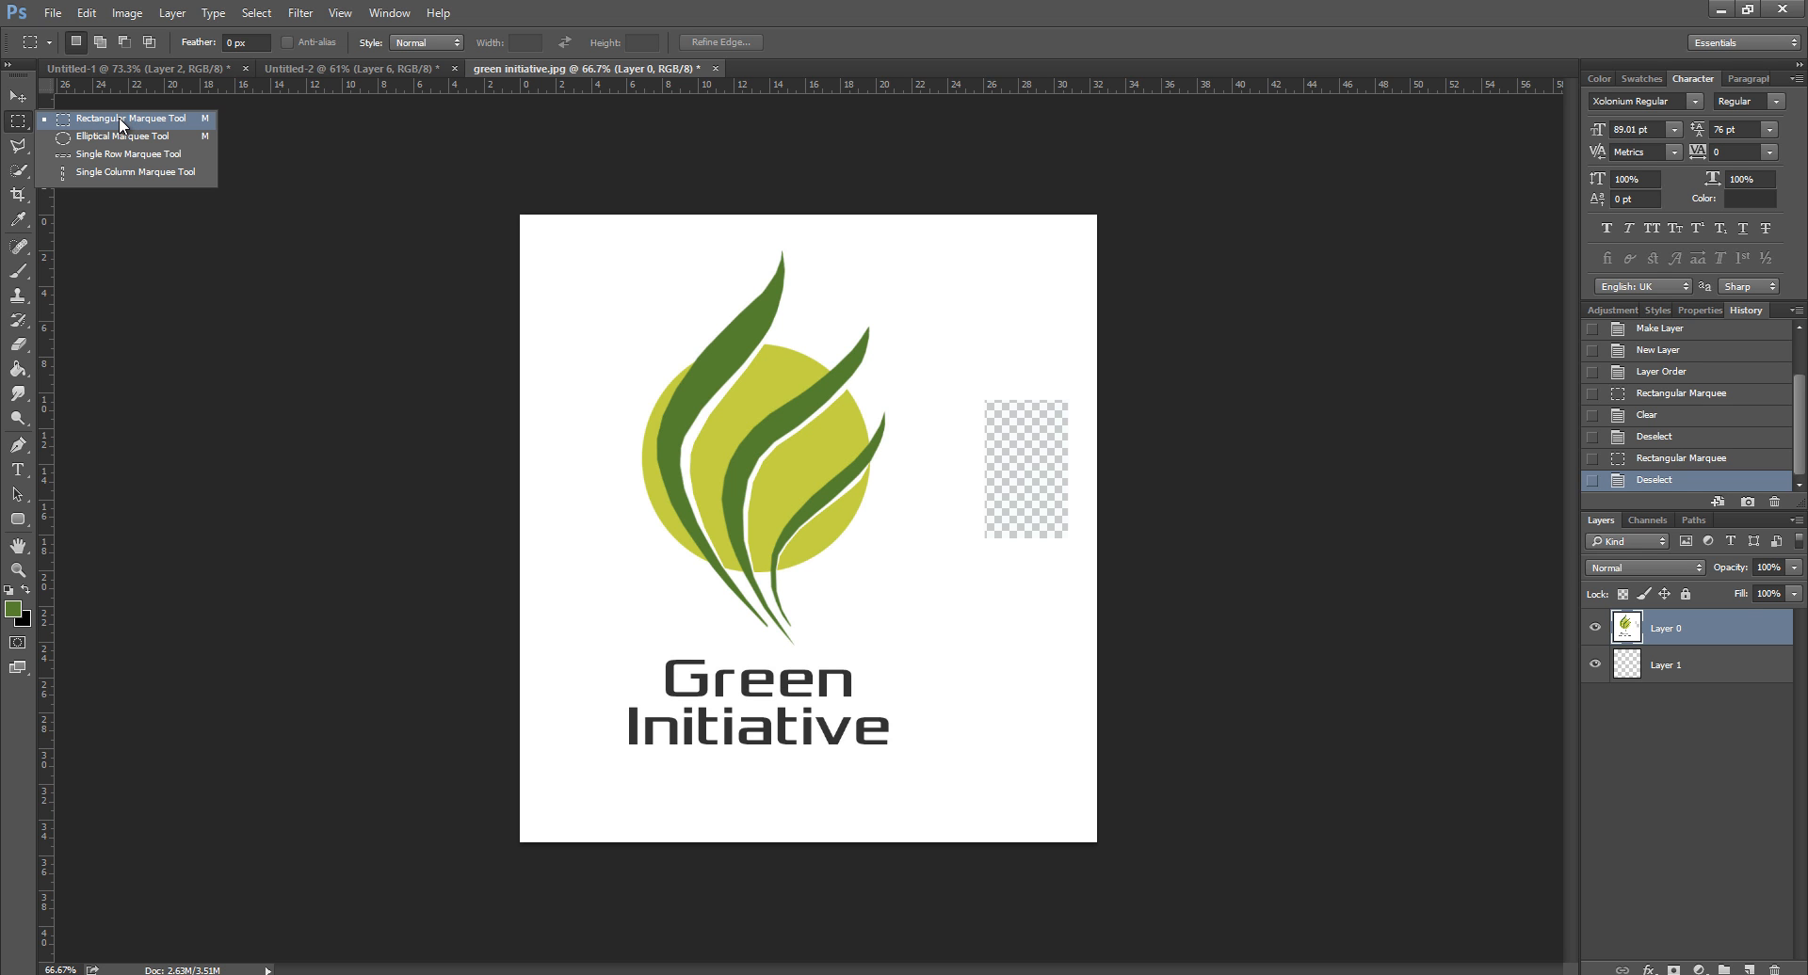
{"action": "left_click", "coordinate": [123, 120]}
{"action": "scroll", "coordinate": [935, 360], "scroll_direction": "up", "scroll_amount": 4}
{"action": "left_click_drag", "start_coordinate": [997, 307], "coordinate": [1160, 557]}
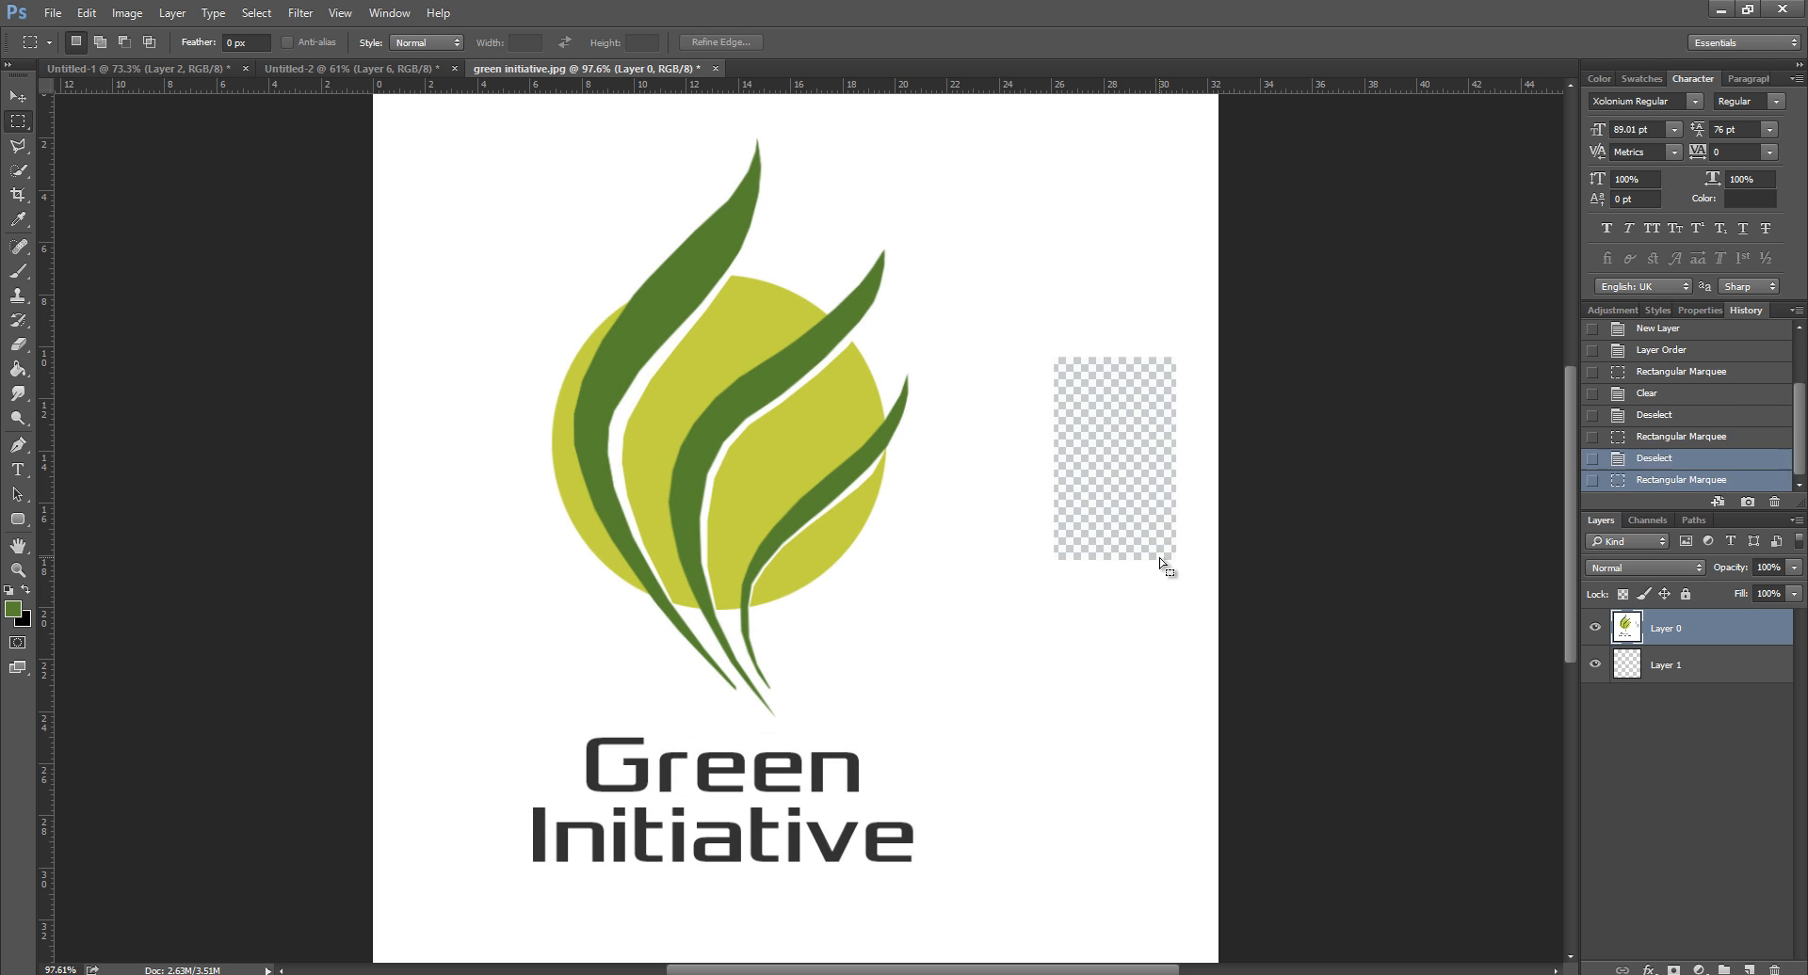
{"action": "key", "text": "Delete"}
{"action": "key", "text": "ctrl+d"}
{"action": "scroll", "coordinate": [1070, 329], "scroll_direction": "up", "scroll_amount": 2}
{"action": "scroll", "coordinate": [1070, 330], "scroll_direction": "up", "scroll_amount": 1}
{"action": "scroll", "coordinate": [984, 388], "scroll_direction": "down", "scroll_amount": 2}
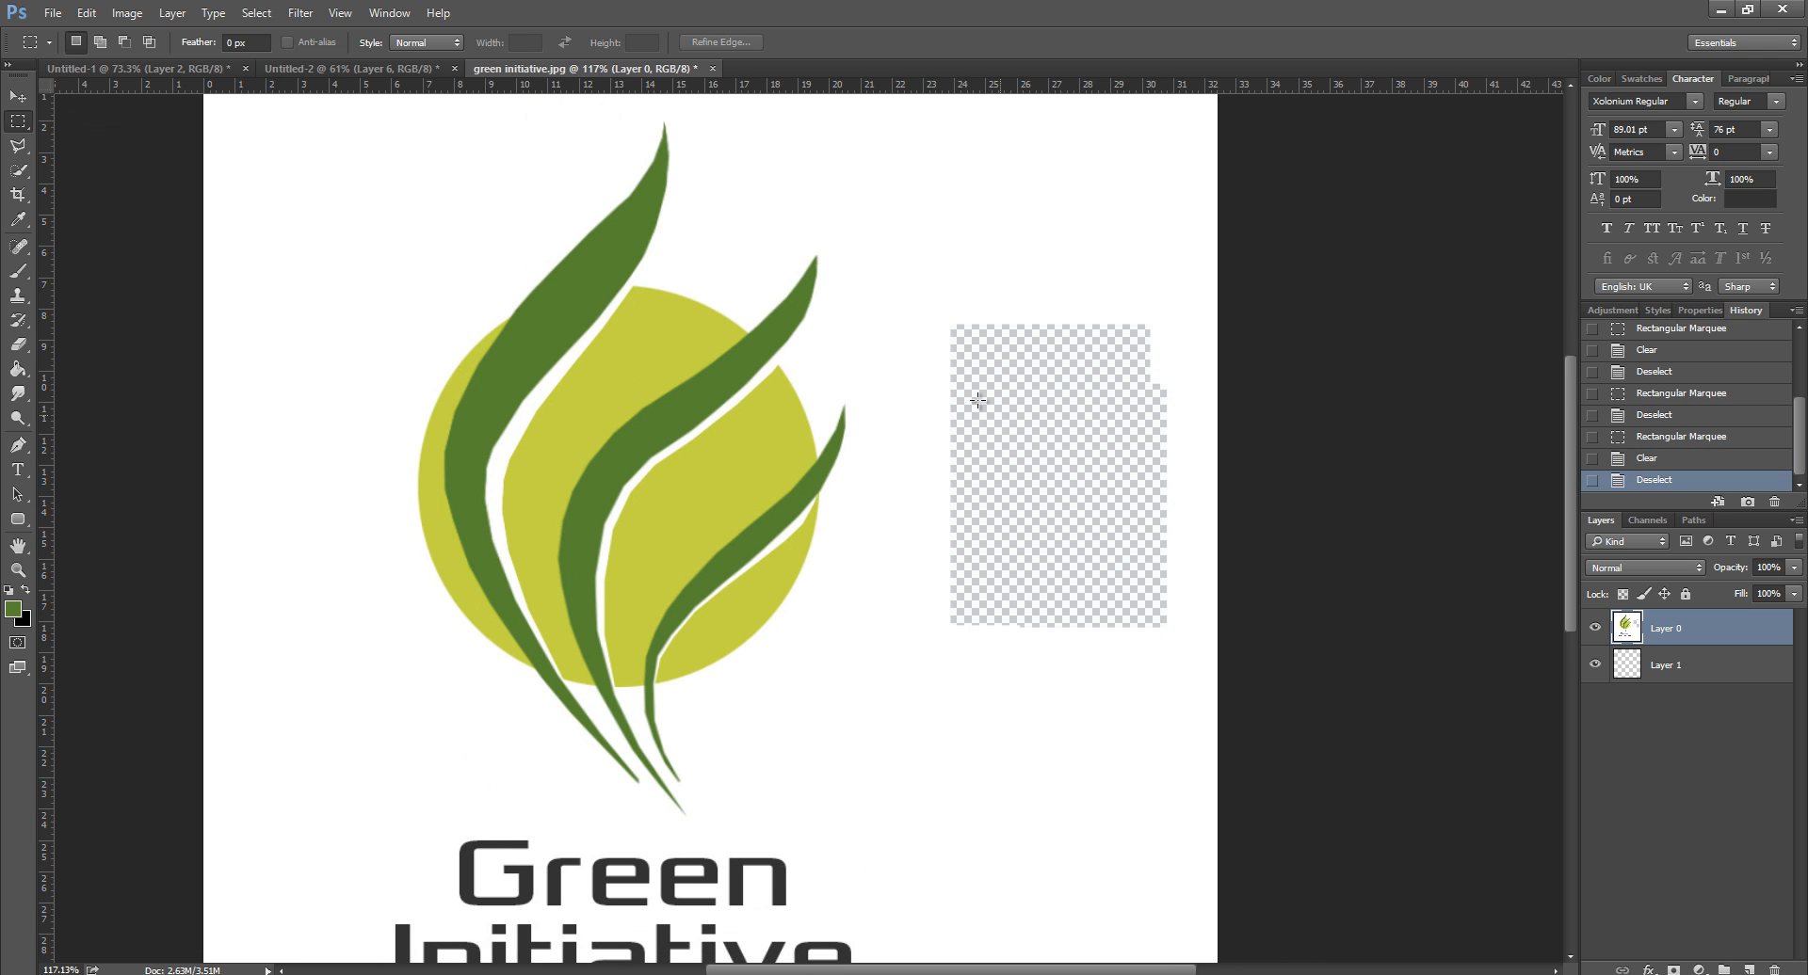
{"action": "scroll", "coordinate": [977, 399], "scroll_direction": "down", "scroll_amount": 1}
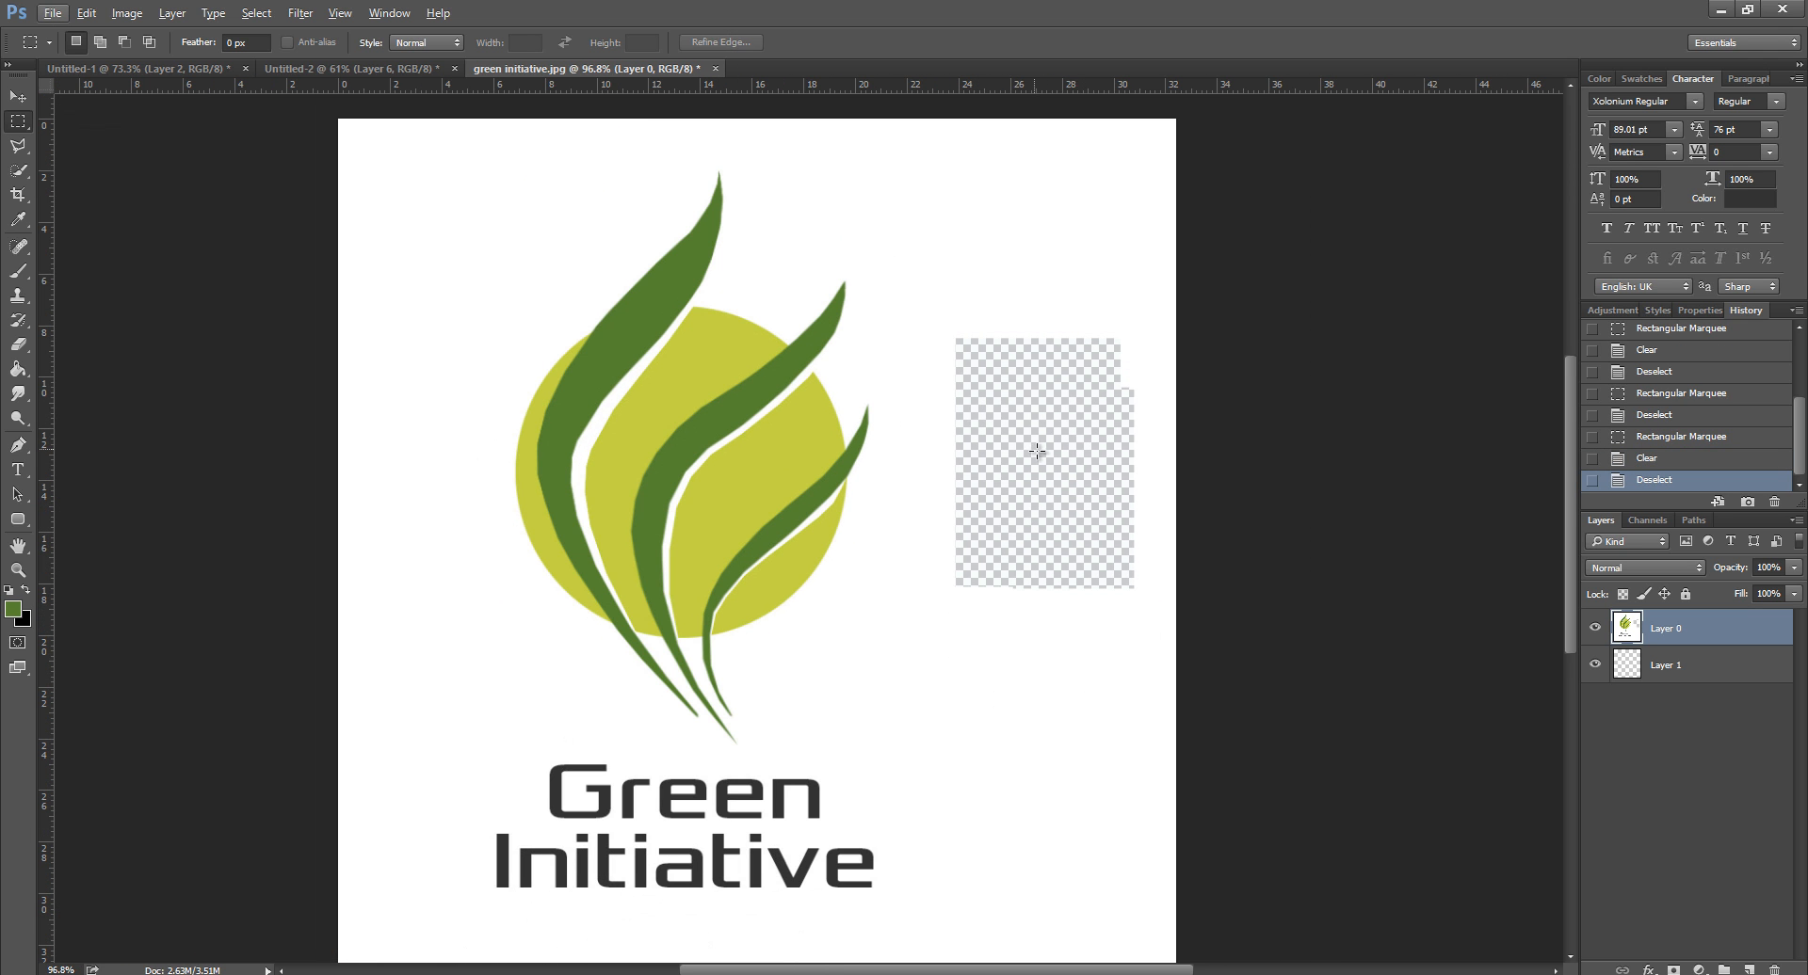
{"action": "scroll", "coordinate": [993, 438], "scroll_direction": "up", "scroll_amount": 1}
{"action": "scroll", "coordinate": [996, 440], "scroll_direction": "down", "scroll_amount": 1}
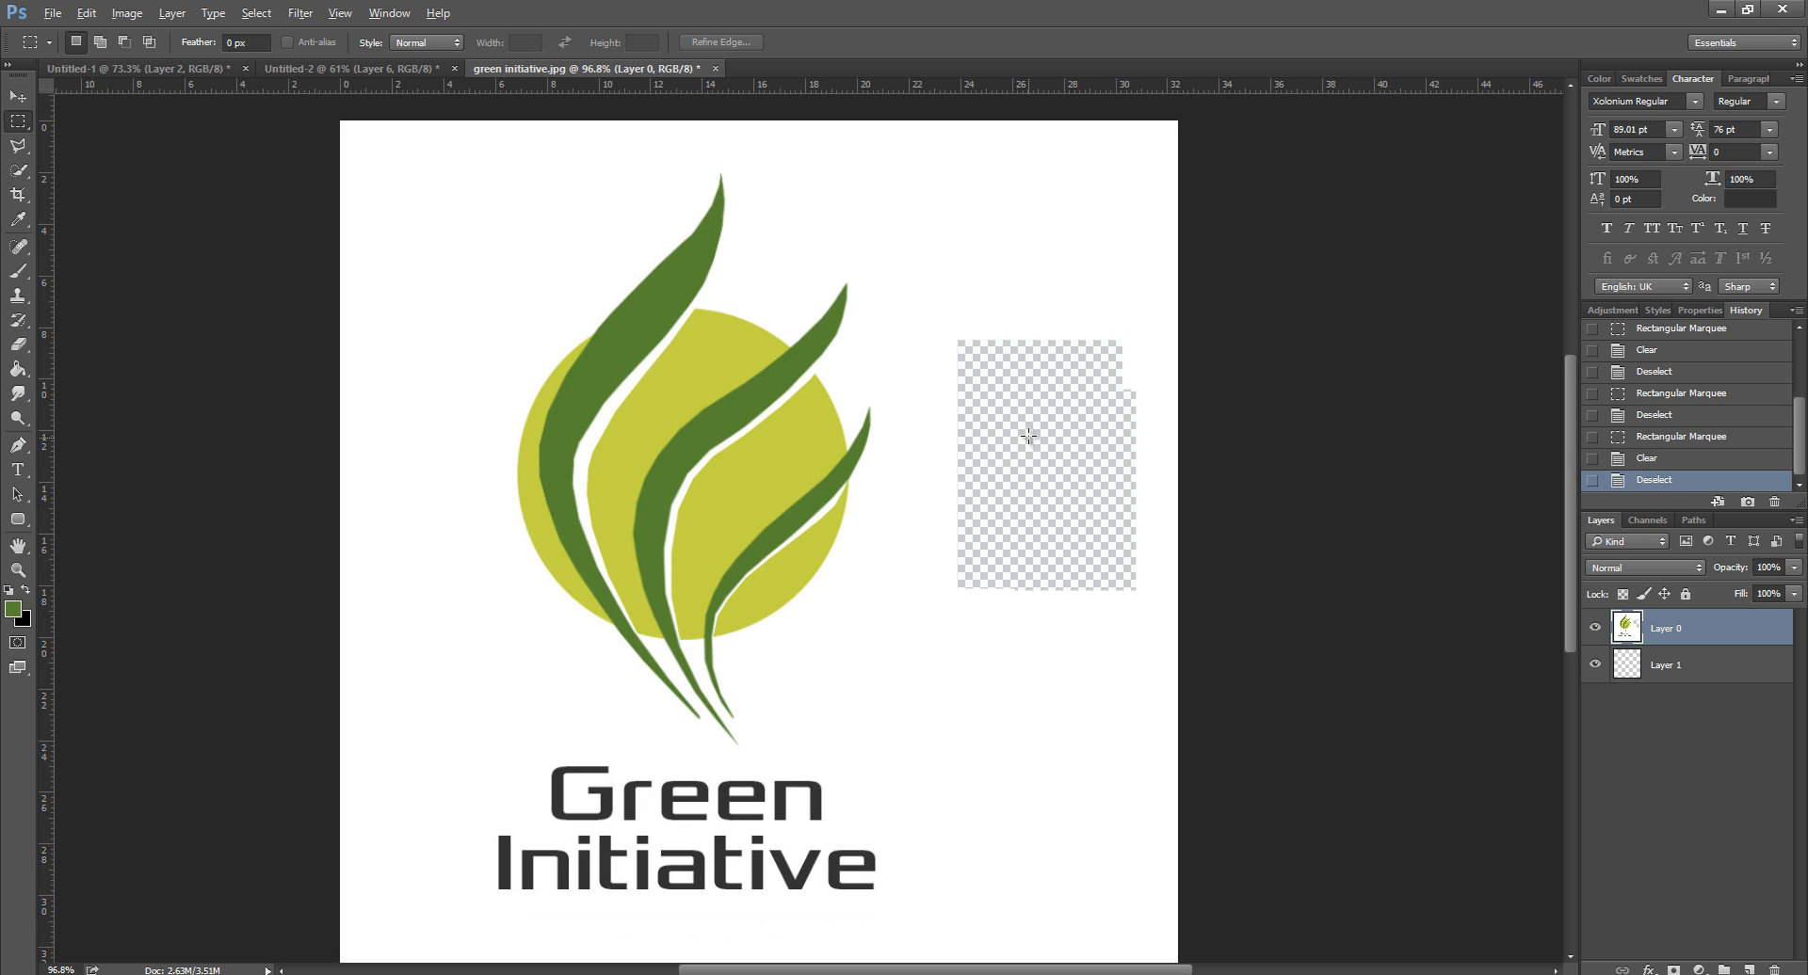
{"action": "scroll", "coordinate": [1028, 436], "scroll_direction": "down", "scroll_amount": 1}
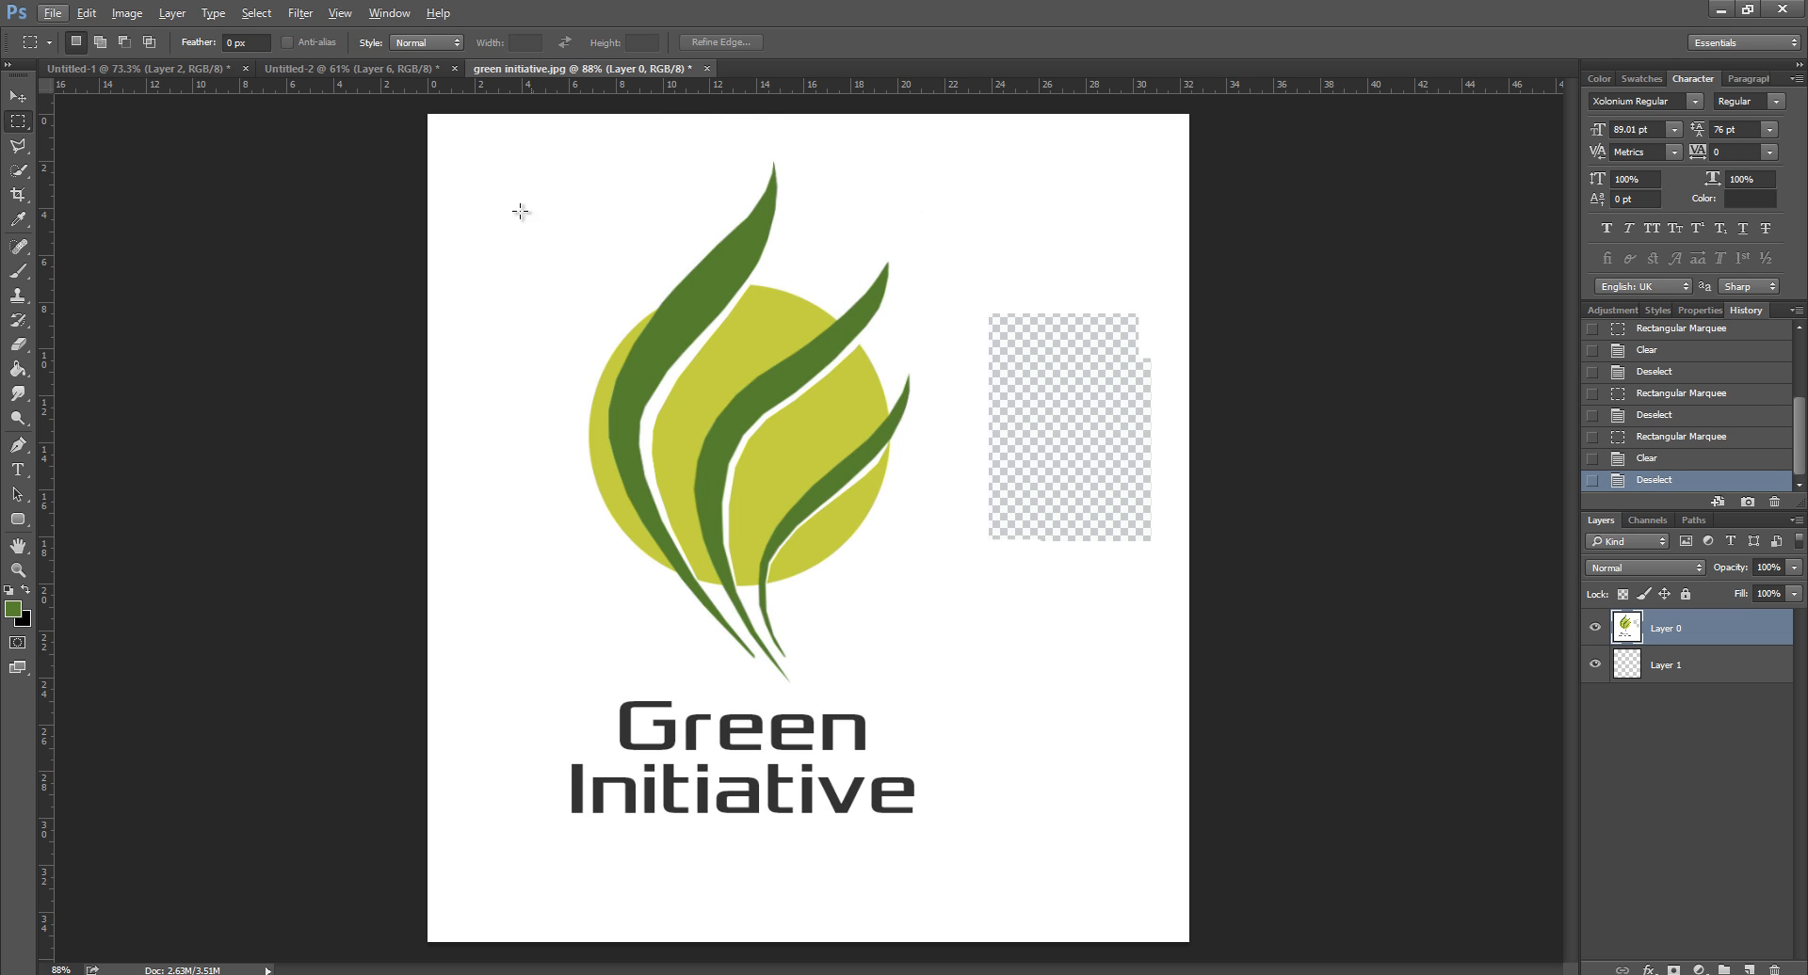
Step: Select the connected white background around the logo on Layer 0 with the Magic Wand and delete it
{"action": "left_click_drag", "start_coordinate": [18, 171], "coordinate": [141, 196]}
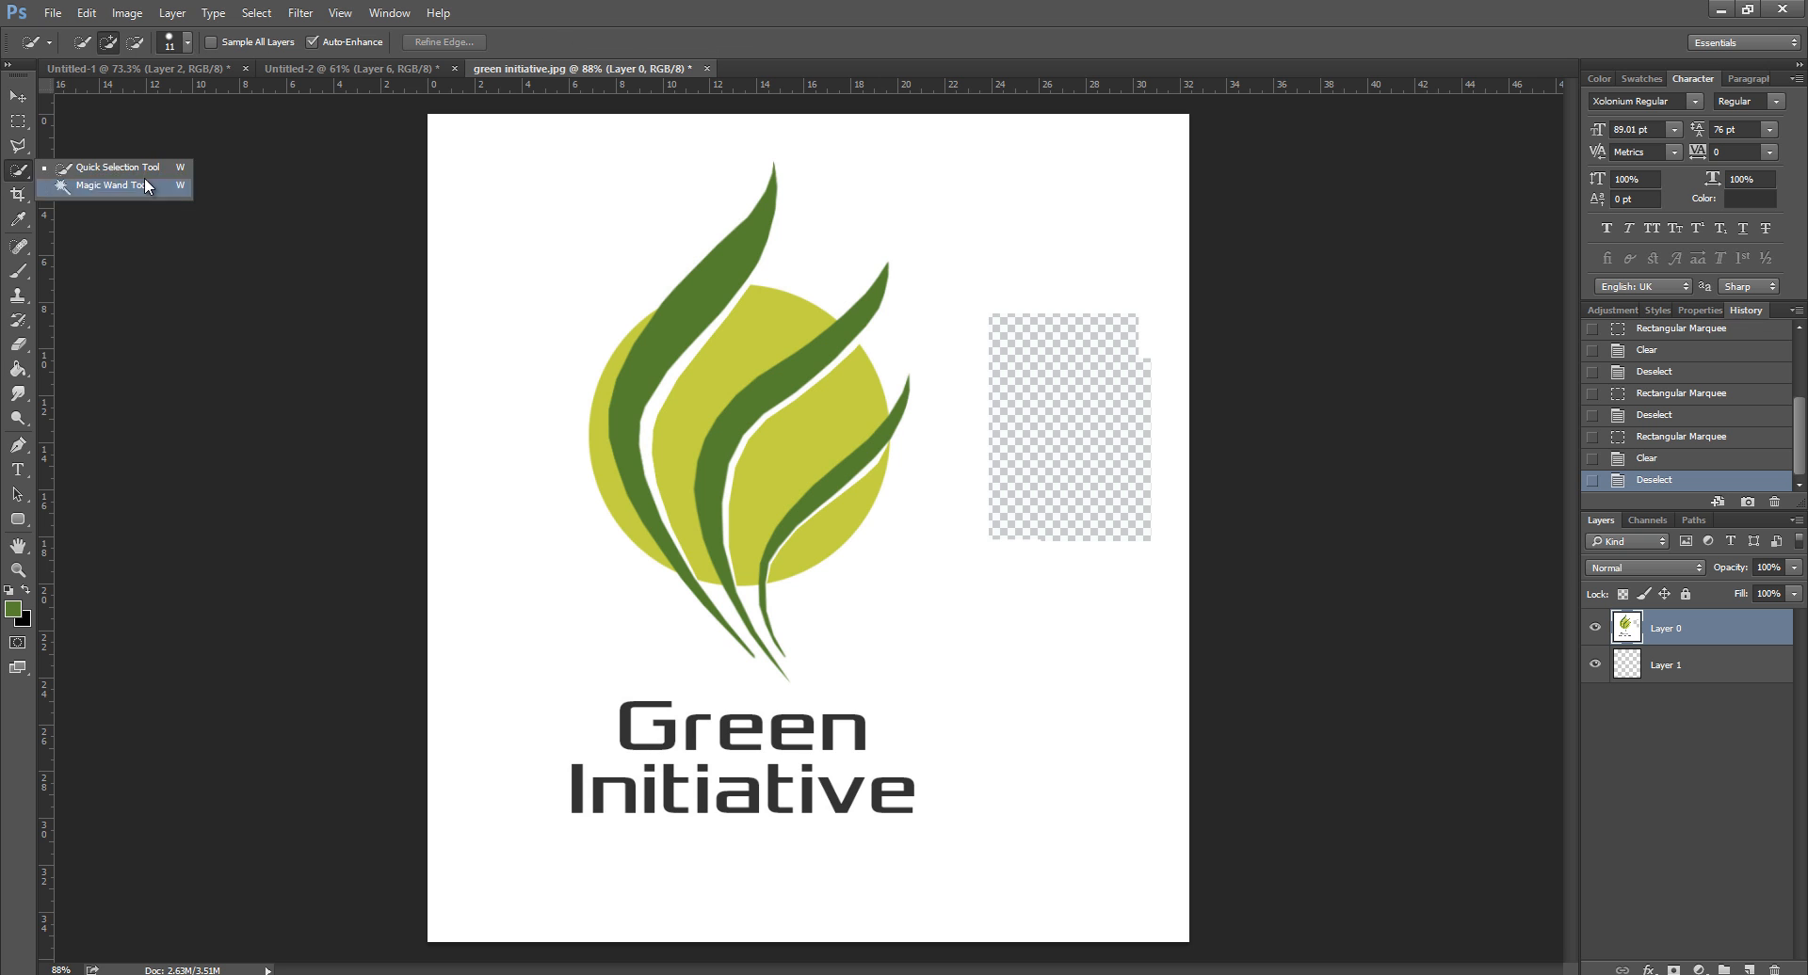
{"action": "left_click", "coordinate": [140, 188]}
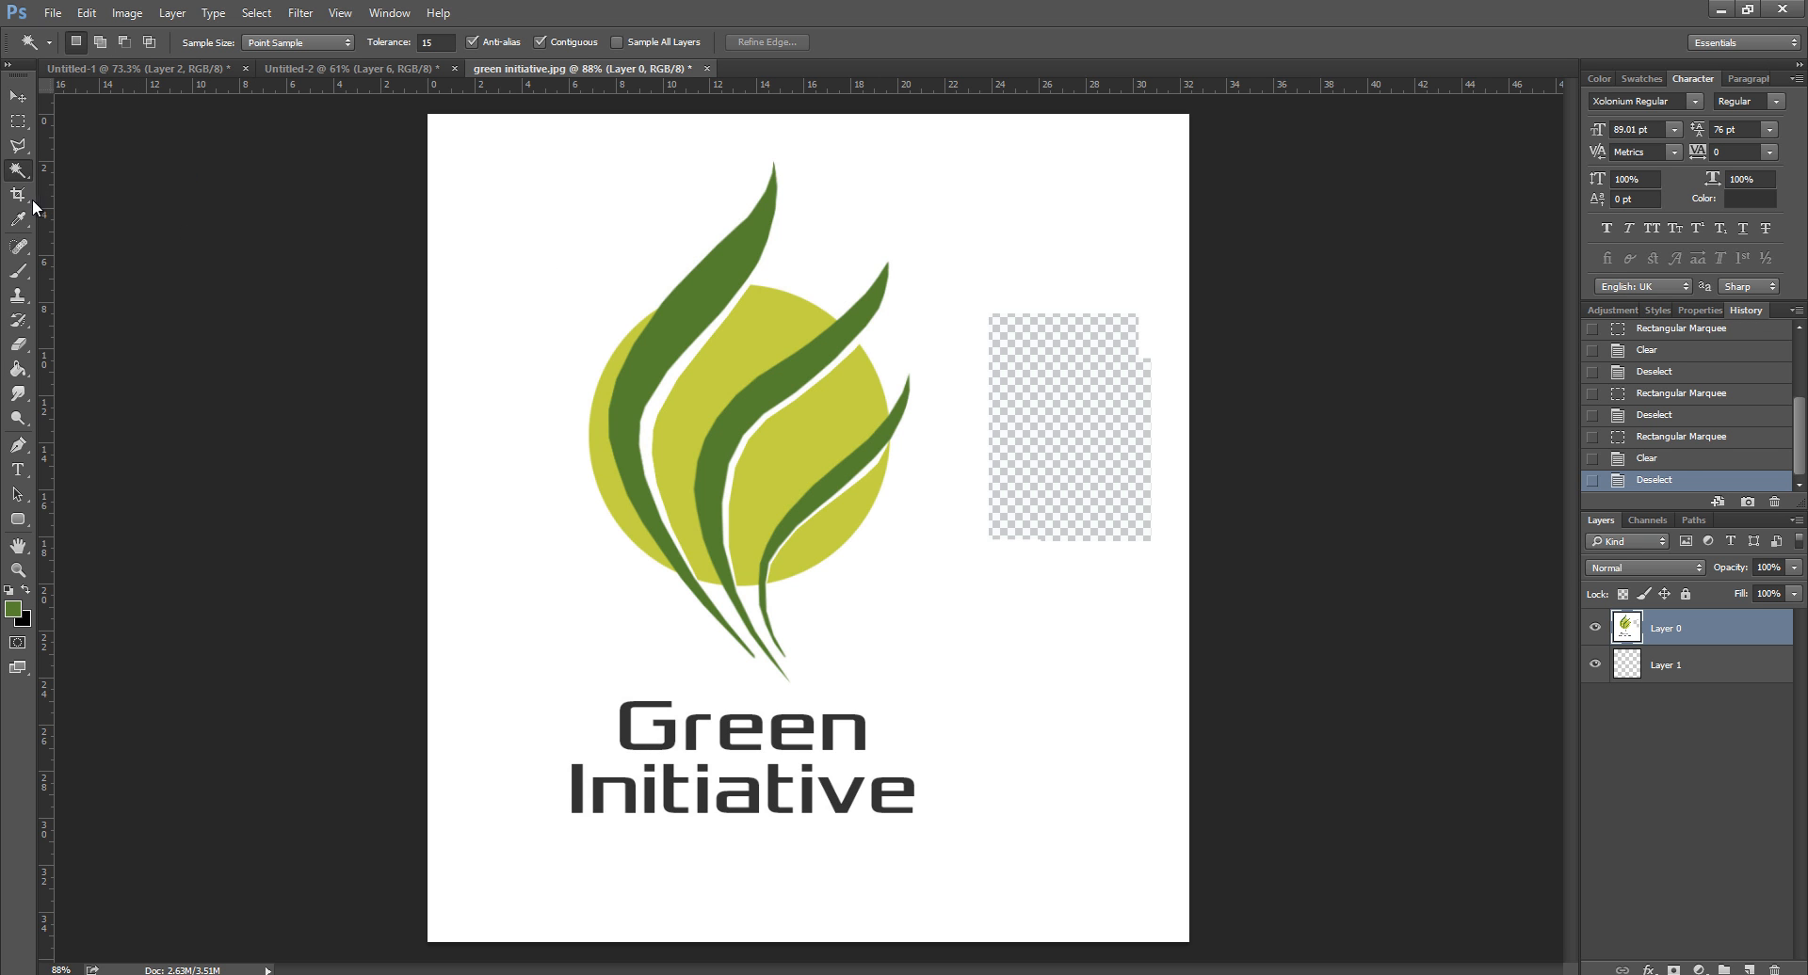
{"action": "left_click", "coordinate": [488, 217]}
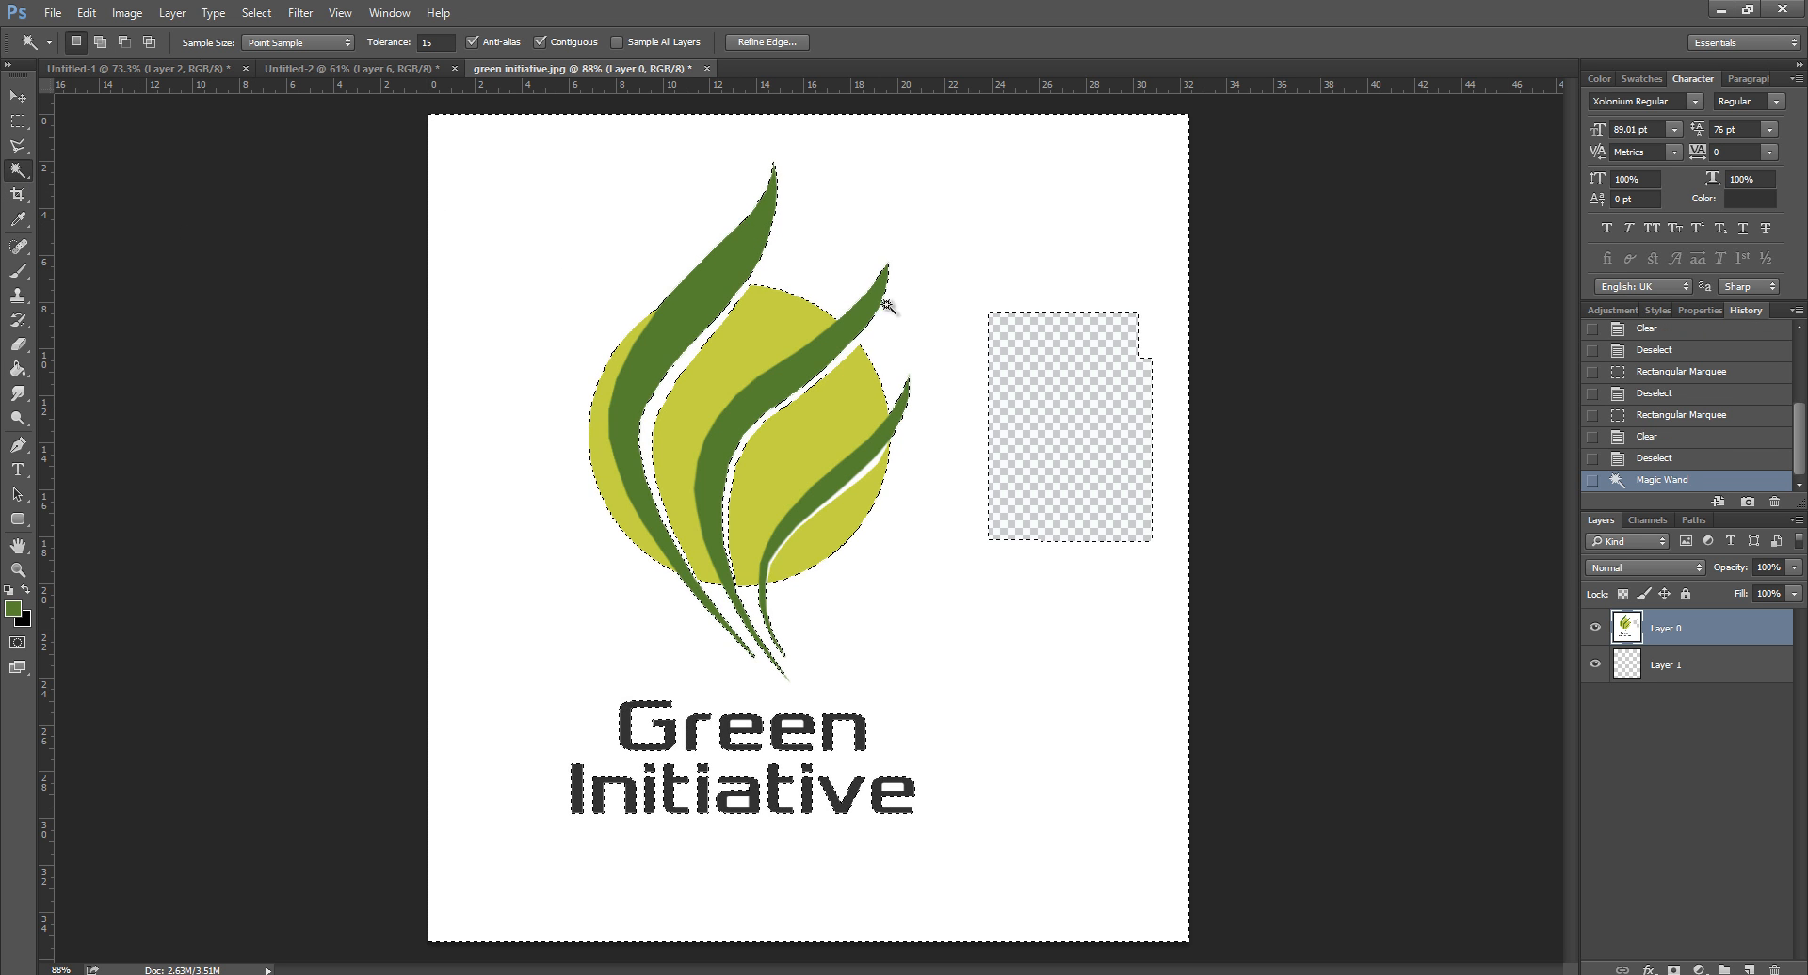
{"action": "key", "text": "Delete"}
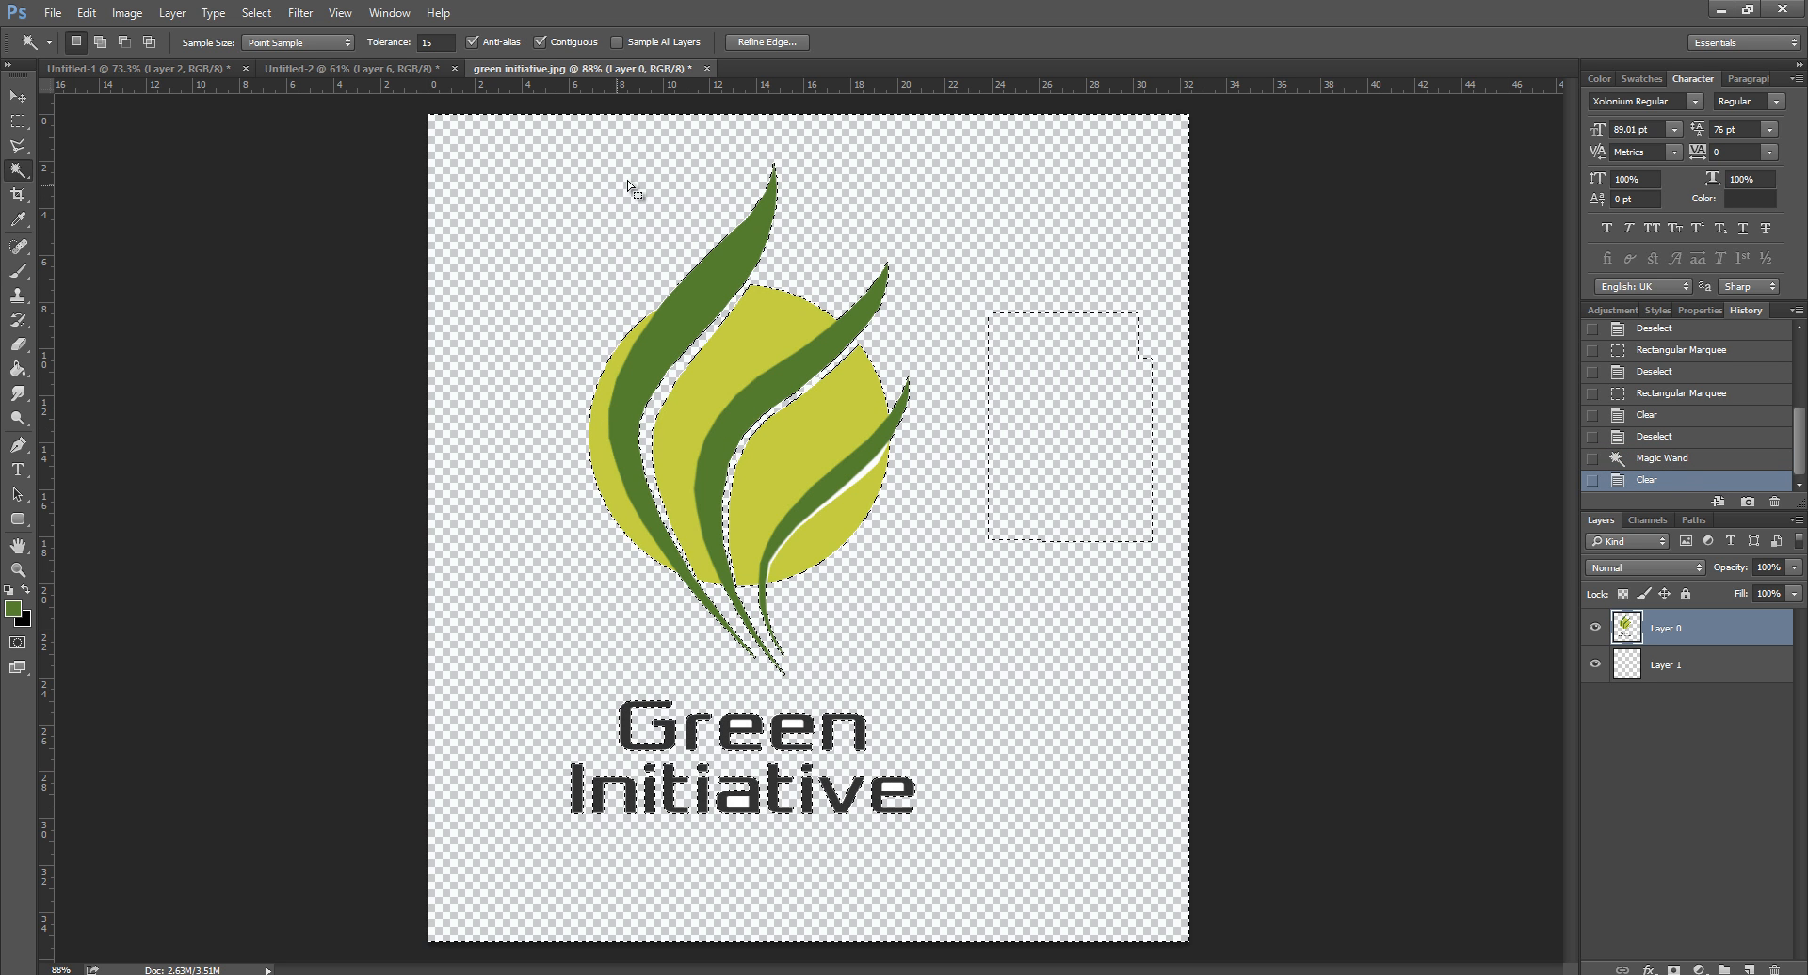
Step: Undo the deletion of the white background, restoring the Magic Wand selection
{"action": "left_click", "coordinate": [18, 121]}
{"action": "left_click", "coordinate": [660, 313]}
{"action": "key", "text": "ctrl+alt+z"}
{"action": "key", "text": "ctrl+alt+z"}
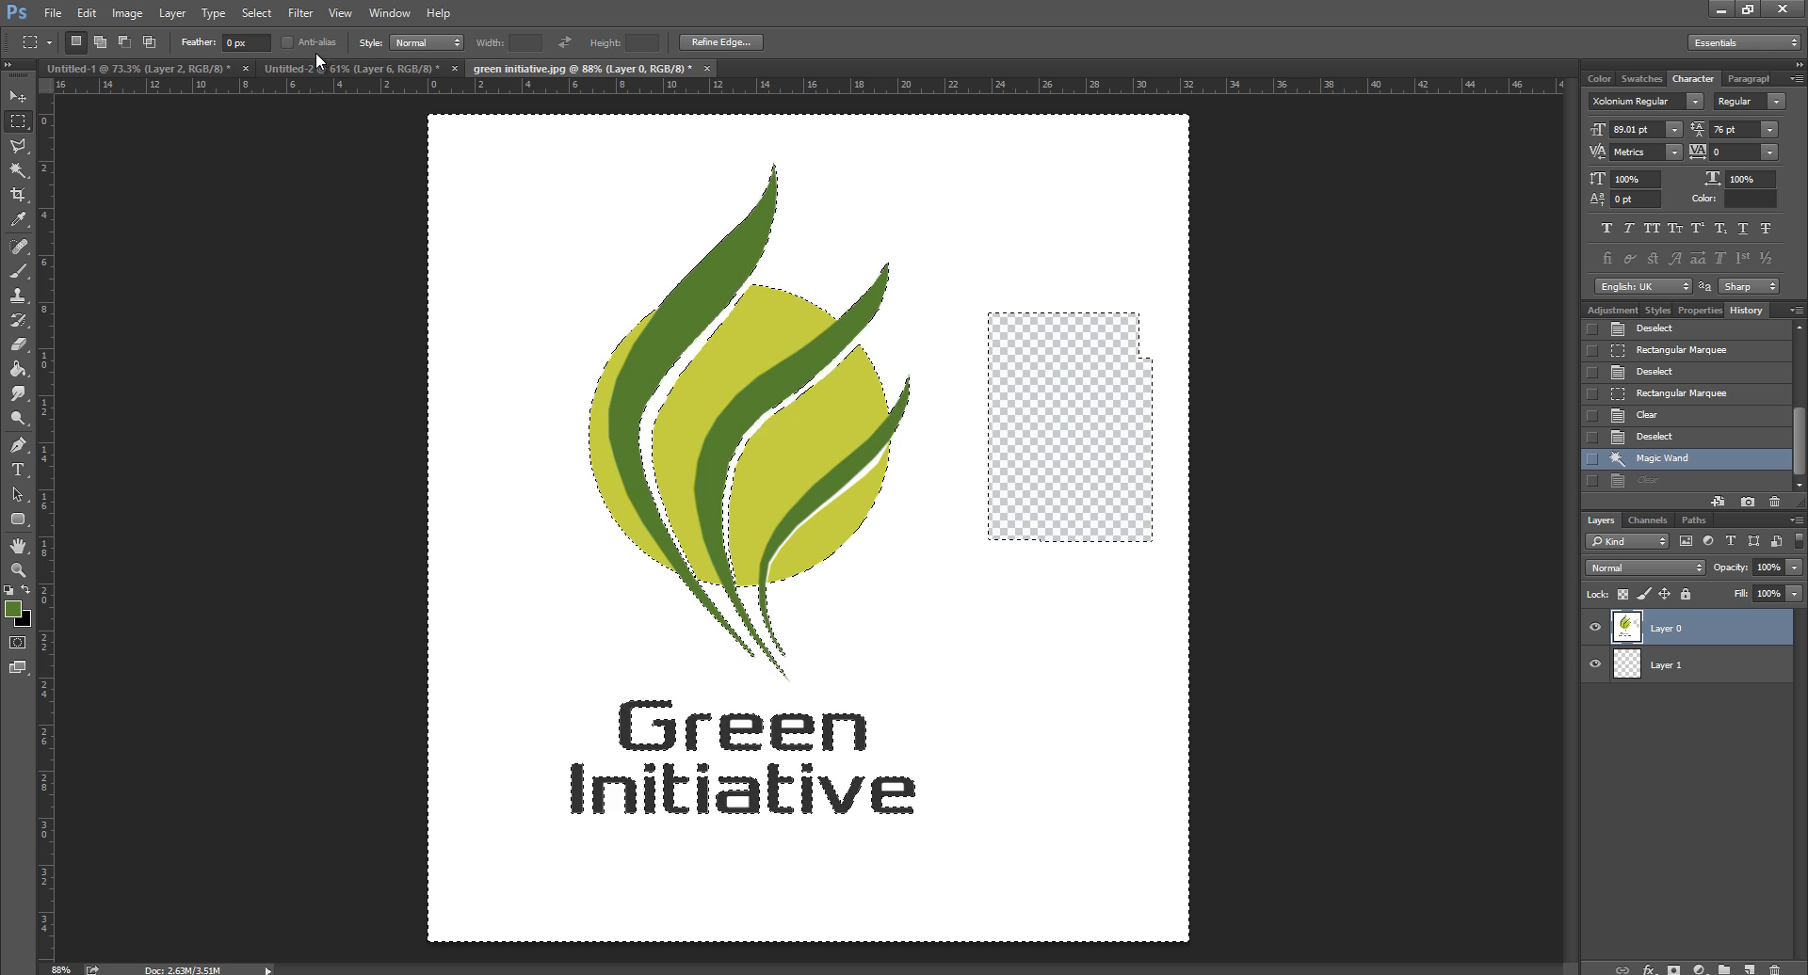
Step: Turn off Contiguous for the Magic Wand, delete every white area of Layer 0 including the gaps between the leaves, and deselect
{"action": "left_click", "coordinate": [18, 170]}
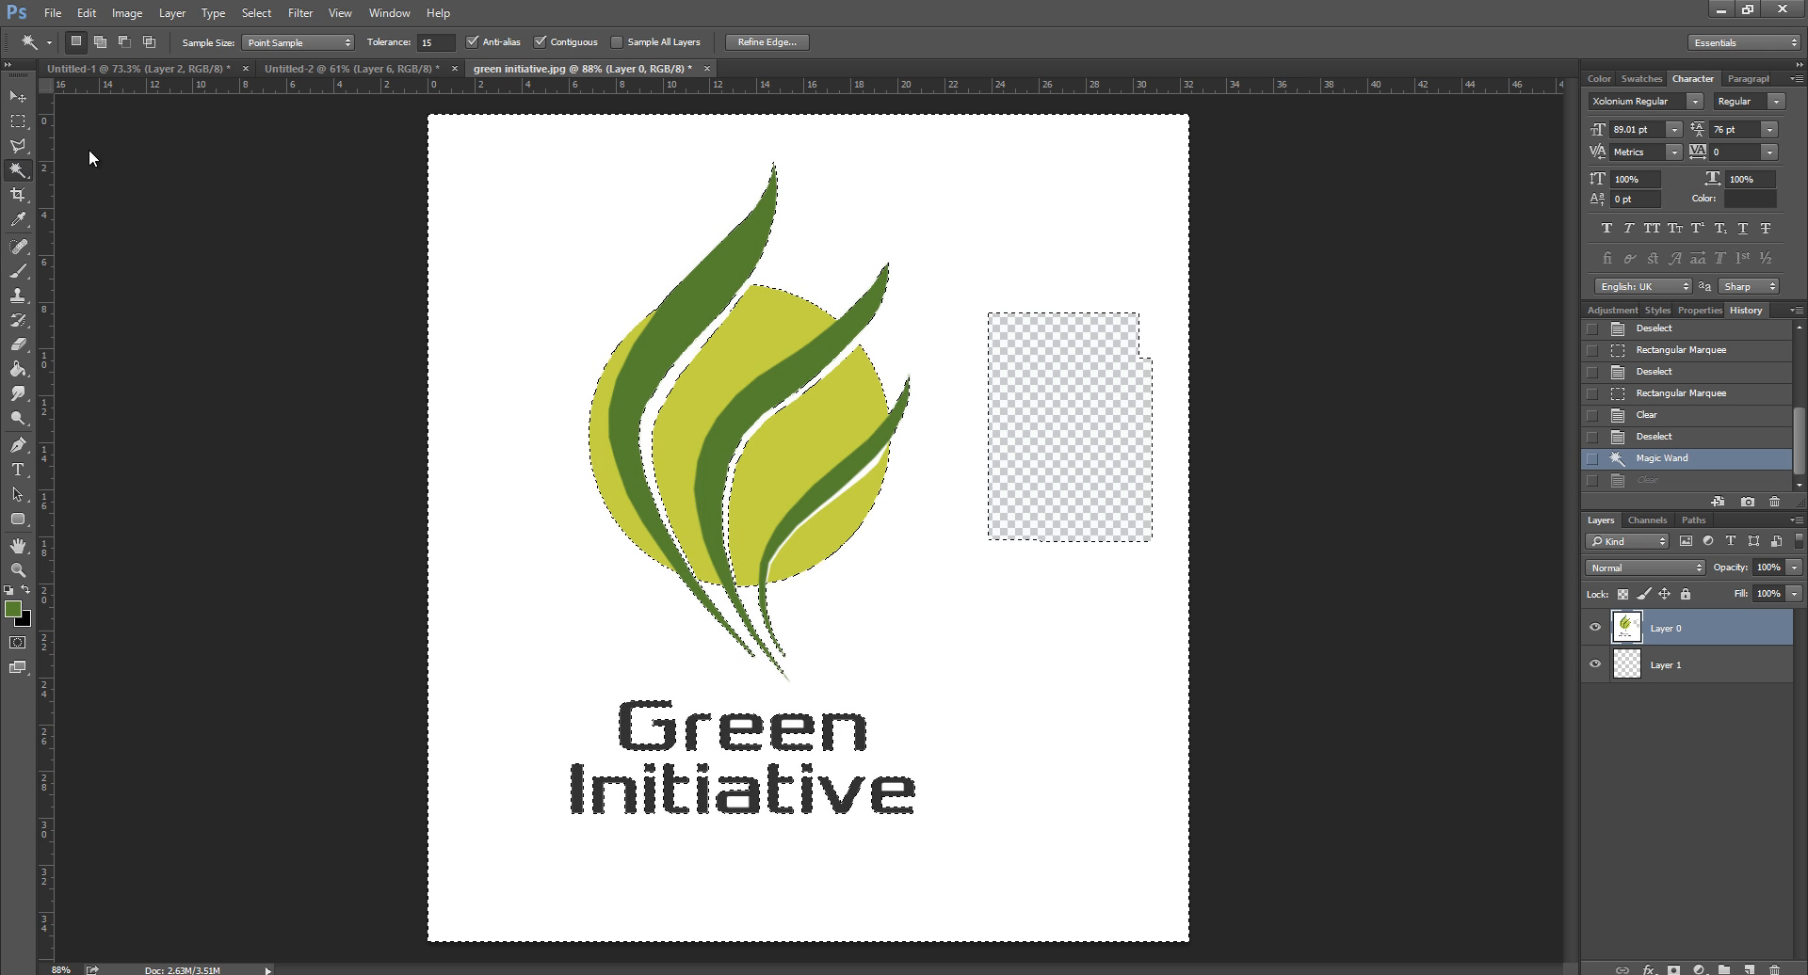
{"action": "left_click", "coordinate": [543, 42]}
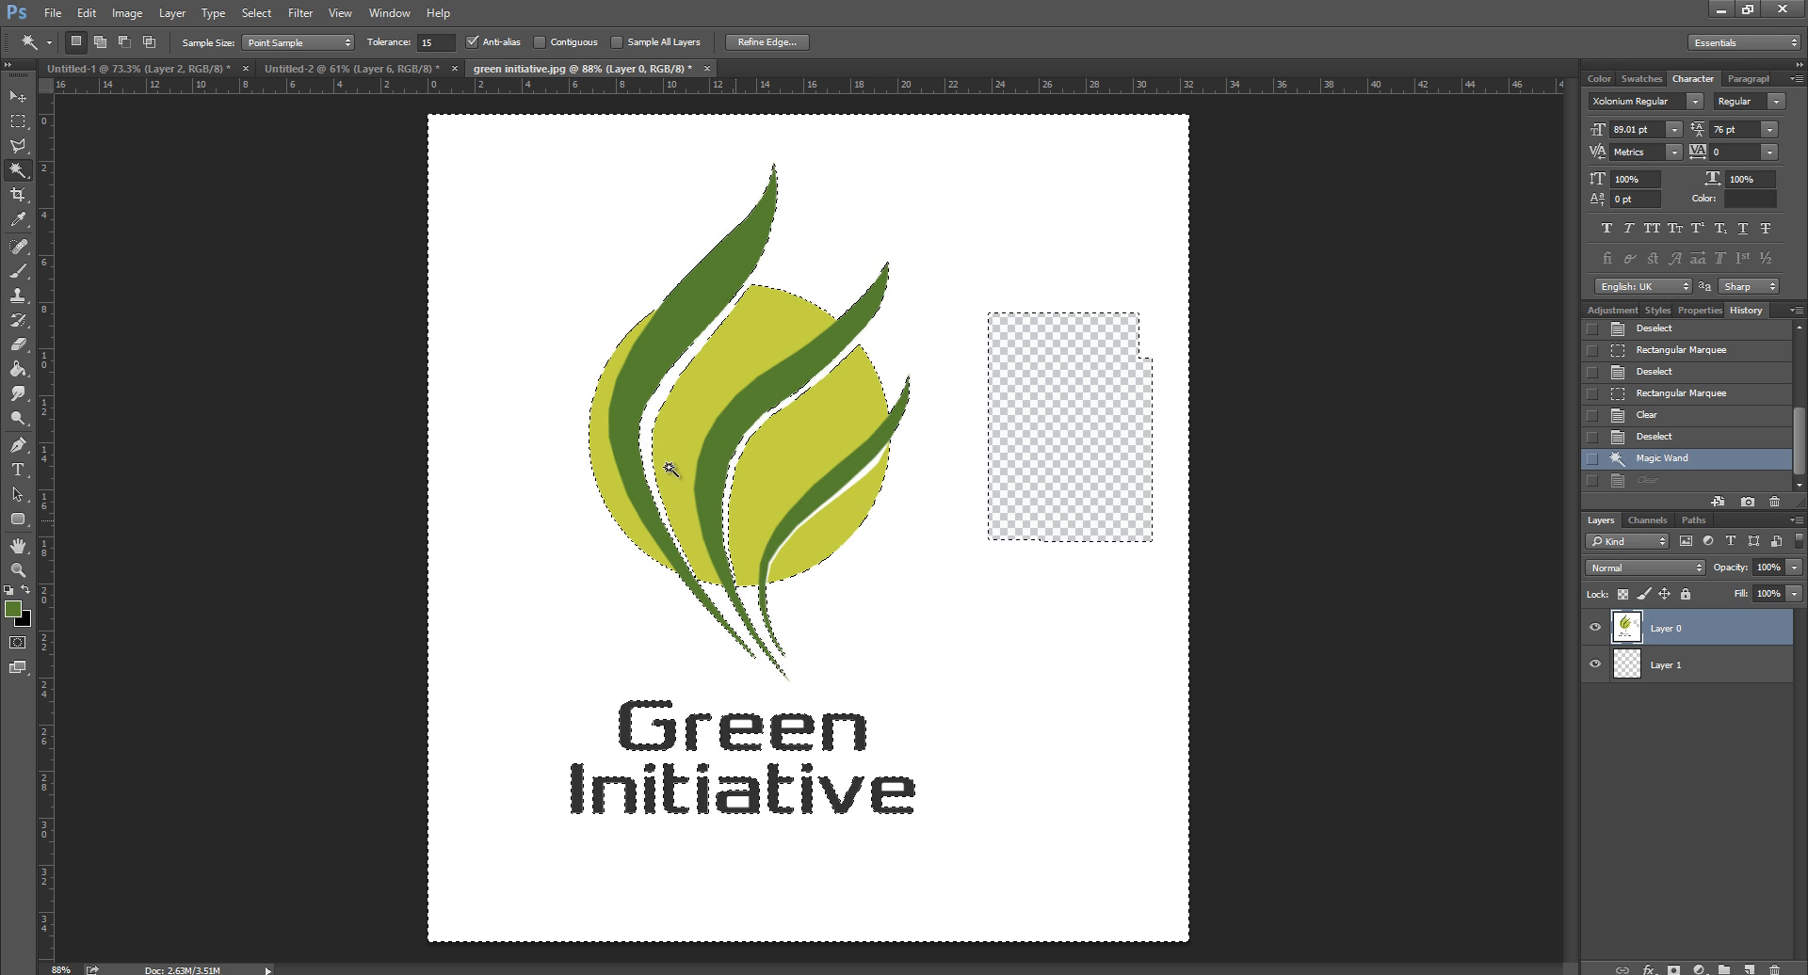
{"action": "key", "text": "ctrl+d"}
{"action": "left_click", "coordinate": [565, 278]}
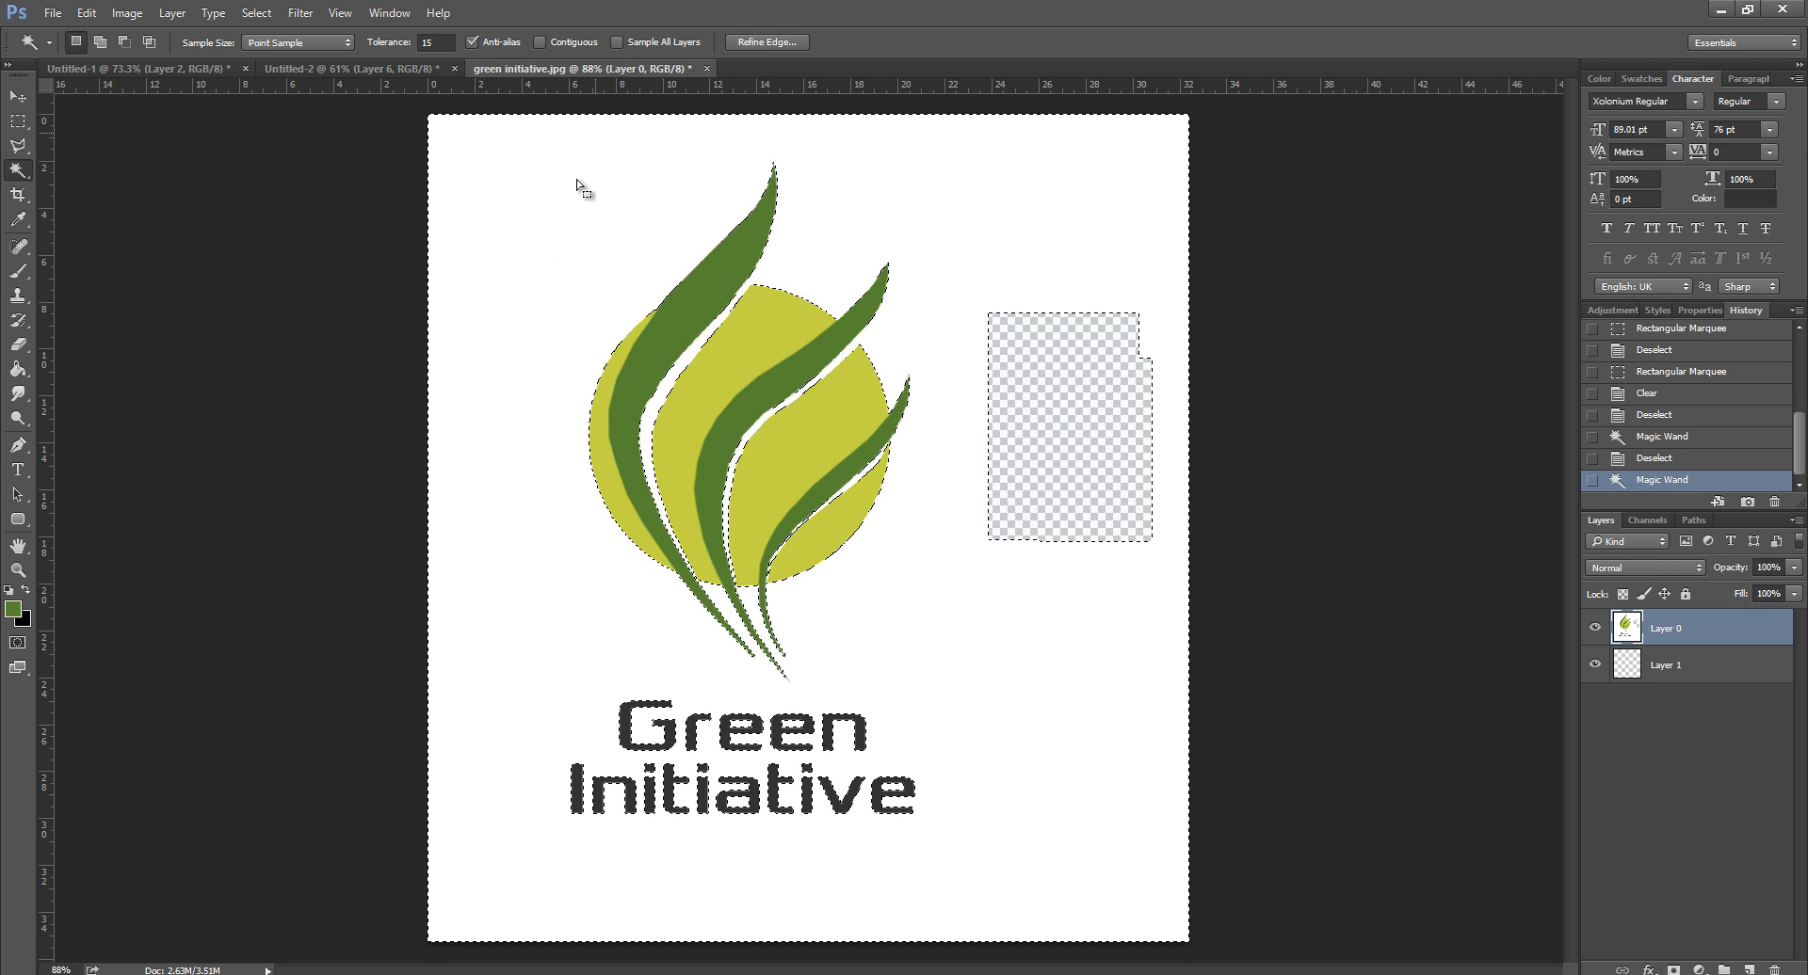
{"action": "key", "text": "Delete"}
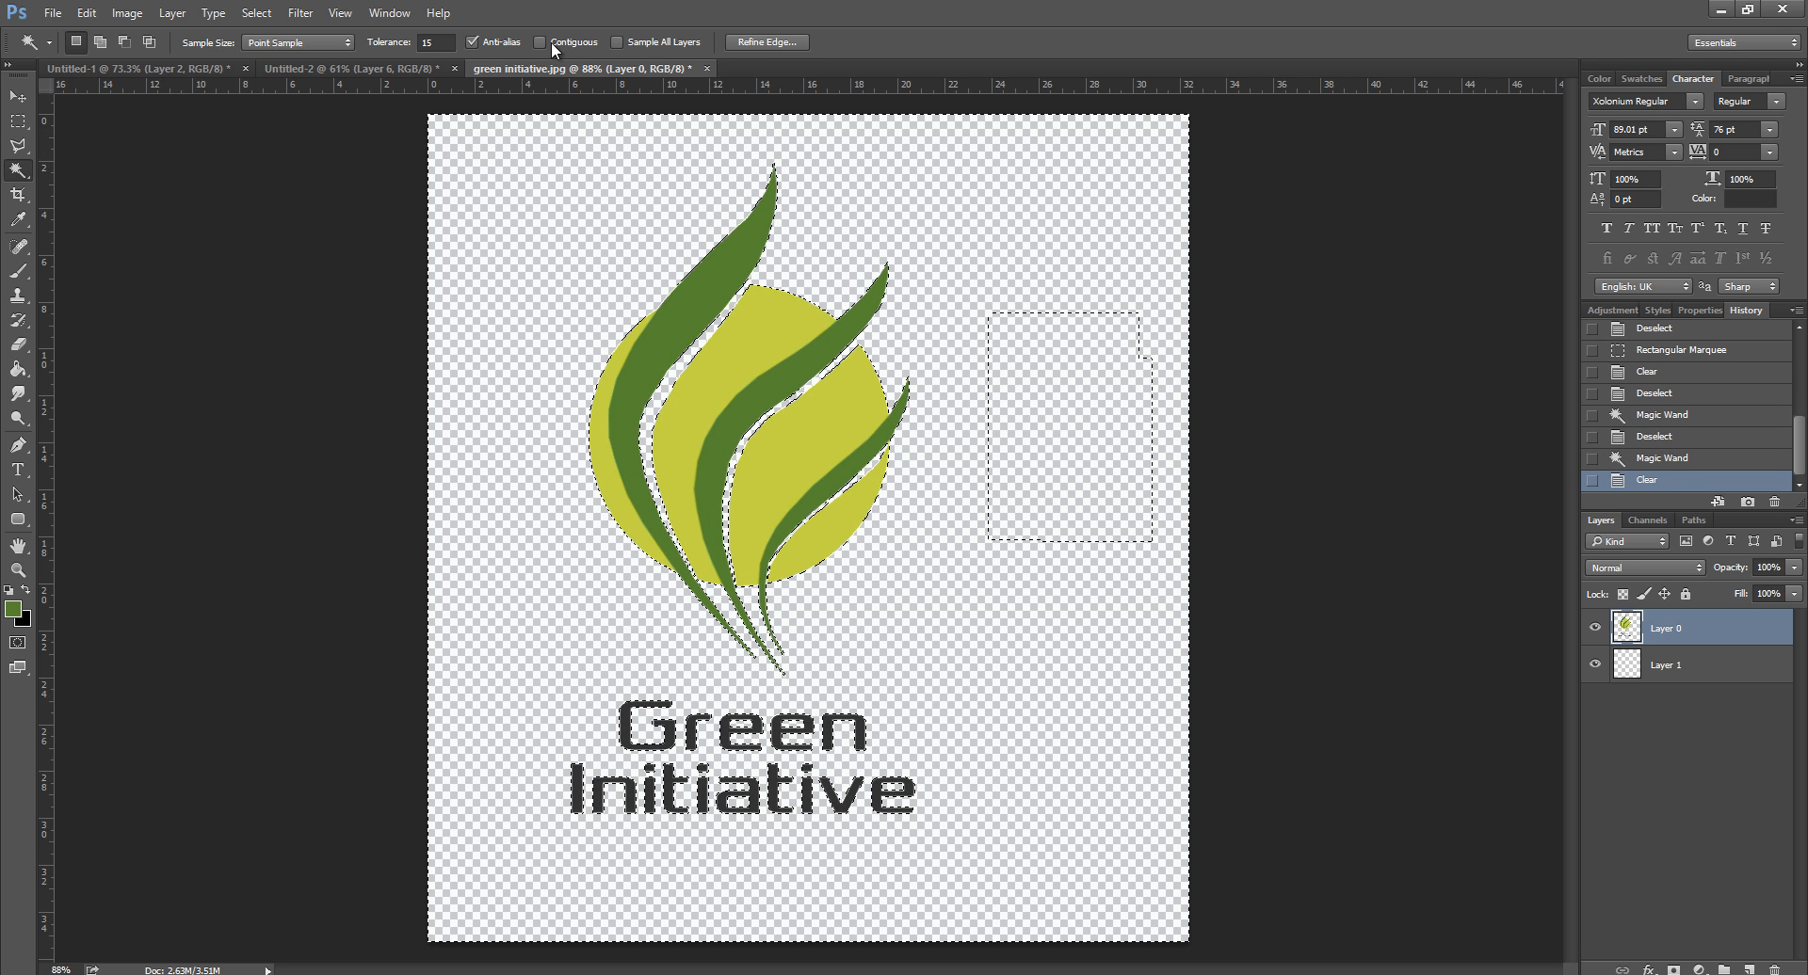
{"action": "left_click", "coordinate": [17, 120]}
{"action": "left_click", "coordinate": [939, 478]}
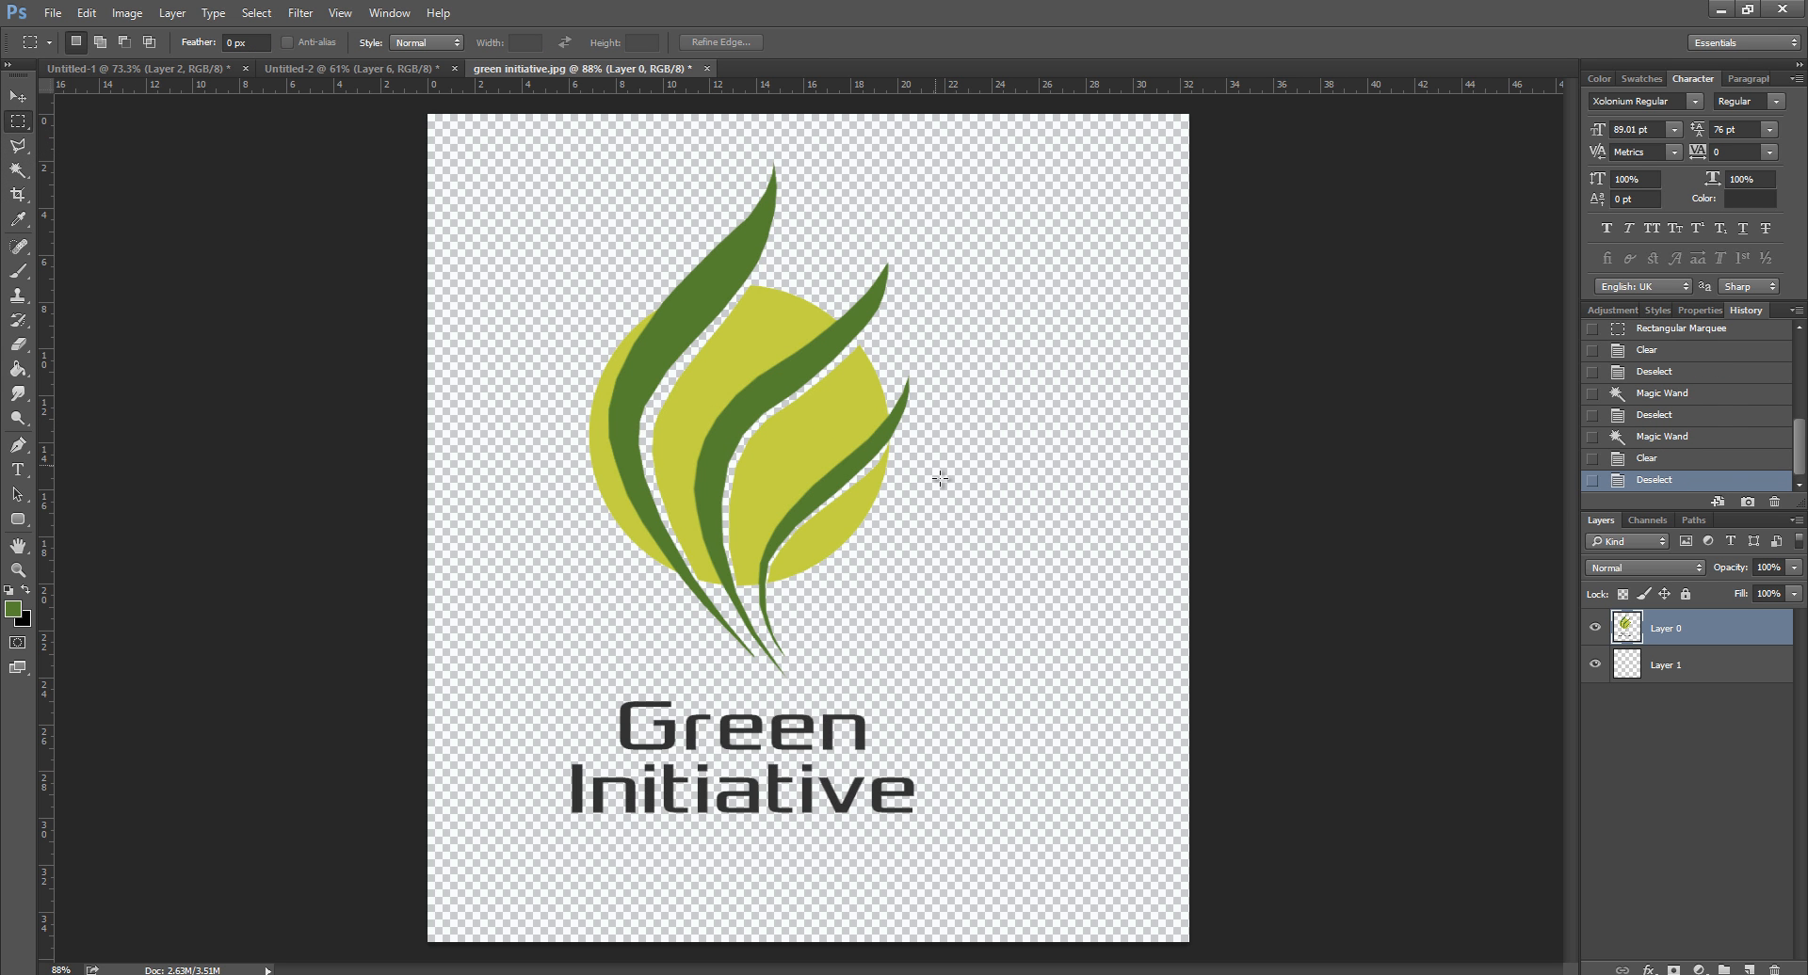
Step: Examine the cut-out edges of the leaves and circle up close for leftover white
{"action": "scroll", "coordinate": [939, 478], "scroll_direction": "up", "scroll_amount": 5, "text": "alt"}
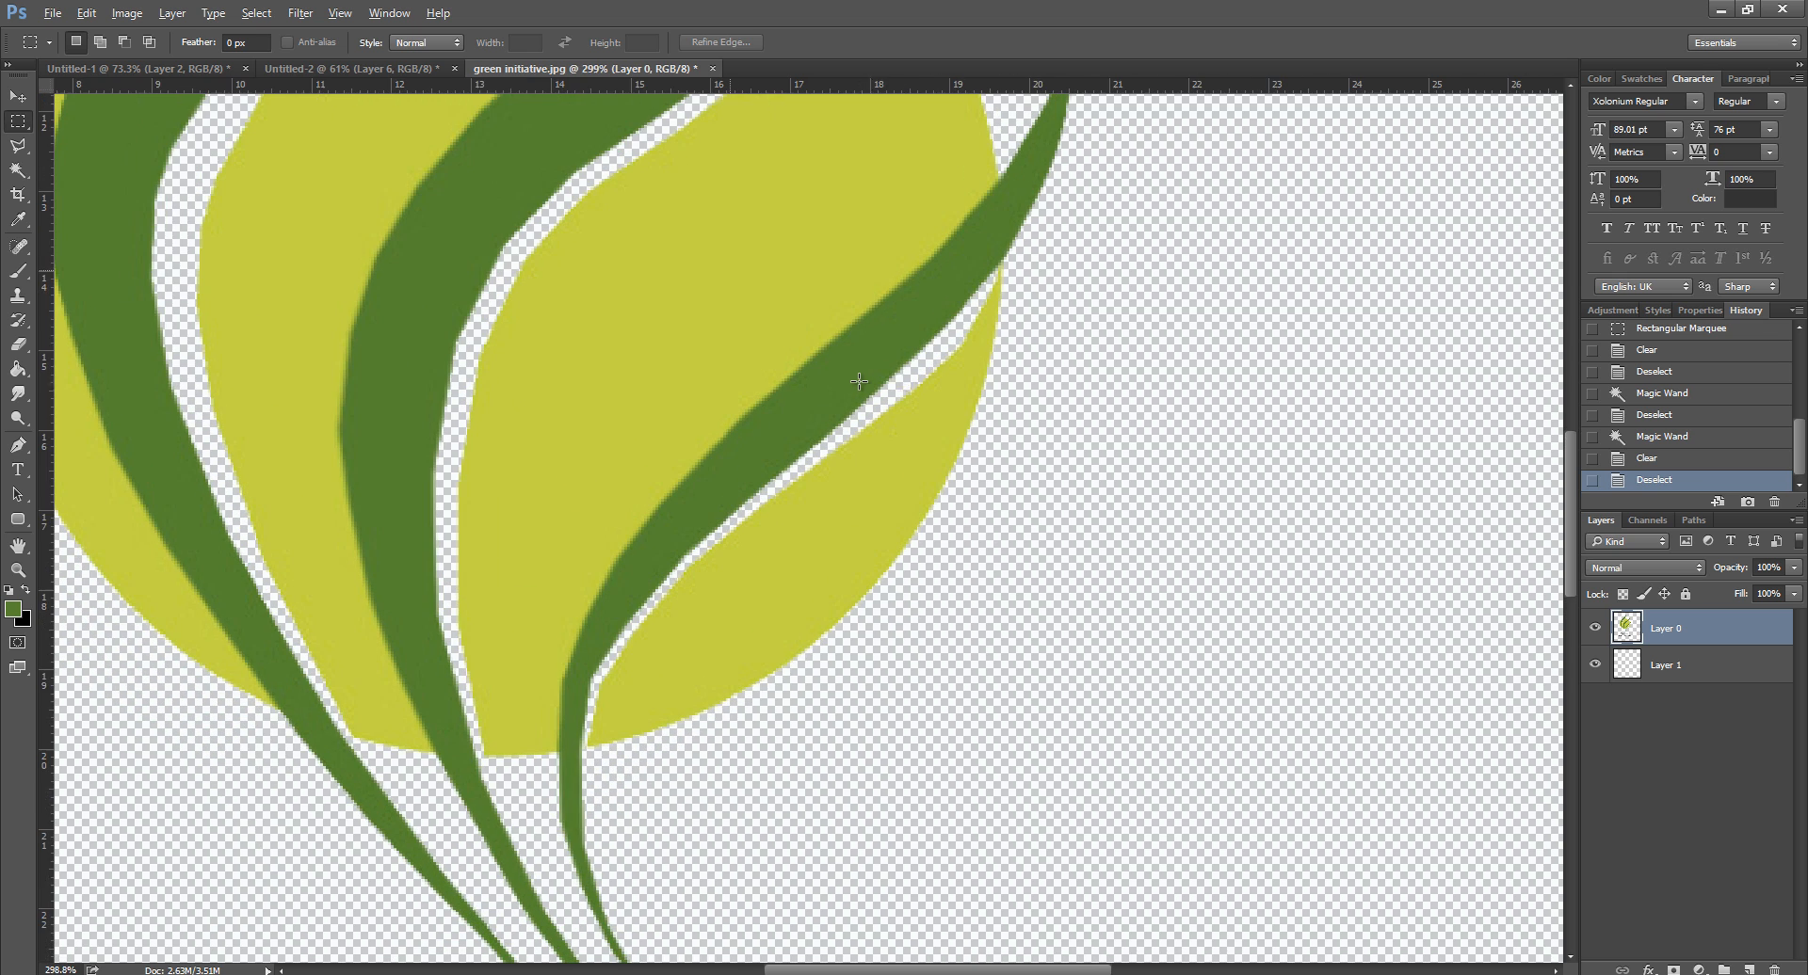
{"action": "scroll", "coordinate": [965, 302], "scroll_direction": "up", "scroll_amount": 1, "text": "alt"}
{"action": "scroll", "coordinate": [939, 351], "scroll_direction": "down", "scroll_amount": 1, "text": "alt"}
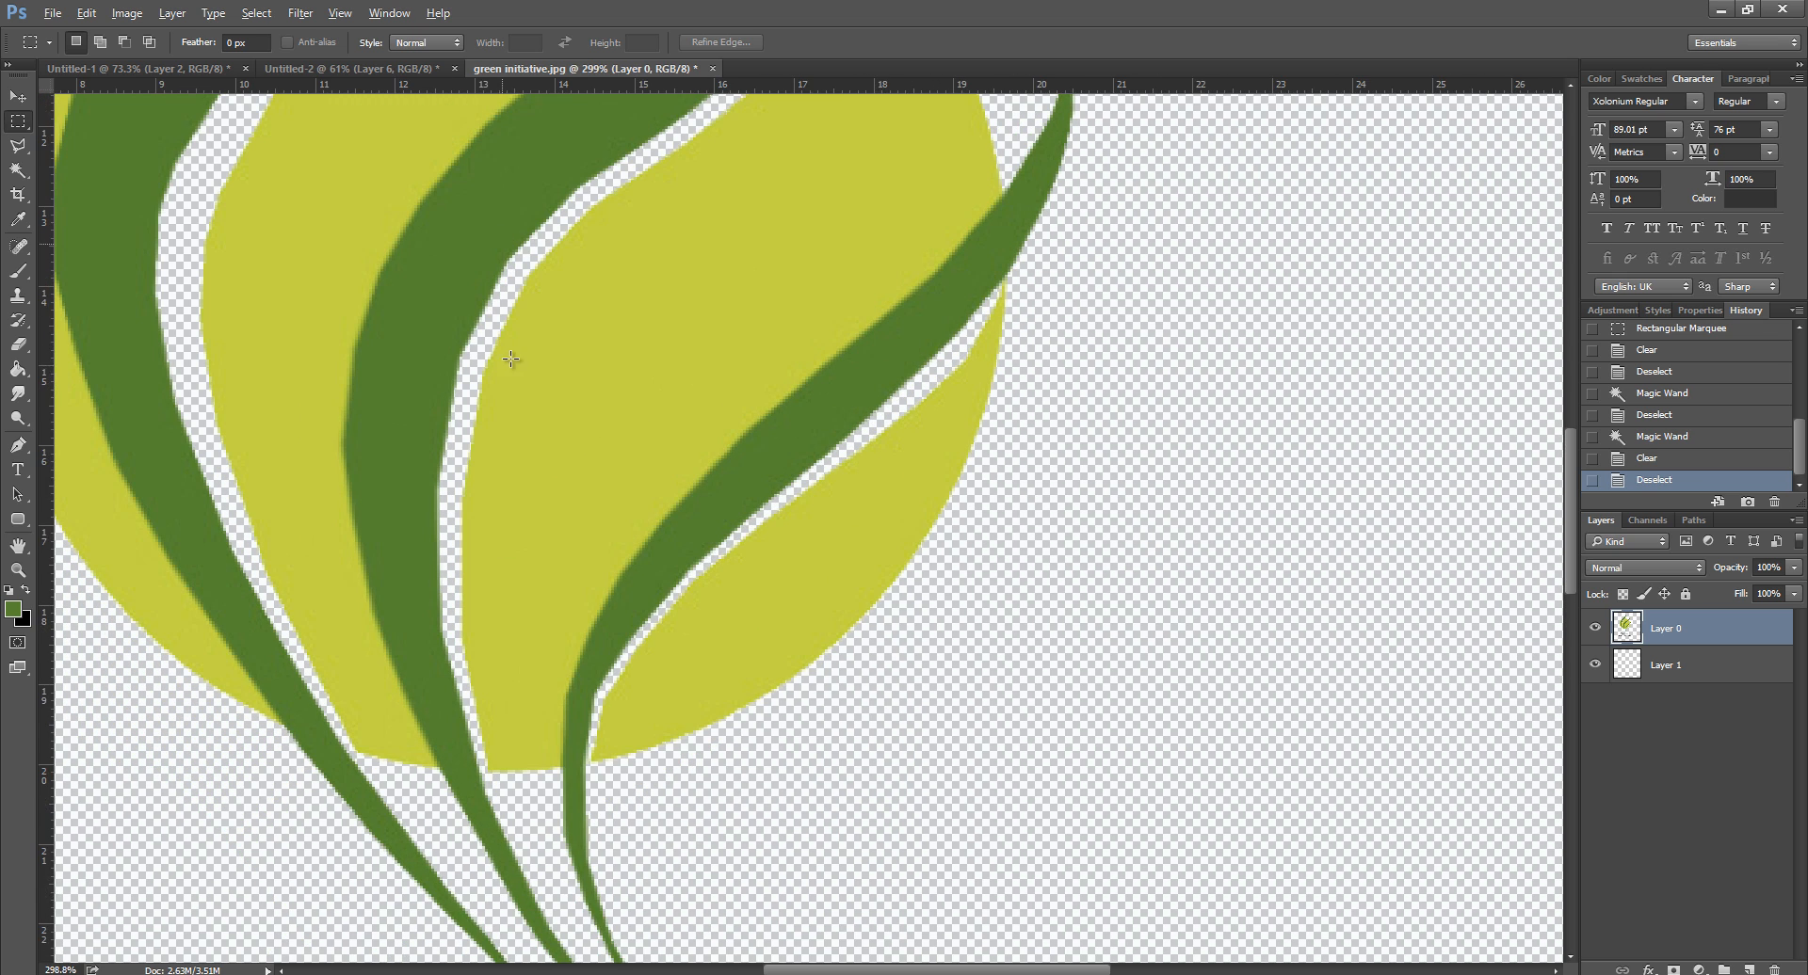
{"action": "scroll", "coordinate": [511, 358], "scroll_direction": "down", "scroll_amount": 5, "text": "alt"}
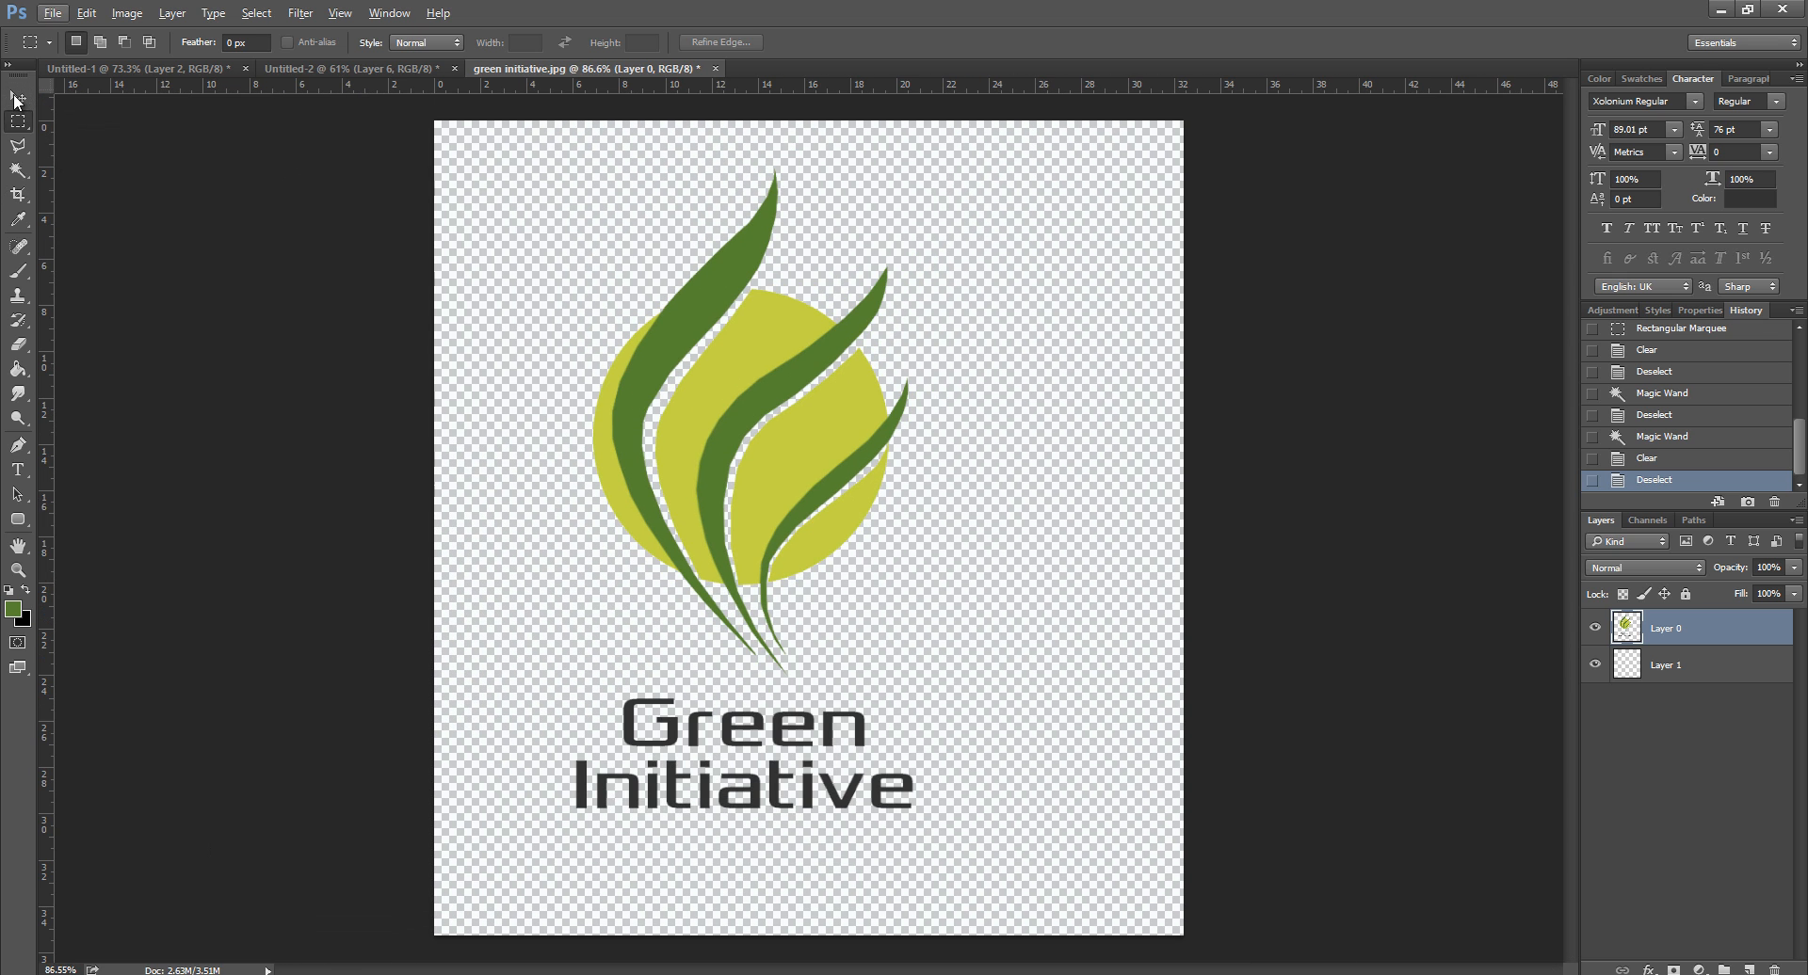
{"action": "left_click", "coordinate": [15, 98]}
{"action": "scroll", "coordinate": [760, 410], "scroll_direction": "up", "scroll_amount": 3, "text": "alt"}
{"action": "scroll", "coordinate": [928, 420], "scroll_direction": "down", "scroll_amount": 2, "text": "alt"}
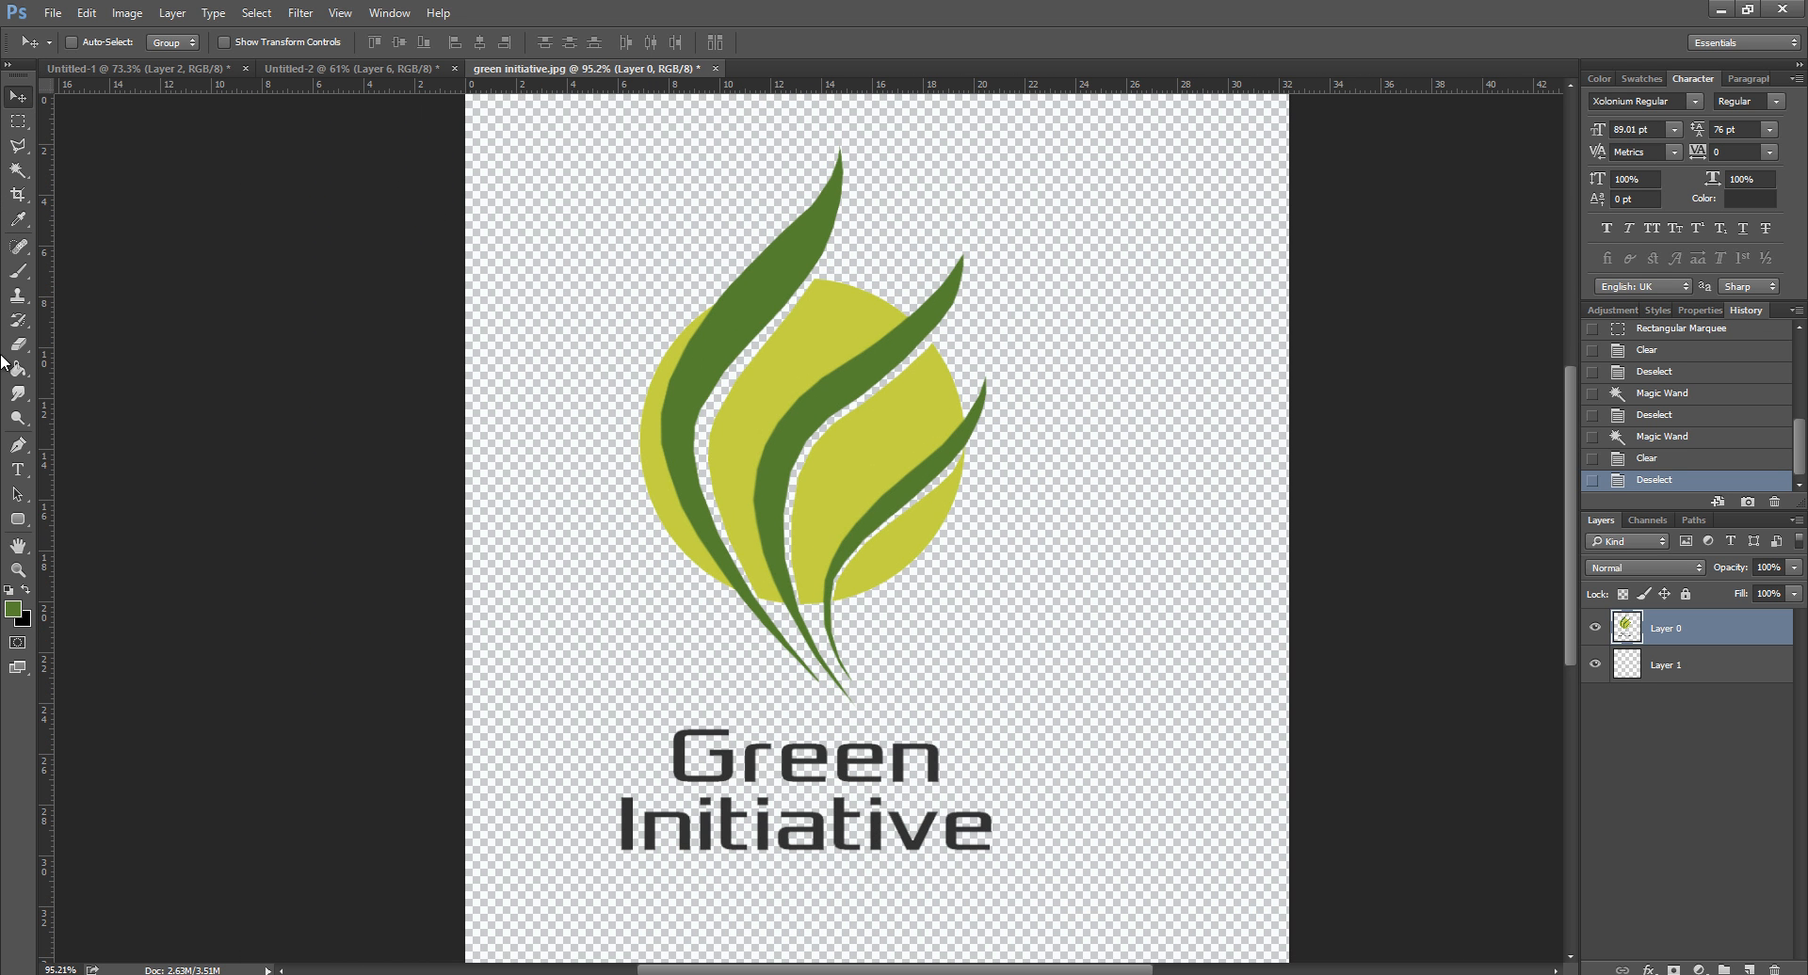
Step: Copy all the dark green leaves onto a new layer using a Magic Wand selection, and make Layer 0 active
{"action": "left_click", "coordinate": [17, 171]}
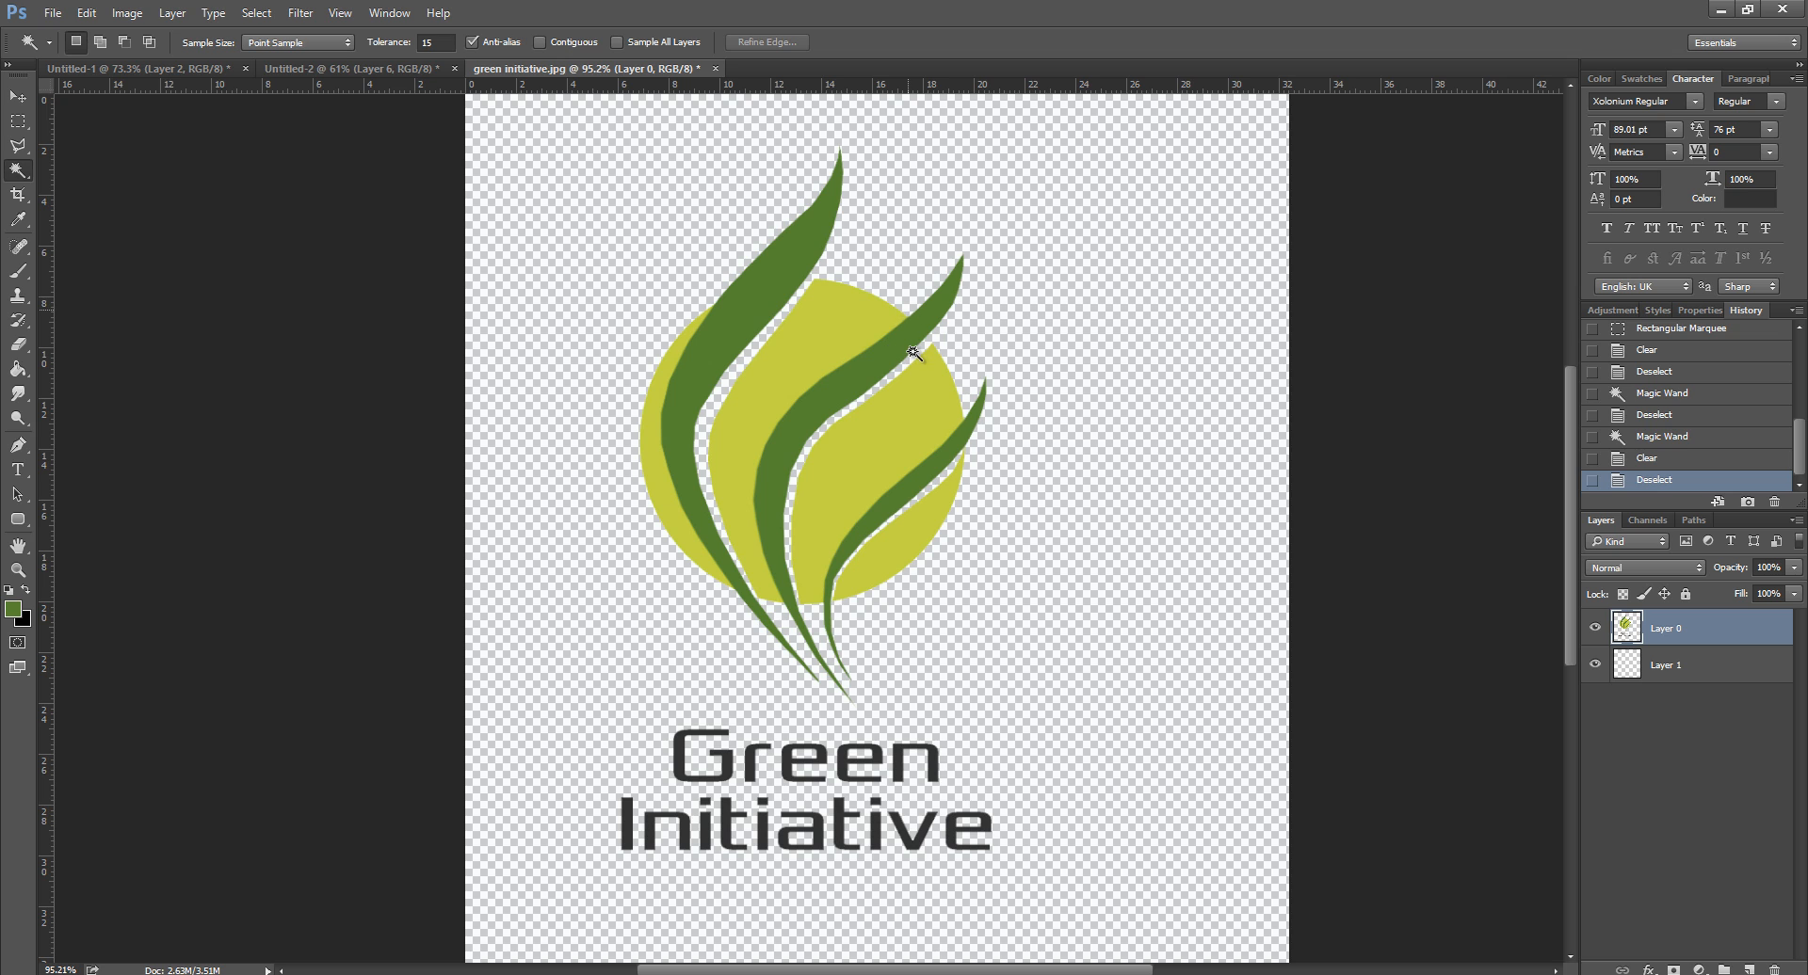
{"action": "left_click", "coordinate": [772, 280]}
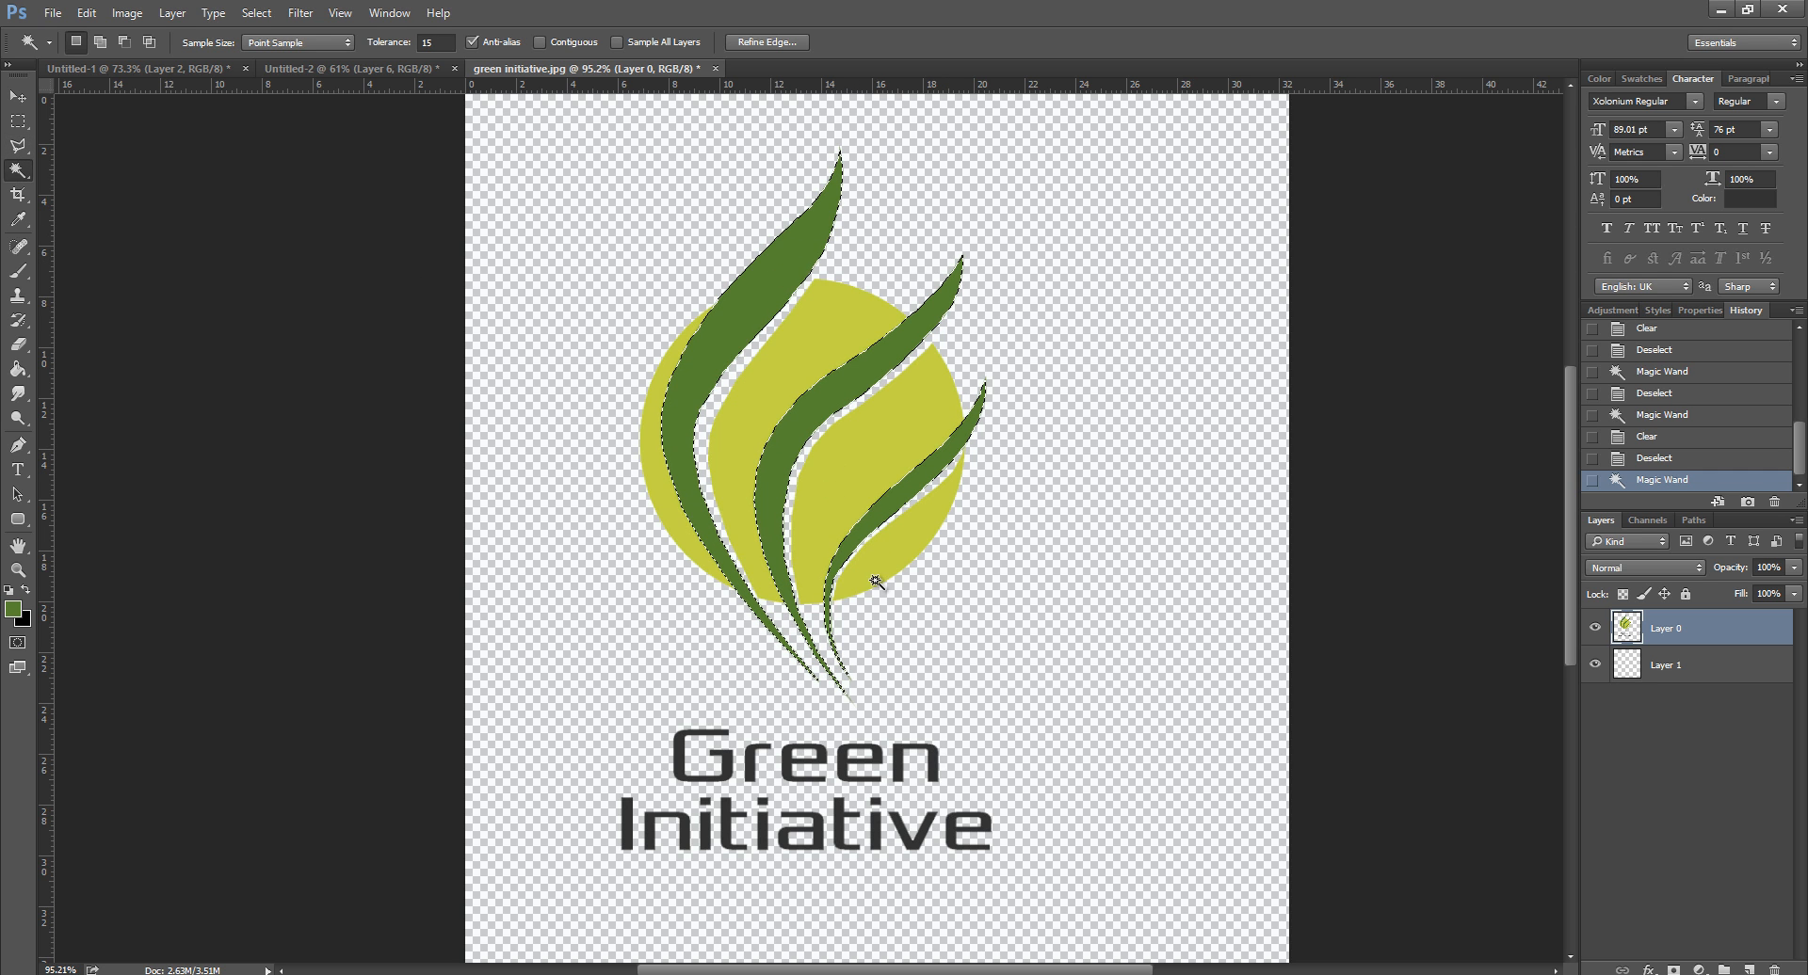
{"action": "key", "text": "shift"}
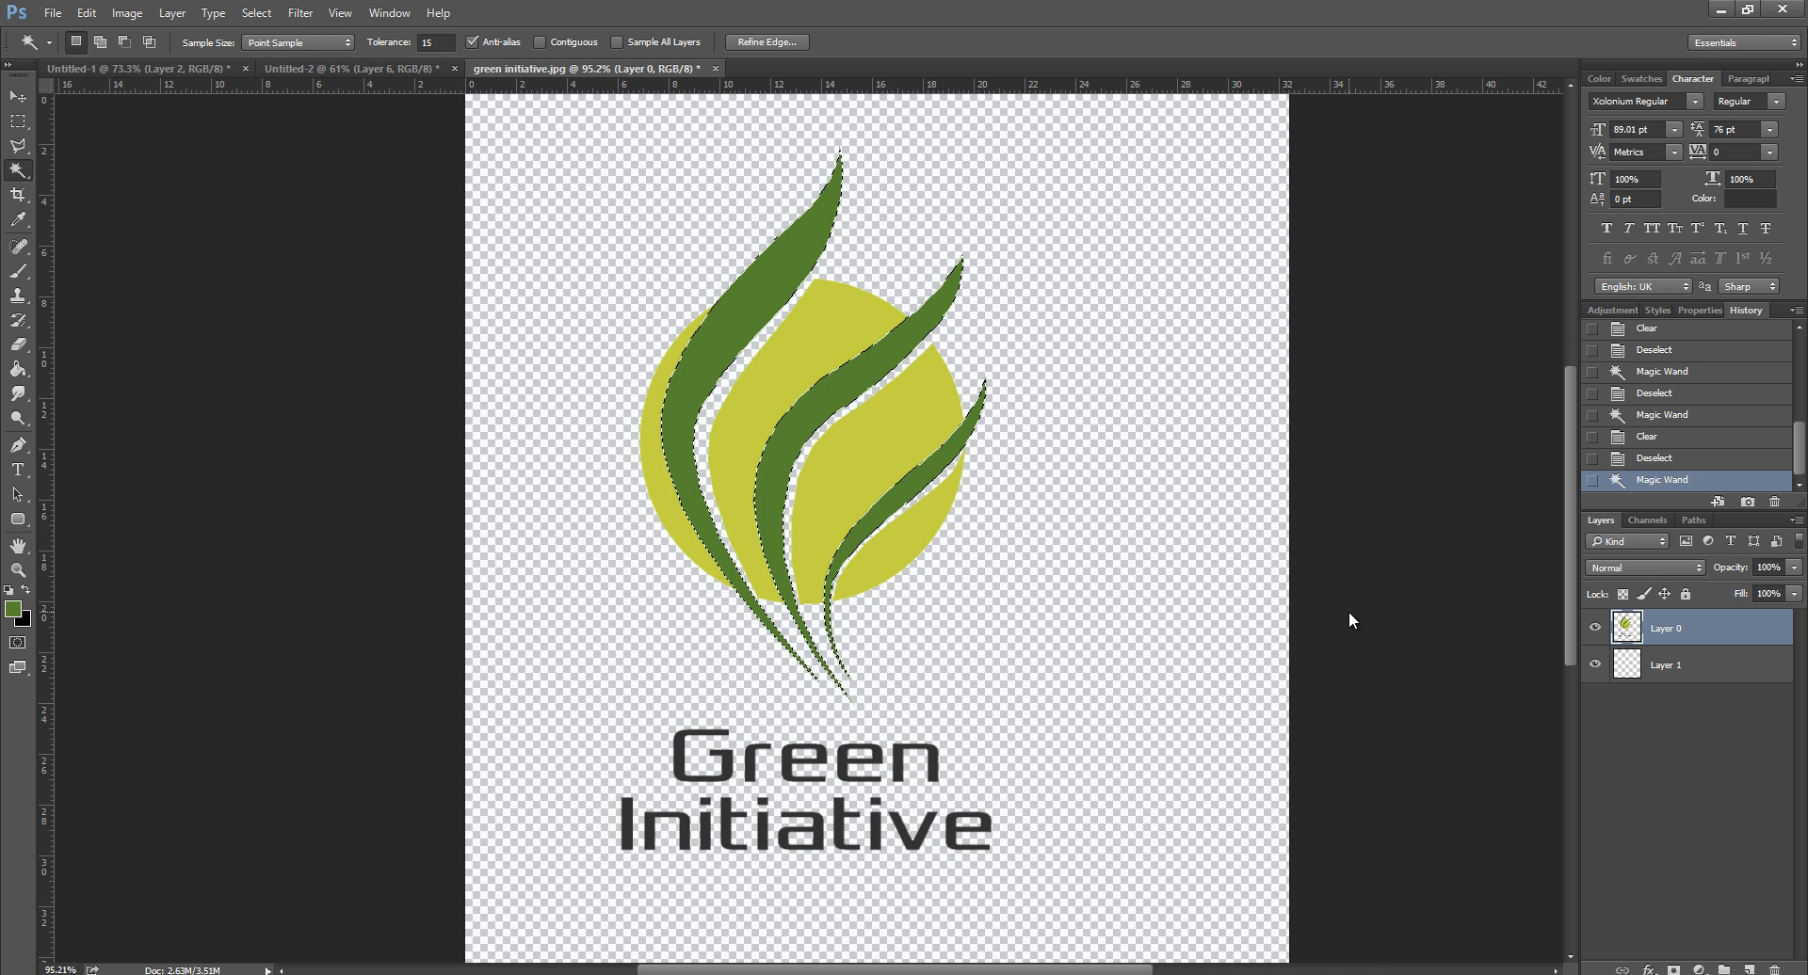
{"action": "key", "text": "ctrl+v"}
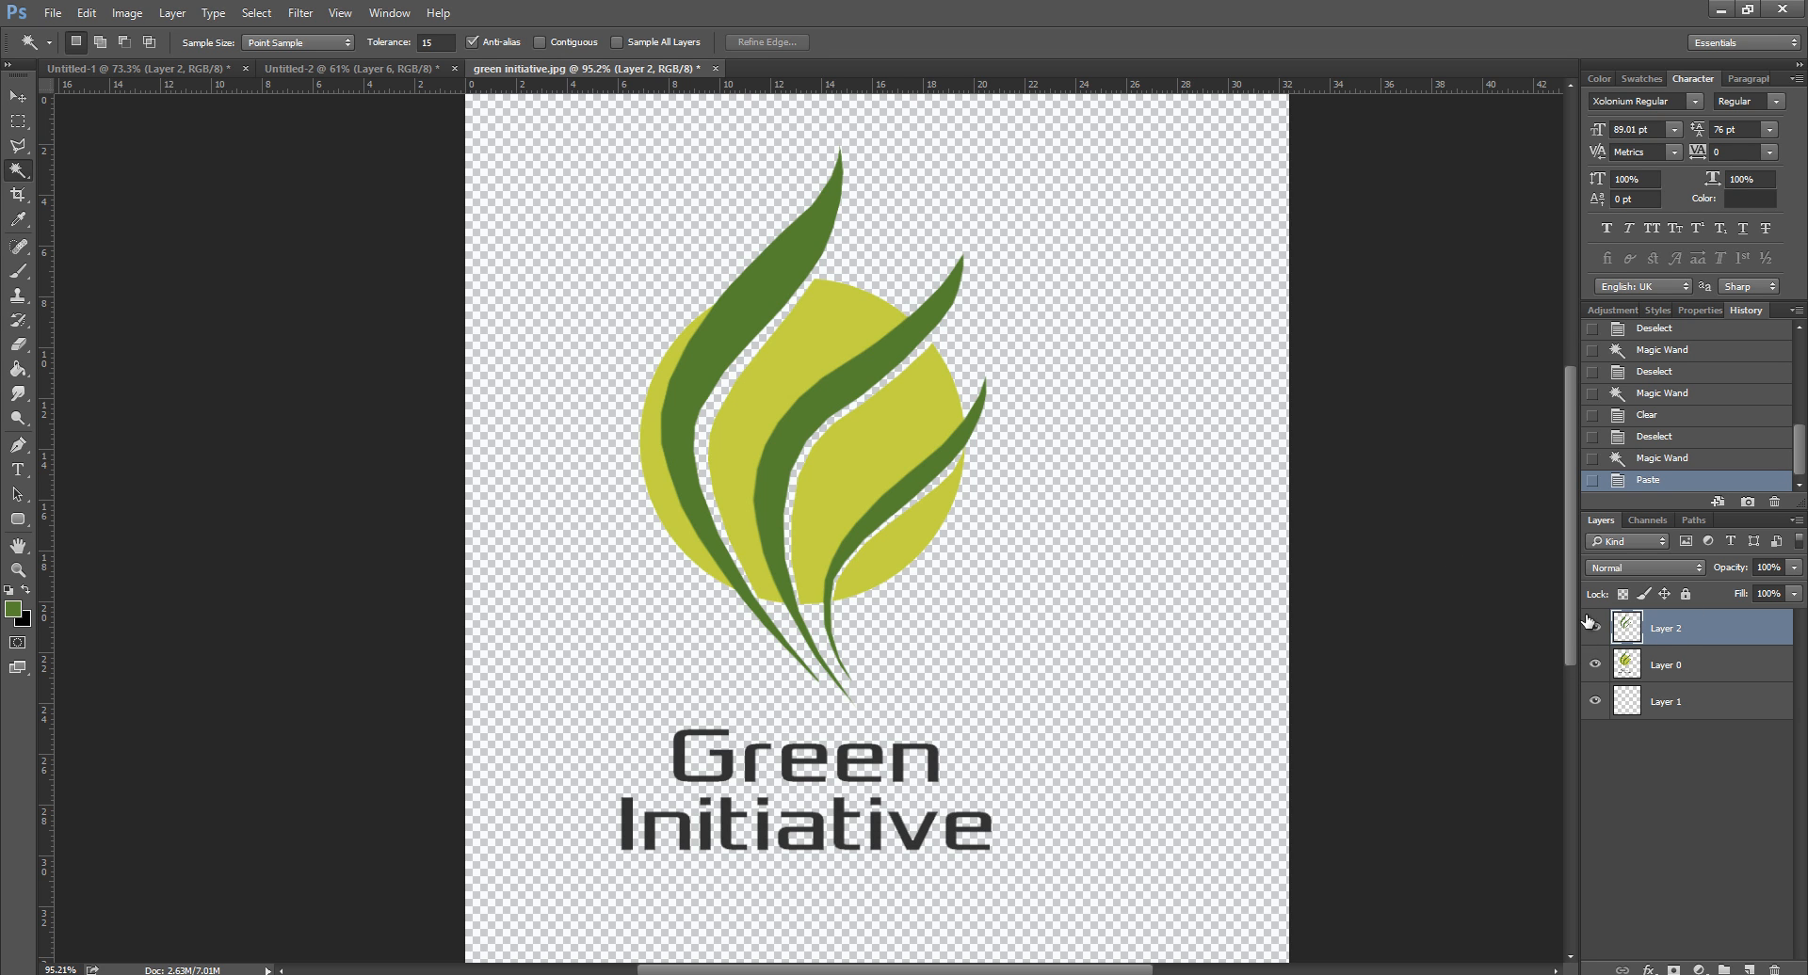
{"action": "key", "text": "v"}
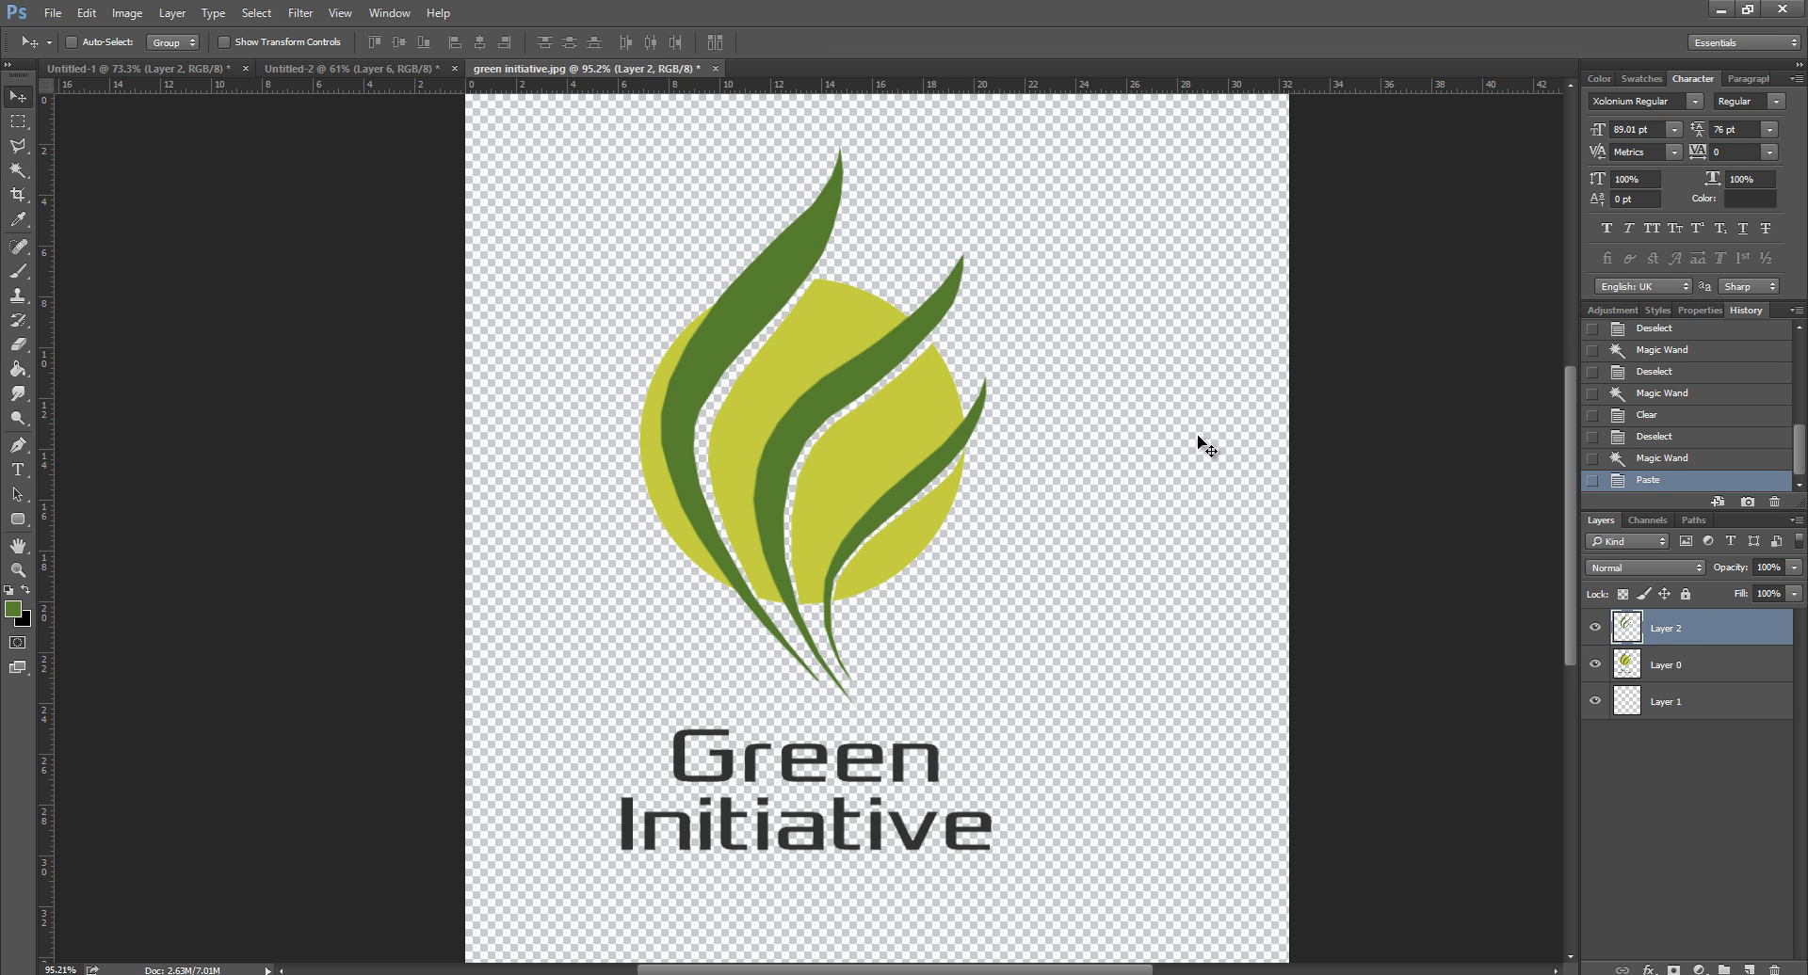
{"action": "left_click", "coordinate": [1607, 661]}
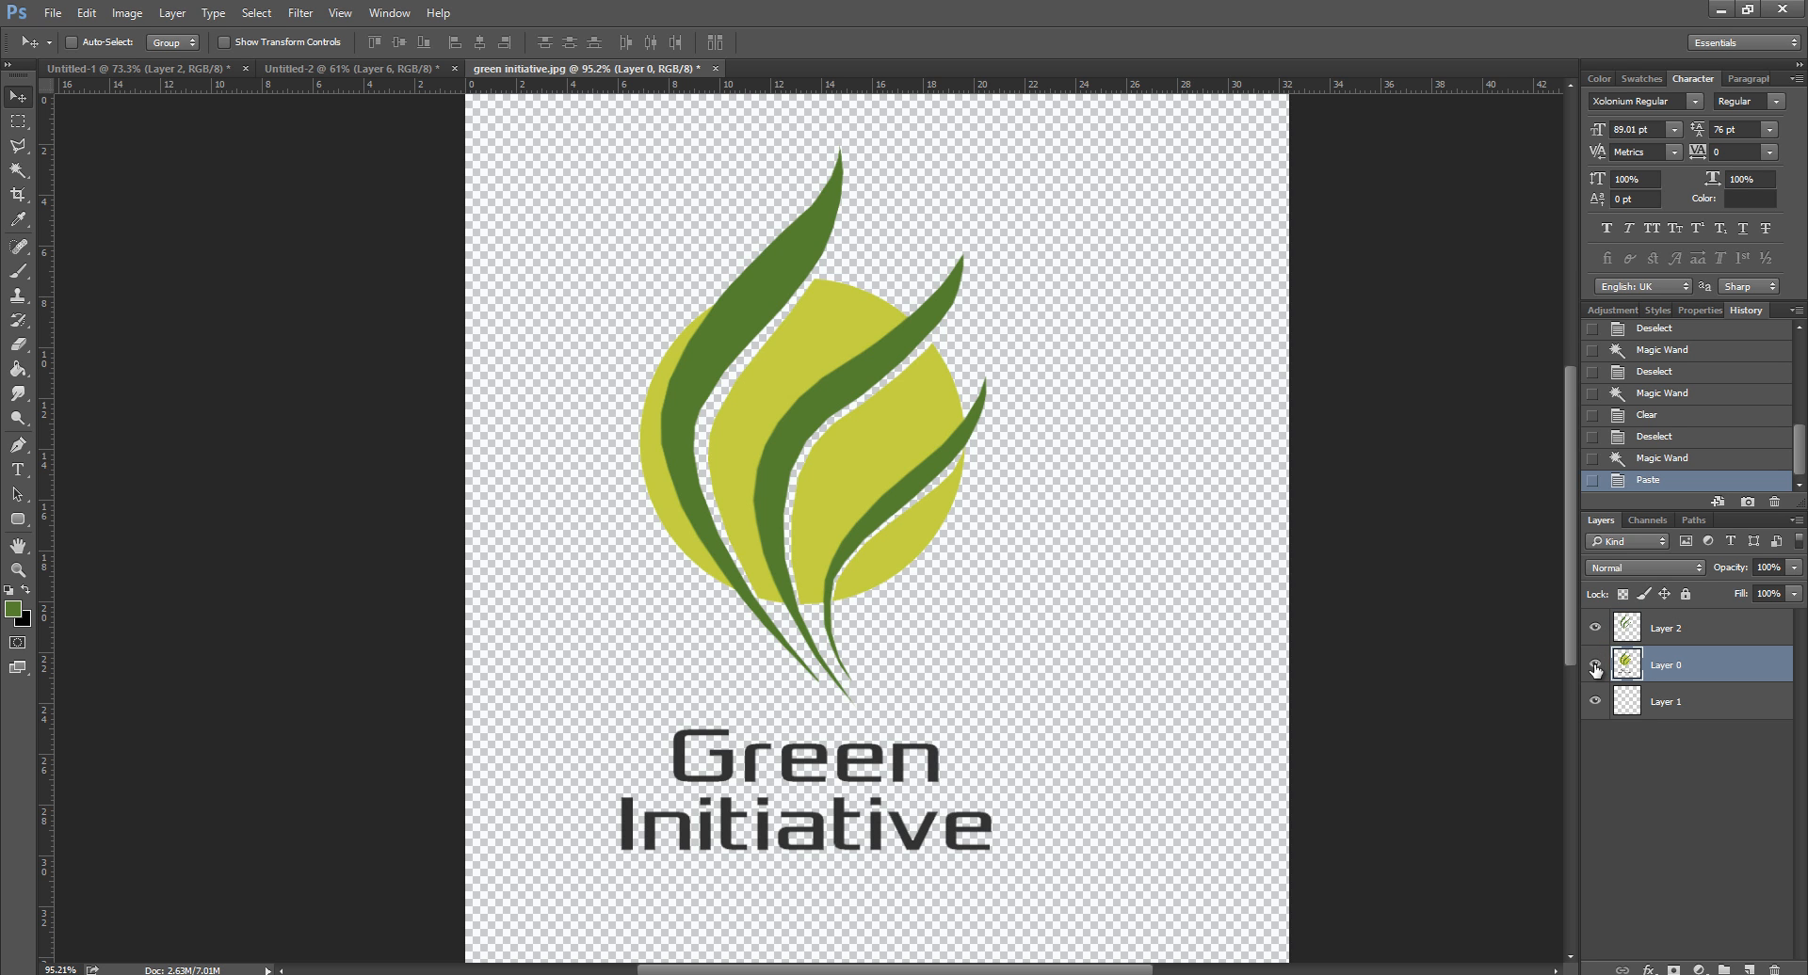
Step: Toggle the visibility of Layer 0 and Layer 2 to compare the copied leaves with the original, leaving Layer 2 hidden
{"action": "left_click", "coordinate": [1595, 667]}
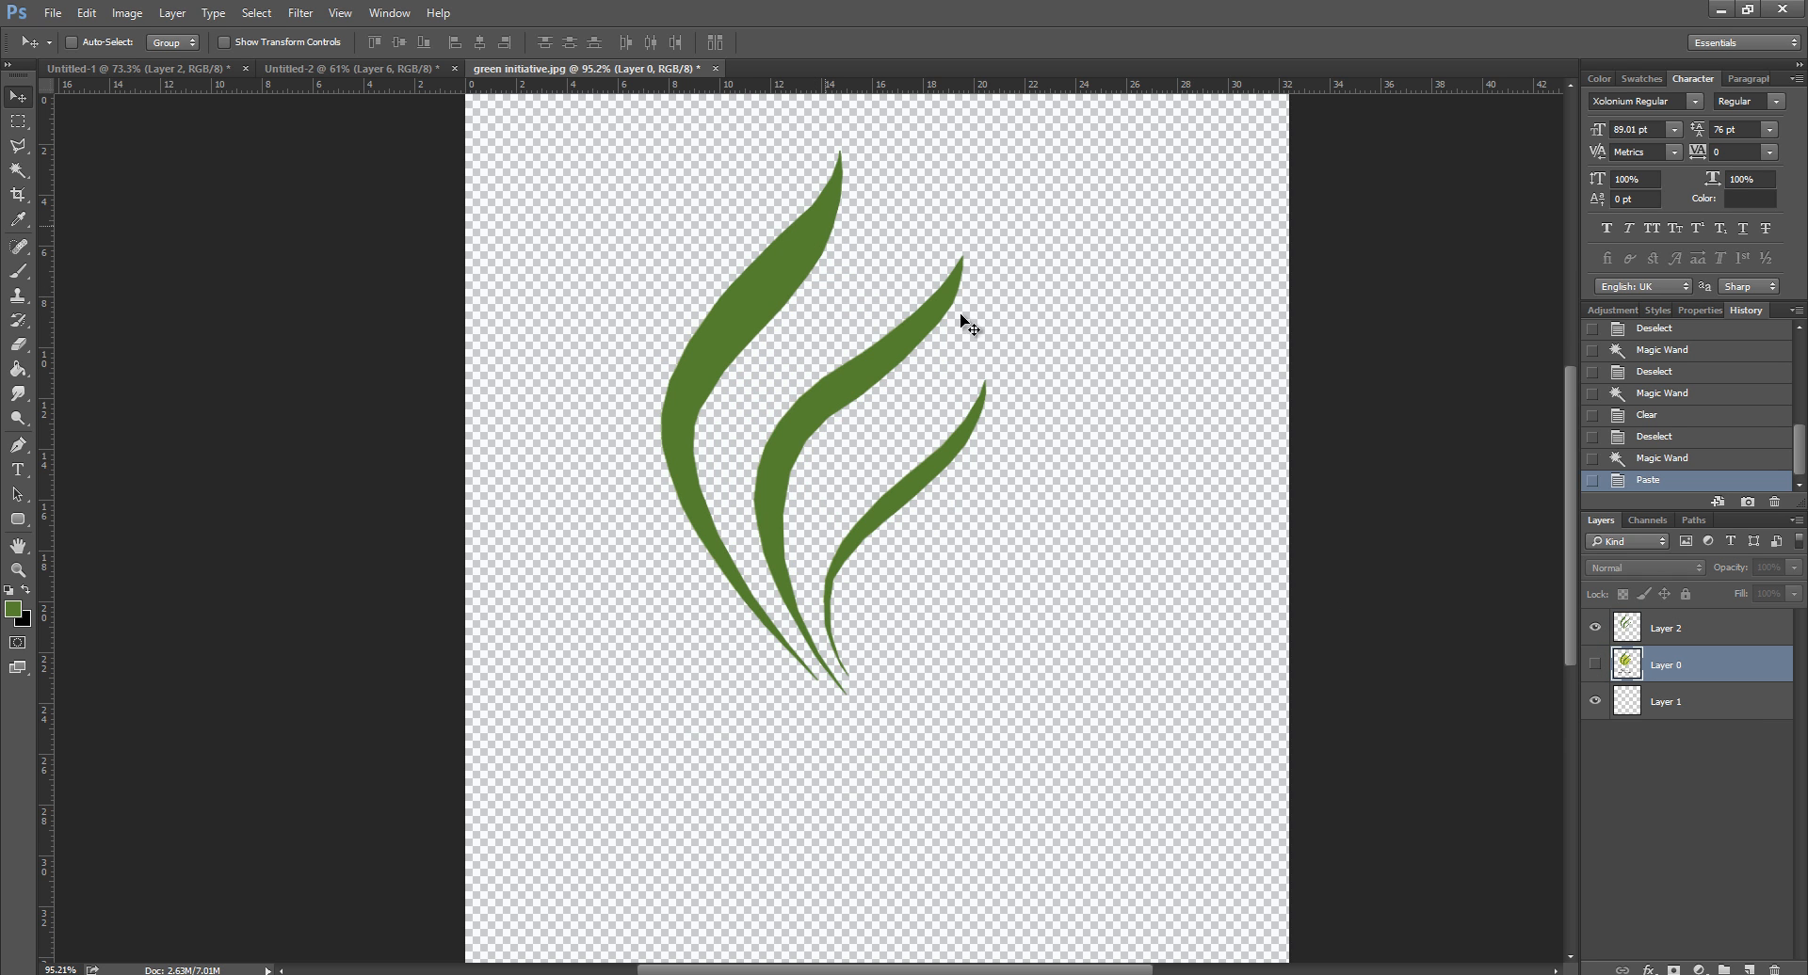
{"action": "left_click", "coordinate": [1595, 665]}
{"action": "left_click", "coordinate": [1595, 629]}
{"action": "left_click", "coordinate": [1595, 665]}
{"action": "left_click", "coordinate": [1595, 664]}
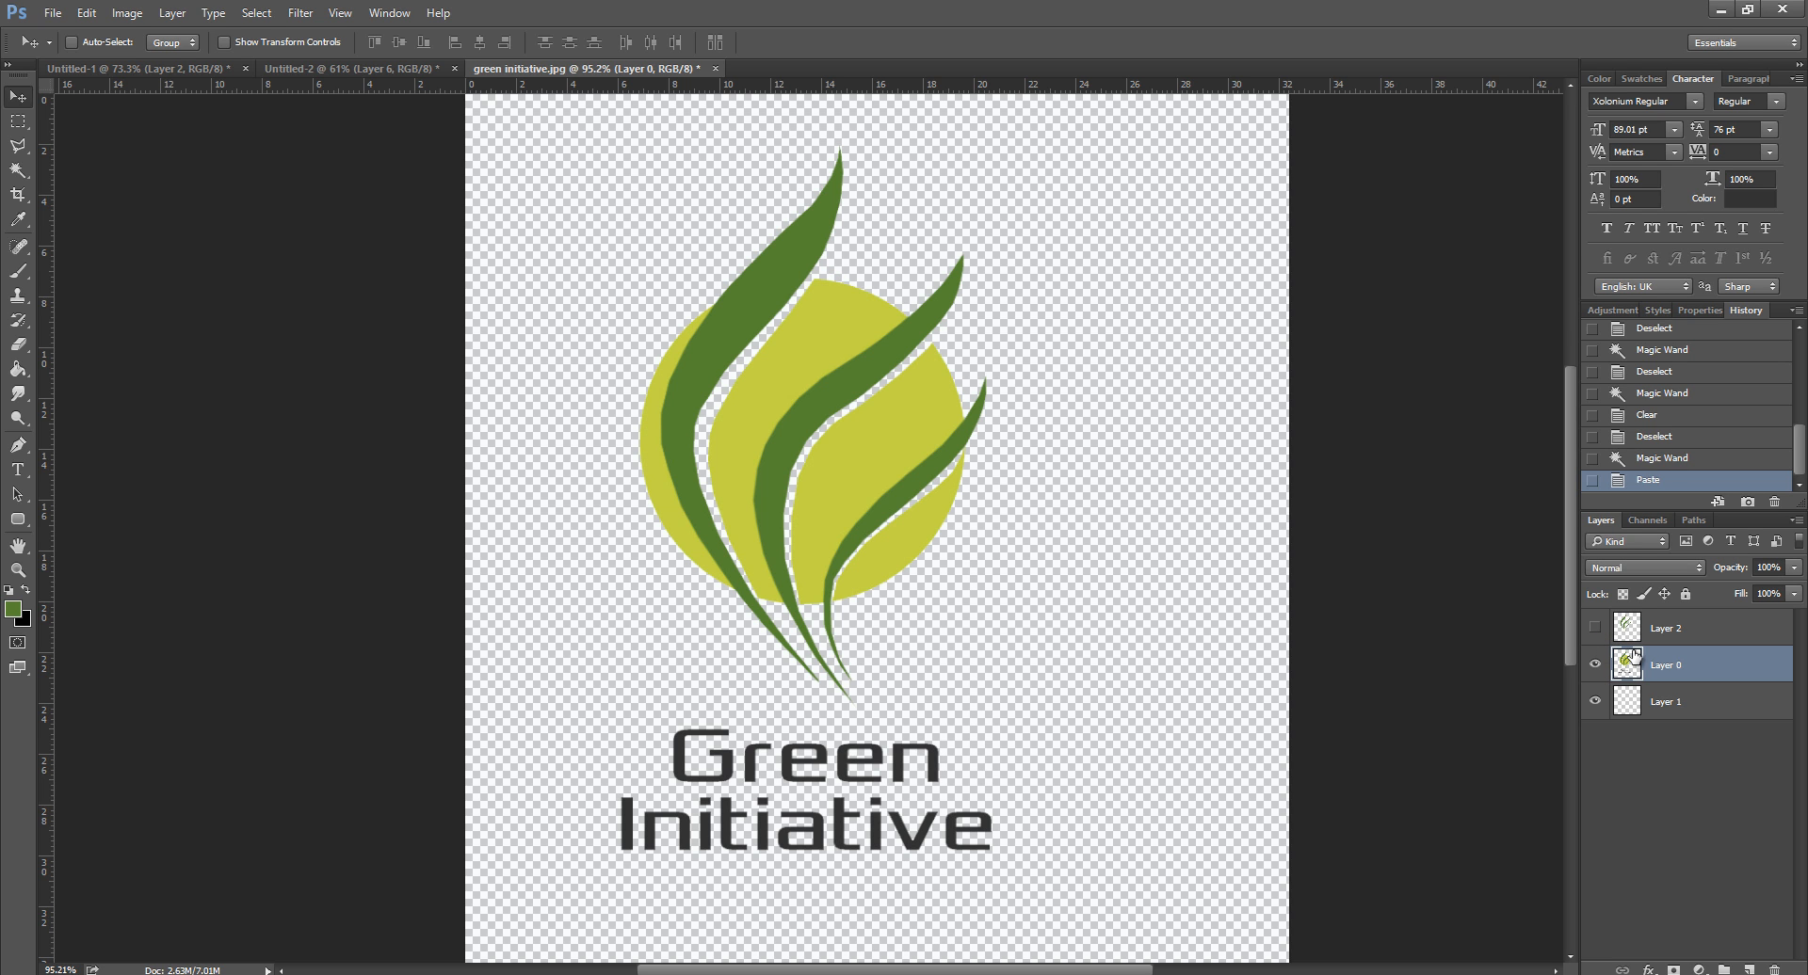
Step: Select the dark green leaves on Layer 0 with Color Range, sampling the leaf colour and setting Fuzziness to 89
{"action": "left_click", "coordinate": [18, 147]}
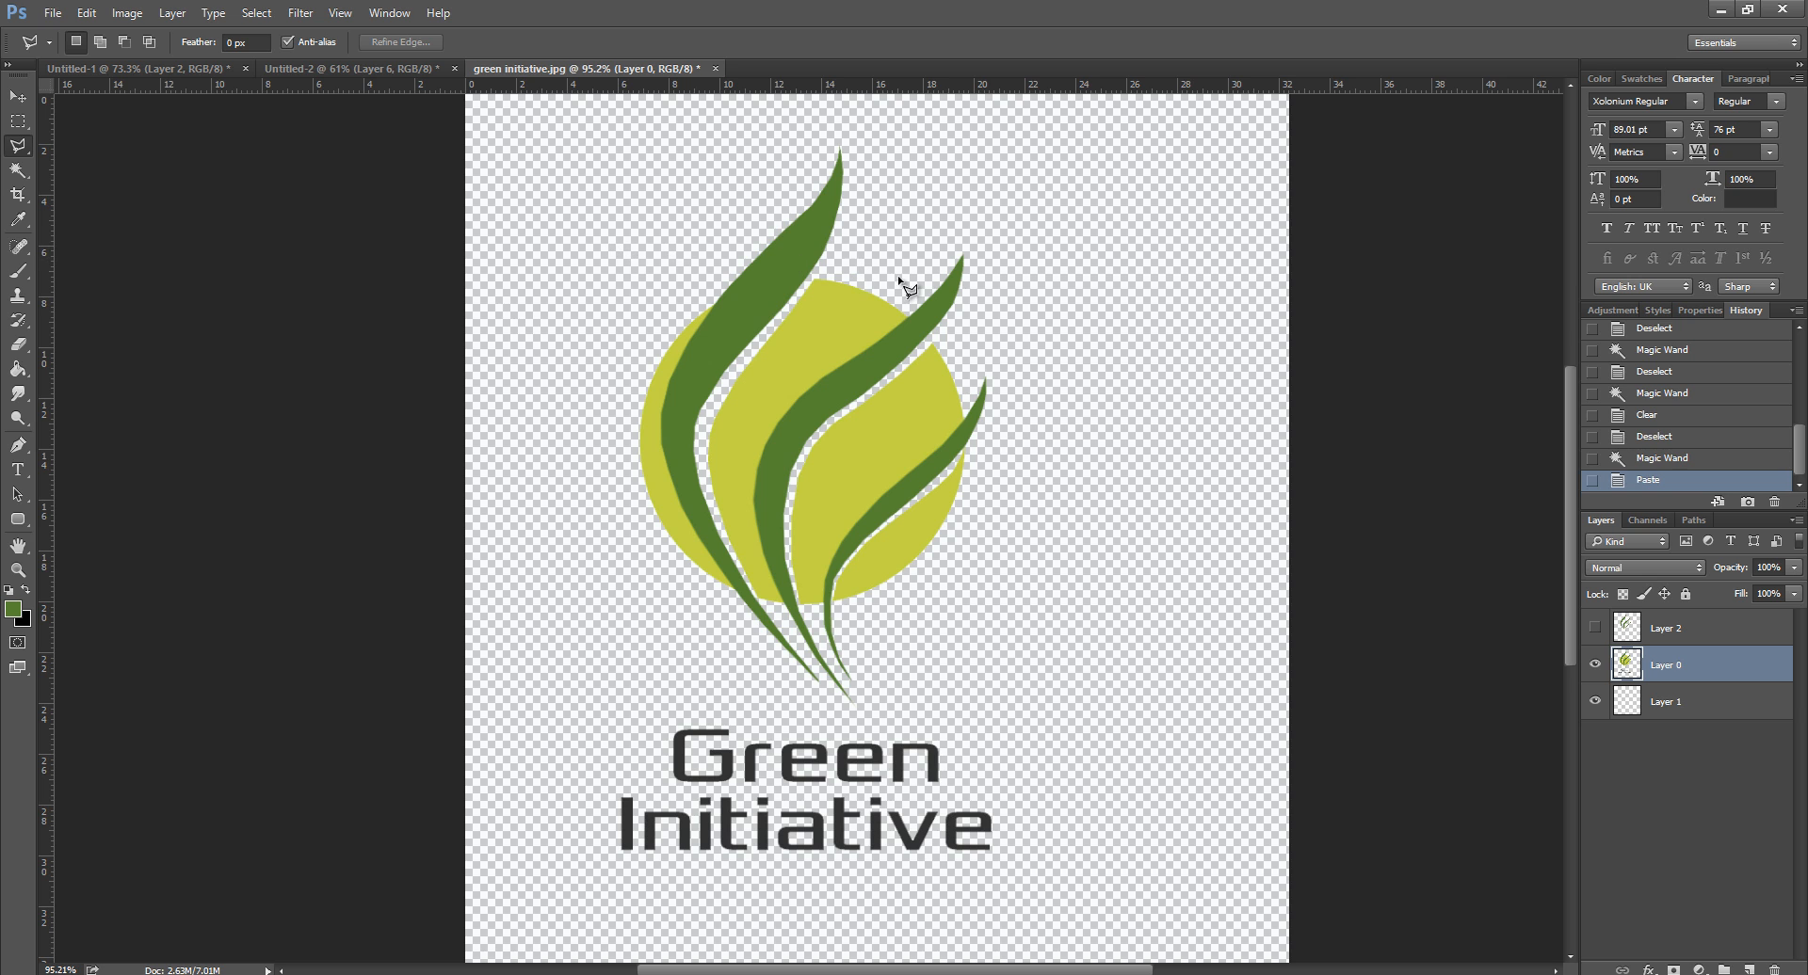
{"action": "left_click", "coordinate": [18, 97]}
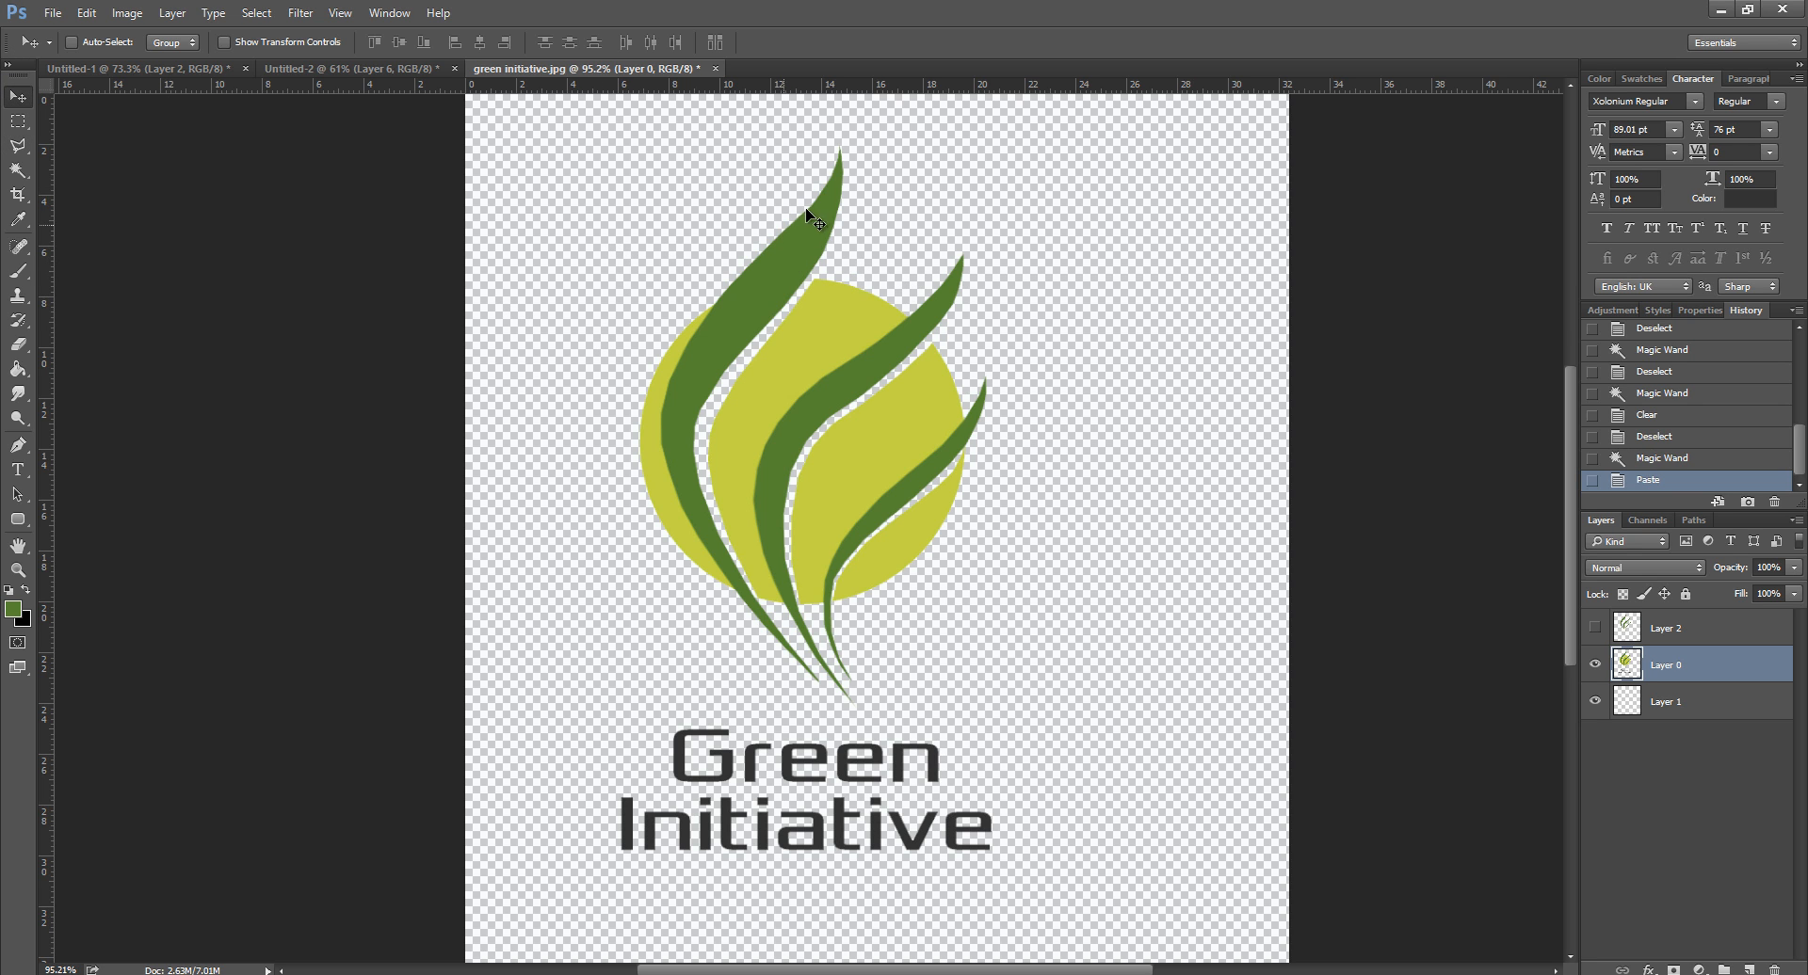
{"action": "left_click", "coordinate": [260, 14]}
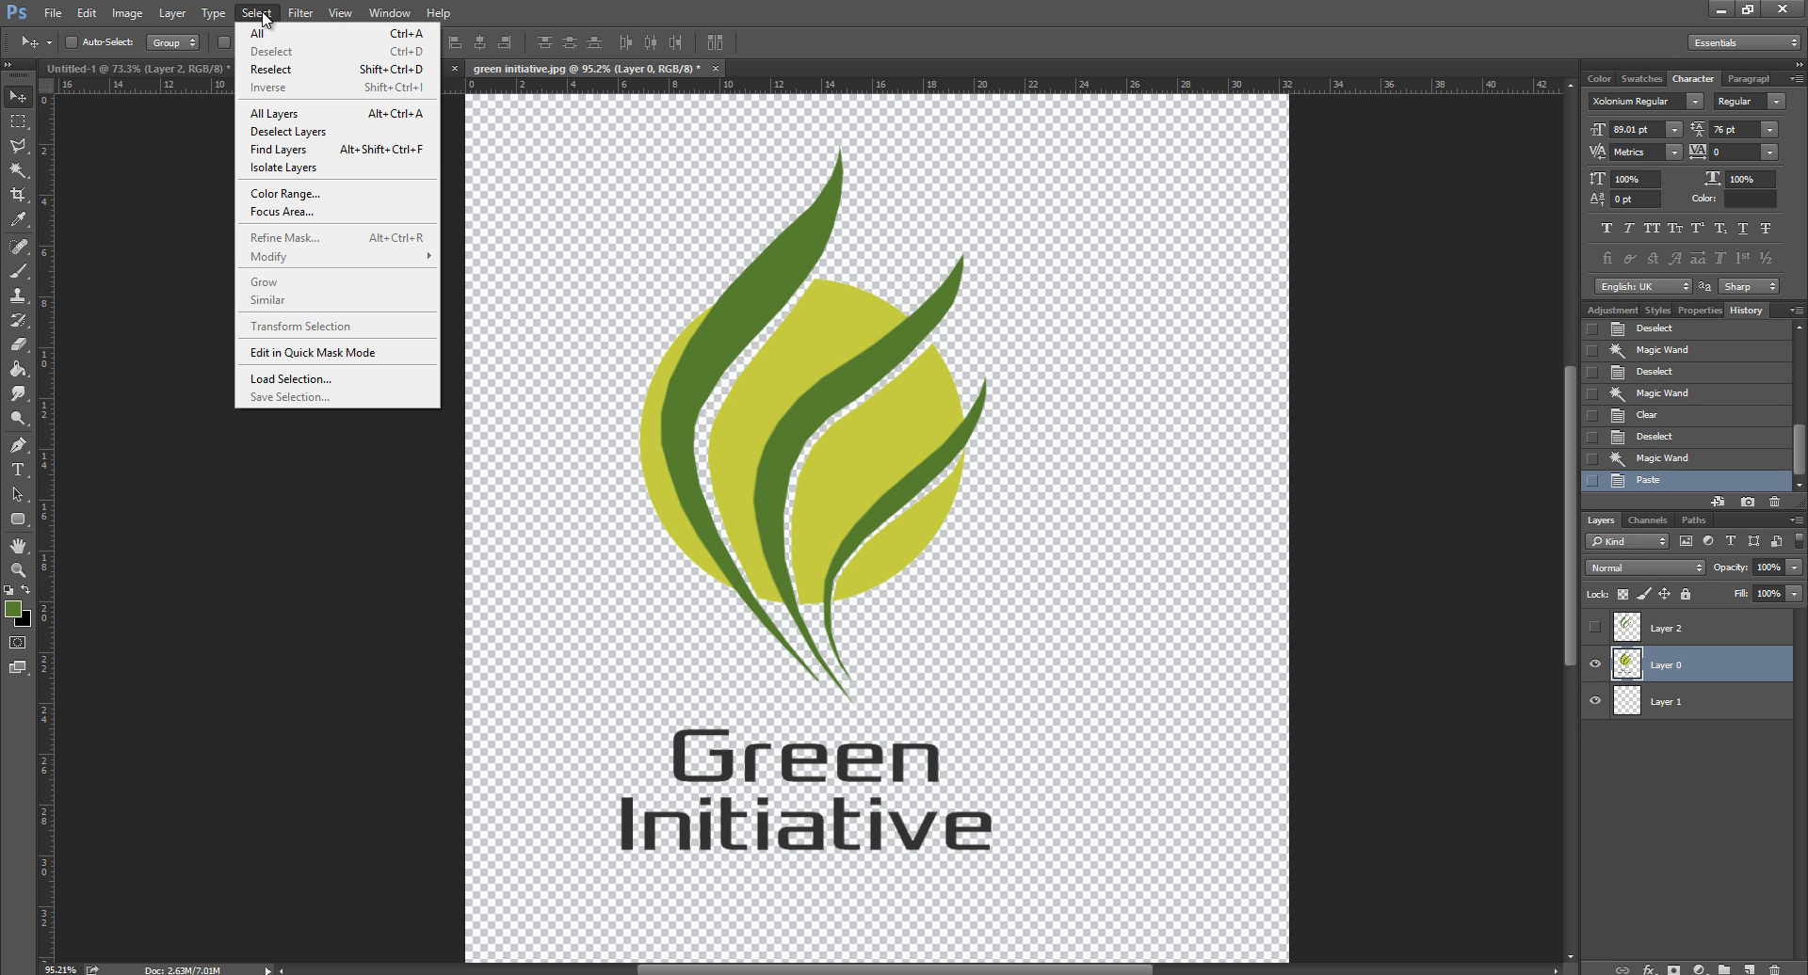
{"action": "left_click", "coordinate": [336, 204]}
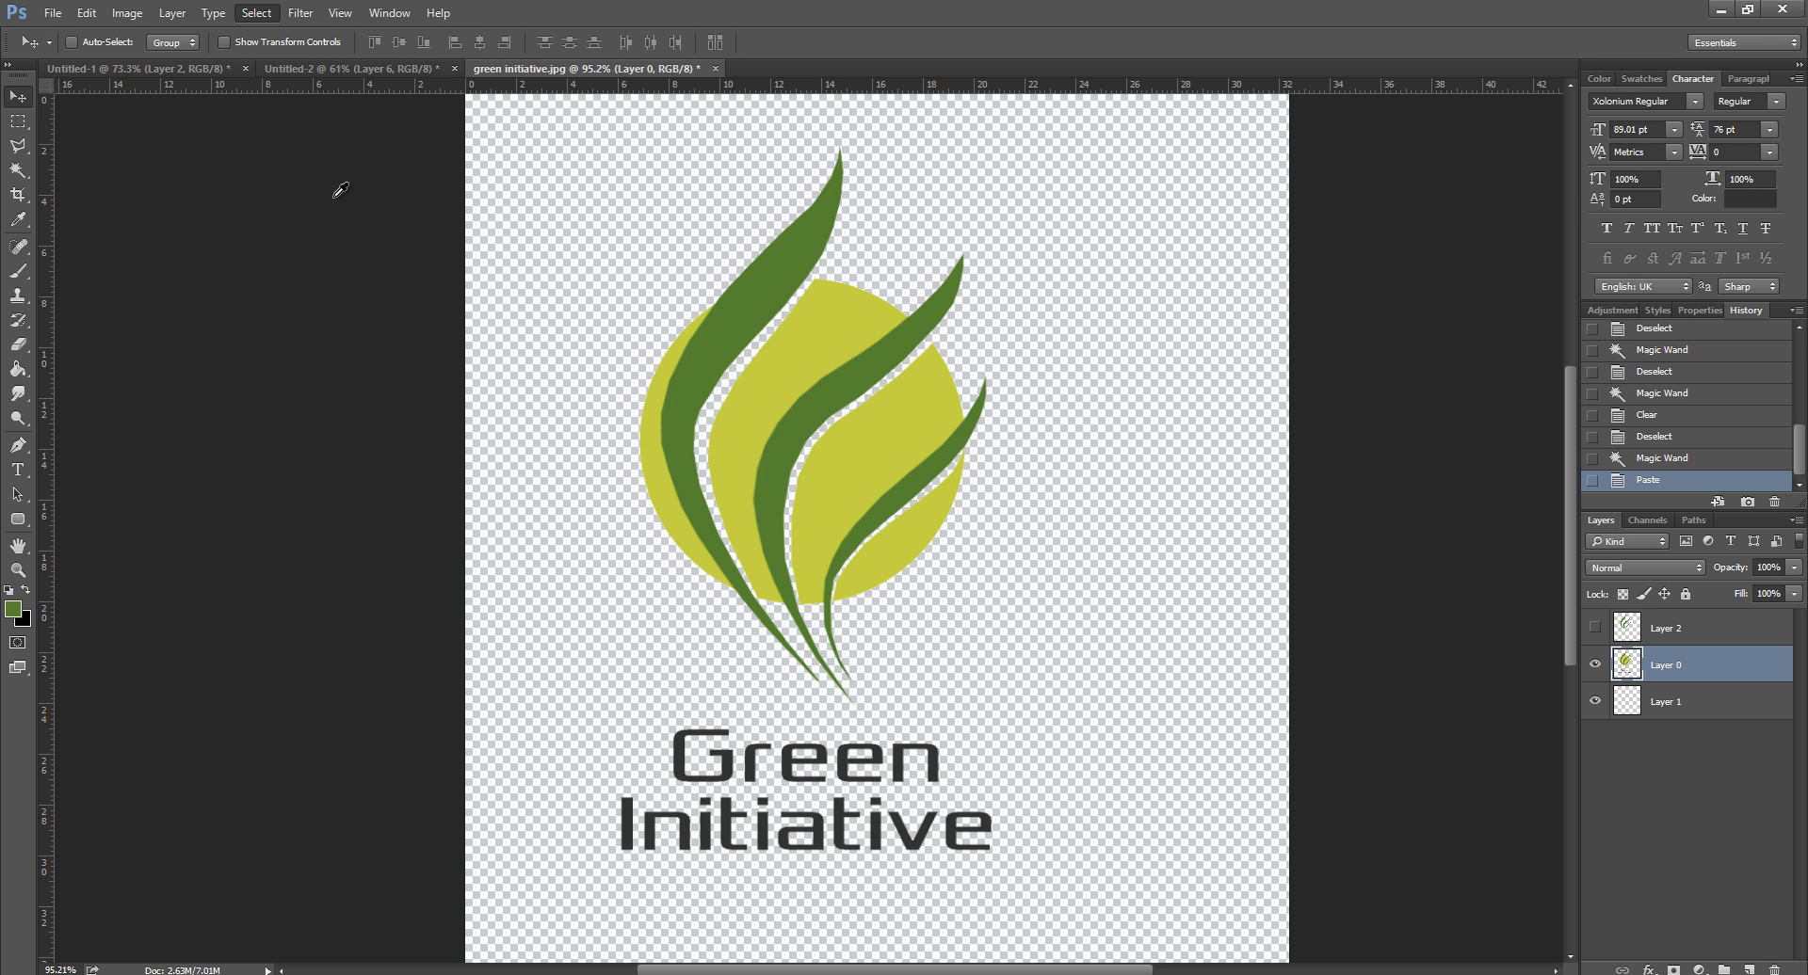
{"action": "left_click_drag", "start_coordinate": [704, 113], "coordinate": [1185, 111]}
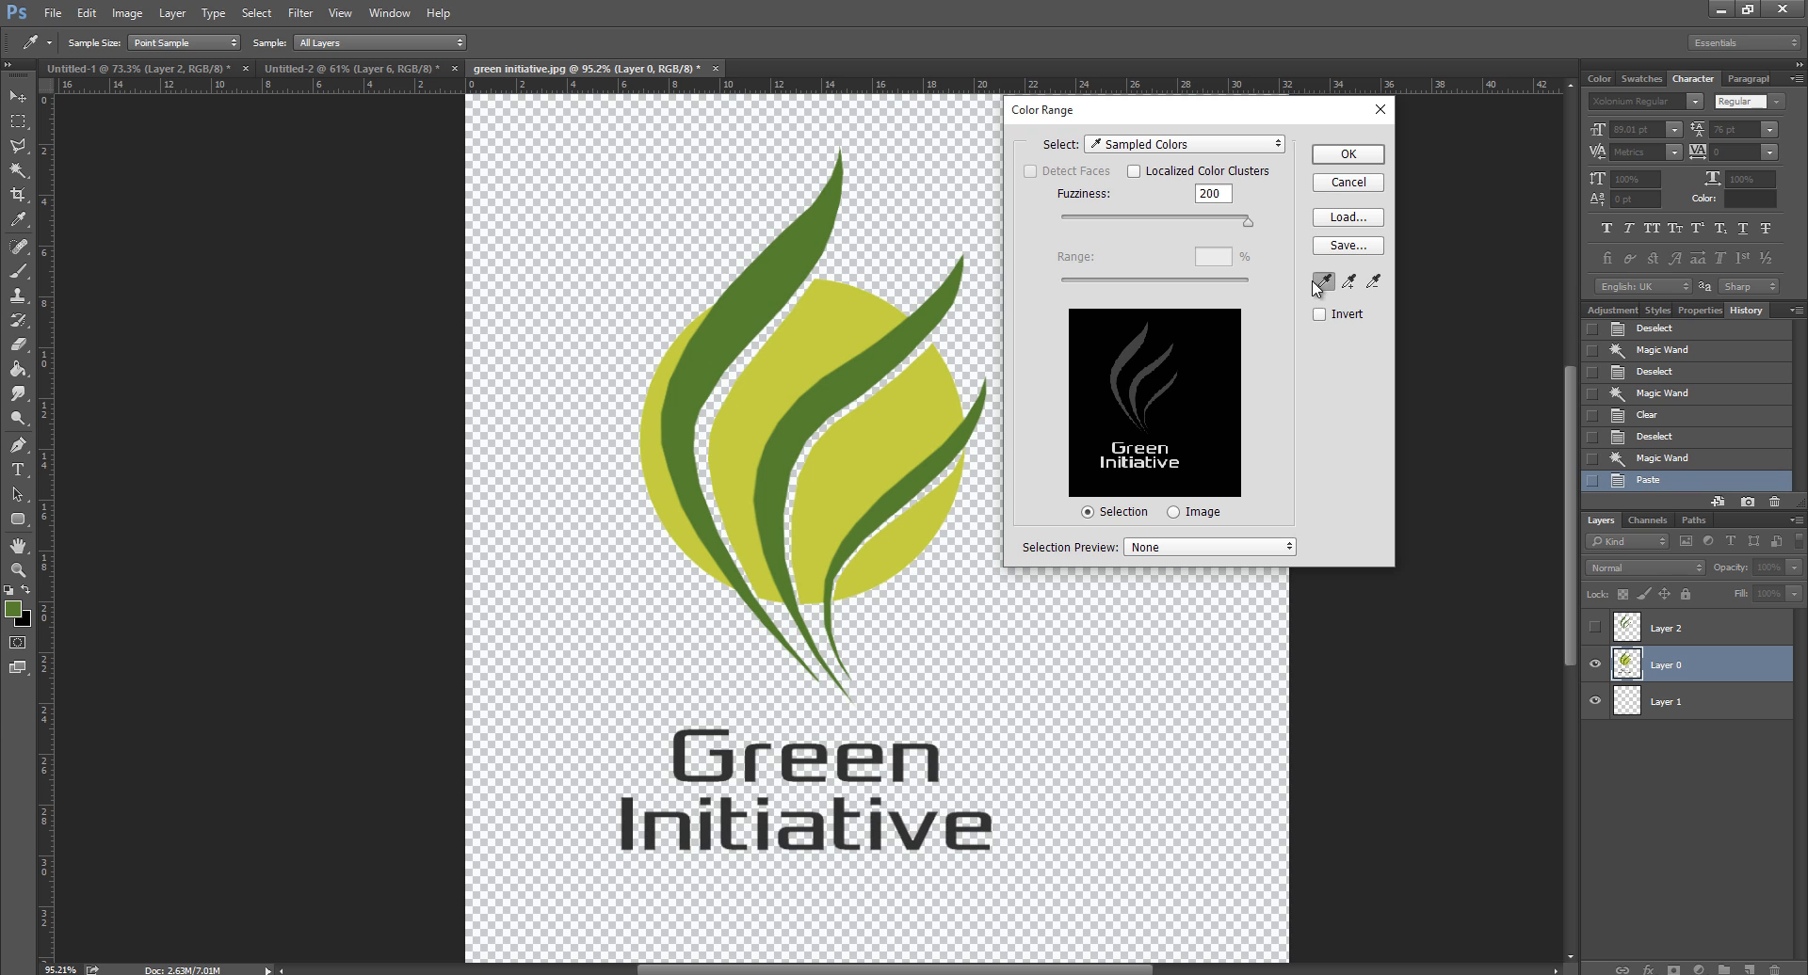
{"action": "left_click", "coordinate": [758, 289]}
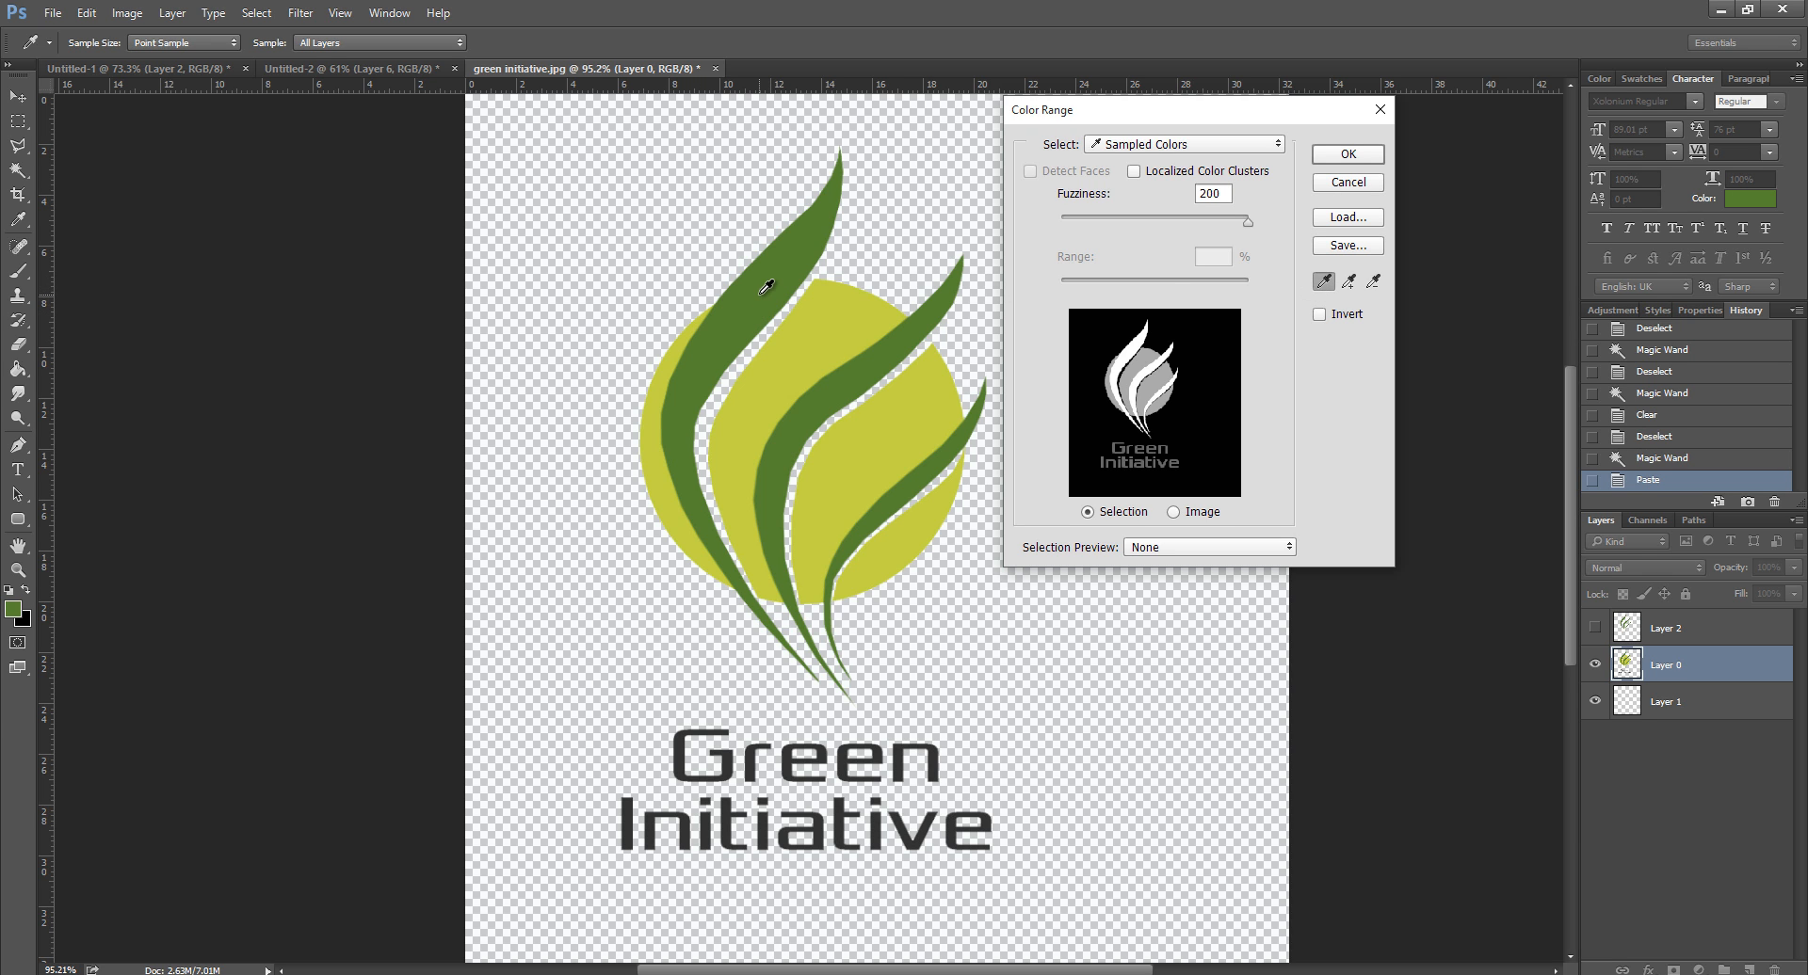
{"action": "mouse_move", "coordinate": [1246, 220]}
{"action": "left_mouse_down"}
{"action": "mouse_move", "coordinate": [1144, 223]}
{"action": "mouse_move", "coordinate": [1248, 222]}
{"action": "left_mouse_up"}
{"action": "mouse_move", "coordinate": [1247, 226]}
{"action": "left_mouse_down"}
{"action": "mouse_move", "coordinate": [1222, 226]}
{"action": "mouse_move", "coordinate": [1252, 231]}
{"action": "mouse_move", "coordinate": [1251, 250]}
{"action": "left_mouse_up"}
{"action": "left_click_drag", "start_coordinate": [1247, 226], "coordinate": [1147, 222]}
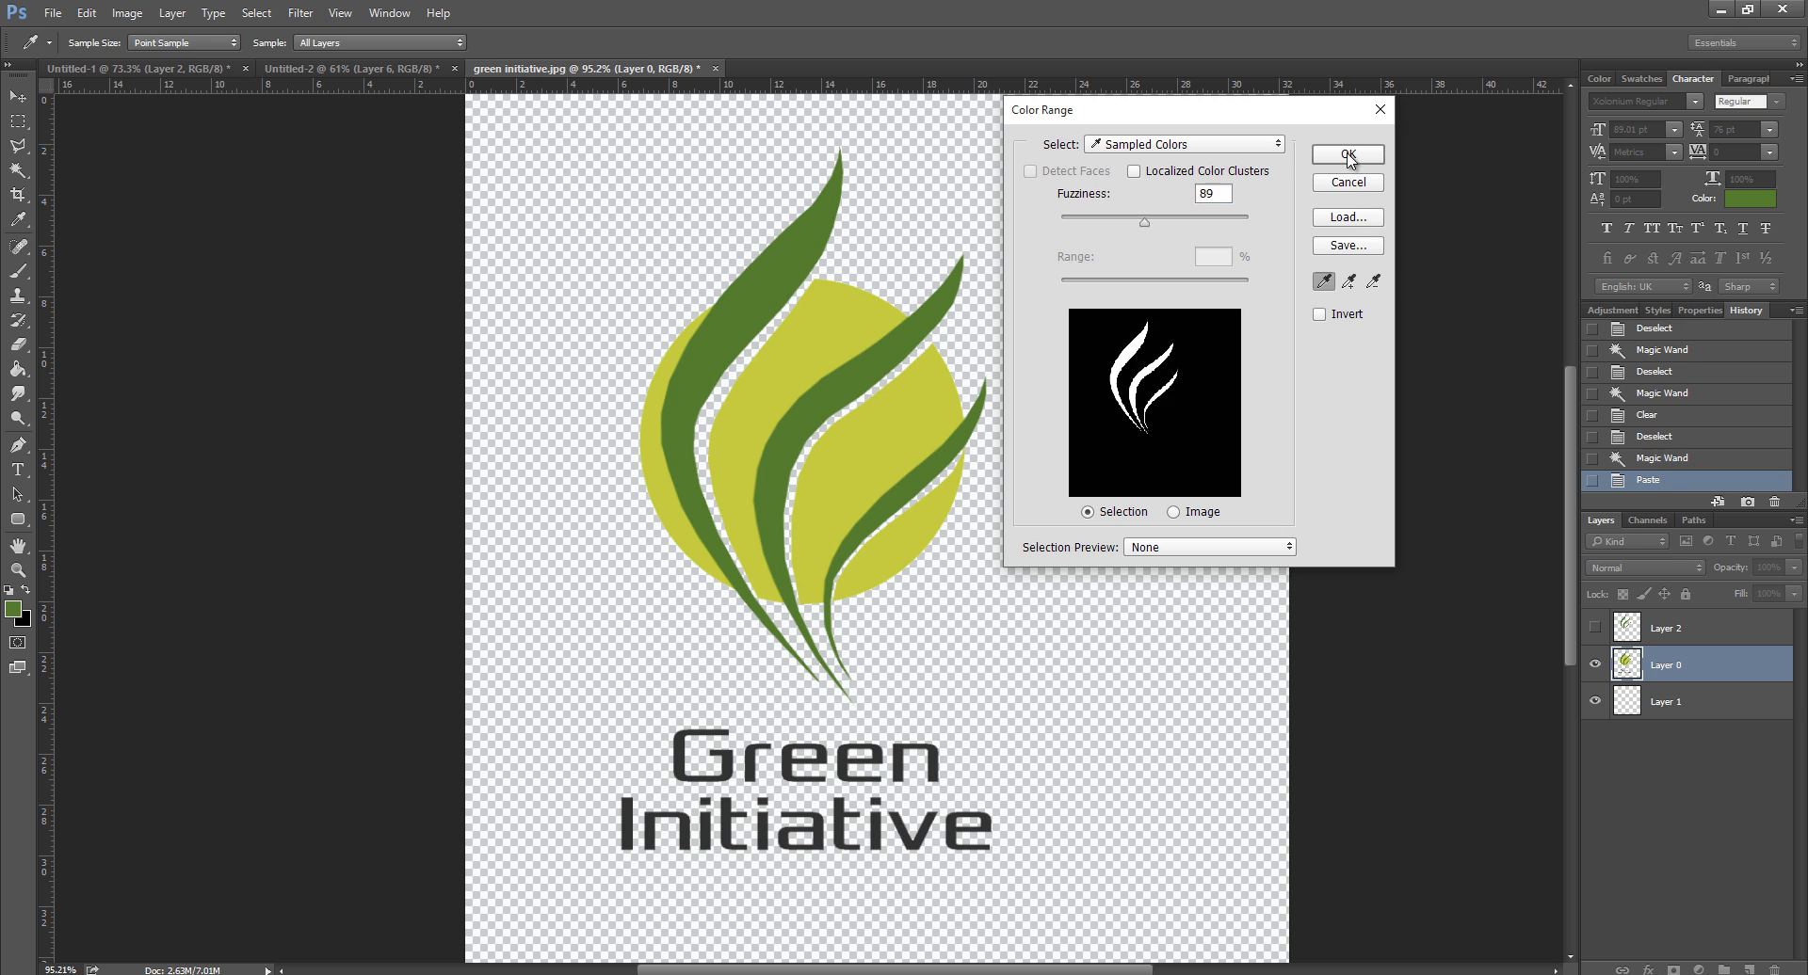
{"action": "left_click", "coordinate": [1348, 156]}
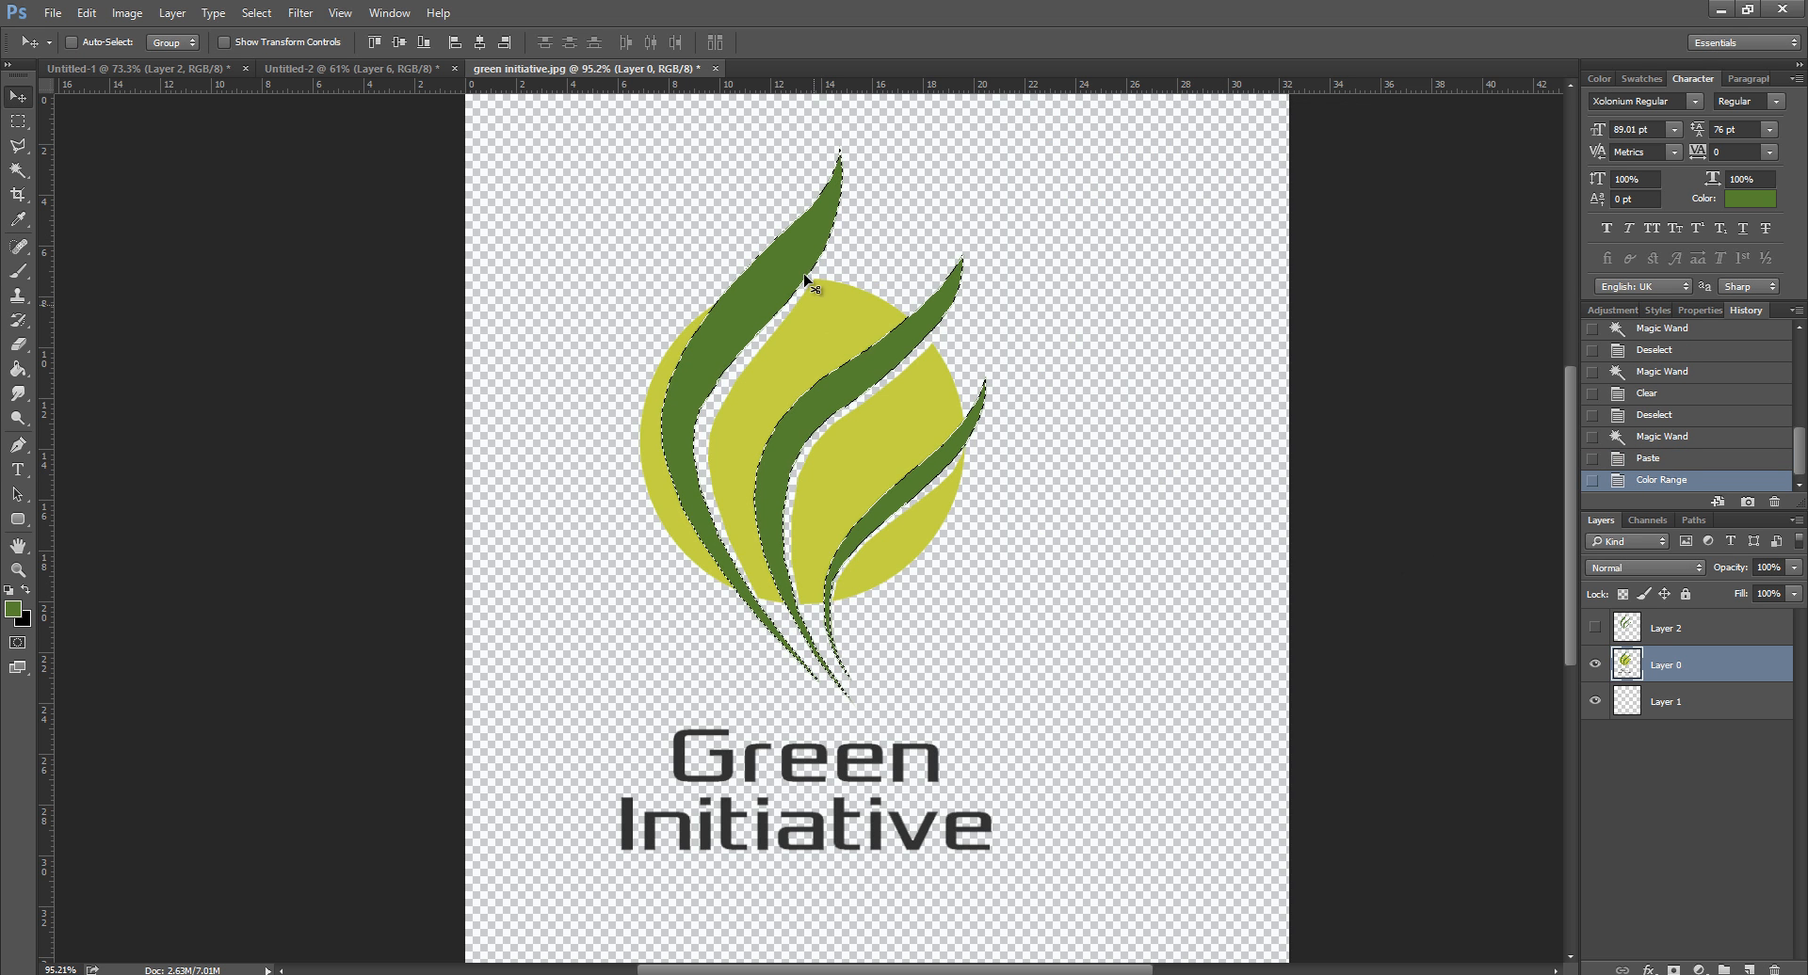
Step: Drop the Color Range selection of the leaves with an empty Rectangular Marquee outside the canvas, and show Layer 2 again
{"action": "scroll", "coordinate": [970, 311], "scroll_direction": "up", "scroll_amount": 2}
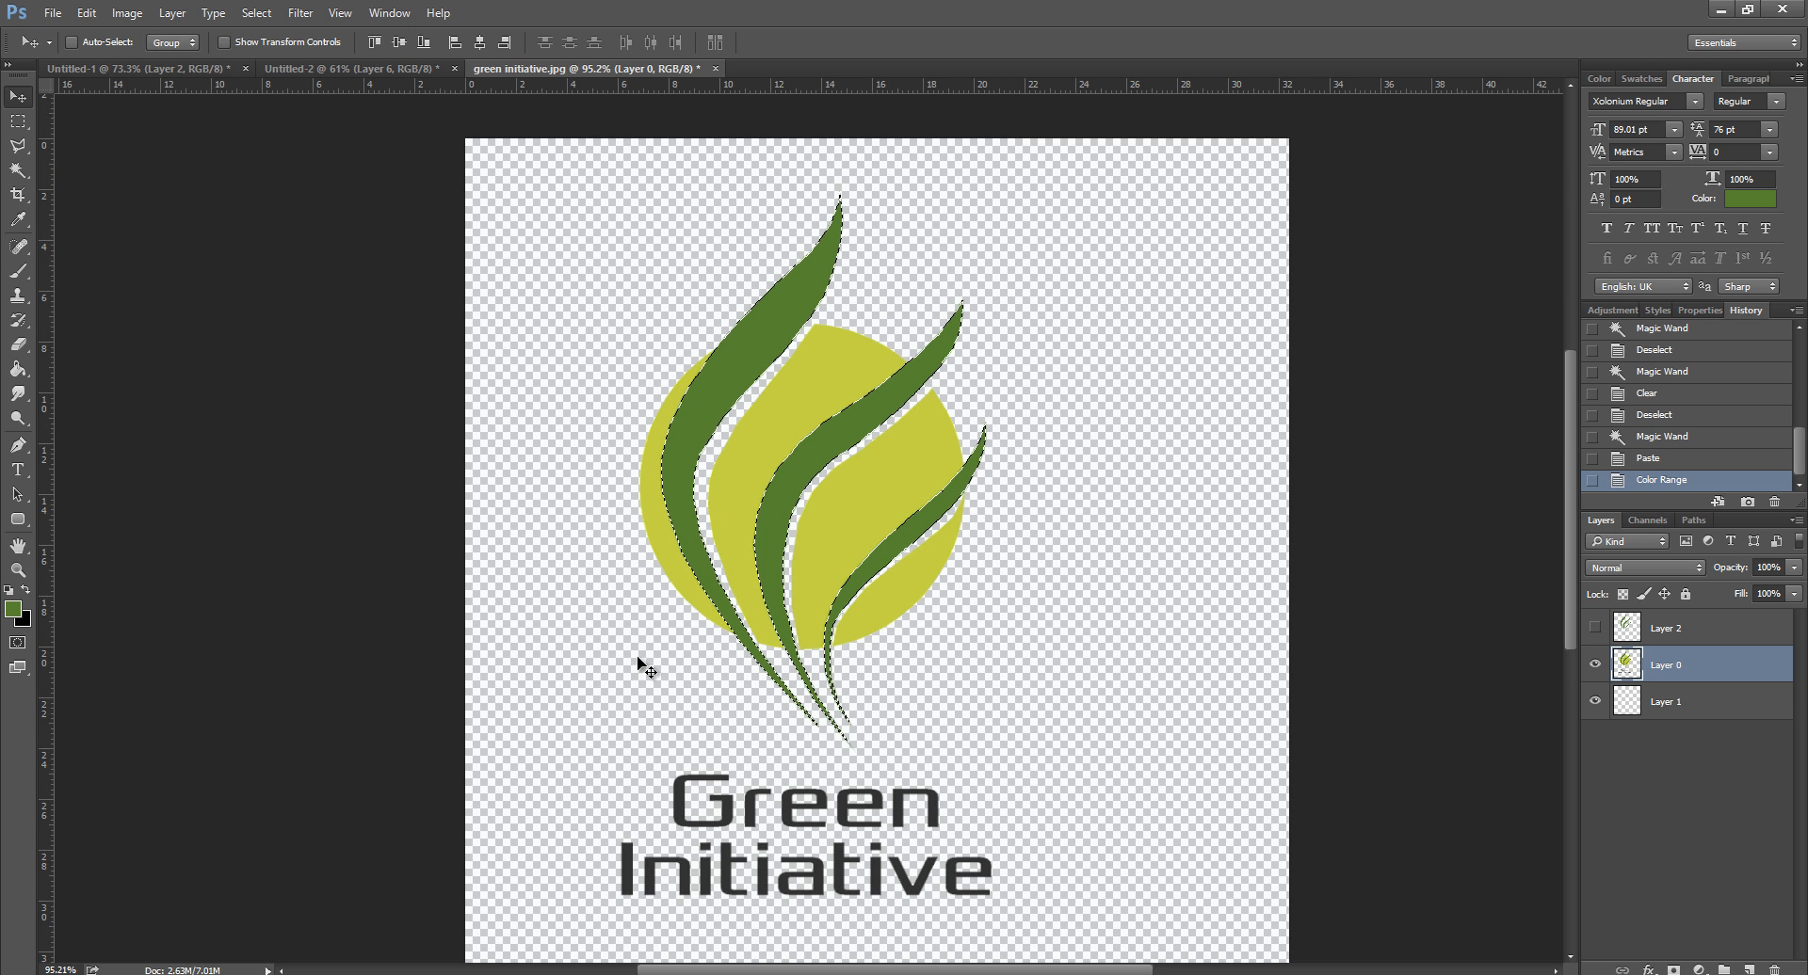
{"action": "scroll", "coordinate": [1089, 315], "scroll_direction": "down", "scroll_amount": 2}
{"action": "scroll", "coordinate": [1028, 371], "scroll_direction": "up", "scroll_amount": 1}
{"action": "scroll", "coordinate": [1162, 431], "scroll_direction": "down", "scroll_amount": 1}
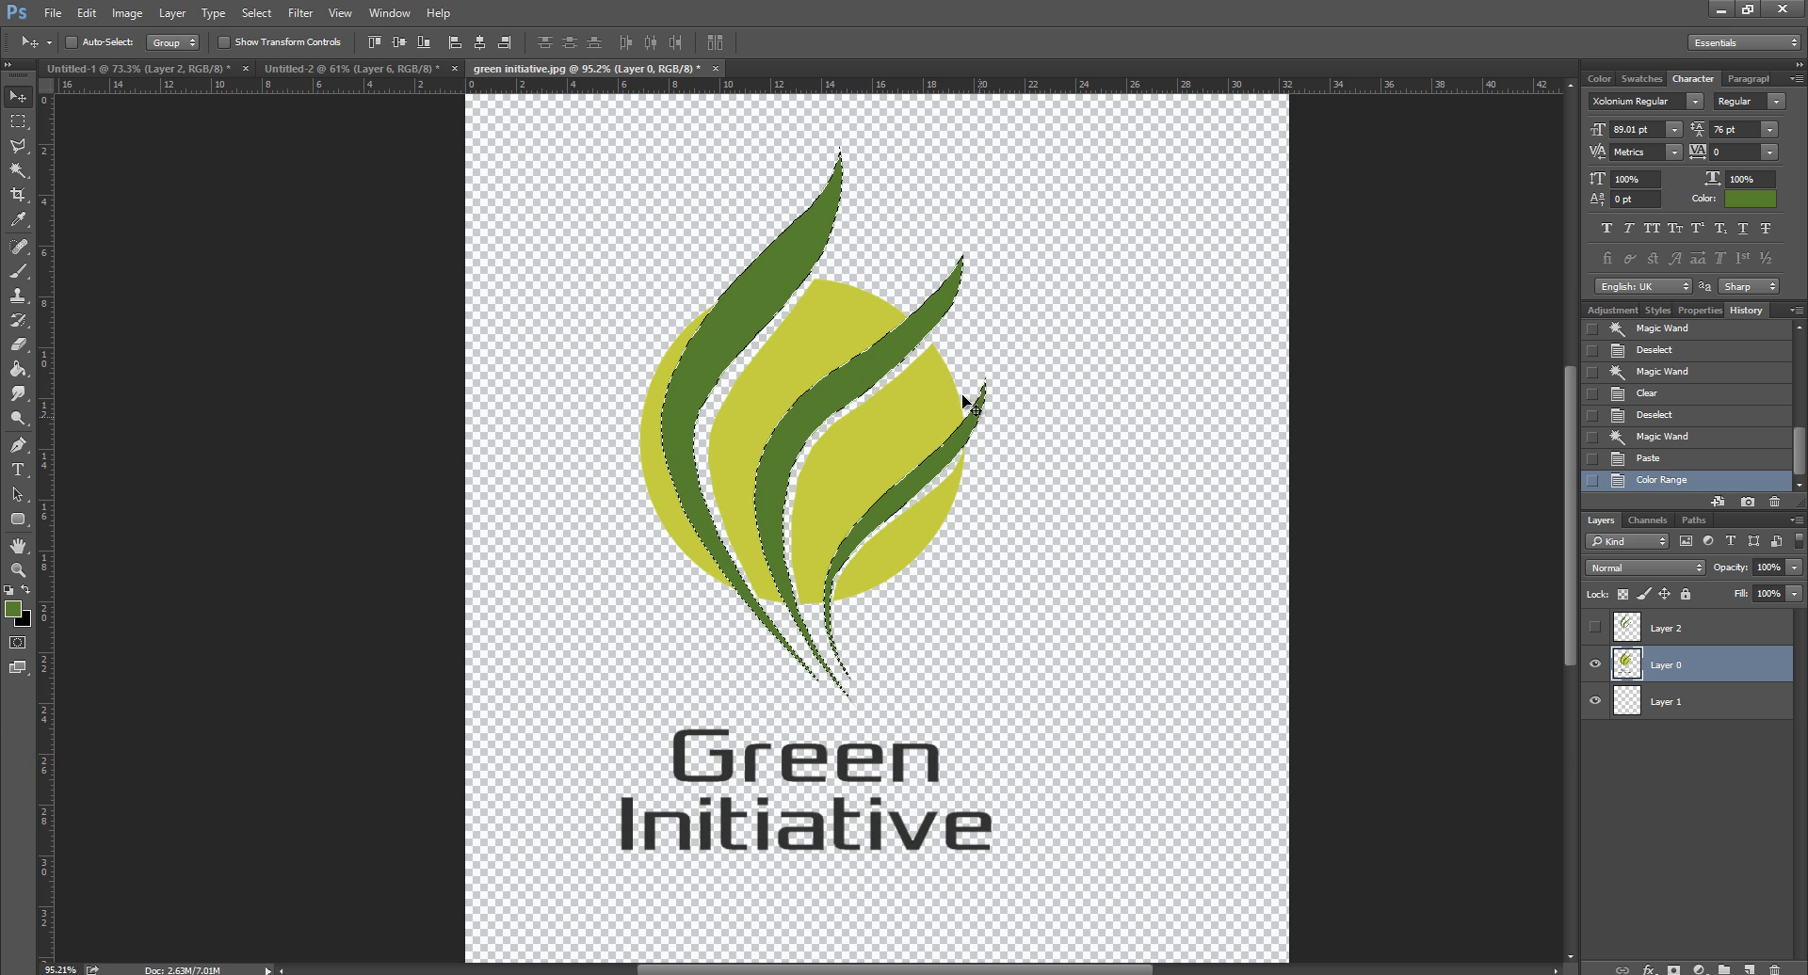
{"action": "scroll", "coordinate": [754, 396], "scroll_direction": "up", "scroll_amount": 1}
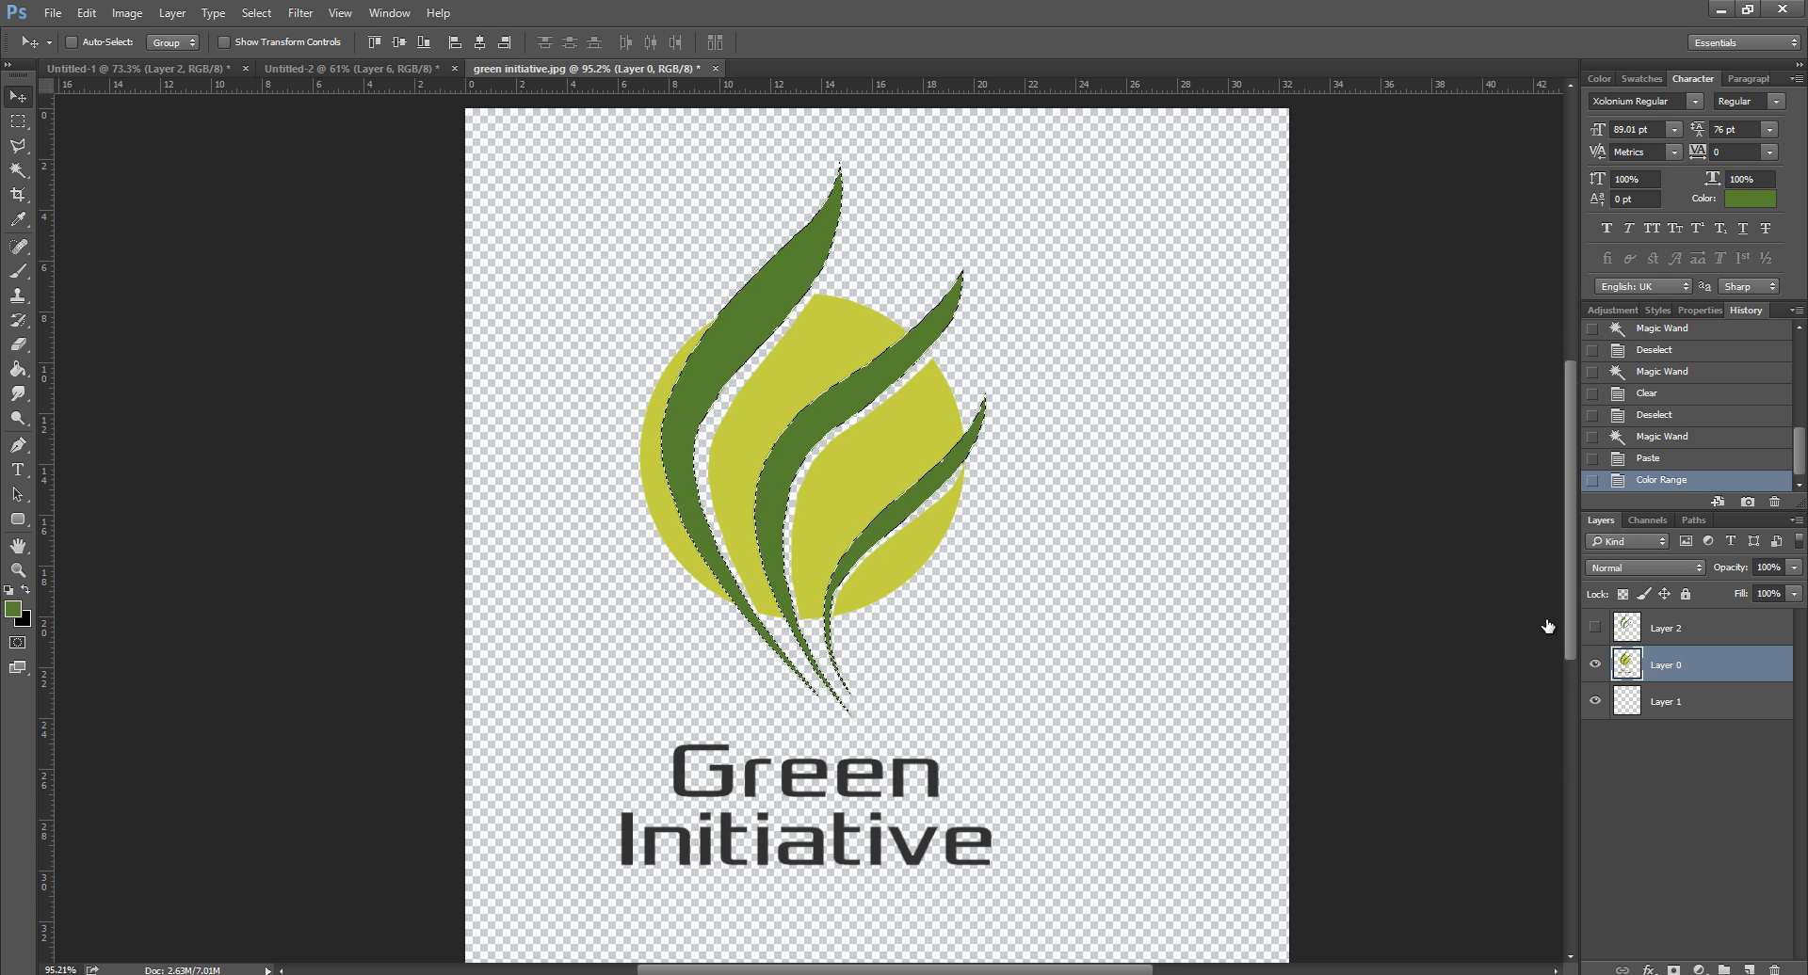
{"action": "left_click", "coordinate": [18, 122]}
{"action": "left_click_drag", "start_coordinate": [104, 134], "coordinate": [318, 226]}
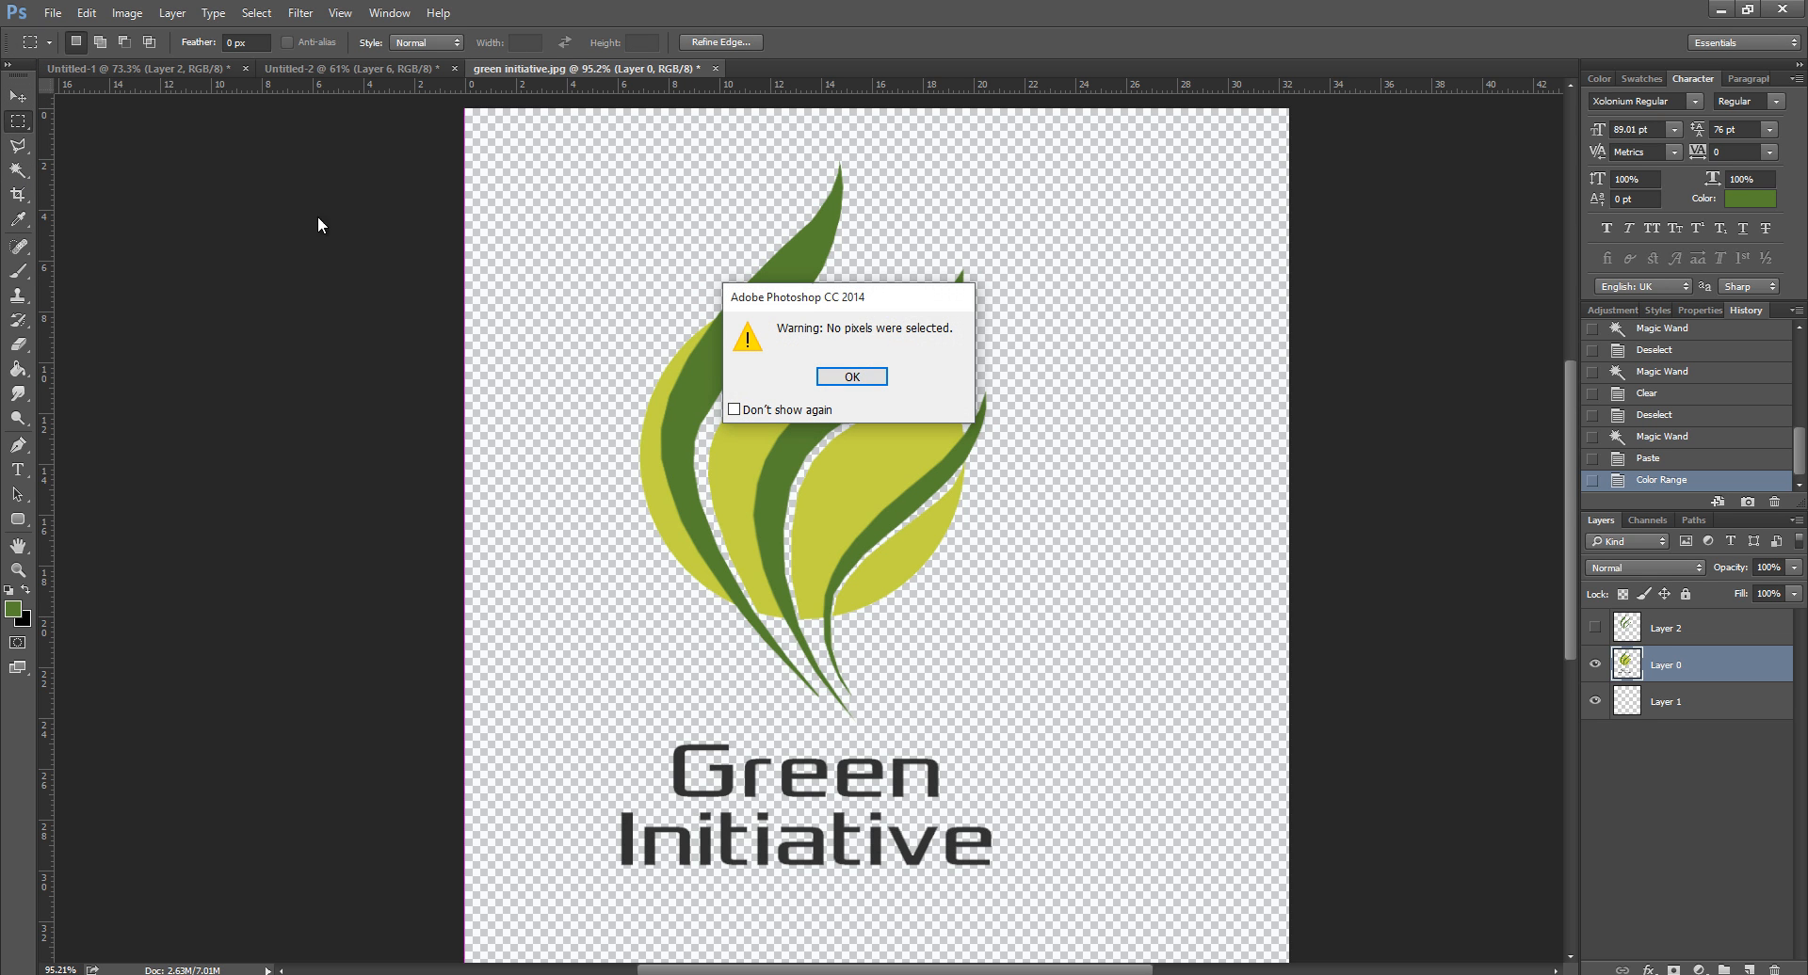
{"action": "left_click", "coordinate": [831, 386]}
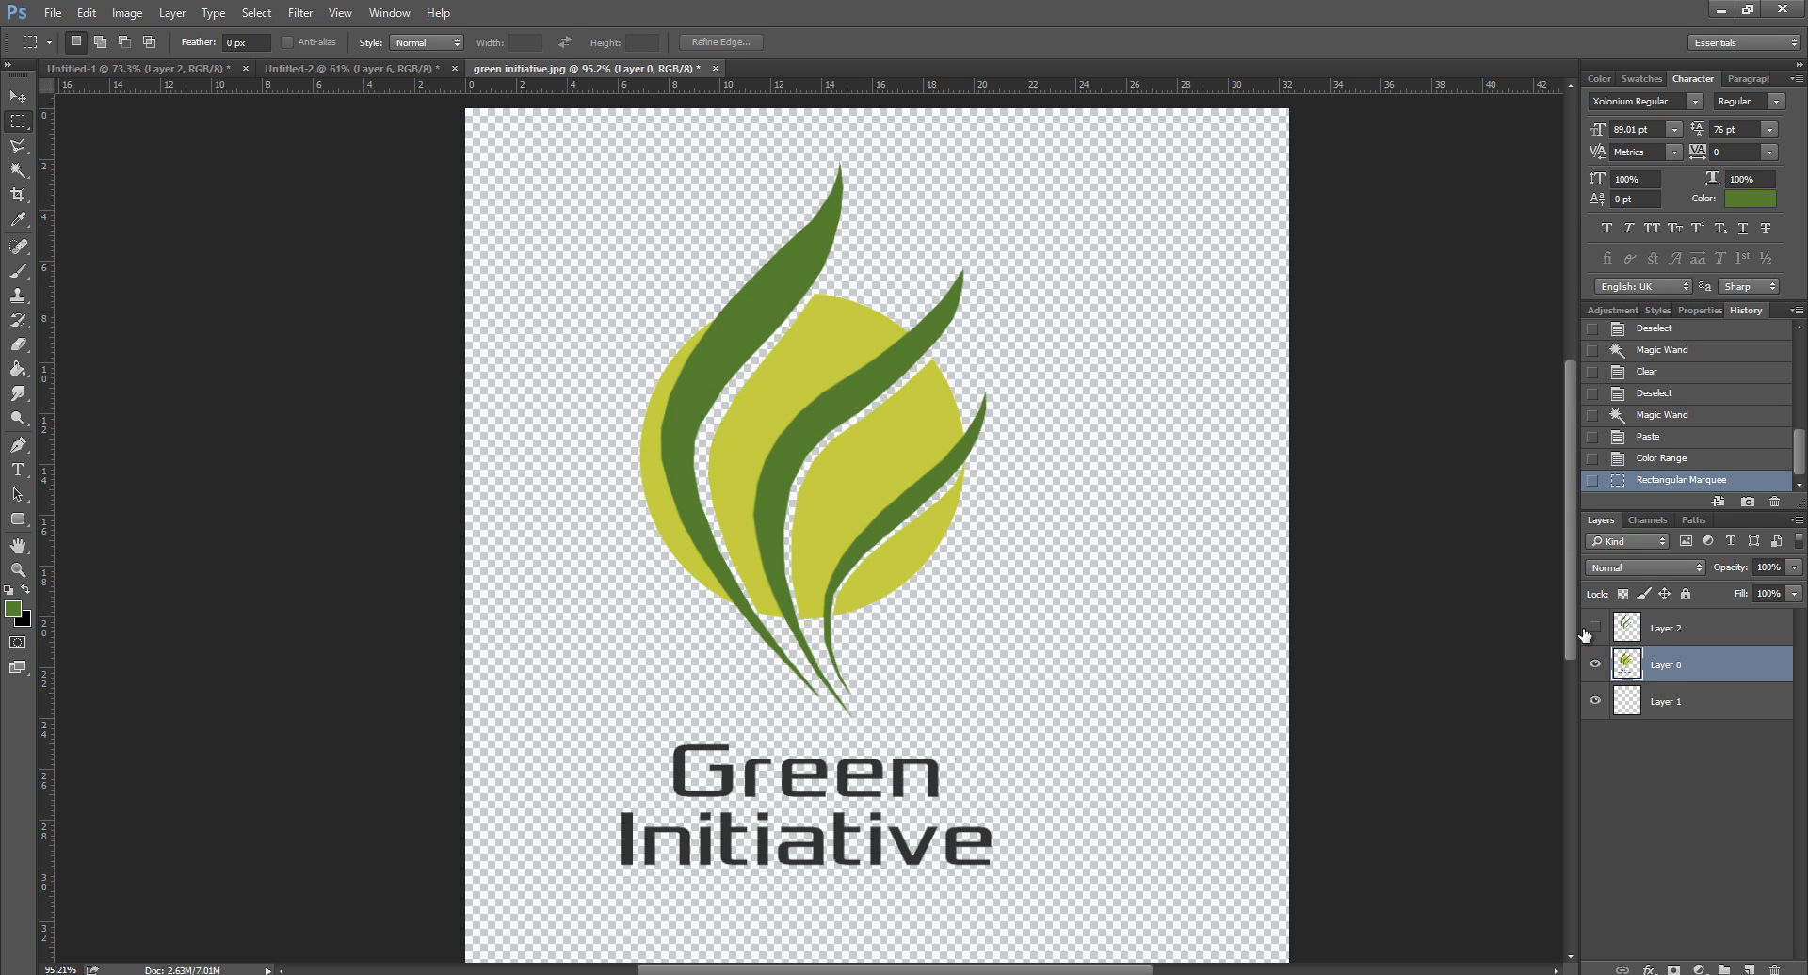
{"action": "left_click", "coordinate": [1595, 665]}
{"action": "left_click", "coordinate": [1595, 666]}
Step: Select the dark "Green Initiative" text on Layer 0 with the Magic Wand and paste a copy in place on a new layer
{"action": "scroll", "coordinate": [110, 246], "scroll_direction": "down", "scroll_amount": 2}
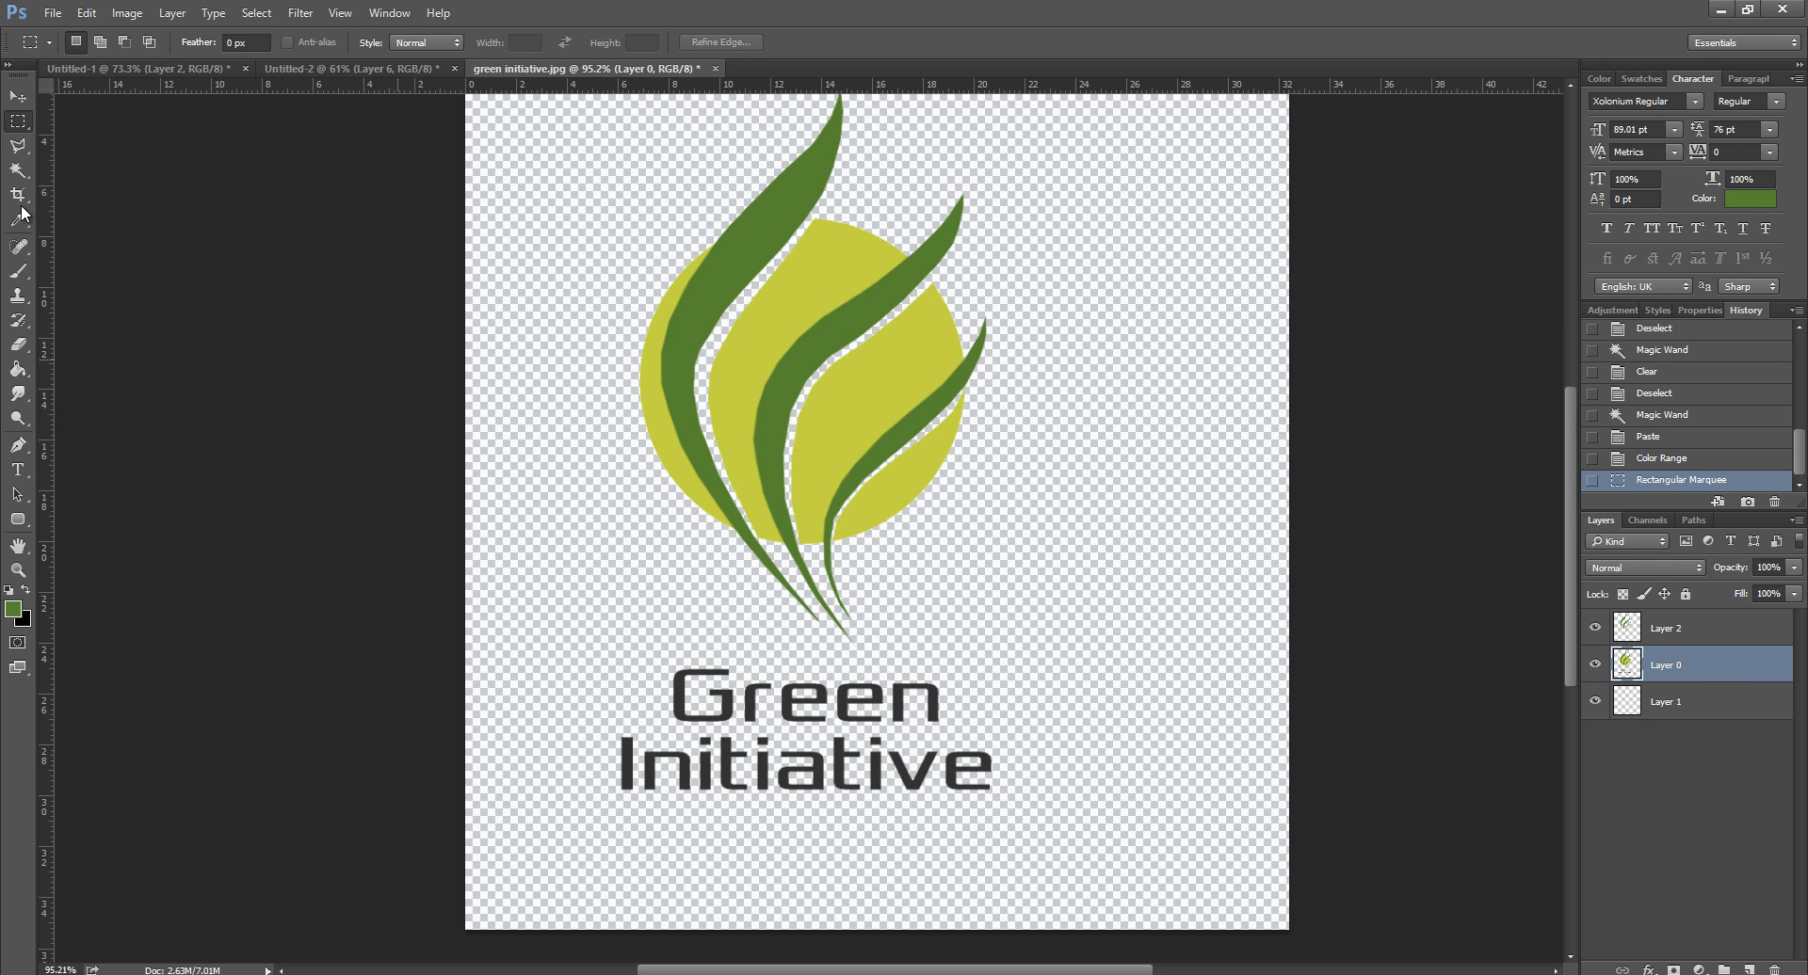
{"action": "left_click", "coordinate": [18, 170]}
{"action": "scroll", "coordinate": [871, 412], "scroll_direction": "up", "scroll_amount": 1}
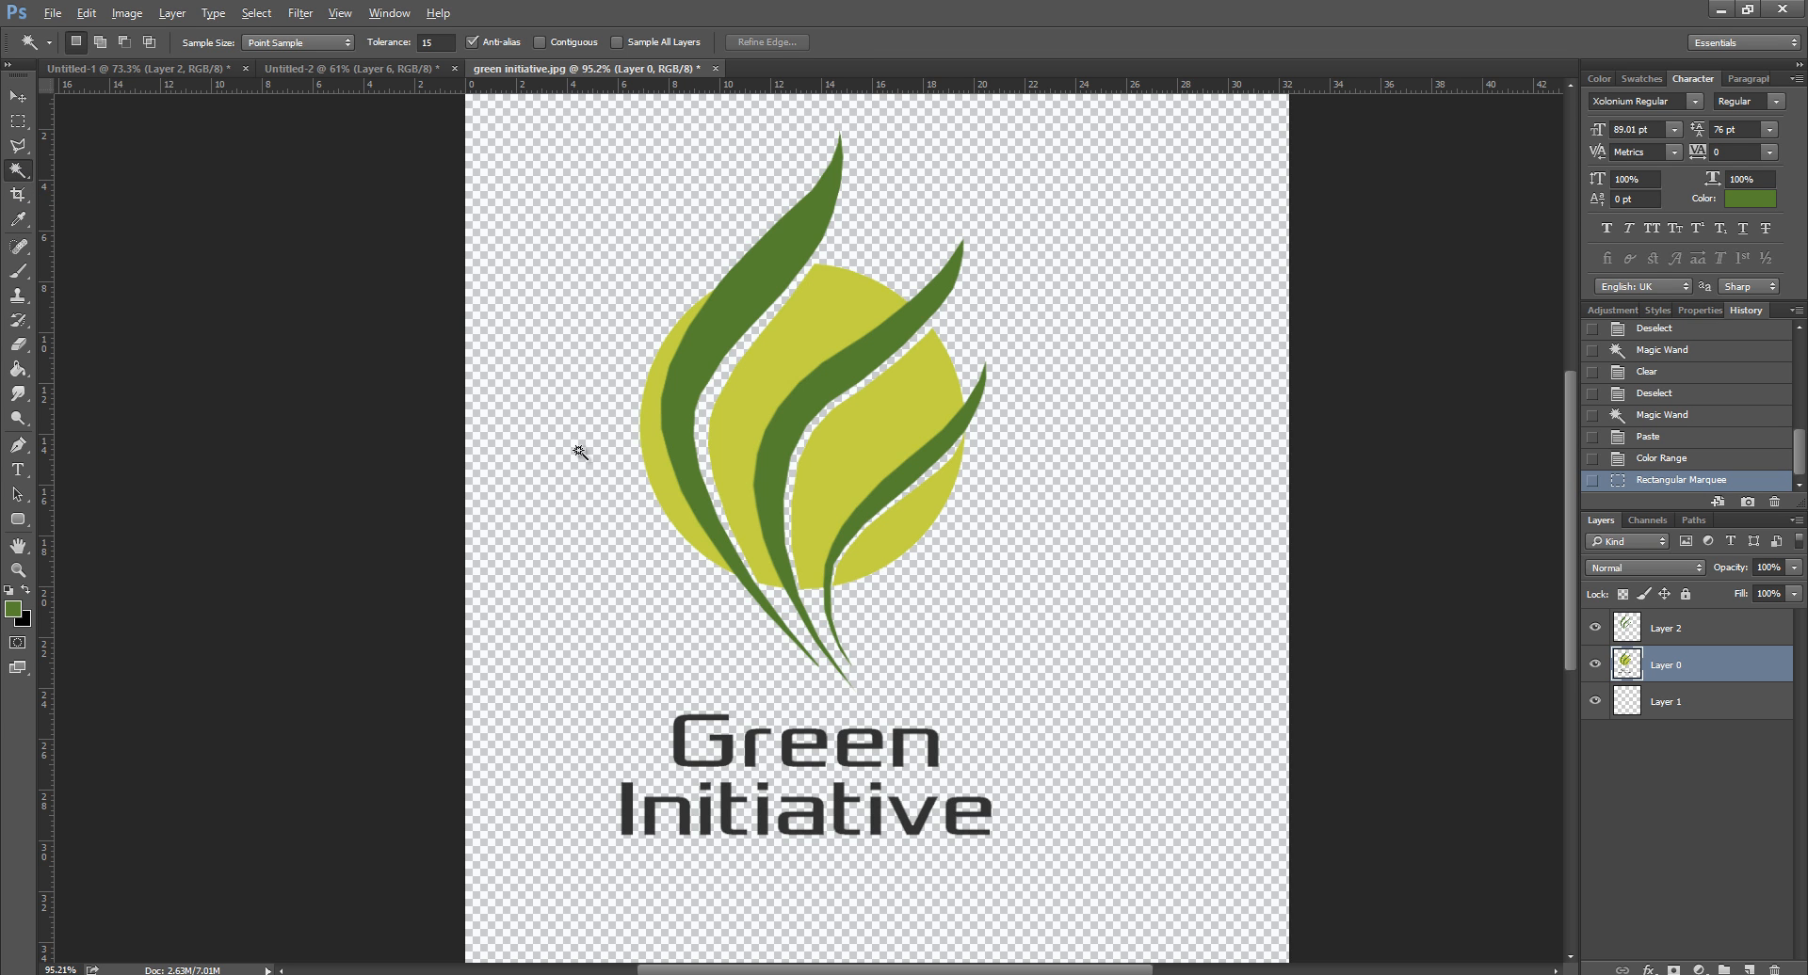
{"action": "scroll", "coordinate": [625, 678], "scroll_direction": "down", "scroll_amount": 1}
{"action": "scroll", "coordinate": [635, 739], "scroll_direction": "up", "scroll_amount": 1}
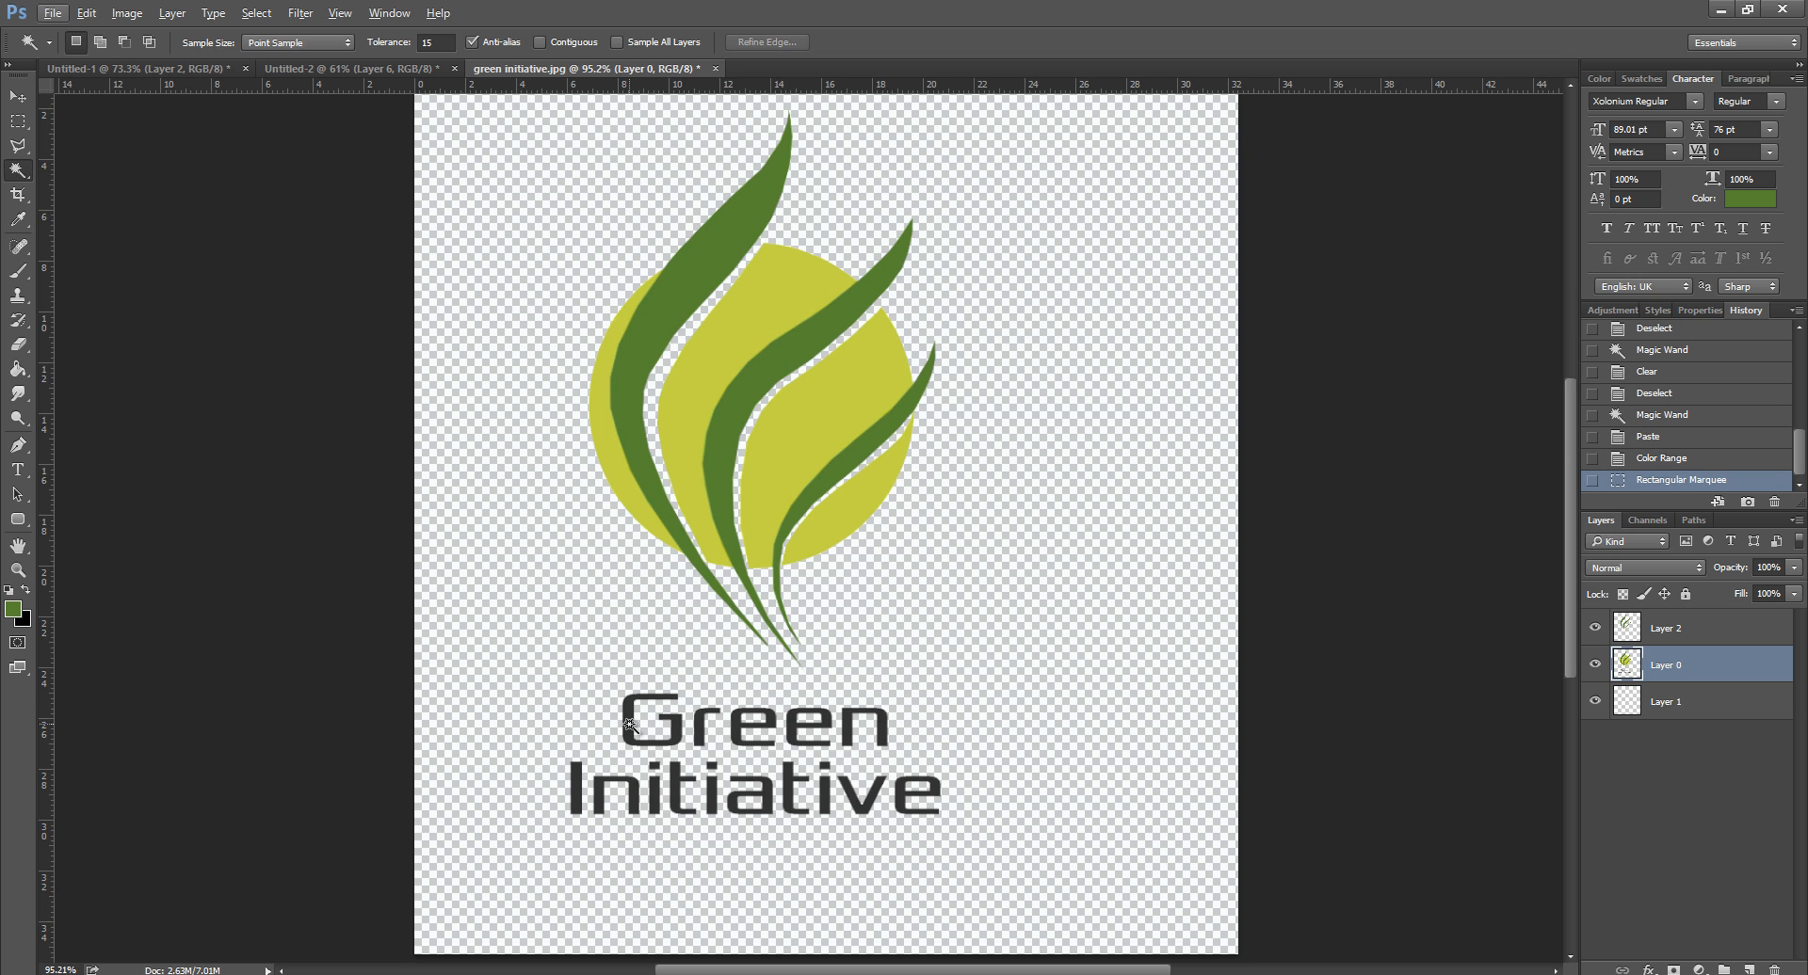
{"action": "scroll", "coordinate": [628, 725], "scroll_direction": "down", "scroll_amount": 1}
{"action": "scroll", "coordinate": [629, 725], "scroll_direction": "up", "scroll_amount": 1}
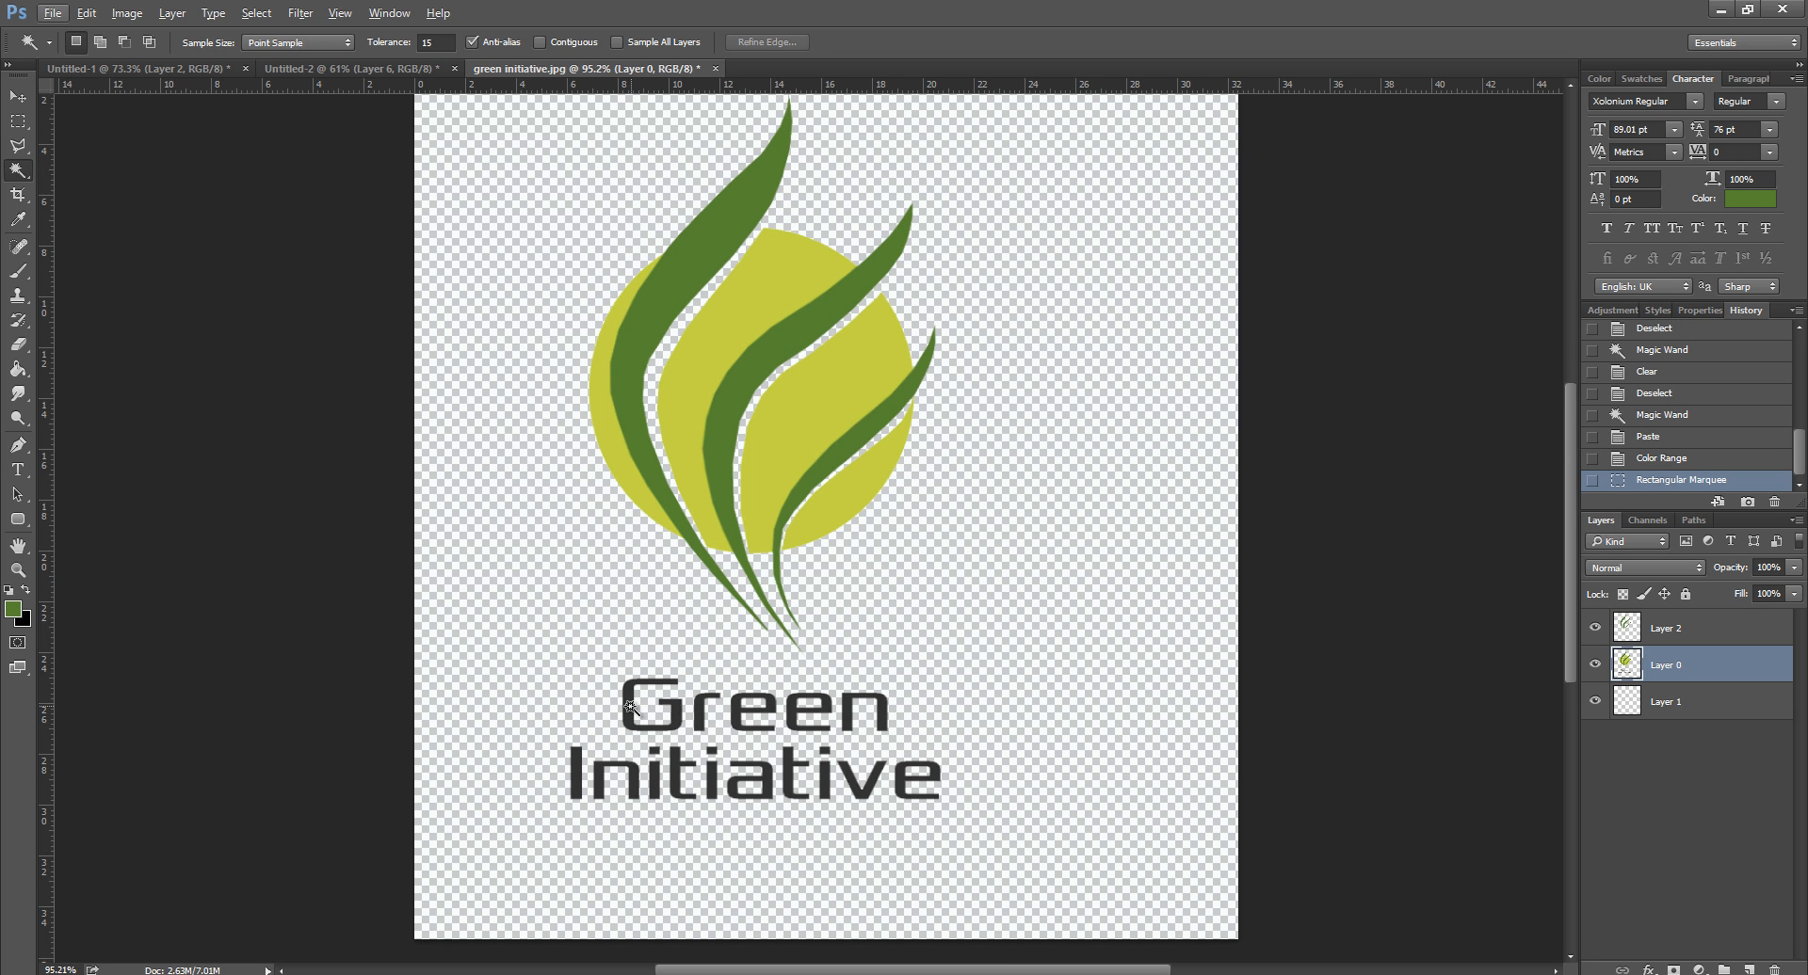
{"action": "left_click", "coordinate": [629, 706]}
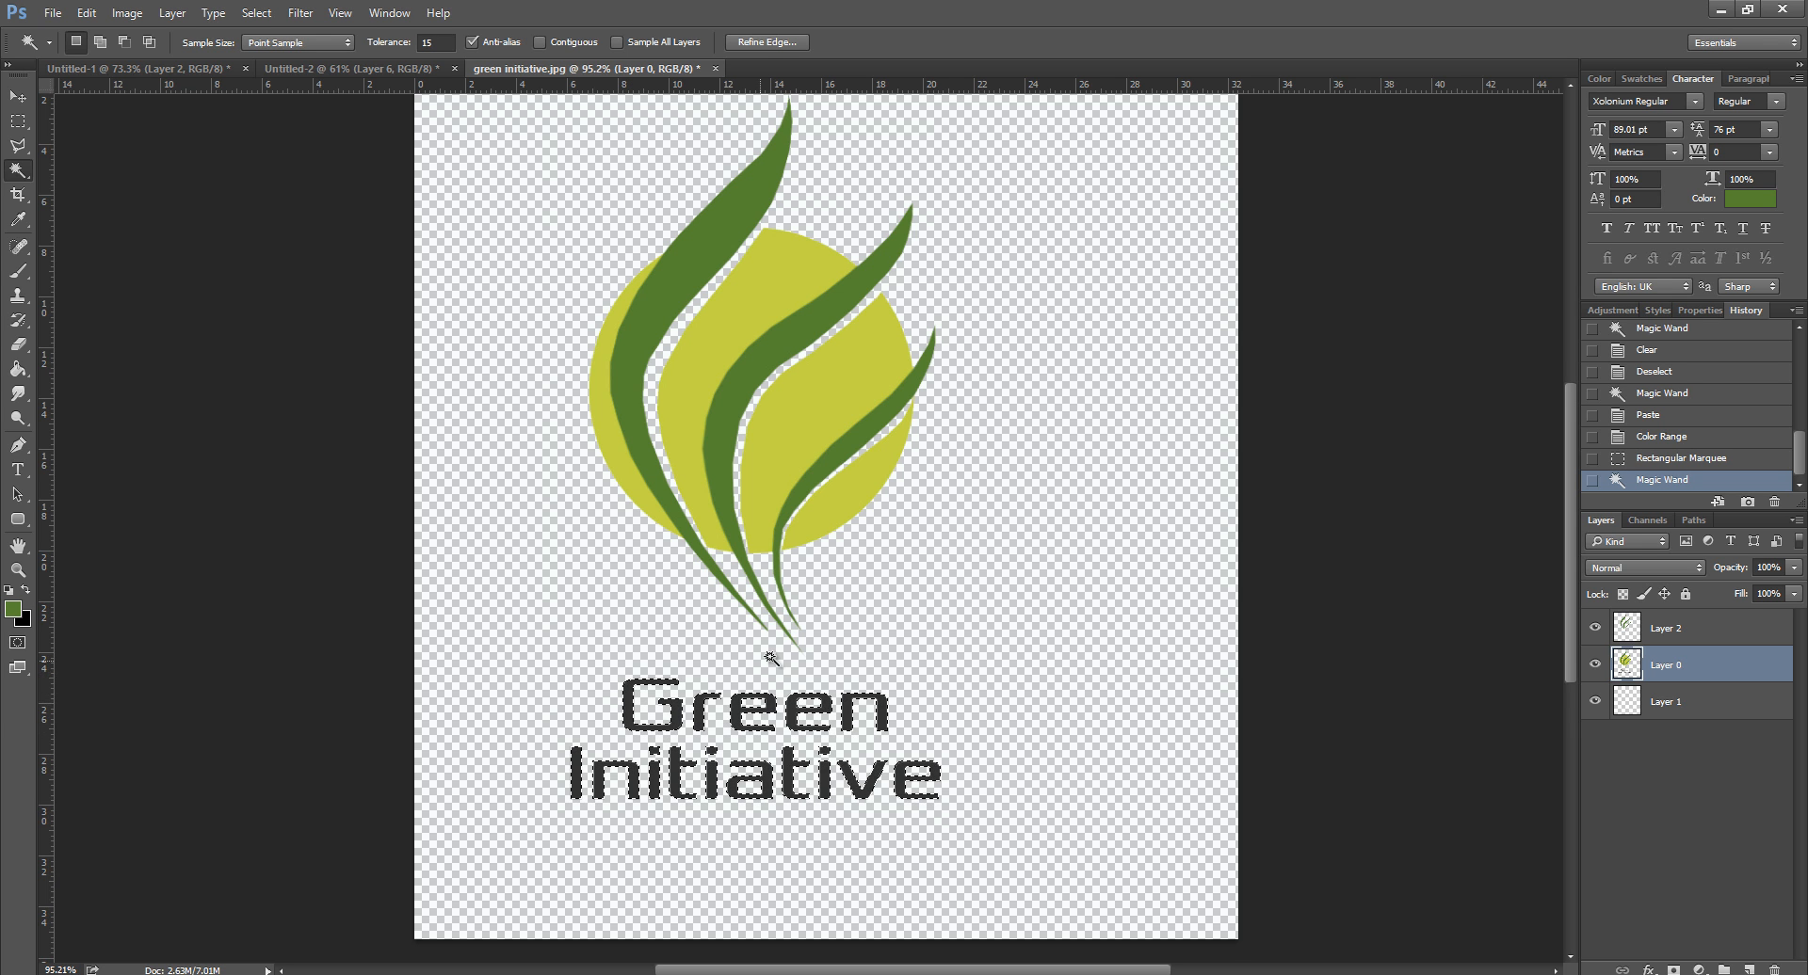
{"action": "scroll", "coordinate": [777, 657], "scroll_direction": "up", "scroll_amount": 1}
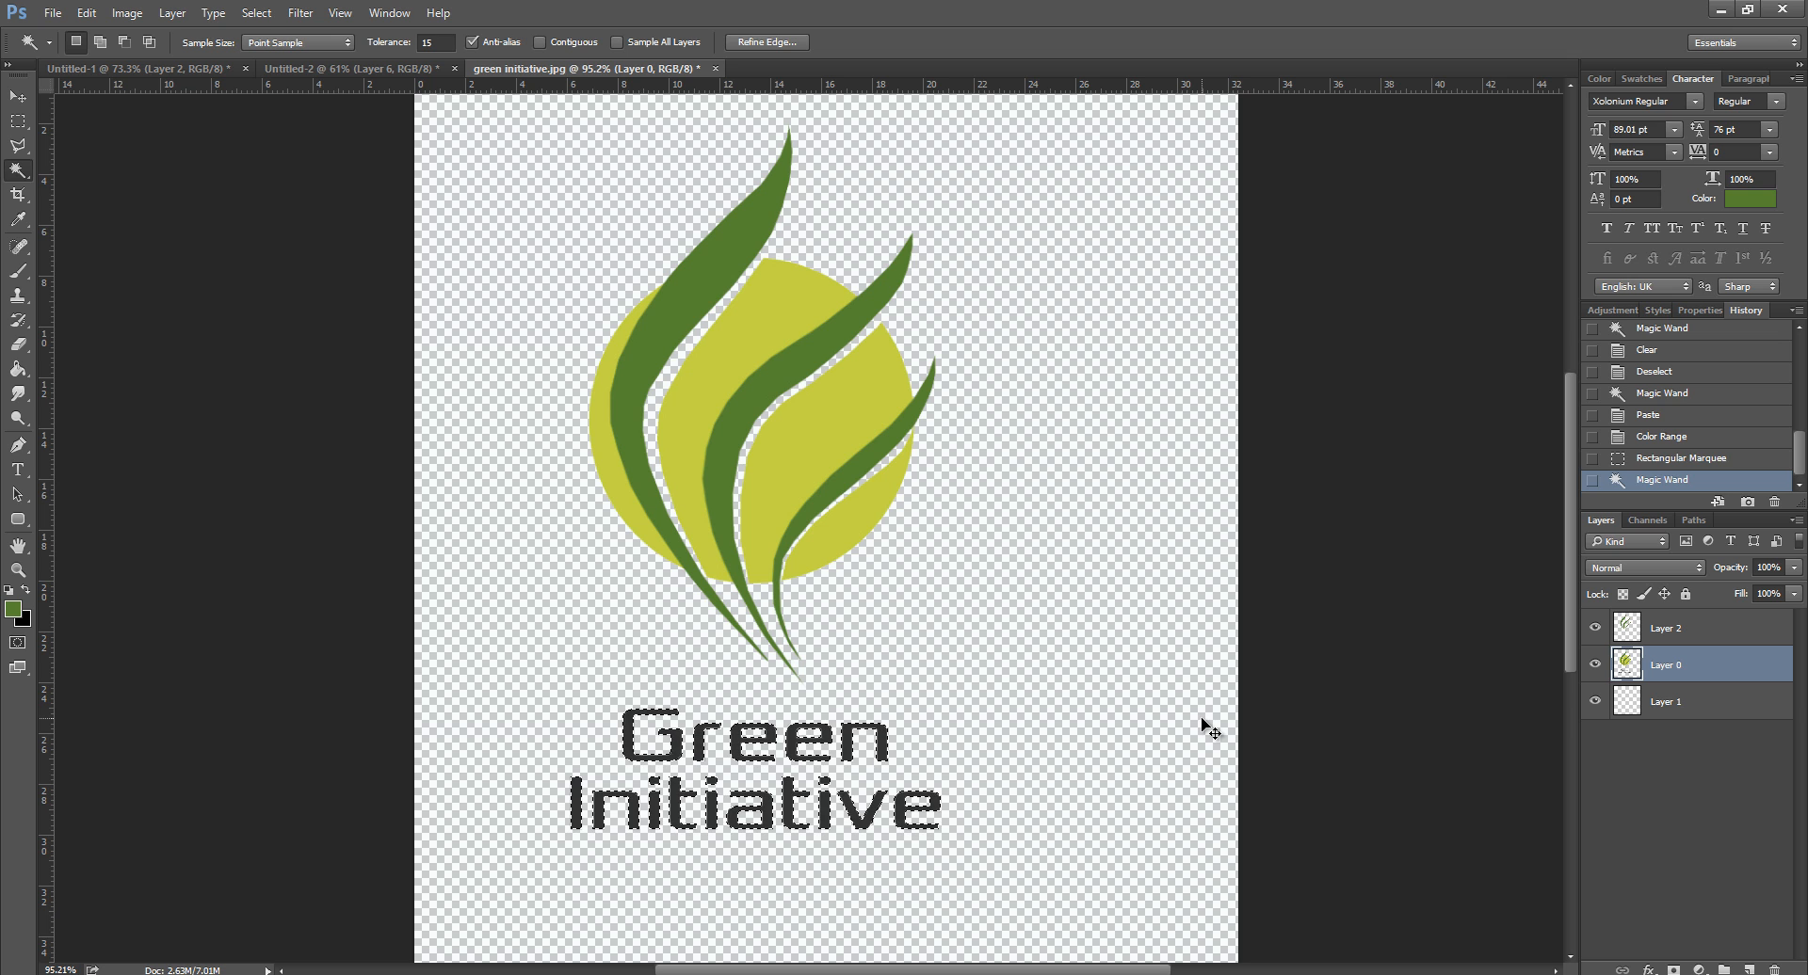
{"action": "key", "text": "ctrl+shift+v"}
Step: Toggle the visibility of Layer 0 to check the text copied onto its own layer
{"action": "left_click", "coordinate": [1595, 702]}
{"action": "left_click", "coordinate": [1595, 702]}
{"action": "left_click", "coordinate": [1595, 702]}
{"action": "left_click", "coordinate": [1594, 702]}
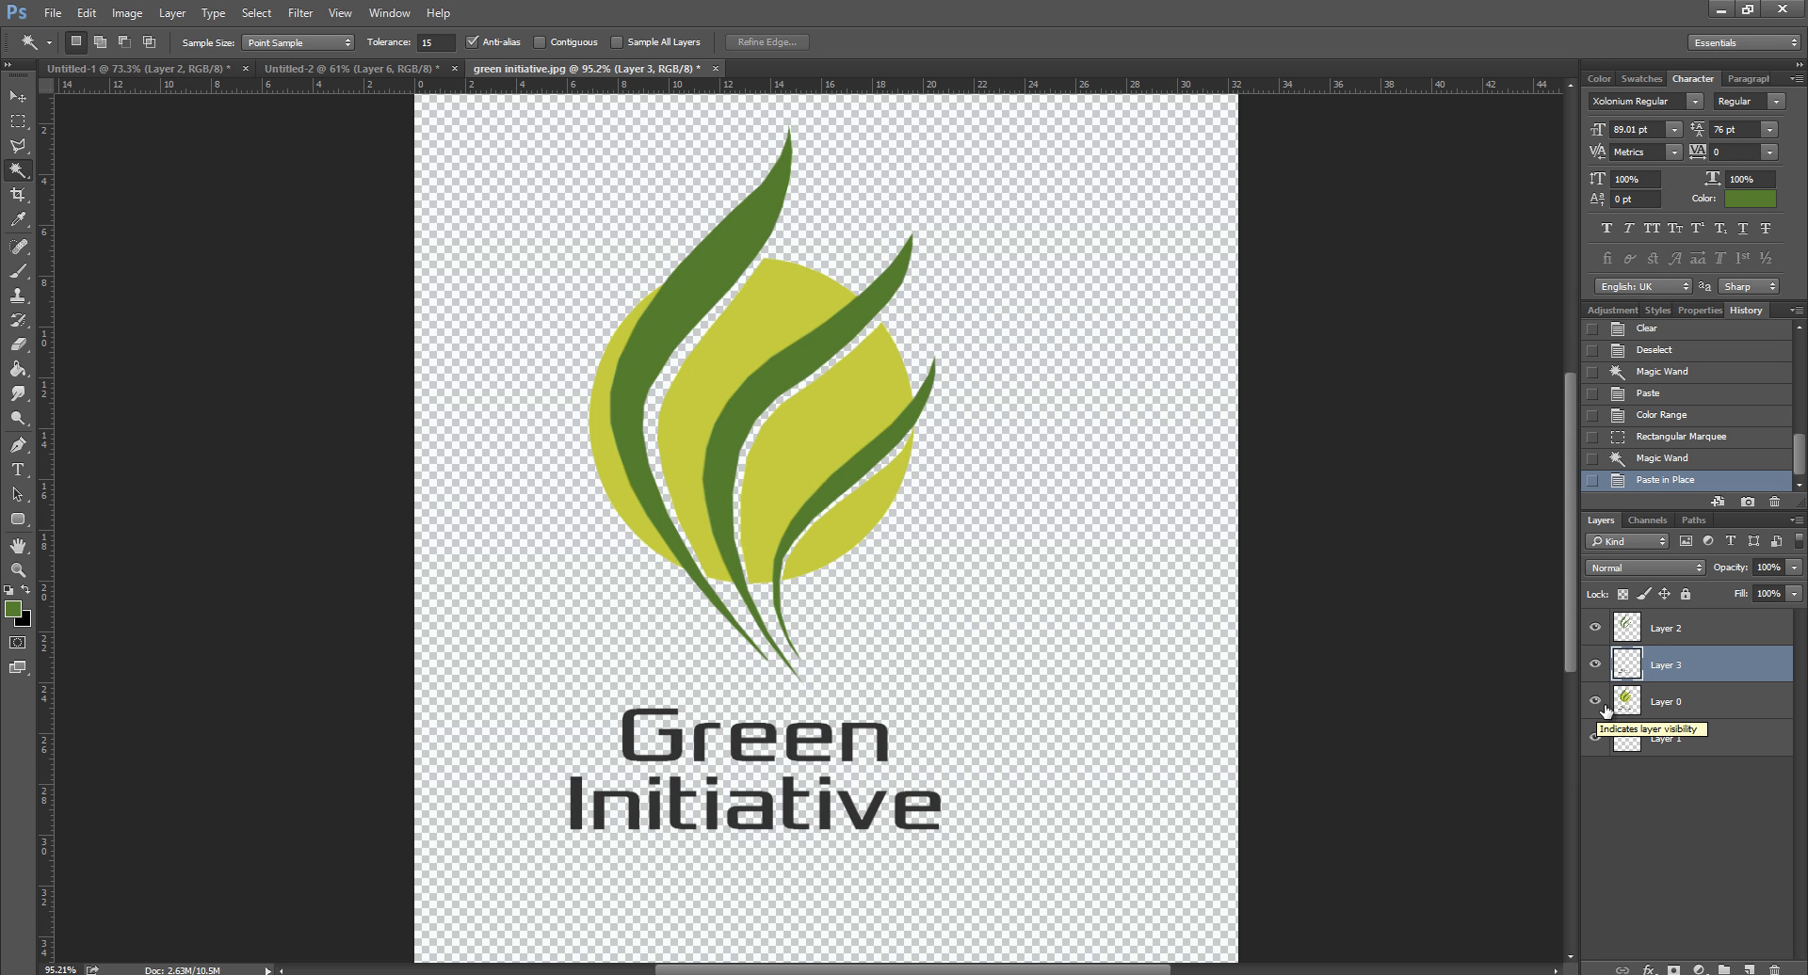
Step: Make Layer 0 active, review the marquee and lasso tool variants, and choose the Polygonal Lasso tool
{"action": "left_click", "coordinate": [1626, 705]}
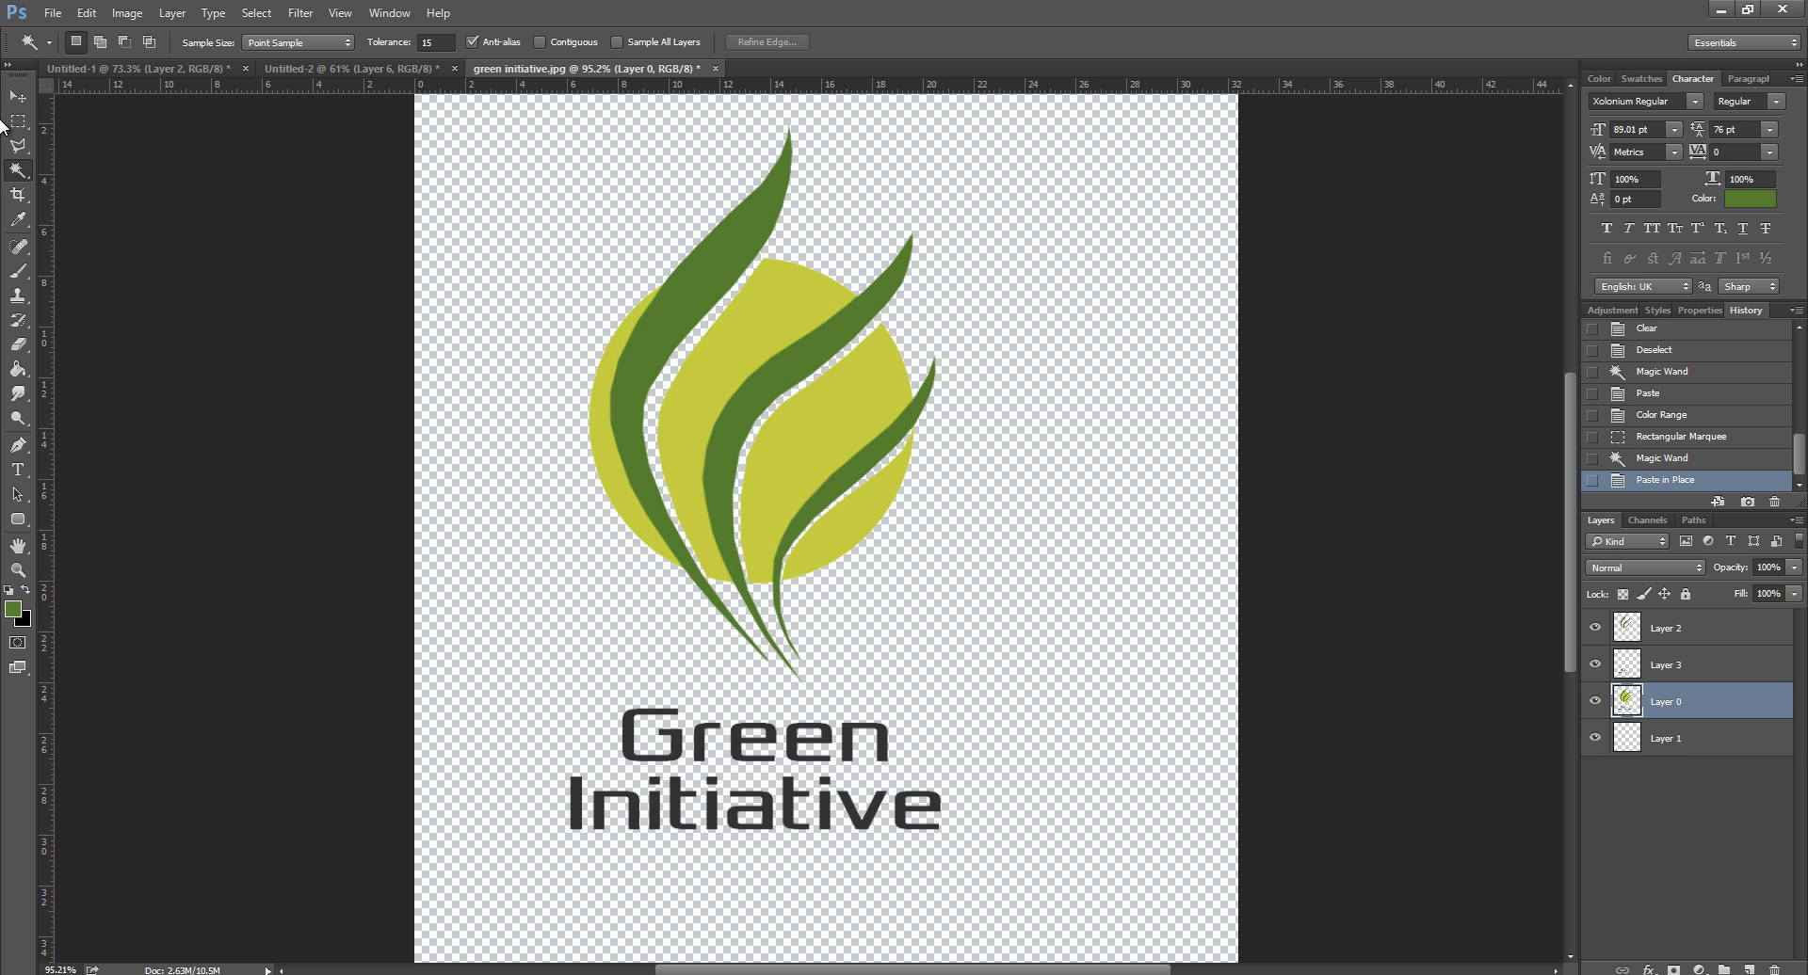
{"action": "left_click_drag", "start_coordinate": [17, 121], "coordinate": [103, 139]}
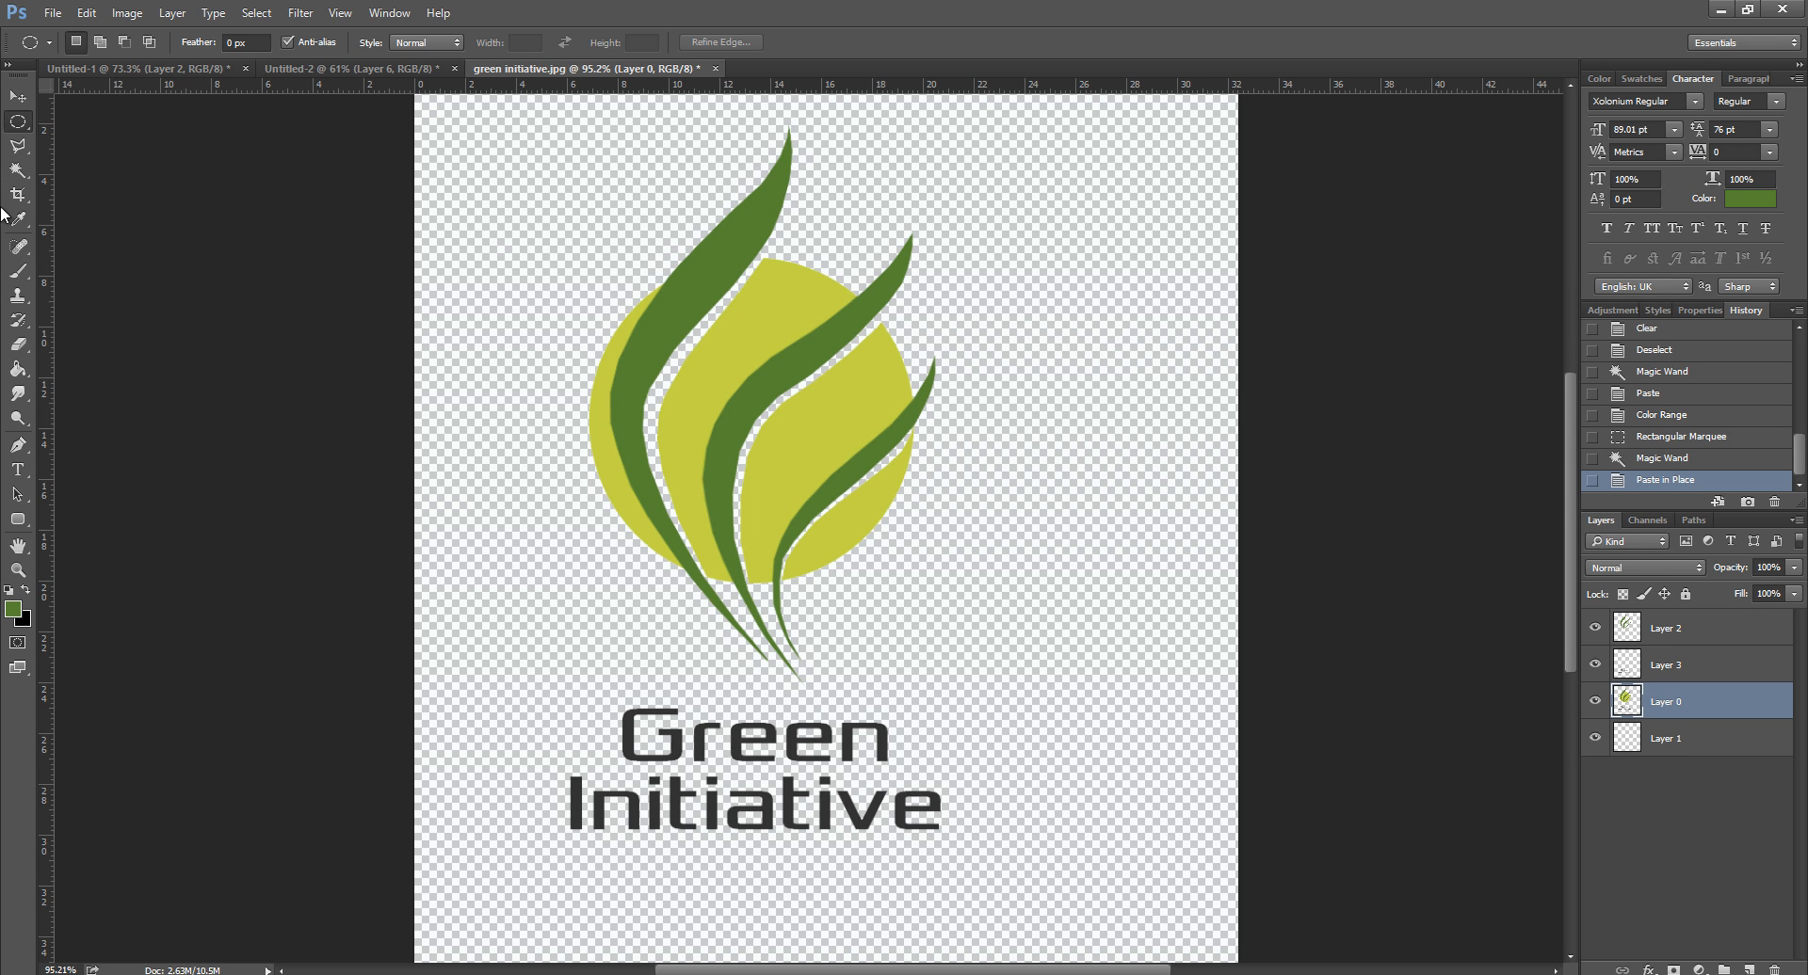
{"action": "right_click", "coordinate": [17, 122]}
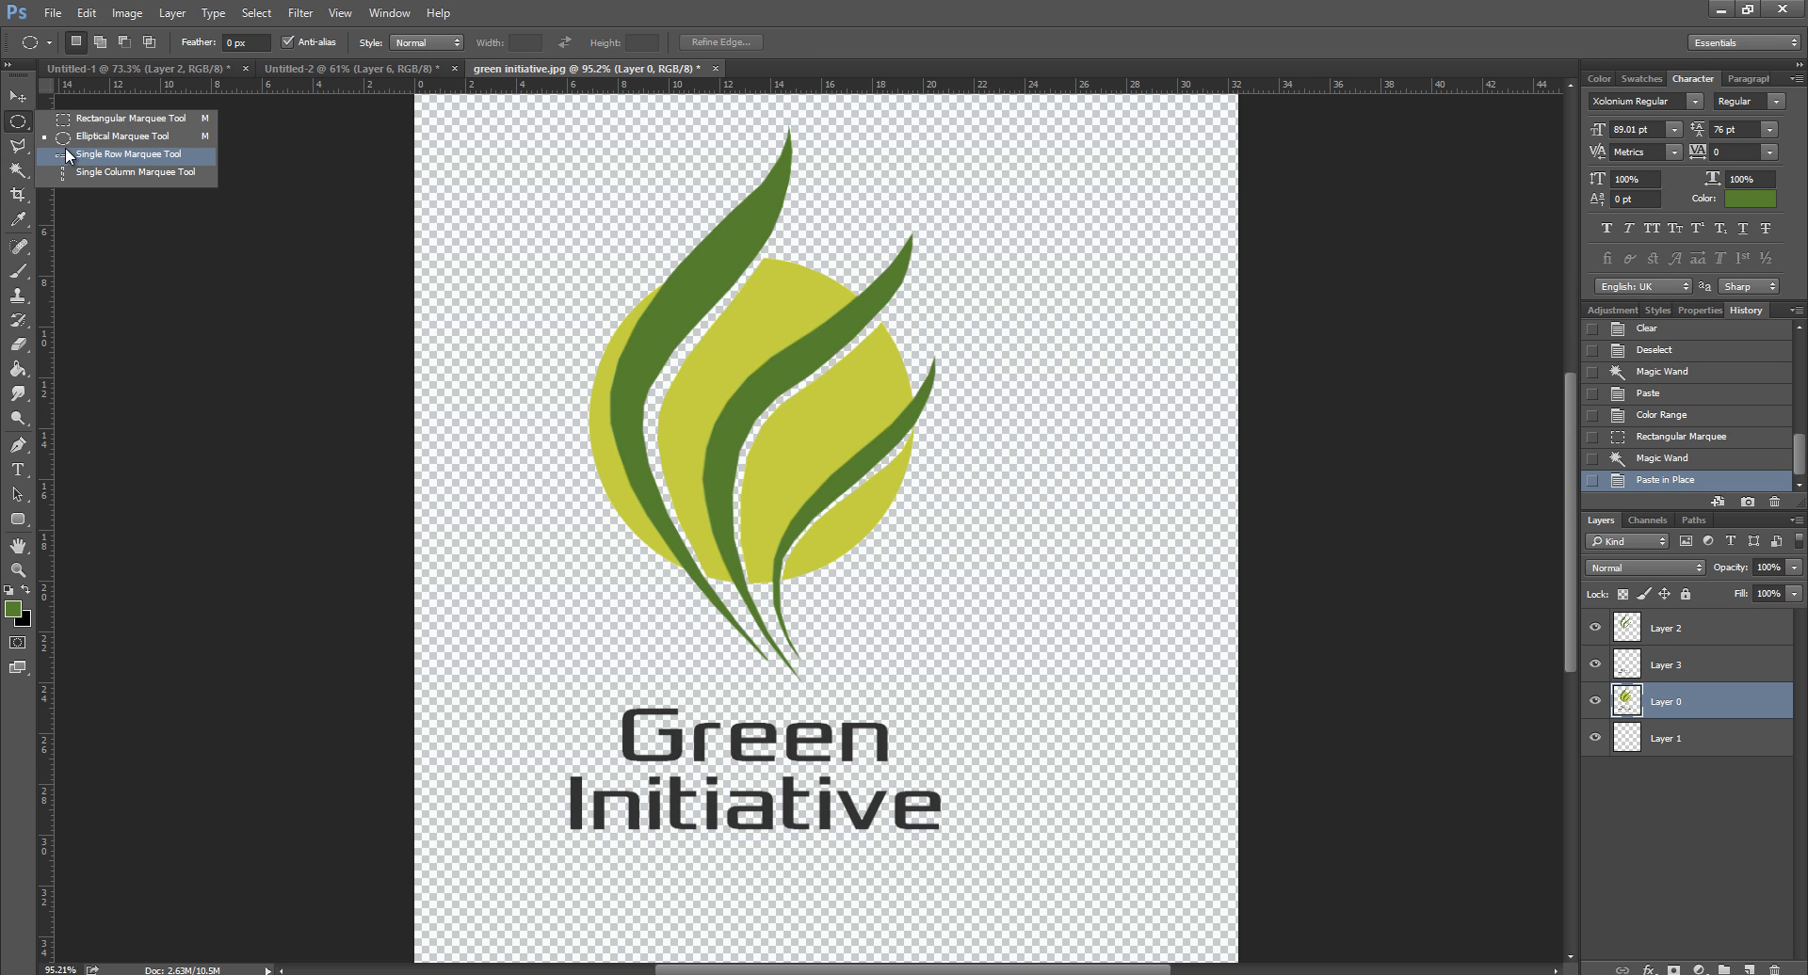
{"action": "left_click", "coordinate": [17, 142]}
{"action": "scroll", "coordinate": [896, 262], "scroll_direction": "up", "scroll_amount": 4}
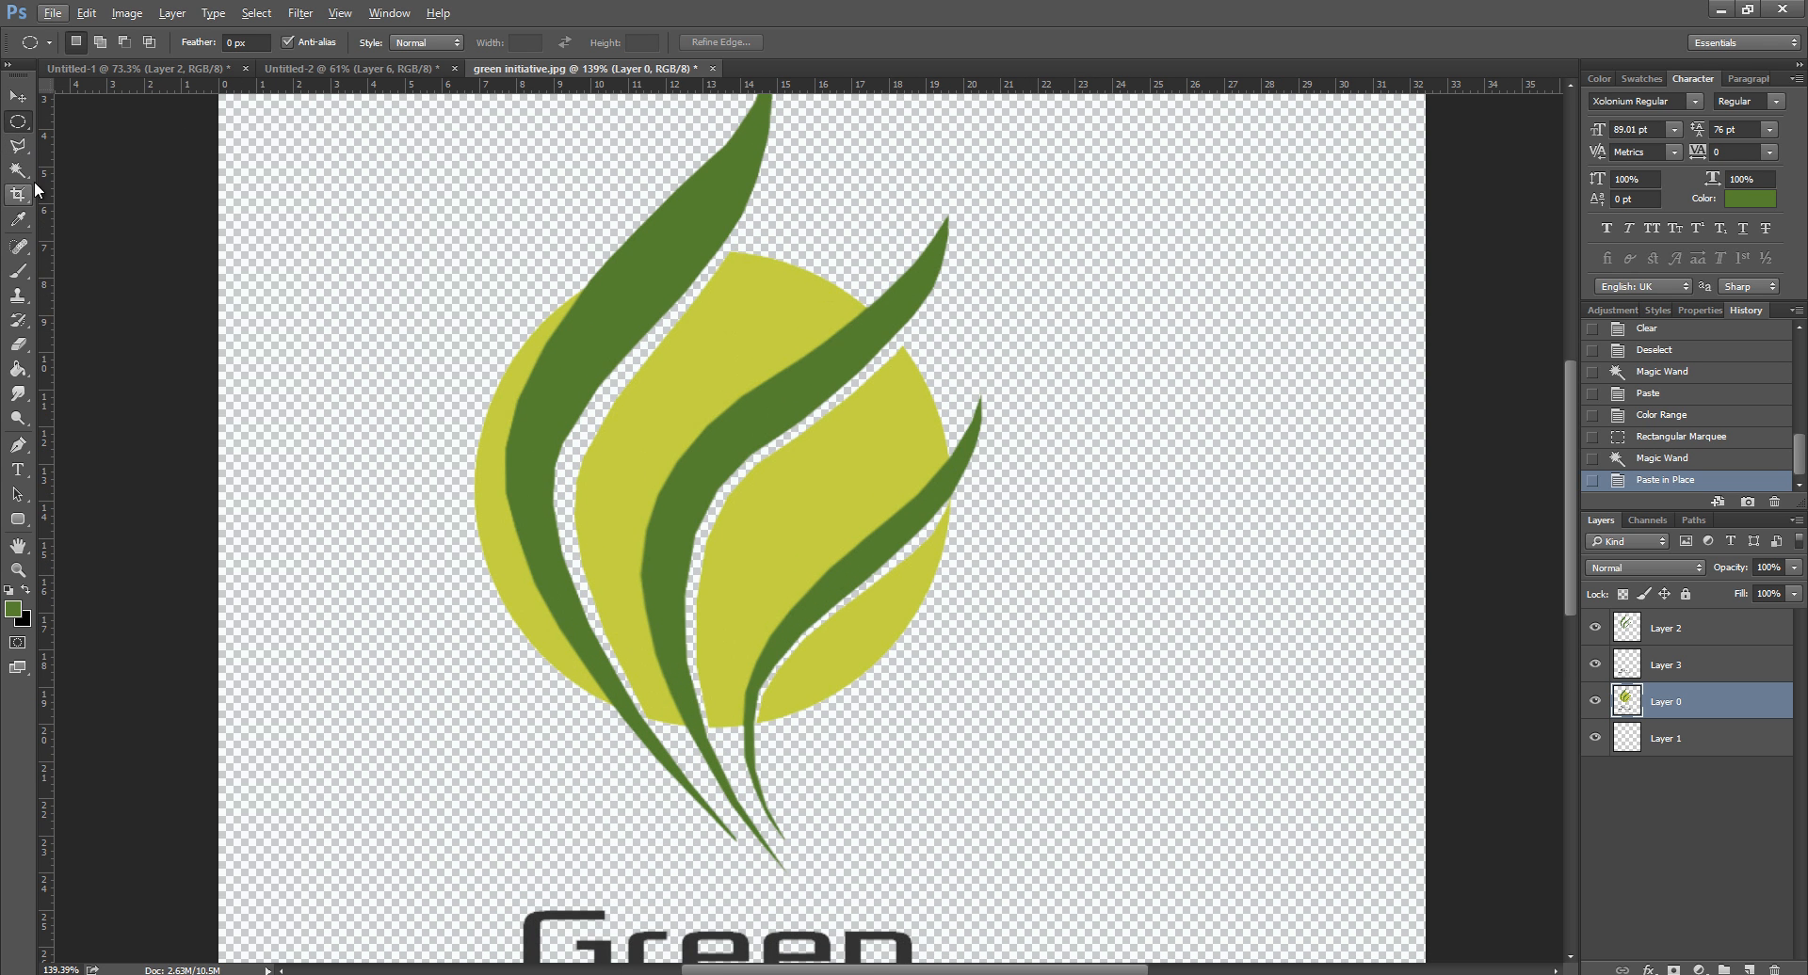
{"action": "left_click", "coordinate": [18, 130]}
{"action": "left_click", "coordinate": [12, 151]}
{"action": "right_click", "coordinate": [13, 155]}
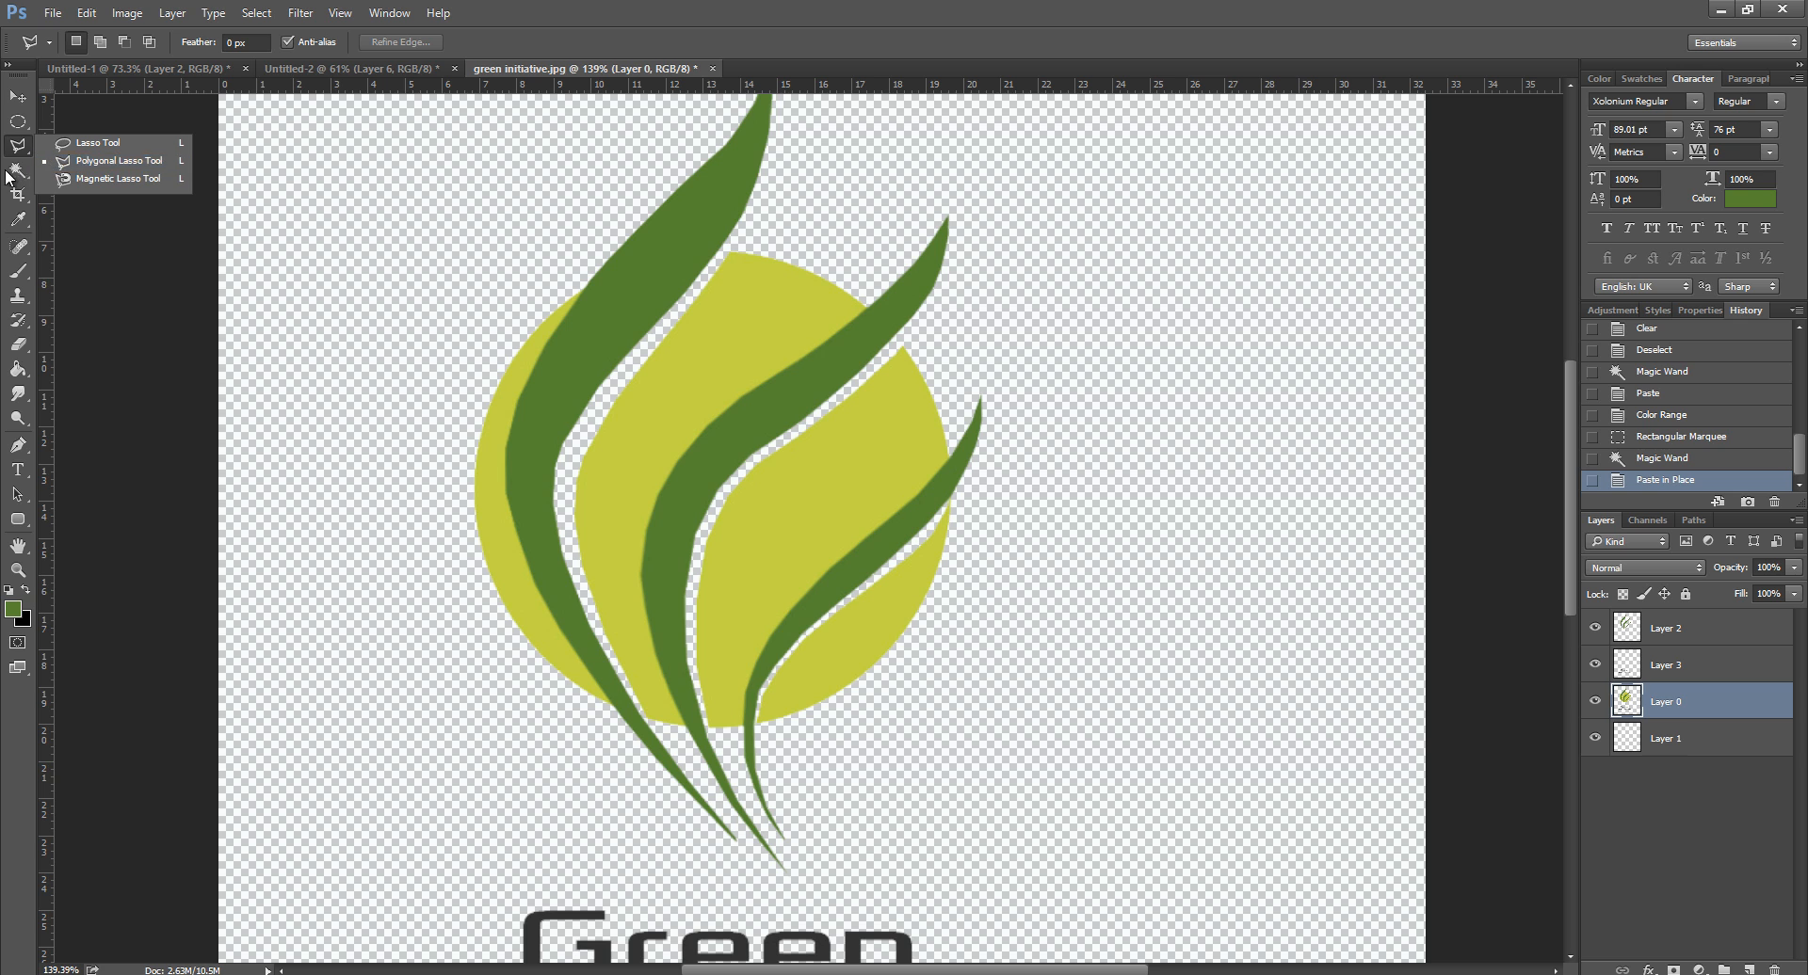
{"action": "left_click", "coordinate": [91, 148]}
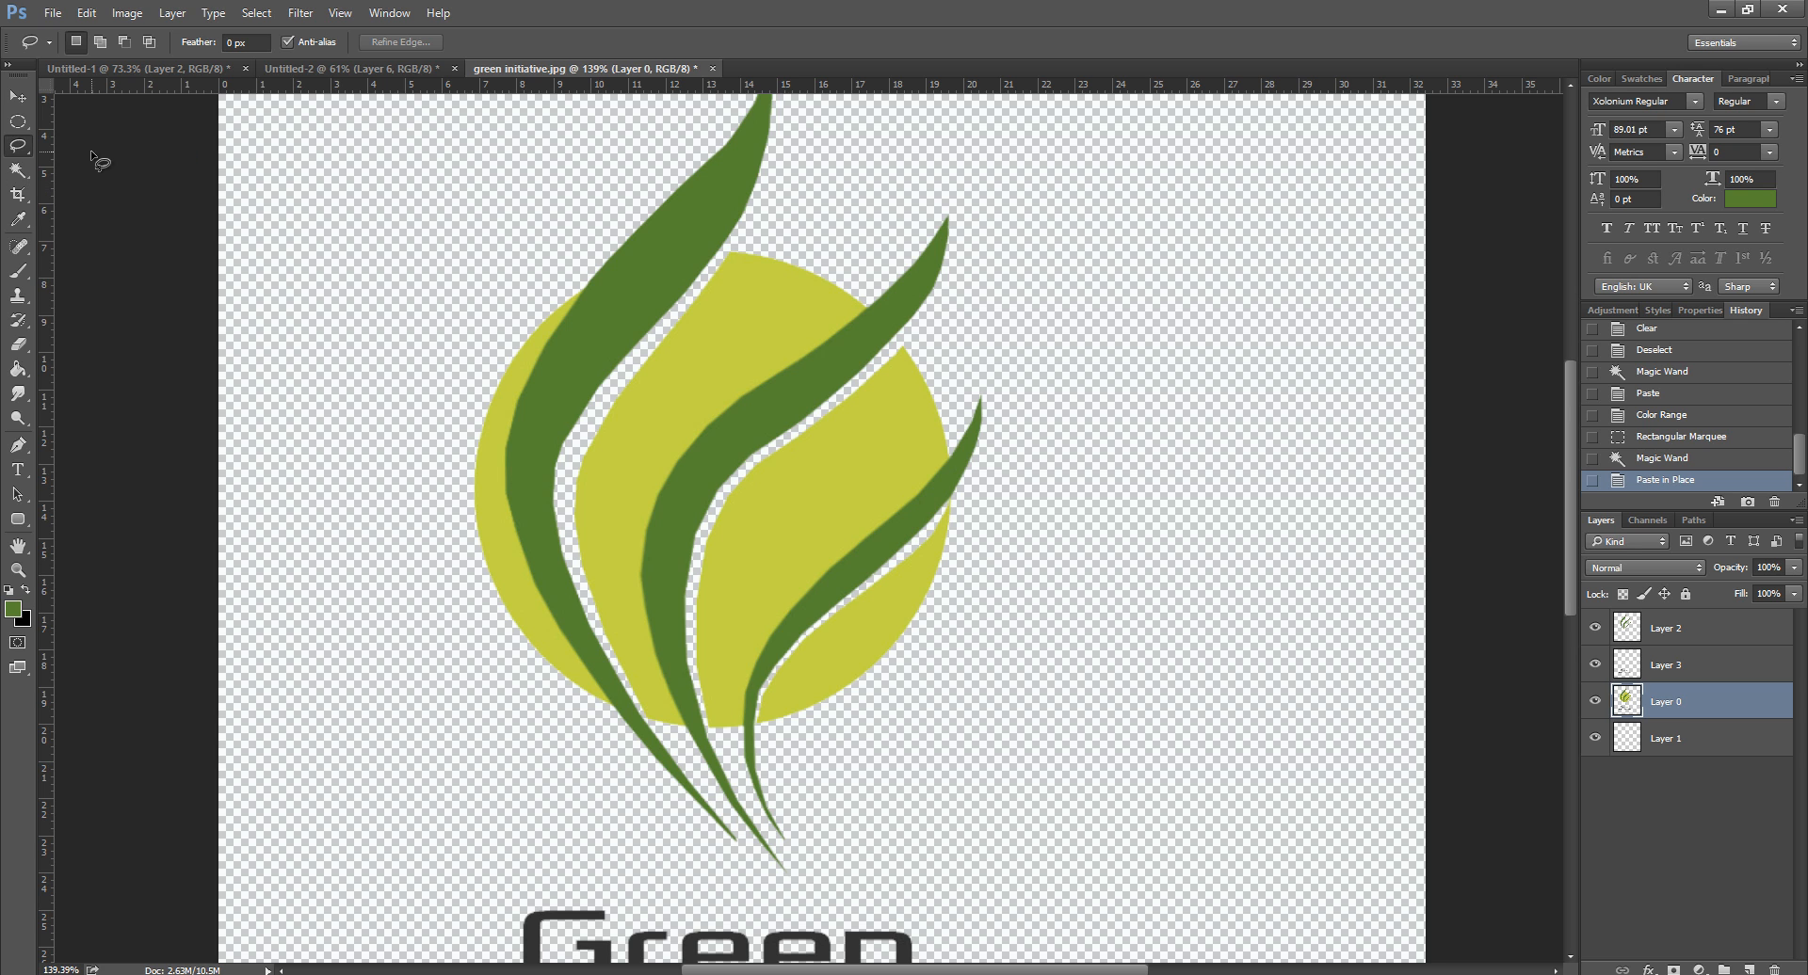
{"action": "right_click", "coordinate": [19, 151]}
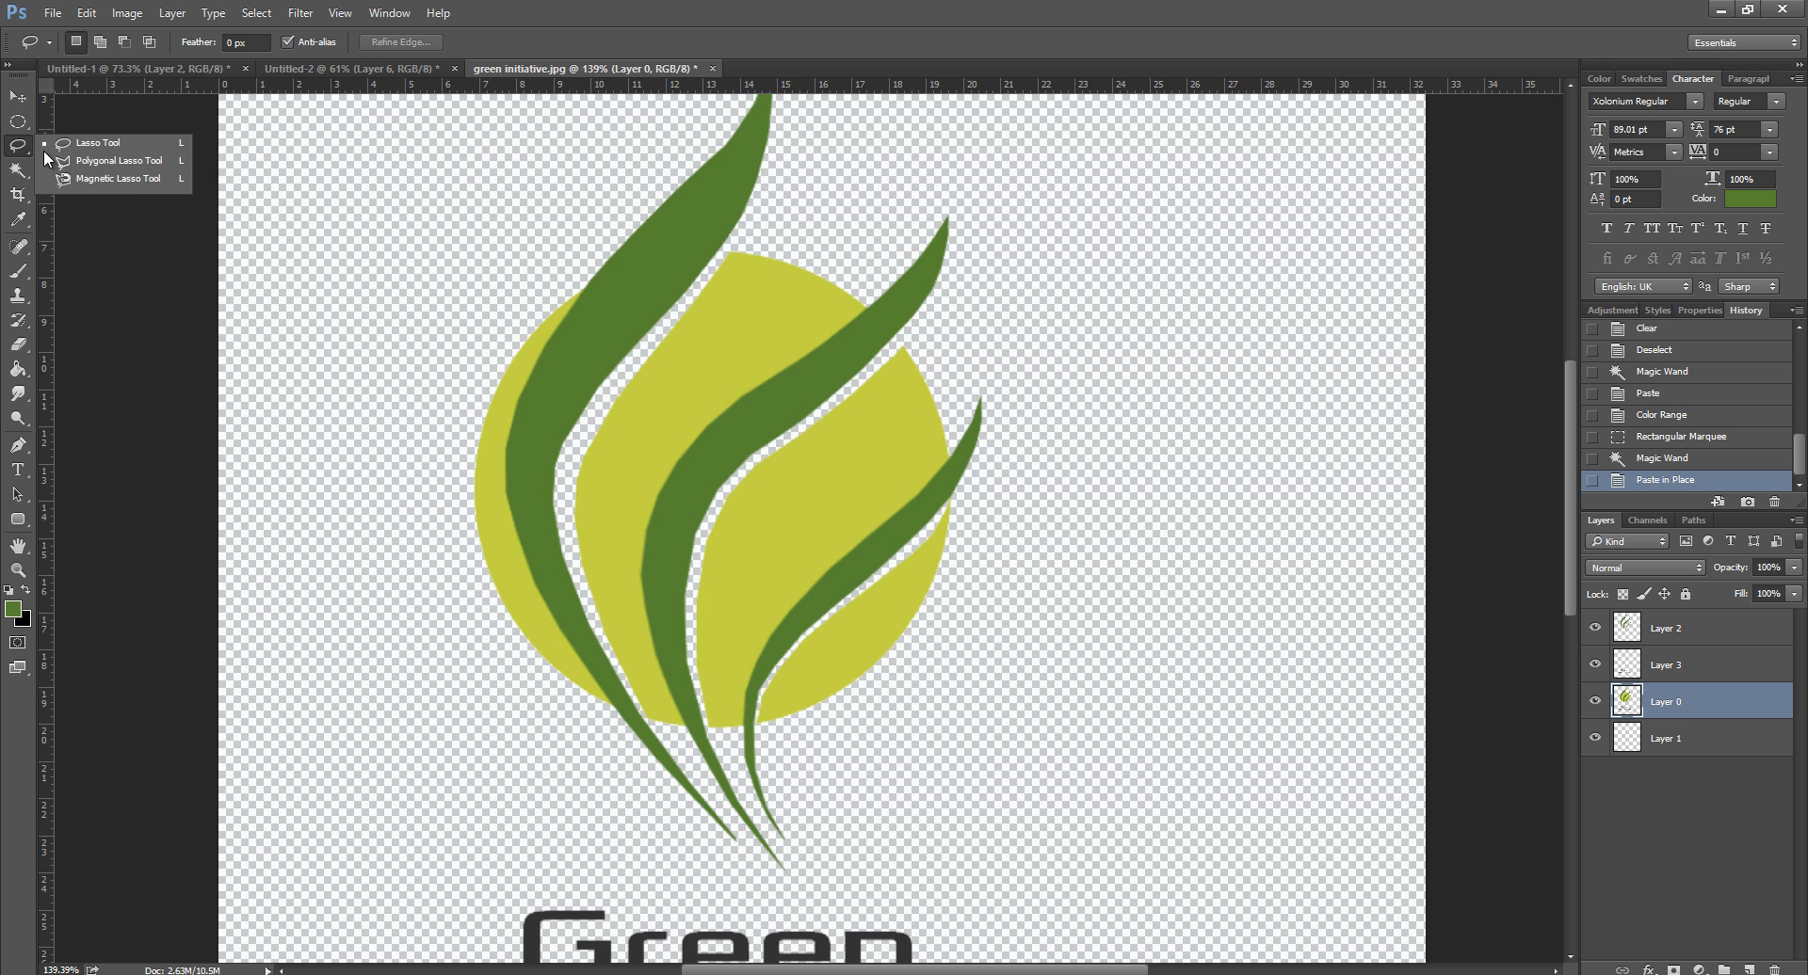
{"action": "left_click", "coordinate": [127, 167]}
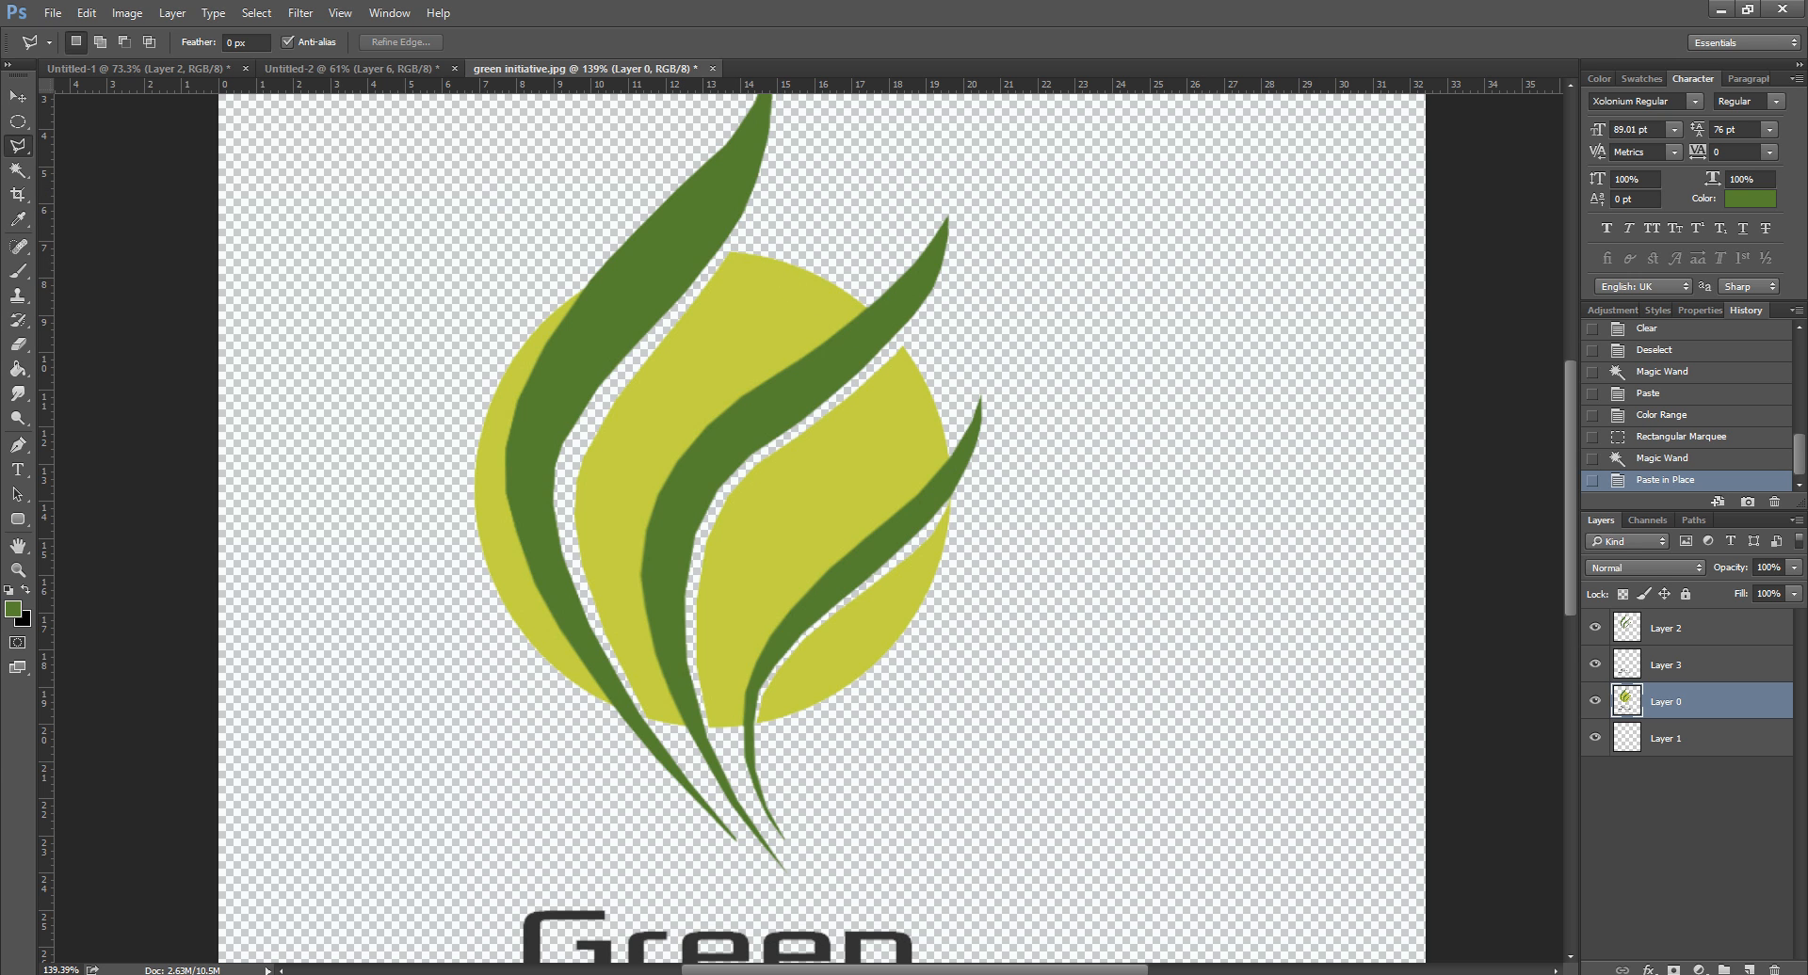
Step: Add a new layer above Layer 0 and trace a rough Polygonal Lasso selection around the yellow-green circle
{"action": "left_click", "coordinate": [1754, 970]}
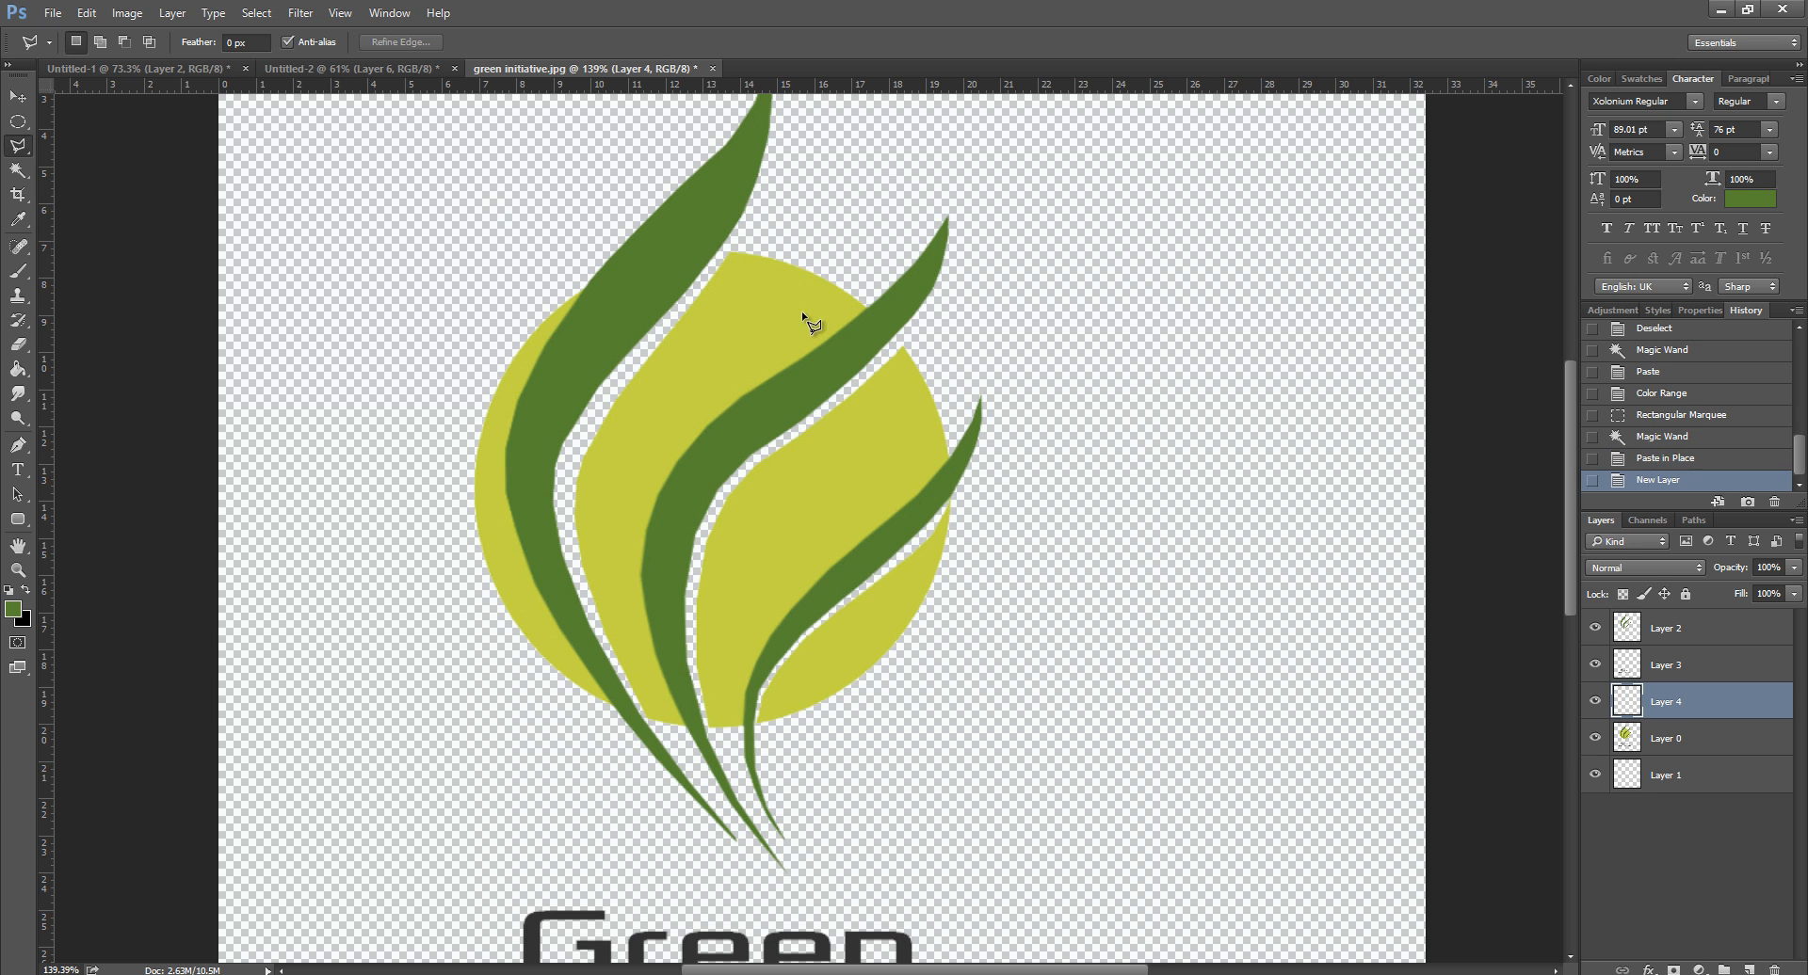
{"action": "left_click", "coordinate": [642, 267]}
{"action": "left_click", "coordinate": [574, 300]}
{"action": "left_click", "coordinate": [510, 377]}
{"action": "left_click", "coordinate": [490, 503]}
{"action": "left_click", "coordinate": [538, 621]}
{"action": "left_click", "coordinate": [664, 721]}
{"action": "left_click", "coordinate": [757, 722]}
{"action": "left_click", "coordinate": [909, 623]}
{"action": "left_click", "coordinate": [949, 458]}
{"action": "left_click", "coordinate": [919, 375]}
{"action": "left_click", "coordinate": [898, 343]}
{"action": "left_click", "coordinate": [730, 254]}
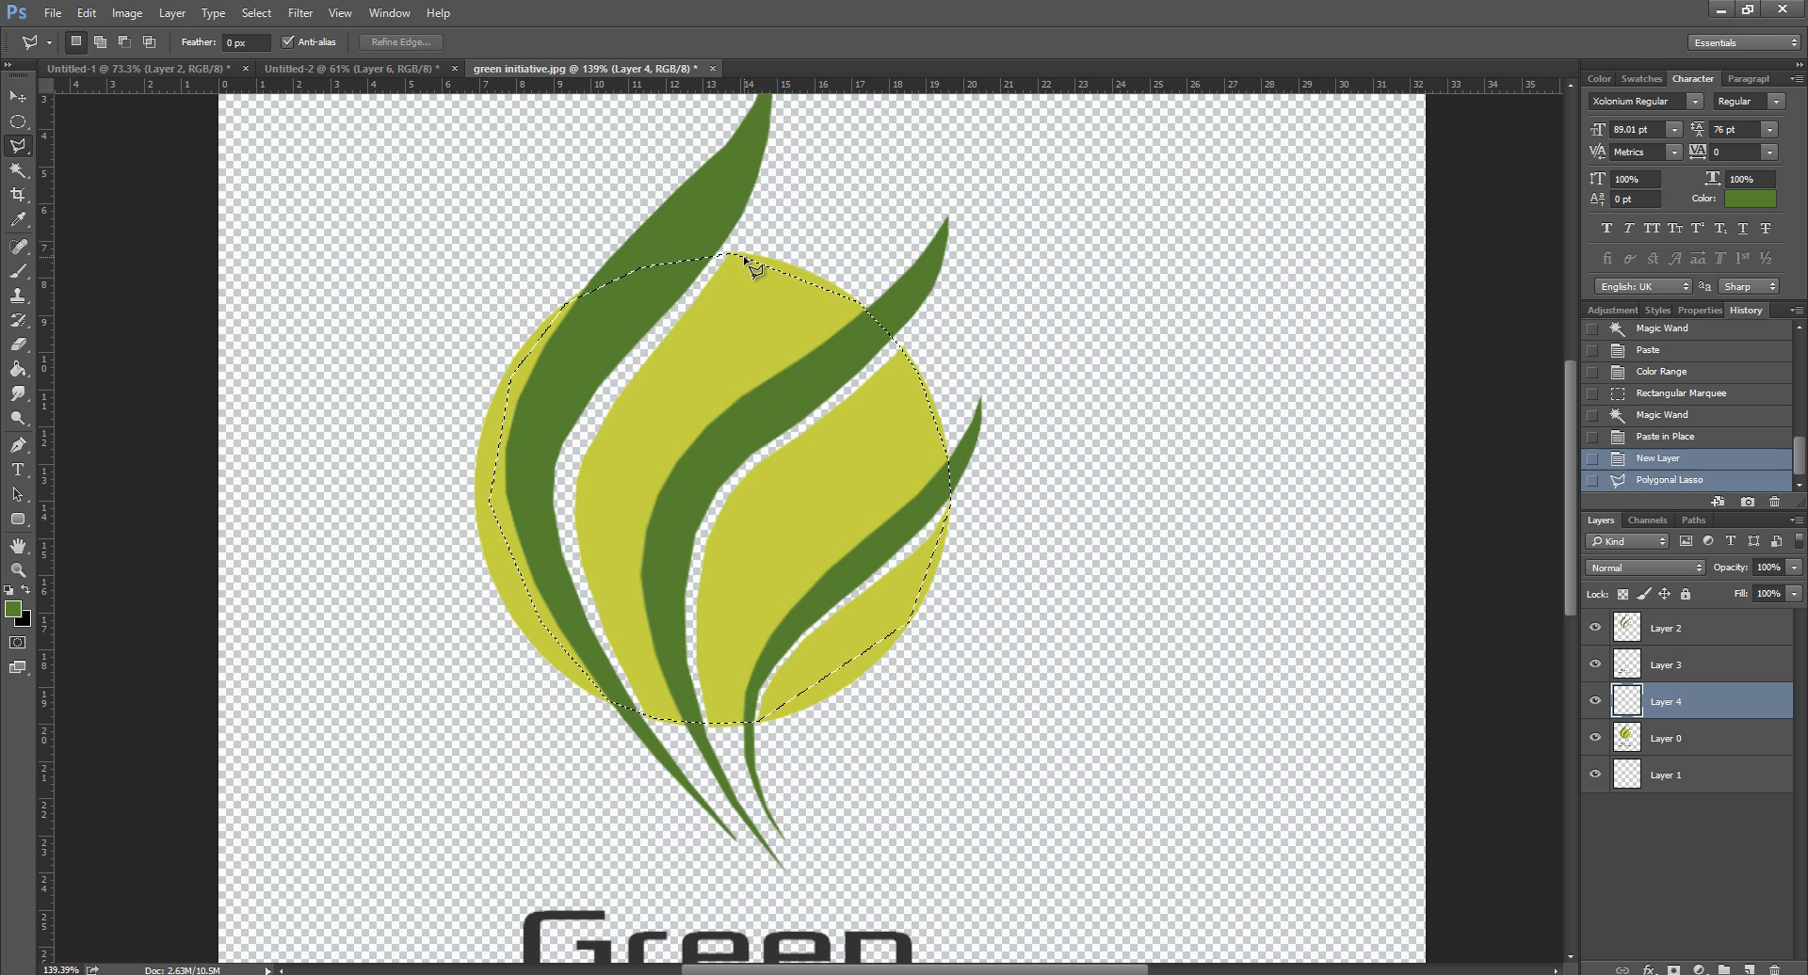
Step: Choose the Brush tool and set its size to 312 px for painting inside the circle selection
{"action": "left_click", "coordinate": [25, 275]}
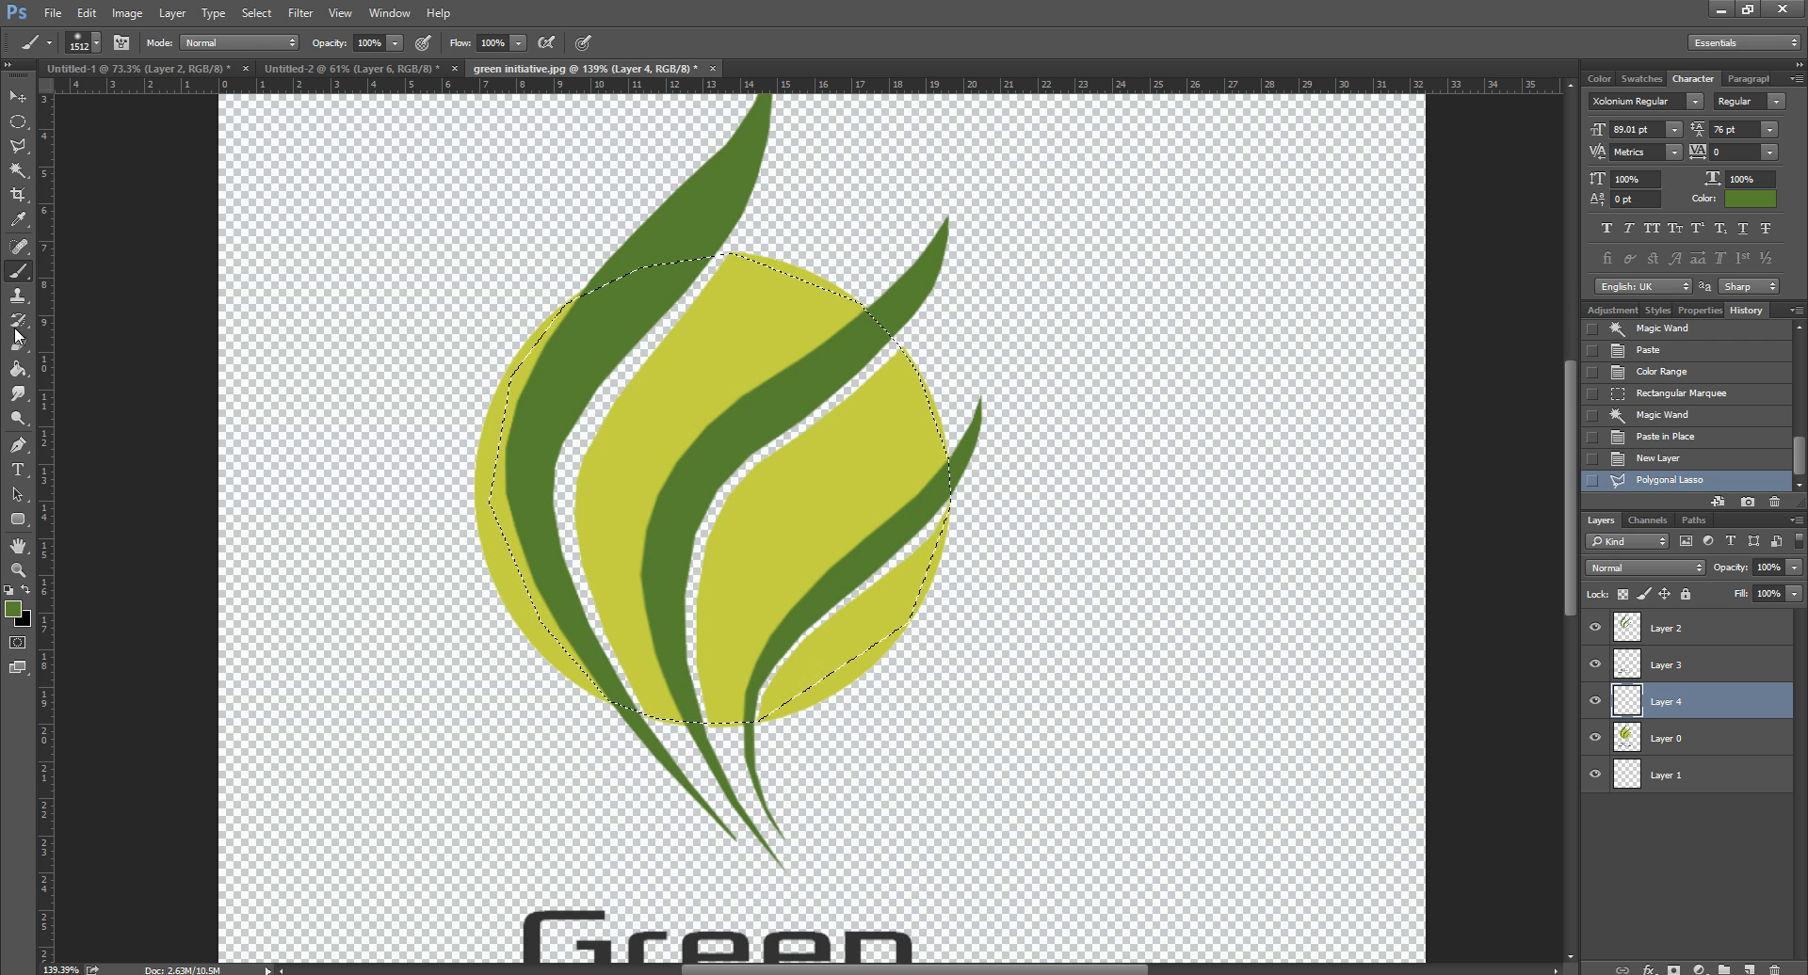
{"action": "key", "text": "alt"}
{"action": "key", "text": "alt"}
{"action": "right_click", "coordinate": [716, 344]}
{"action": "left_click_drag", "start_coordinate": [881, 401], "coordinate": [860, 388]}
{"action": "left_click", "coordinate": [895, 393]}
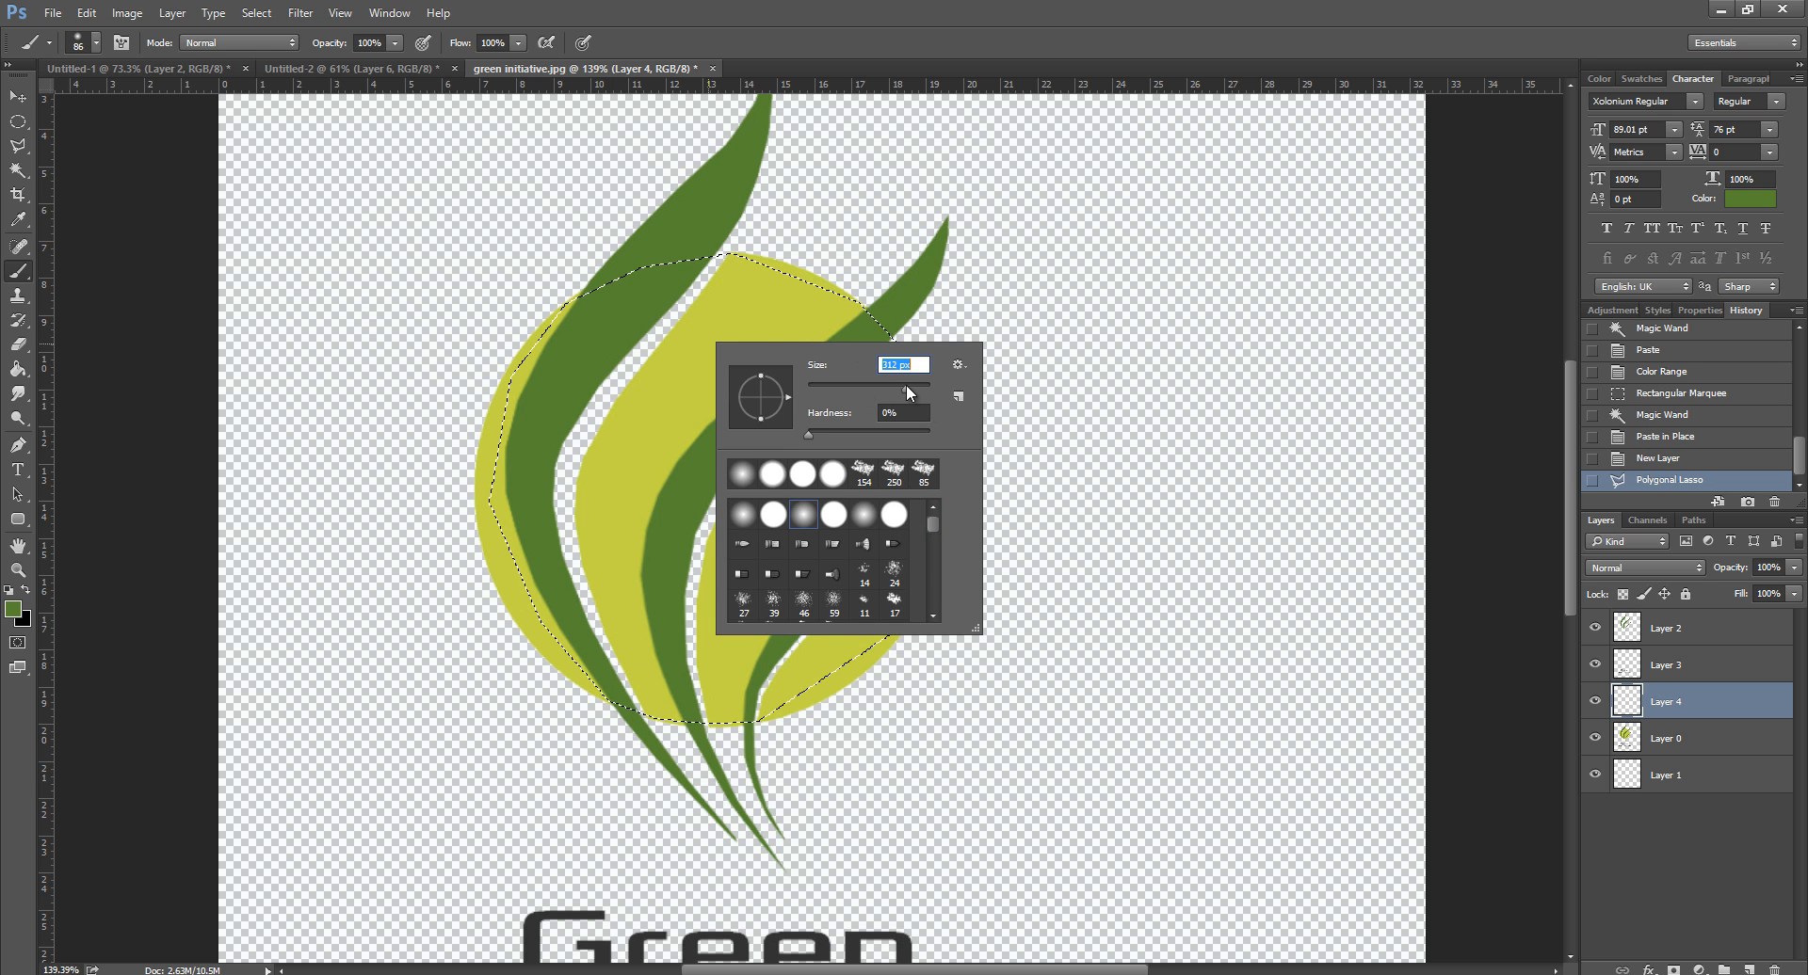
{"action": "left_click", "coordinate": [1032, 16]}
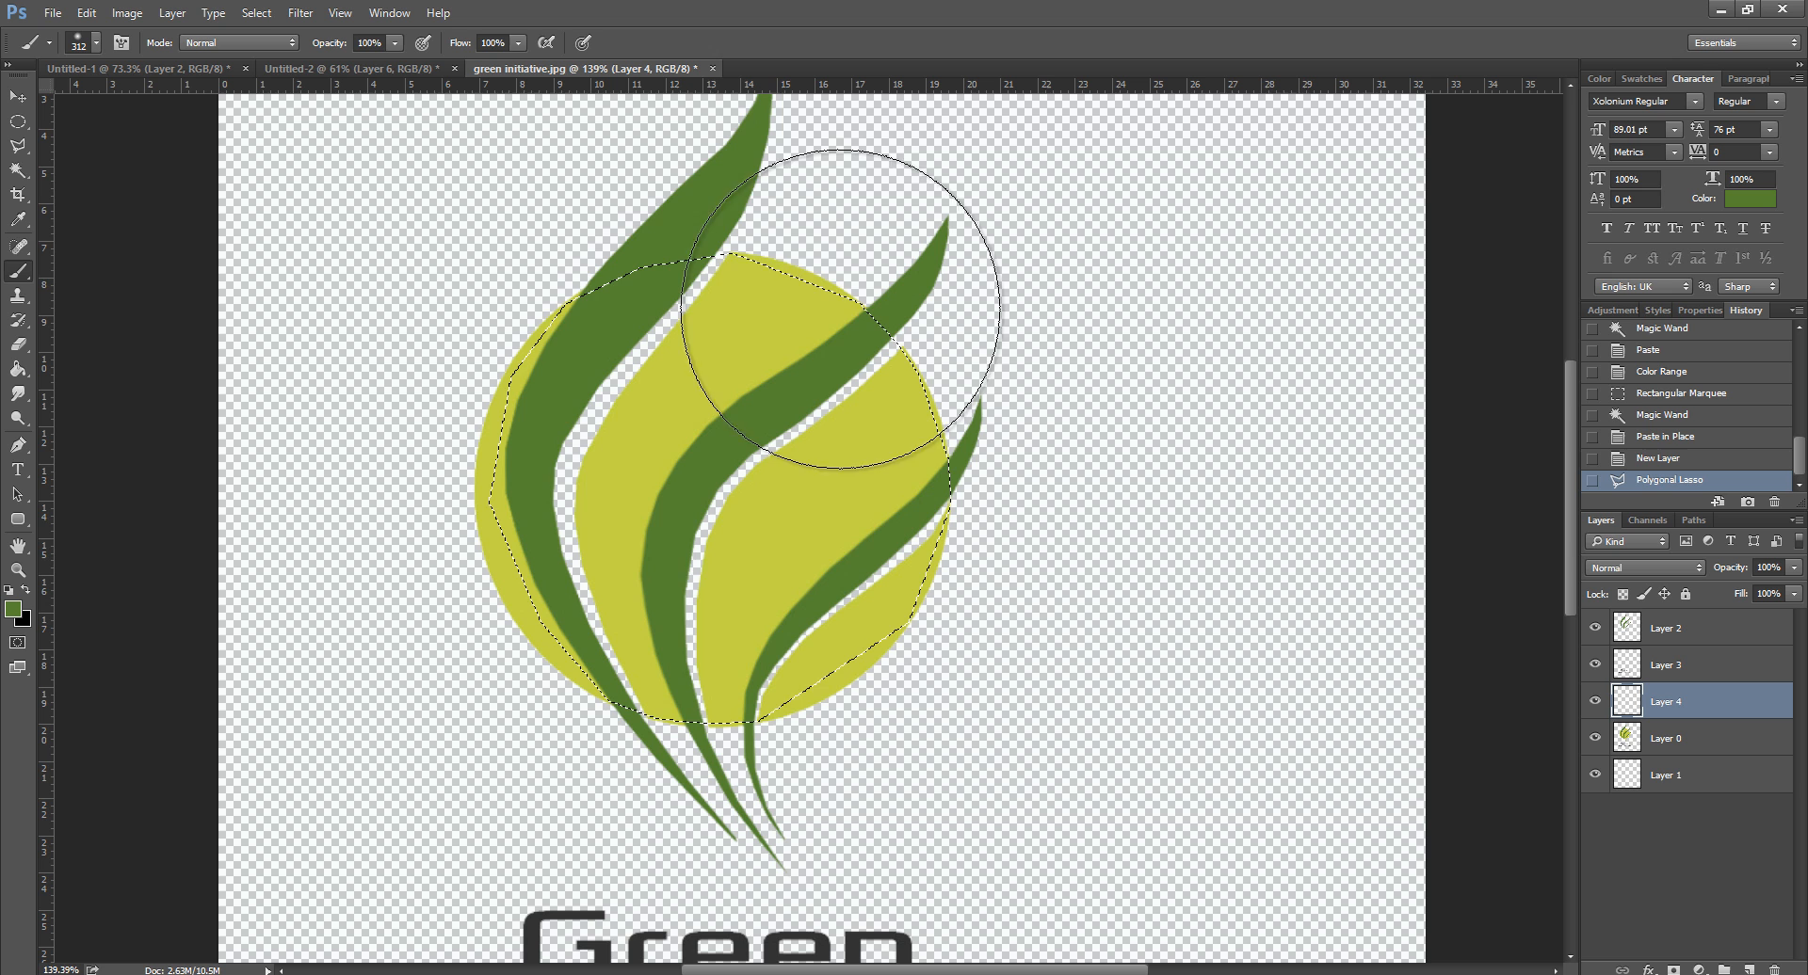
Step: Sample the circle's yellow-green as the foreground colour and brush it across the inside of the lasso selection on Layer 4
{"action": "left_click", "coordinate": [776, 314], "text": "alt"}
{"action": "left_click", "coordinate": [1664, 706]}
{"action": "mouse_move", "coordinate": [692, 320]}
{"action": "left_mouse_down"}
{"action": "mouse_move", "coordinate": [706, 795]}
{"action": "mouse_move", "coordinate": [1082, 500]}
{"action": "mouse_move", "coordinate": [444, 533]}
{"action": "left_mouse_up"}
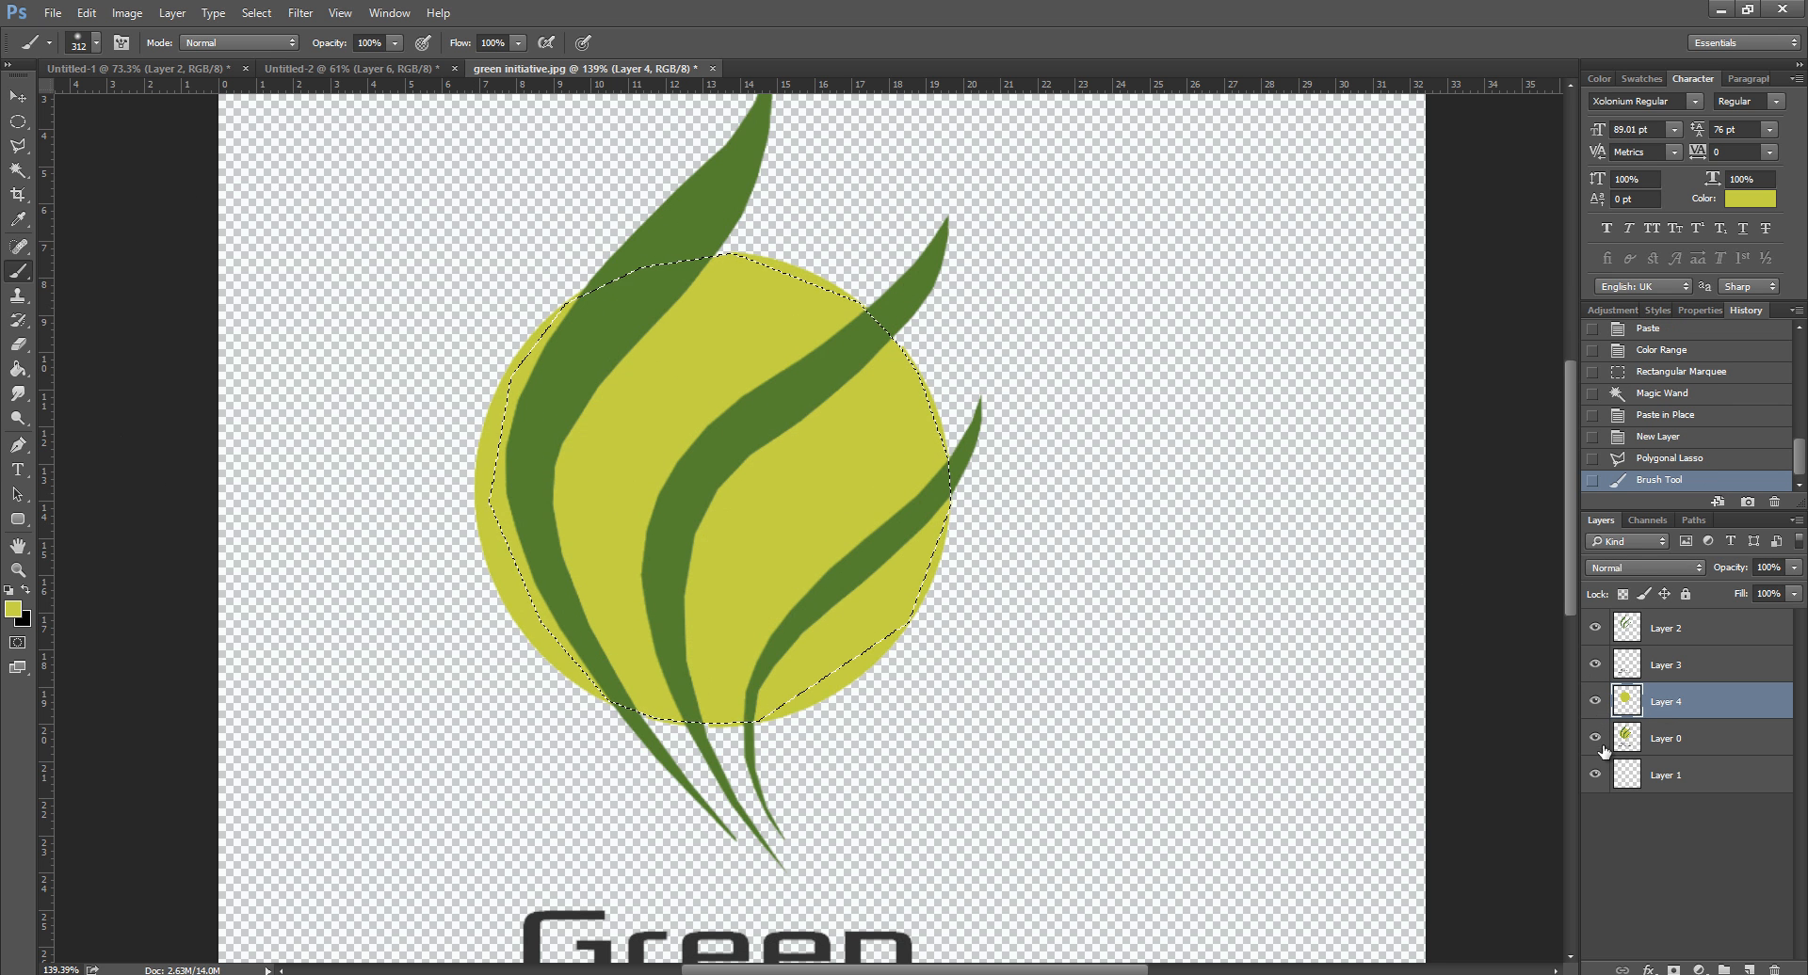
Step: Undo the brush painting on Layer 4, make Layer 0 active and clear the Polygonal Lasso selection
{"action": "left_click", "coordinate": [17, 121]}
{"action": "left_click", "coordinate": [285, 220]}
{"action": "key", "text": "ctrl+alt+z"}
{"action": "key", "text": "ctrl+alt+z"}
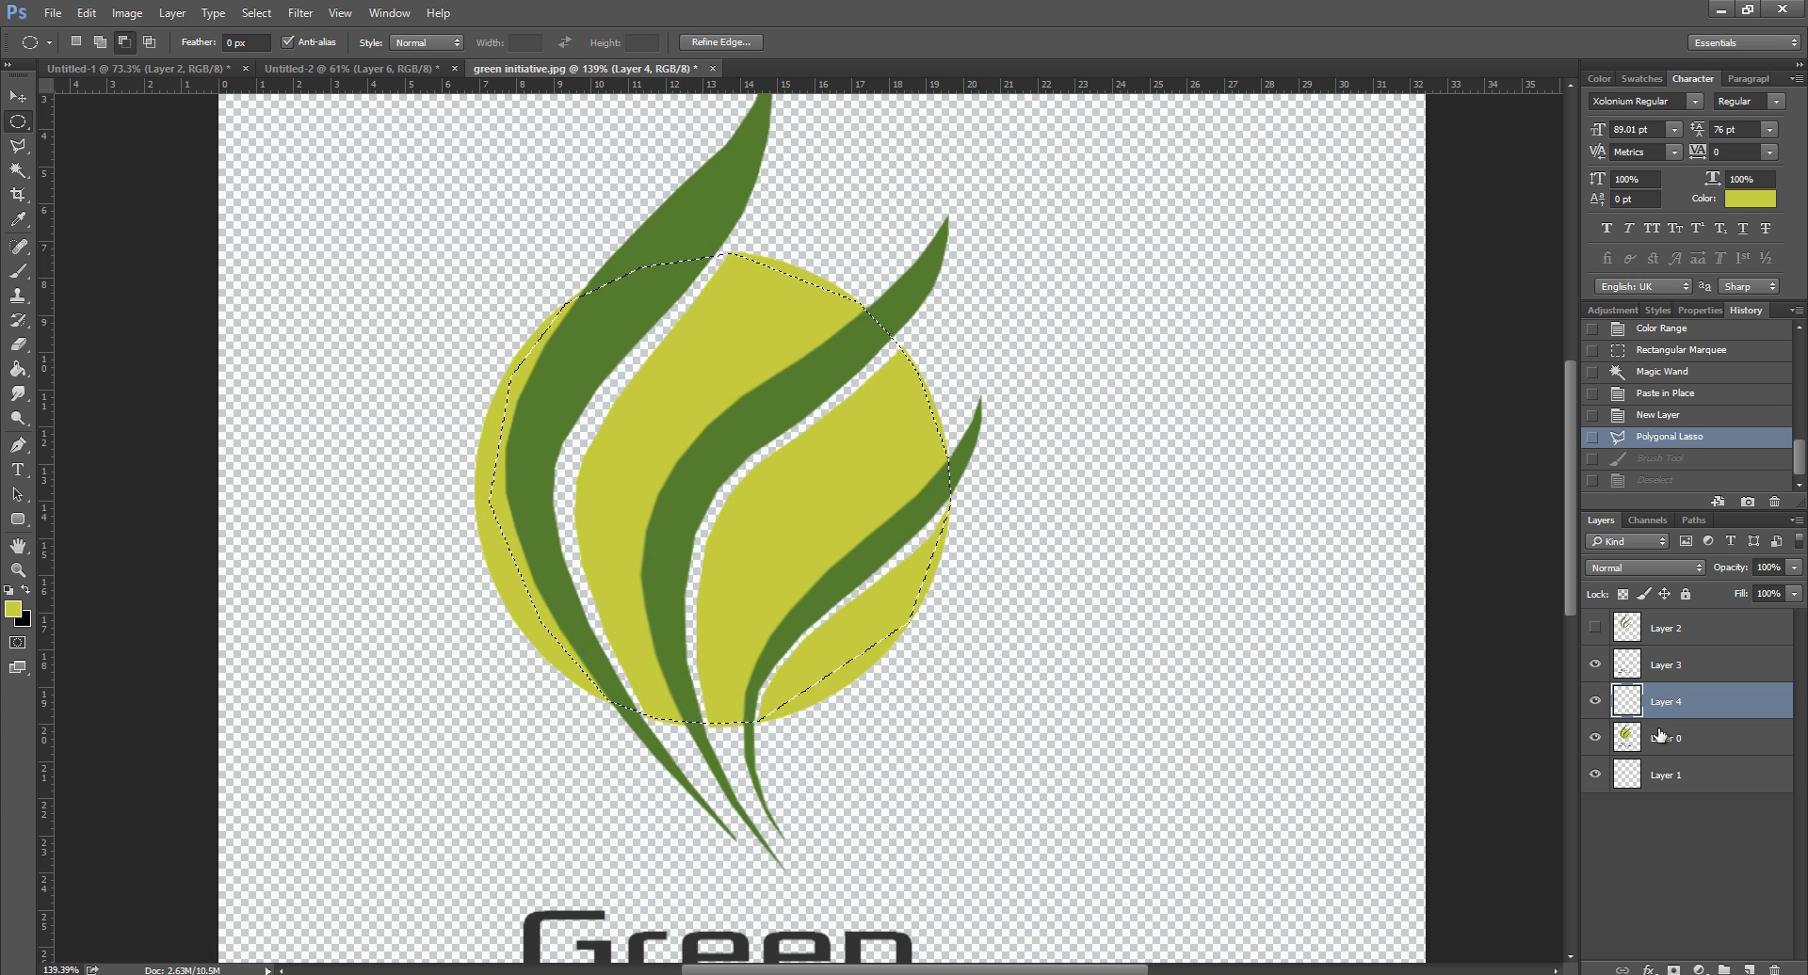
{"action": "left_click", "coordinate": [1662, 735]}
{"action": "key", "text": "ctrl+d"}
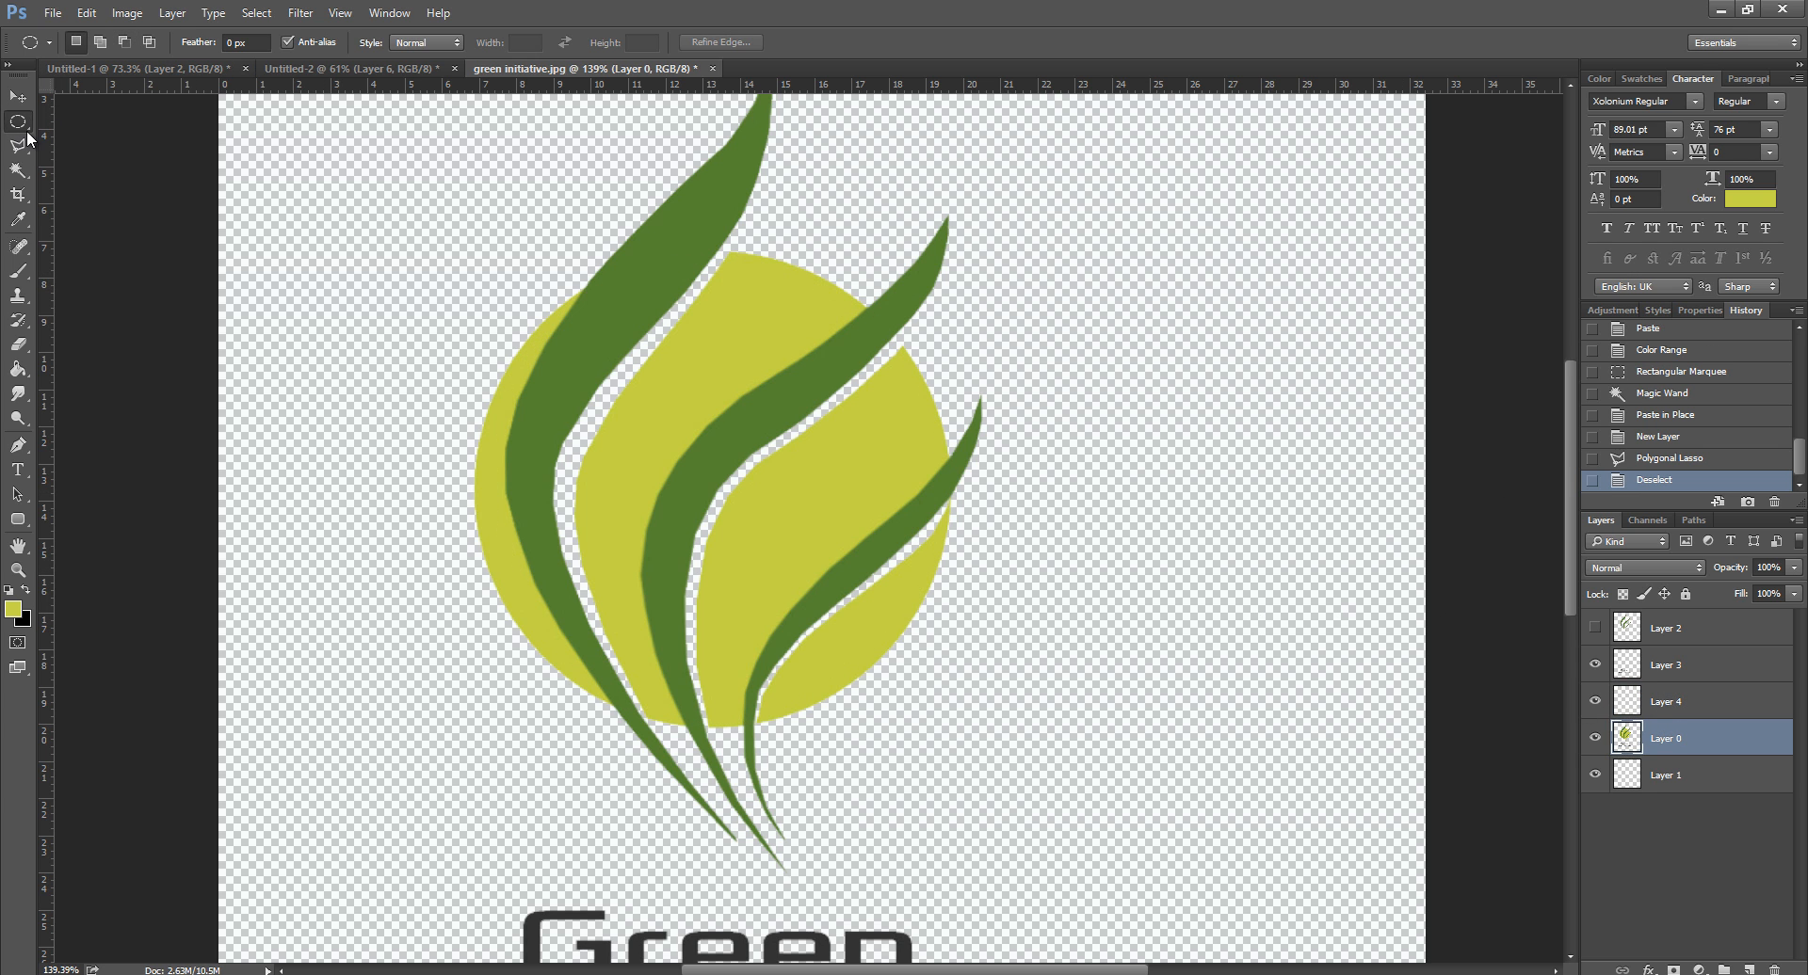
Step: Draw a circular Elliptical Marquee selection slightly larger than the yellow-green circle and centre it over the circle
{"action": "right_click", "coordinate": [18, 121]}
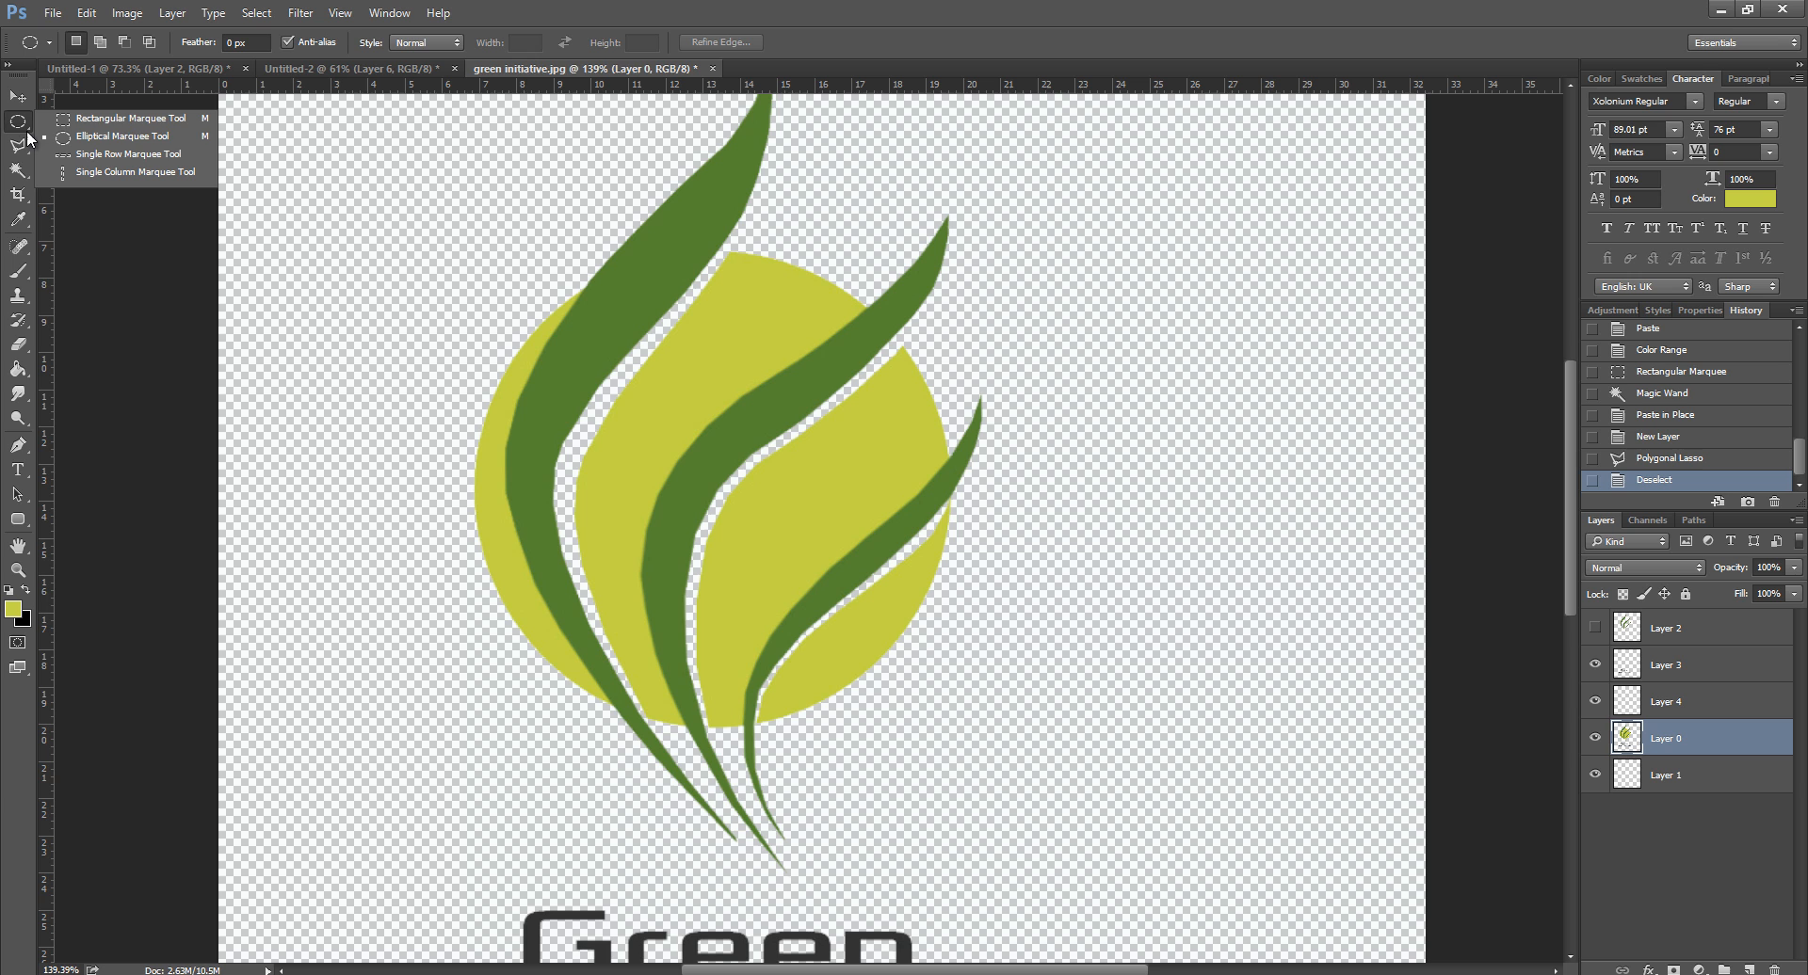
{"action": "left_click", "coordinate": [140, 139]}
{"action": "mouse_move", "coordinate": [917, 707]}
{"action": "left_mouse_down"}
{"action": "mouse_move", "coordinate": [415, 228]}
{"action": "mouse_move", "coordinate": [476, 226]}
{"action": "mouse_move", "coordinate": [555, 327]}
{"action": "left_mouse_up"}
{"action": "left_click", "coordinate": [489, 298]}
{"action": "left_click_drag", "start_coordinate": [979, 718], "coordinate": [486, 219]}
{"action": "left_click_drag", "start_coordinate": [583, 270], "coordinate": [555, 294]}
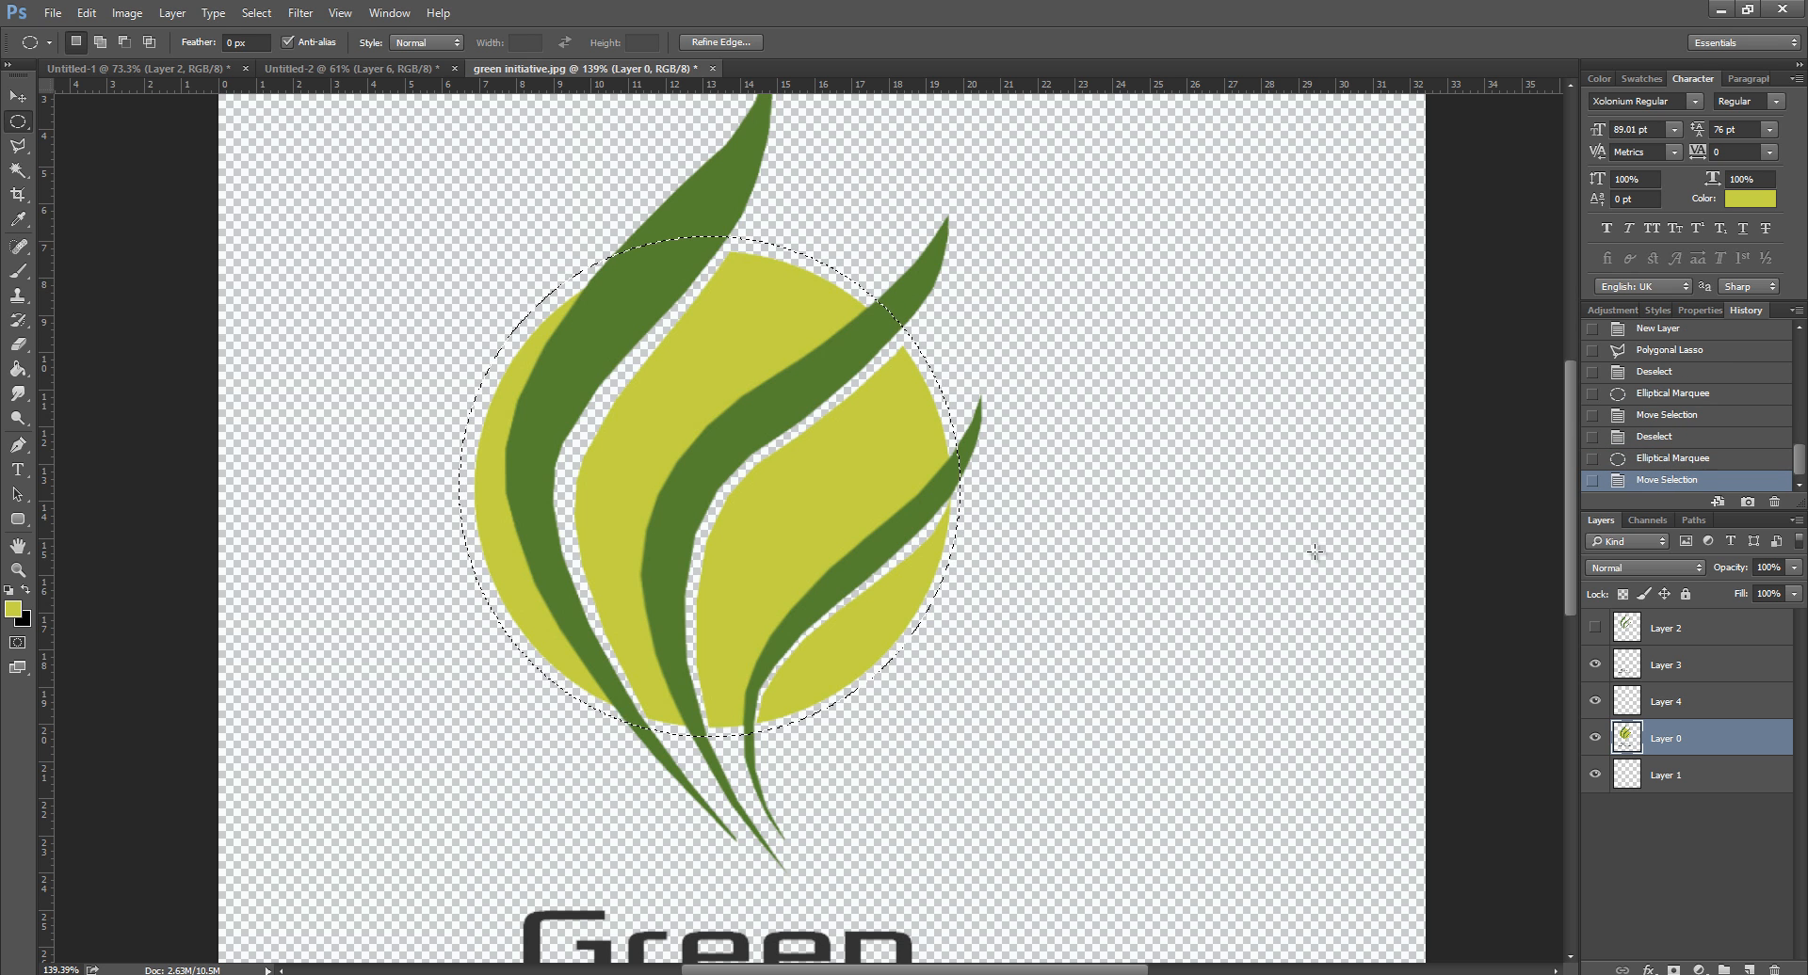
Step: Fill the circular selection with the sampled yellow-green on Layer 4 using the Paint Bucket, and deselect
{"action": "left_click", "coordinate": [1621, 697]}
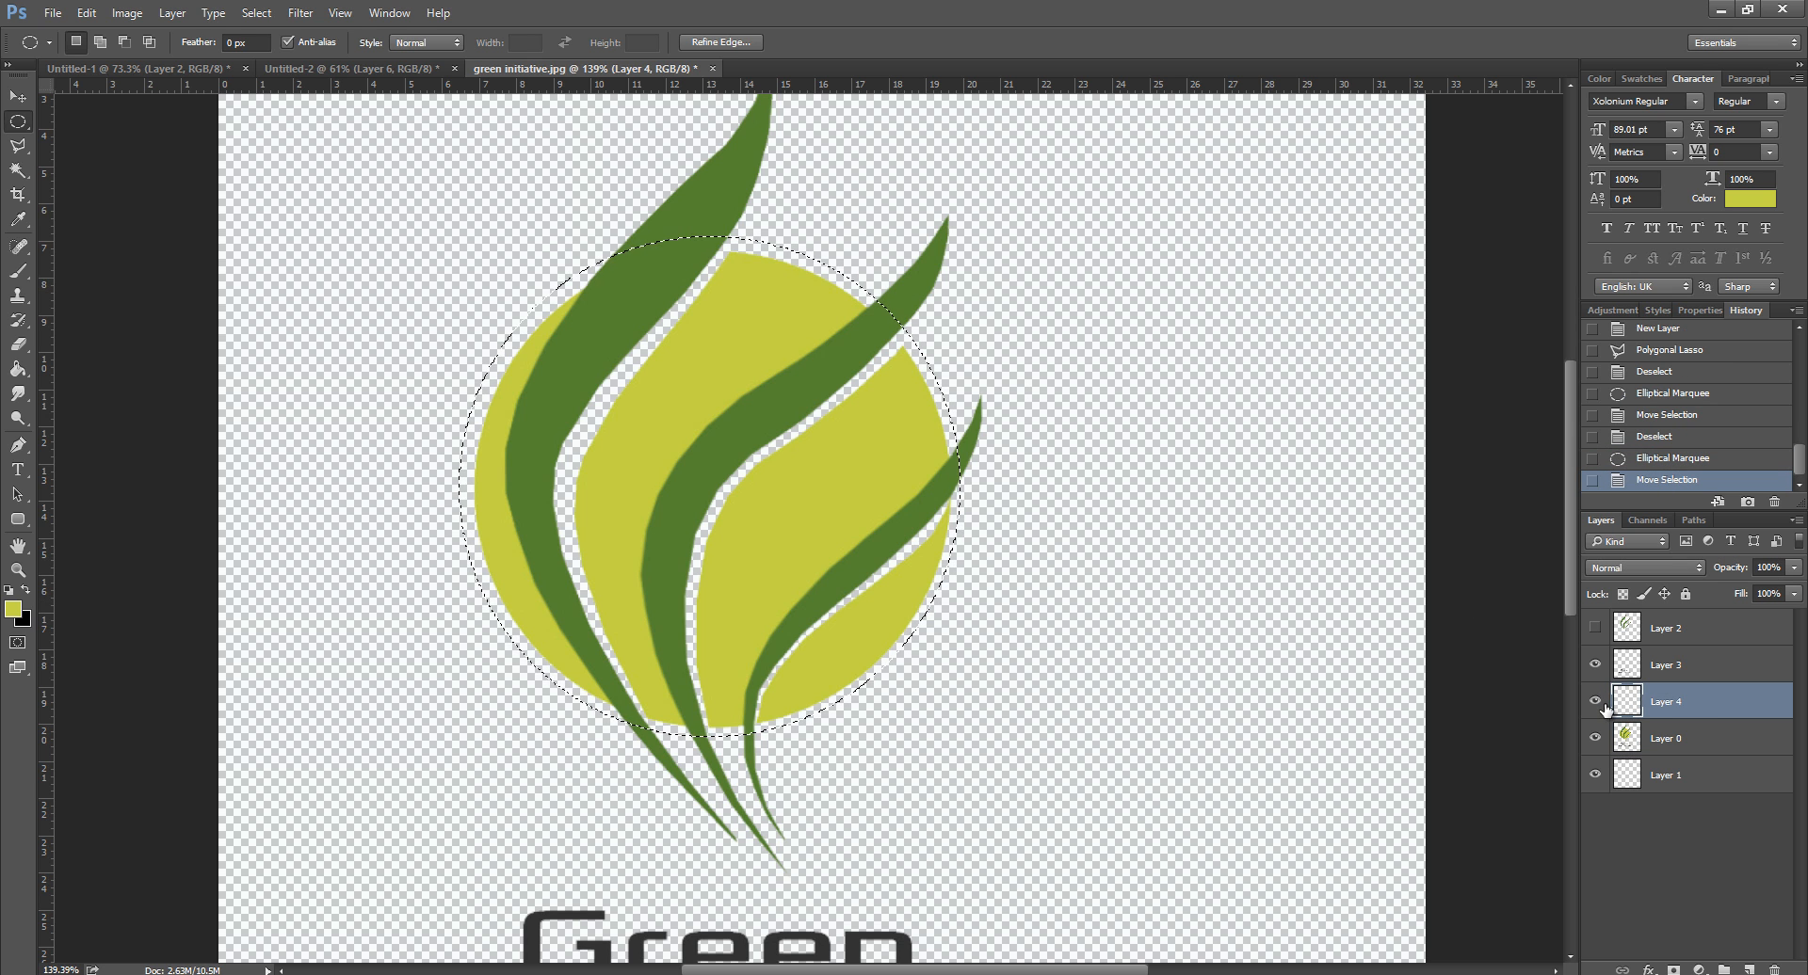
{"action": "mouse_move", "coordinate": [18, 371]}
{"action": "left_mouse_down"}
{"action": "mouse_move", "coordinate": [92, 391]}
{"action": "mouse_move", "coordinate": [3, 370]}
{"action": "mouse_move", "coordinate": [114, 368]}
{"action": "mouse_move", "coordinate": [86, 379]}
{"action": "mouse_move", "coordinate": [98, 390]}
{"action": "left_mouse_up"}
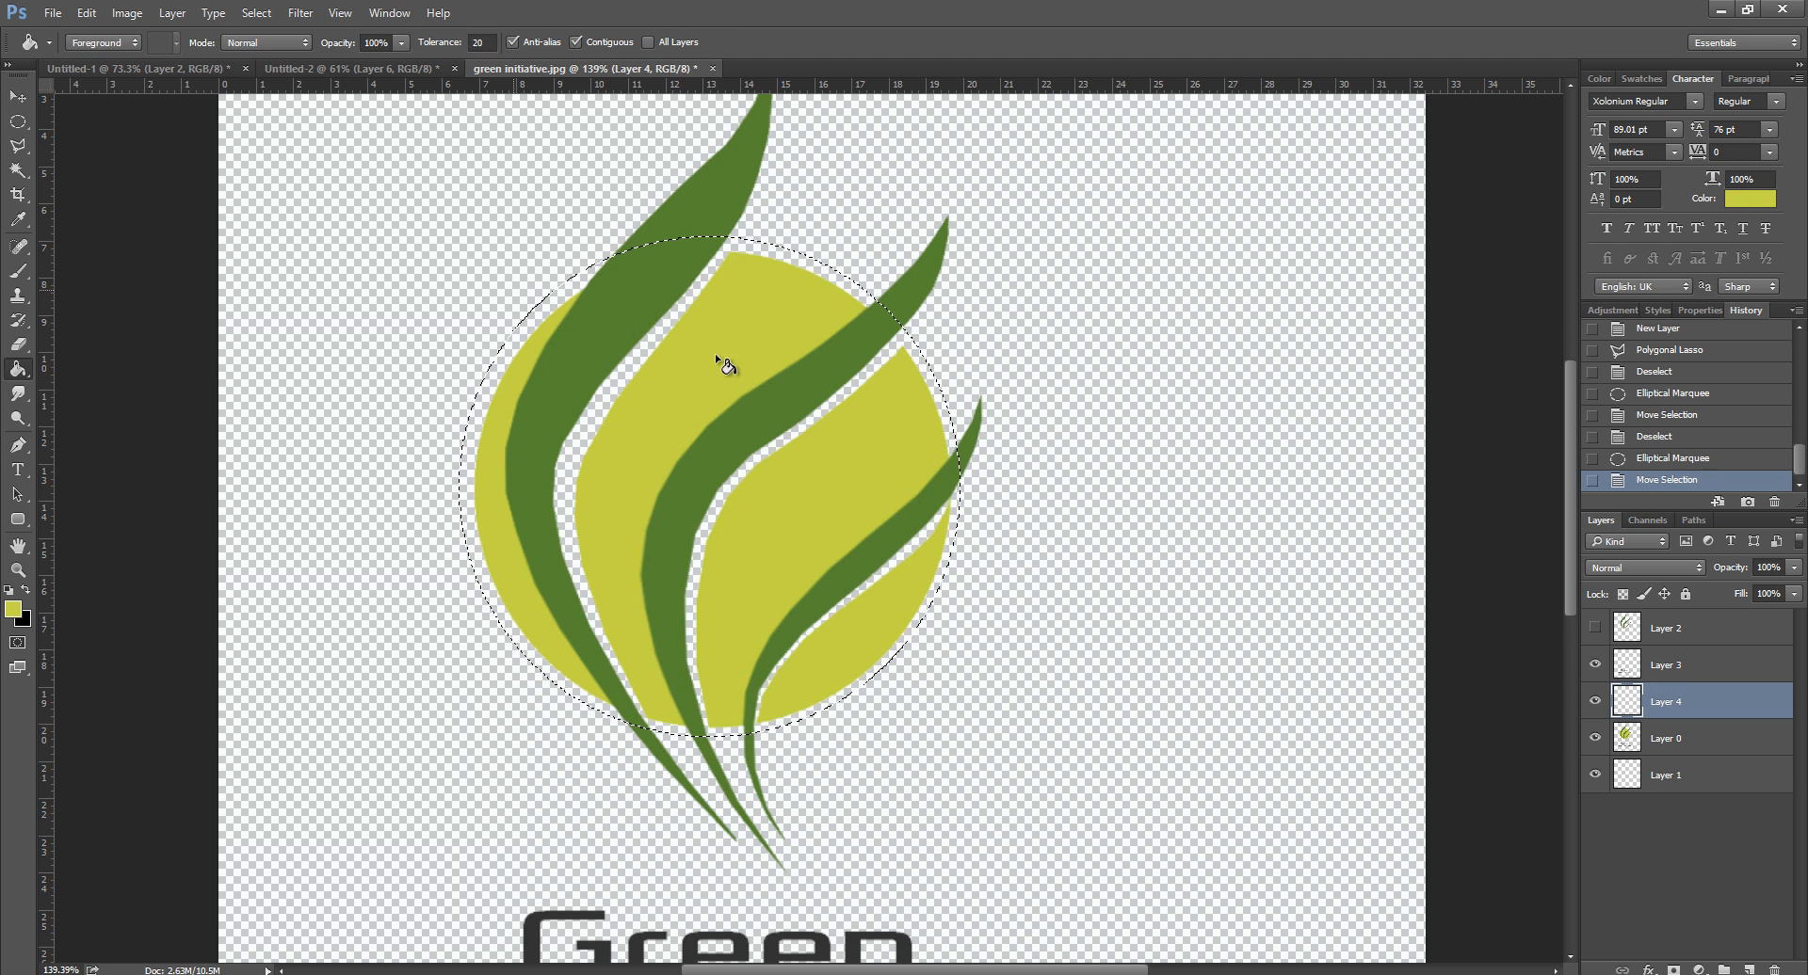
{"action": "left_click", "coordinate": [674, 392]}
{"action": "left_click", "coordinate": [18, 121]}
{"action": "left_click", "coordinate": [153, 182]}
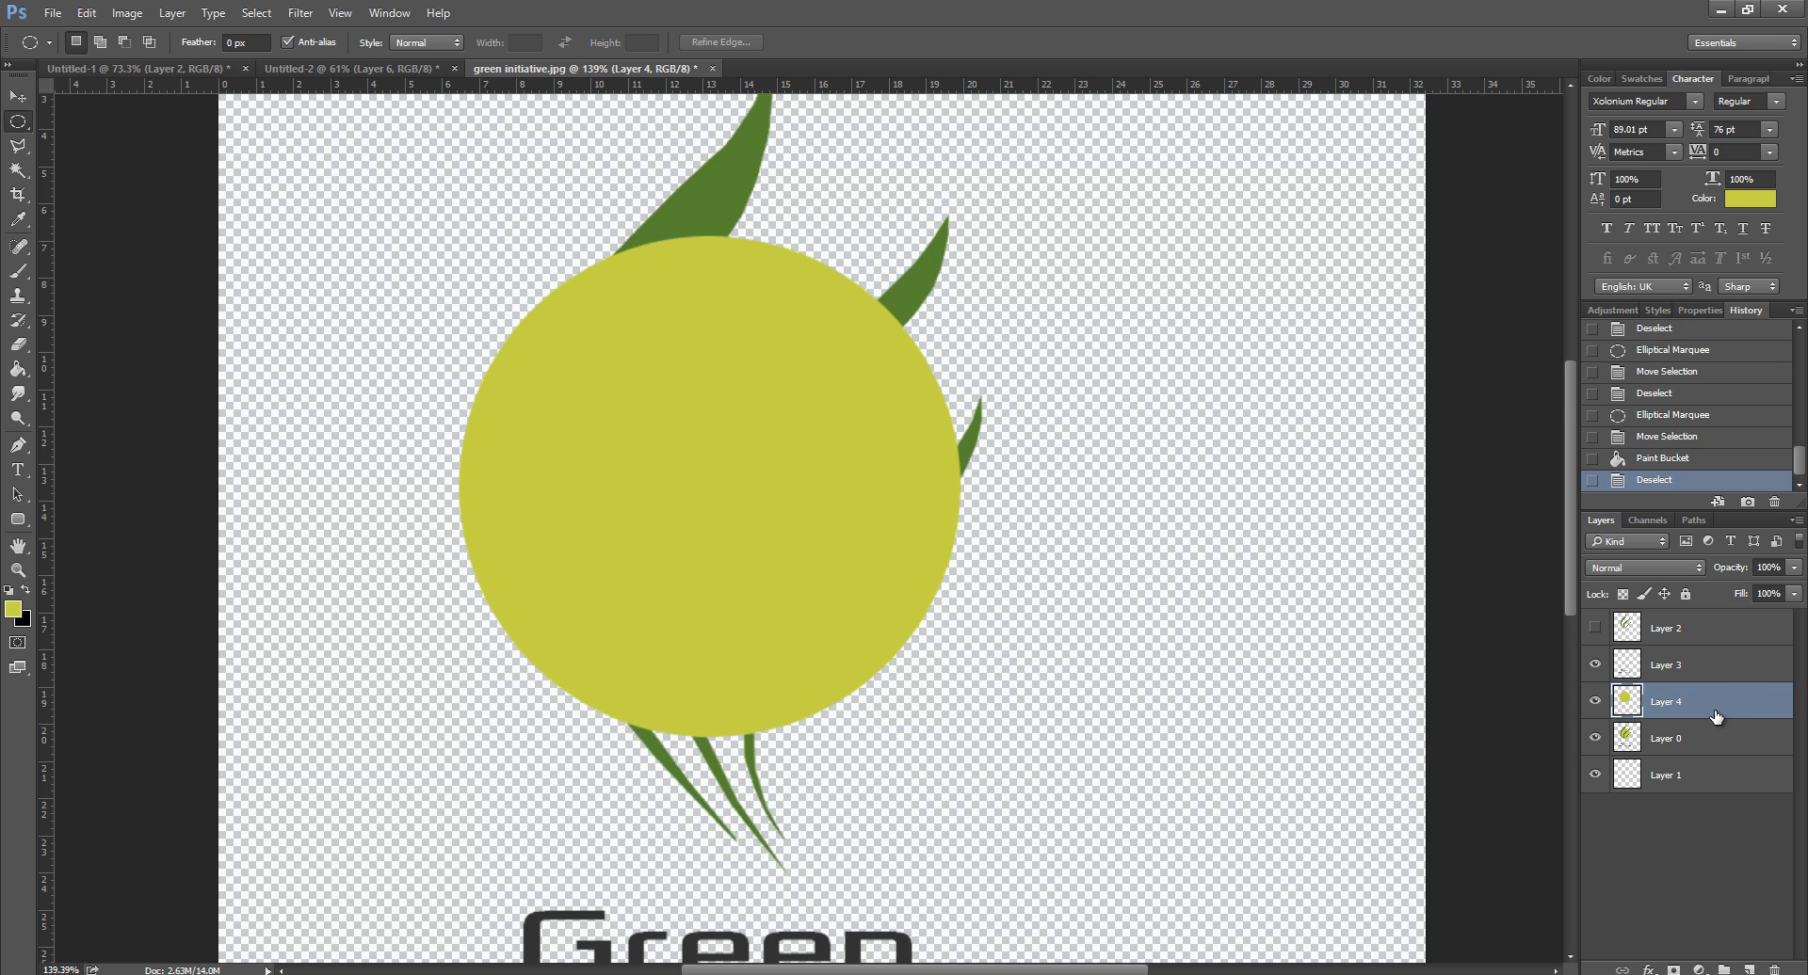
Step: Scale the filled circle on Layer 4 down slightly with Free Transform to match the original circle's size
{"action": "key", "text": "ctrl+t"}
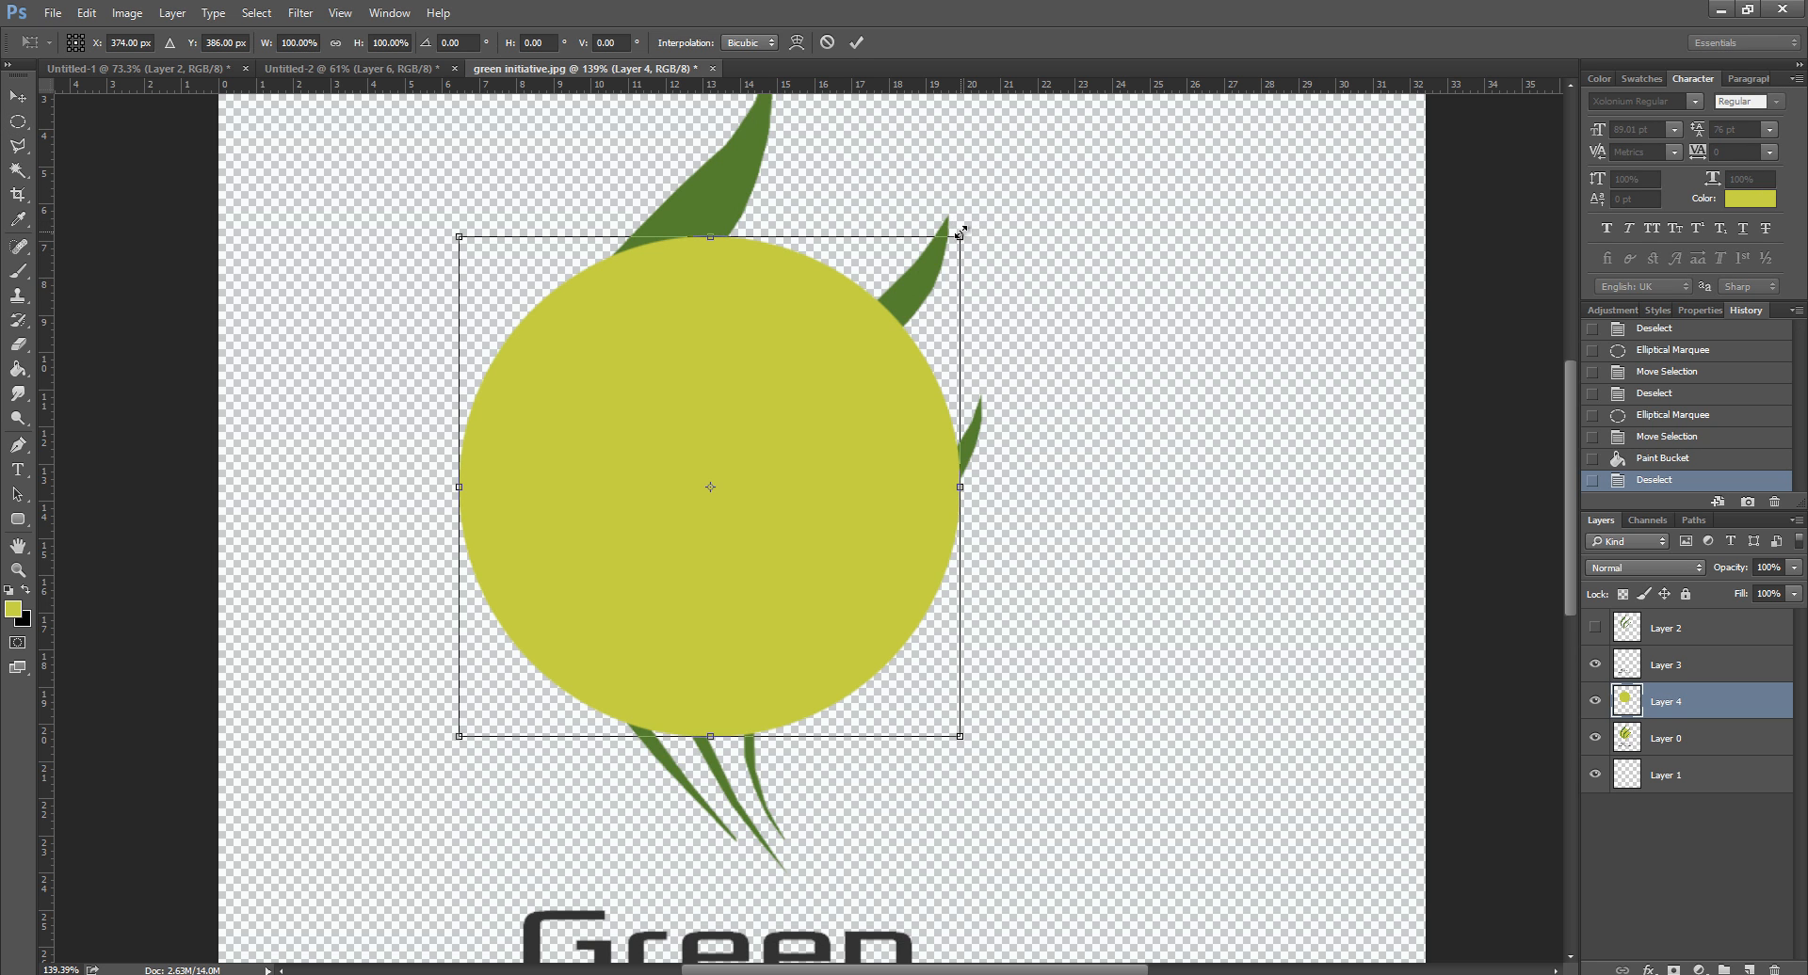
{"action": "left_click_drag", "start_coordinate": [948, 231], "coordinate": [977, 272]}
{"action": "key", "text": "Return"}
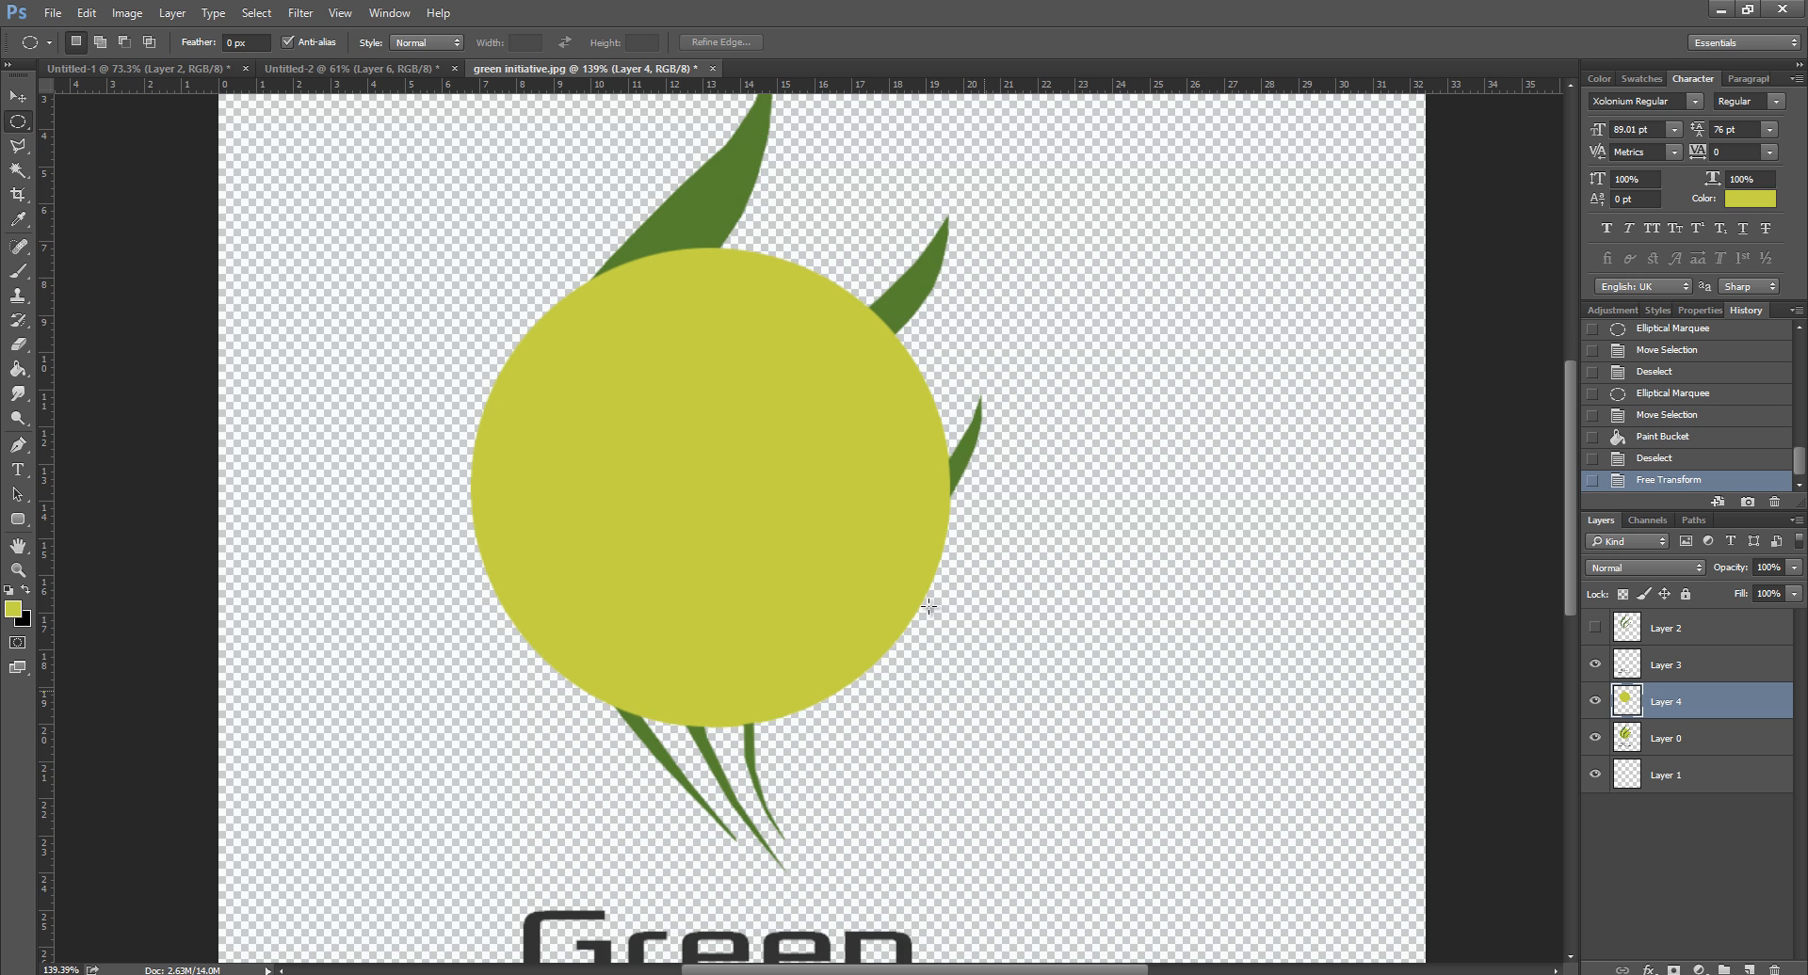
{"action": "left_click", "coordinate": [17, 96]}
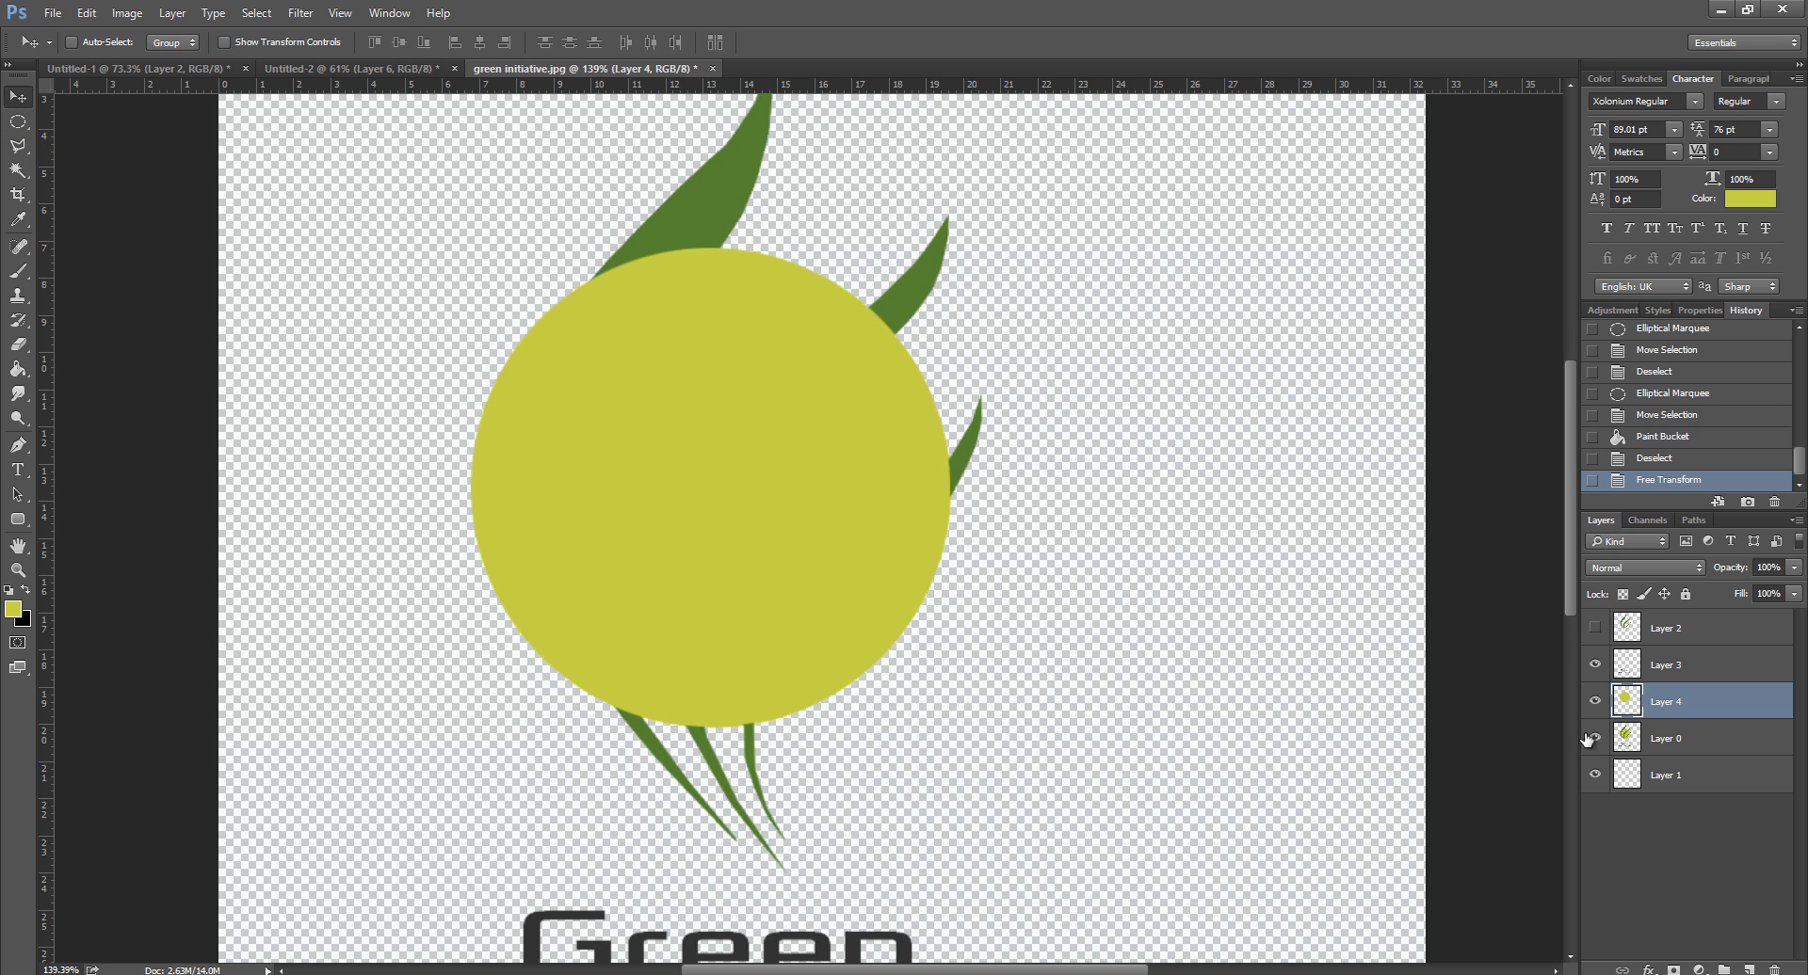
Step: Hide Layer 0 and show the leaves on Layer 2 above the new circle
{"action": "left_click", "coordinate": [1680, 746]}
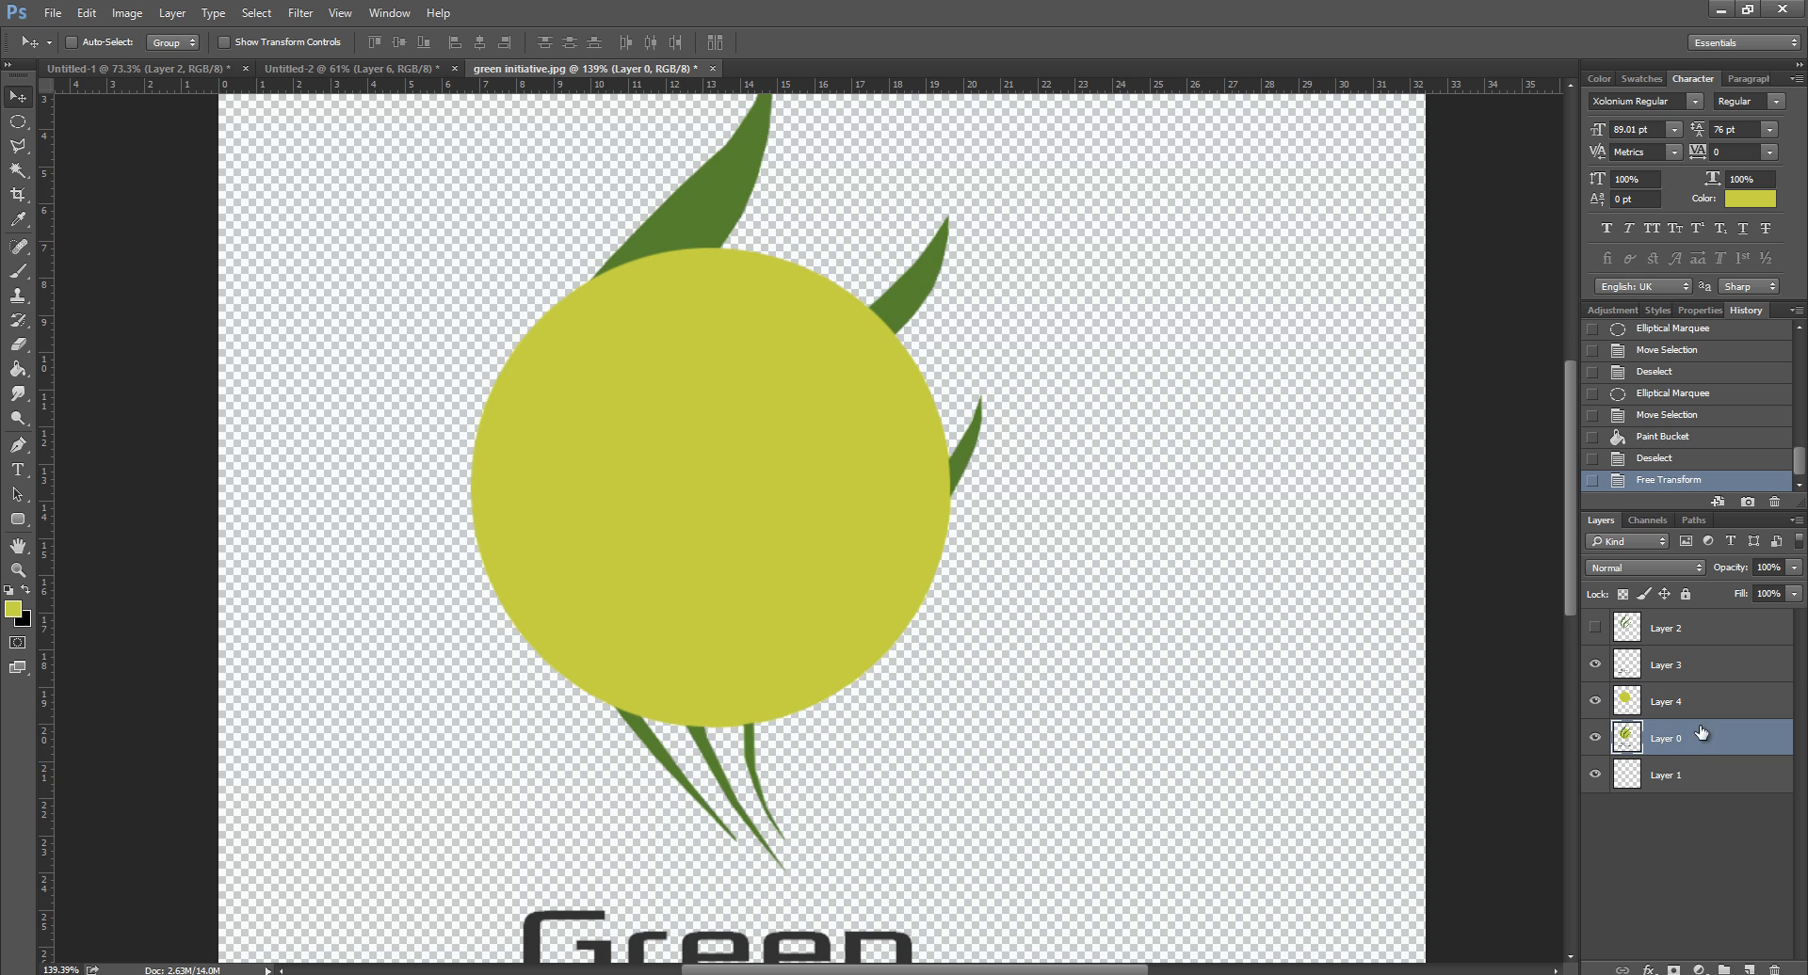
{"action": "left_click", "coordinate": [1595, 742]}
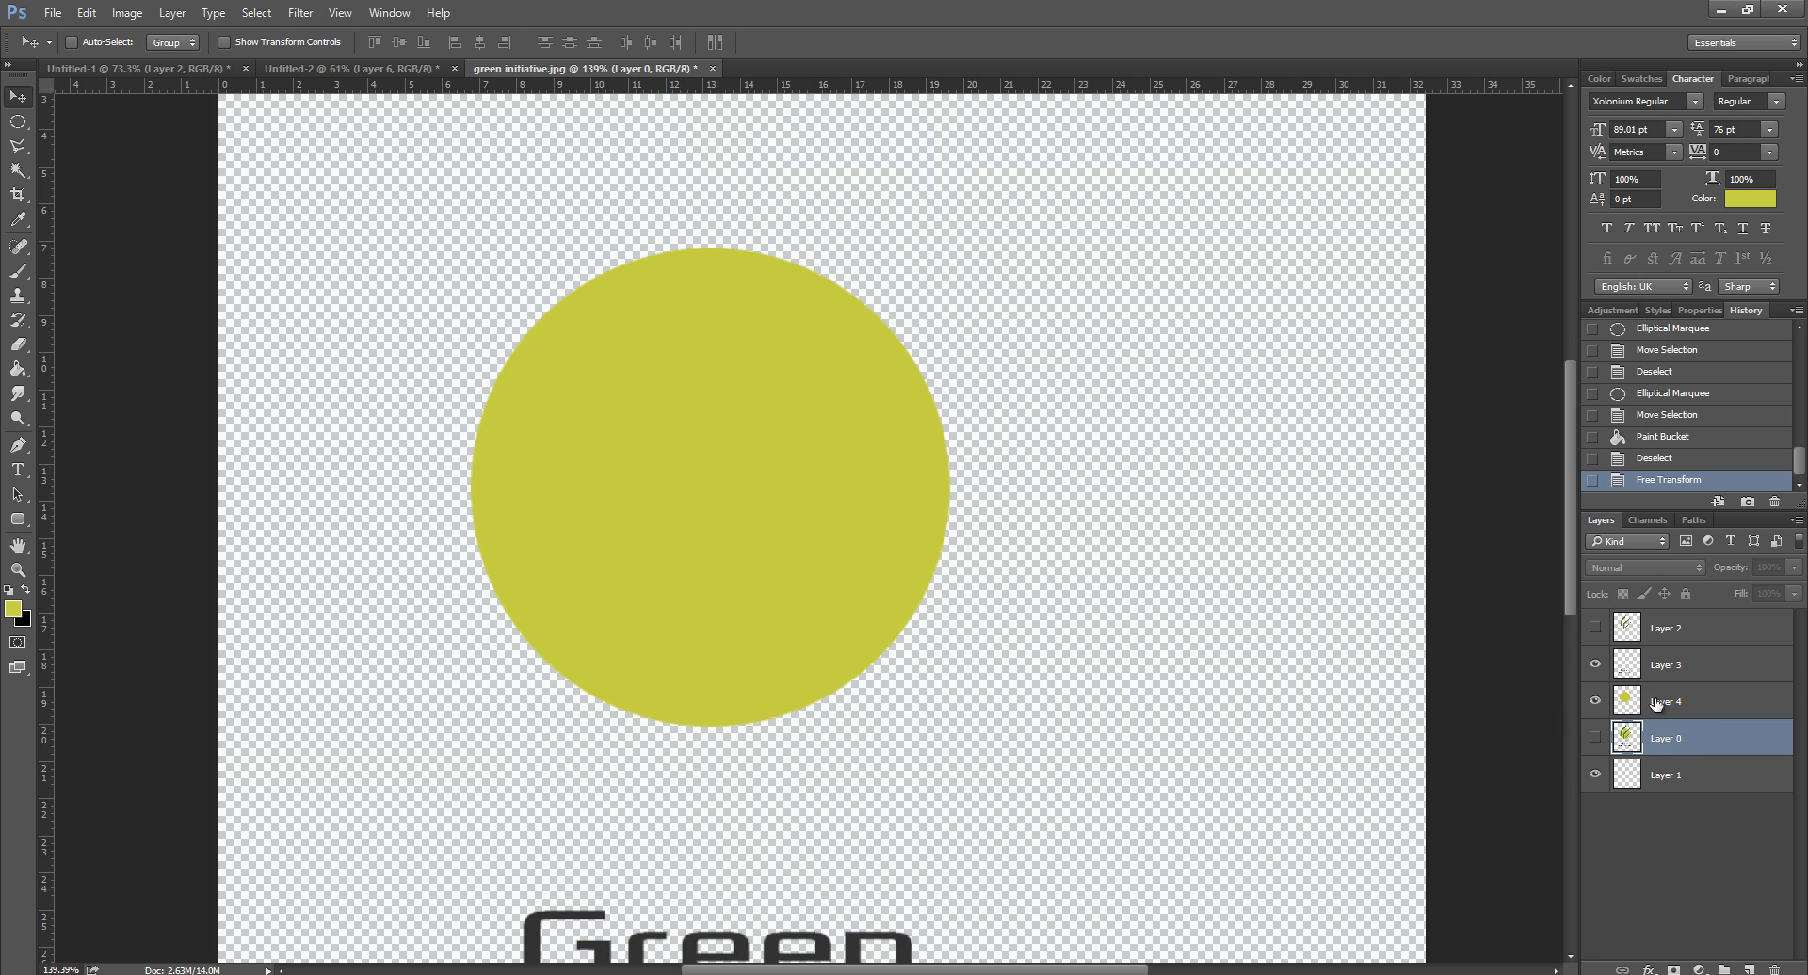
{"action": "left_click", "coordinate": [1595, 663]}
{"action": "left_click", "coordinate": [1595, 628]}
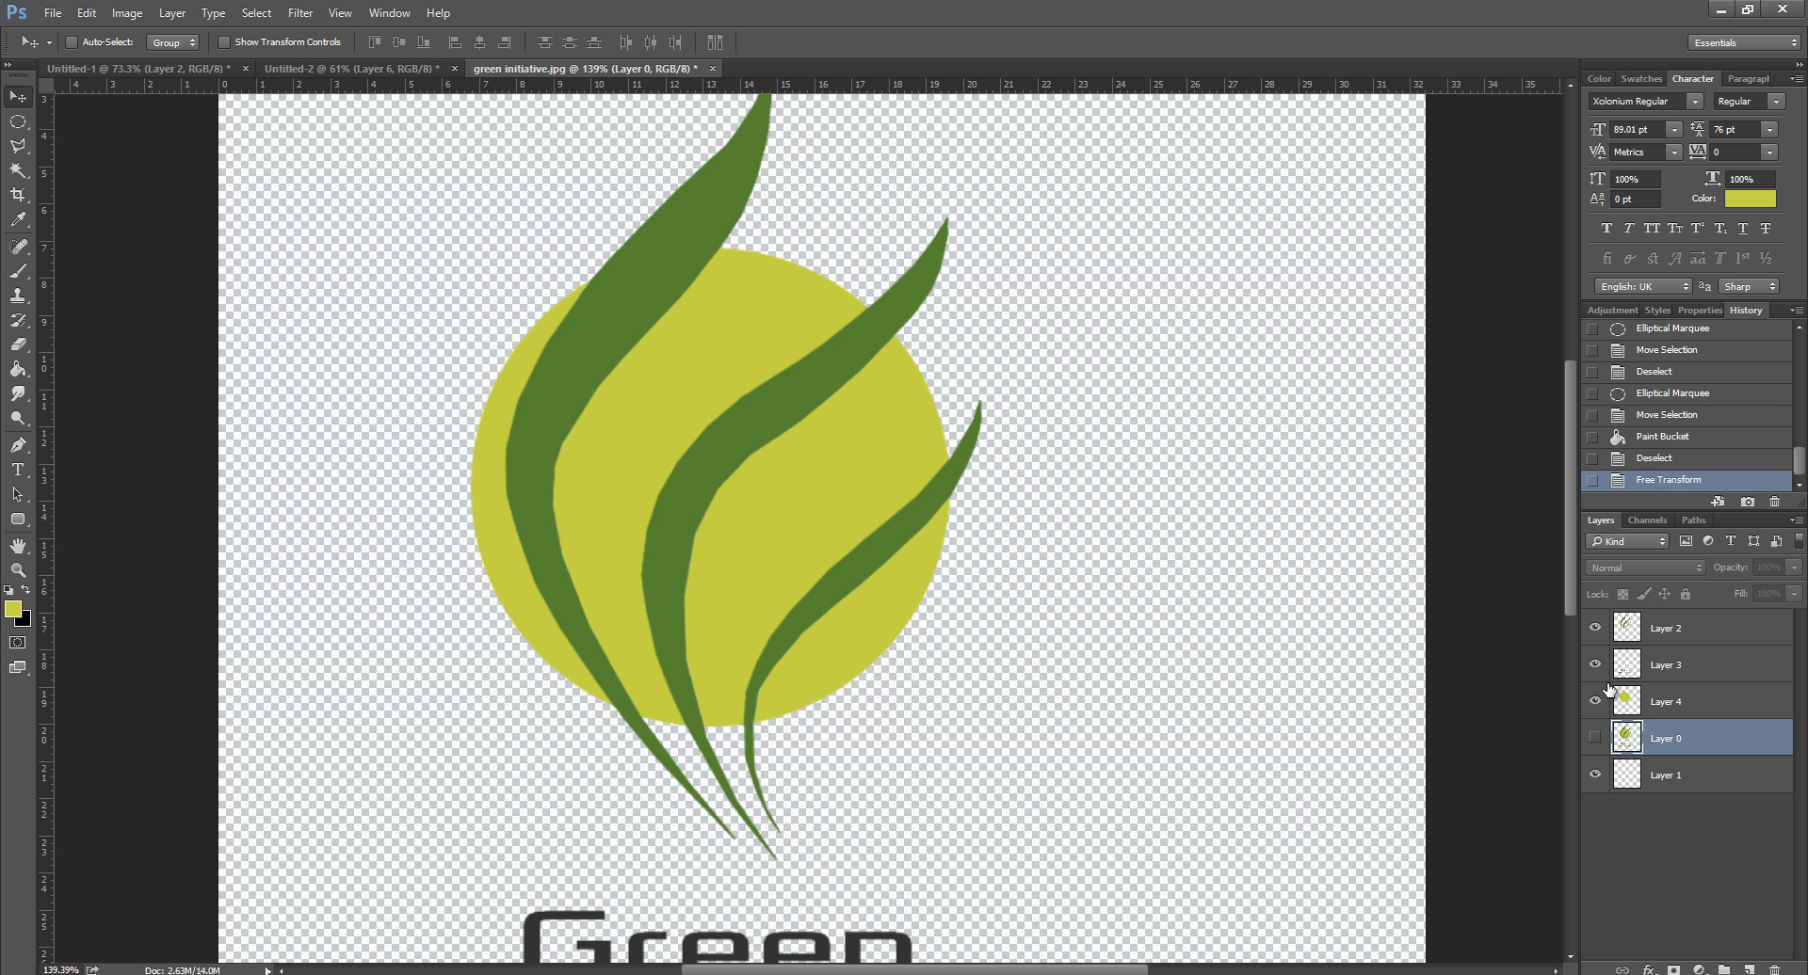
{"action": "scroll", "coordinate": [844, 432], "scroll_direction": "down", "scroll_amount": 2, "text": "alt"}
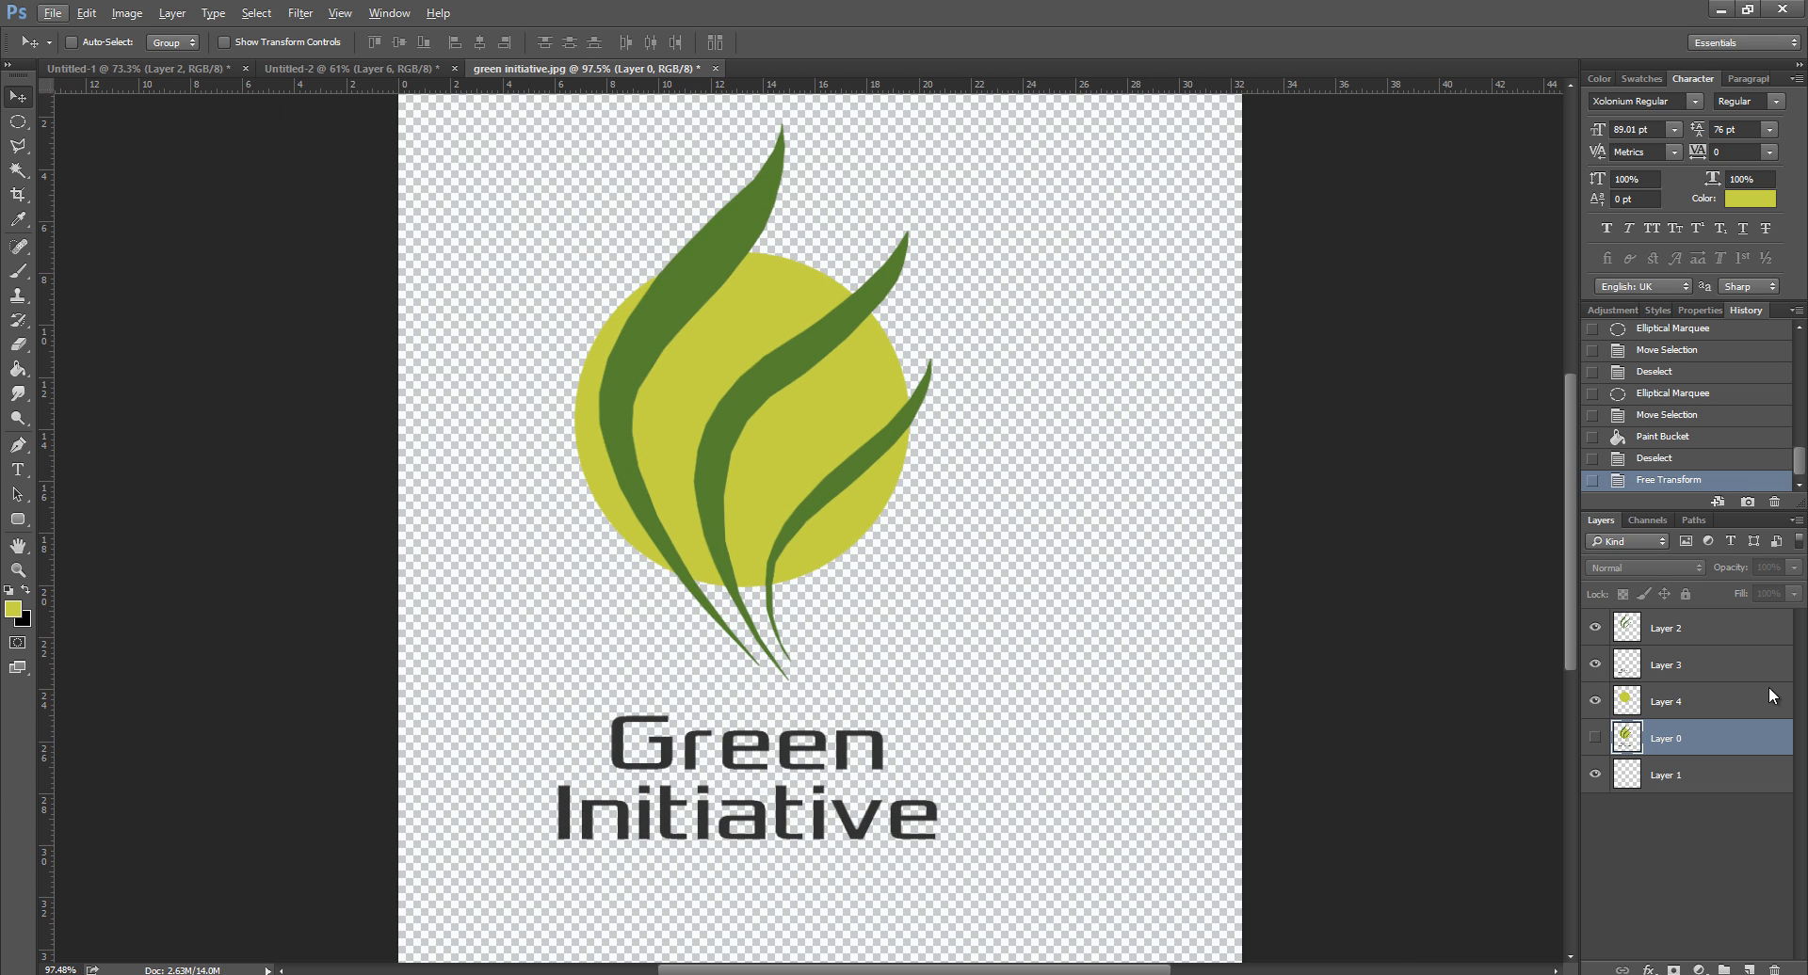
Step: Toggle the visibility of Layer 2 and Layer 3 to check the separated leaves and text
{"action": "left_click", "coordinate": [1596, 629]}
{"action": "left_click", "coordinate": [1596, 629]}
{"action": "left_click", "coordinate": [1595, 664]}
{"action": "left_click", "coordinate": [1594, 665]}
{"action": "left_click", "coordinate": [1596, 628]}
{"action": "left_click", "coordinate": [1596, 628]}
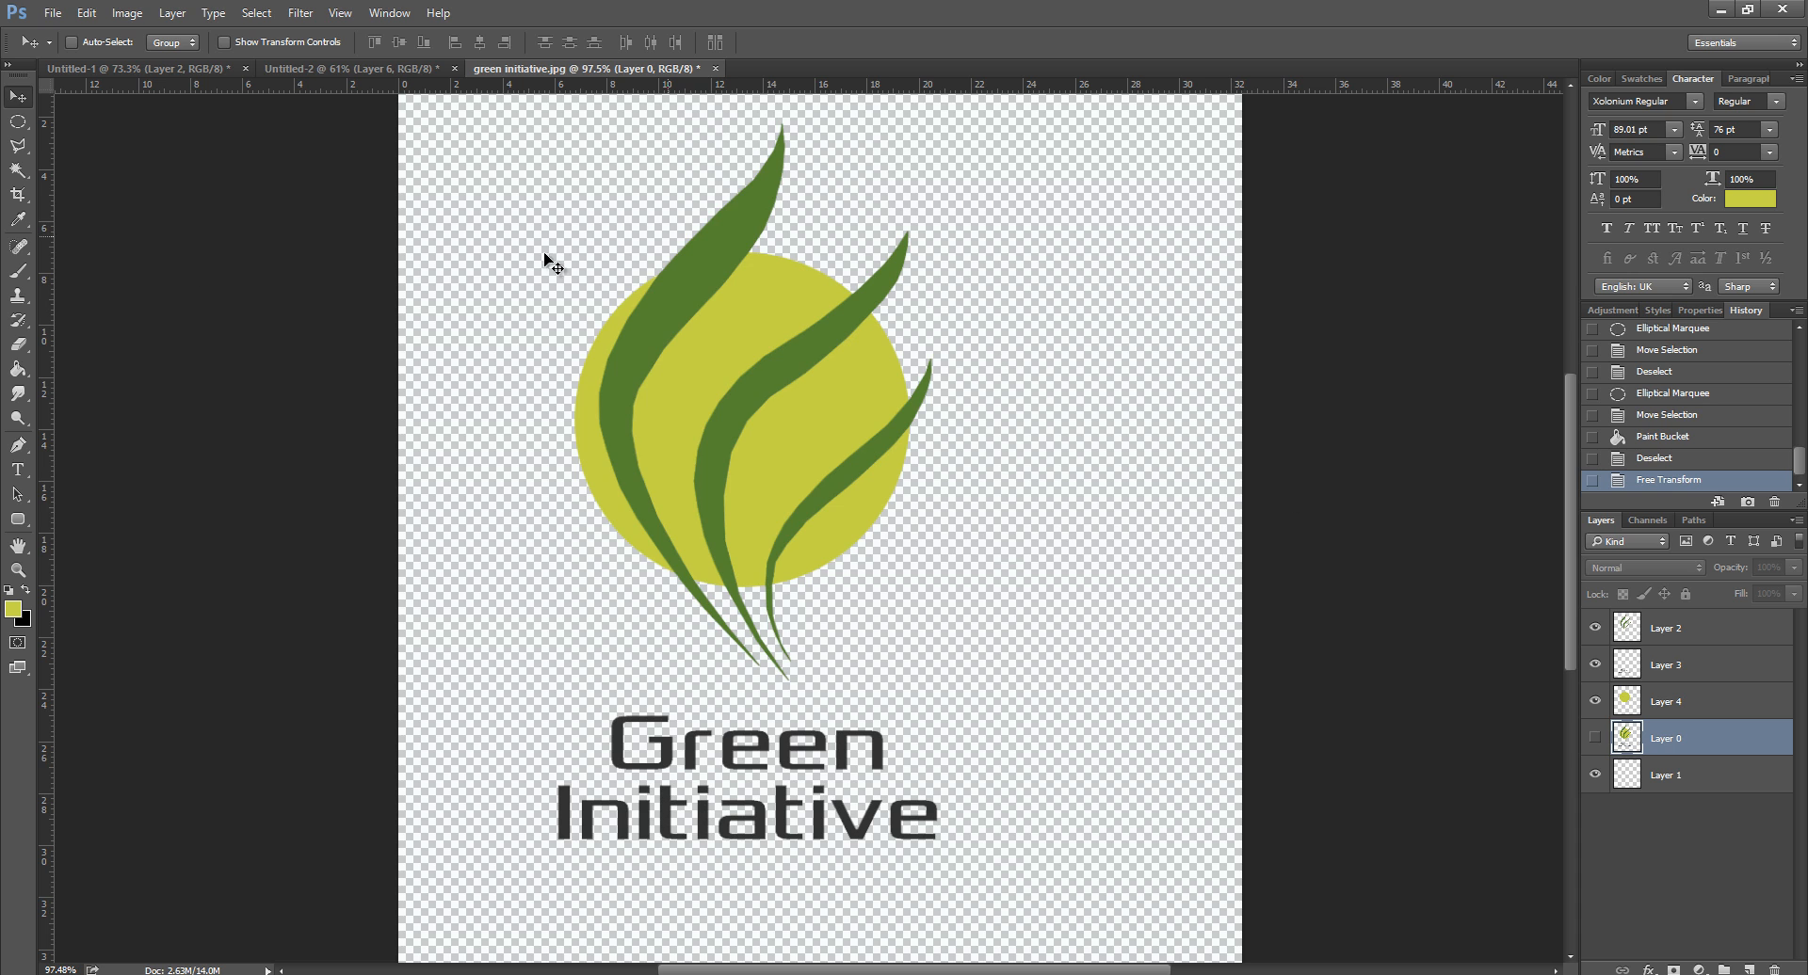
Step: Delete the hidden Layer 0 from the document
{"action": "left_click", "coordinate": [23, 120]}
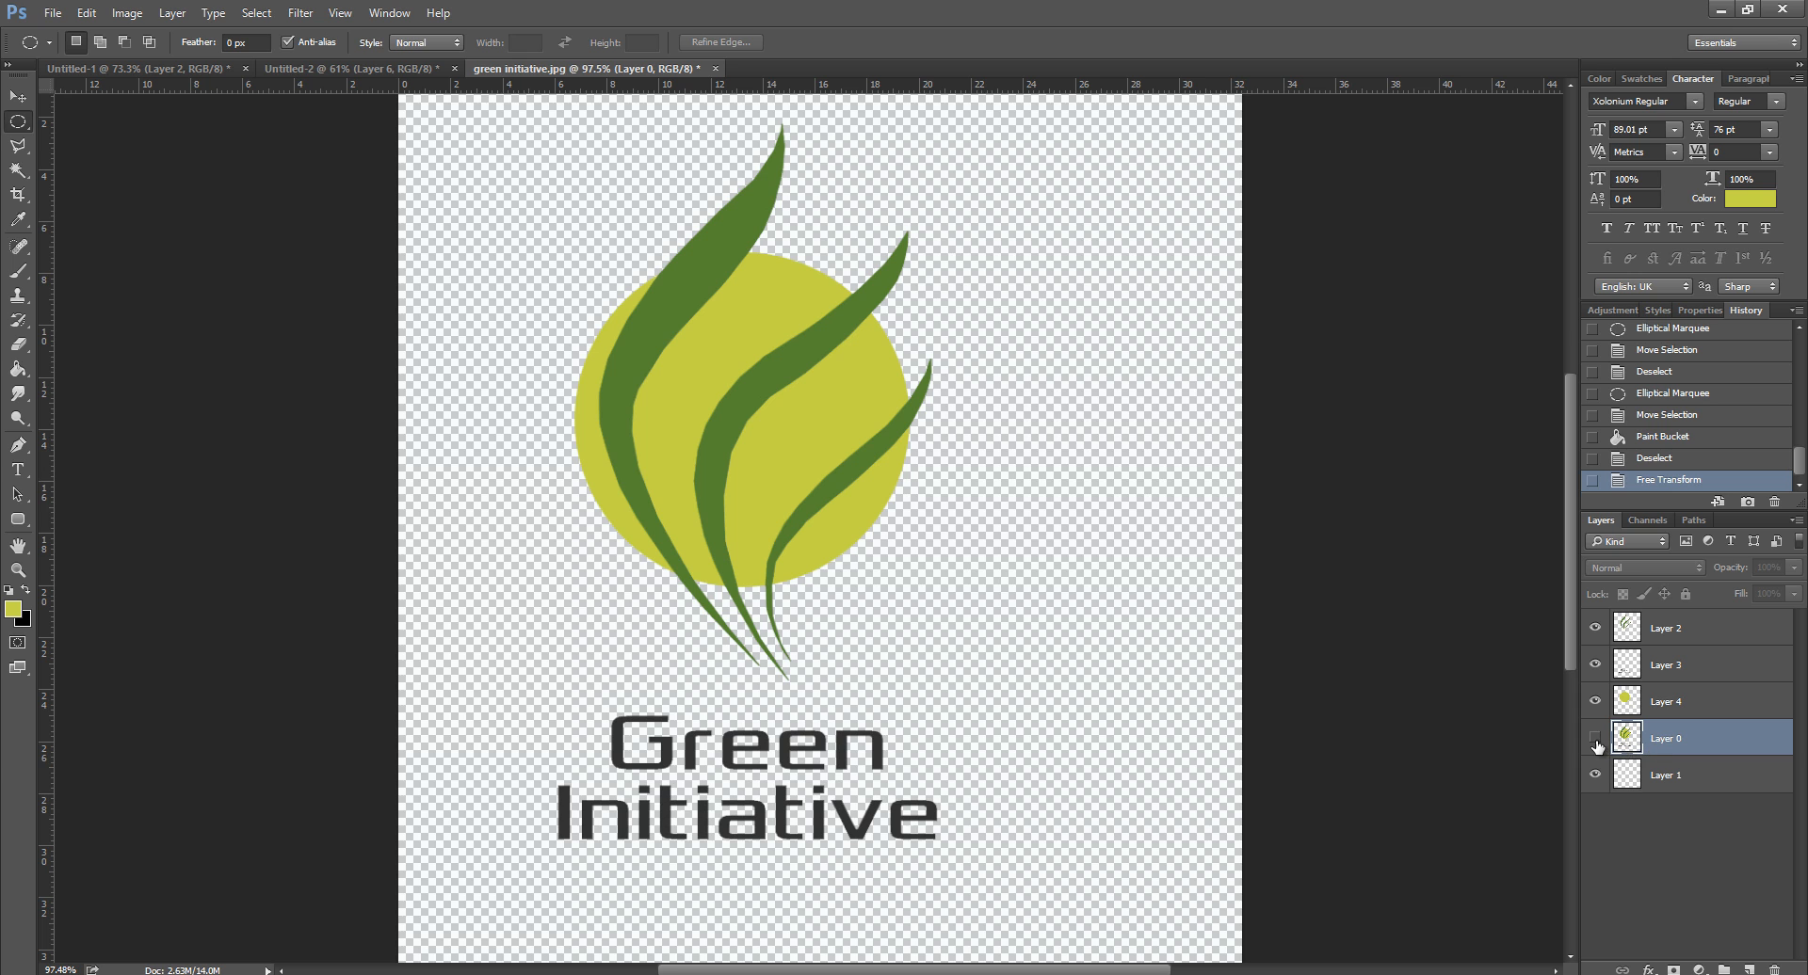
{"action": "left_click_drag", "start_coordinate": [1681, 733], "coordinate": [1772, 968]}
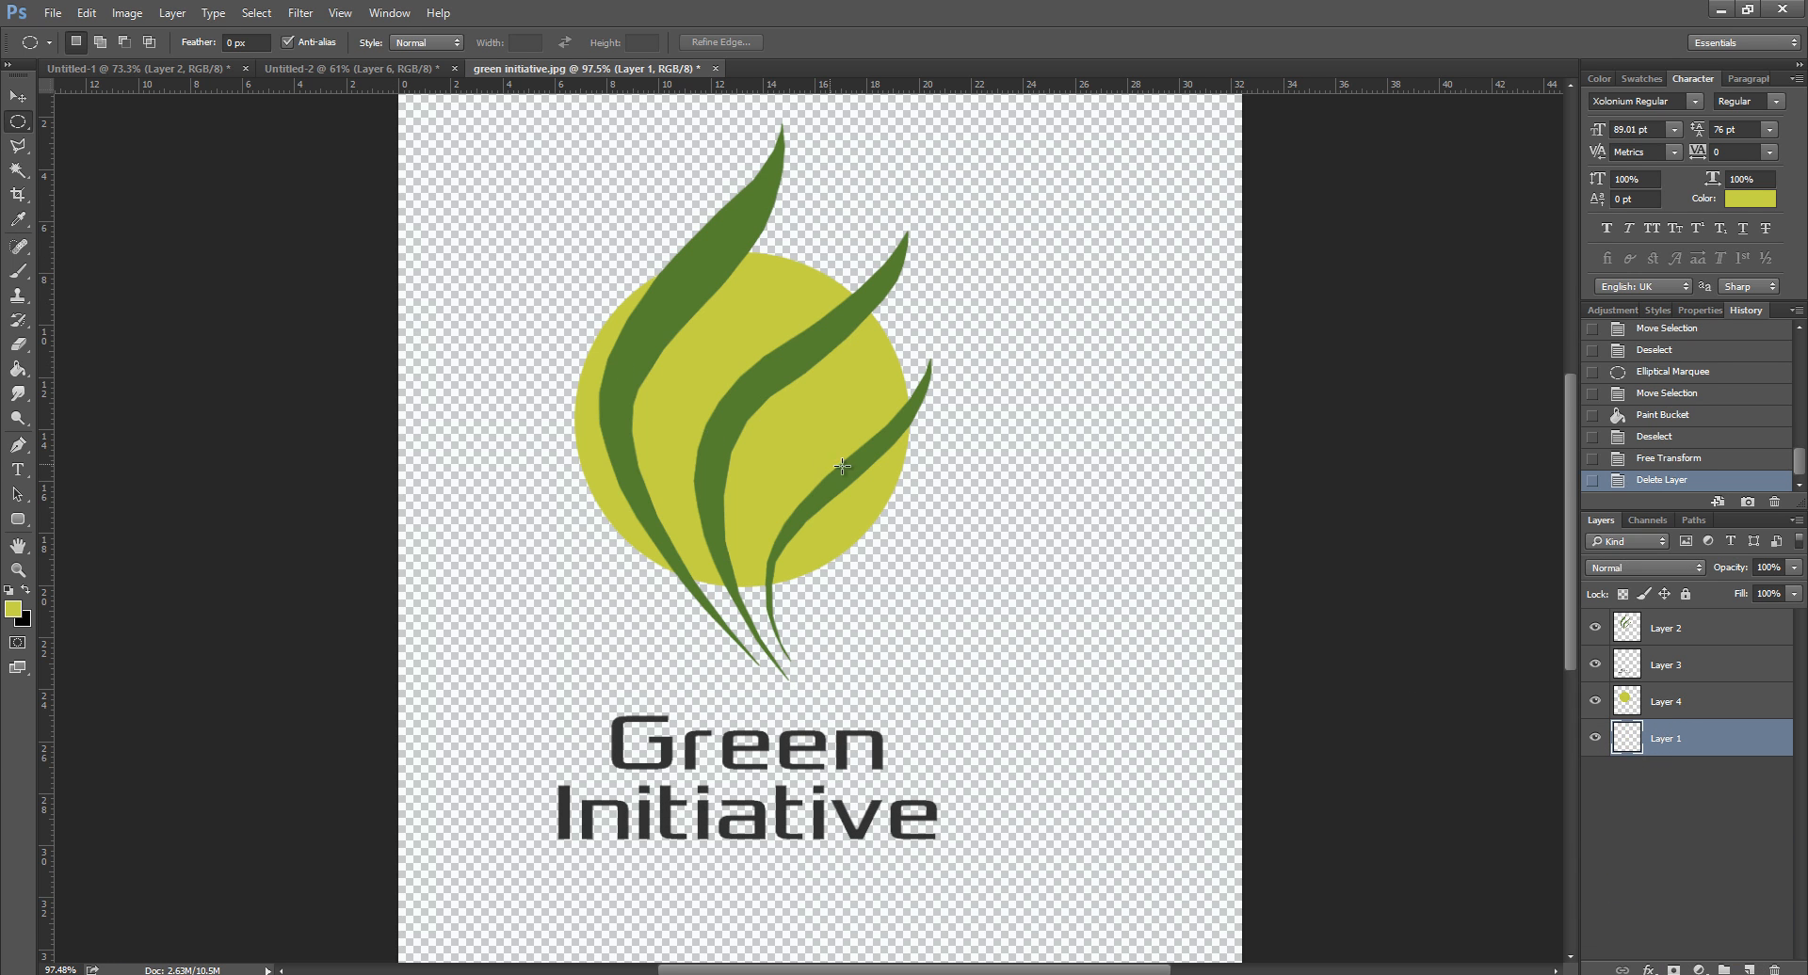
{"action": "scroll", "coordinate": [842, 466], "scroll_direction": "down", "scroll_amount": 1}
{"action": "scroll", "coordinate": [841, 466], "scroll_direction": "up", "scroll_amount": 1}
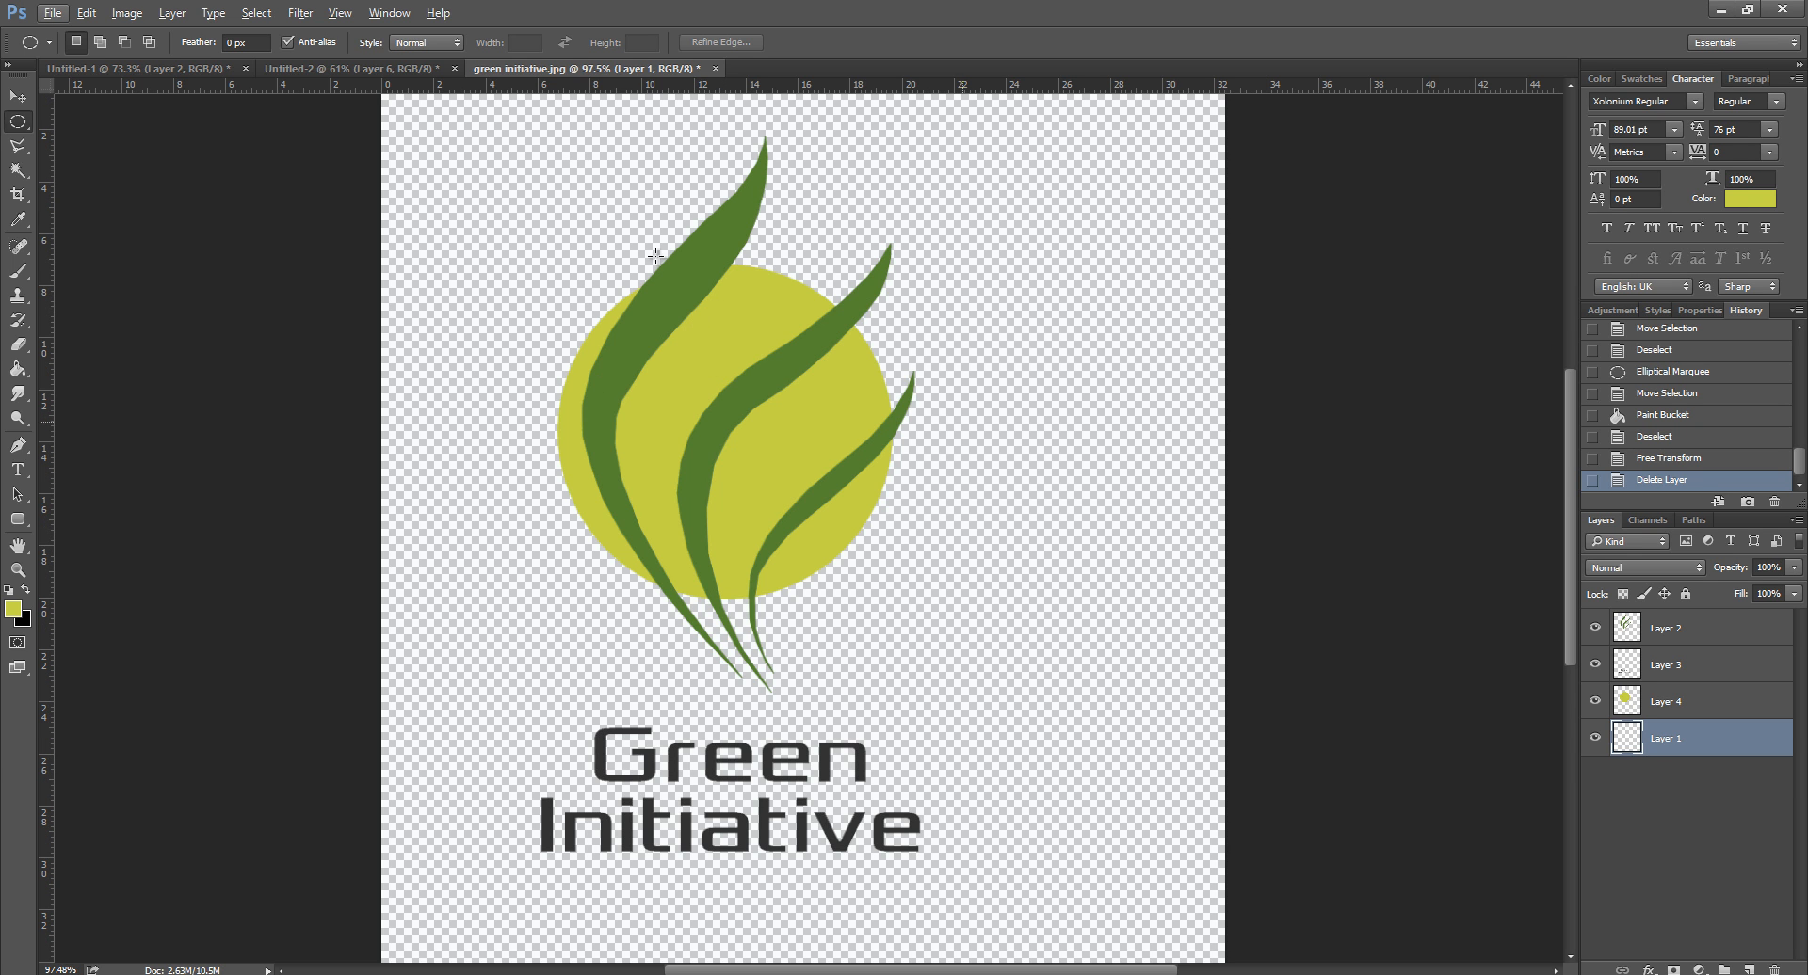
{"action": "scroll", "coordinate": [1039, 335], "scroll_direction": "up", "scroll_amount": 1}
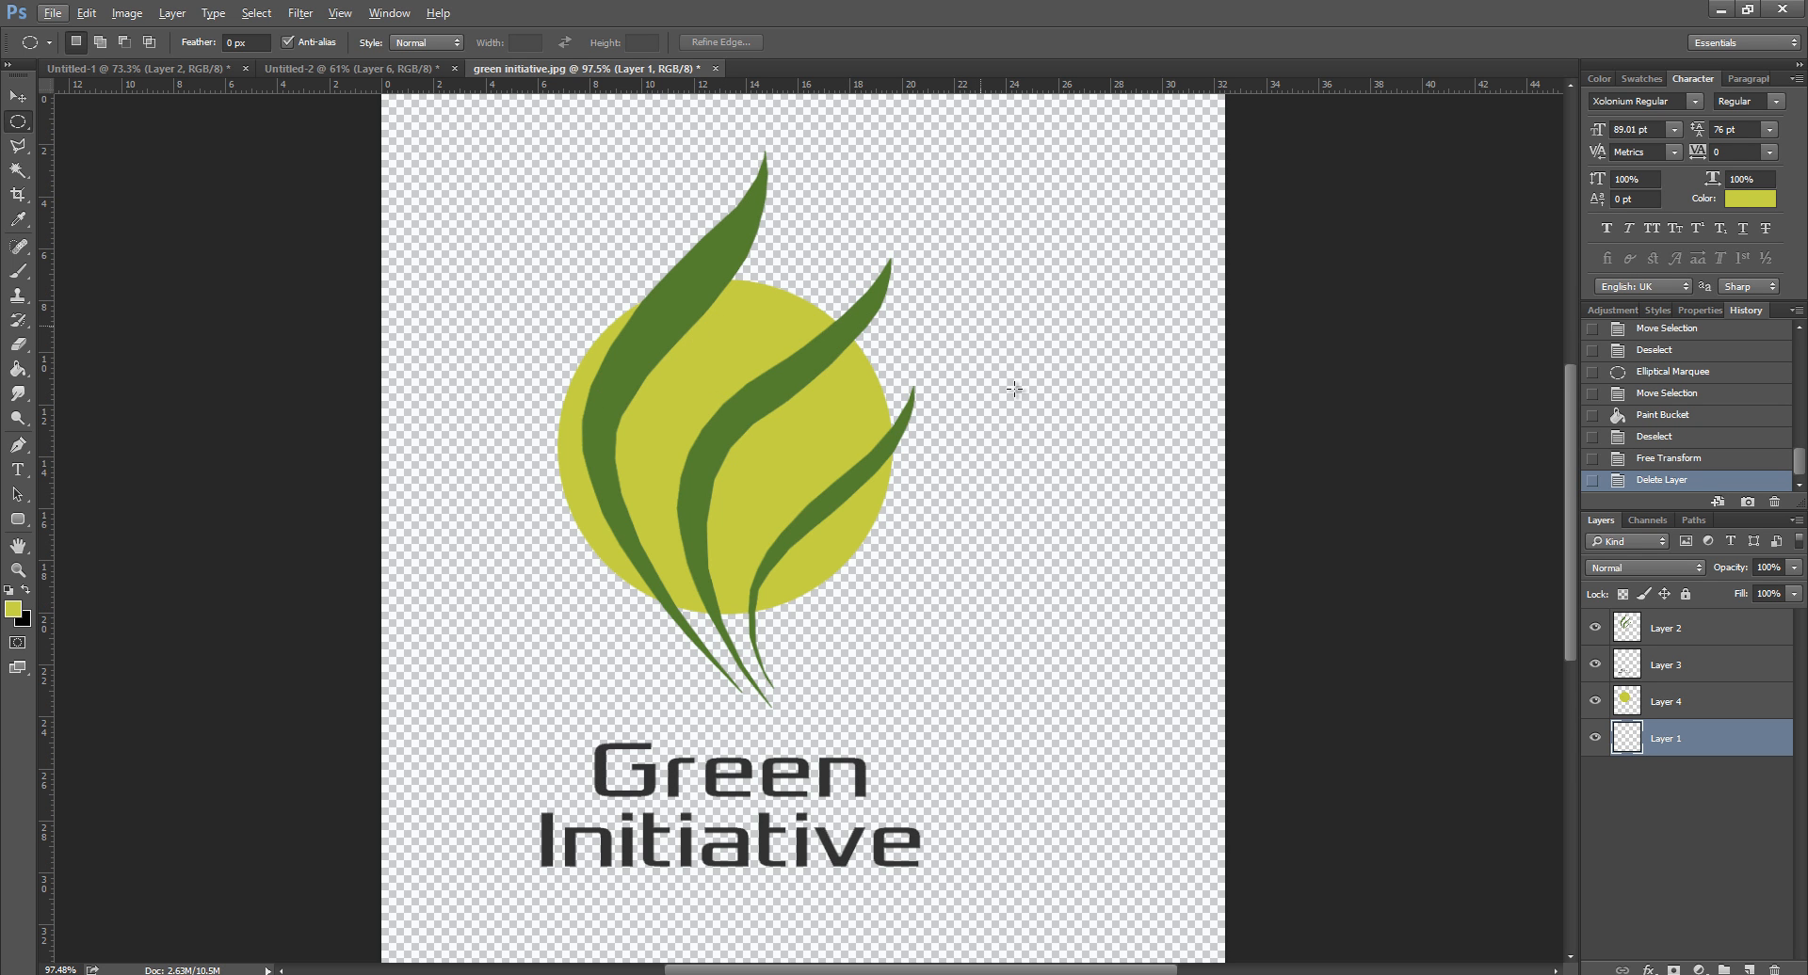
{"action": "scroll", "coordinate": [785, 527], "scroll_direction": "down", "scroll_amount": 1}
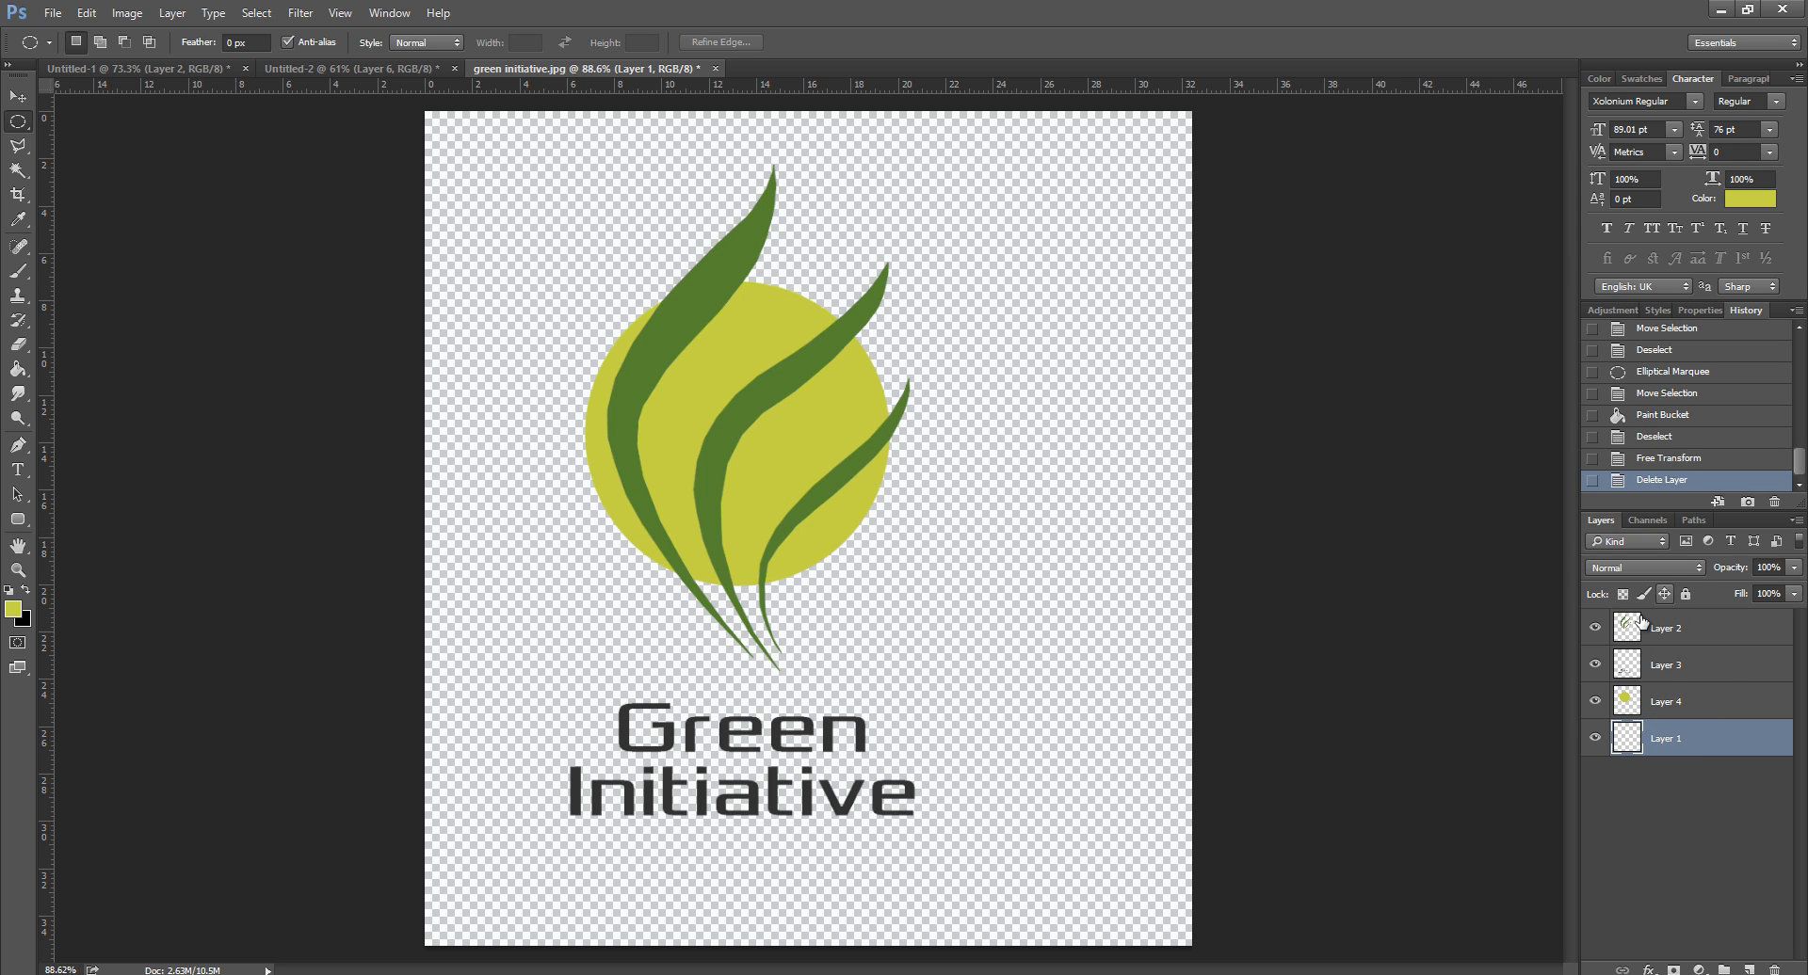
Step: Check the contents of Layers 1, 4 and 3 by toggling their visibility, and delete the empty Layer 1
{"action": "left_click", "coordinate": [1595, 740]}
{"action": "left_click", "coordinate": [1594, 740]}
{"action": "left_click", "coordinate": [1595, 741]}
{"action": "left_click", "coordinate": [1595, 741]}
{"action": "left_click", "coordinate": [1594, 740]}
{"action": "left_click", "coordinate": [1595, 740]}
{"action": "left_click", "coordinate": [1595, 701]}
{"action": "left_click", "coordinate": [1595, 701]}
{"action": "left_click", "coordinate": [1595, 666]}
{"action": "left_click", "coordinate": [1595, 666]}
{"action": "left_click_drag", "start_coordinate": [1621, 749], "coordinate": [1774, 970]}
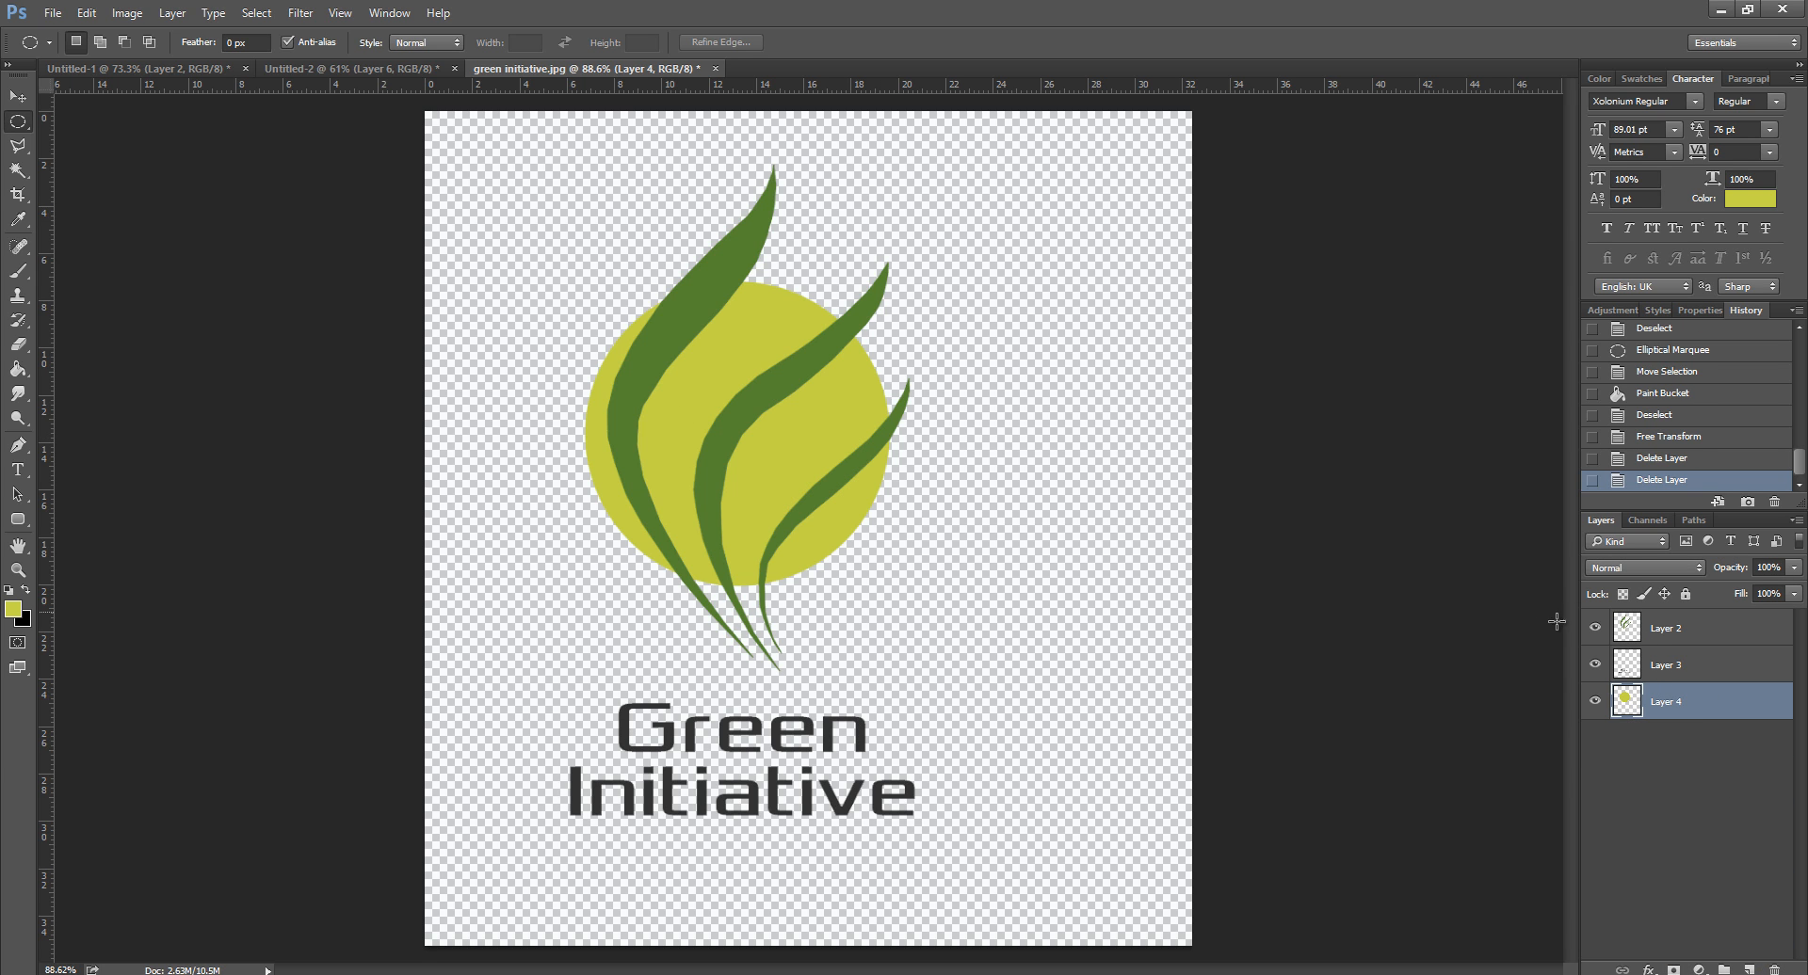
Step: Rename Layer 4 as "green circle" and Layer 3 as "logo text green"
{"action": "double_click", "coordinate": [1671, 702]}
{"action": "key", "text": "BackSpace"}
{"action": "key", "text": "Return"}
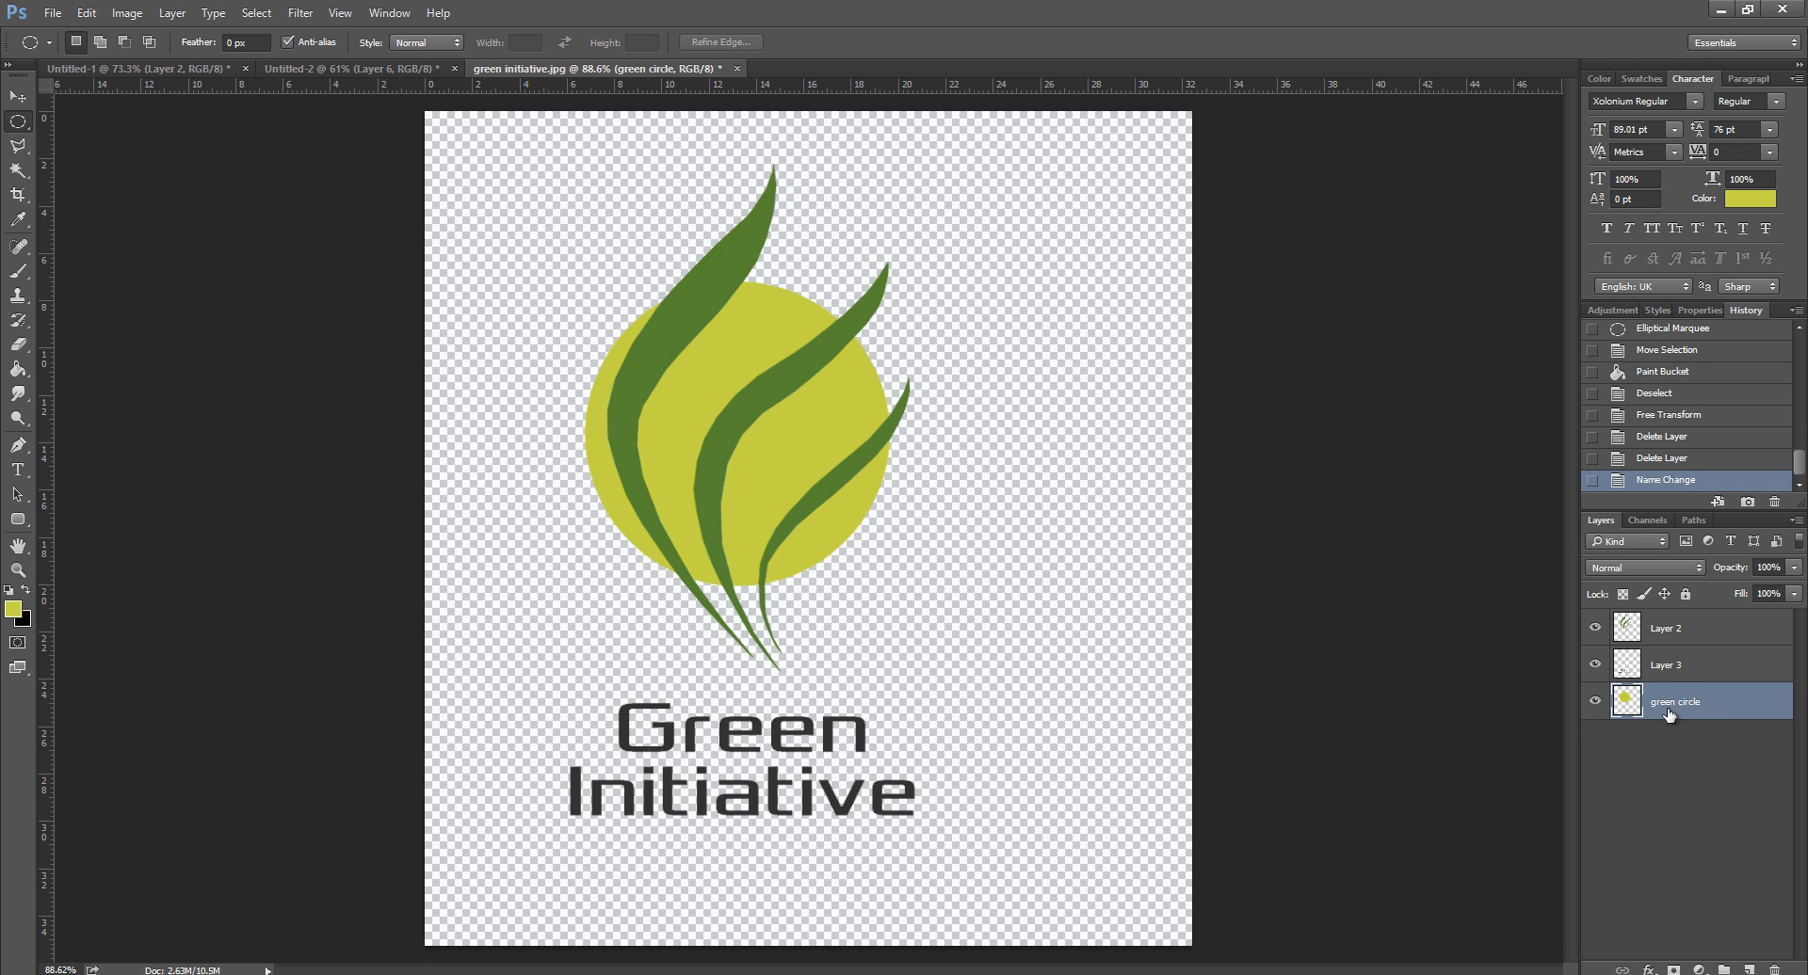
{"action": "double_click", "coordinate": [1670, 666]}
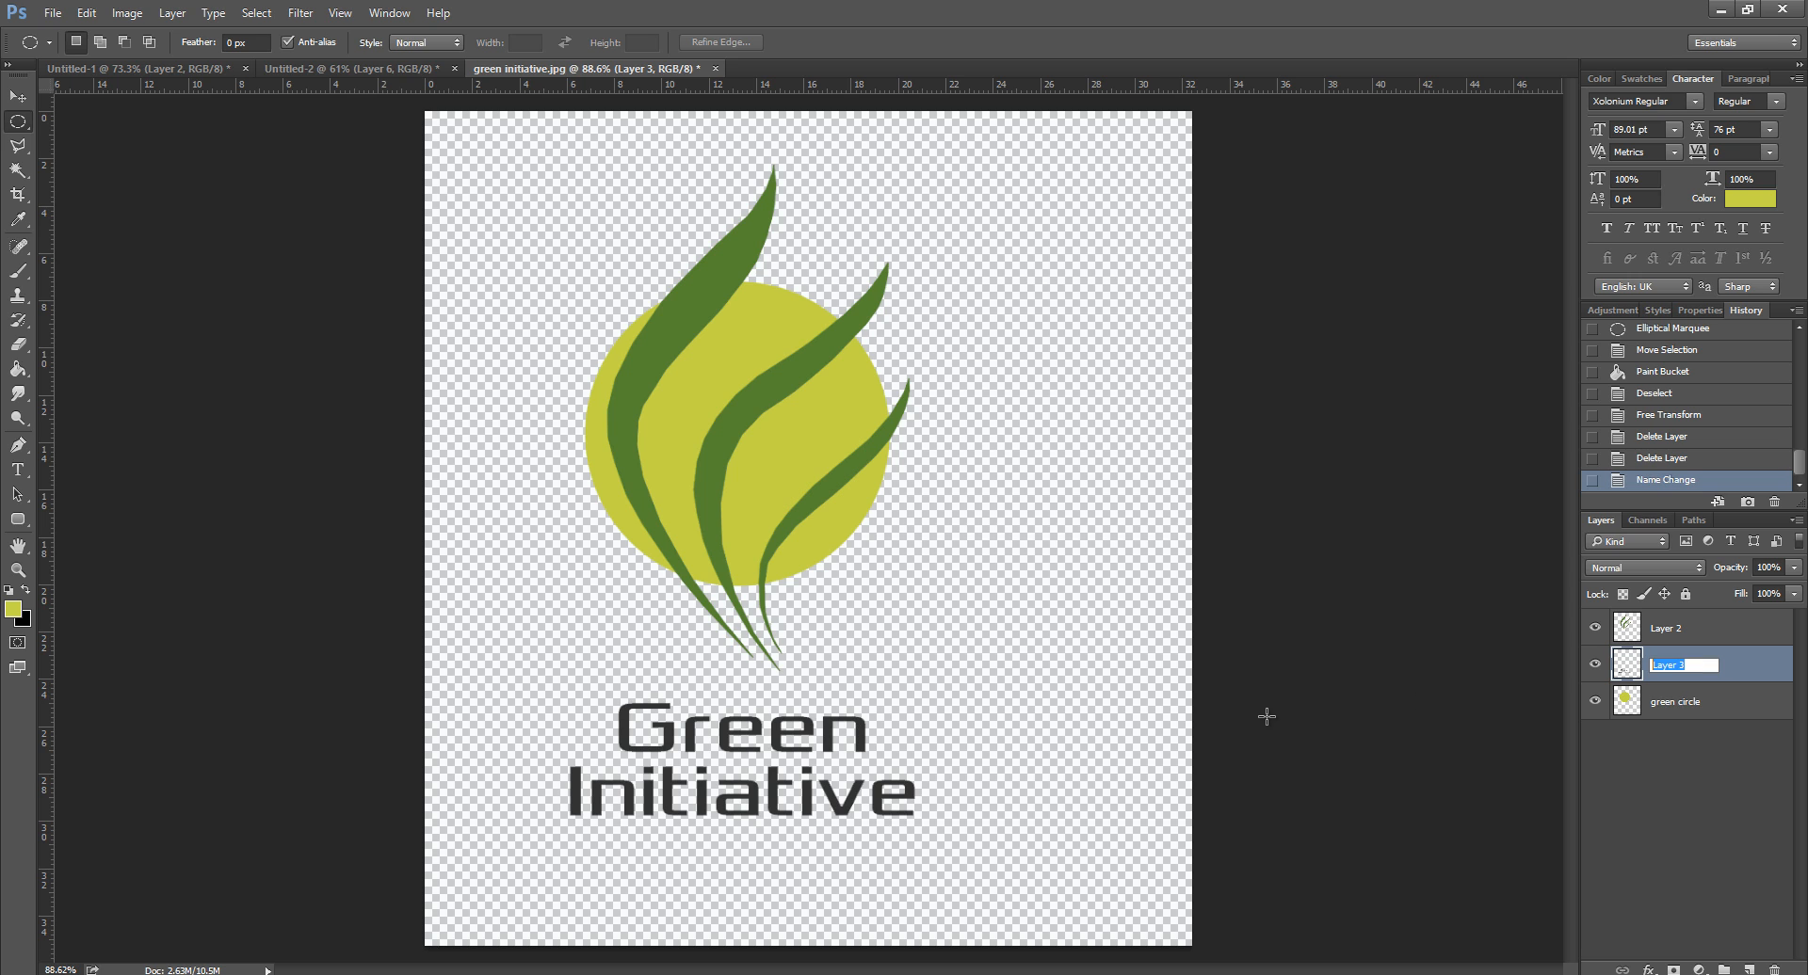
{"action": "type", "text": "log"}
{"action": "type", "text": "een"}
{"action": "key", "text": "Return"}
Step: Select the word Green with the Rectangular Marquee, cut it and paste it in place on its own layer
{"action": "right_click", "coordinate": [26, 122]}
{"action": "left_click", "coordinate": [94, 119]}
{"action": "left_click_drag", "start_coordinate": [604, 665], "coordinate": [895, 757]}
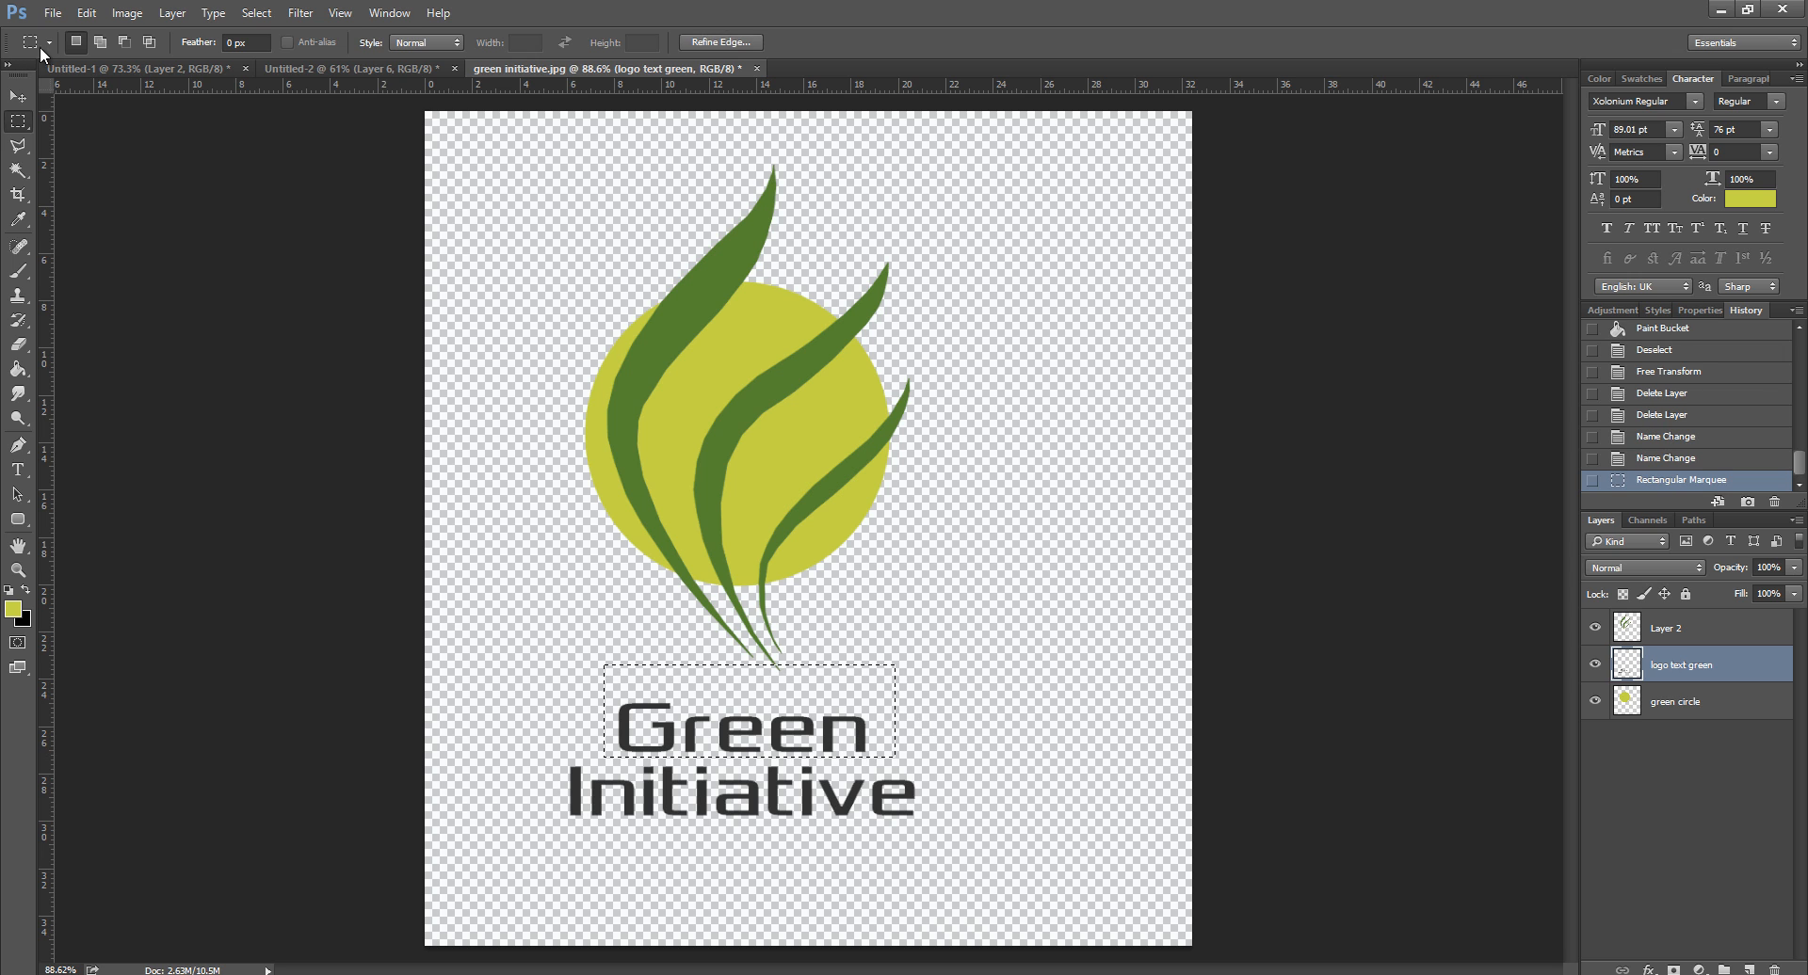
{"action": "left_click", "coordinate": [17, 96]}
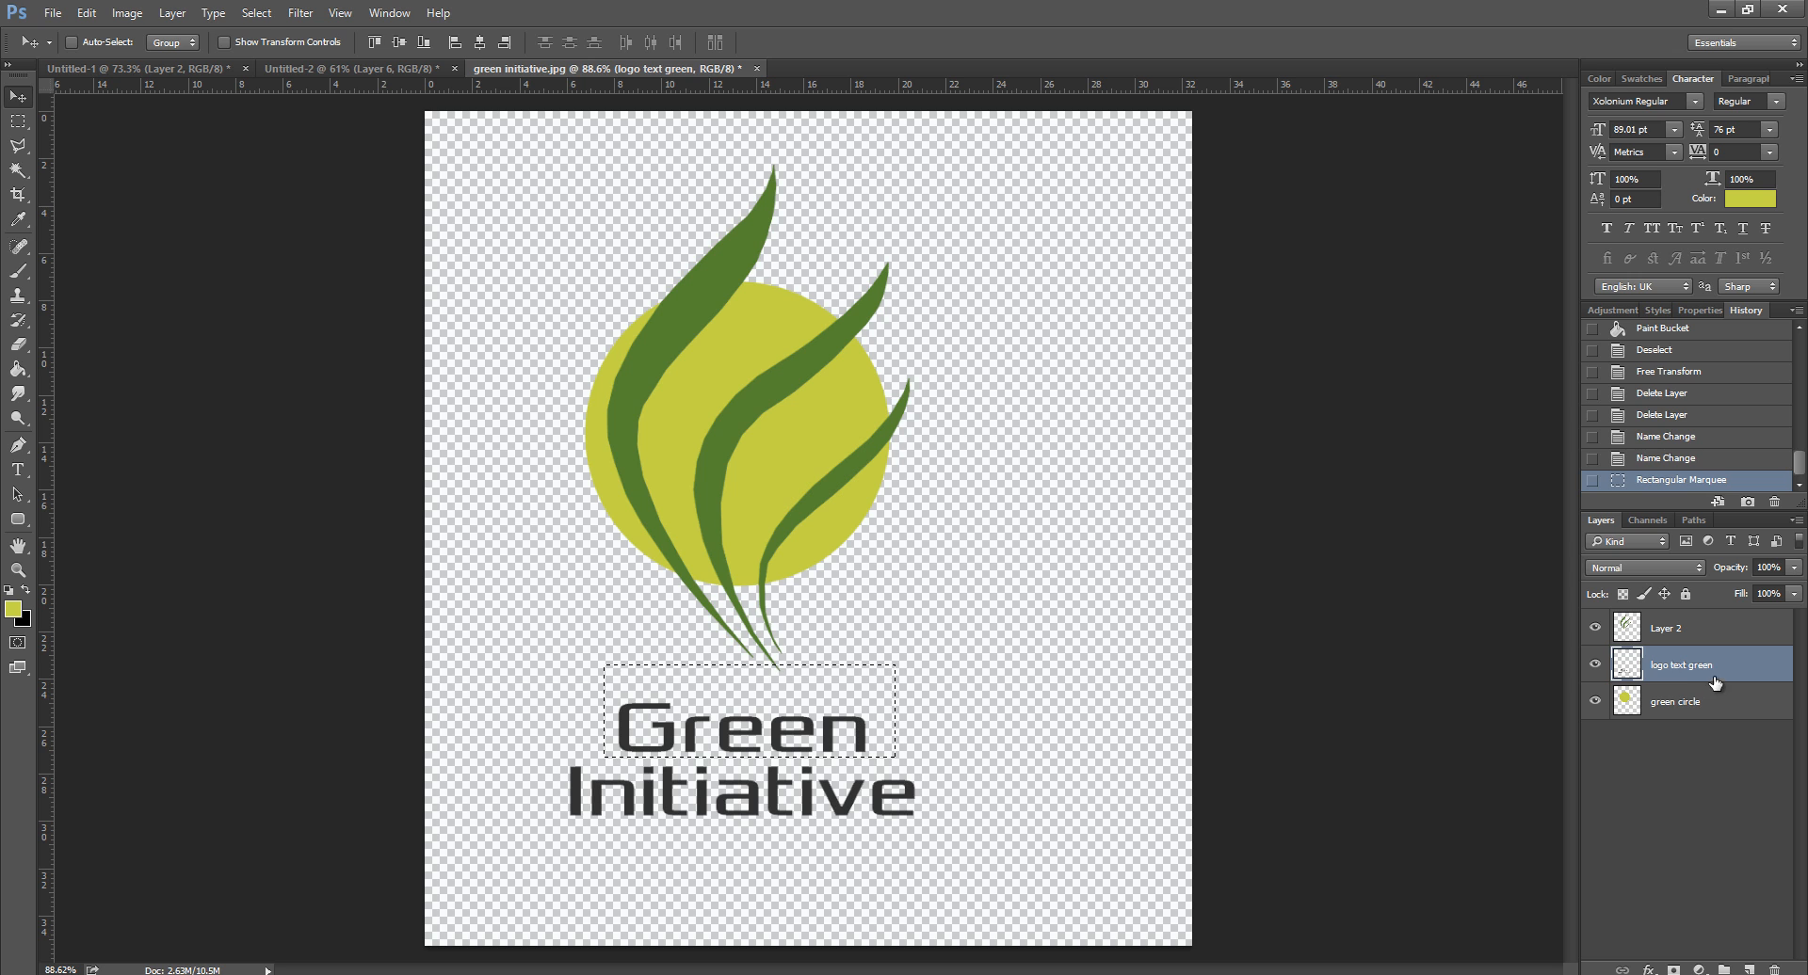
{"action": "left_click", "coordinate": [18, 120]}
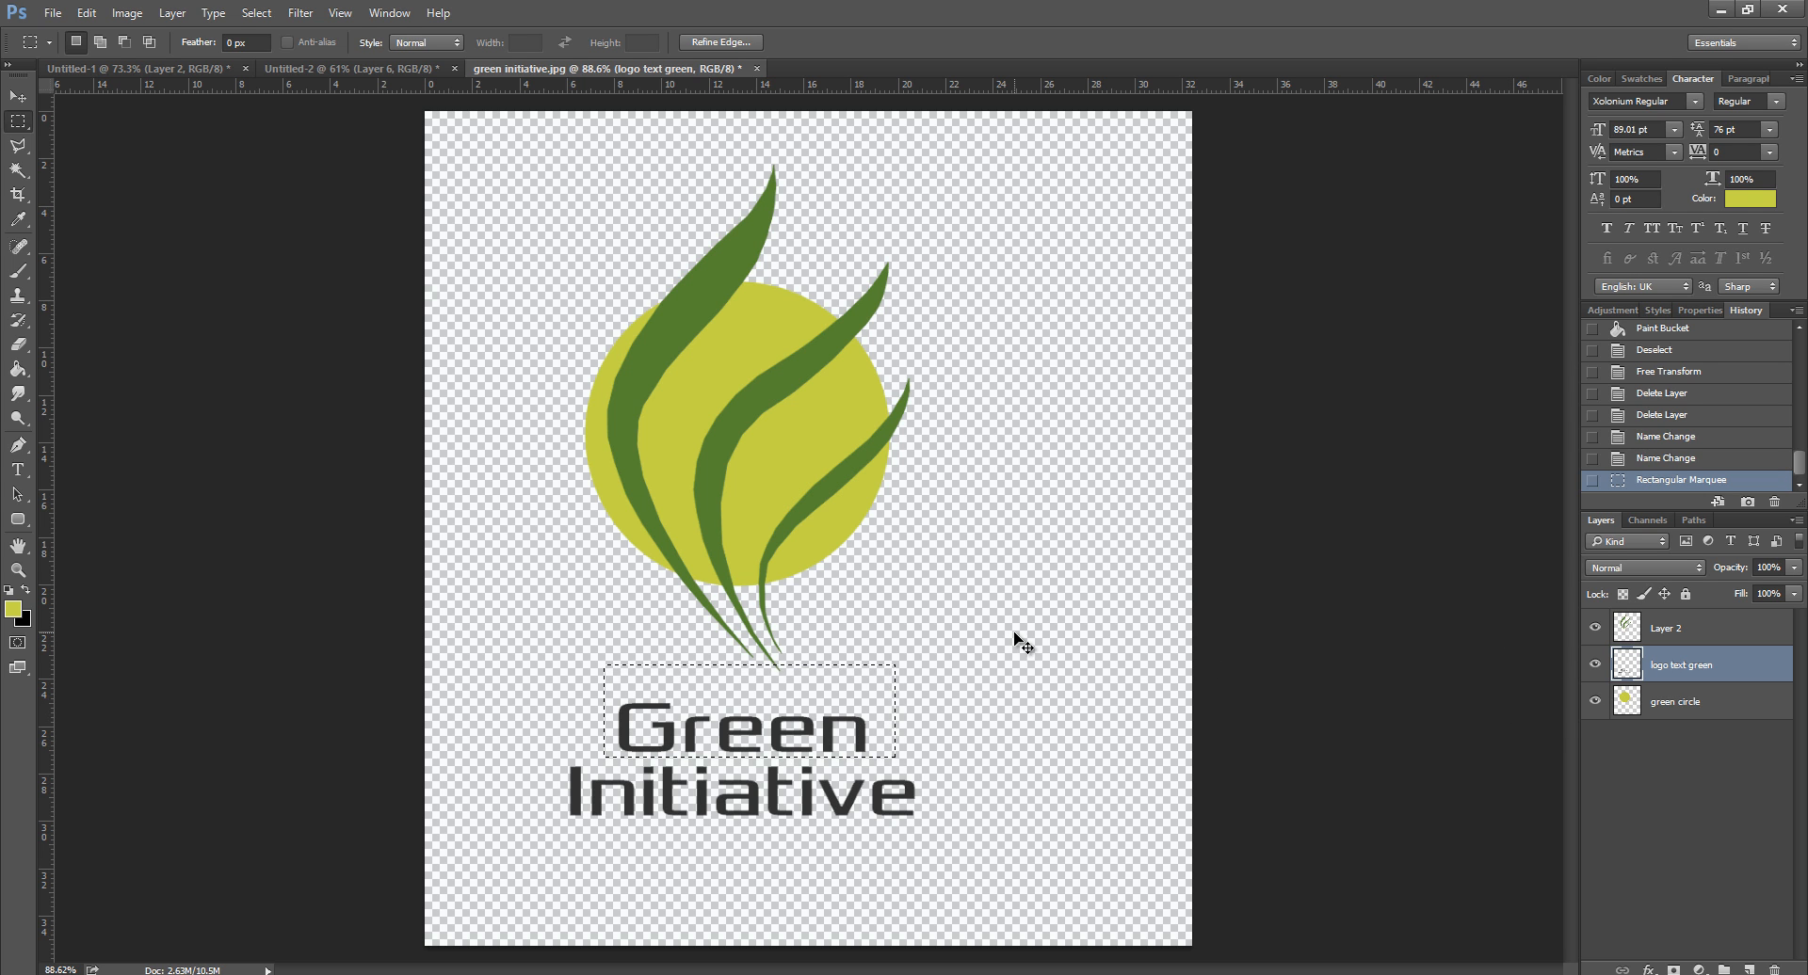
{"action": "key", "text": "ctrl+x"}
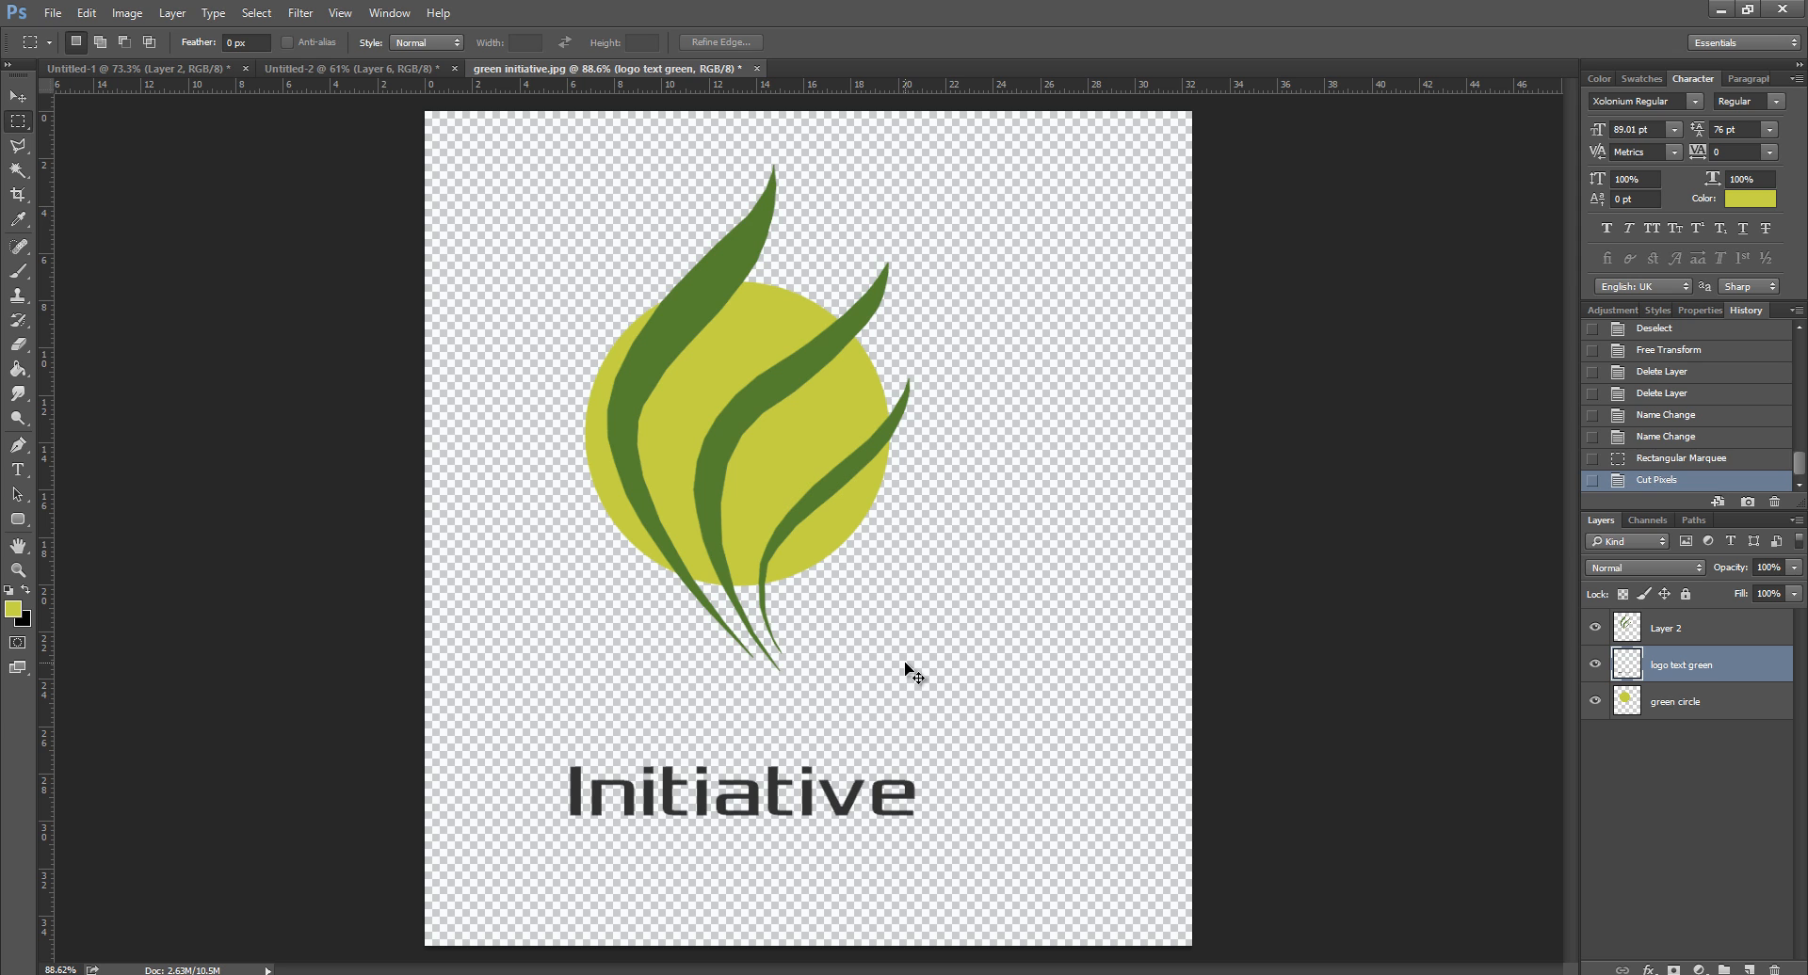
{"action": "key", "text": "ctrl+shift+v"}
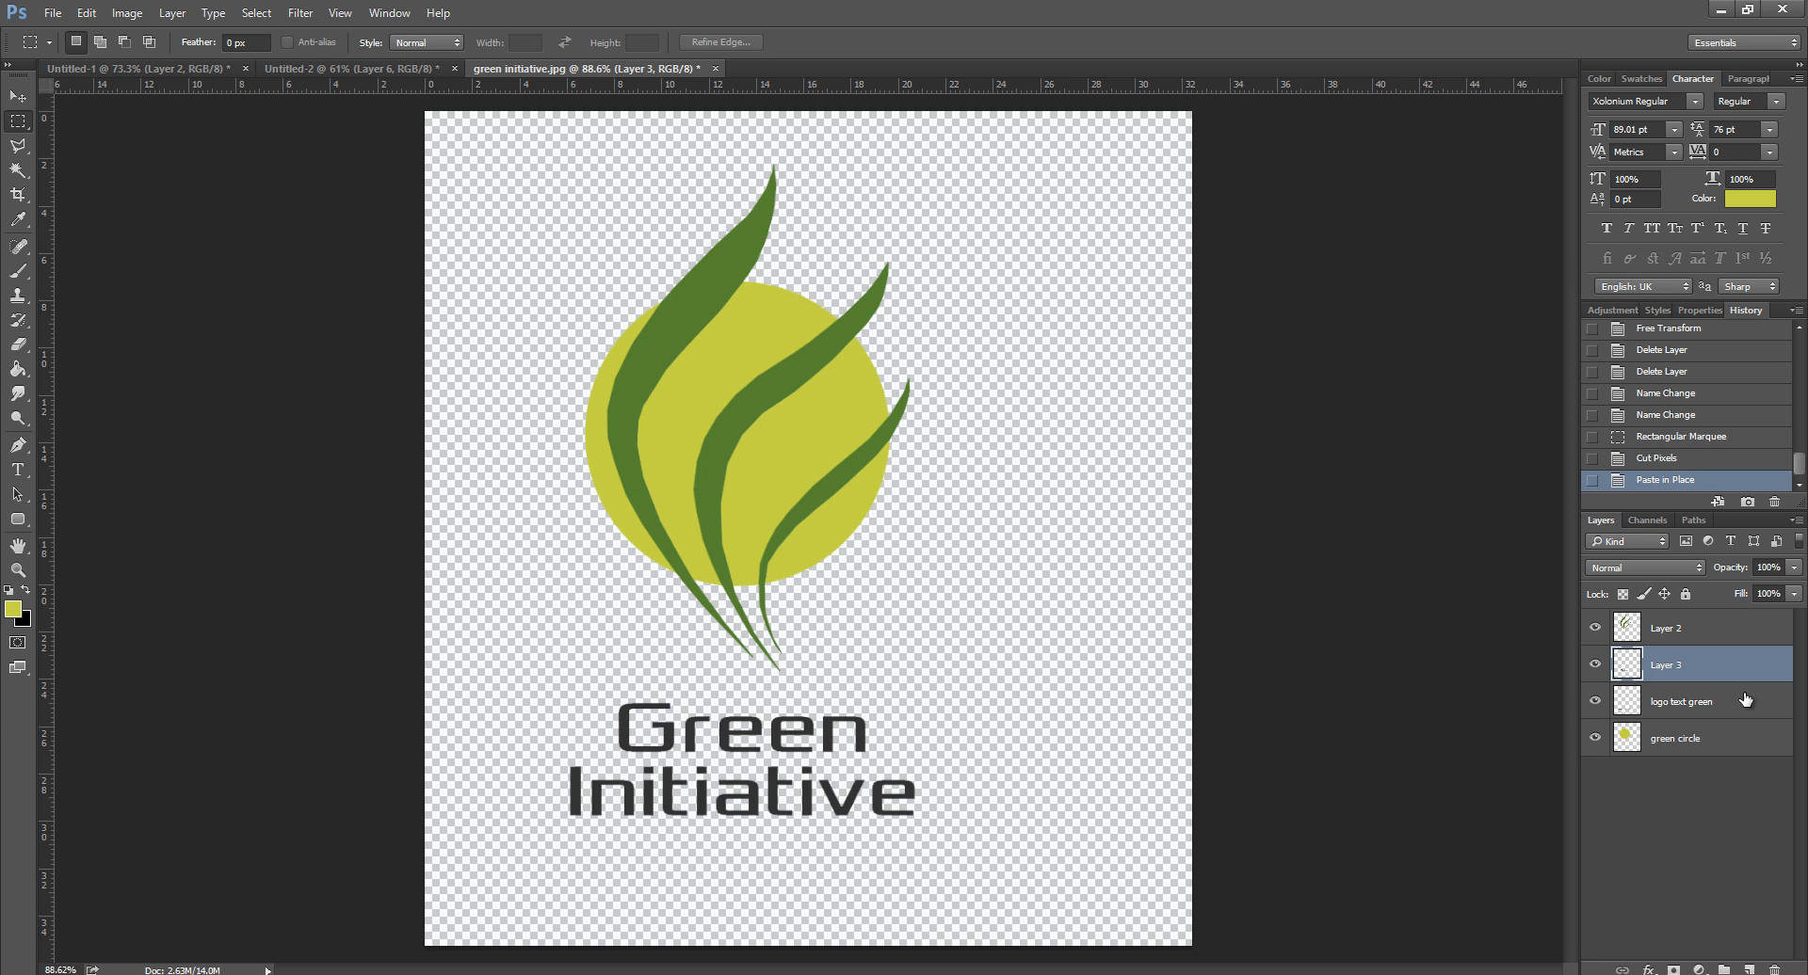
Step: Rename the layer holding the word Green as "logo text green" and the one holding Initiative as "logo text initiative"
{"action": "double_click", "coordinate": [1680, 665]}
{"action": "key", "text": "BackSpace"}
{"action": "type", "text": "logo text green"}
{"action": "key", "text": "Return"}
{"action": "double_click", "coordinate": [1671, 703]}
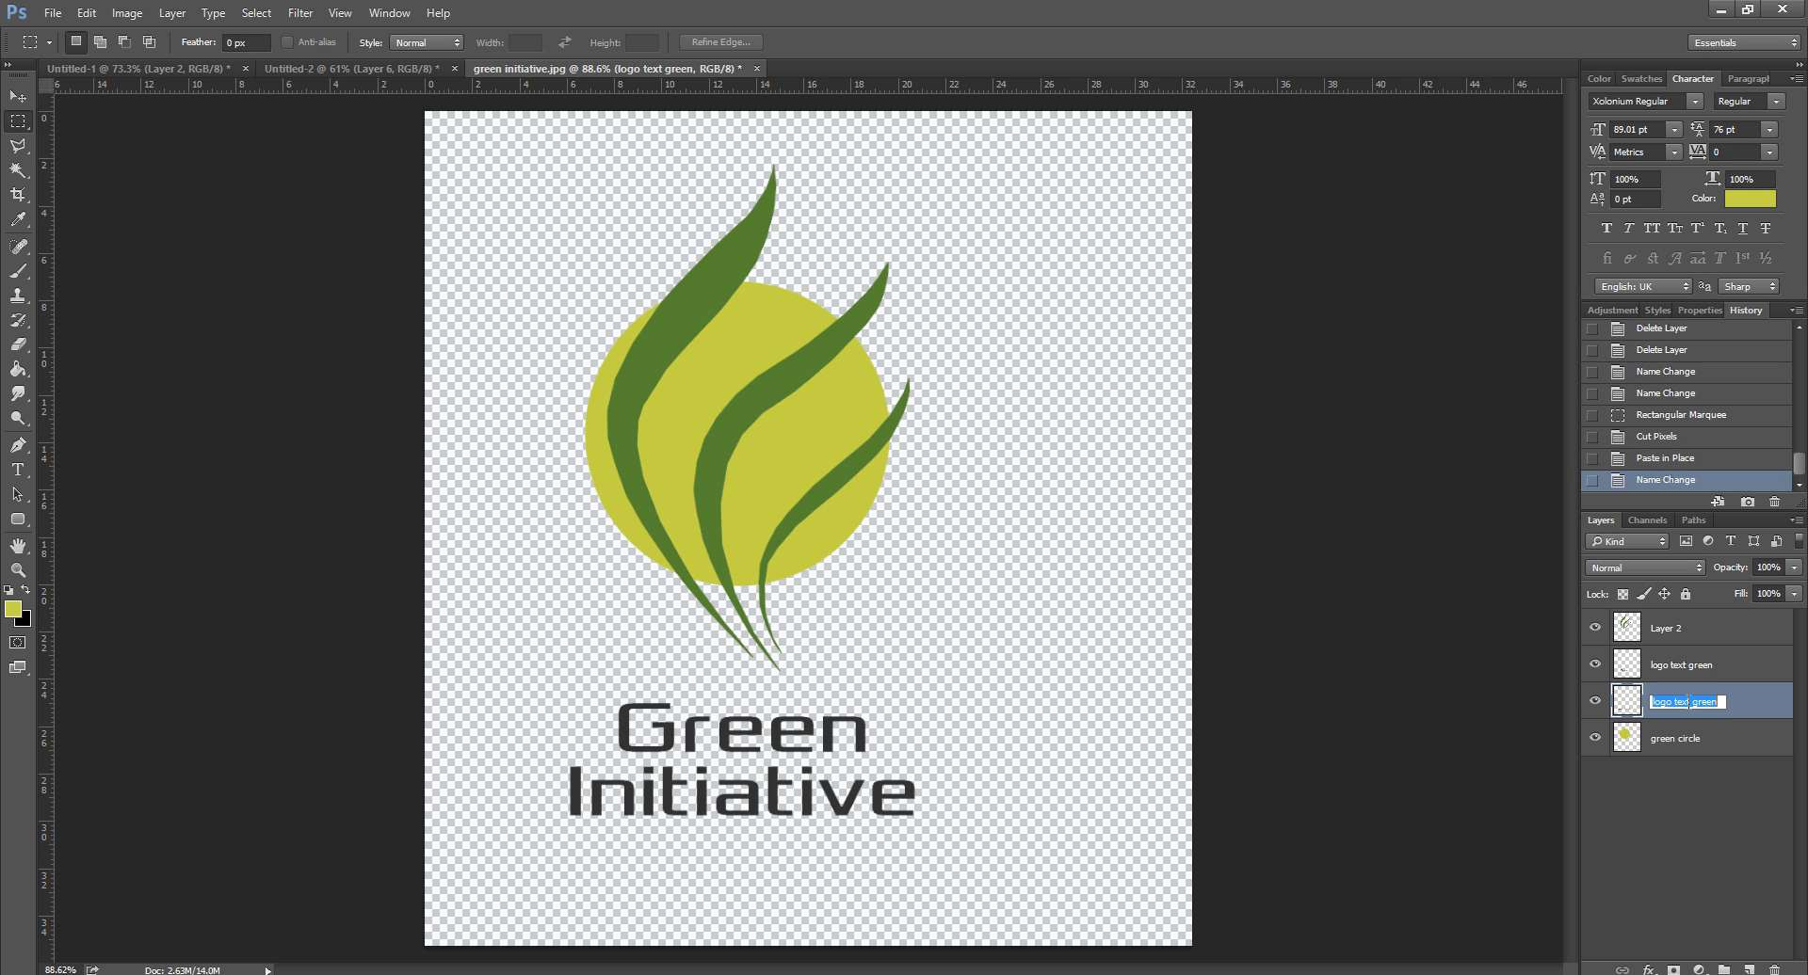
{"action": "type", "text": "logo text"}
{"action": "key", "text": "Return"}
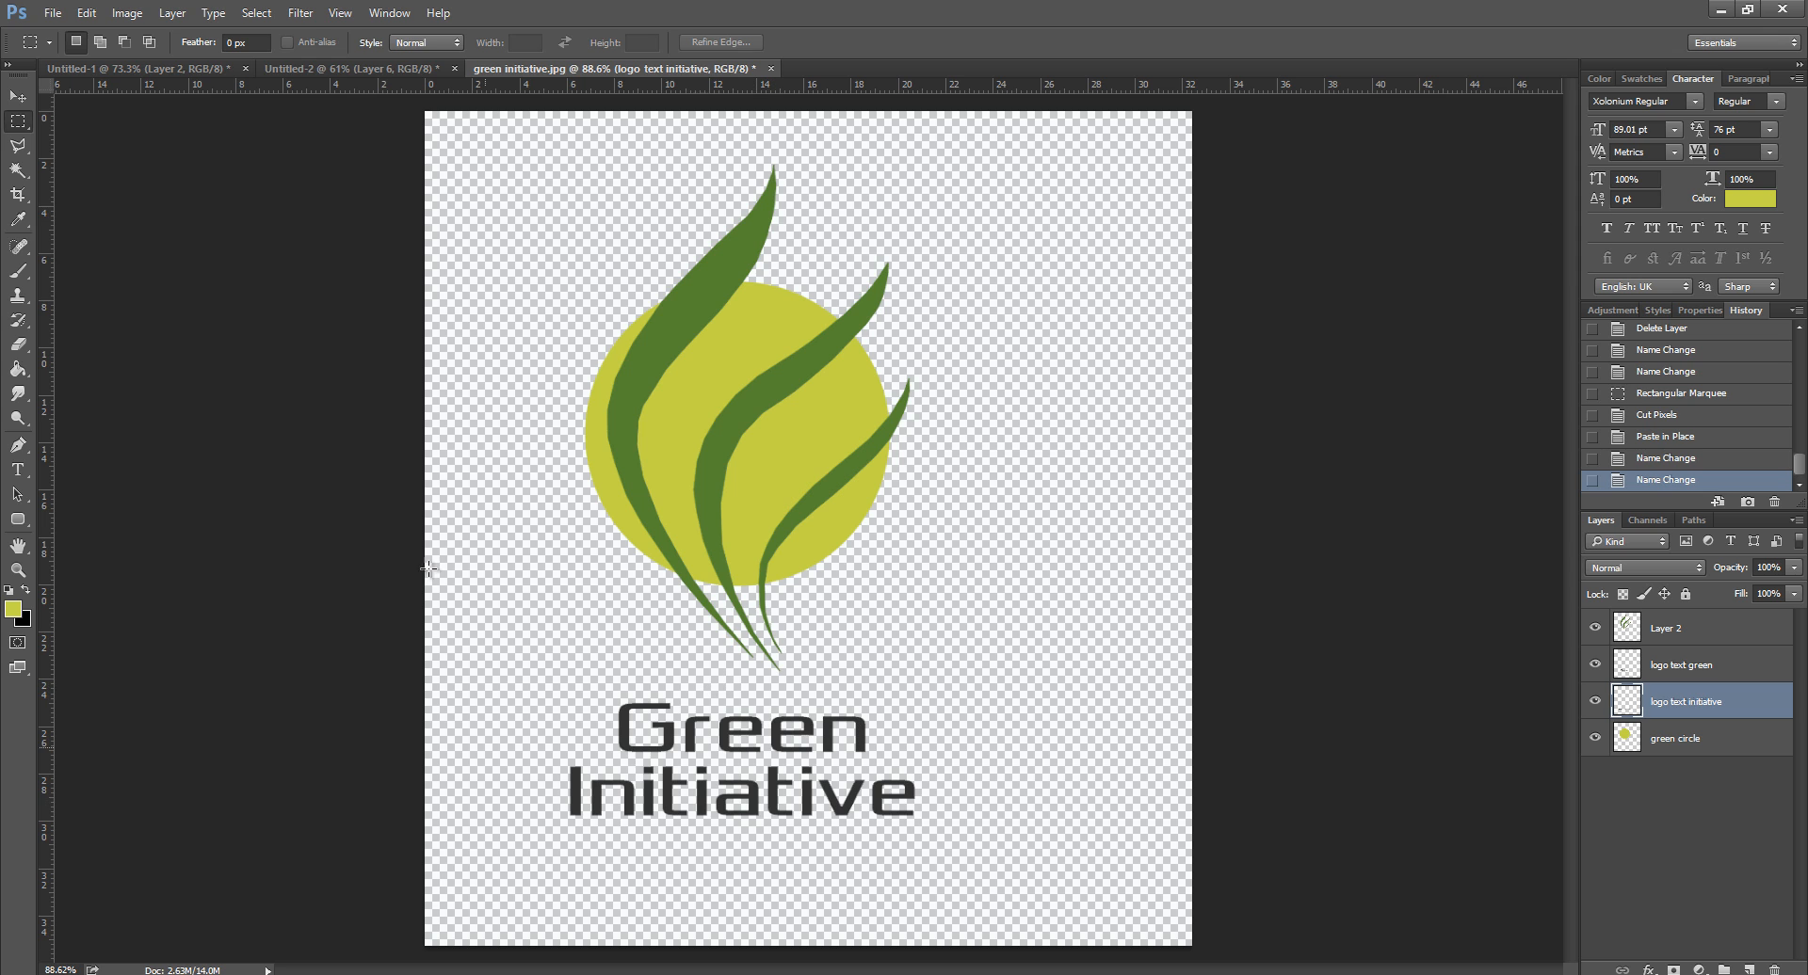
Step: Review the separated layers by selecting Layer 2, logo text initiative and green circle in turn
{"action": "left_click_drag", "start_coordinate": [28, 120], "coordinate": [101, 121]}
{"action": "left_click", "coordinate": [1656, 629]}
{"action": "left_click", "coordinate": [1659, 702]}
{"action": "left_click", "coordinate": [1682, 740]}
{"action": "scroll", "coordinate": [776, 401], "scroll_direction": "down", "scroll_amount": 1, "text": "alt"}
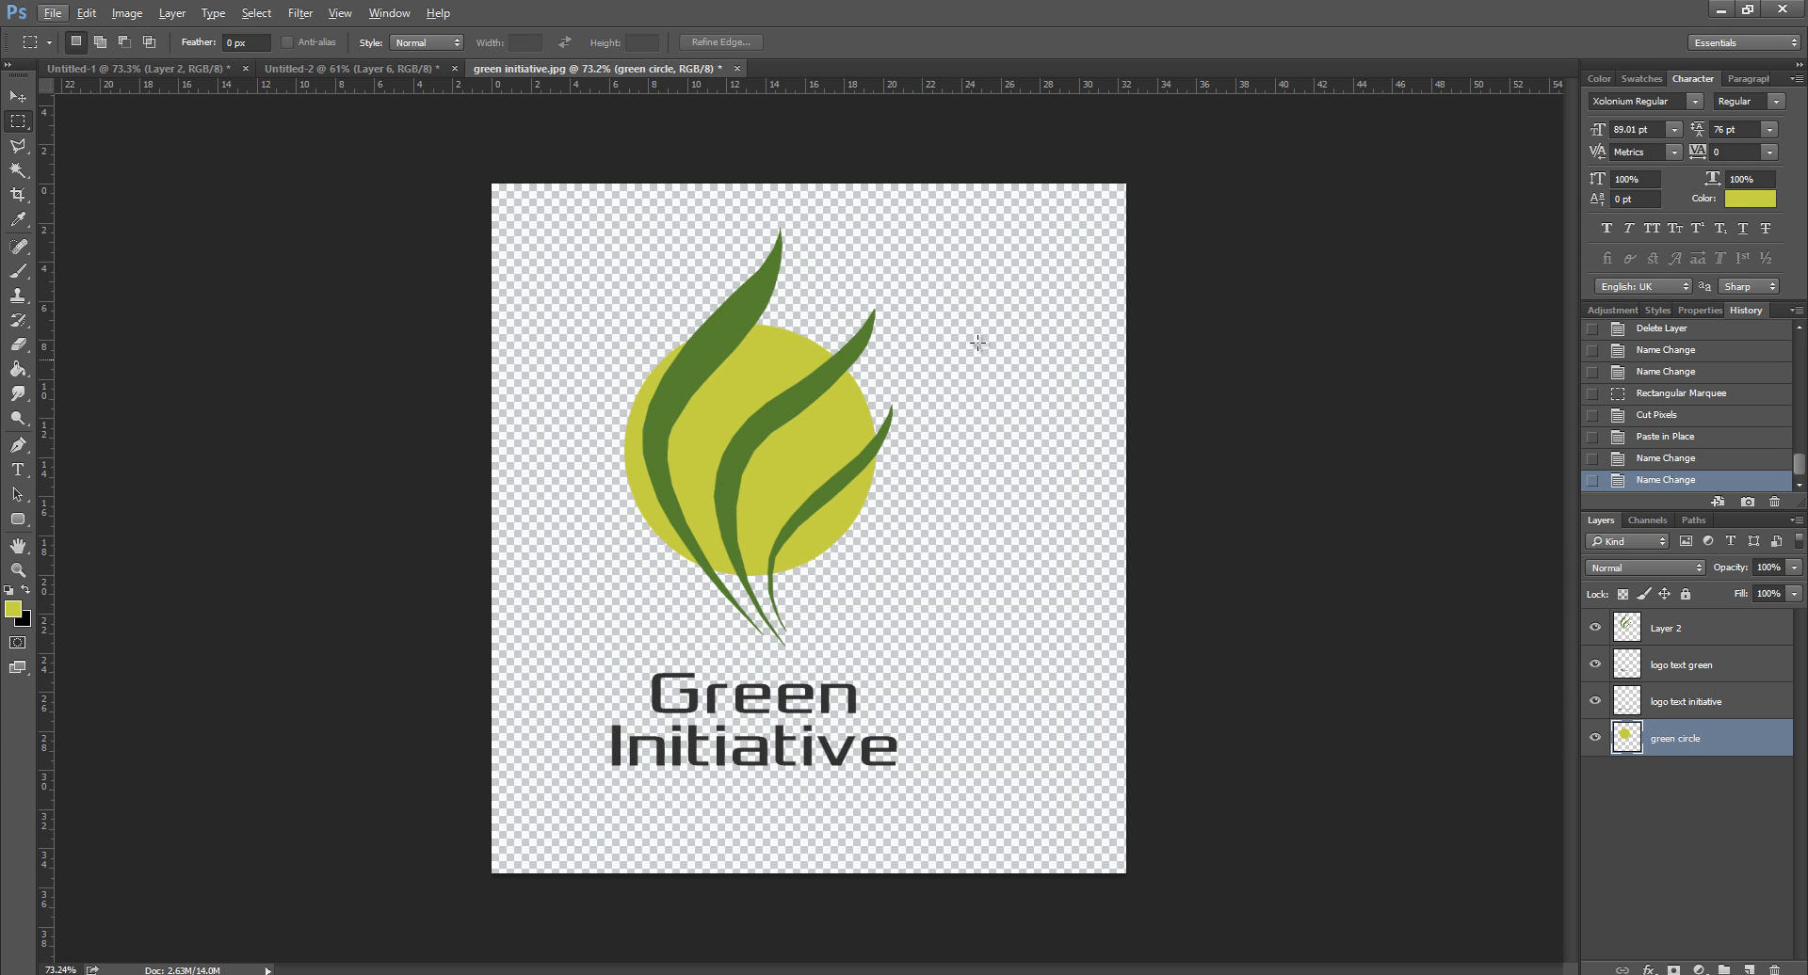
{"action": "scroll", "coordinate": [848, 406], "scroll_direction": "up", "scroll_amount": 1, "text": "alt"}
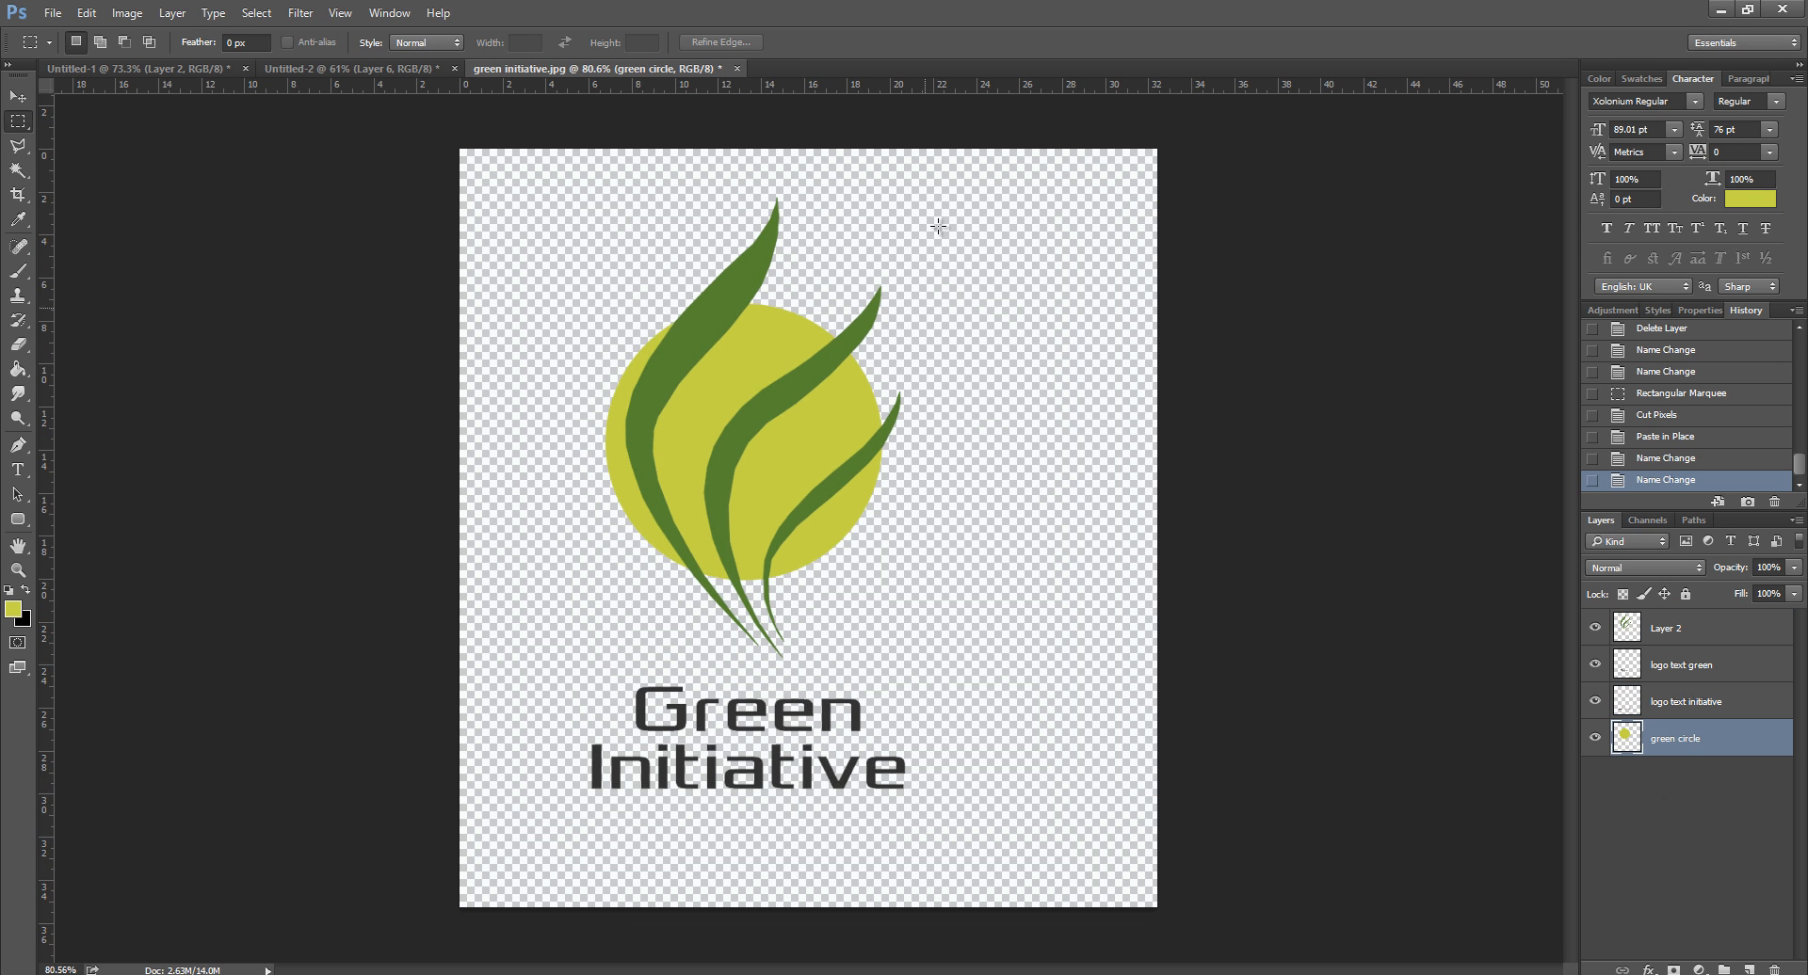
Step: Crop the canvas closely around the Green Initiative logo and text with the Crop tool
{"action": "left_click", "coordinate": [18, 194]}
{"action": "left_click_drag", "start_coordinate": [460, 151], "coordinate": [485, 177]}
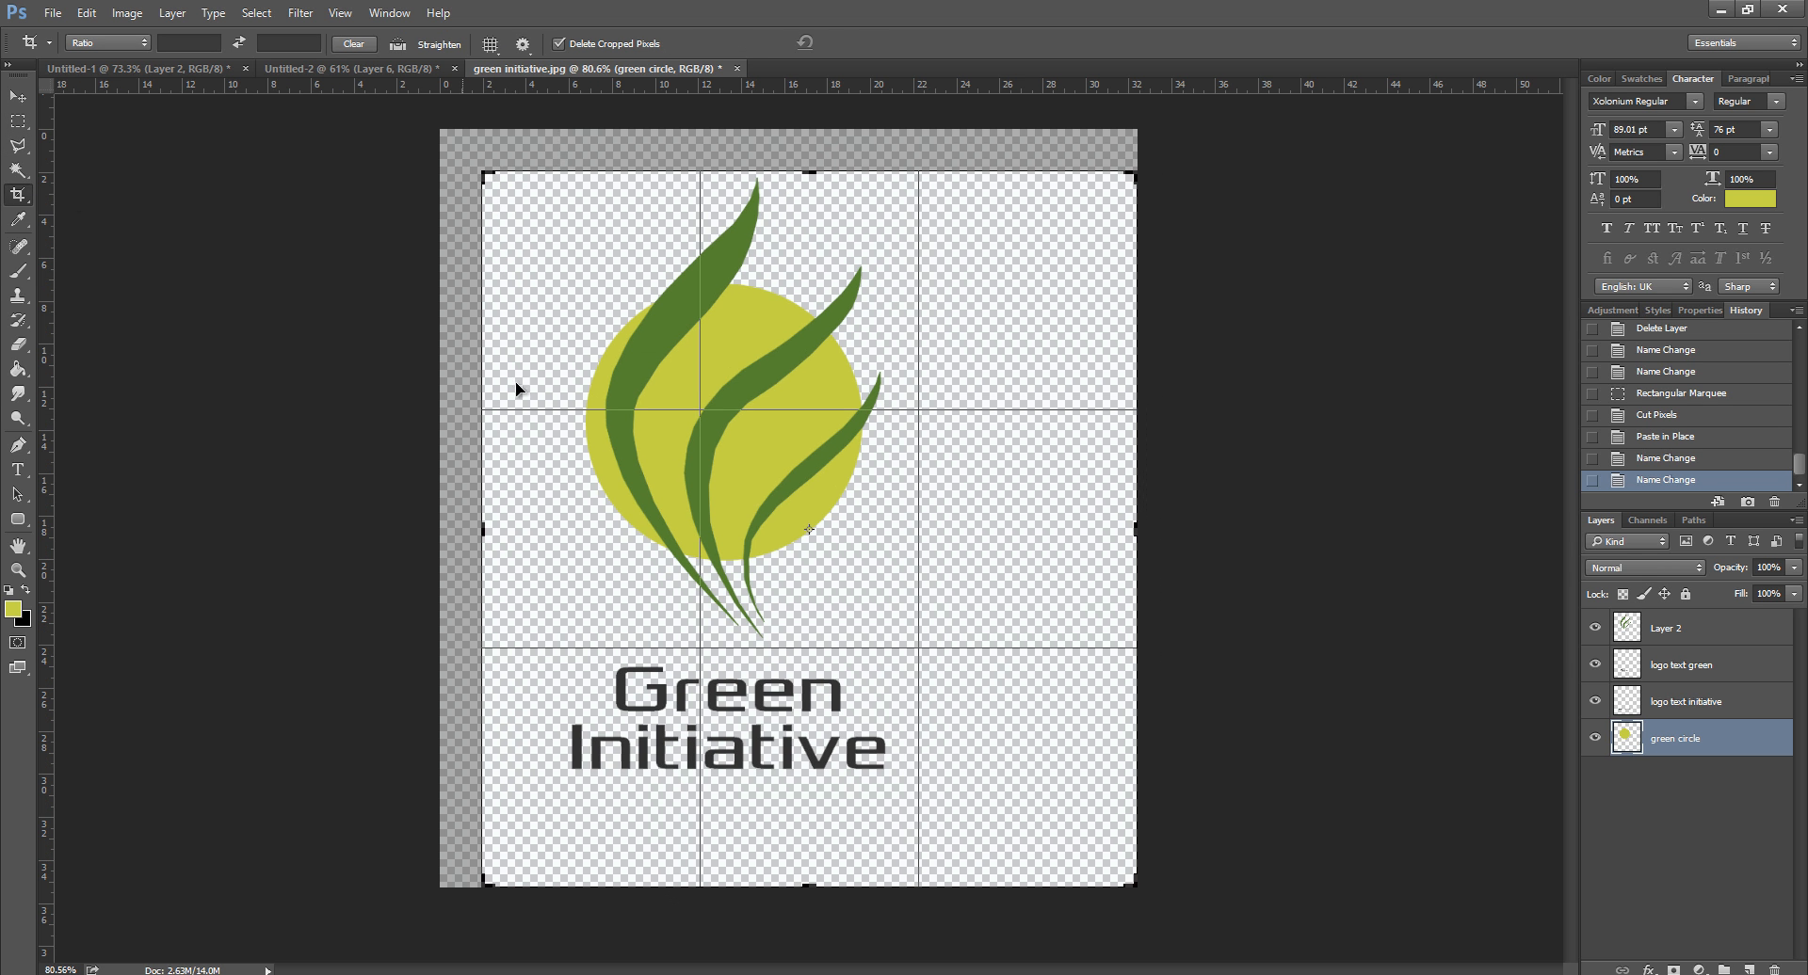
{"action": "left_click_drag", "start_coordinate": [817, 888], "coordinate": [811, 848]}
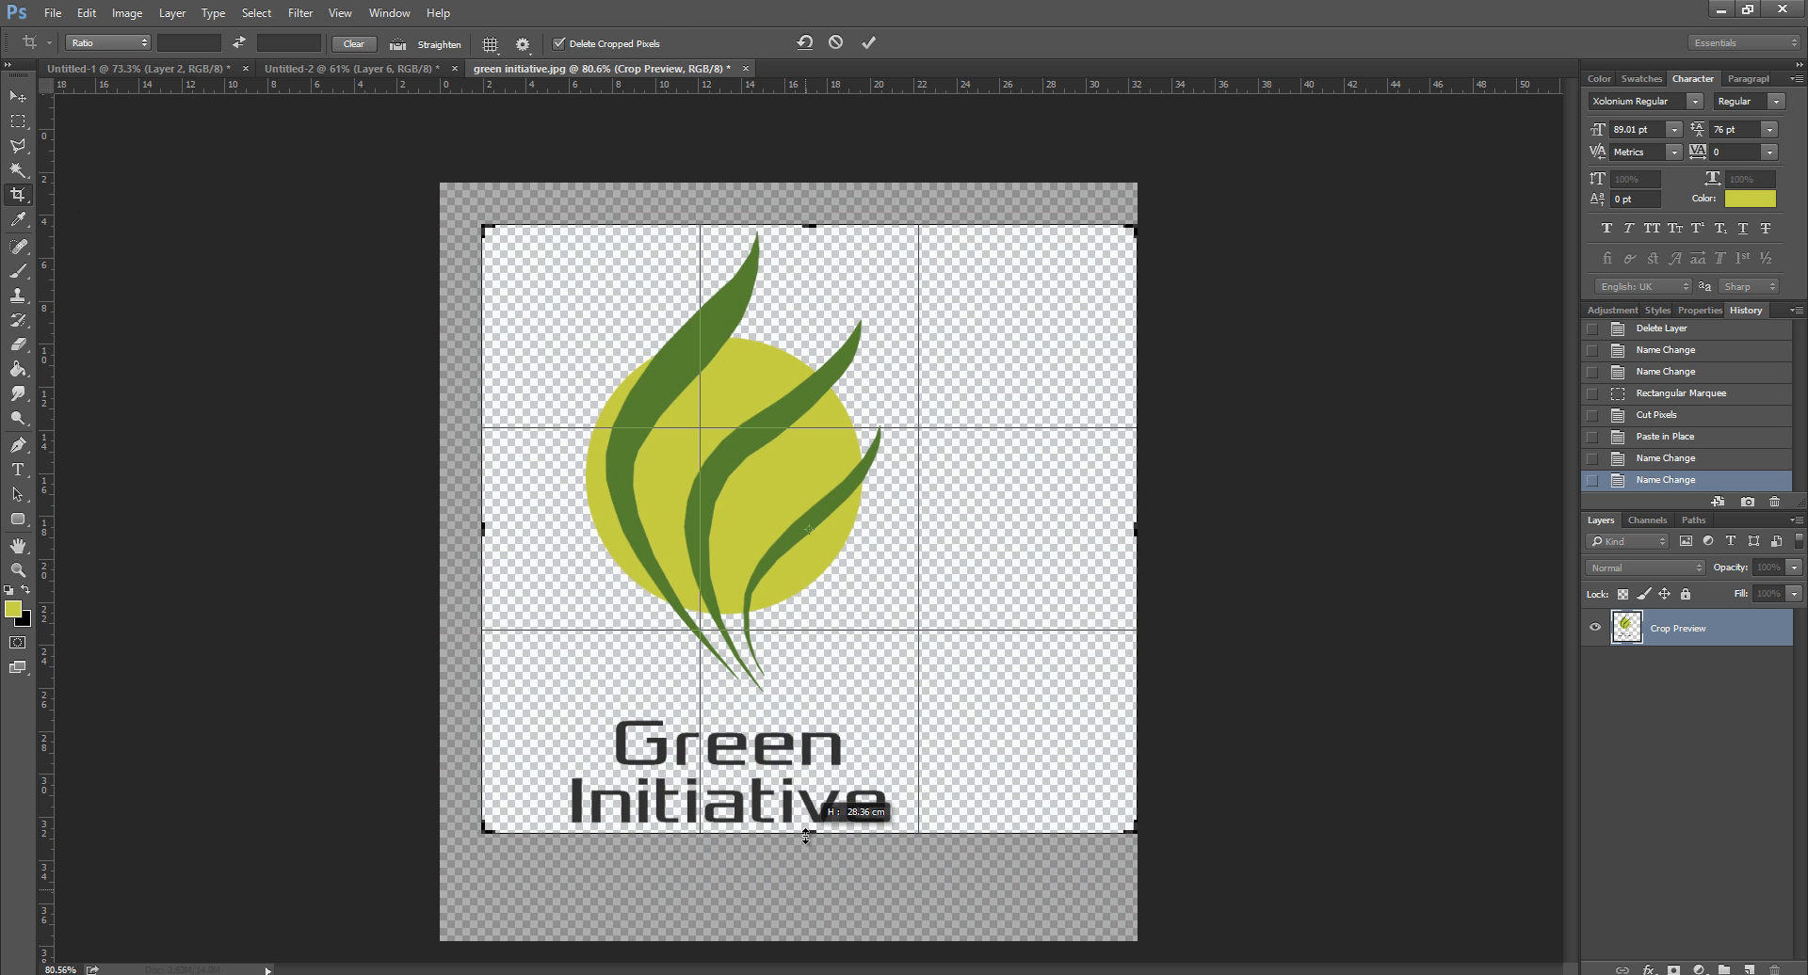
{"action": "left_click_drag", "start_coordinate": [1136, 529], "coordinate": [1018, 538]}
{"action": "left_click_drag", "start_coordinate": [605, 532], "coordinate": [636, 530]}
{"action": "key", "text": "Return"}
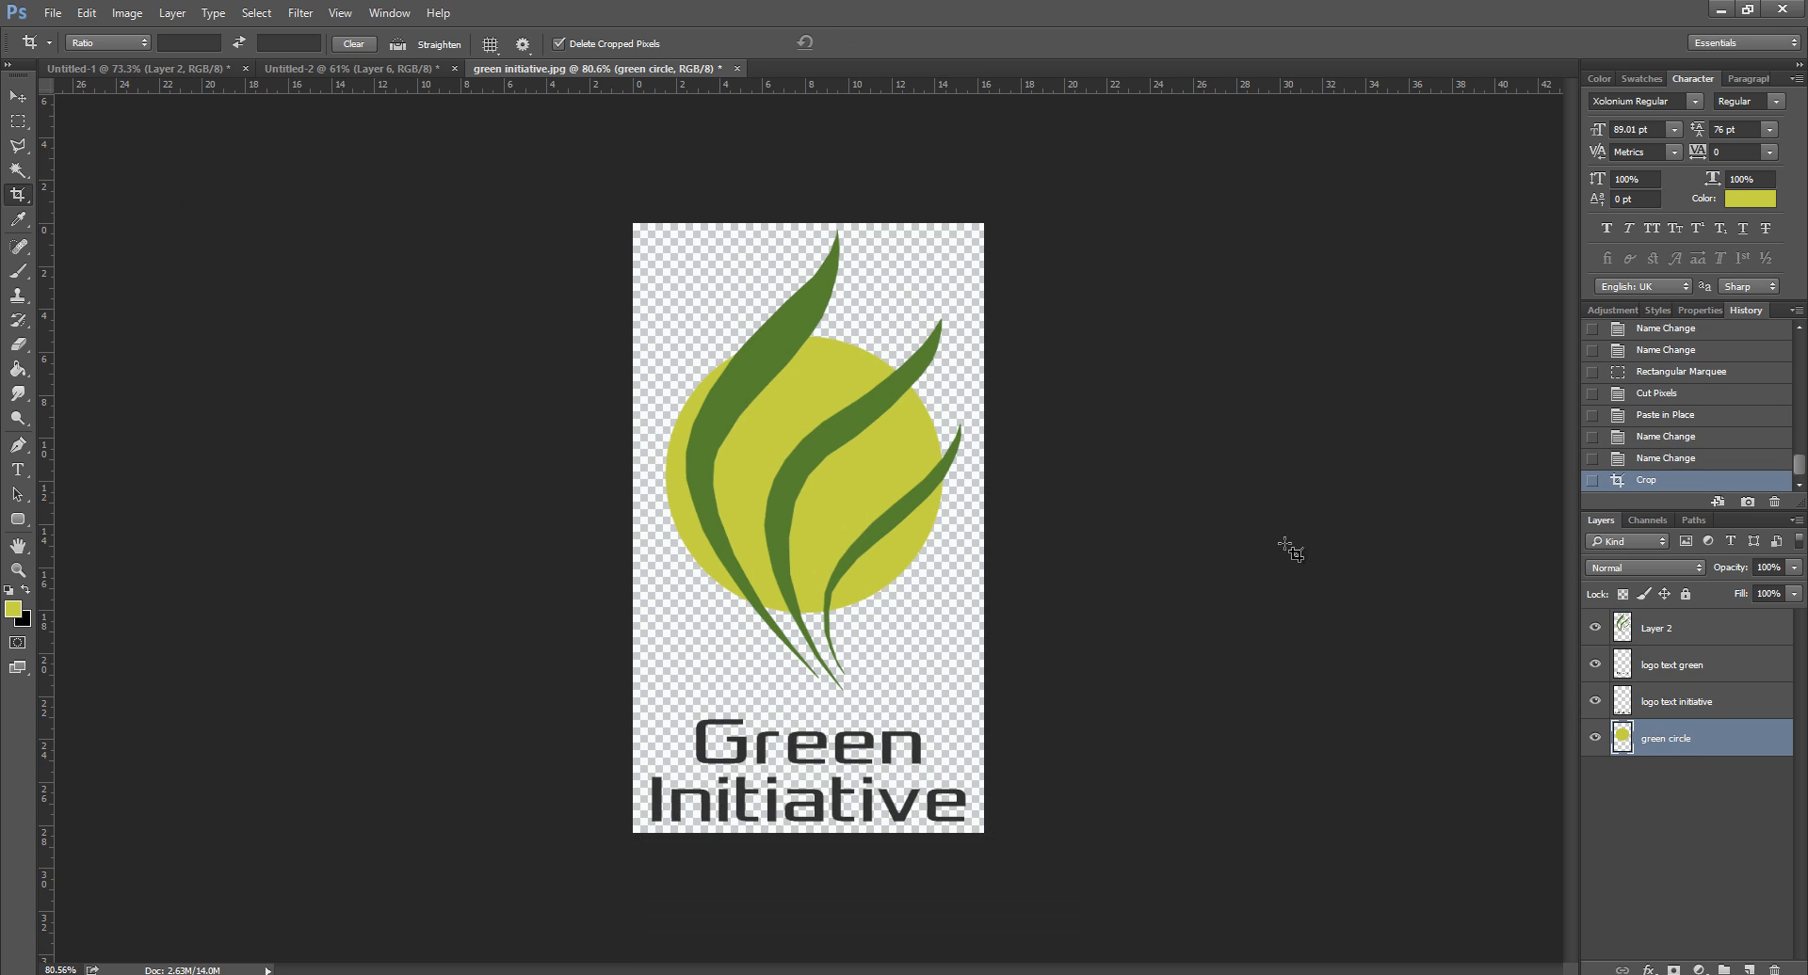
{"action": "scroll", "coordinate": [1335, 621], "scroll_direction": "up", "scroll_amount": 1}
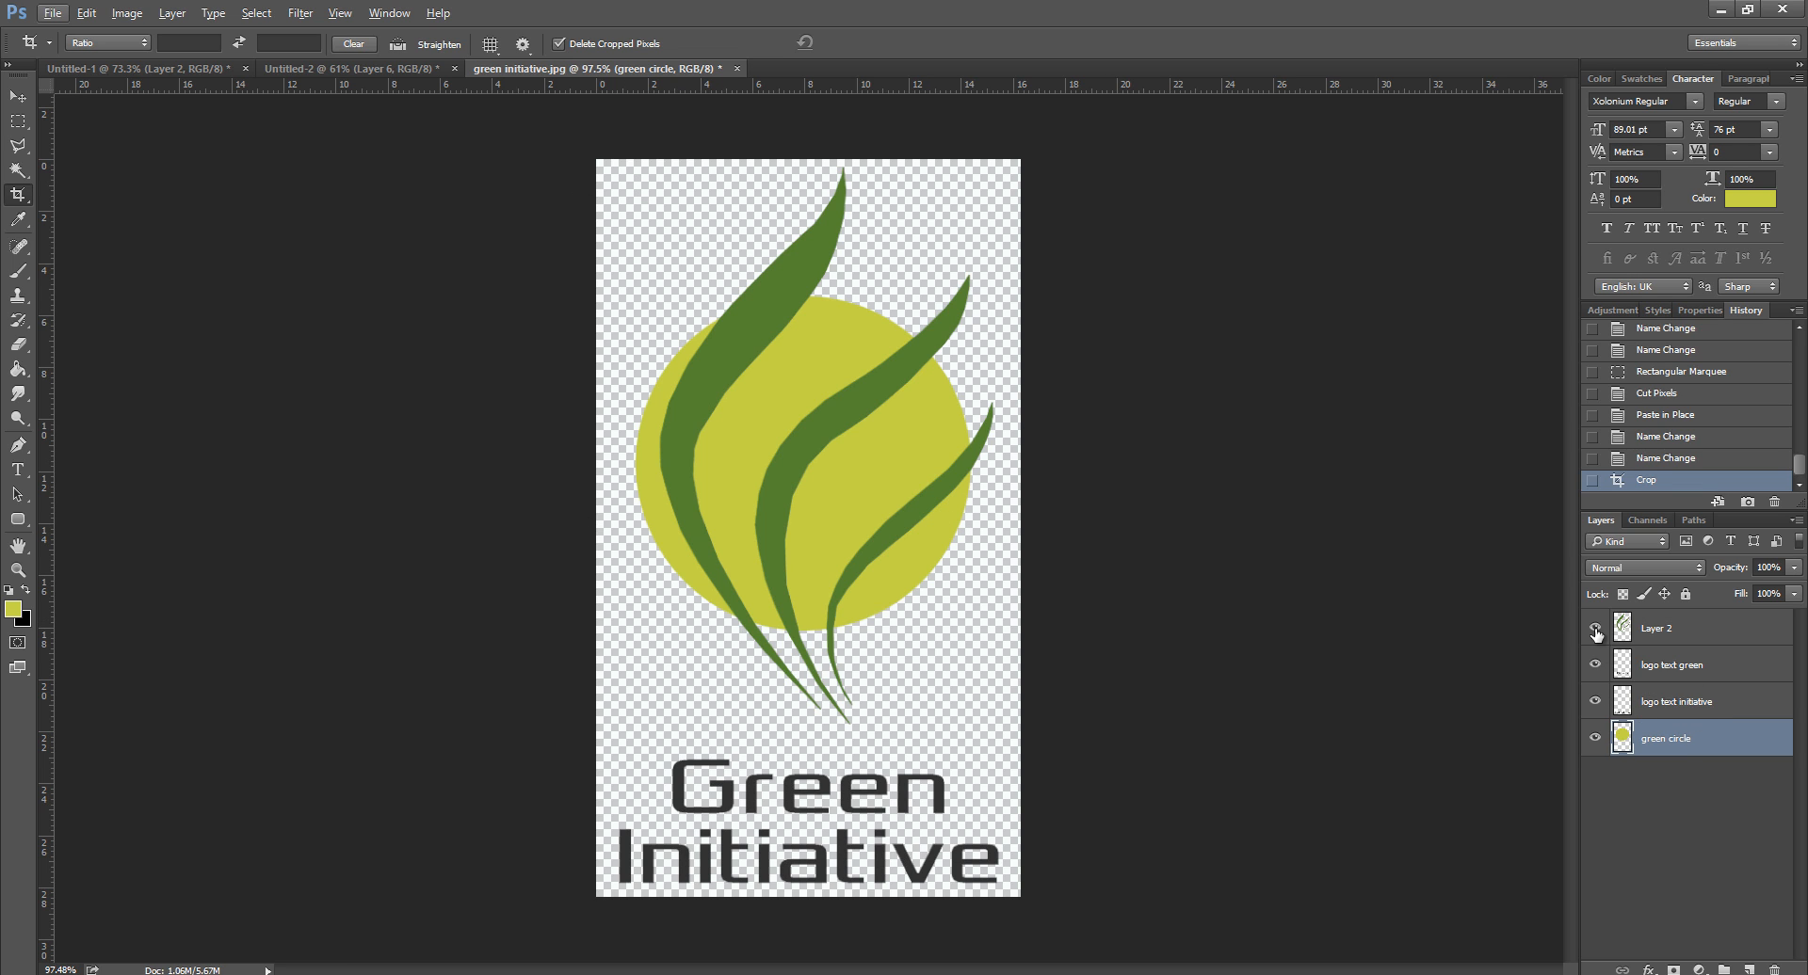
Step: Check each separated layer by isolating the green circle, toggling the layers' visibility and showing all four again
{"action": "left_click", "coordinate": [1595, 738], "text": "alt"}
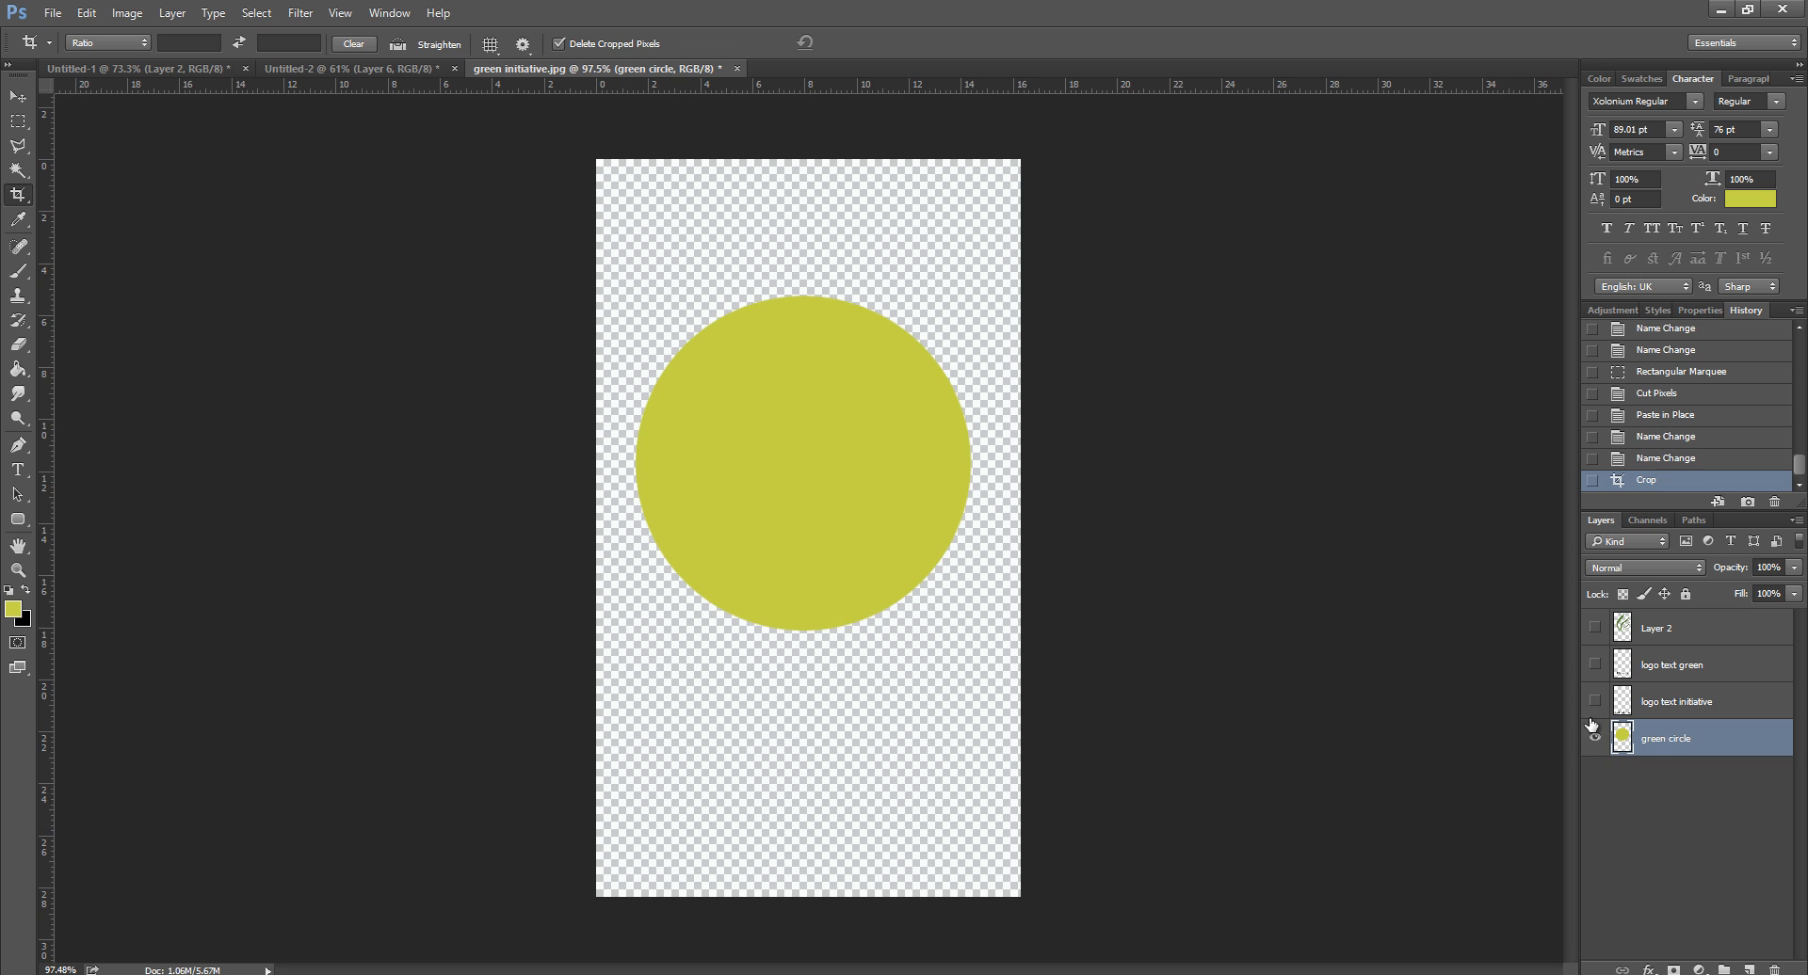
{"action": "left_click", "coordinate": [1594, 738]}
{"action": "left_click", "coordinate": [1593, 700]}
{"action": "left_click", "coordinate": [1594, 701]}
{"action": "left_click", "coordinate": [1595, 664]}
{"action": "left_click", "coordinate": [1595, 664]}
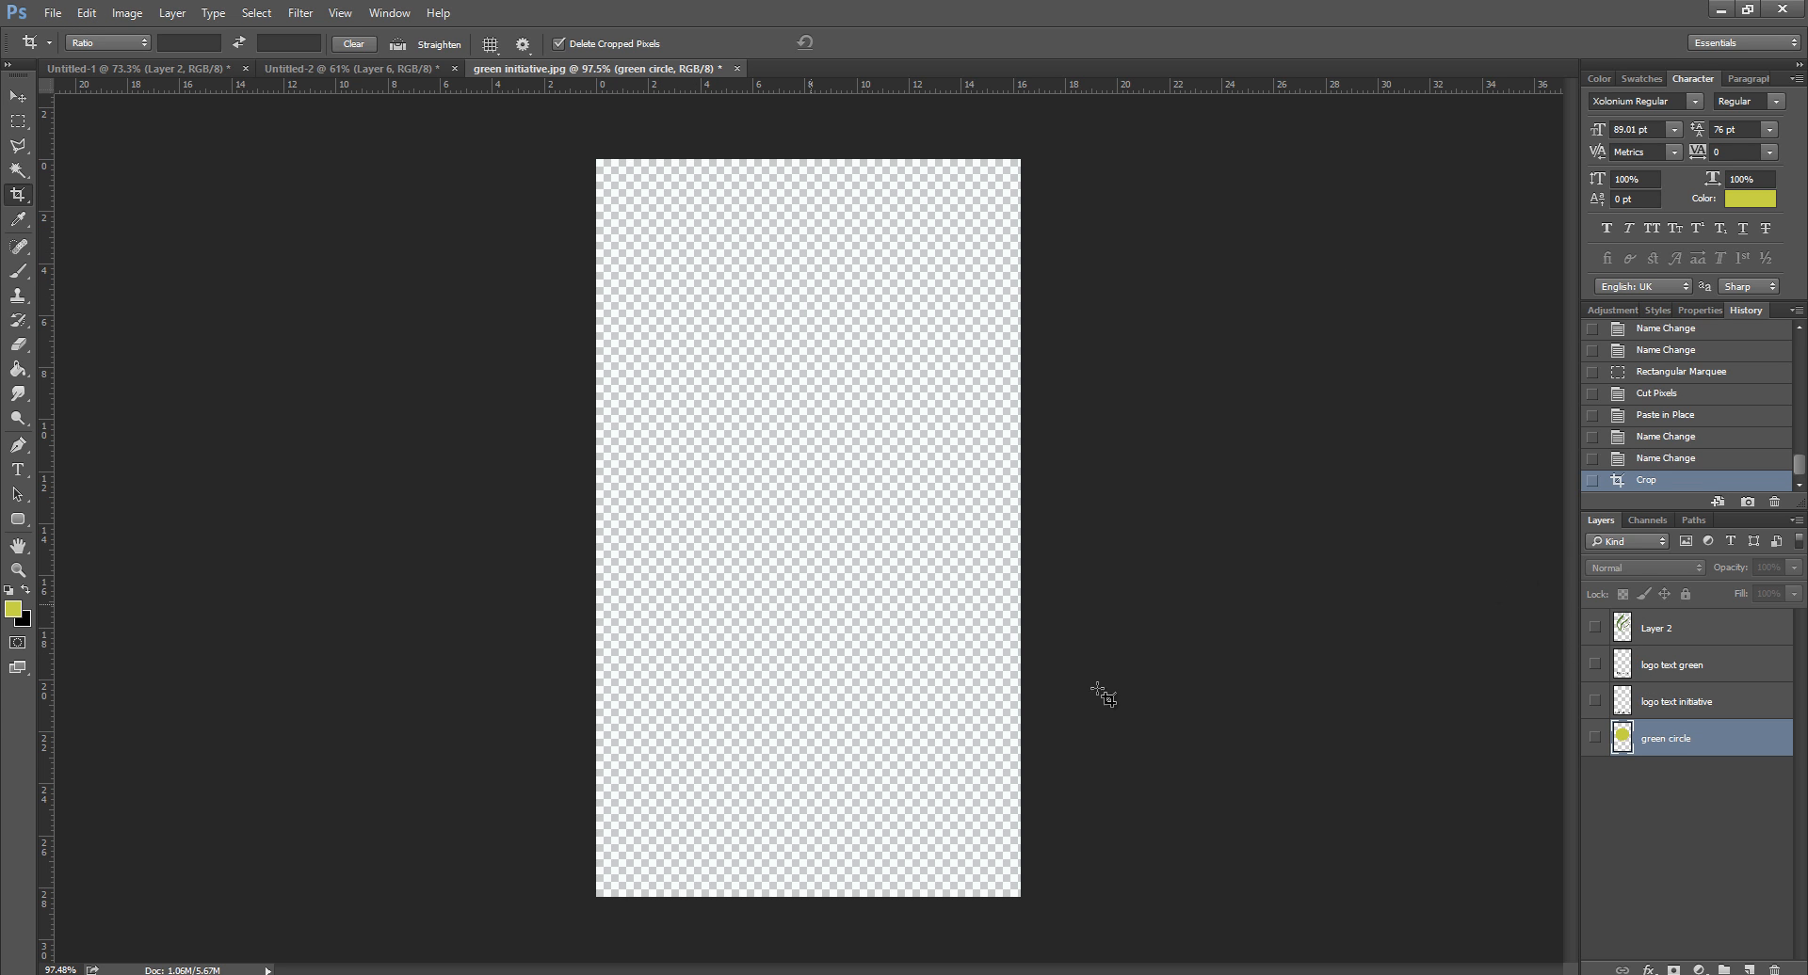
{"action": "left_click_drag", "start_coordinate": [1595, 744], "coordinate": [1593, 624]}
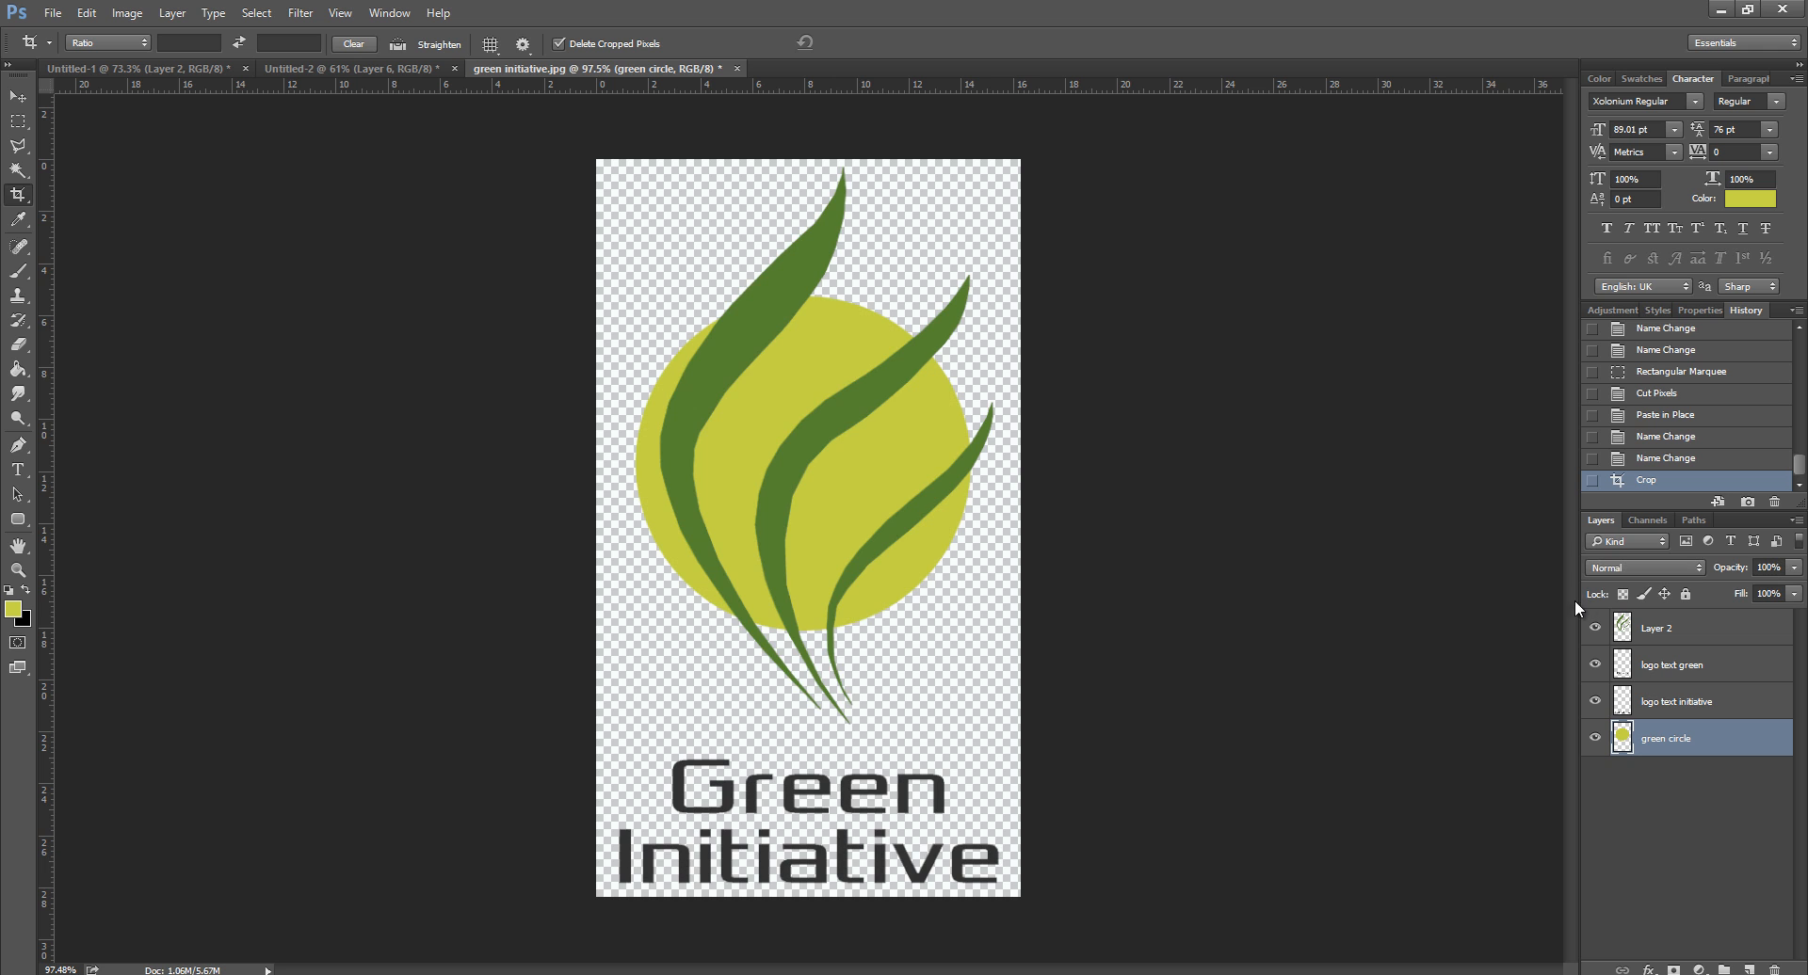
{"action": "left_click", "coordinate": [59, 14]}
{"action": "left_click", "coordinate": [129, 224]}
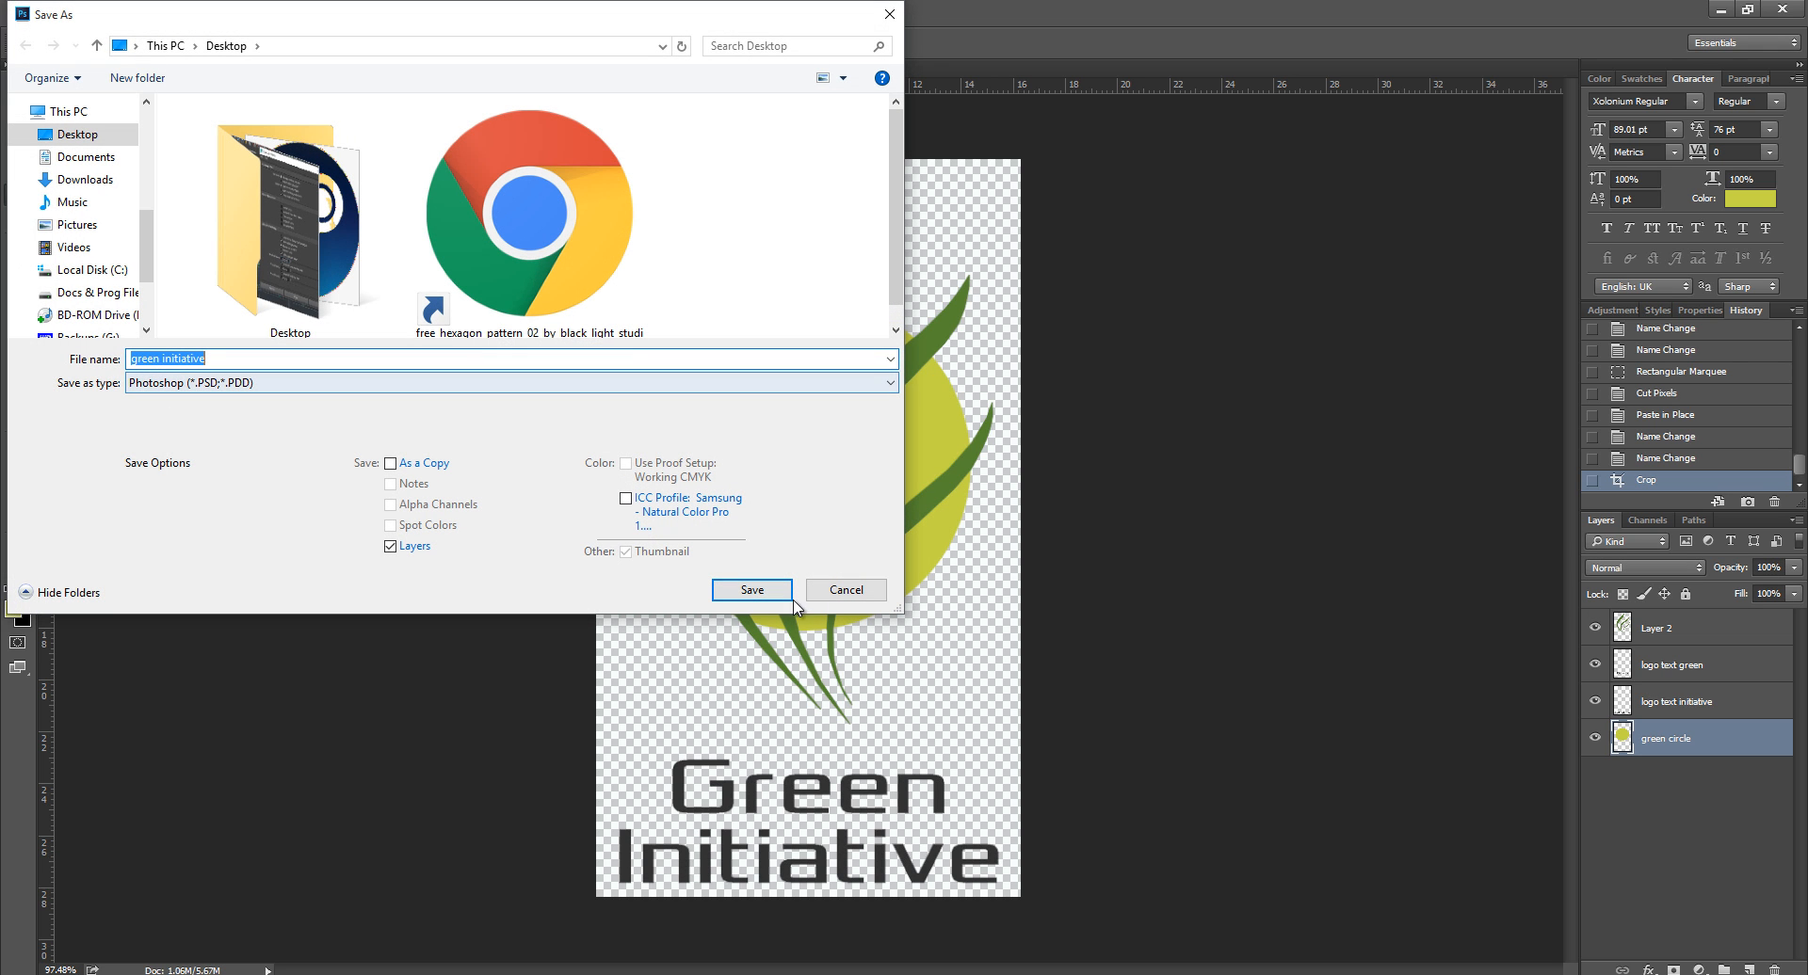
{"action": "left_click", "coordinate": [844, 591]}
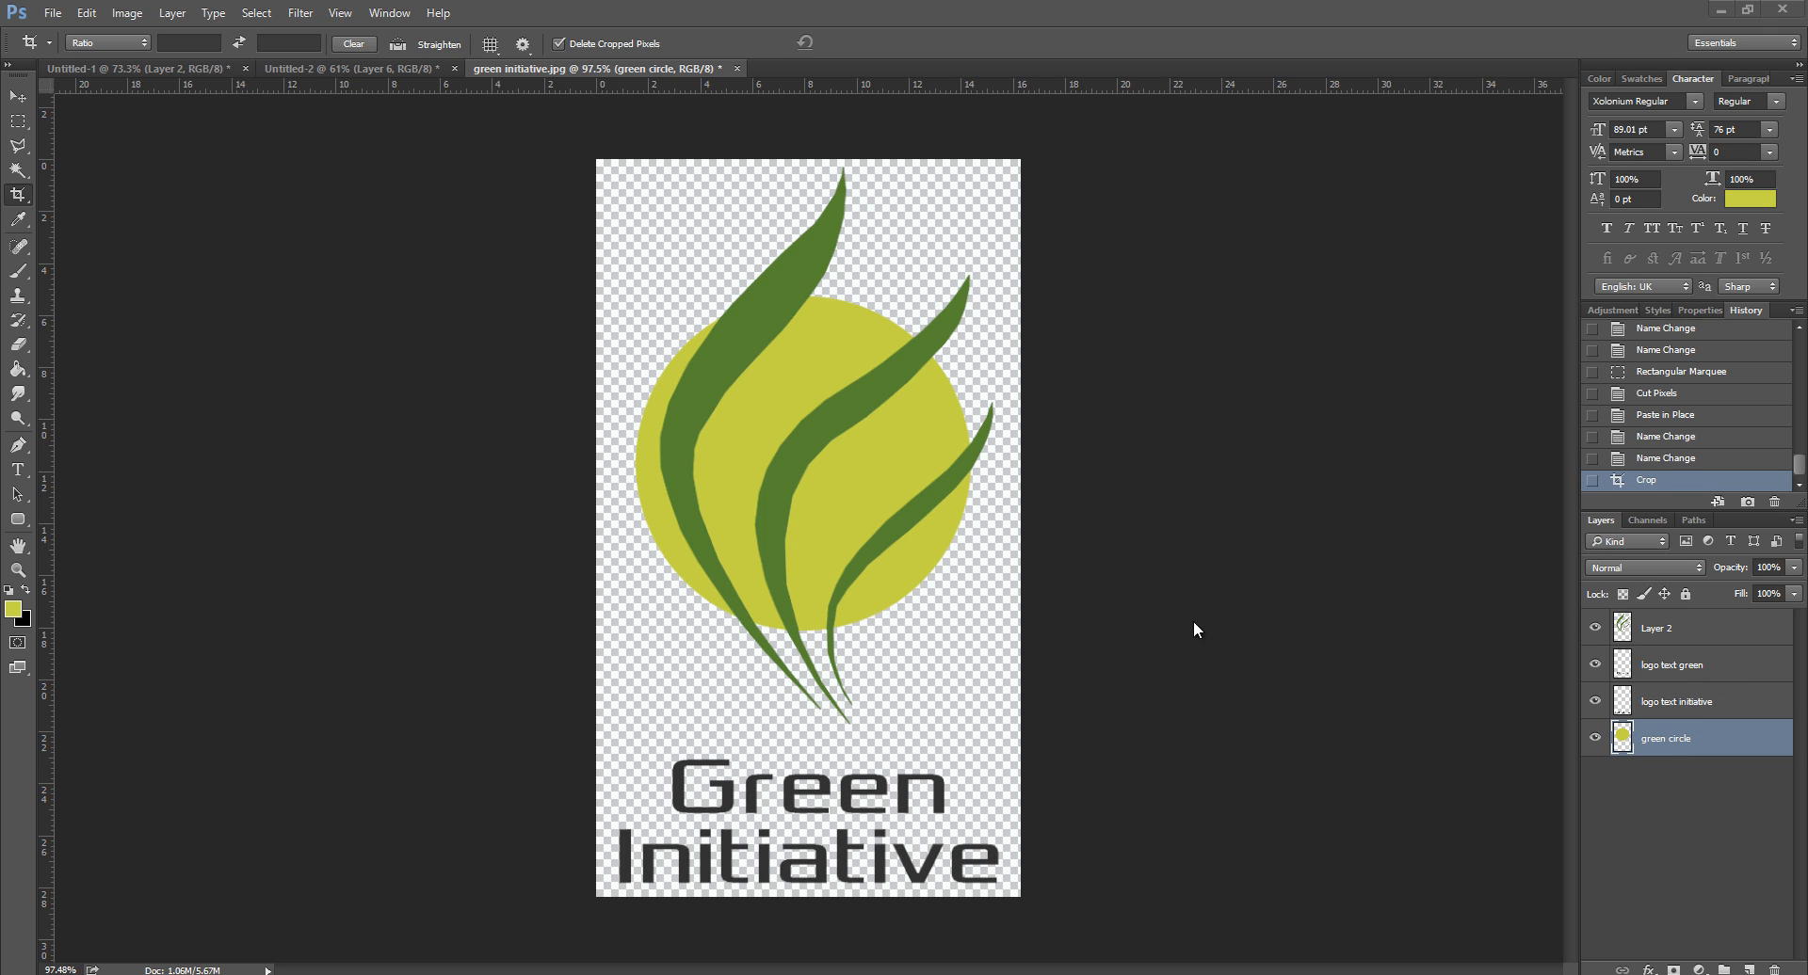
Step: Save the layered logo as a Photoshop PSD named green initiative in the logo animation tutorial folder, with Maximize Compatibility
{"action": "left_click", "coordinate": [22, 103]}
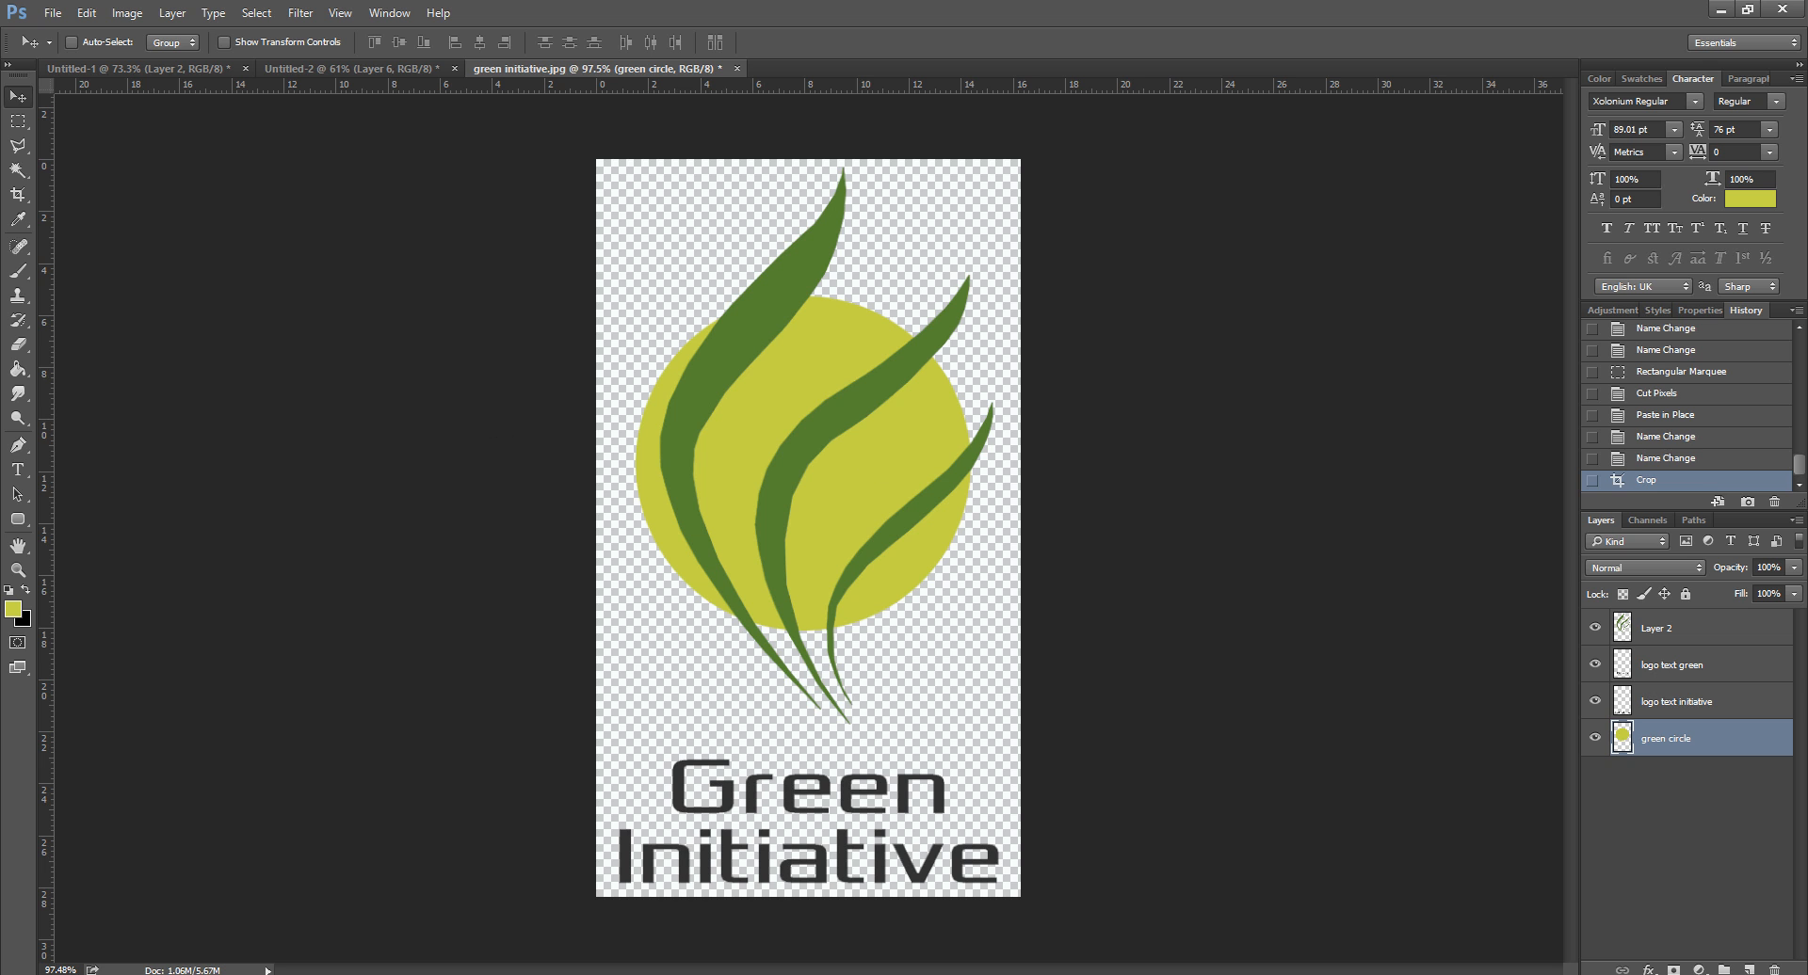
{"action": "left_click", "coordinate": [52, 14]}
{"action": "left_click", "coordinate": [88, 224]}
{"action": "double_click", "coordinate": [435, 257]}
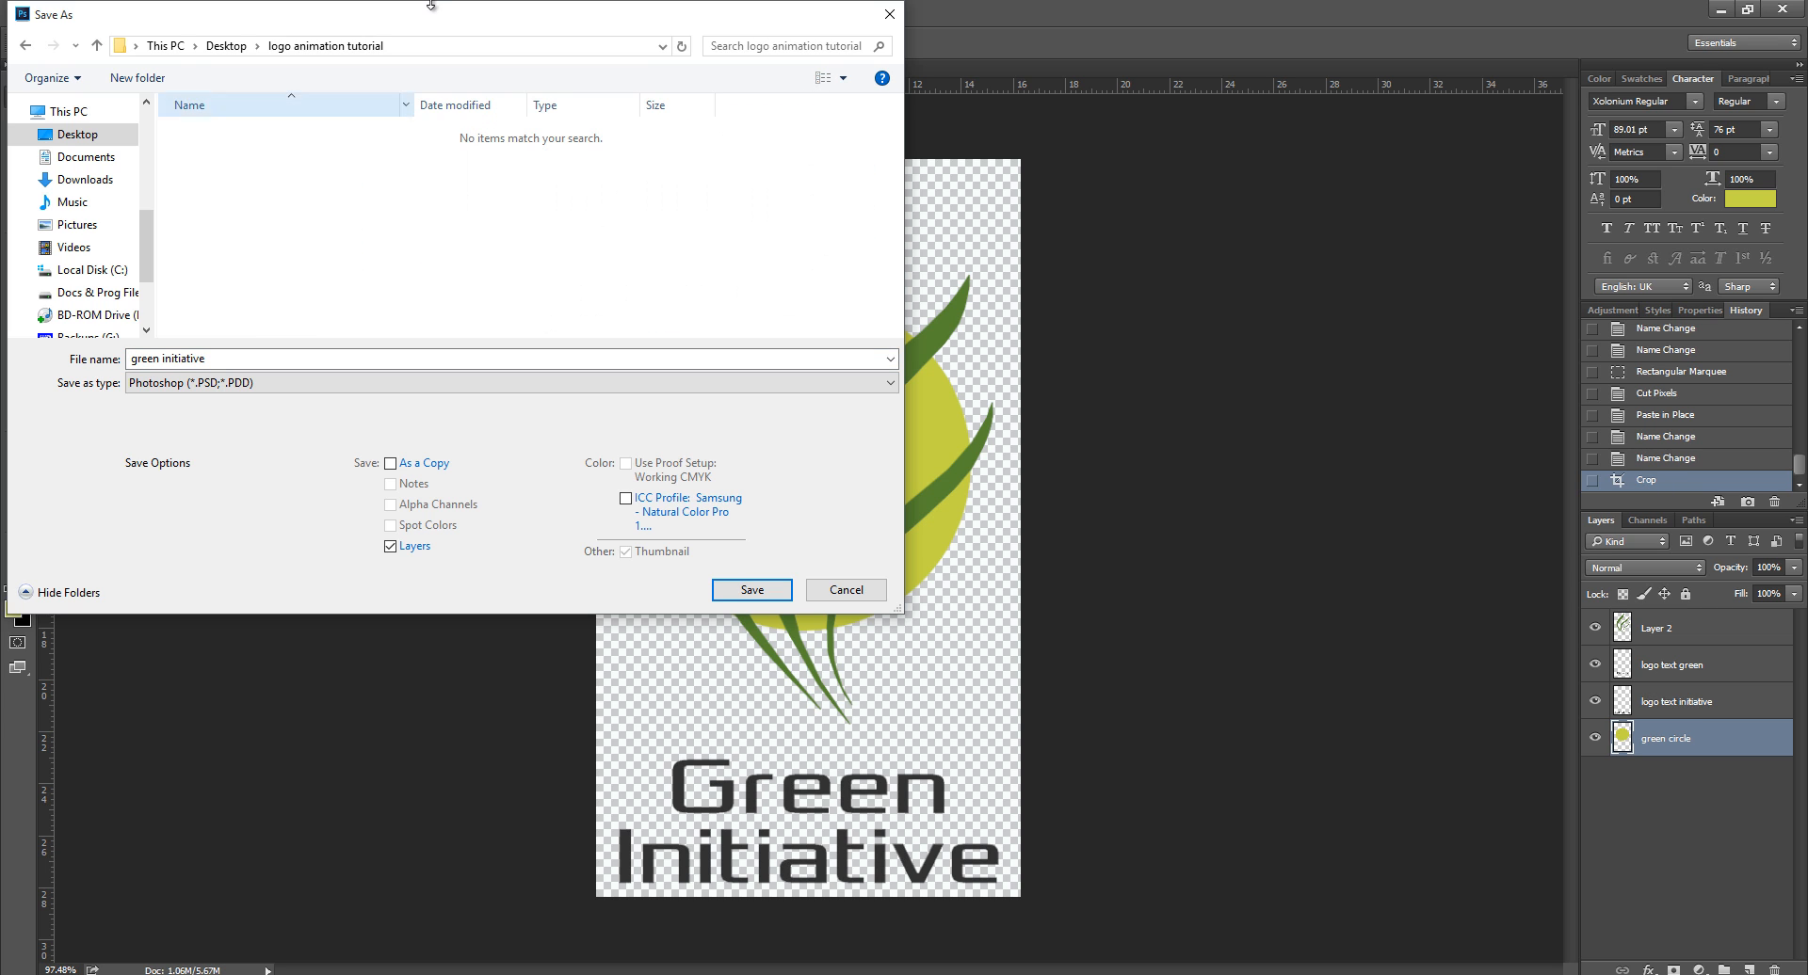
{"action": "left_click_drag", "start_coordinate": [381, 28], "coordinate": [744, 130]}
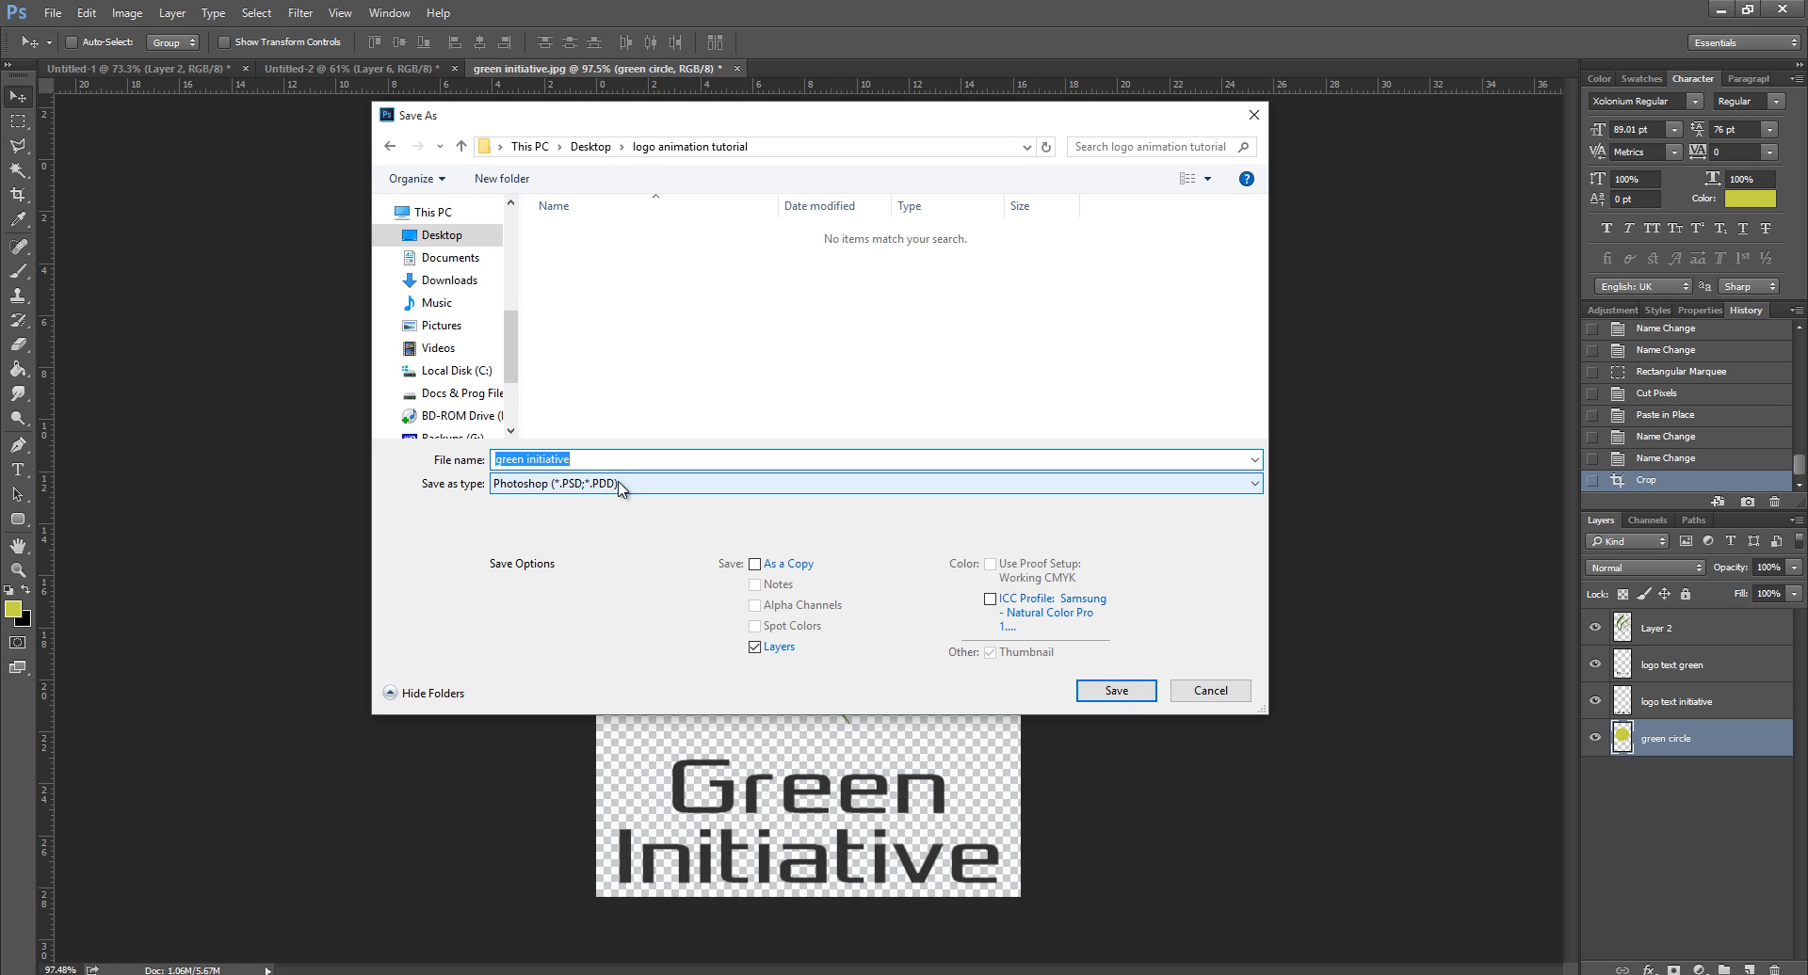
{"action": "left_click", "coordinate": [1116, 691]}
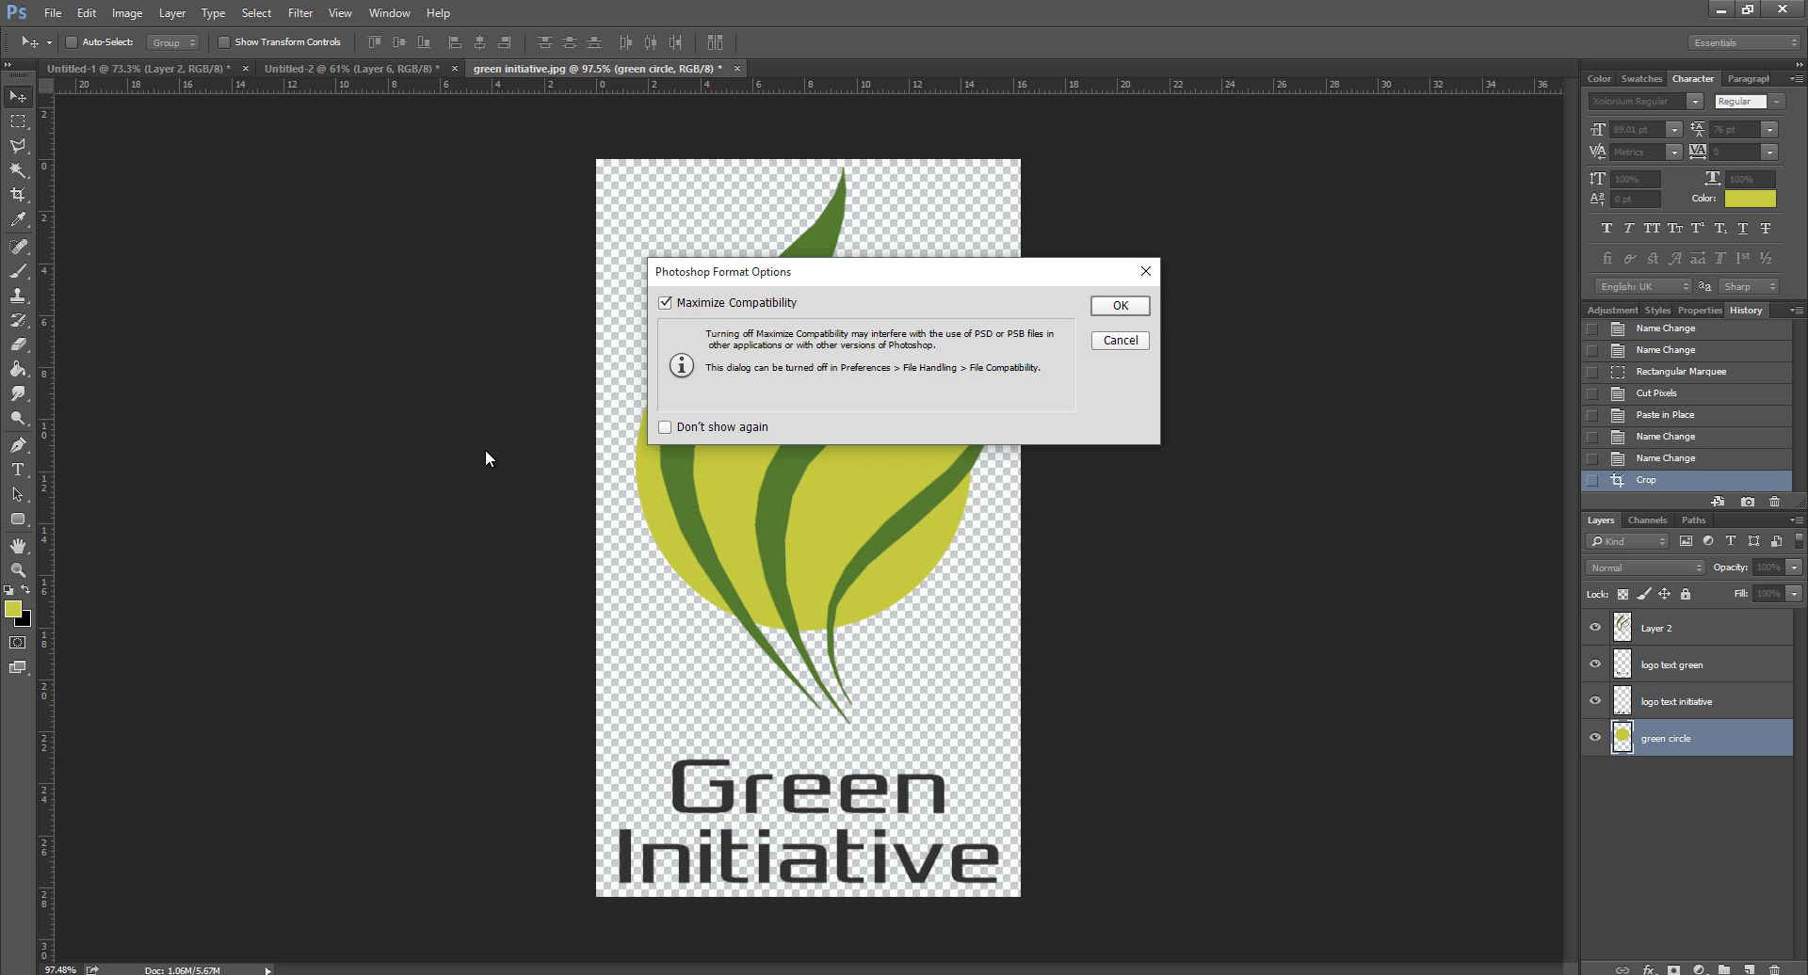
{"action": "left_click", "coordinate": [1116, 305]}
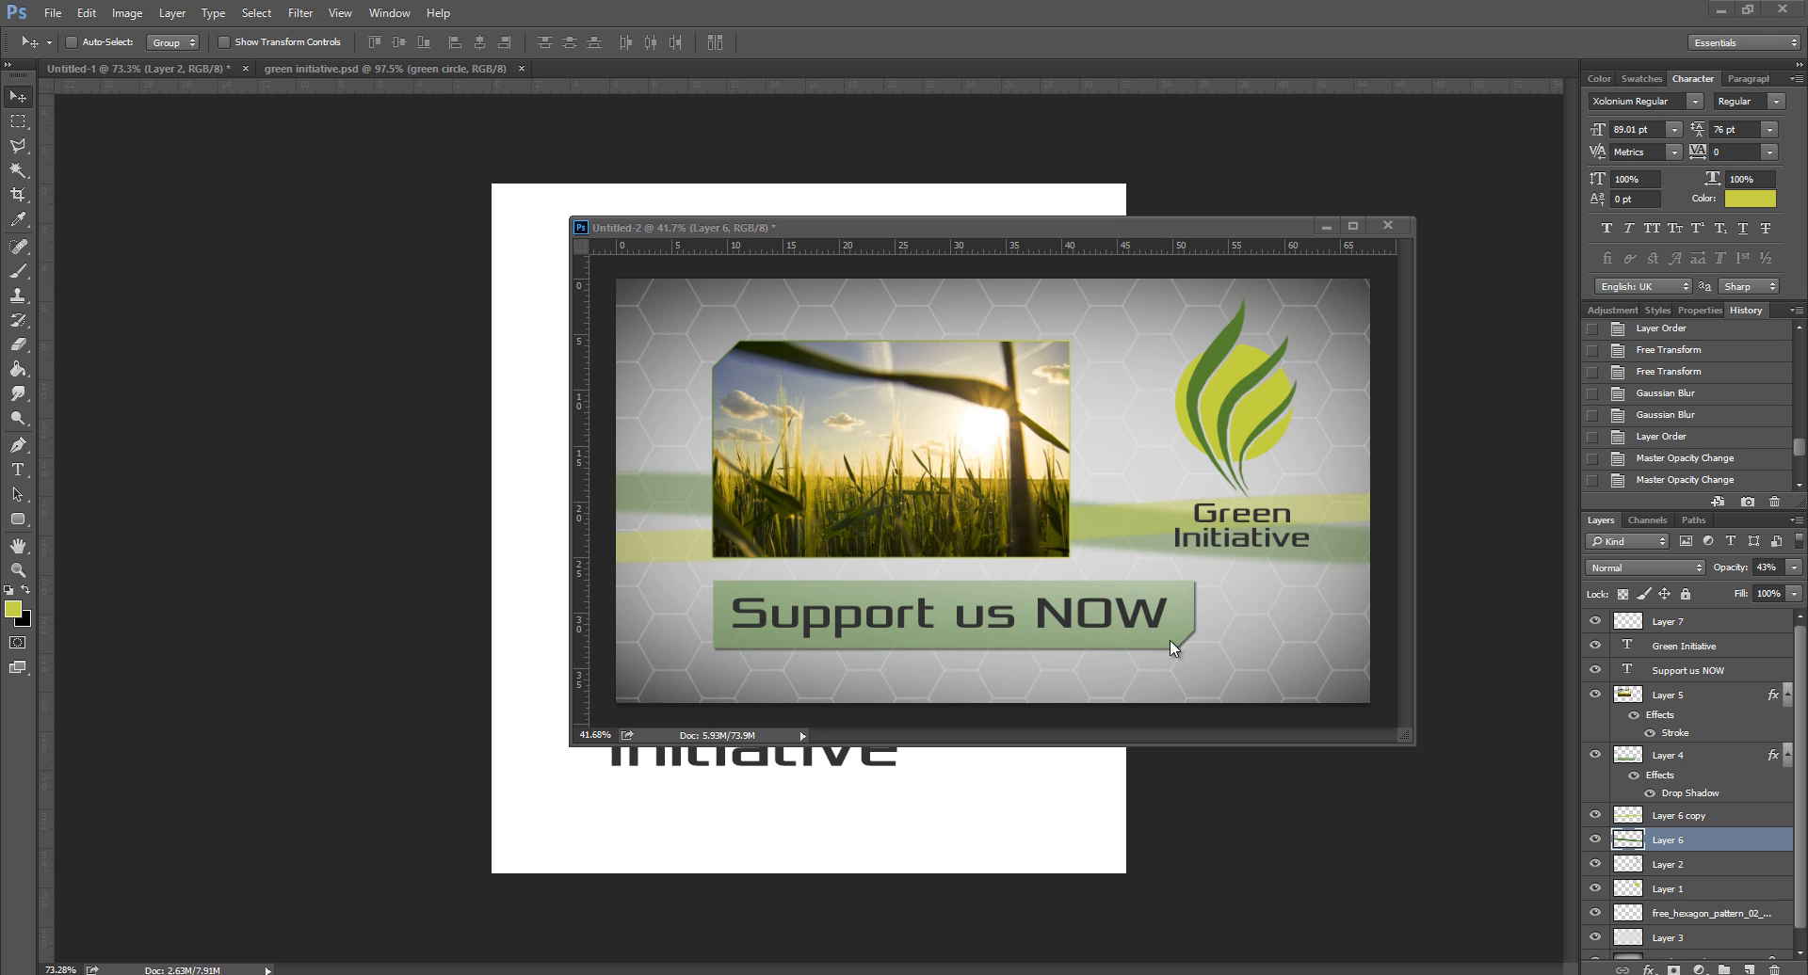
Step: Move the floating Untitled-2 document window out of the way and open the settings for a new document
{"action": "left_click_drag", "start_coordinate": [866, 239], "coordinate": [1807, 179]}
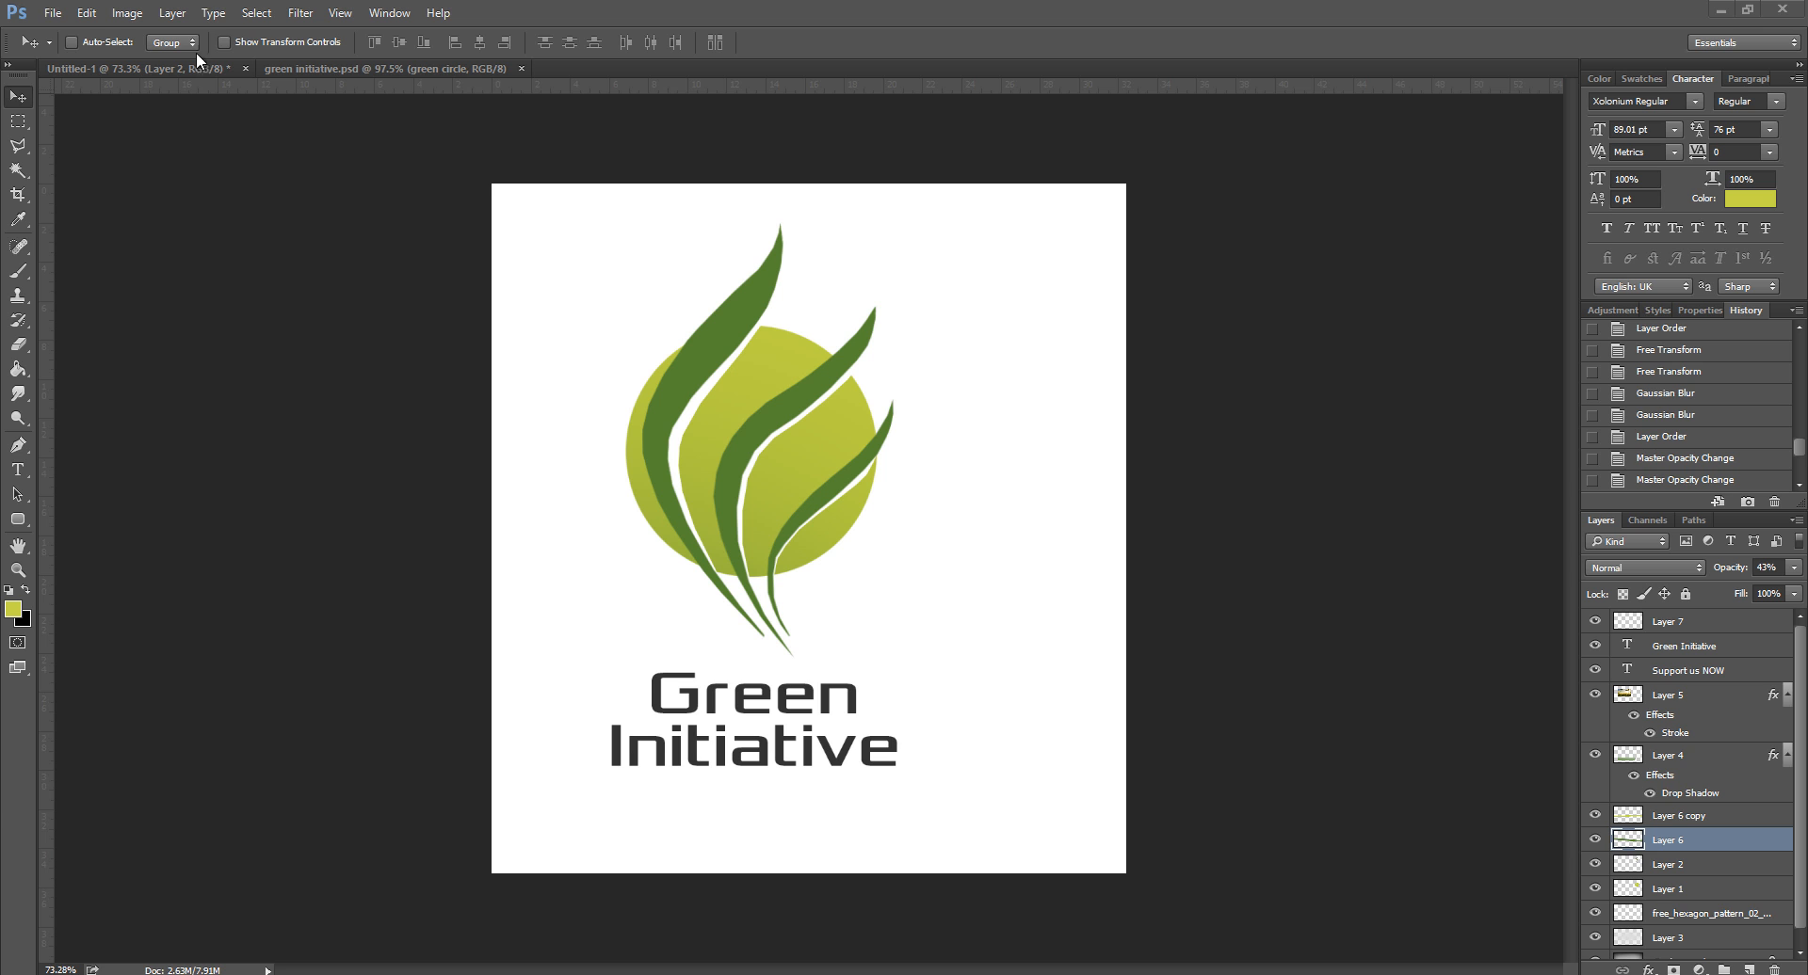
{"action": "left_click", "coordinate": [56, 14]}
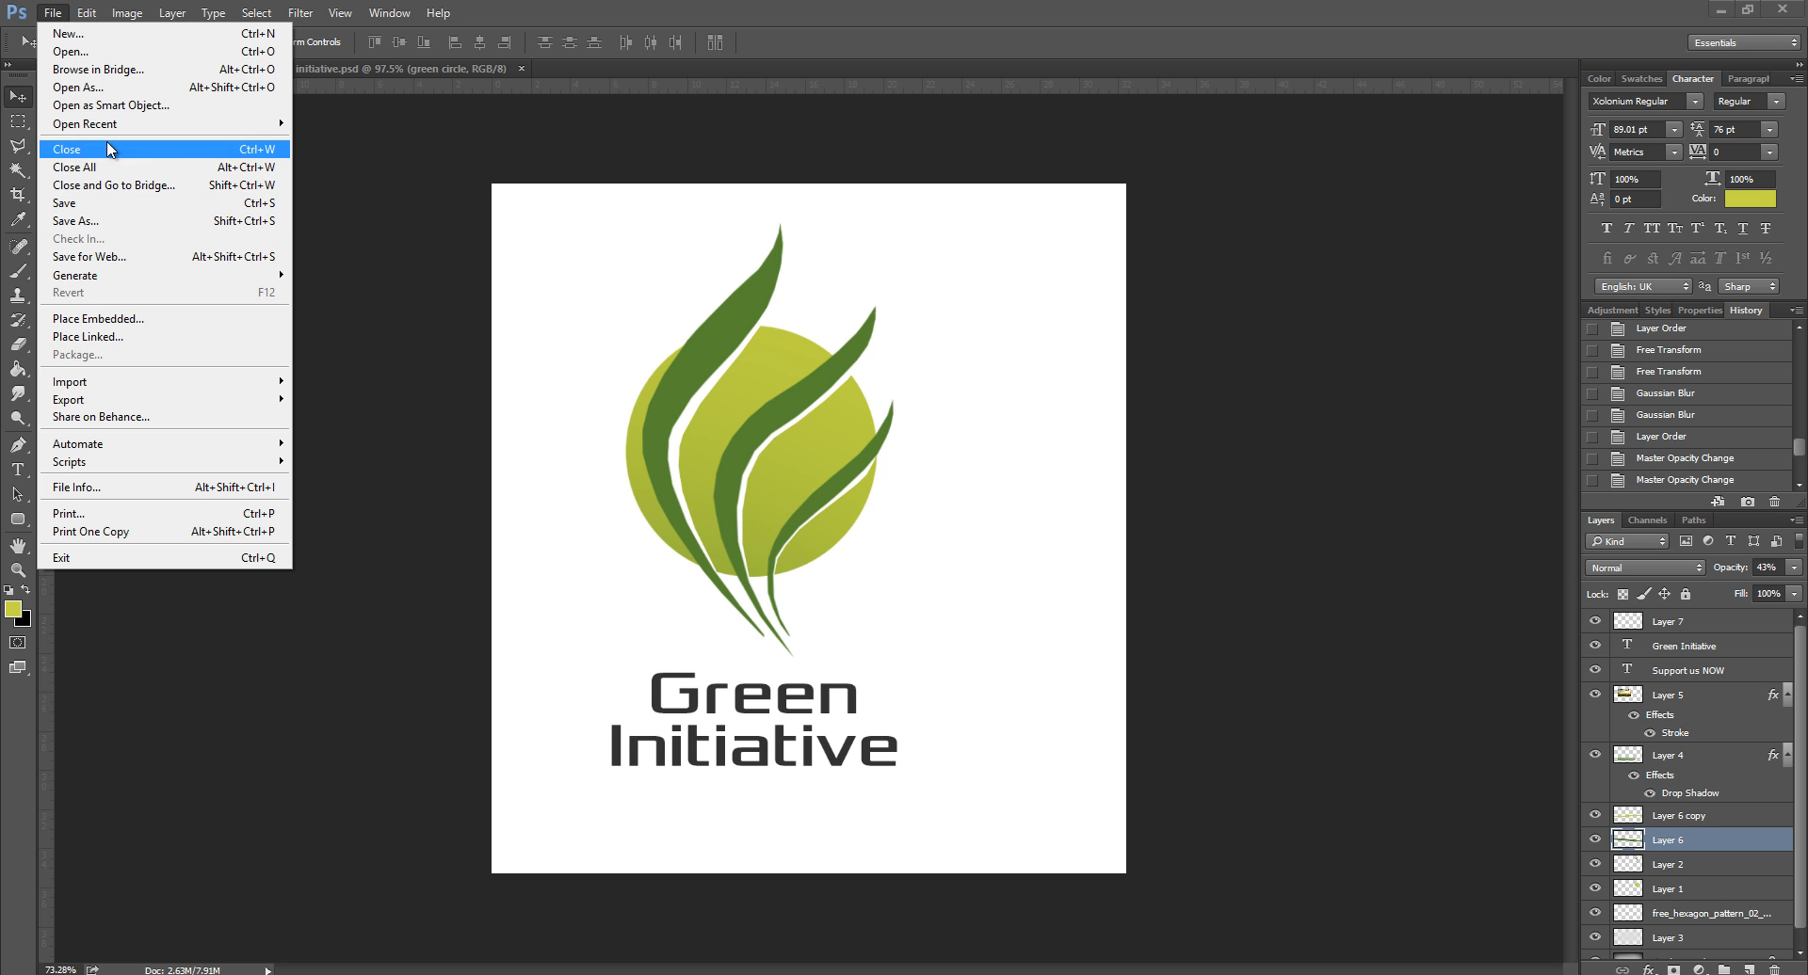
{"action": "mouse_move", "coordinate": [73, 16]}
{"action": "left_click", "coordinate": [113, 33]}
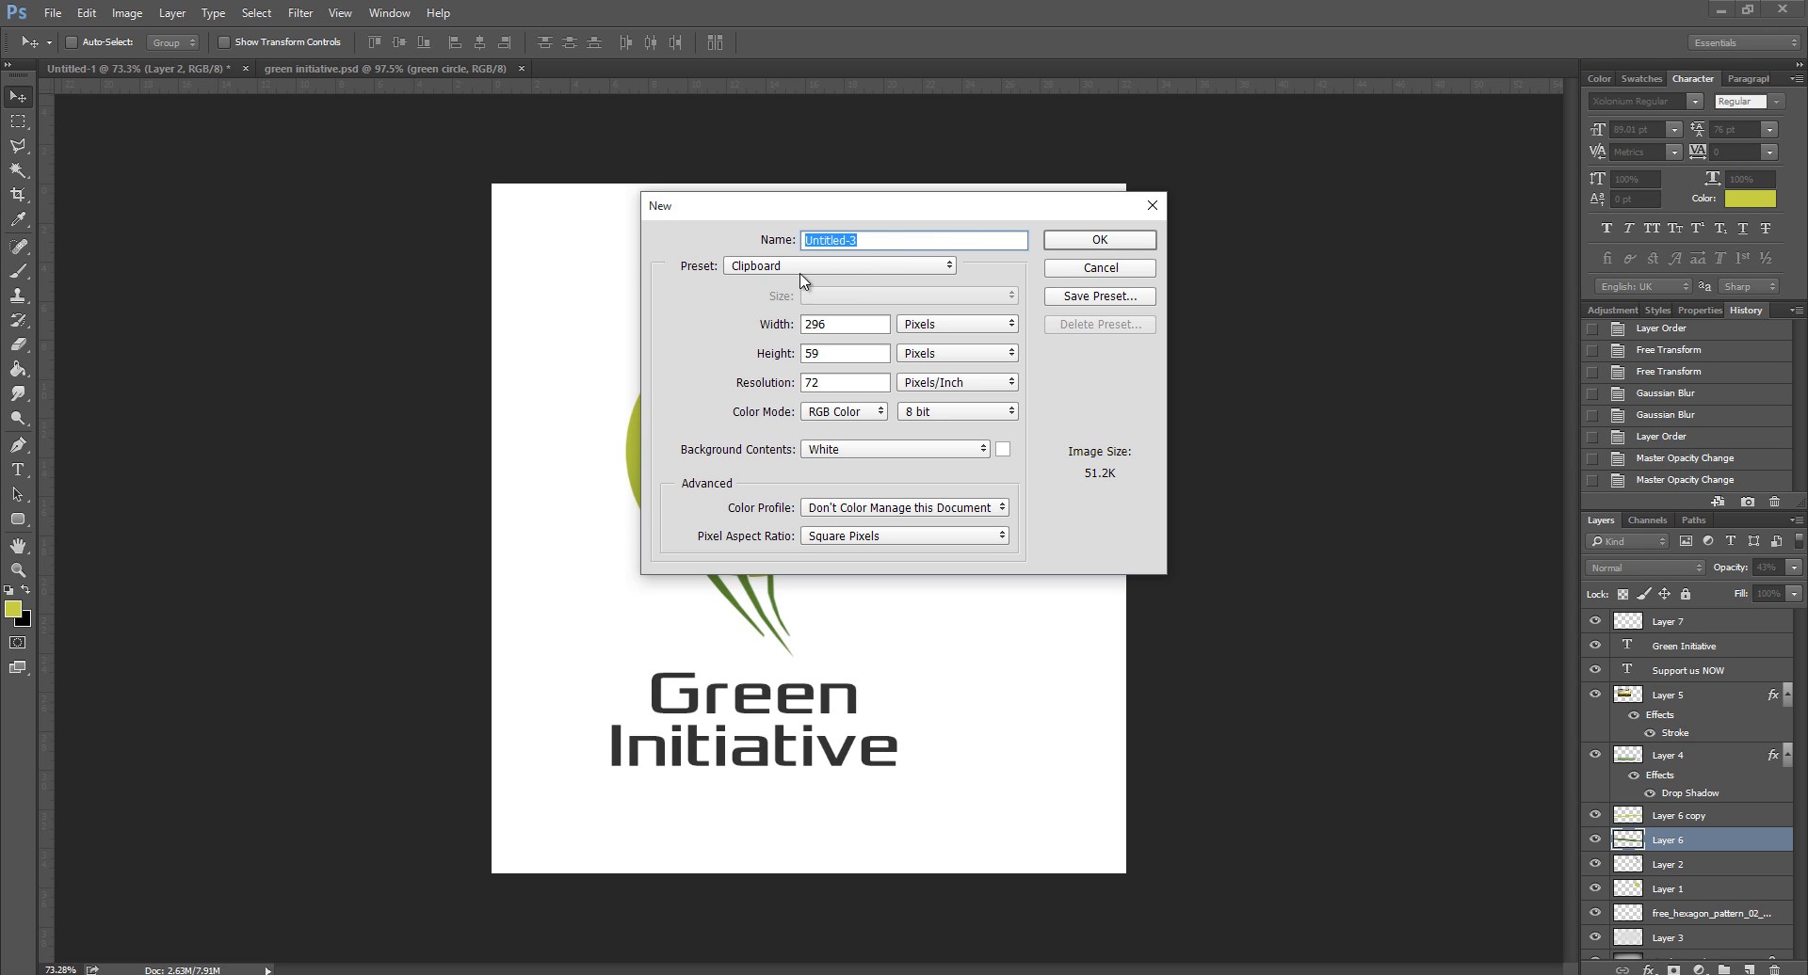
Step: Switch the new document's width unit to centimeters and back to pixels
{"action": "left_click", "coordinate": [838, 330]}
{"action": "left_click", "coordinate": [827, 351]}
{"action": "left_click", "coordinate": [961, 325]}
{"action": "left_click", "coordinate": [947, 342]}
{"action": "left_click", "coordinate": [947, 324]}
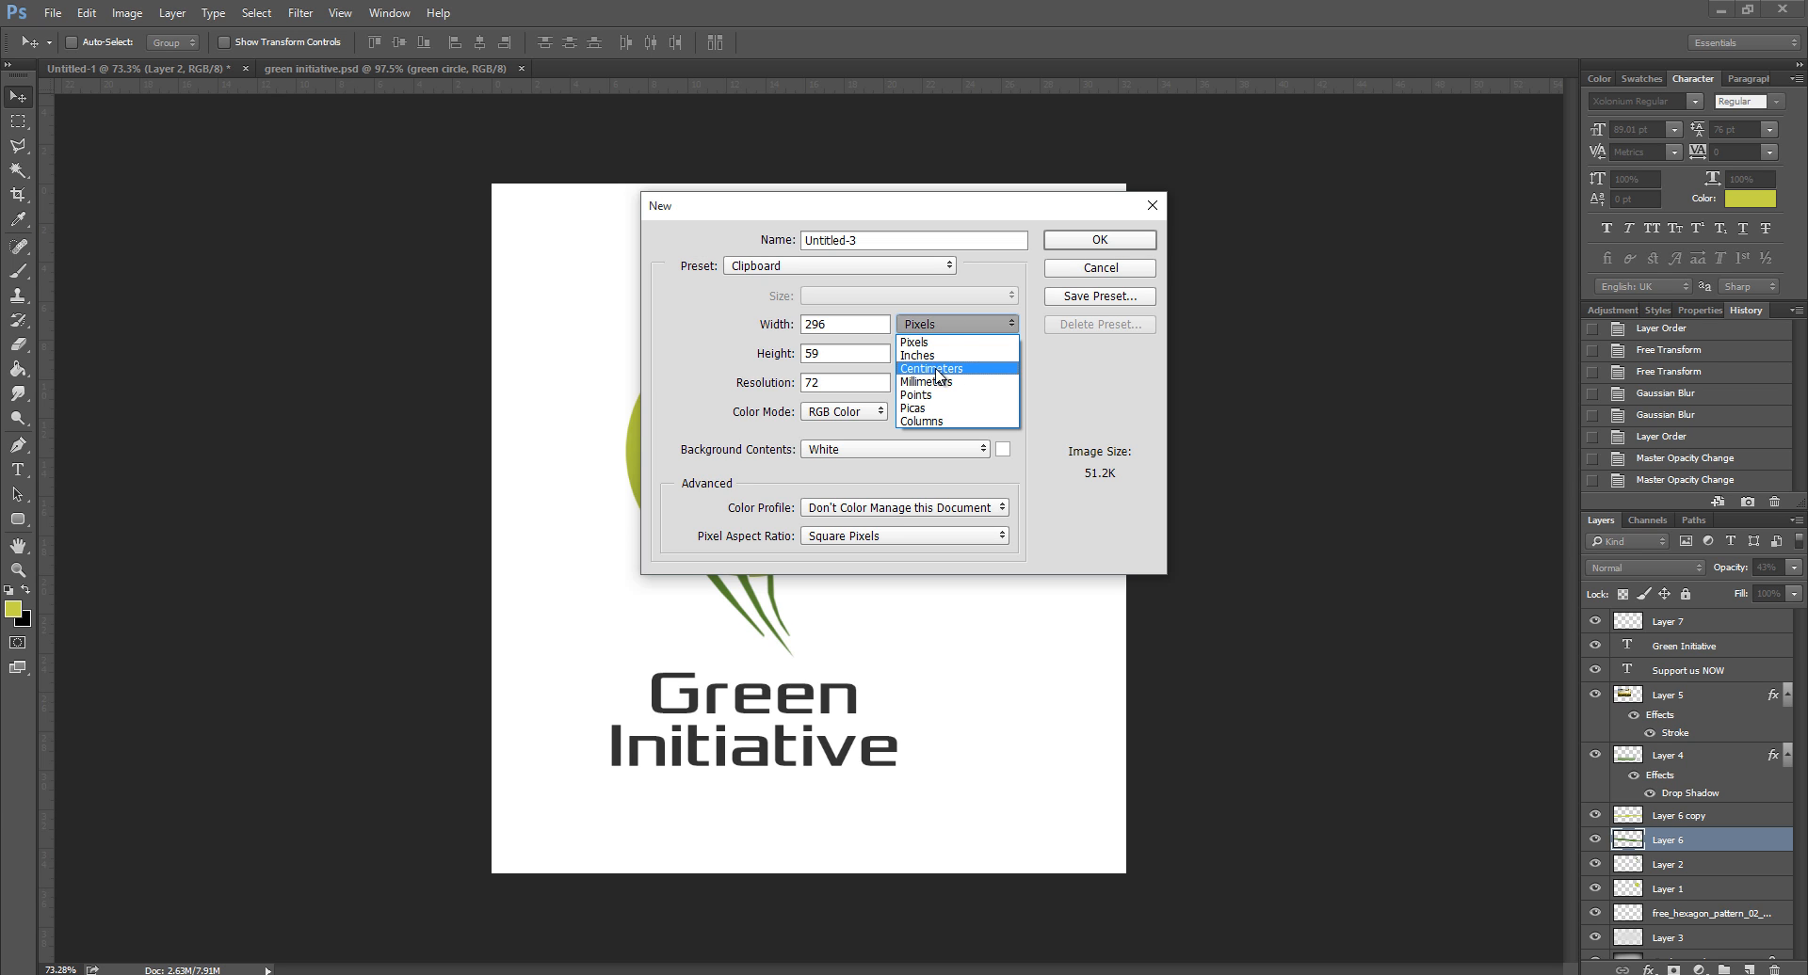
{"action": "left_click", "coordinate": [947, 368]}
{"action": "left_click", "coordinate": [947, 325]}
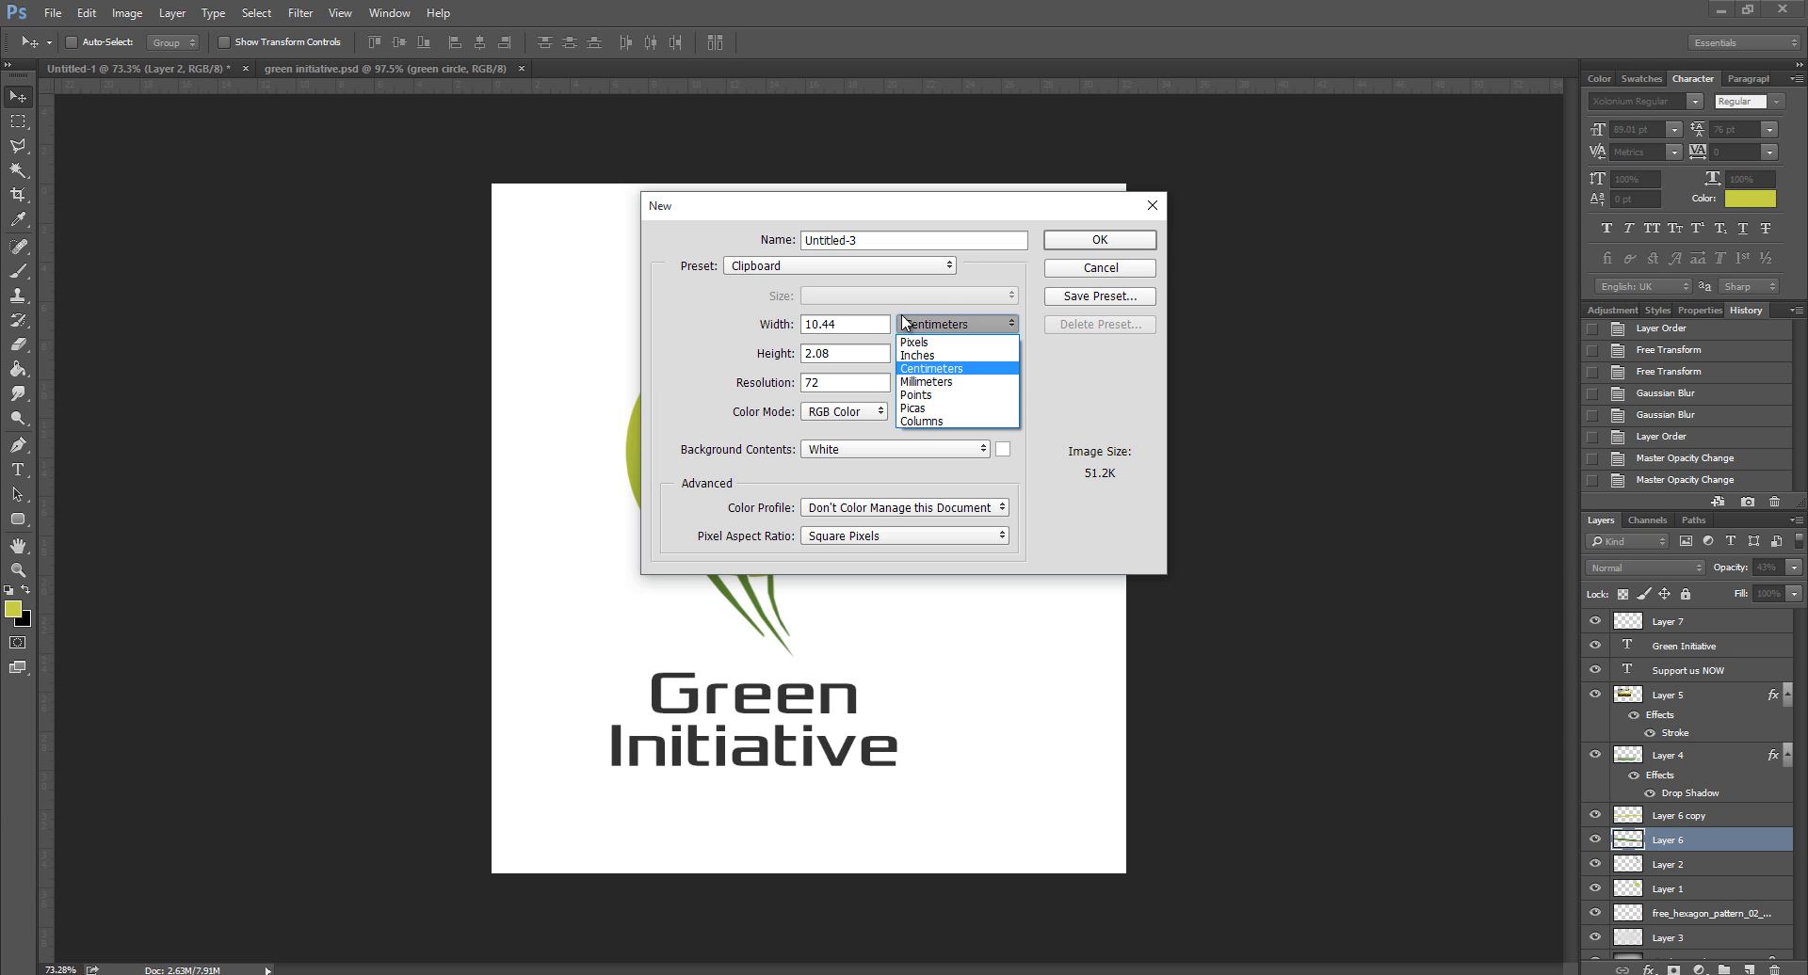
{"action": "left_click", "coordinate": [951, 341]}
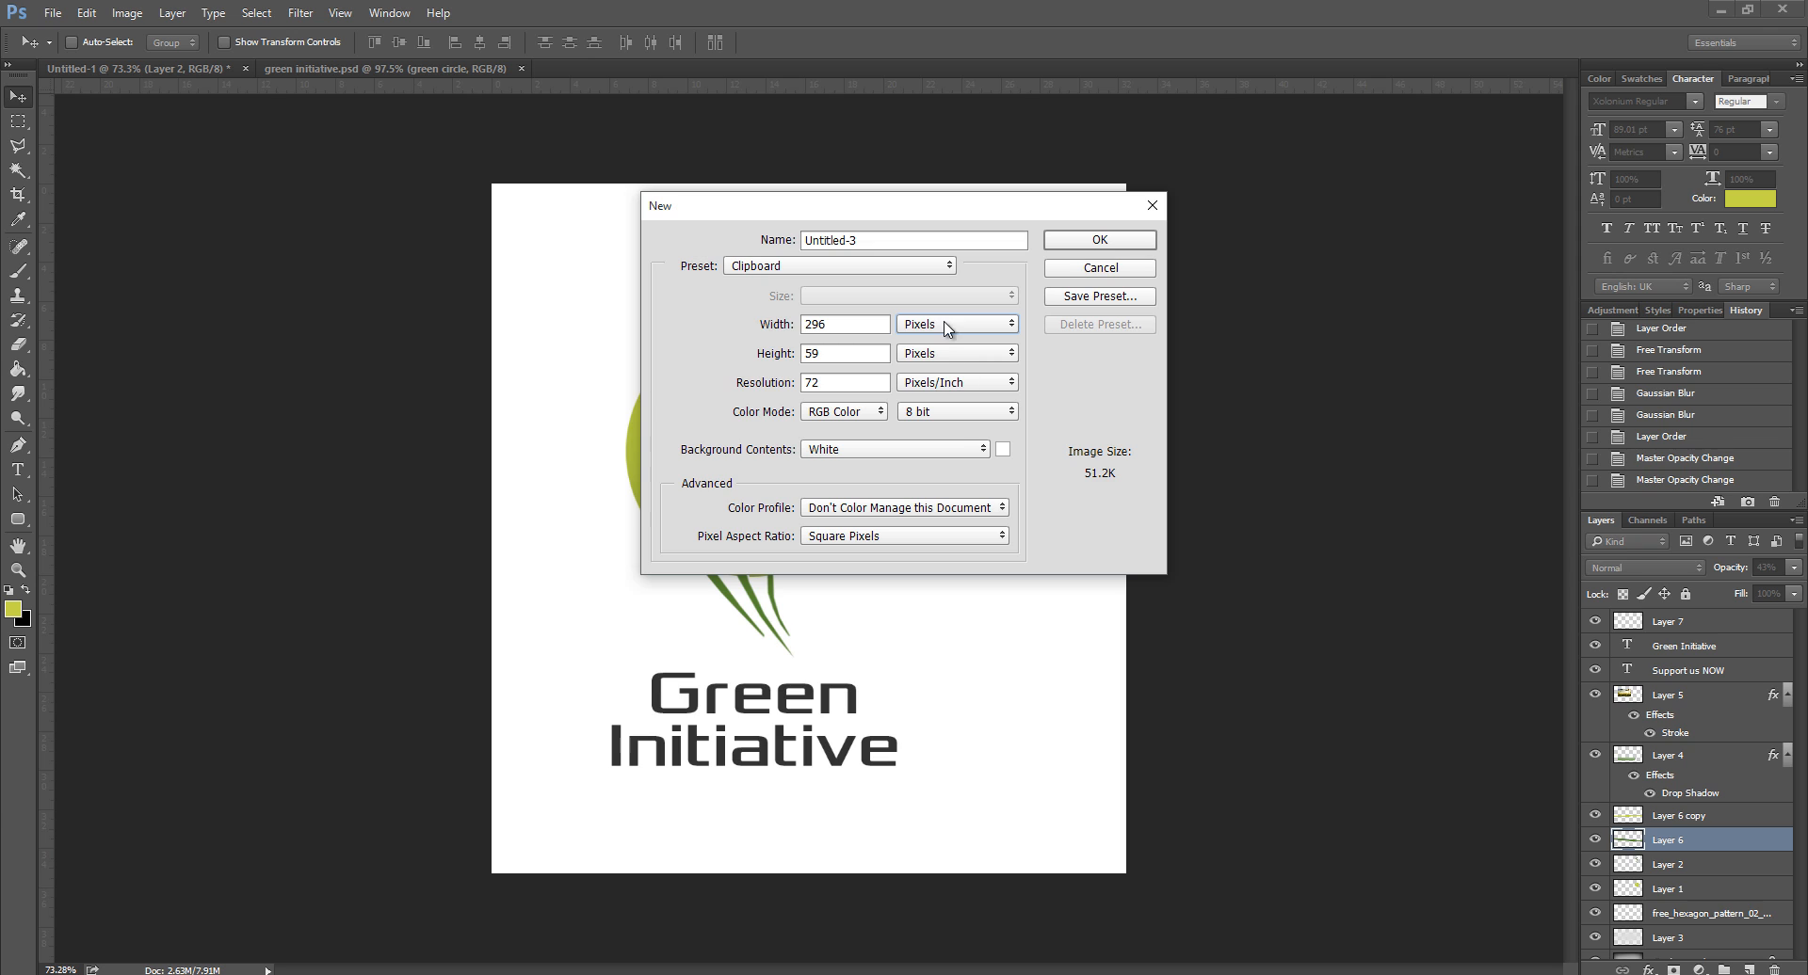
Step: Create a 1920 × 1080 pixel document at 72 pixels/inch with a white background and dock its window with the other documents
{"action": "double_click", "coordinate": [830, 325]}
{"action": "type", "text": "1920"}
{"action": "key", "text": "Tab"}
{"action": "type", "text": "1080"}
{"action": "left_click", "coordinate": [880, 322]}
{"action": "double_click", "coordinate": [849, 384]}
{"action": "left_click", "coordinate": [1121, 243]}
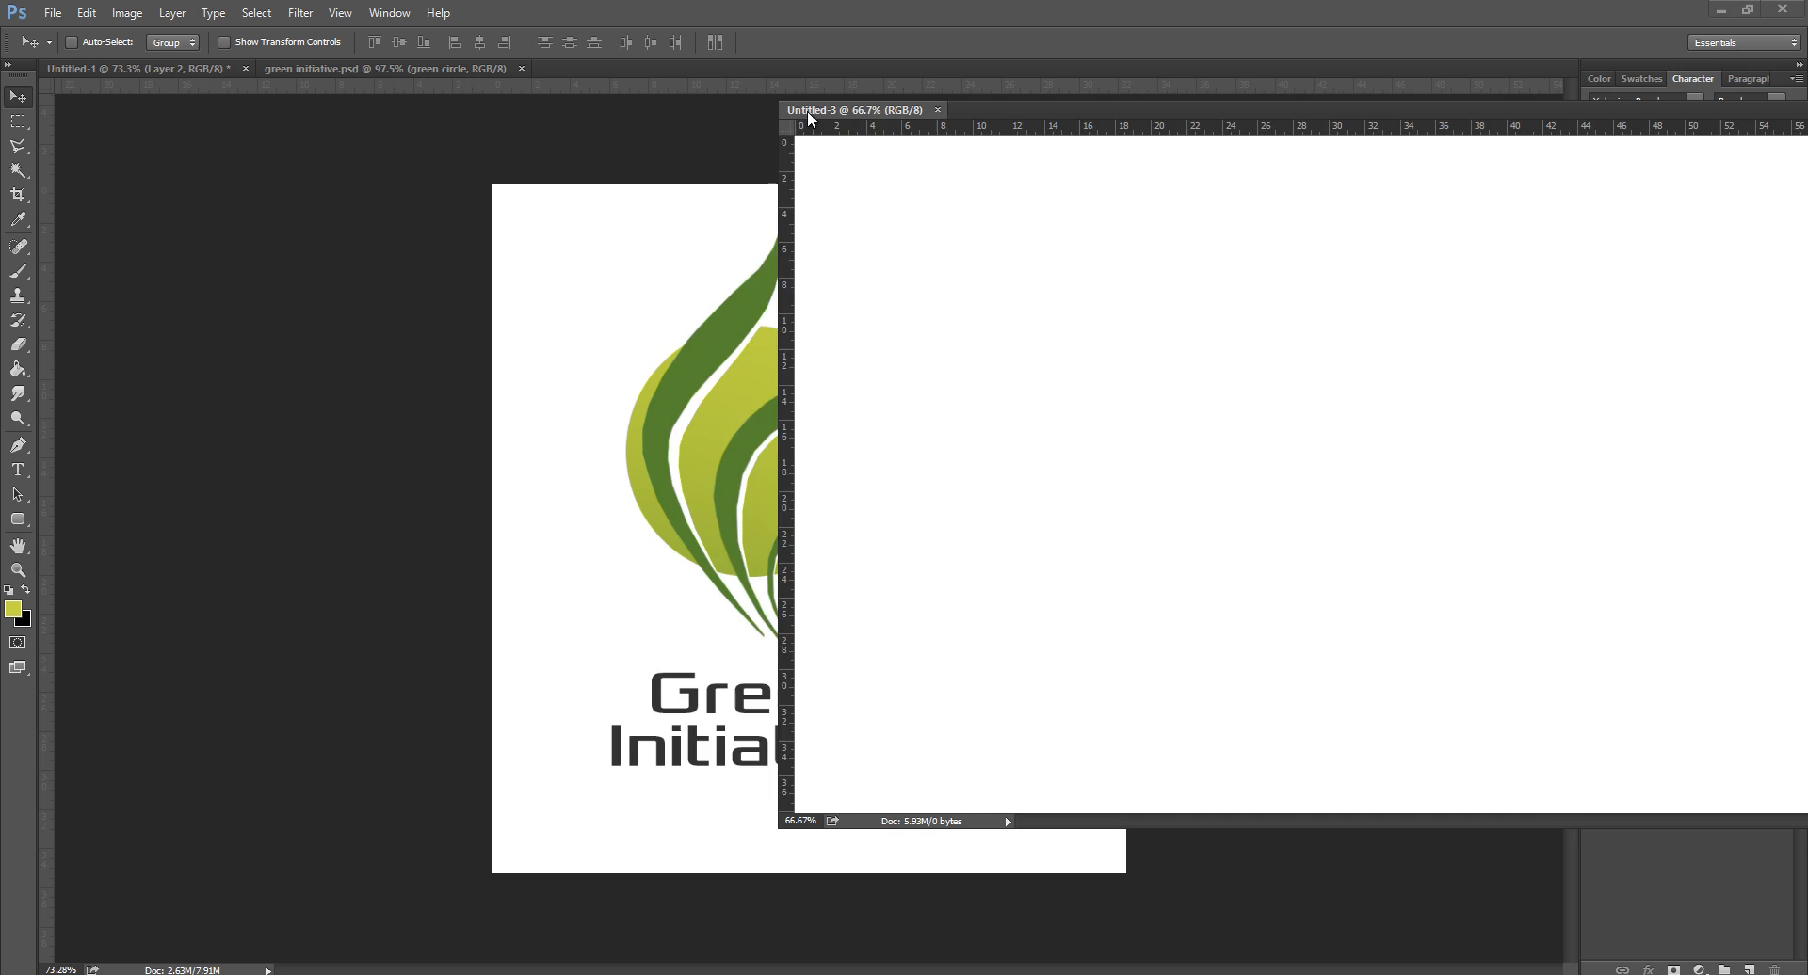
{"action": "left_click_drag", "start_coordinate": [806, 111], "coordinate": [692, 68]}
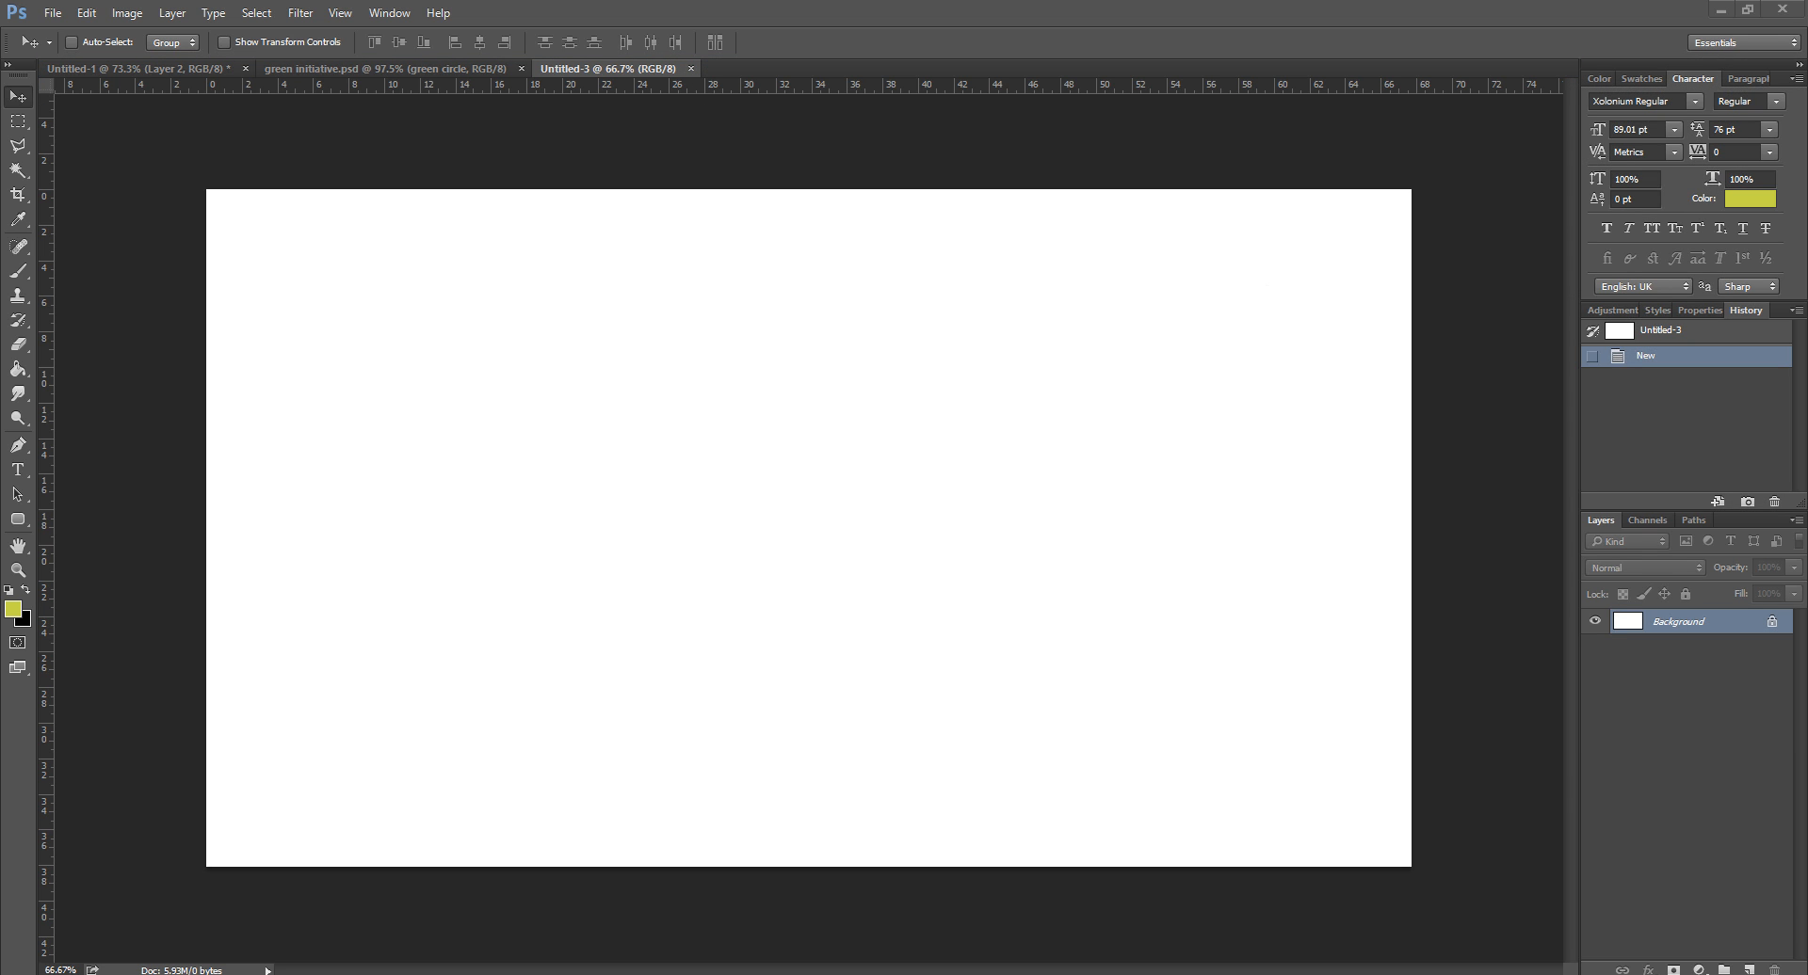
Step: Add a black, centred text box in the lower half of the canvas reading "Support us NOW"
{"action": "left_click", "coordinate": [17, 470]}
{"action": "left_click_drag", "start_coordinate": [346, 758], "coordinate": [1172, 614]}
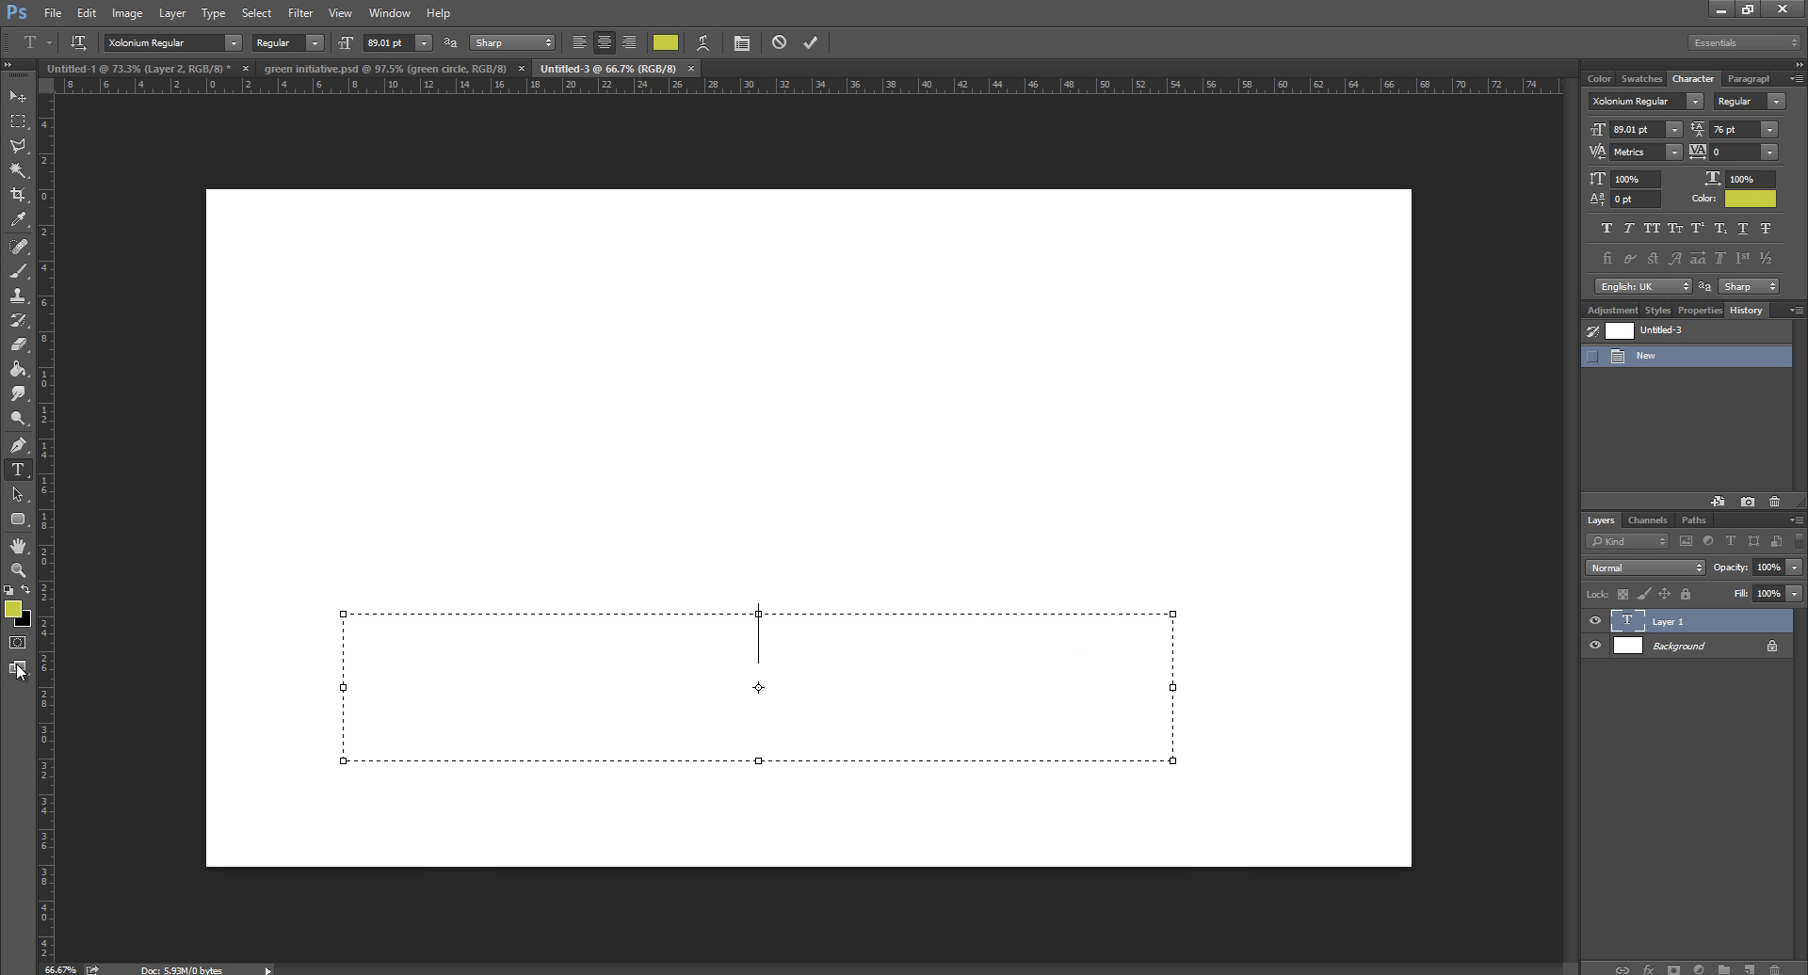
{"action": "left_click", "coordinate": [28, 590]}
{"action": "left_click_drag", "start_coordinate": [346, 758], "coordinate": [383, 694]}
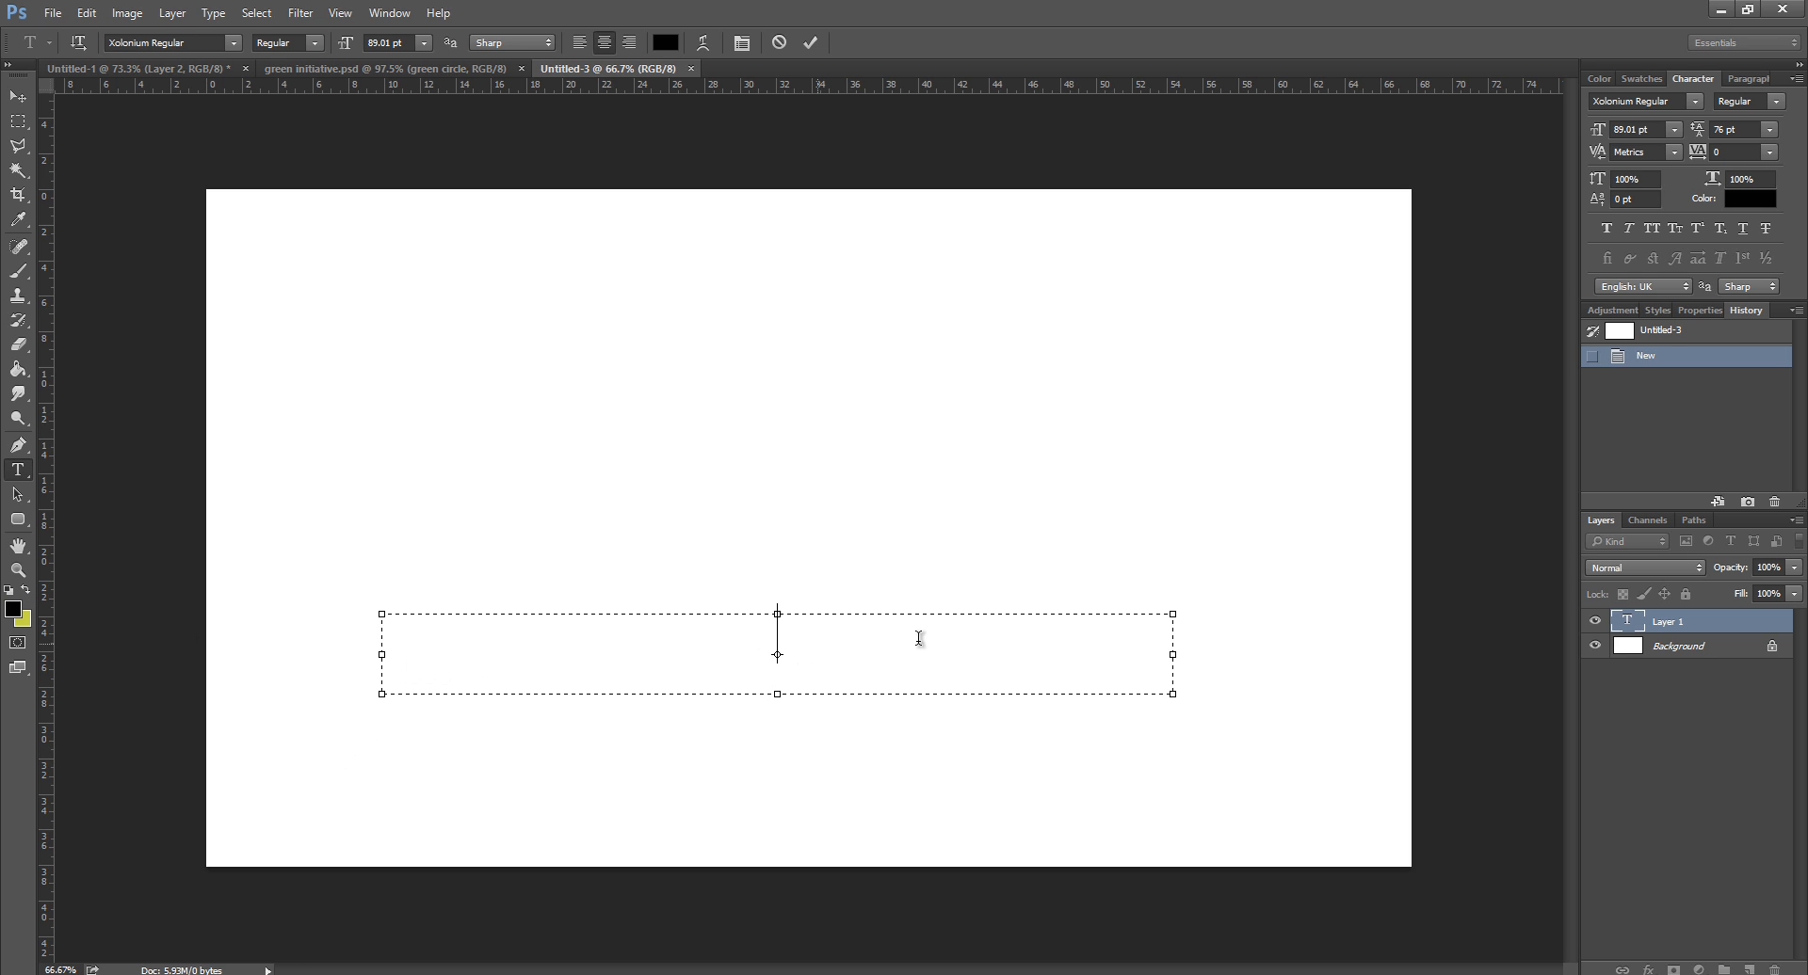
{"action": "type", "text": "Su"}
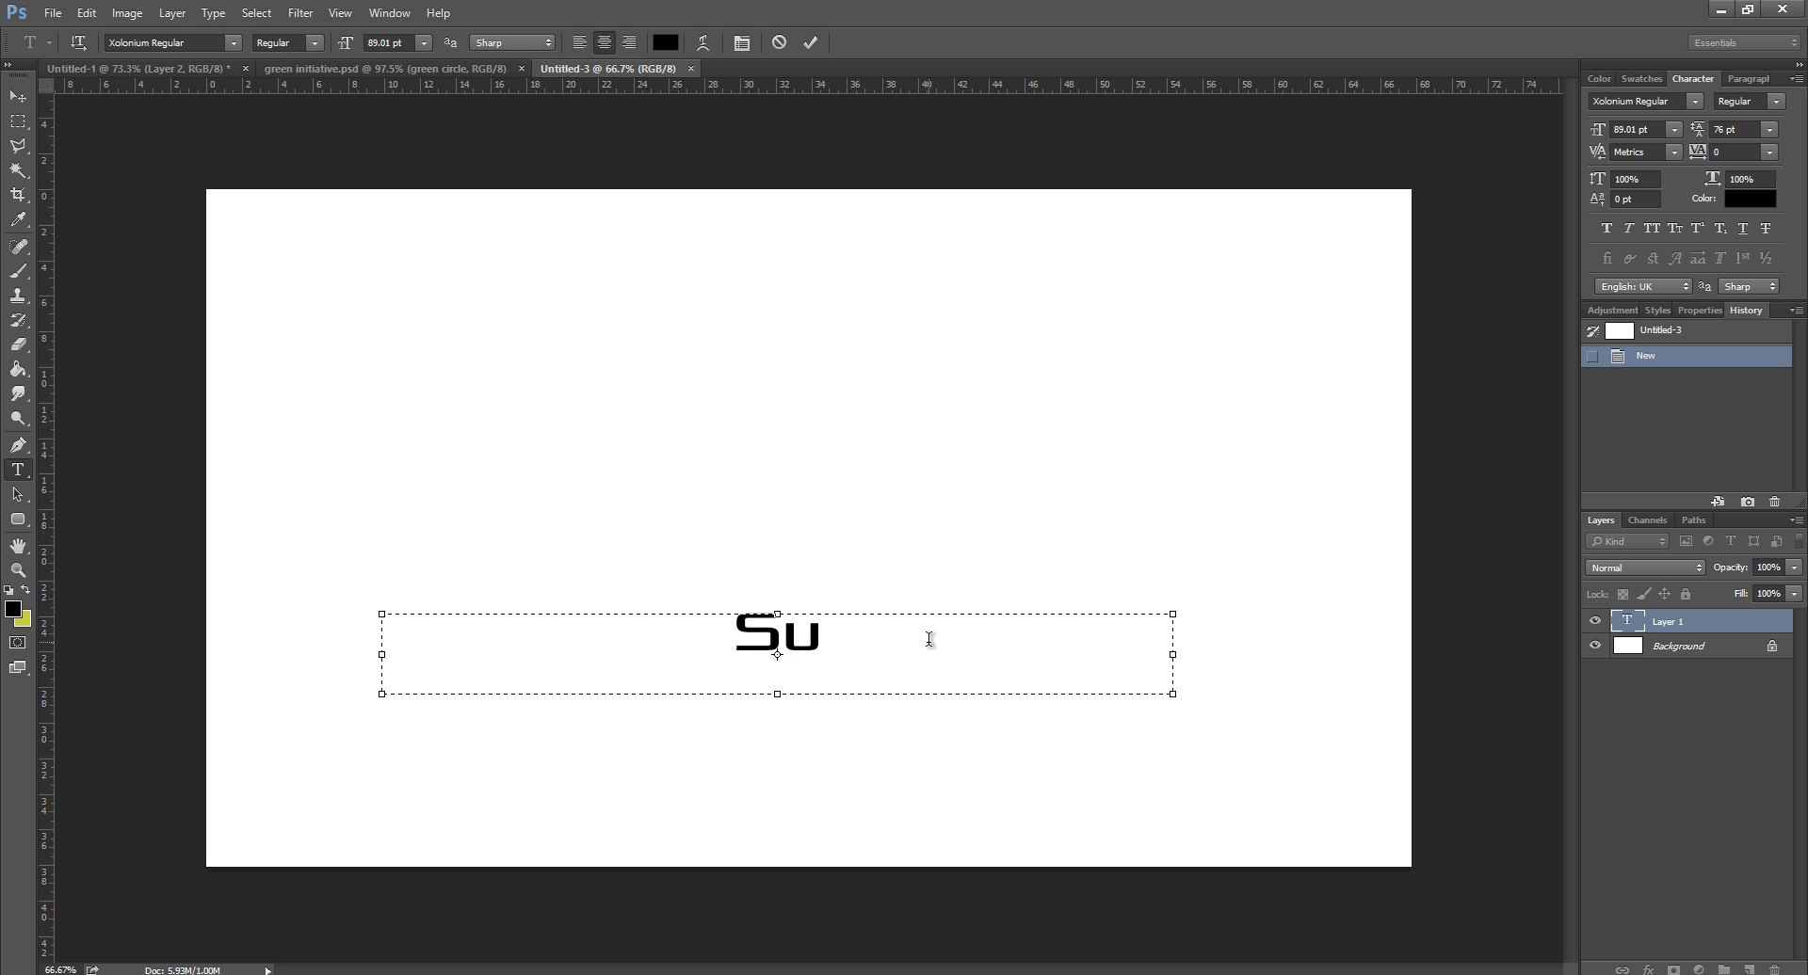
{"action": "type", "text": "pport us NOW"}
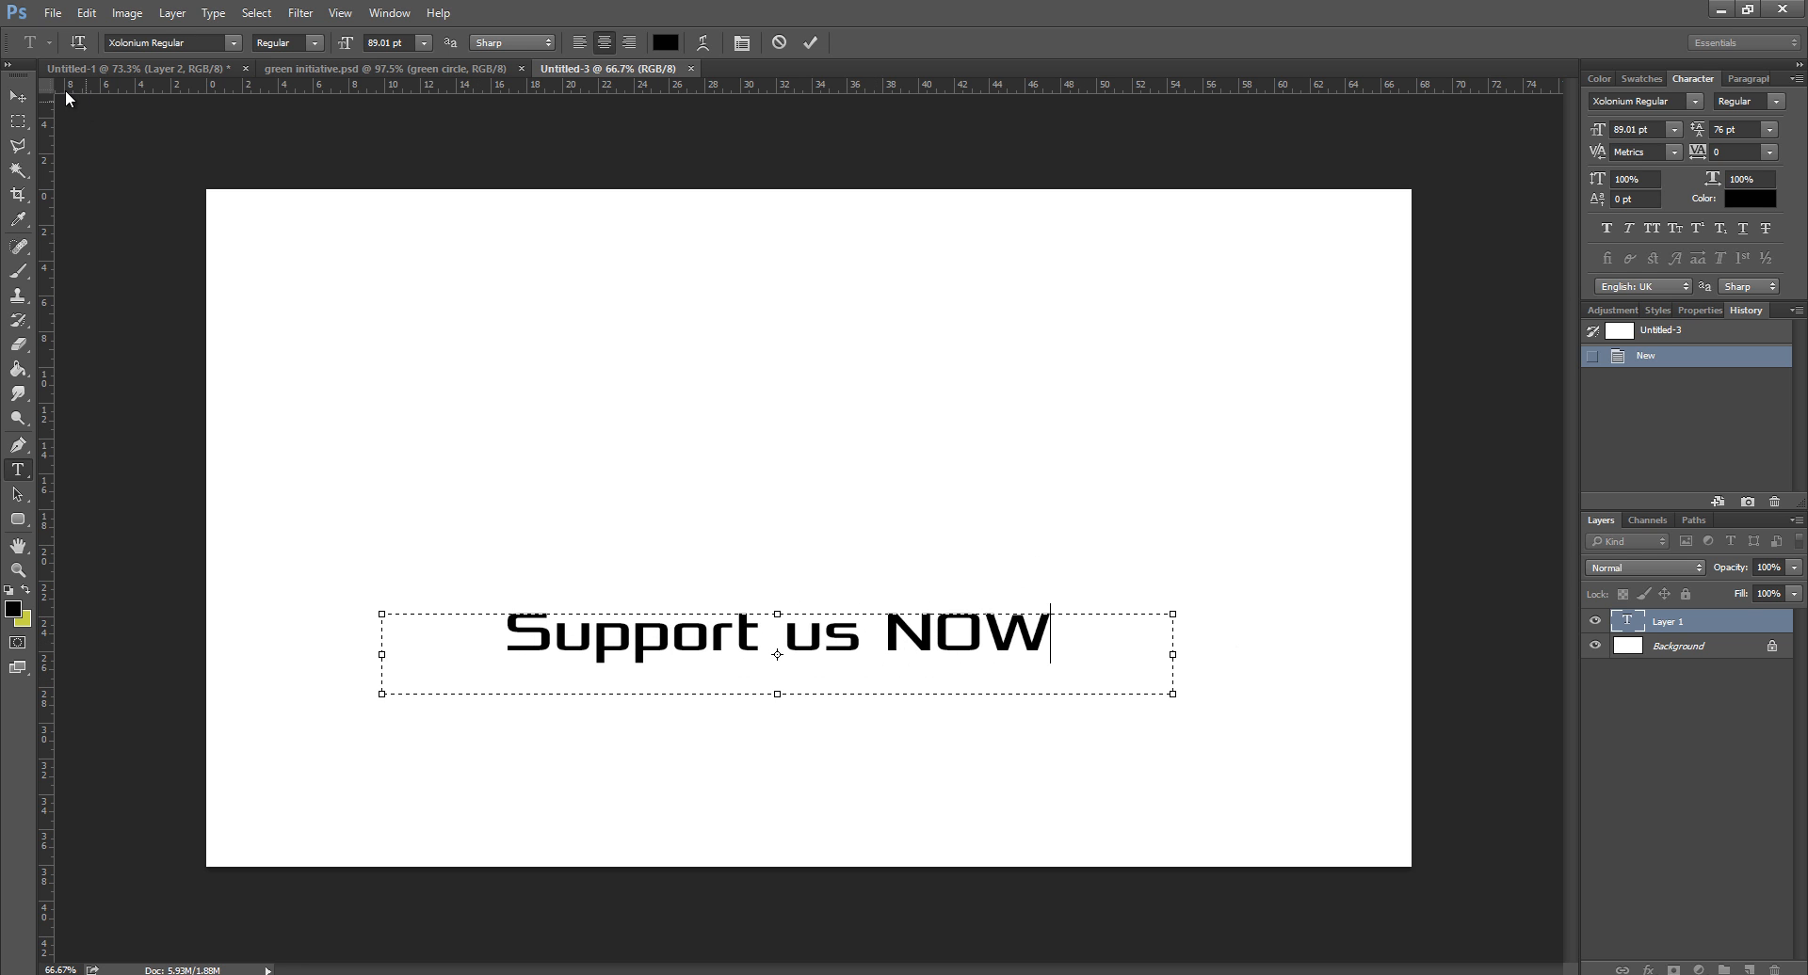
Step: Move the "Support us NOW" text lower and enlarge it to about 135 pt with Free Transform
{"action": "left_click", "coordinate": [16, 96]}
{"action": "left_click_drag", "start_coordinate": [908, 629], "coordinate": [868, 679]}
{"action": "key", "text": "ctrl+t"}
{"action": "left_click_drag", "start_coordinate": [1139, 649], "coordinate": [1348, 557]}
{"action": "left_click_drag", "start_coordinate": [1141, 687], "coordinate": [1081, 724]}
{"action": "left_click_drag", "start_coordinate": [1296, 675], "coordinate": [1341, 669]}
{"action": "left_click_drag", "start_coordinate": [1053, 725], "coordinate": [1045, 698]}
{"action": "left_click_drag", "start_coordinate": [1327, 625], "coordinate": [1388, 517]}
{"action": "left_click_drag", "start_coordinate": [1100, 674], "coordinate": [1098, 687]}
{"action": "key", "text": "Return"}
Step: Add a layer above the Background and create a text box on it reading "fg" above the Support us NOW text
{"action": "left_click", "coordinate": [18, 121]}
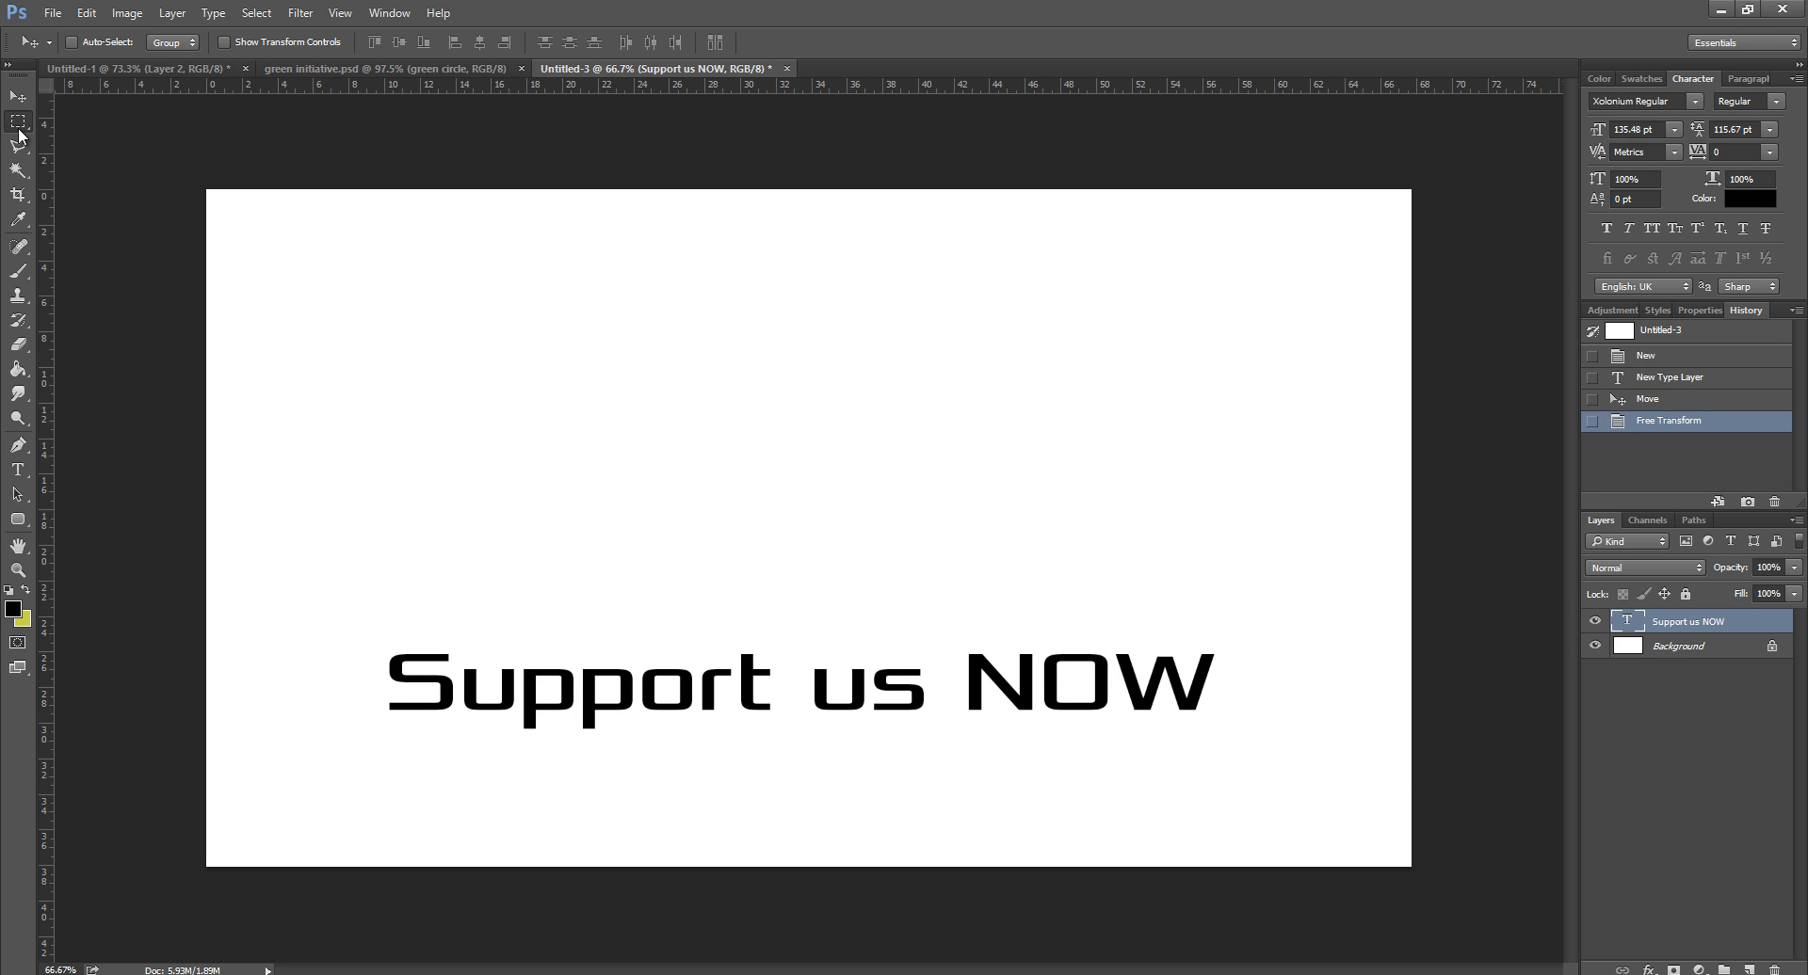
{"action": "left_click", "coordinate": [1686, 648]}
{"action": "left_click", "coordinate": [1749, 969]}
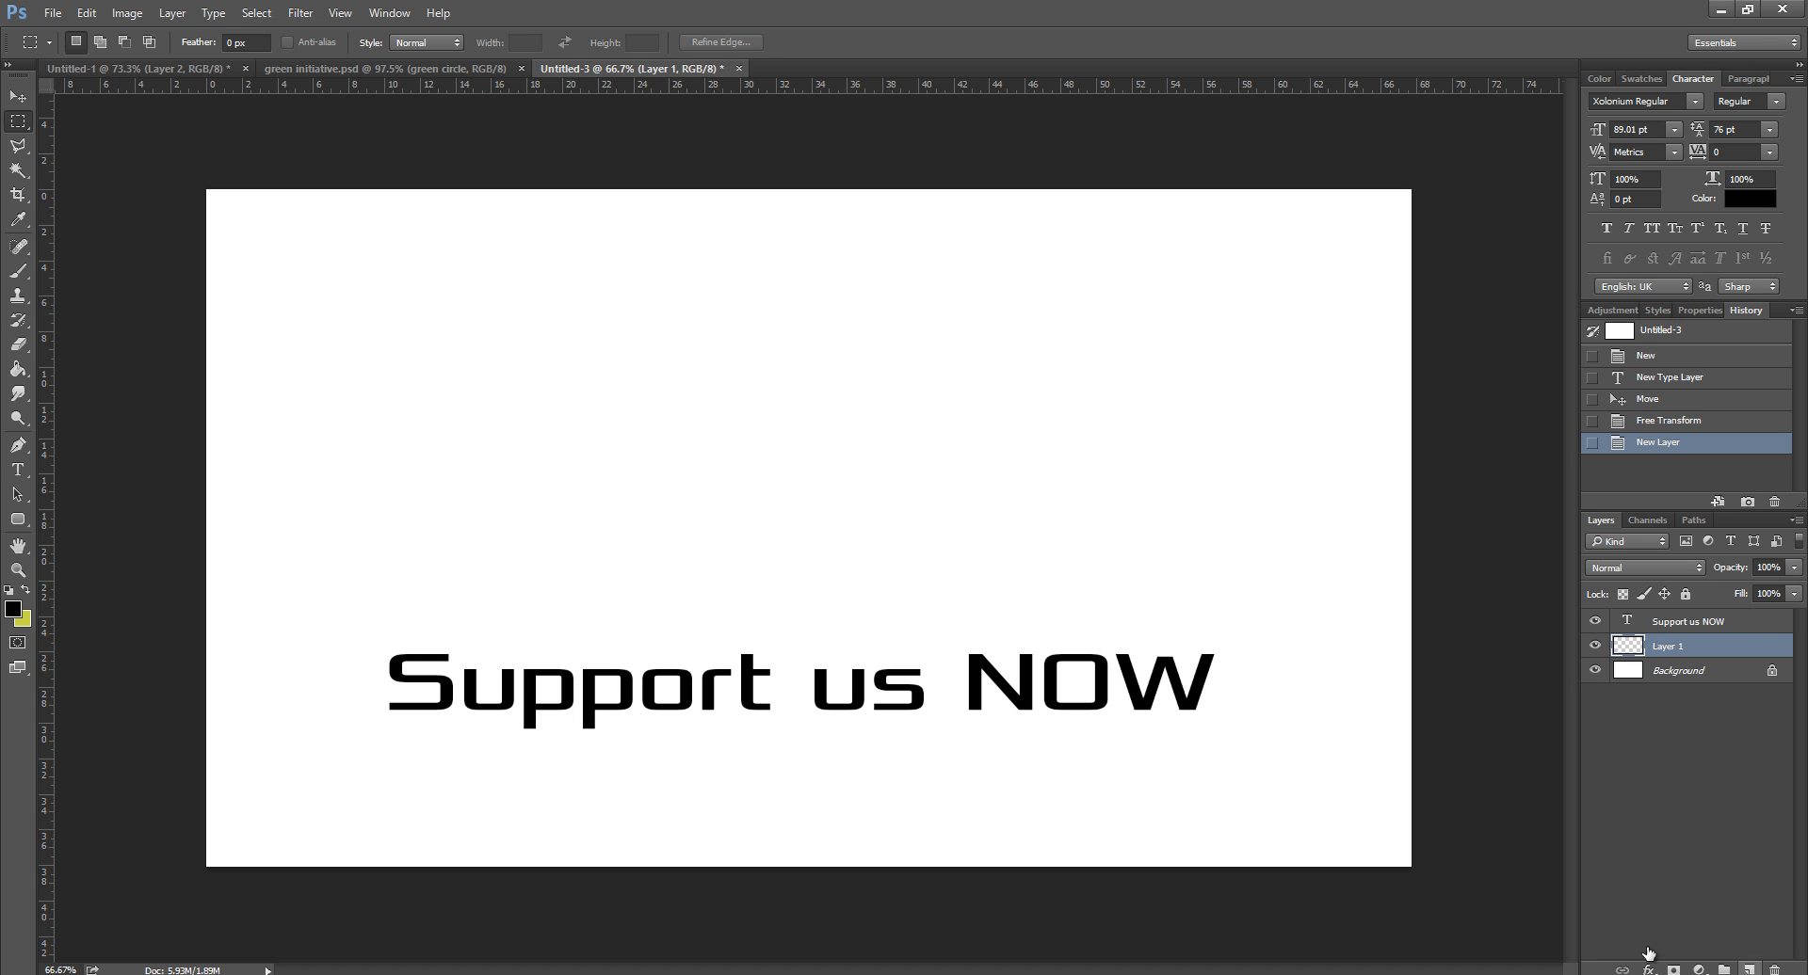
{"action": "left_click", "coordinate": [18, 471]}
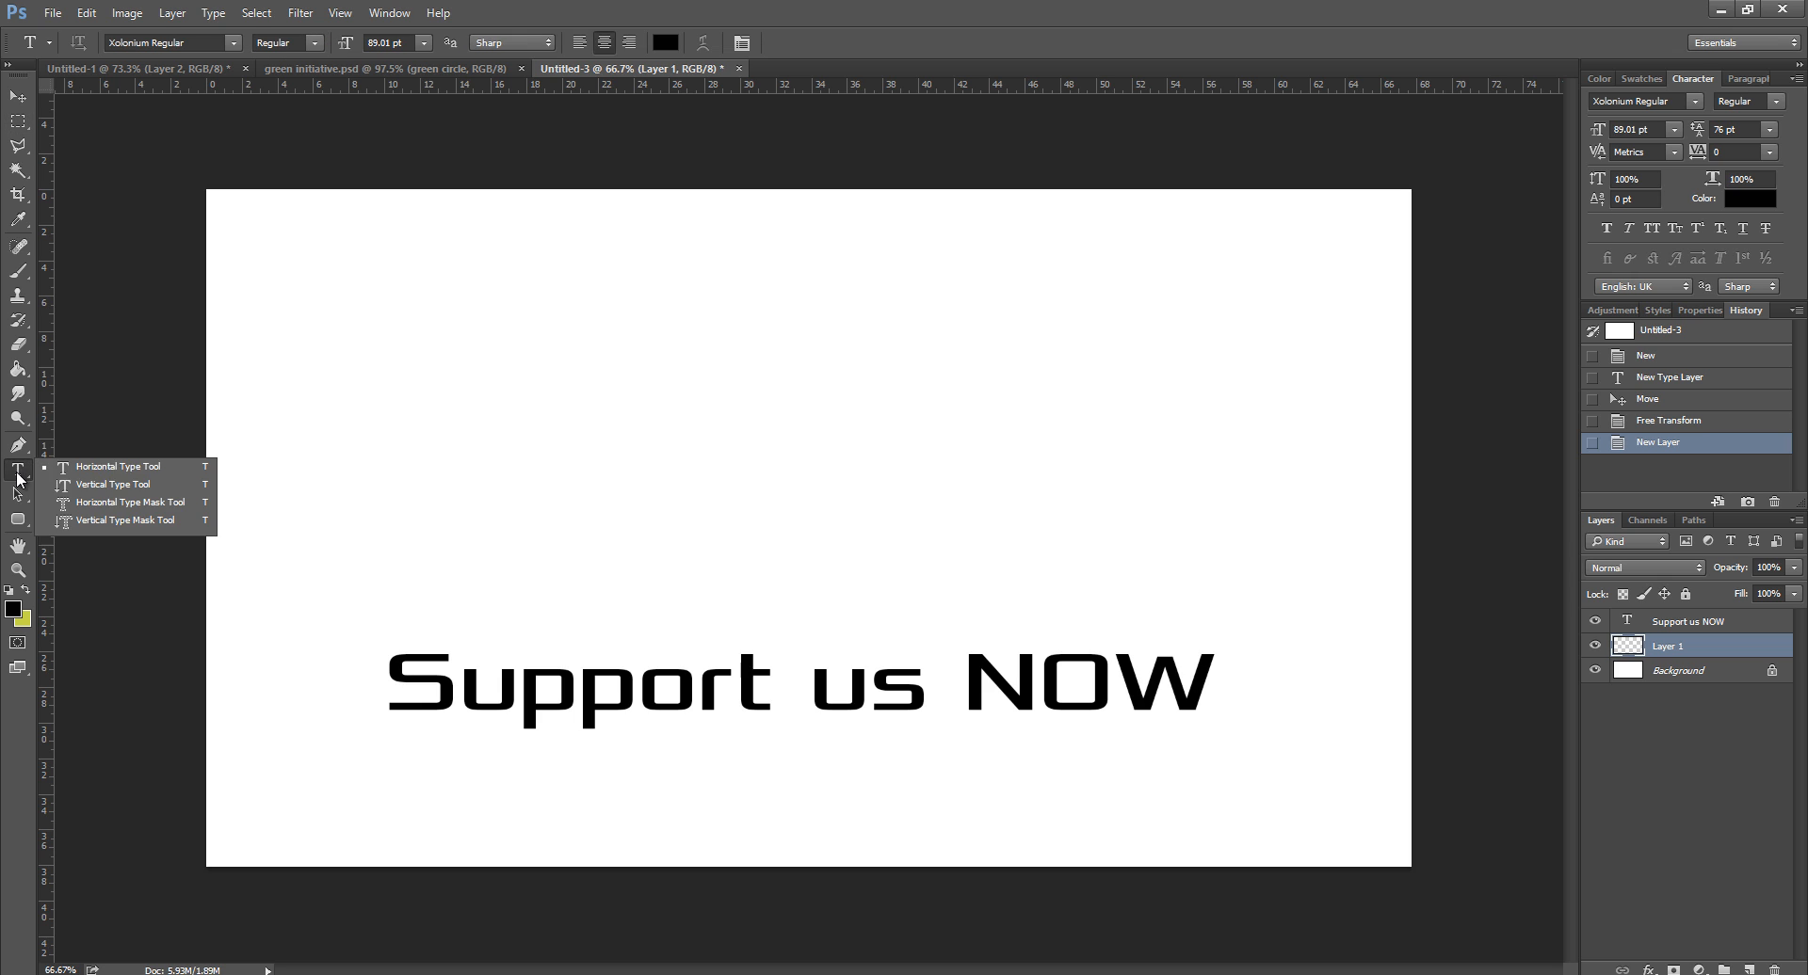
{"action": "left_click", "coordinate": [129, 468]}
{"action": "left_click_drag", "start_coordinate": [376, 439], "coordinate": [1300, 578]}
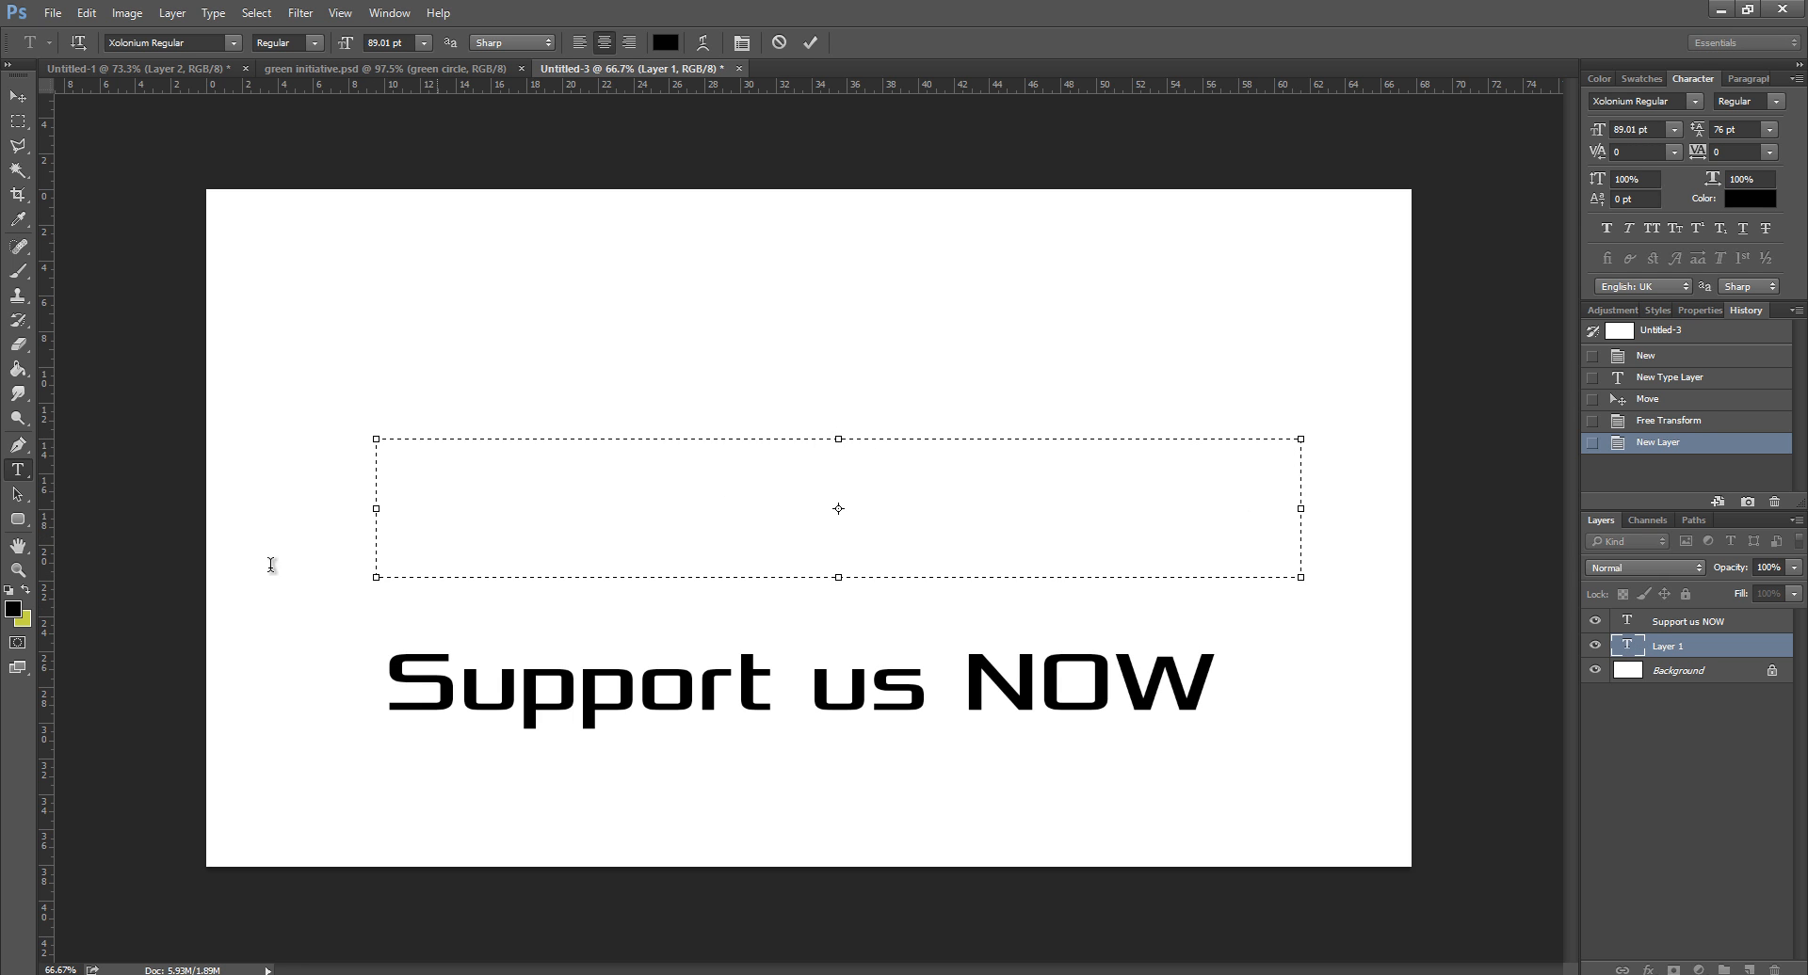
{"action": "type", "text": "fg"}
{"action": "left_click_drag", "start_coordinate": [766, 484], "coordinate": [1006, 475]}
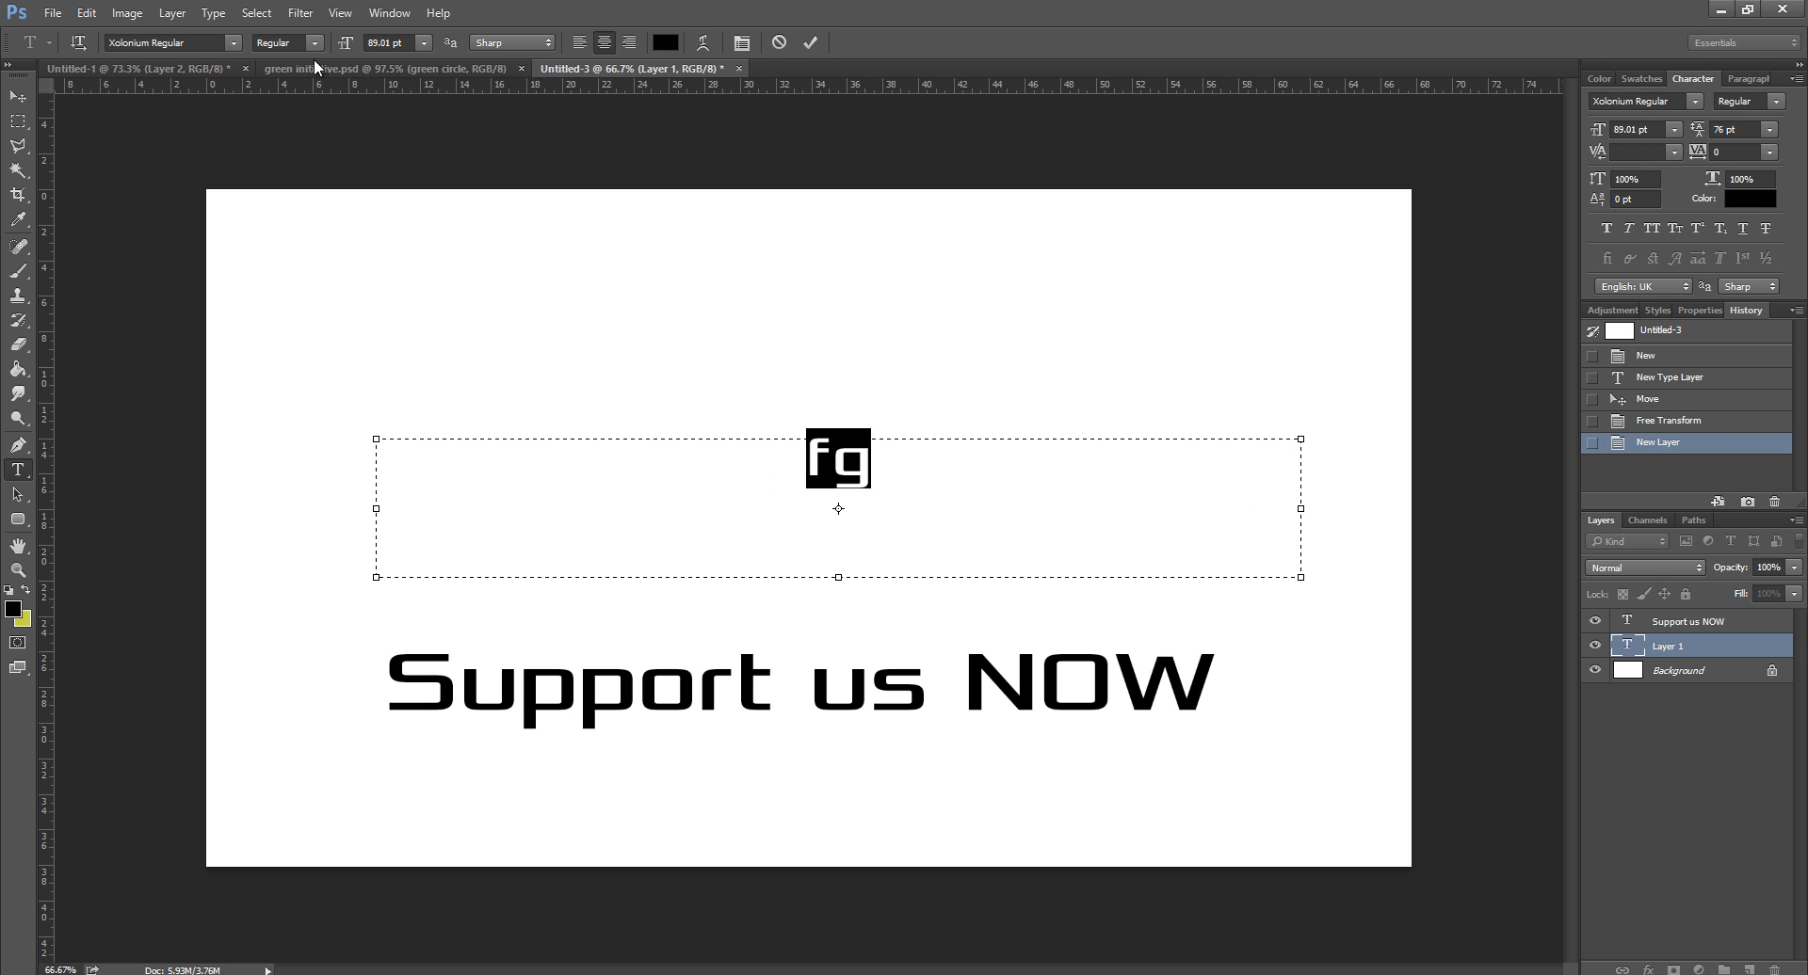
Step: Set the "fg" text to 157.01 pt and its colour to black
{"action": "left_click_drag", "start_coordinate": [341, 49], "coordinate": [373, 70]}
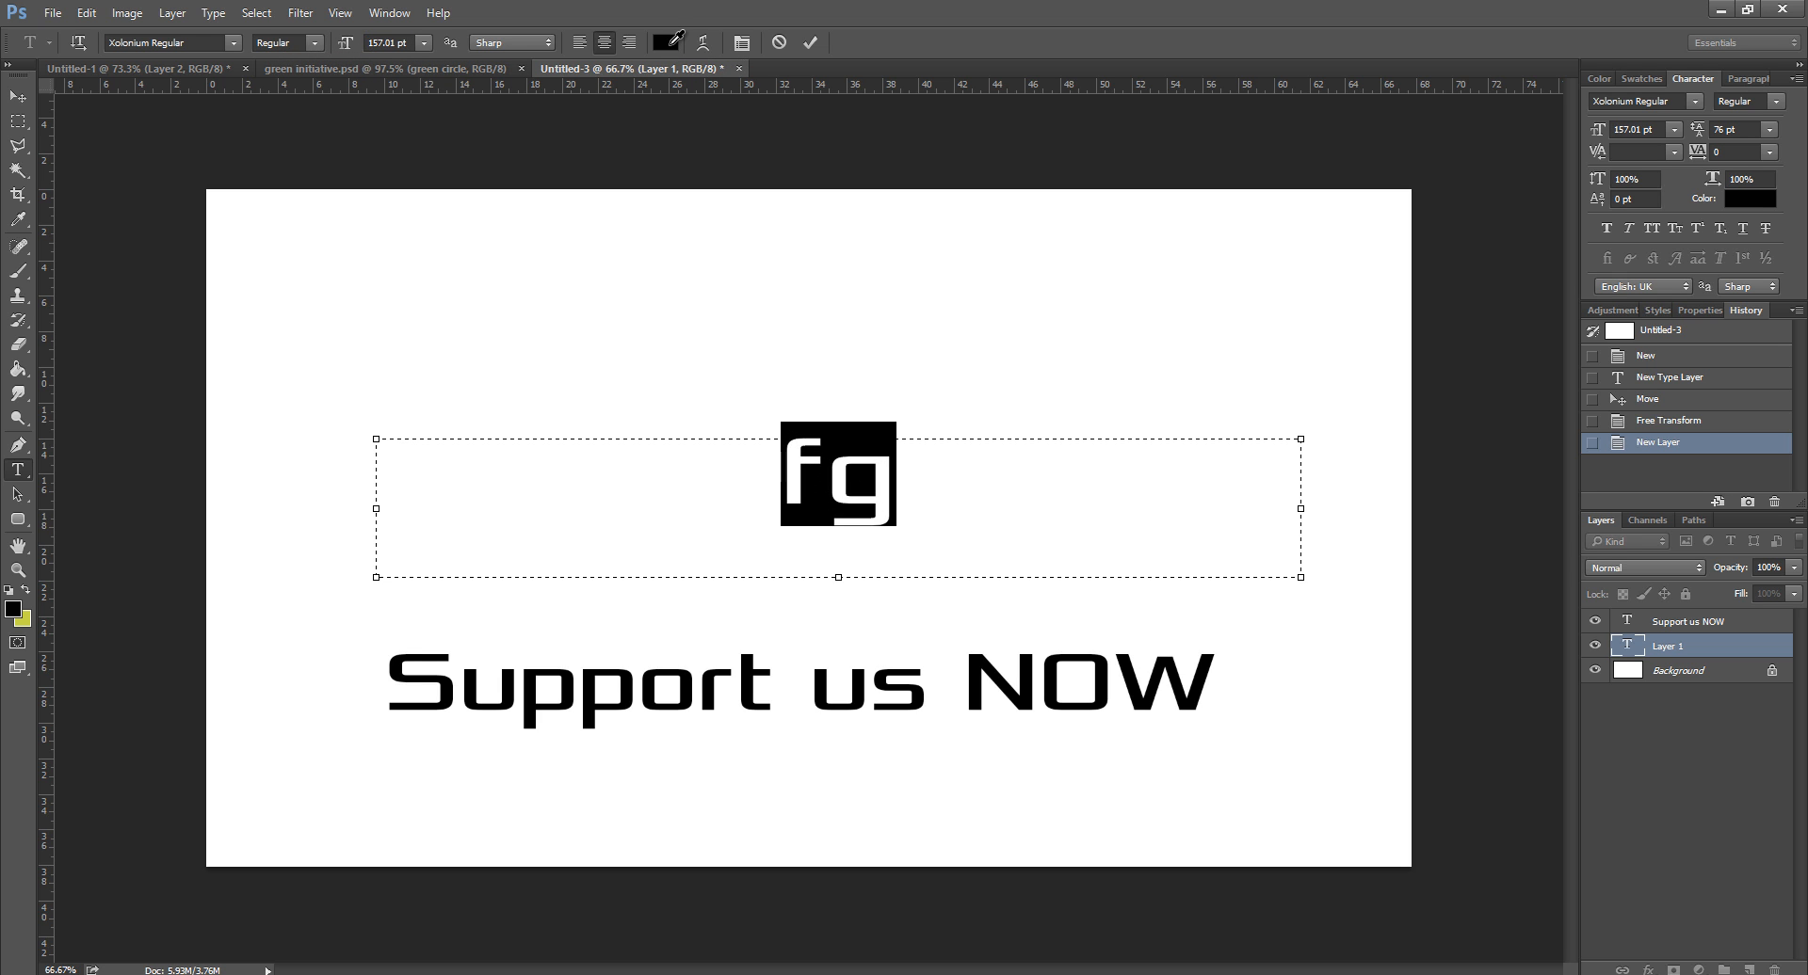
{"action": "left_click", "coordinate": [669, 42]}
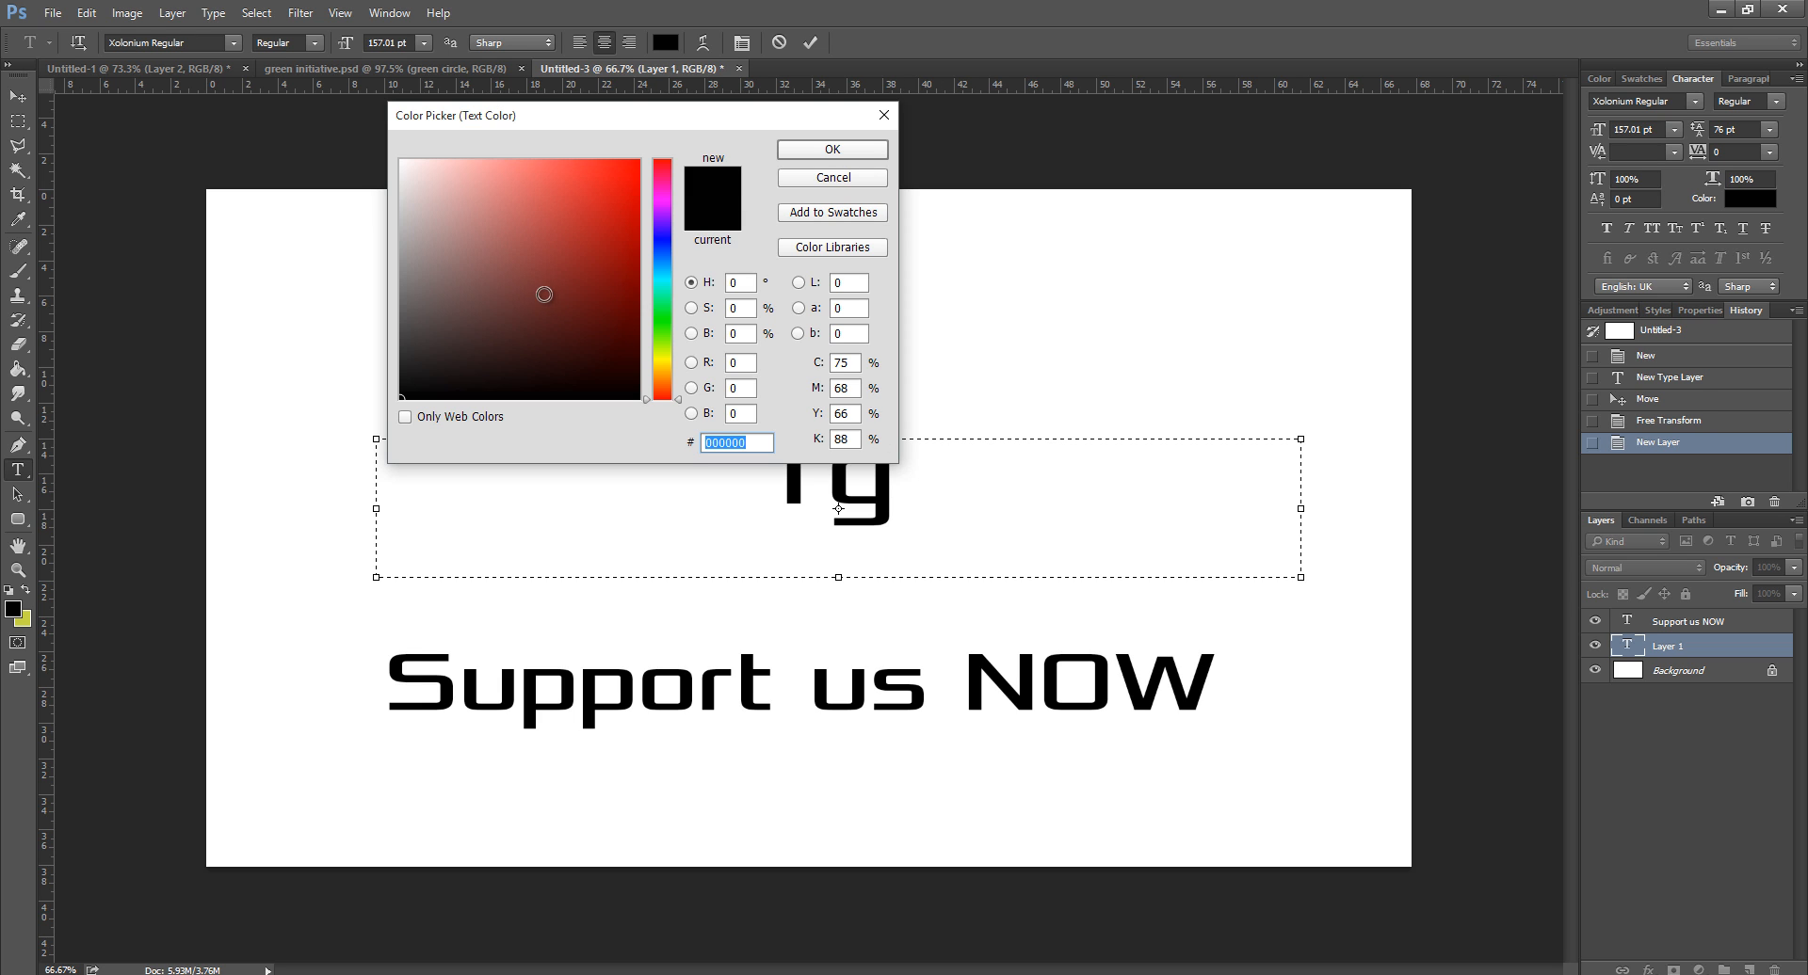
{"action": "type", "text": "ffffff"}
{"action": "left_click", "coordinate": [404, 398]}
{"action": "left_click", "coordinate": [845, 149]}
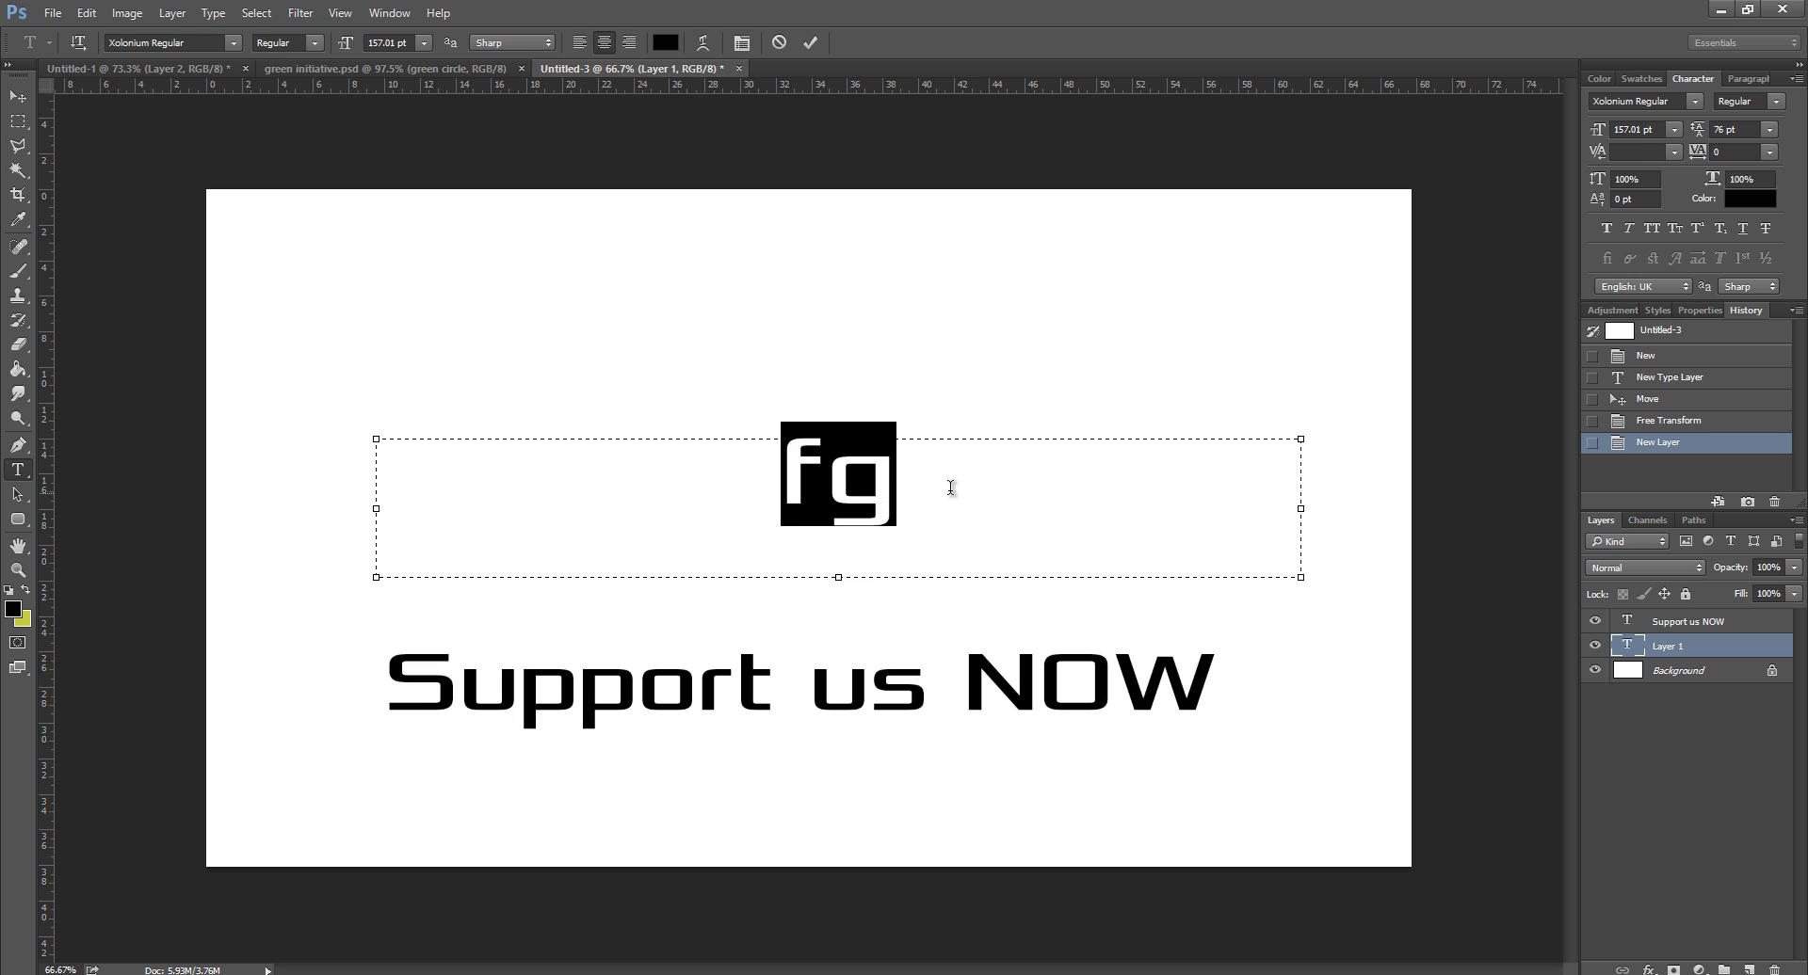
Step: Finish editing the "fg" text and delete its layer
{"action": "key", "text": "ctrl+Return"}
{"action": "key", "text": "v"}
{"action": "left_click_drag", "start_coordinate": [1772, 670], "coordinate": [1775, 969]}
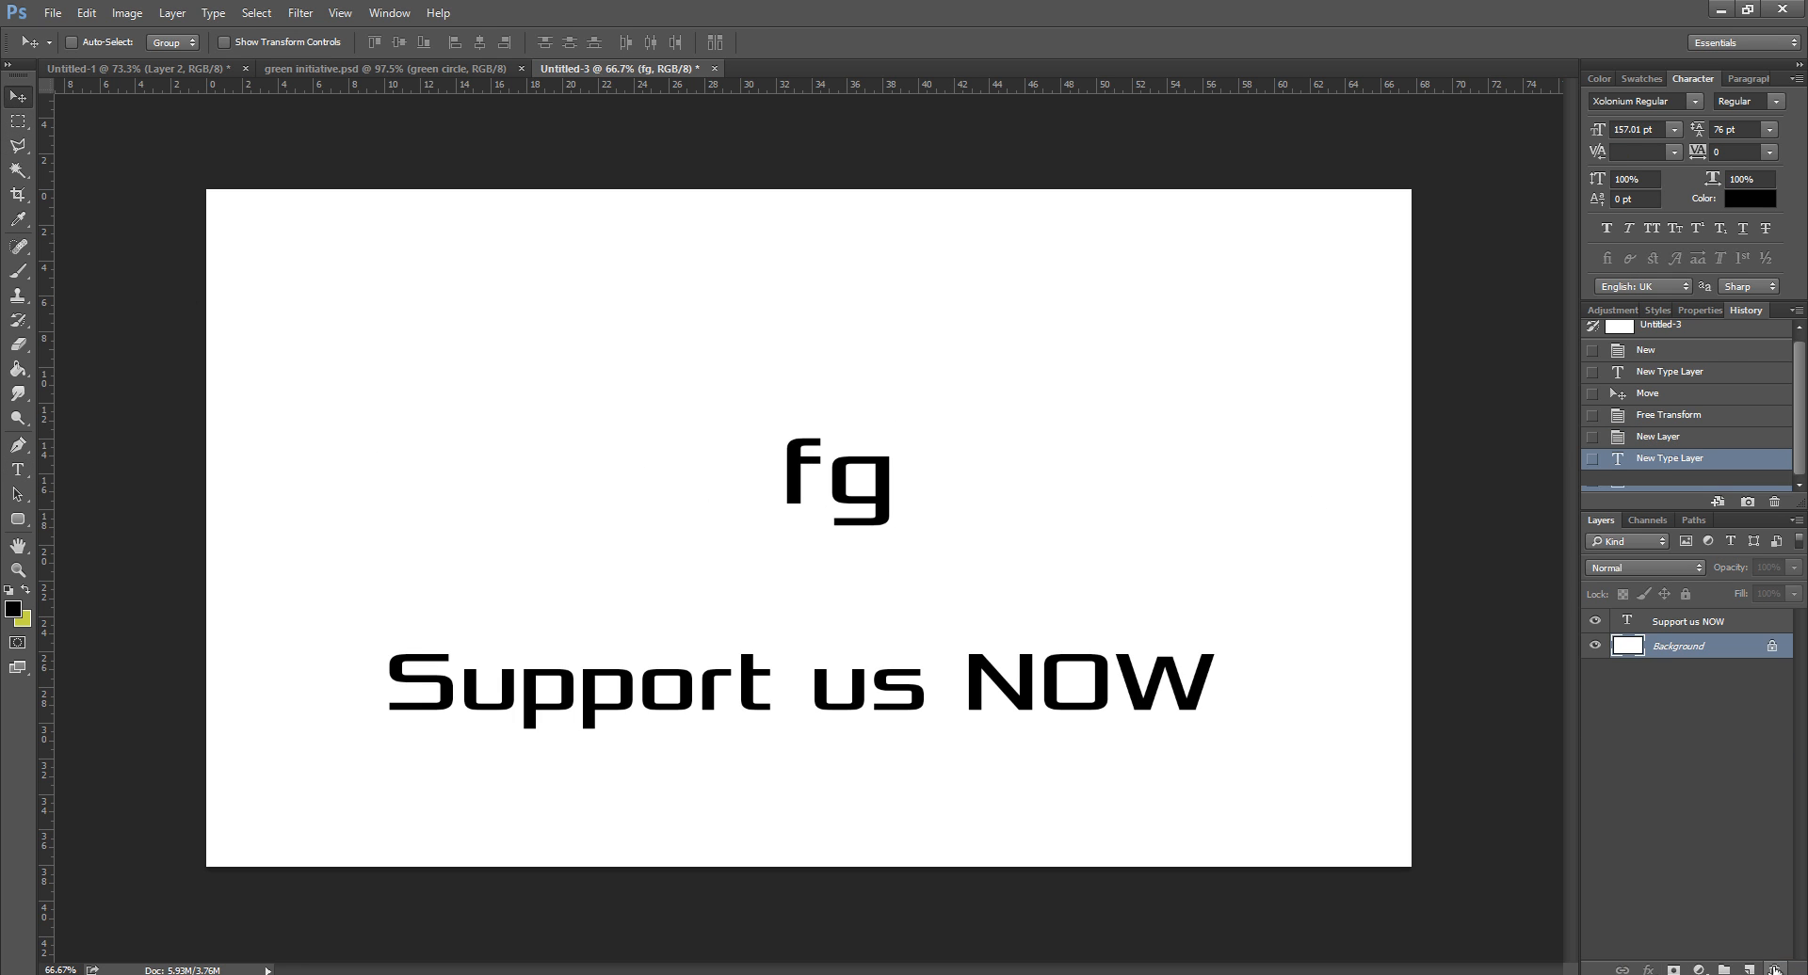
Step: Add an empty layer beneath the Support us NOW text and marquee a rectangle about 50 × 7 cm around the text
{"action": "left_click", "coordinate": [1702, 624]}
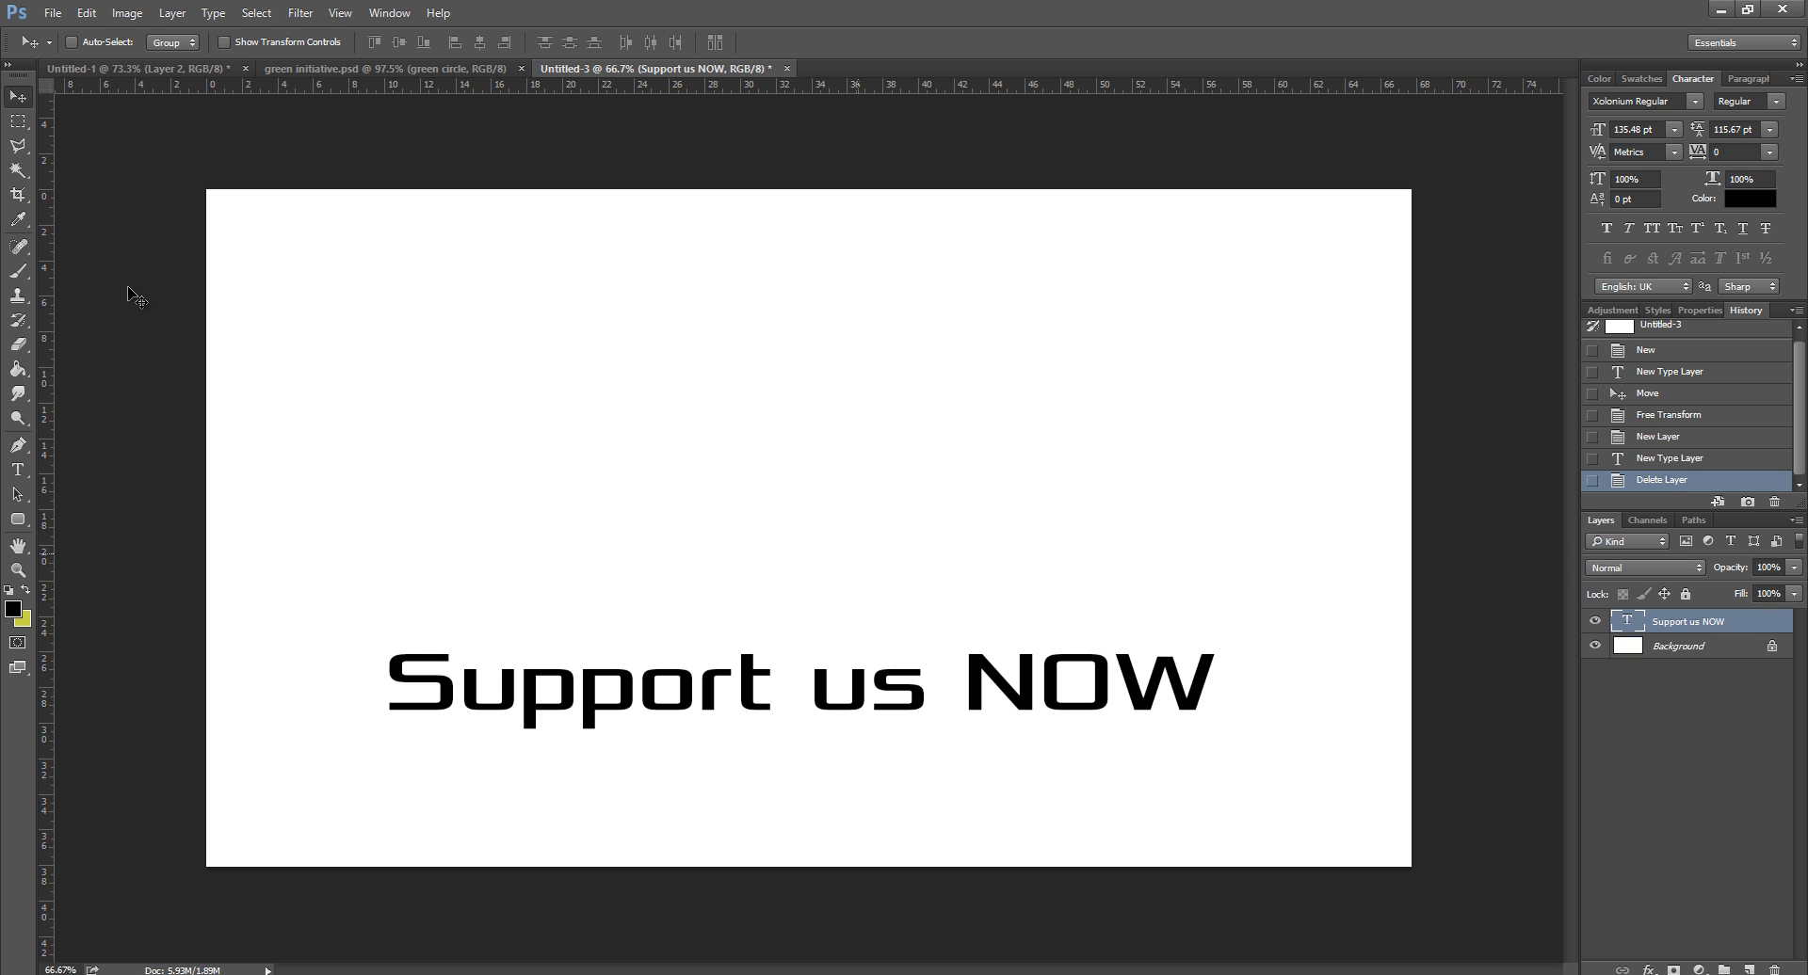
{"action": "left_click", "coordinate": [18, 121]}
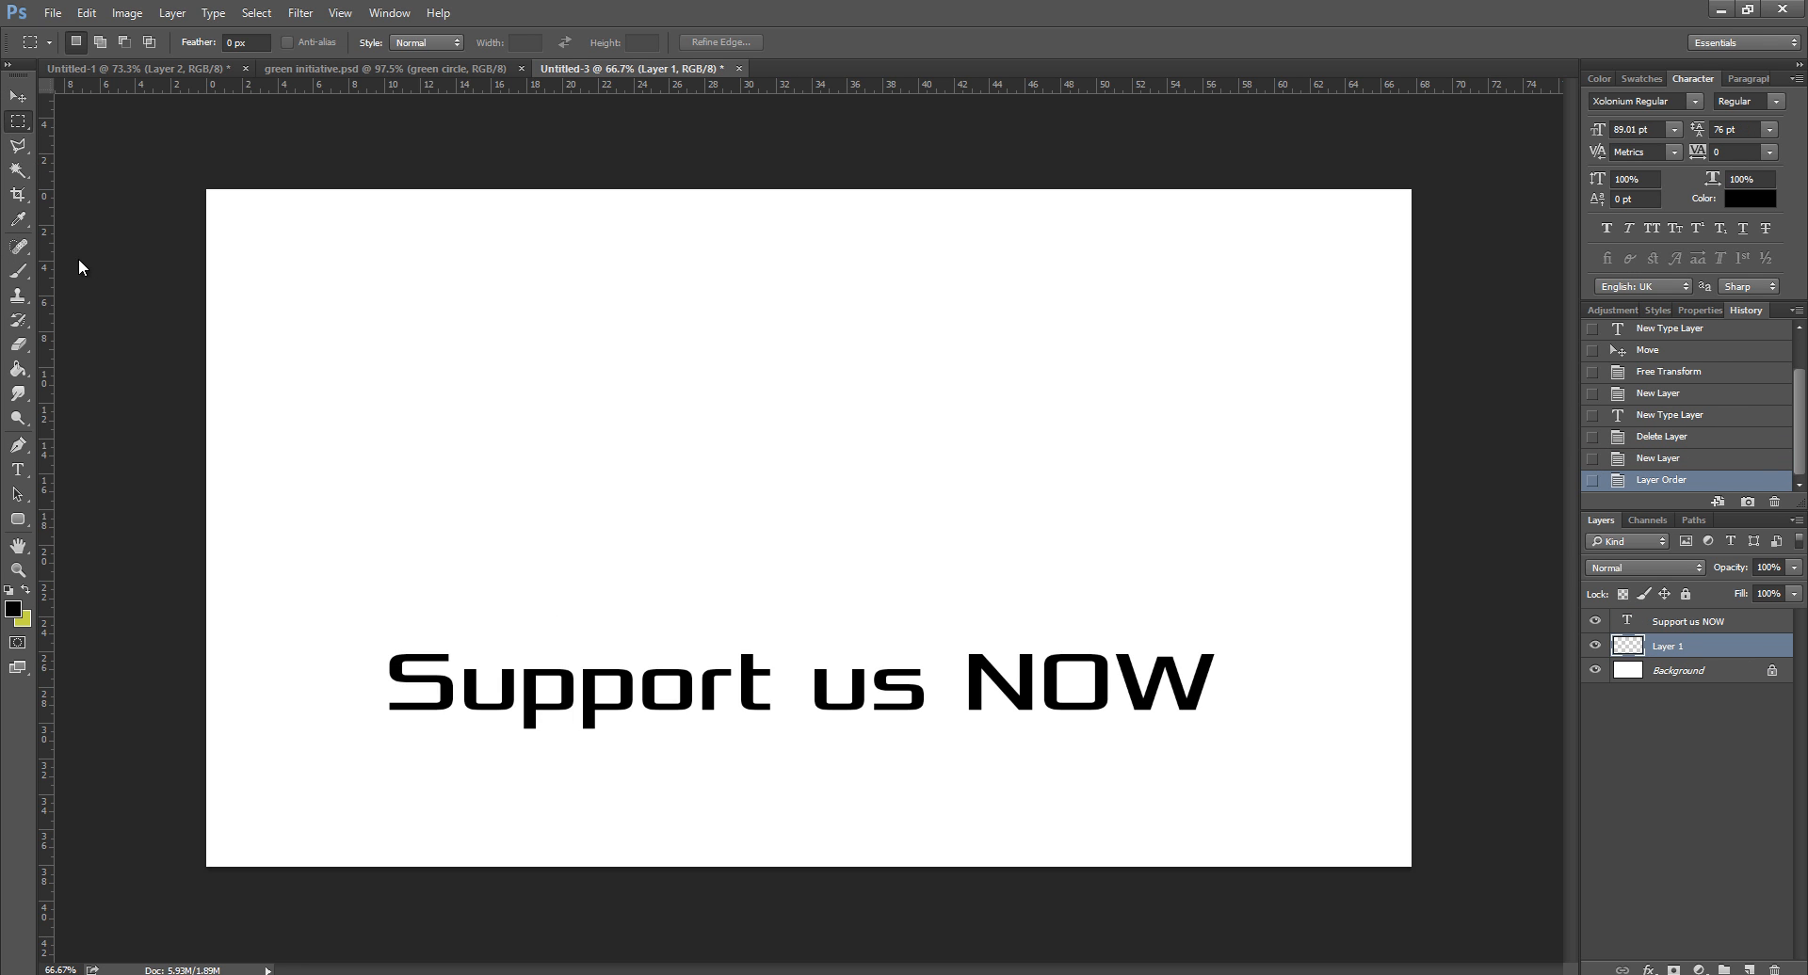
{"action": "right_click", "coordinate": [18, 124]}
{"action": "left_click", "coordinate": [108, 118]}
{"action": "left_click_drag", "start_coordinate": [391, 648], "coordinate": [1239, 737]}
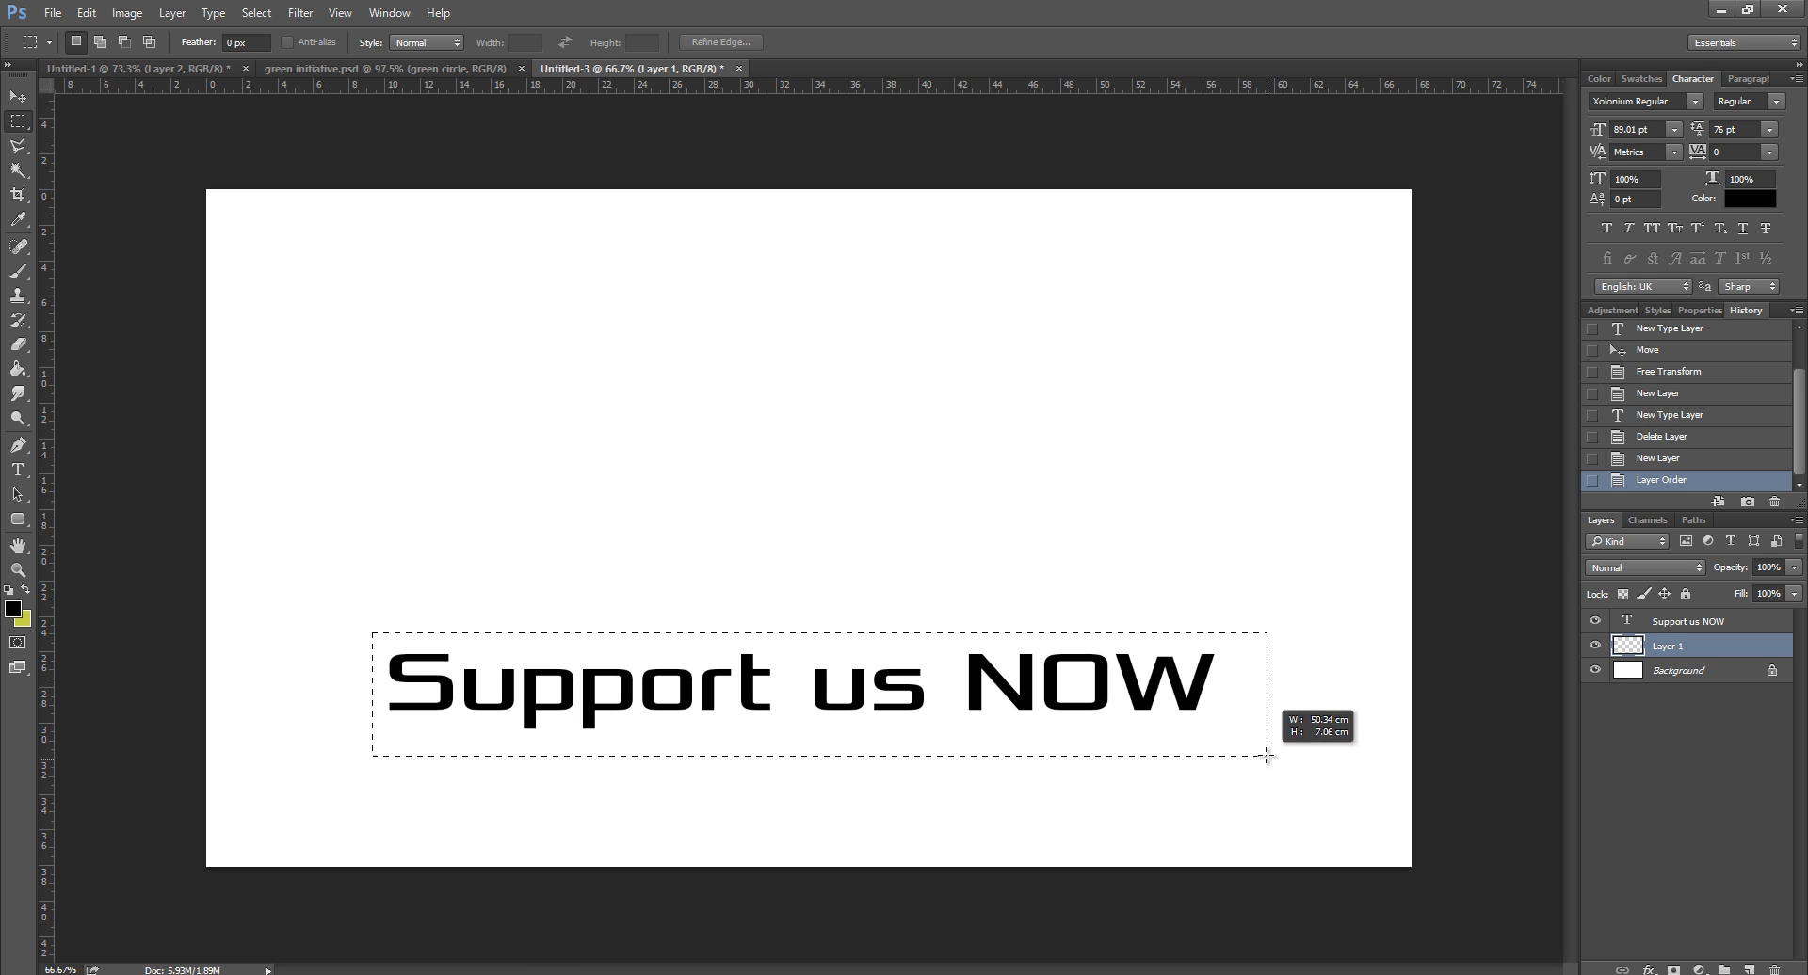
{"action": "left_click_drag", "start_coordinate": [1273, 756], "coordinate": [1273, 756]}
Step: Set the foreground colour to dark grey #4e4e4e, paint the rectangular selection full with the Brush tool, and deselect
{"action": "left_click", "coordinate": [18, 270]}
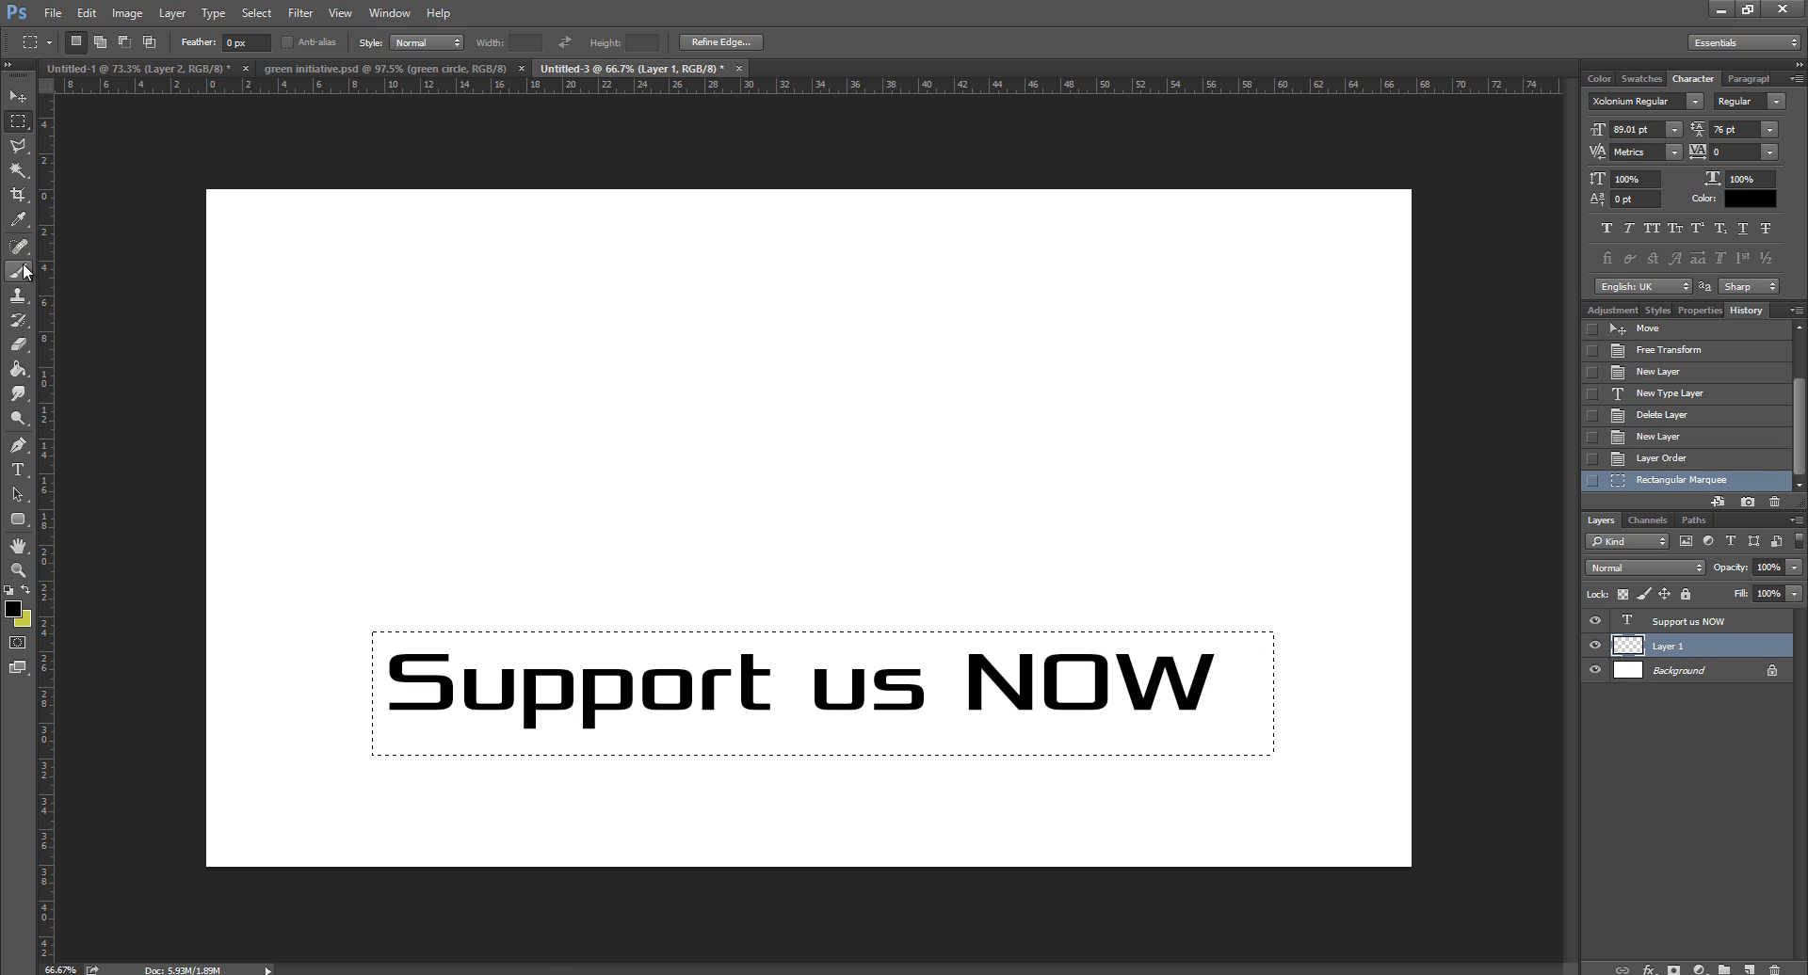
{"action": "left_click", "coordinate": [13, 609]}
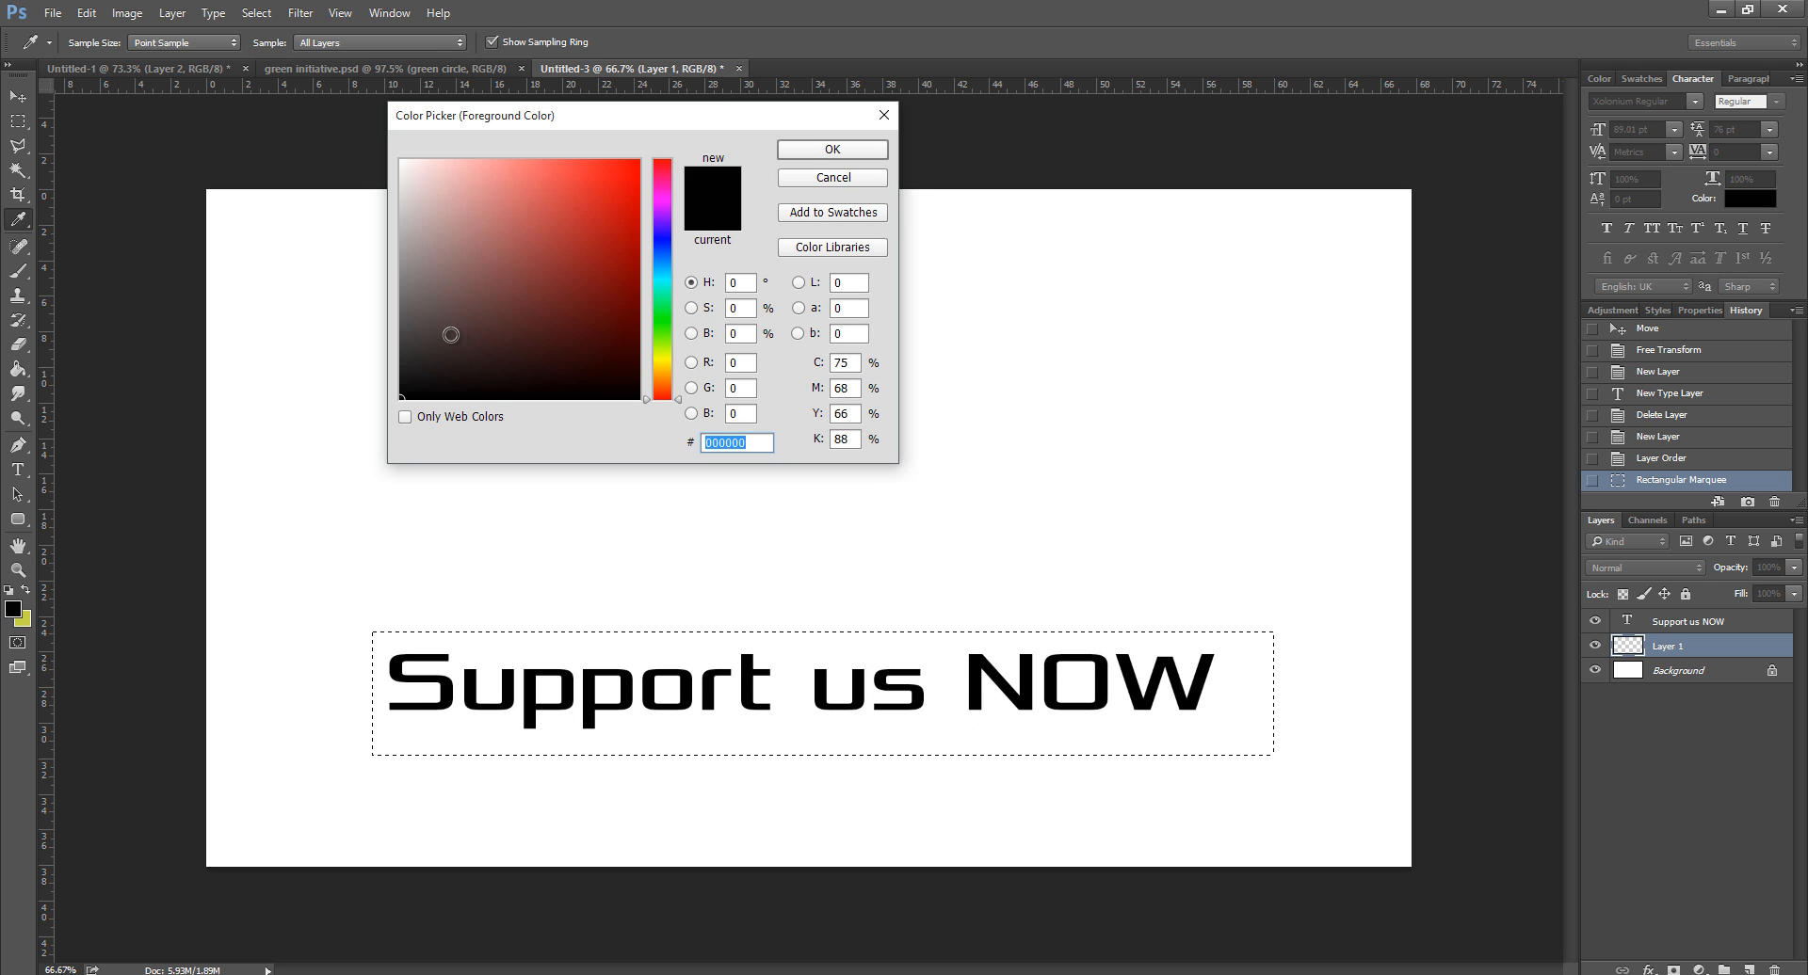
{"action": "type", "text": "333333"}
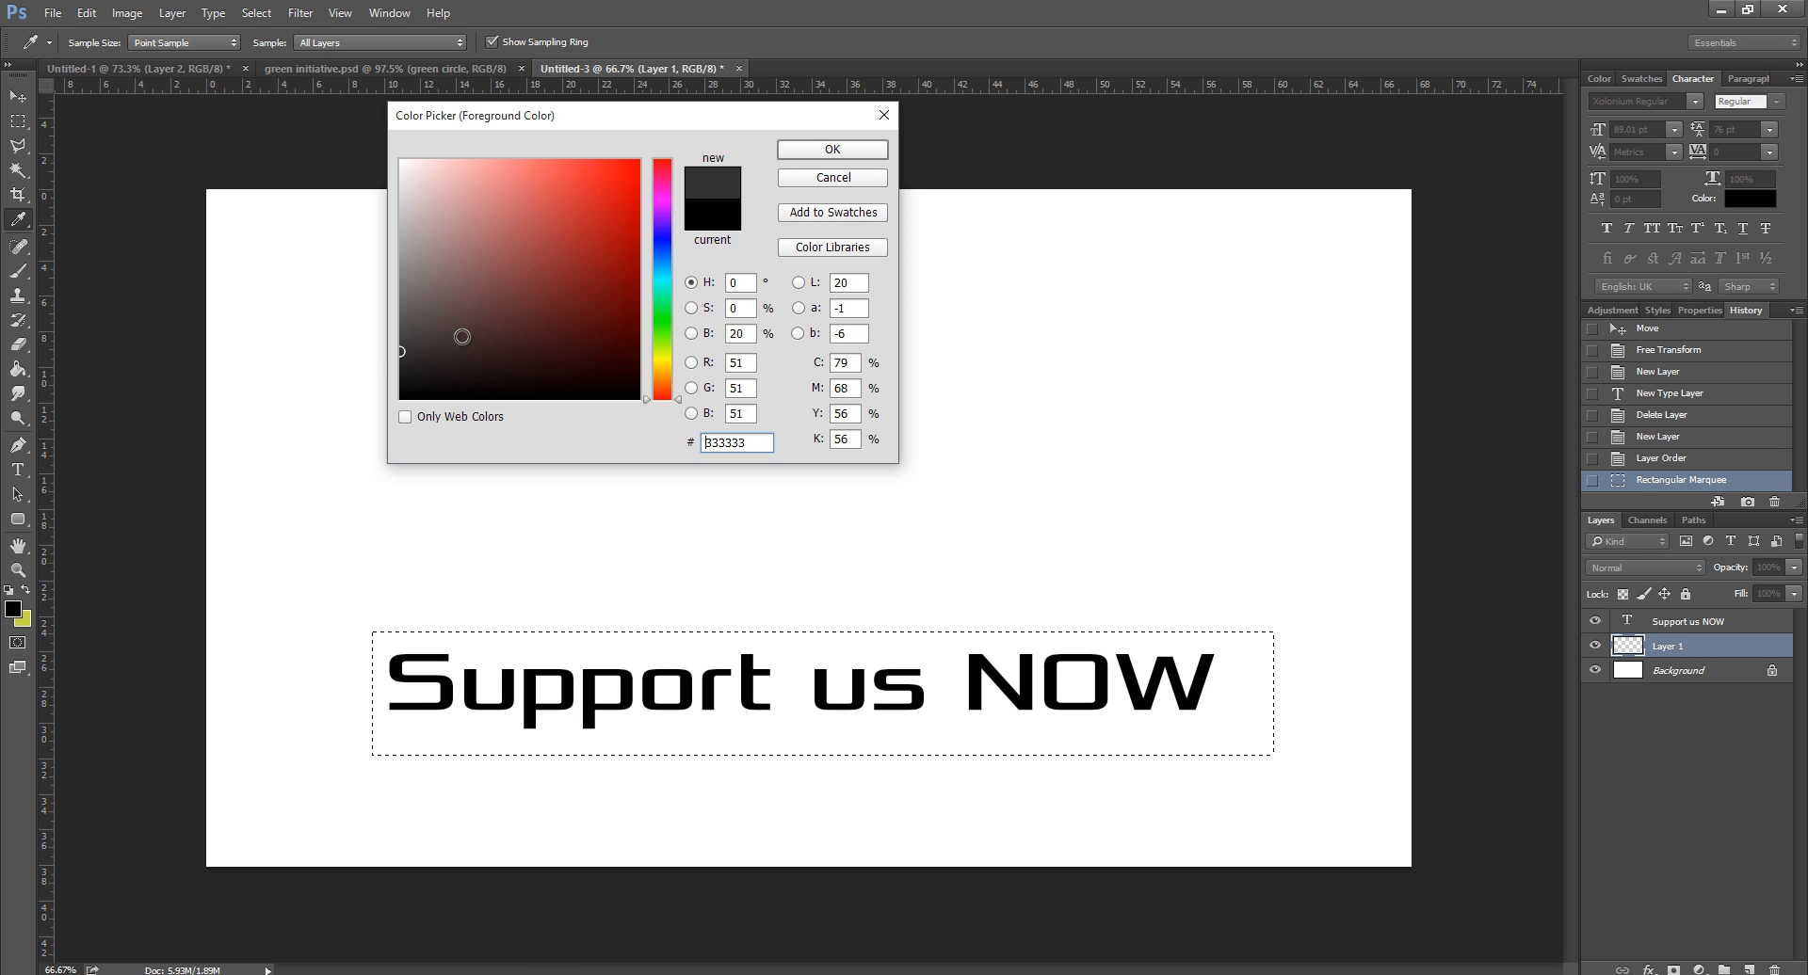
{"action": "left_click", "coordinate": [399, 325]}
{"action": "left_click", "coordinate": [833, 149]}
{"action": "key", "text": "b"}
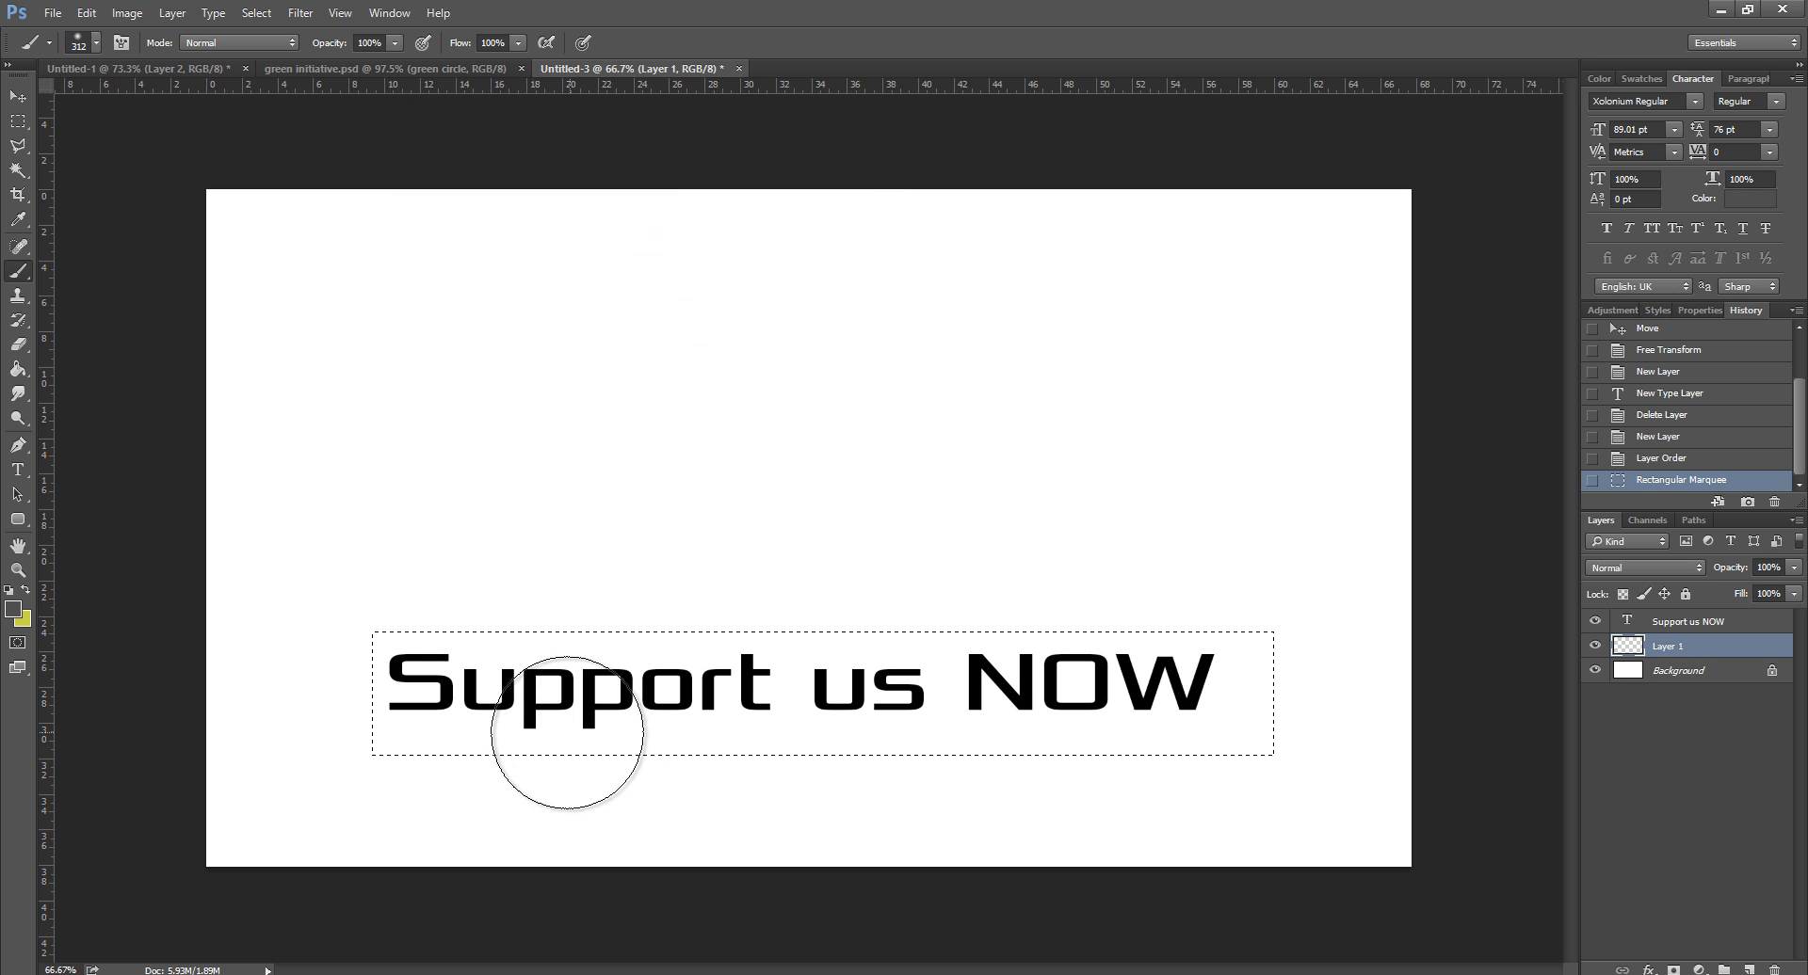
{"action": "mouse_move", "coordinate": [662, 662]}
{"action": "left_mouse_down"}
{"action": "mouse_move", "coordinate": [597, 766]}
{"action": "mouse_move", "coordinate": [1348, 658]}
{"action": "mouse_move", "coordinate": [162, 757]}
{"action": "left_mouse_up"}
{"action": "left_click", "coordinate": [18, 120]}
{"action": "left_click", "coordinate": [85, 141]}
Step: Cut the lower-right corner off the grey rectangle diagonally with a Polygonal Lasso selection, and deselect
{"action": "left_click", "coordinate": [17, 145]}
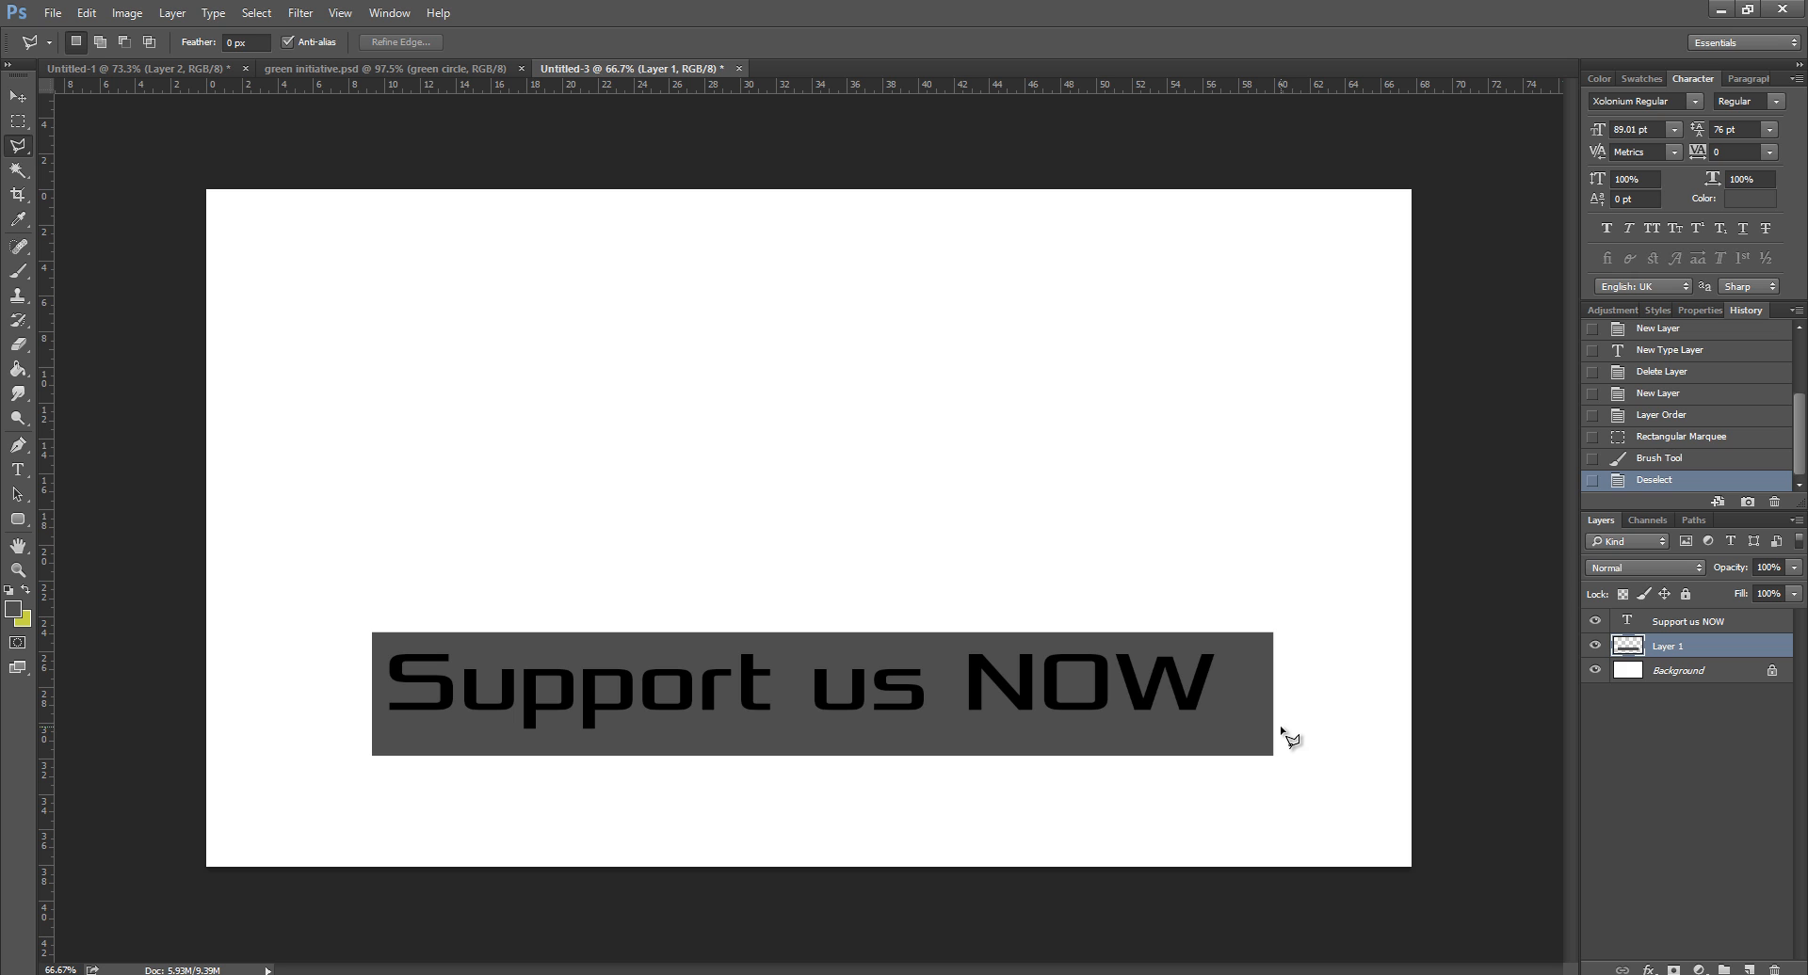
{"action": "left_click", "coordinate": [1281, 714]}
{"action": "left_click", "coordinate": [1214, 778]}
{"action": "left_click", "coordinate": [1322, 778]}
{"action": "double_click", "coordinate": [1318, 721]}
{"action": "key", "text": "Delete"}
{"action": "left_click", "coordinate": [18, 121]}
{"action": "left_click", "coordinate": [453, 268]}
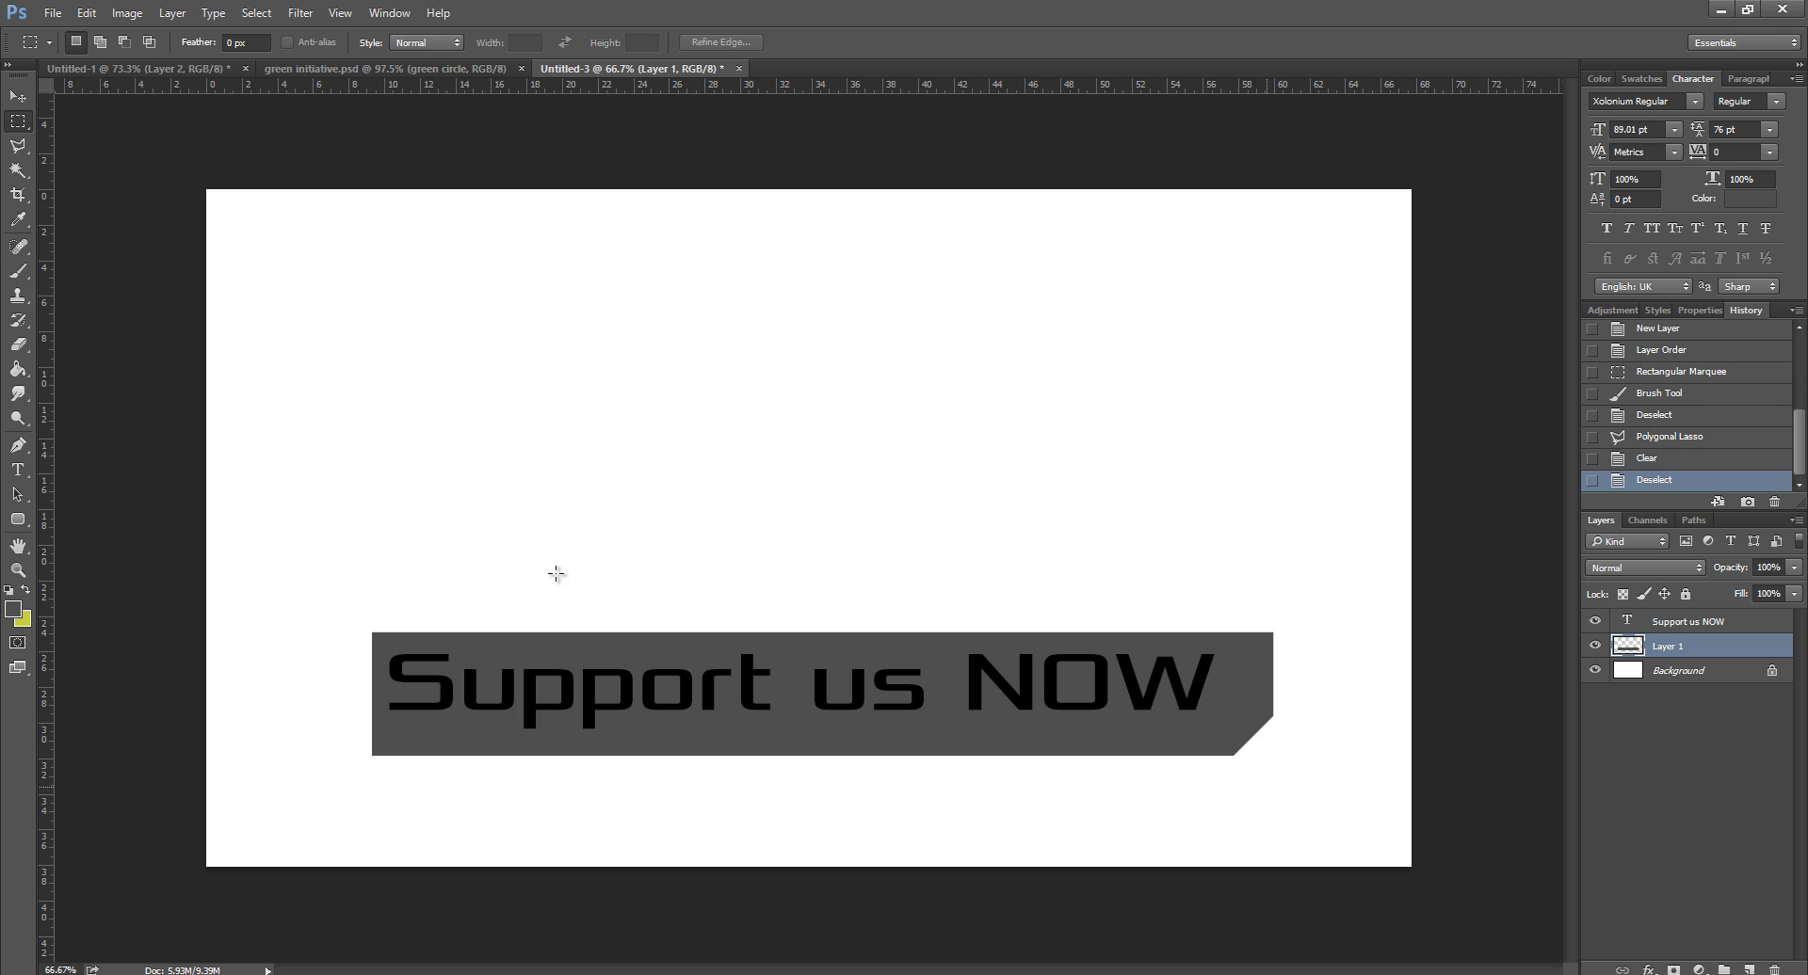
Step: Move the Support us NOW text slightly right and down to centre it on the grey shape
{"action": "left_click", "coordinate": [18, 97]}
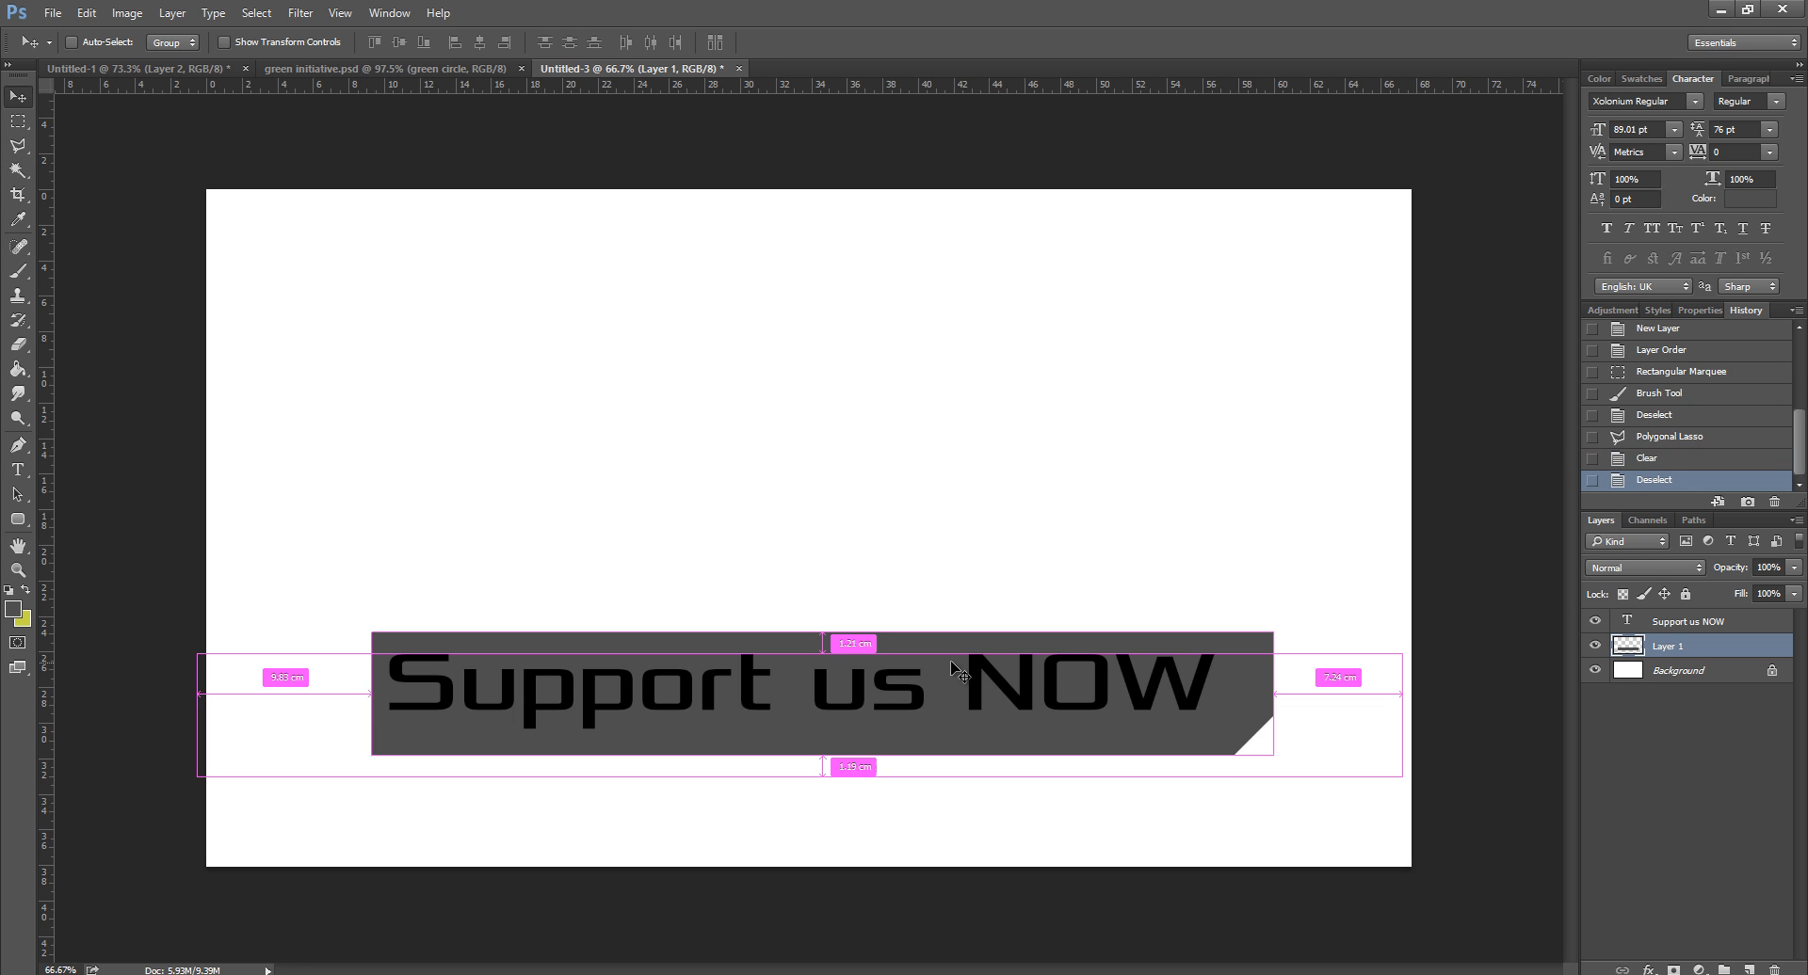
{"action": "left_click_drag", "start_coordinate": [981, 672], "coordinate": [932, 707]}
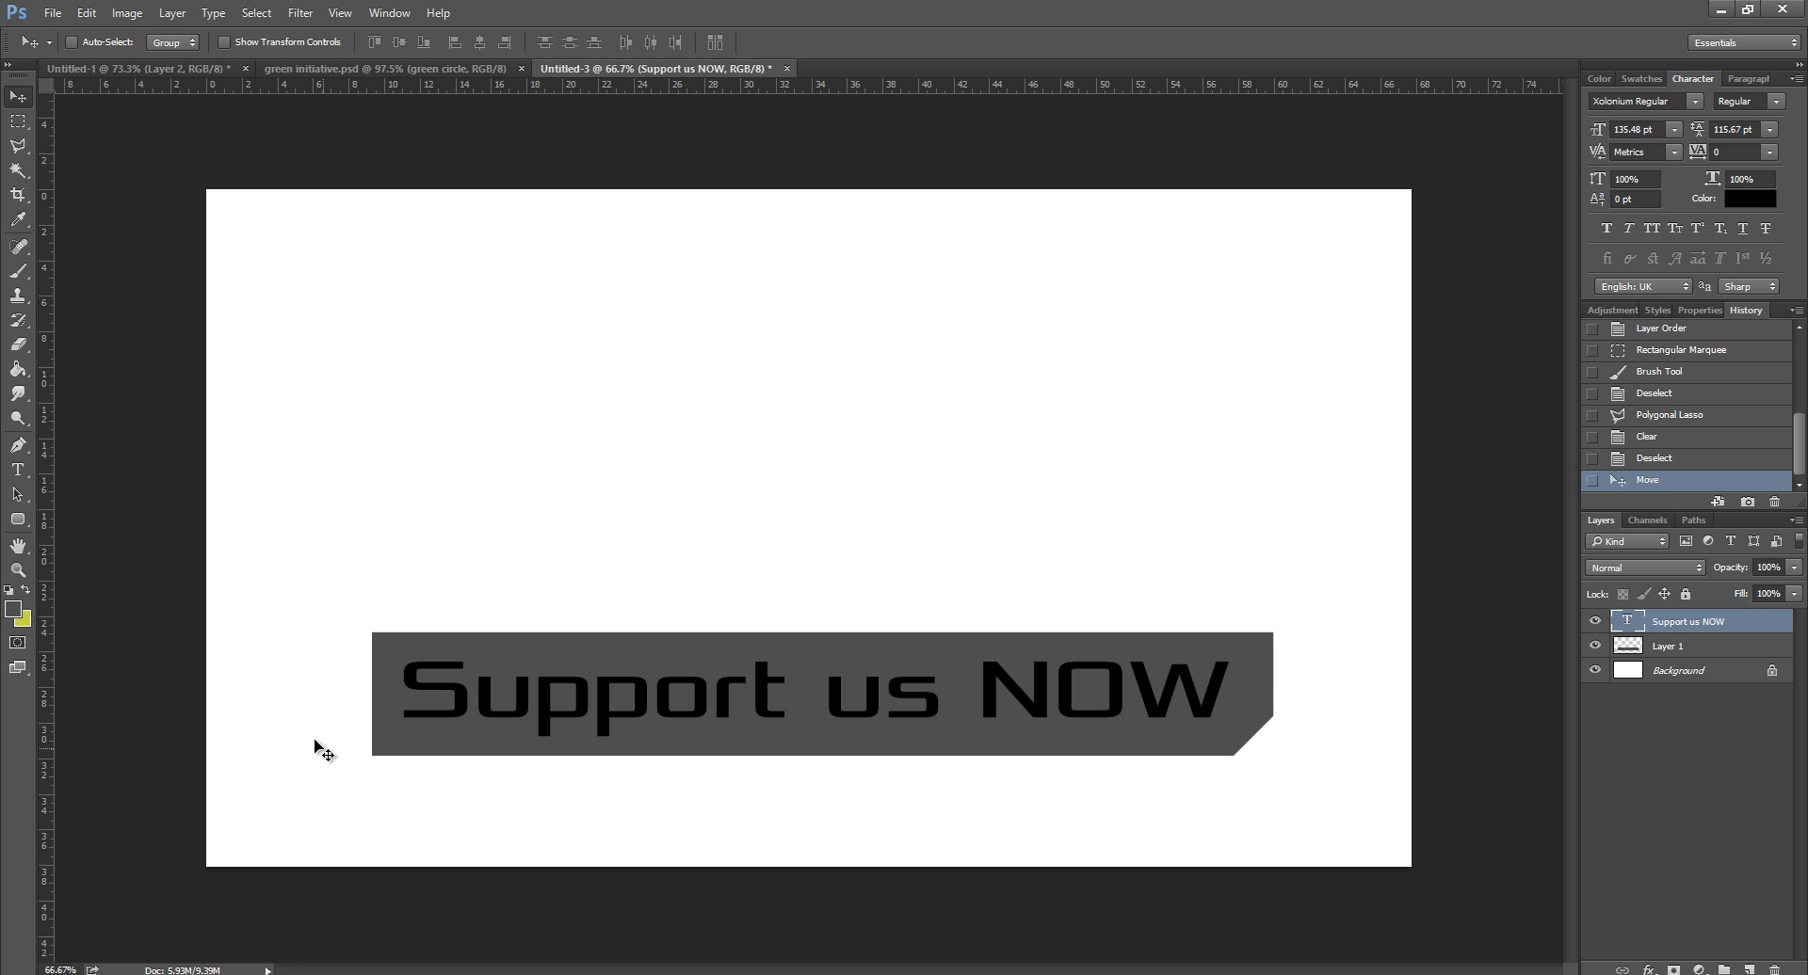
Step: Load the grey shape's outline as a selection, make Layer 1 active, and set the foreground colour to light grey #cccccc
{"action": "left_click", "coordinate": [1627, 645], "text": "ctrl"}
{"action": "left_click", "coordinate": [20, 271]}
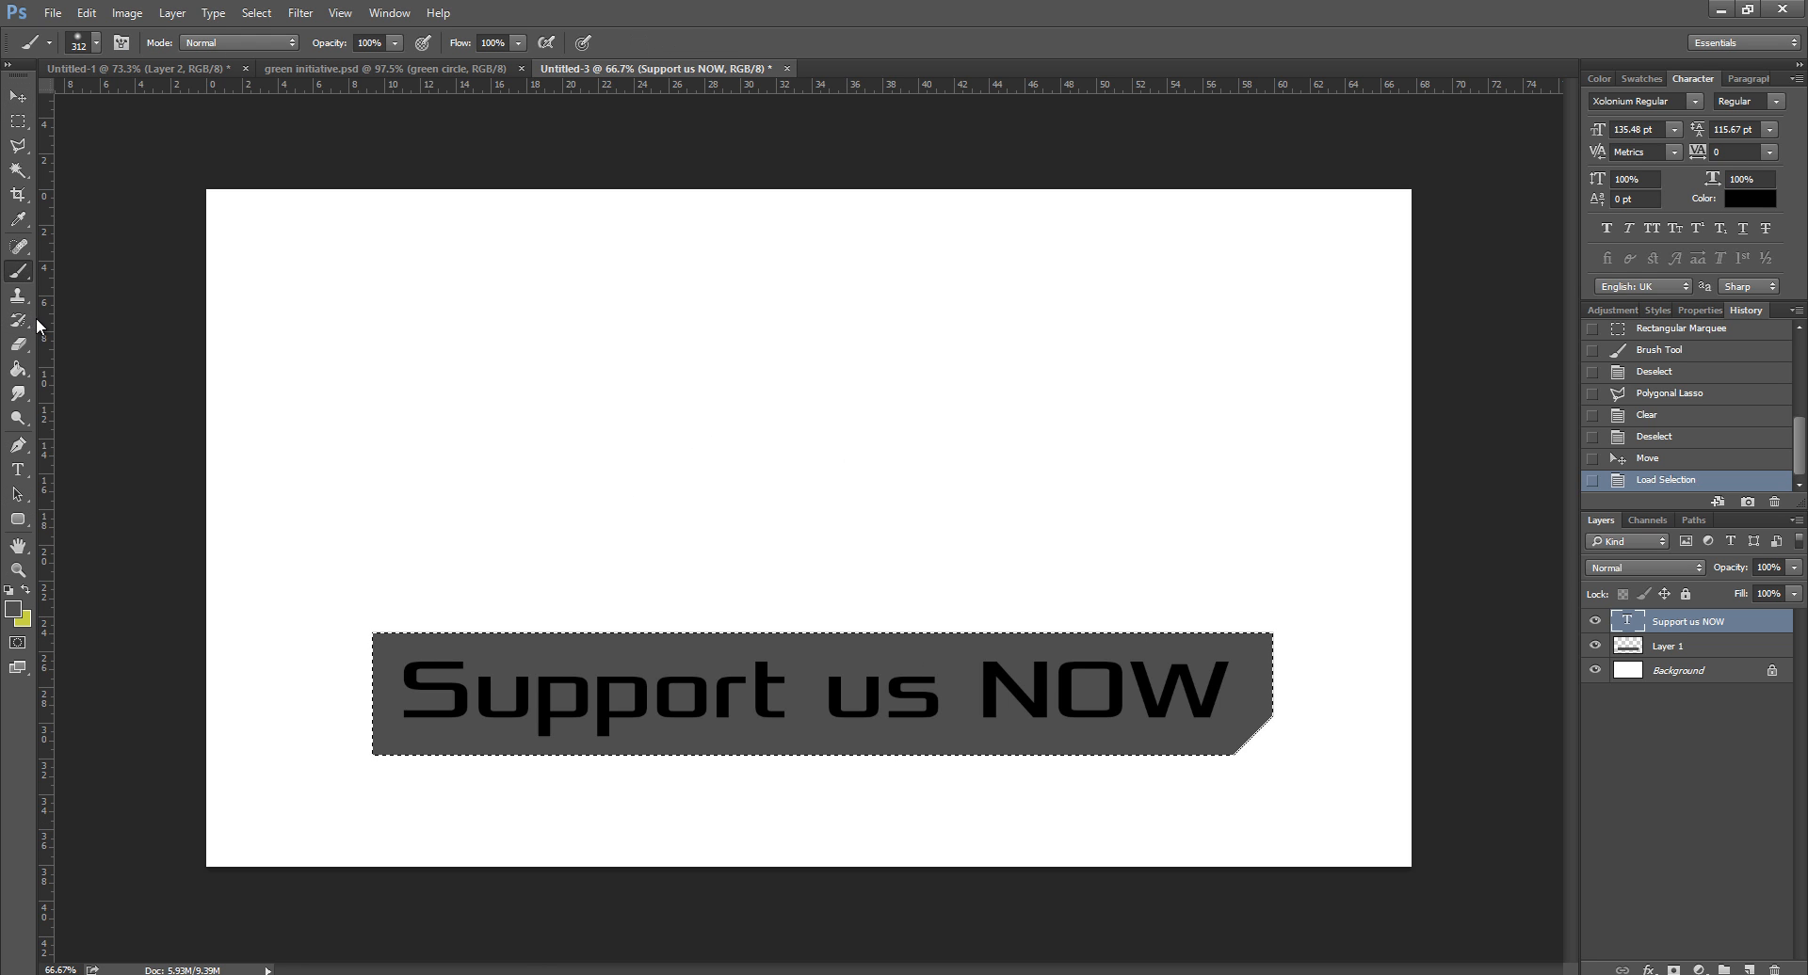
{"action": "left_click", "coordinate": [1682, 646]}
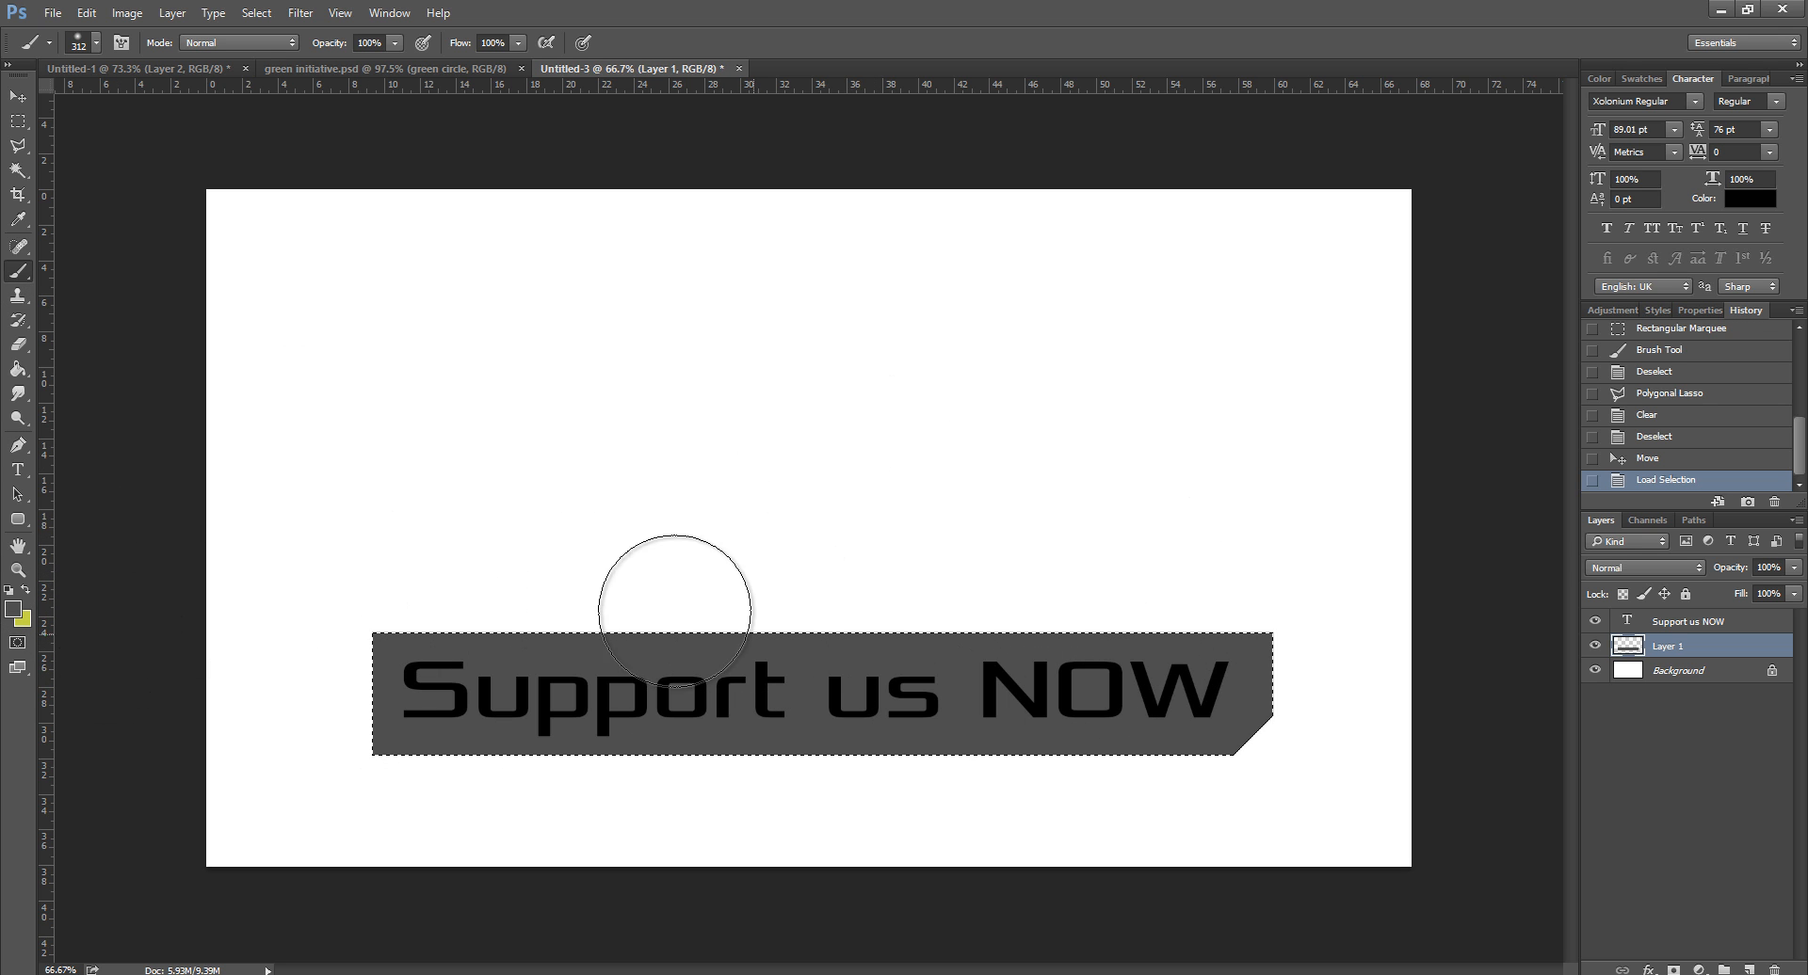
{"action": "left_click", "coordinate": [13, 610]}
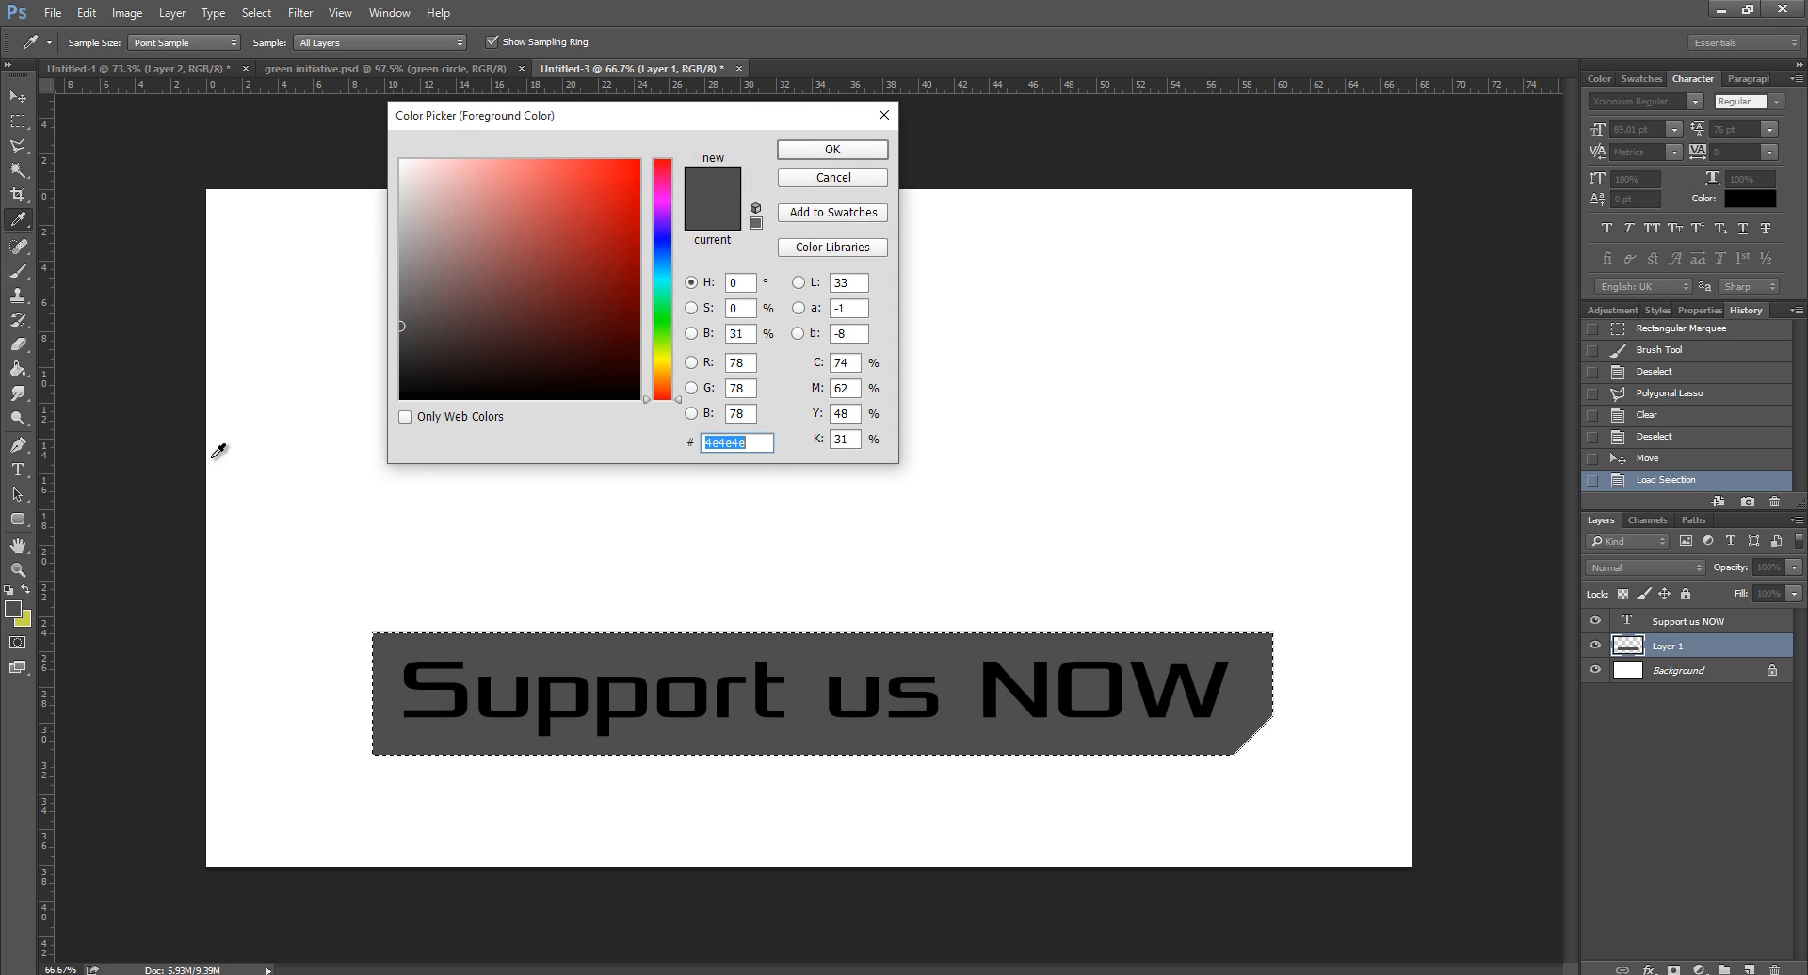
{"action": "left_click", "coordinate": [222, 452]}
{"action": "mouse_move", "coordinate": [499, 273]}
{"action": "left_mouse_down"}
{"action": "mouse_move", "coordinate": [383, 201]}
{"action": "mouse_move", "coordinate": [329, 208]}
{"action": "left_mouse_up"}
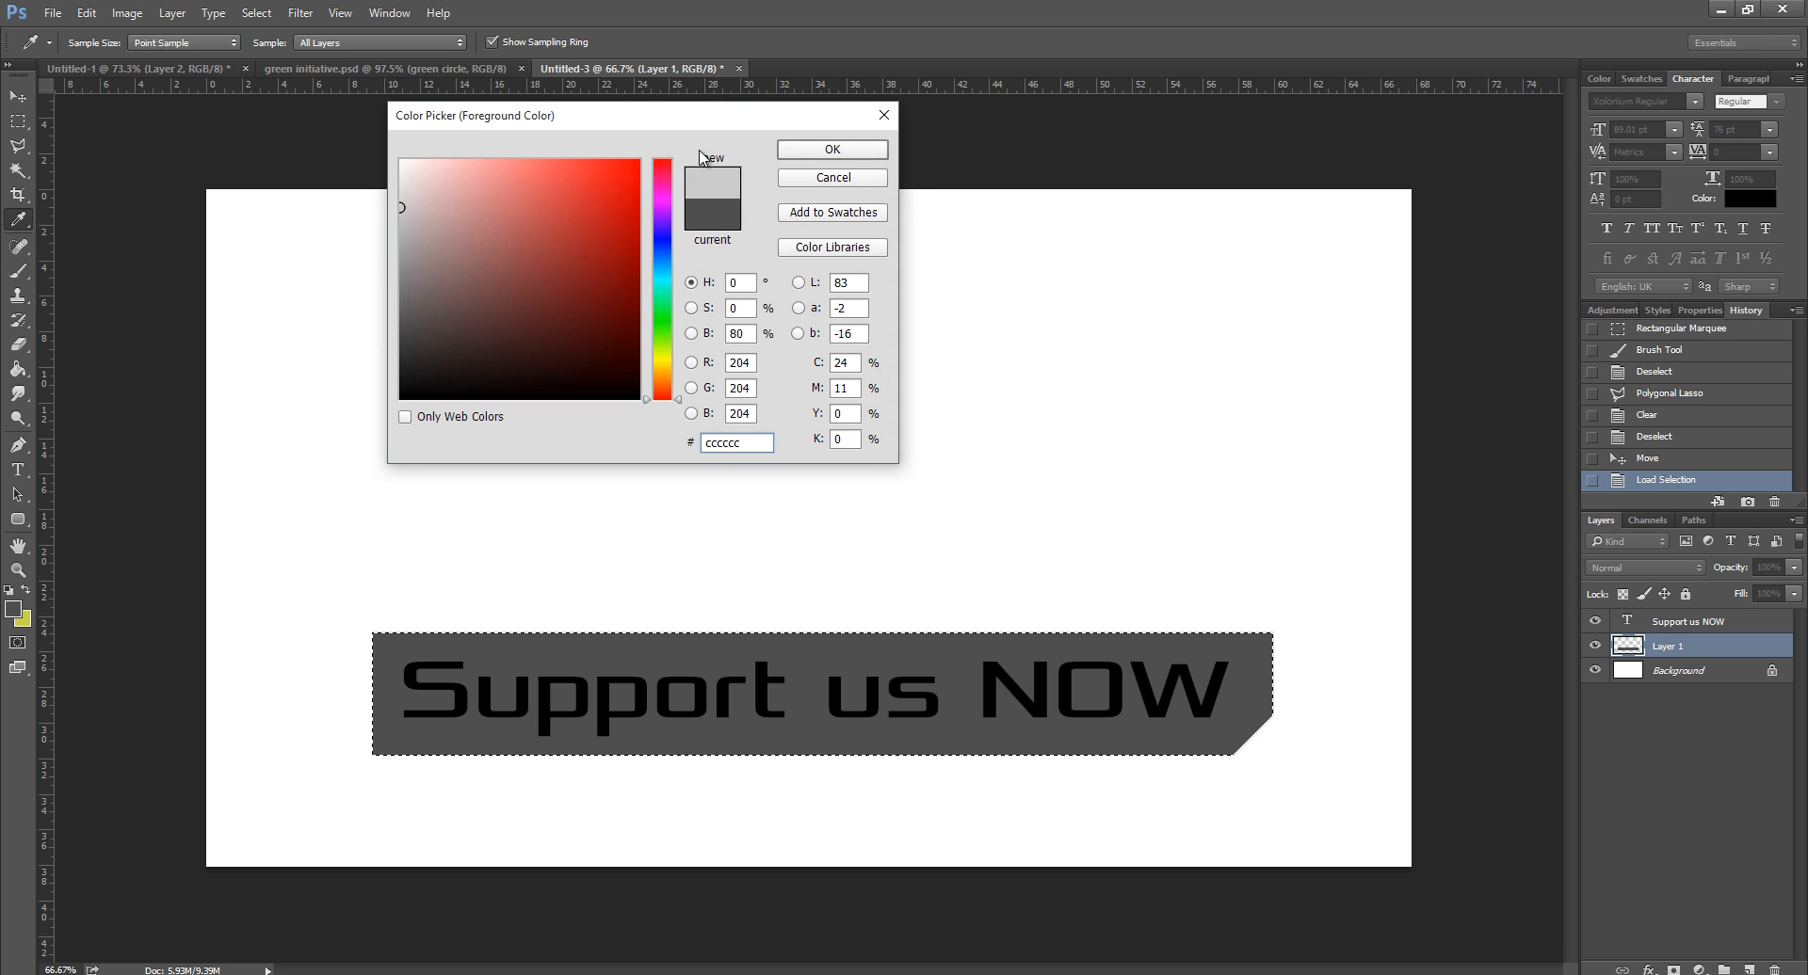
{"action": "left_click", "coordinate": [832, 148]}
Step: Set the soft brush to 1500 px, paint a light gradient over the upper and right parts of the grey shape, and deselect
{"action": "right_click", "coordinate": [802, 343]}
{"action": "left_click_drag", "start_coordinate": [1006, 386], "coordinate": [1009, 386]}
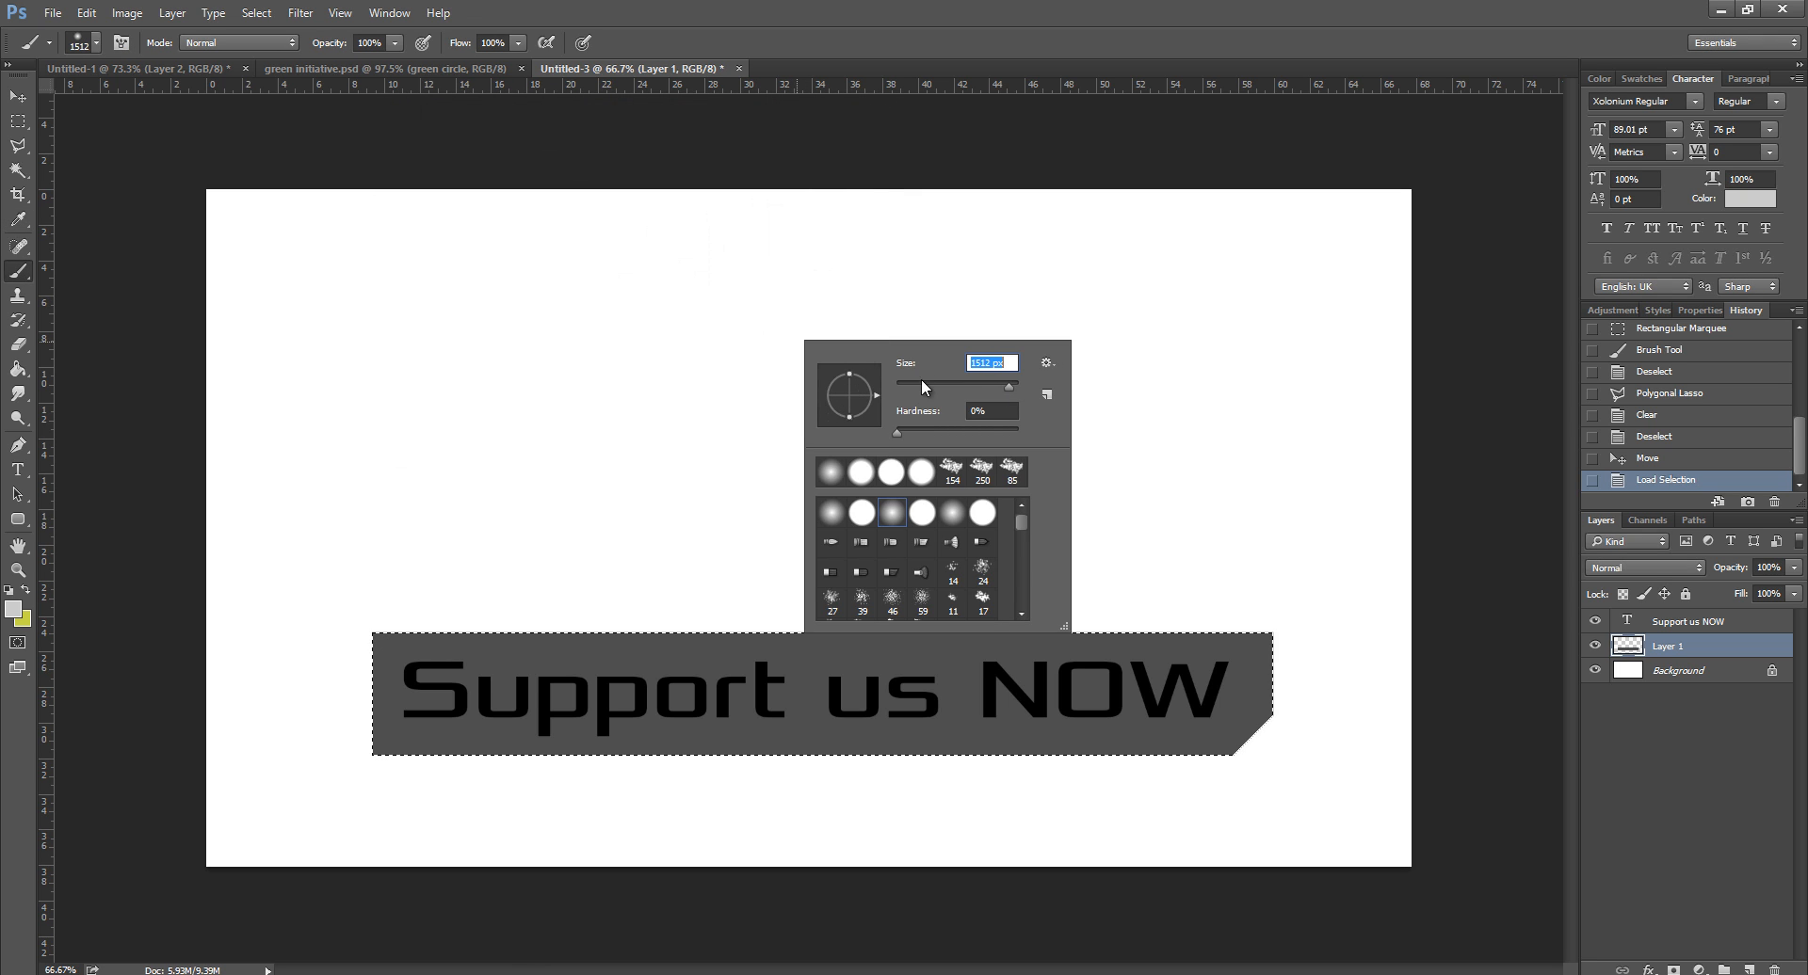
{"action": "type", "text": "1500"}
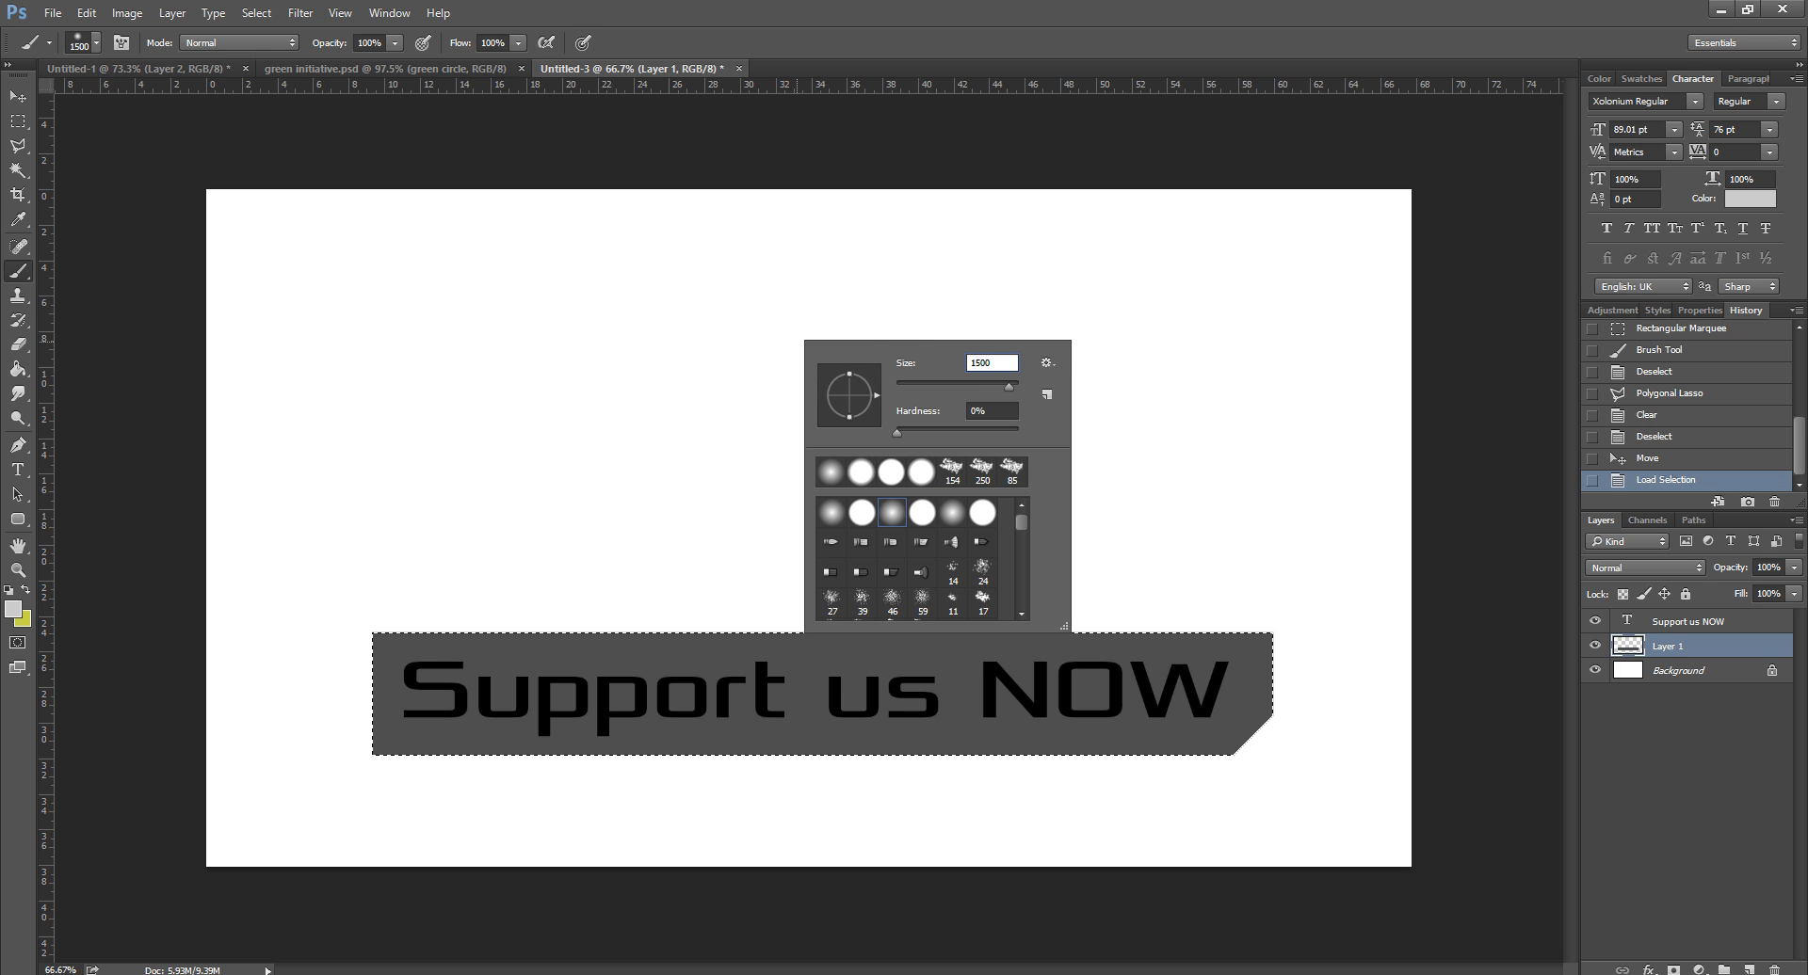
{"action": "key", "text": "Return"}
{"action": "scroll", "coordinate": [1064, 394], "scroll_direction": "down", "scroll_amount": 3}
{"action": "scroll", "coordinate": [1063, 395], "scroll_direction": "up", "scroll_amount": 3}
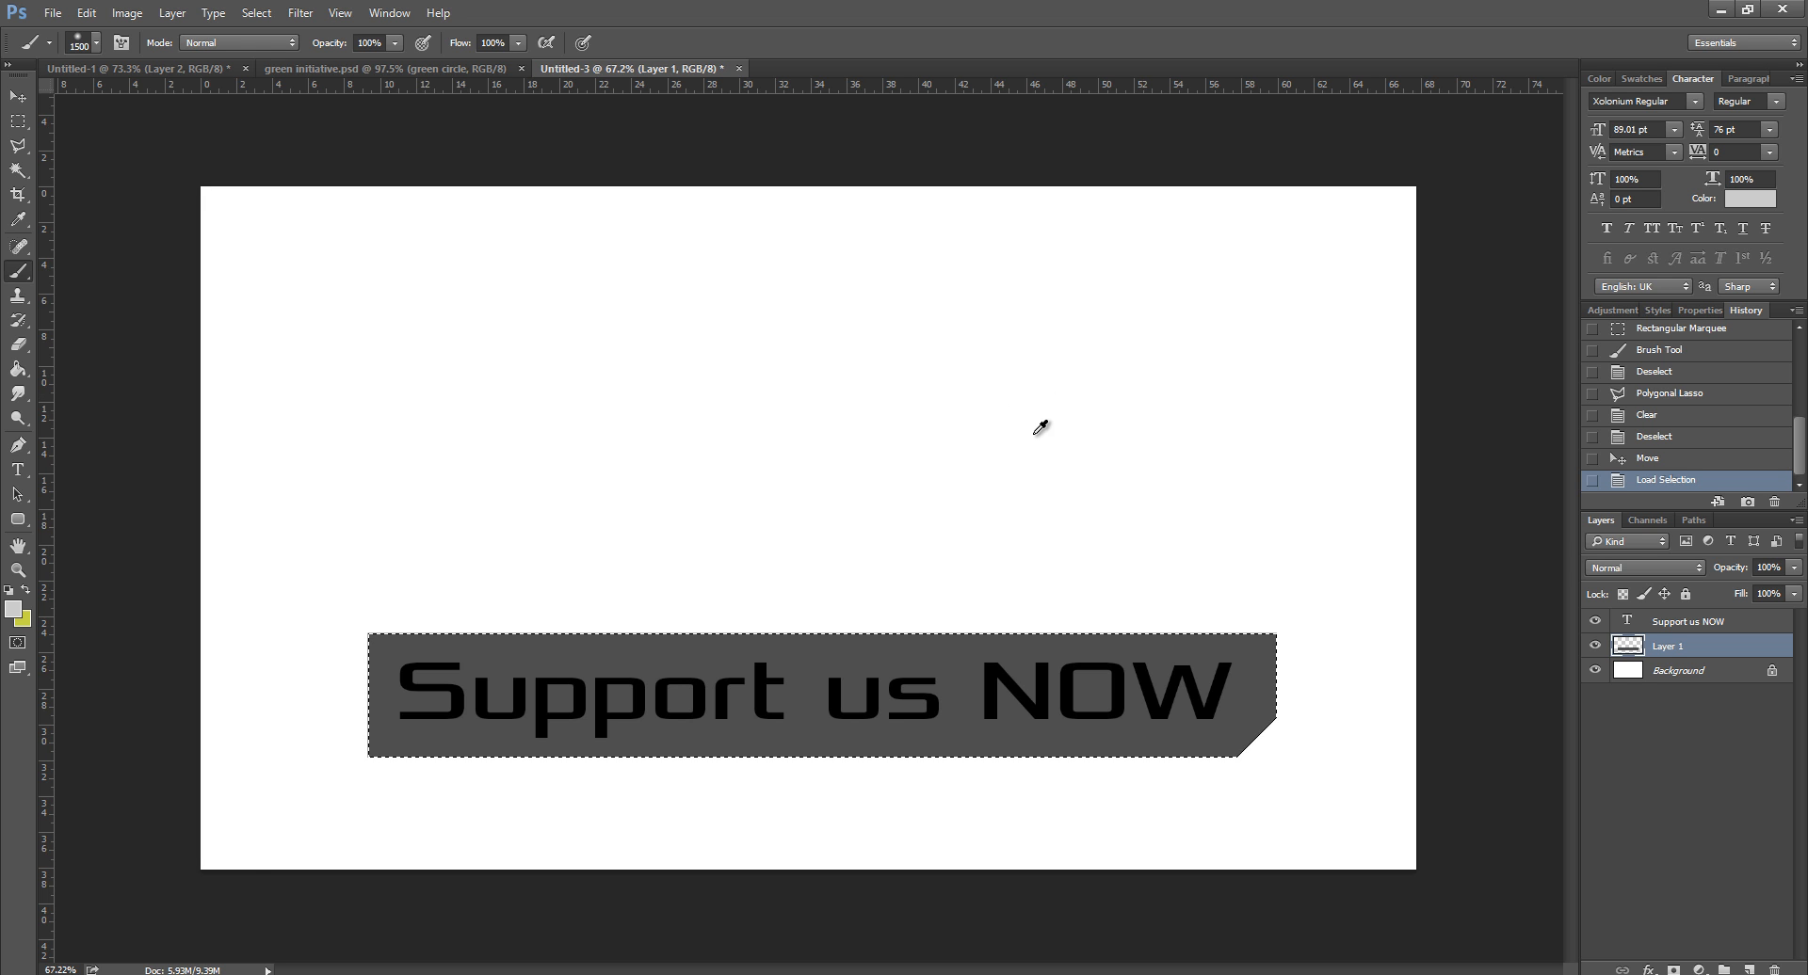
{"action": "scroll", "coordinate": [1045, 404], "scroll_direction": "down", "scroll_amount": 4}
{"action": "mouse_move", "coordinate": [1194, 426]}
{"action": "left_mouse_down"}
{"action": "mouse_move", "coordinate": [1096, 453]}
{"action": "mouse_move", "coordinate": [1110, 361]}
{"action": "mouse_move", "coordinate": [1159, 381]}
{"action": "mouse_move", "coordinate": [1095, 392]}
{"action": "mouse_move", "coordinate": [995, 342]}
{"action": "left_mouse_up"}
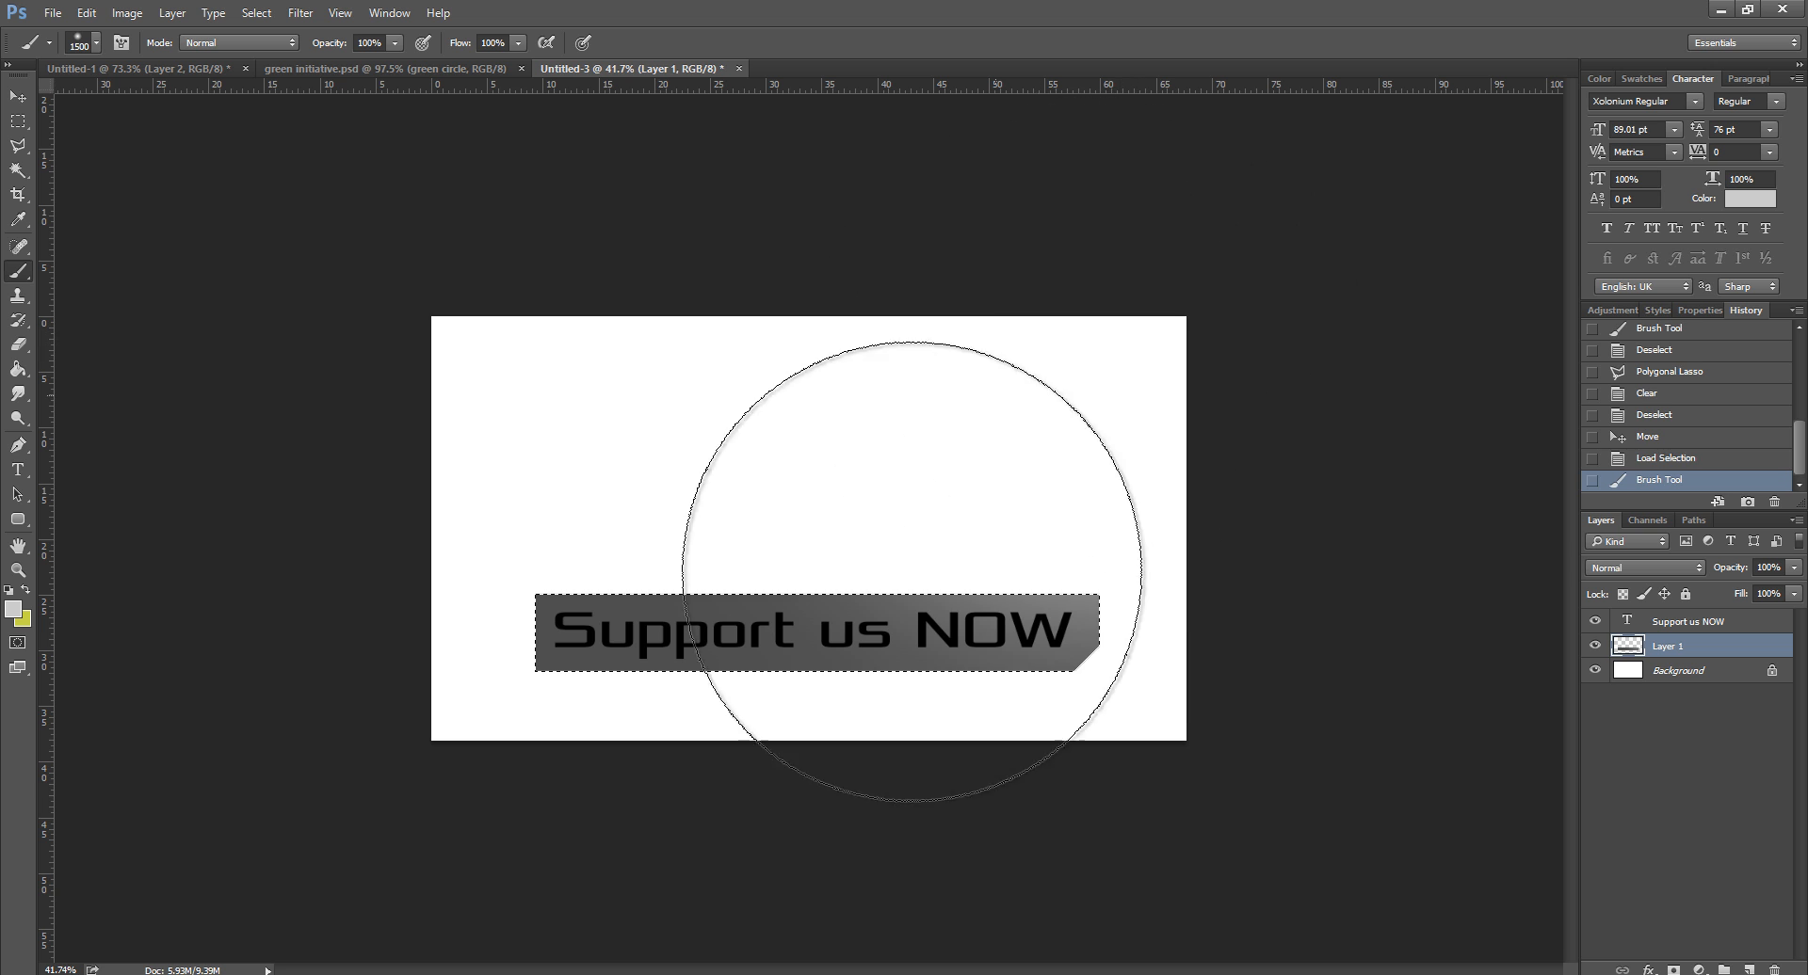
{"action": "left_click", "coordinate": [1020, 381]}
{"action": "left_click", "coordinate": [937, 376]}
{"action": "left_click", "coordinate": [885, 373]}
{"action": "left_click", "coordinate": [766, 366]}
{"action": "left_click", "coordinate": [1179, 397]}
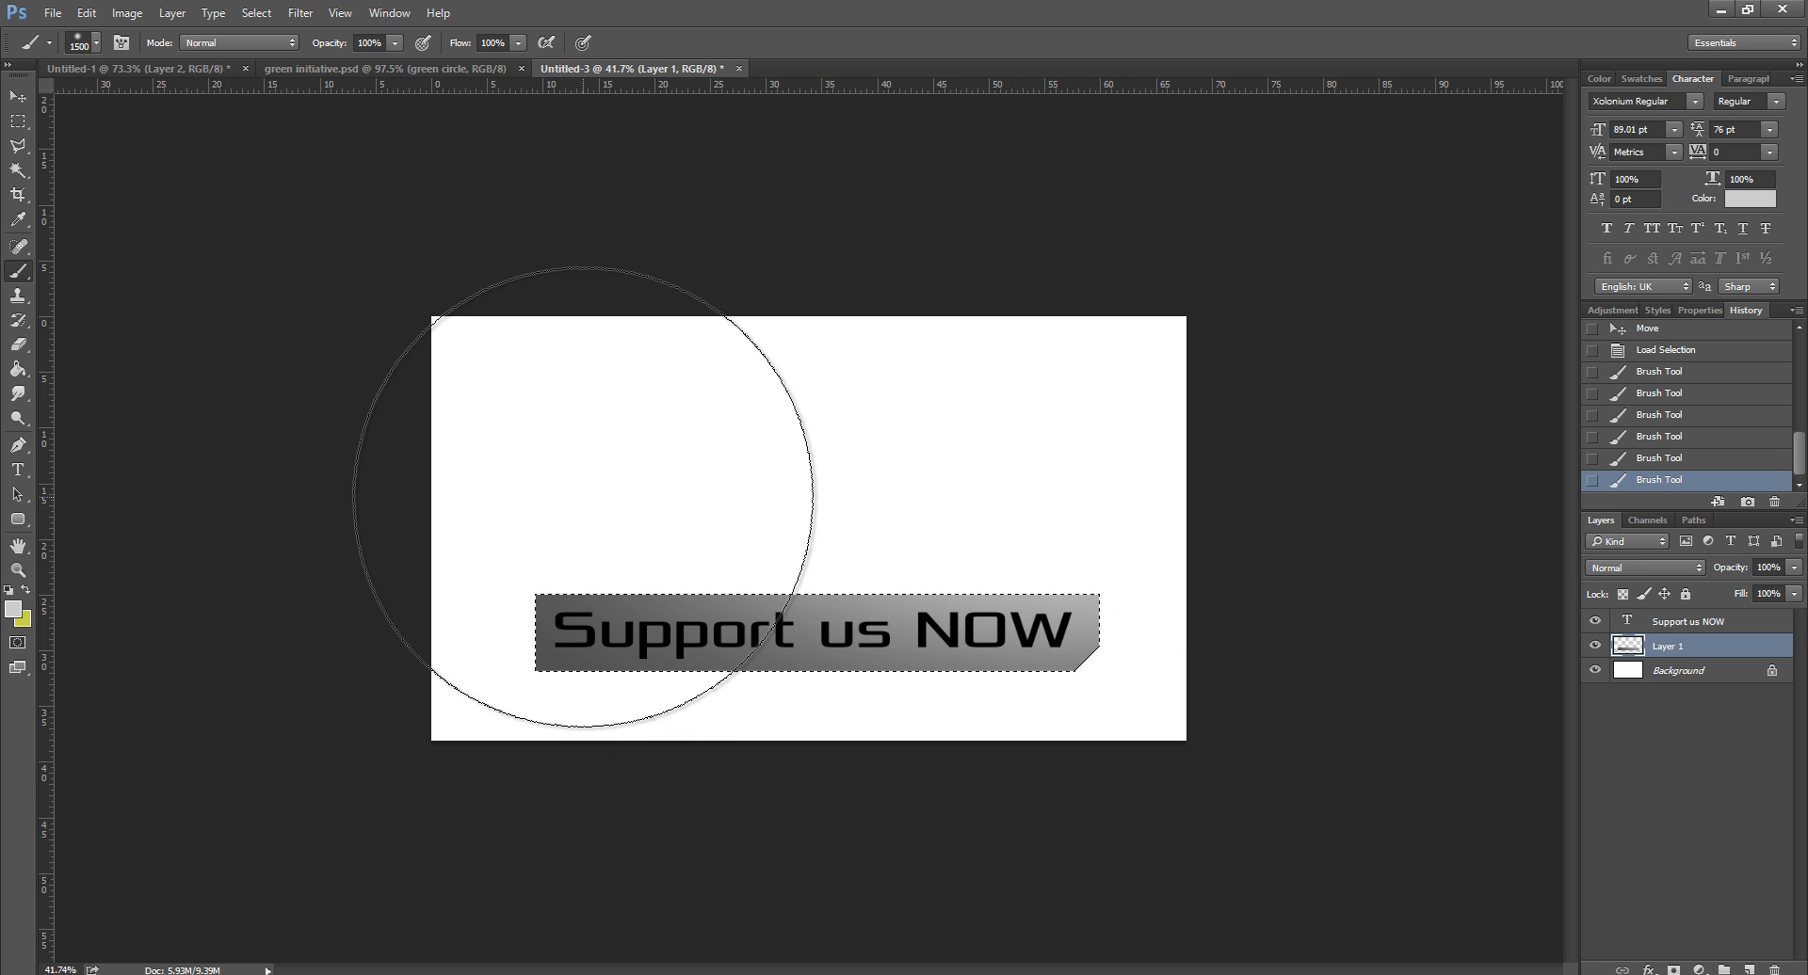
{"action": "left_click", "coordinate": [26, 129]}
{"action": "left_click", "coordinate": [992, 552]}
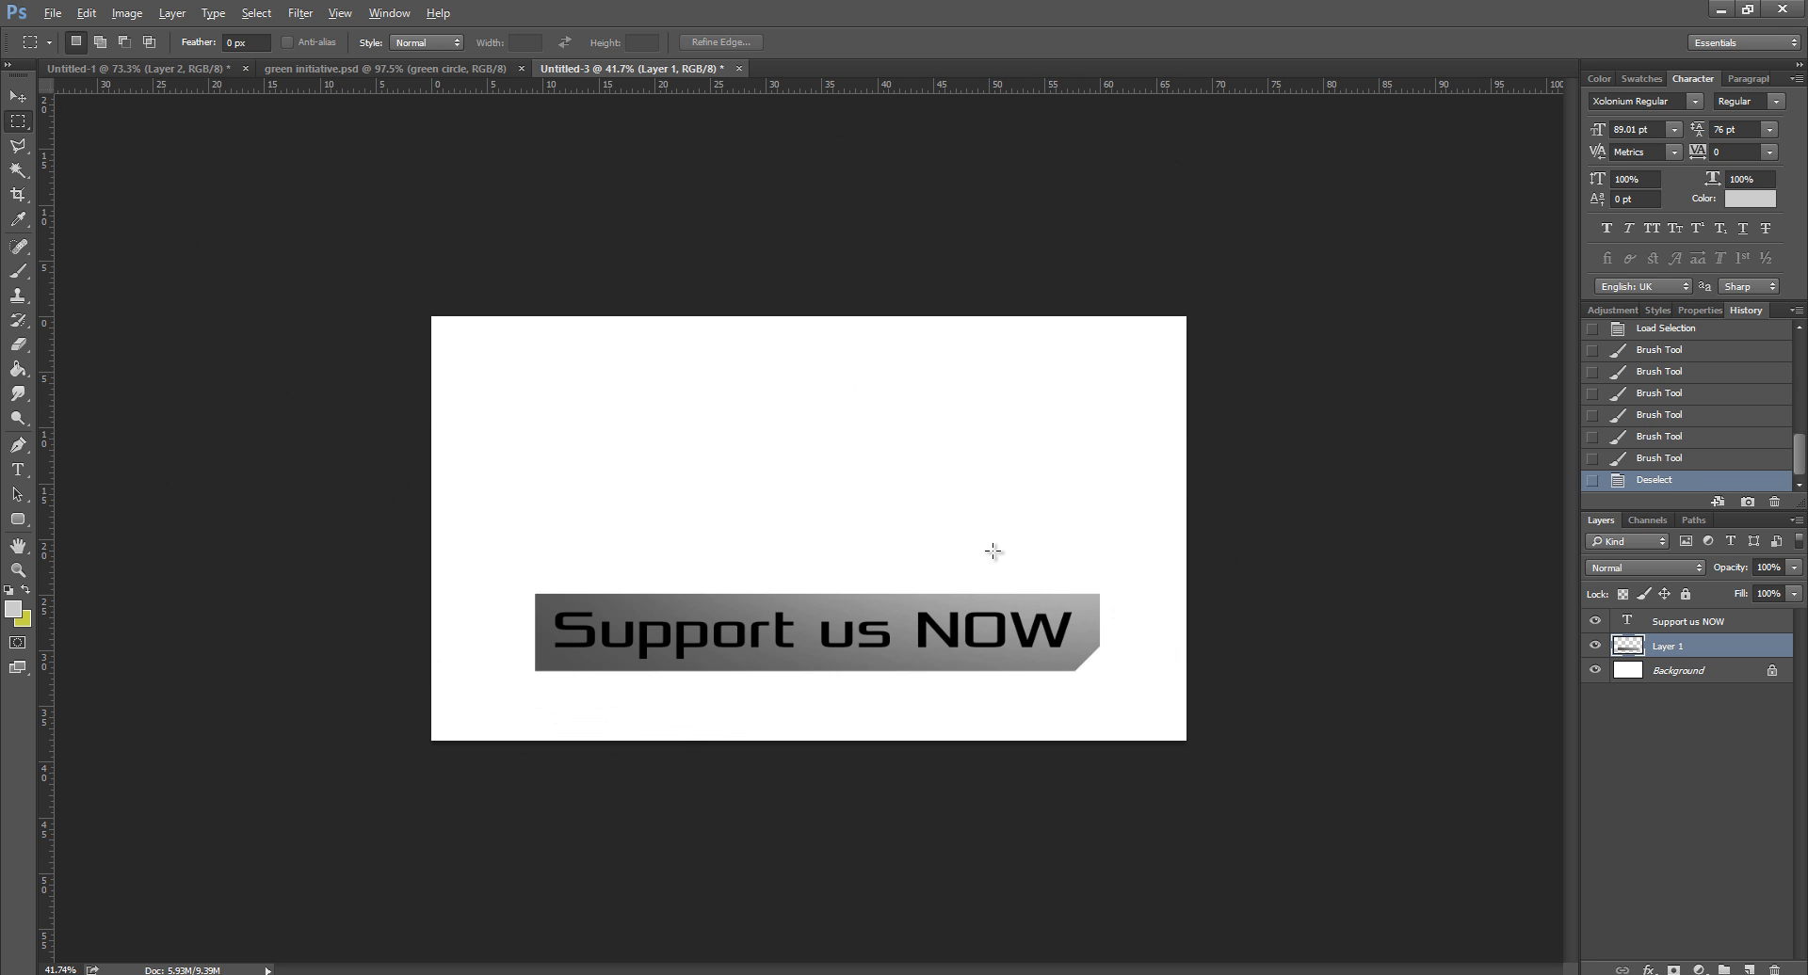
{"action": "scroll", "coordinate": [993, 612], "scroll_direction": "down", "scroll_amount": 4}
{"action": "scroll", "coordinate": [992, 730], "scroll_direction": "up", "scroll_amount": 7}
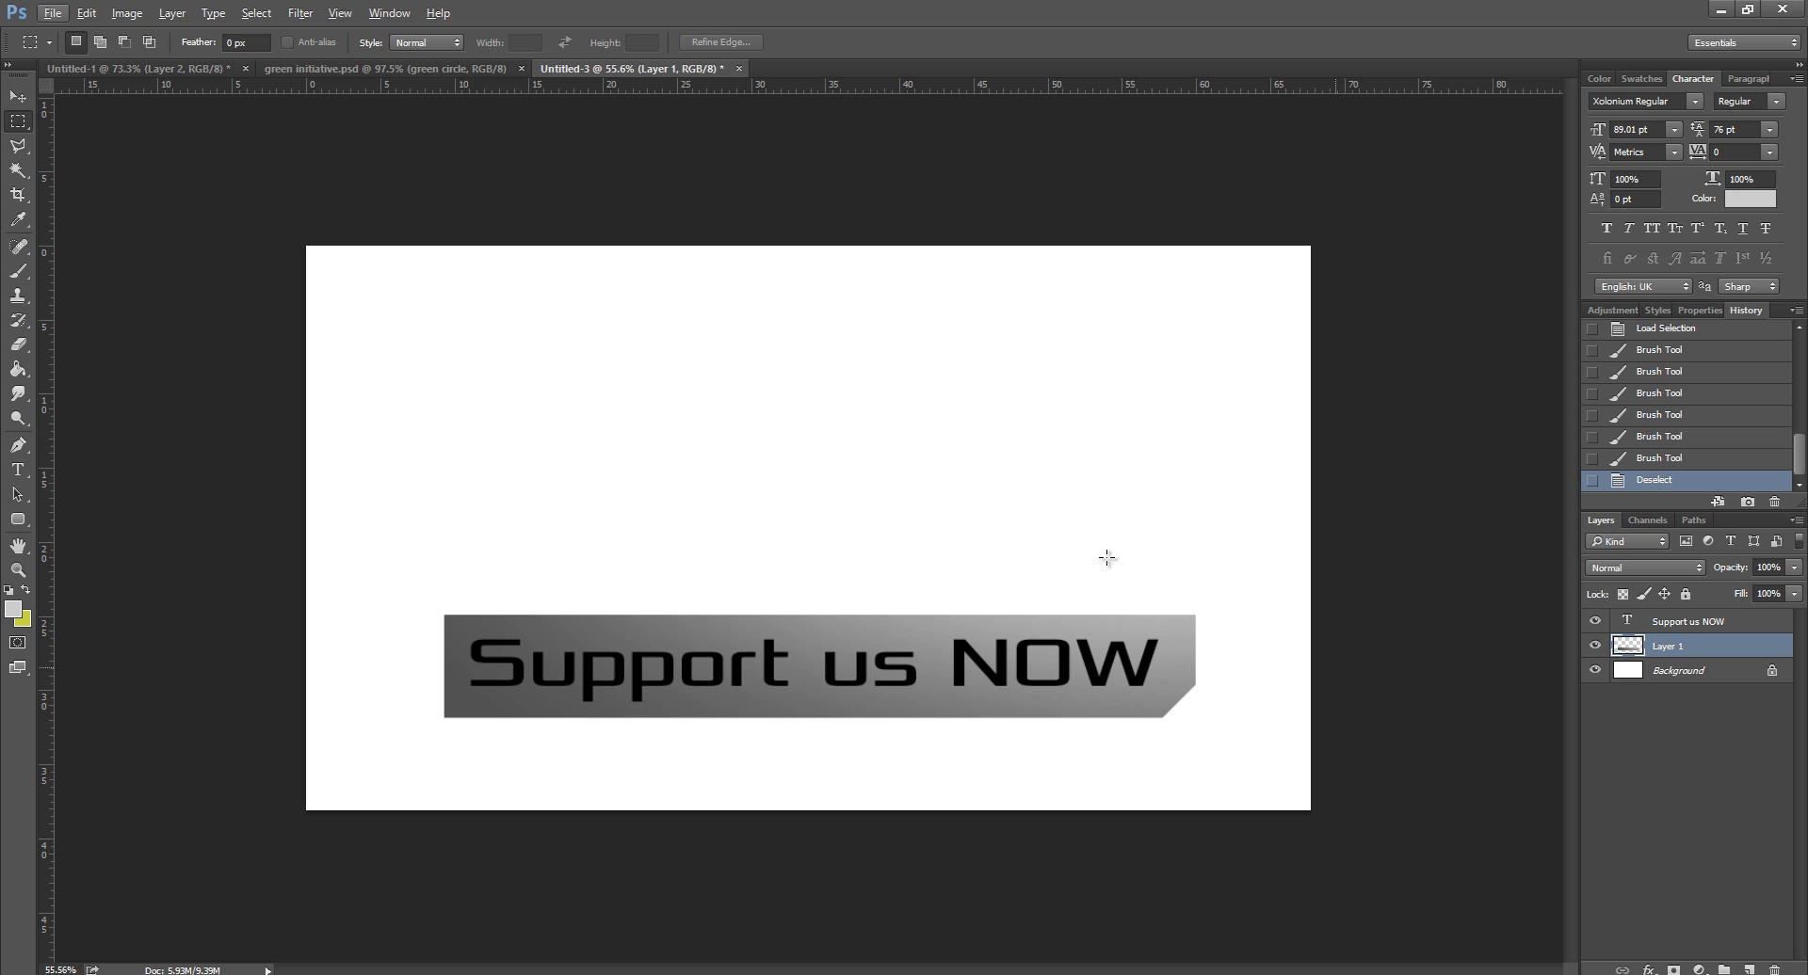
{"action": "key", "text": "ctrl+u"}
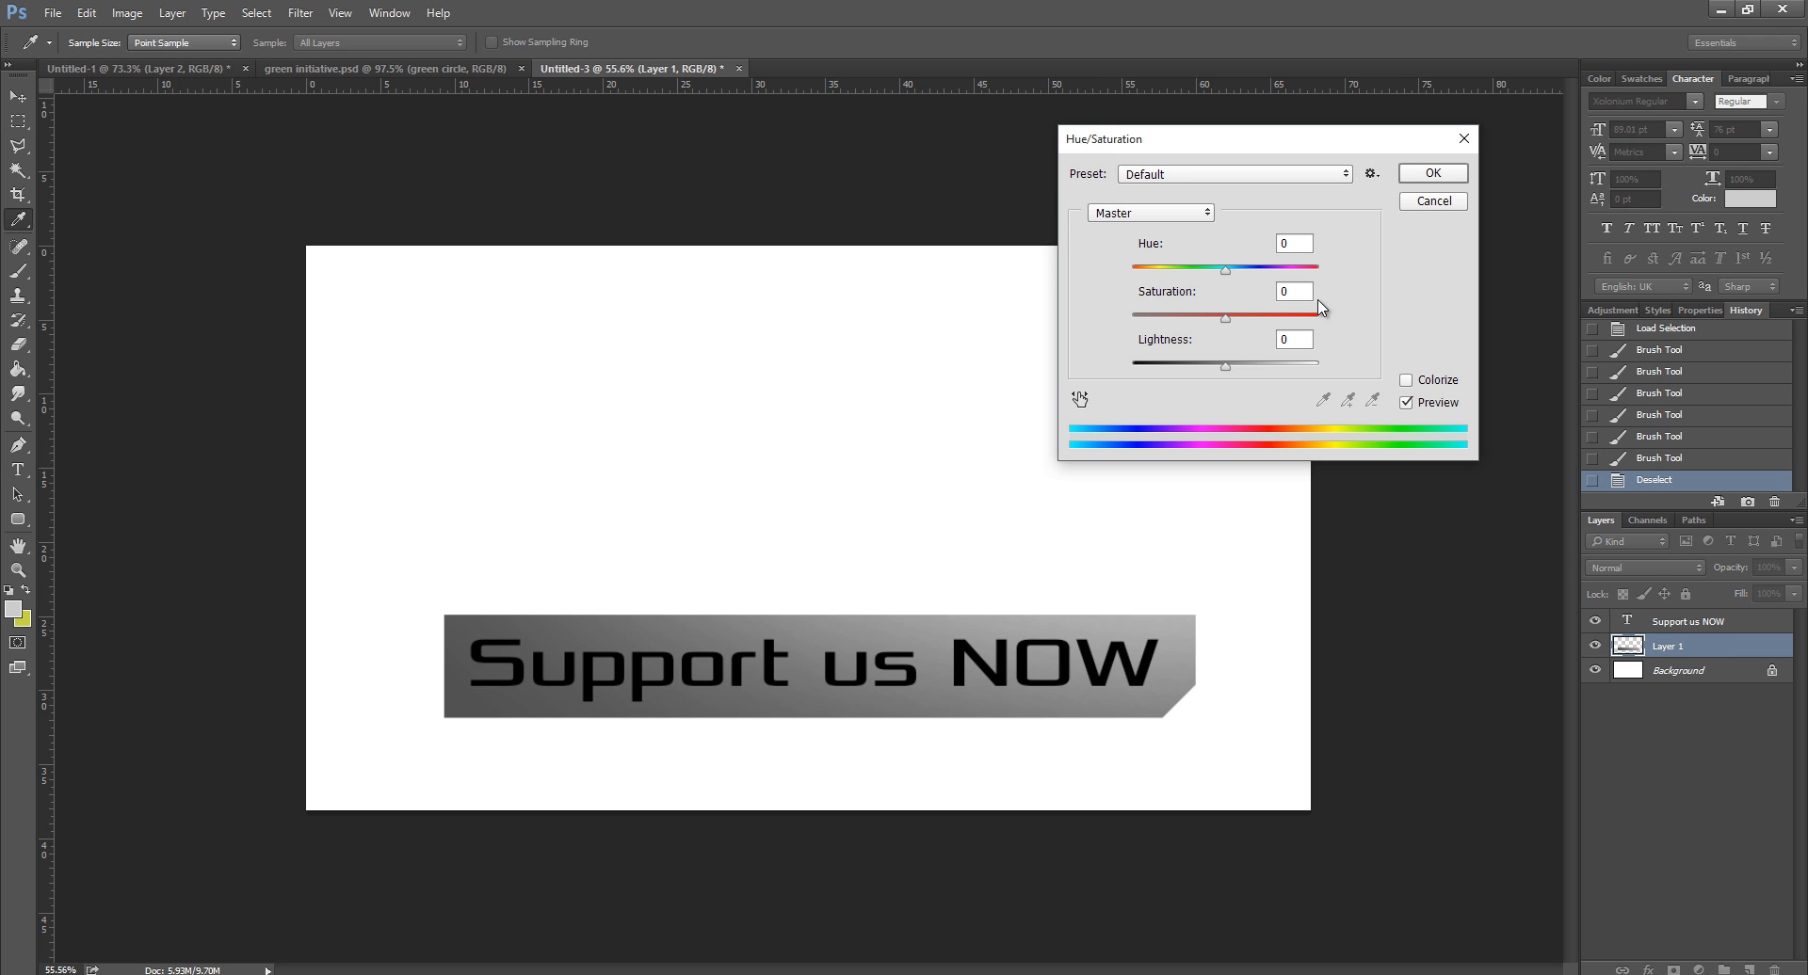
{"action": "left_click", "coordinate": [1435, 381]}
{"action": "left_click_drag", "start_coordinate": [1144, 270], "coordinate": [1227, 270]}
{"action": "left_click", "coordinate": [1447, 205]}
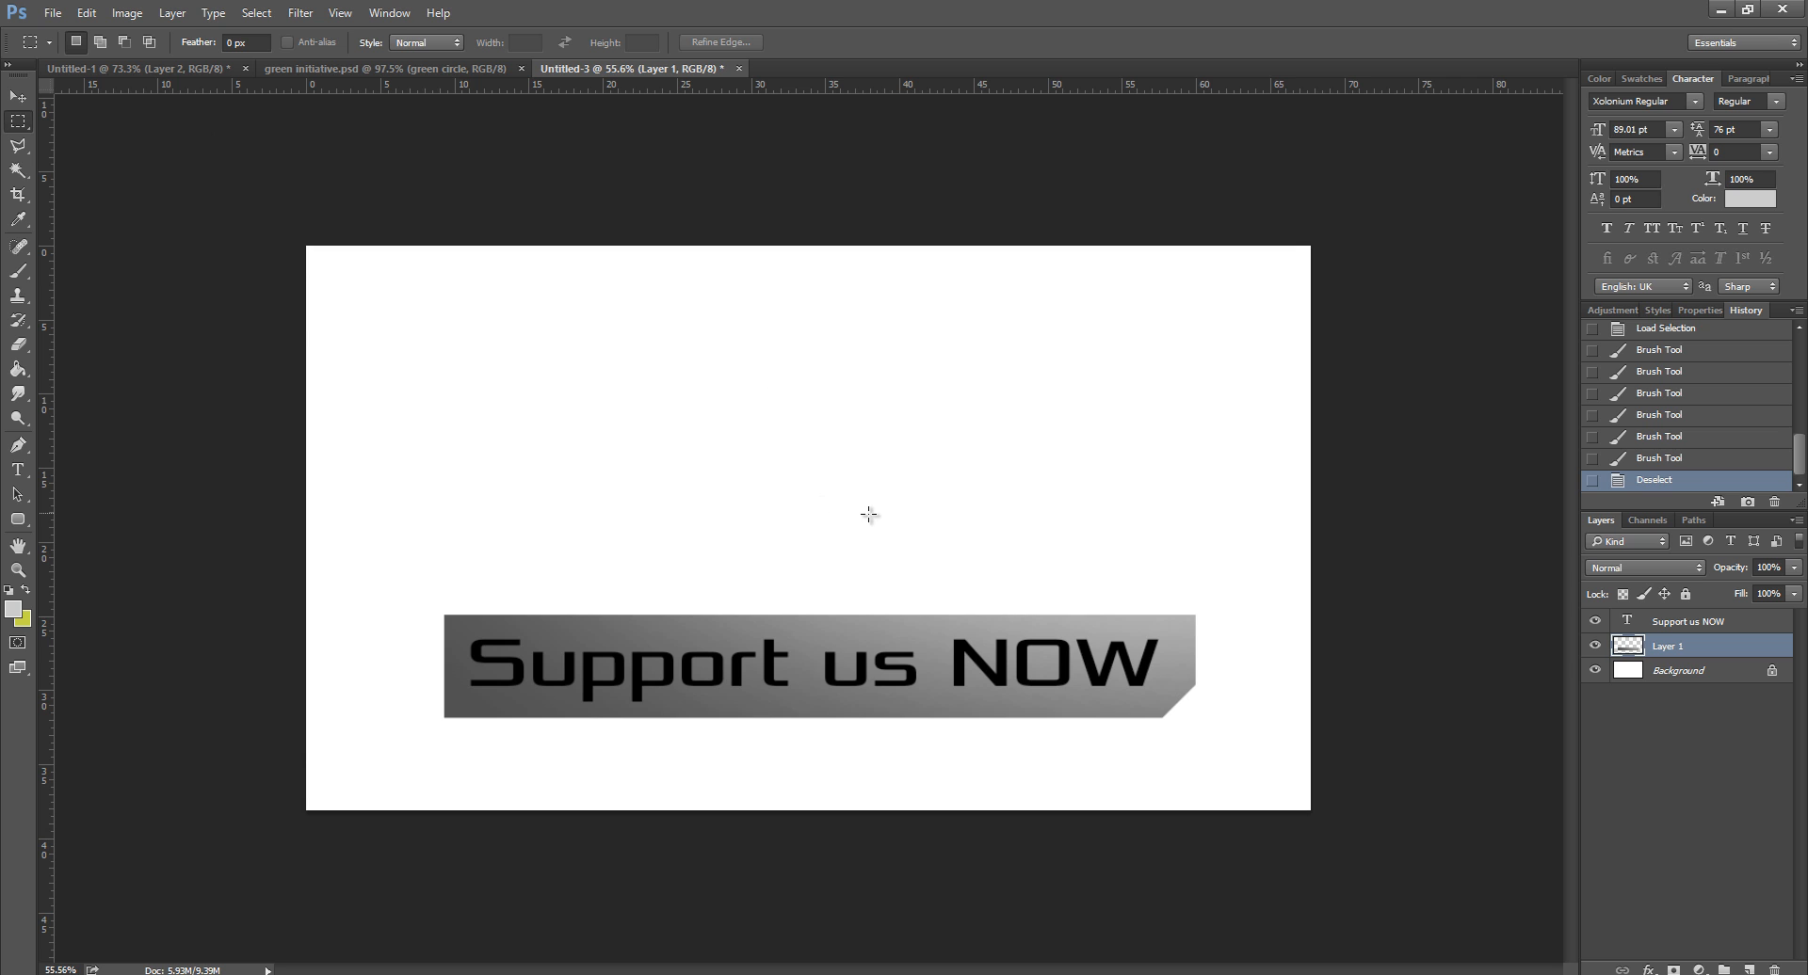
{"action": "key", "text": "alt"}
{"action": "double_click", "coordinate": [1700, 650]}
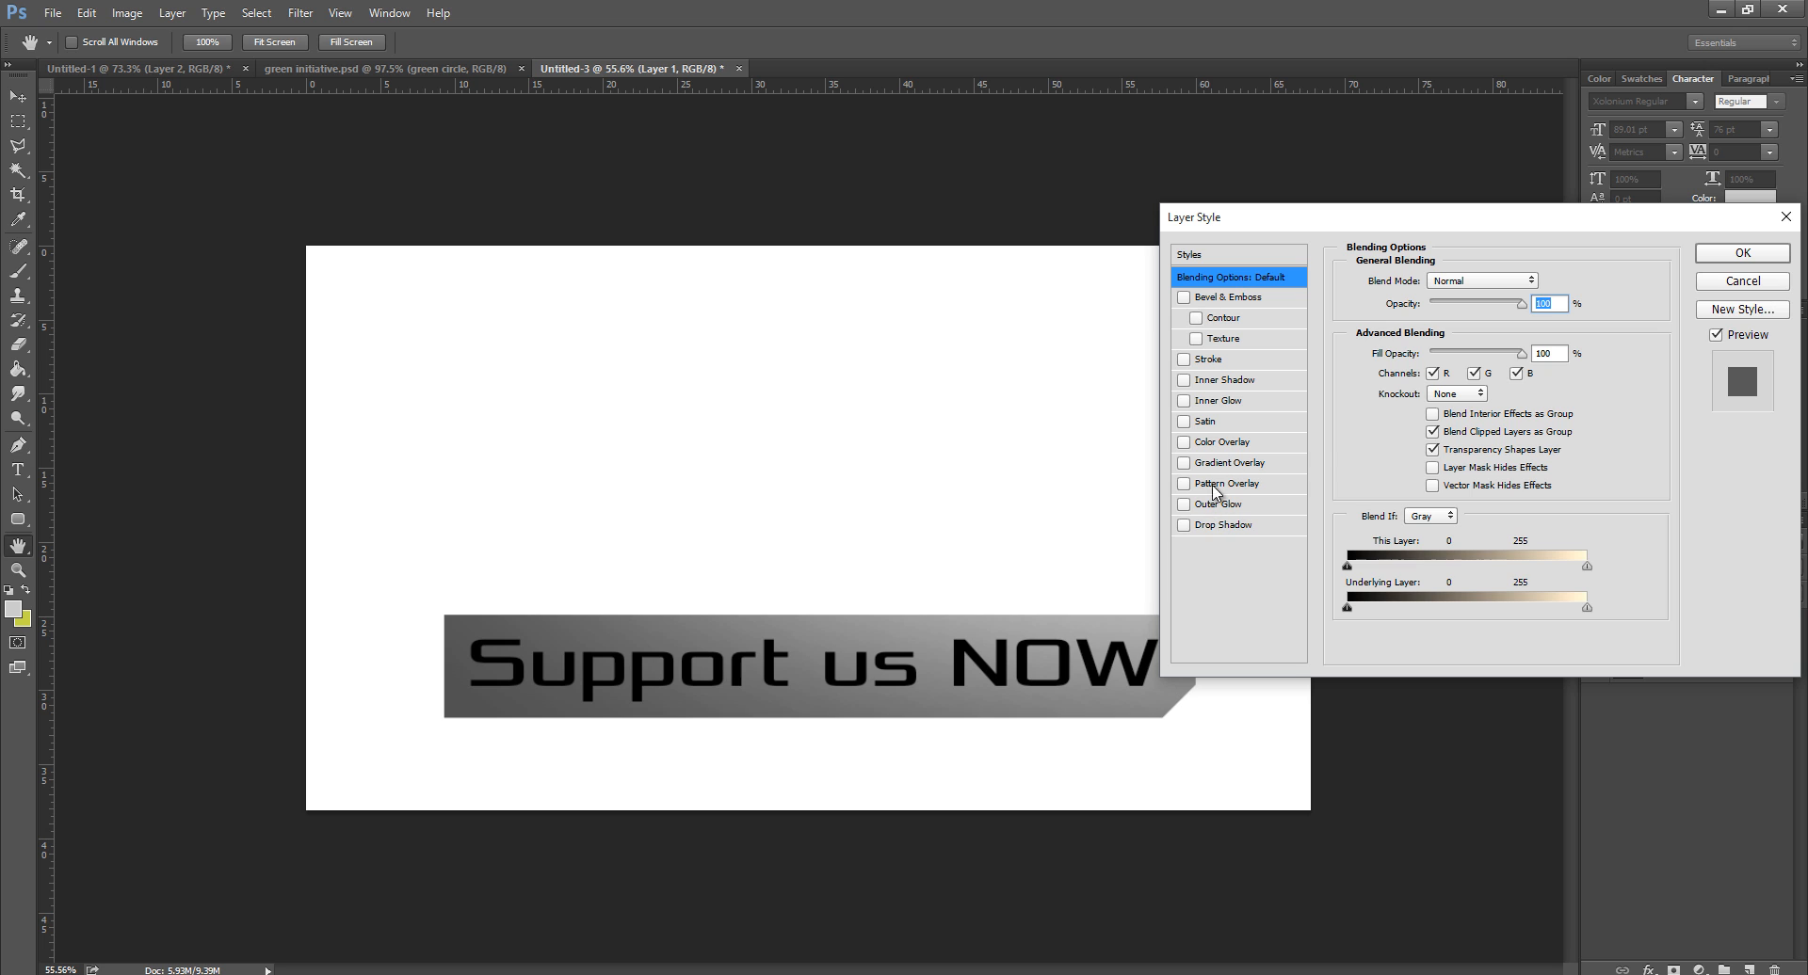
{"action": "left_click_drag", "start_coordinate": [1336, 222], "coordinate": [1034, 215]}
{"action": "left_click", "coordinate": [1440, 274]}
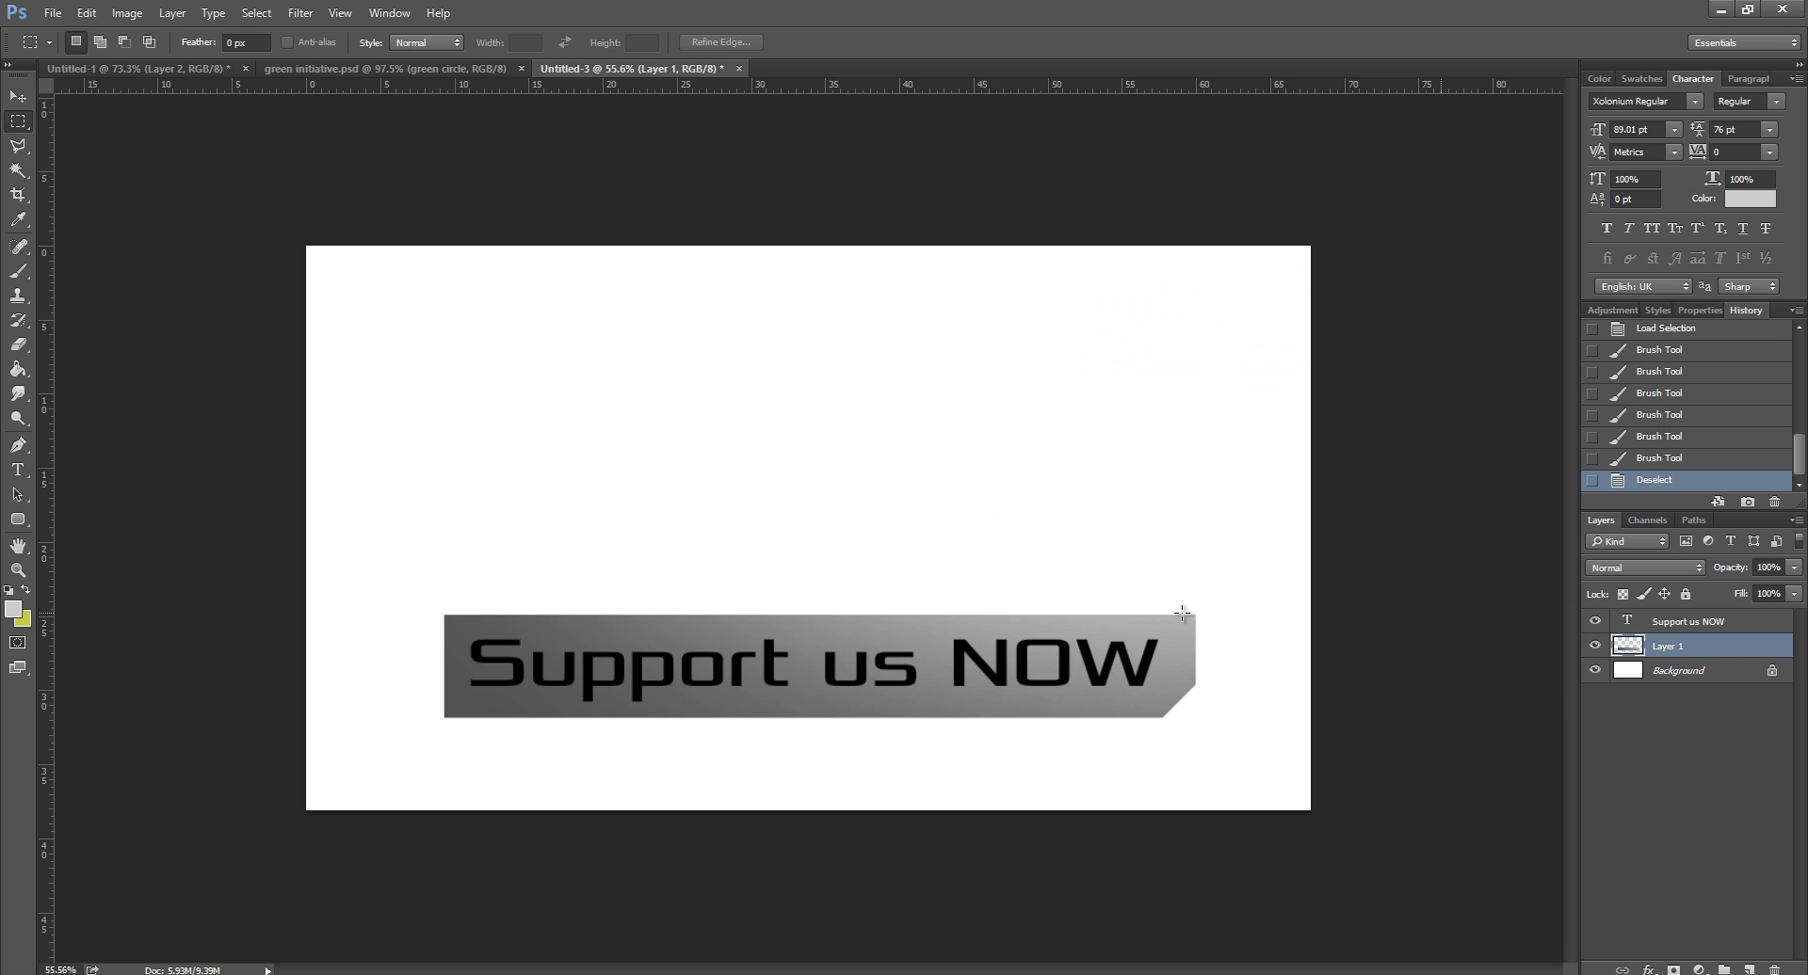
Step: Rename Layer 1 as TextShapeBkgrnd
{"action": "double_click", "coordinate": [1661, 649]}
{"action": "type", "text": "nd"}
{"action": "key", "text": "Return"}
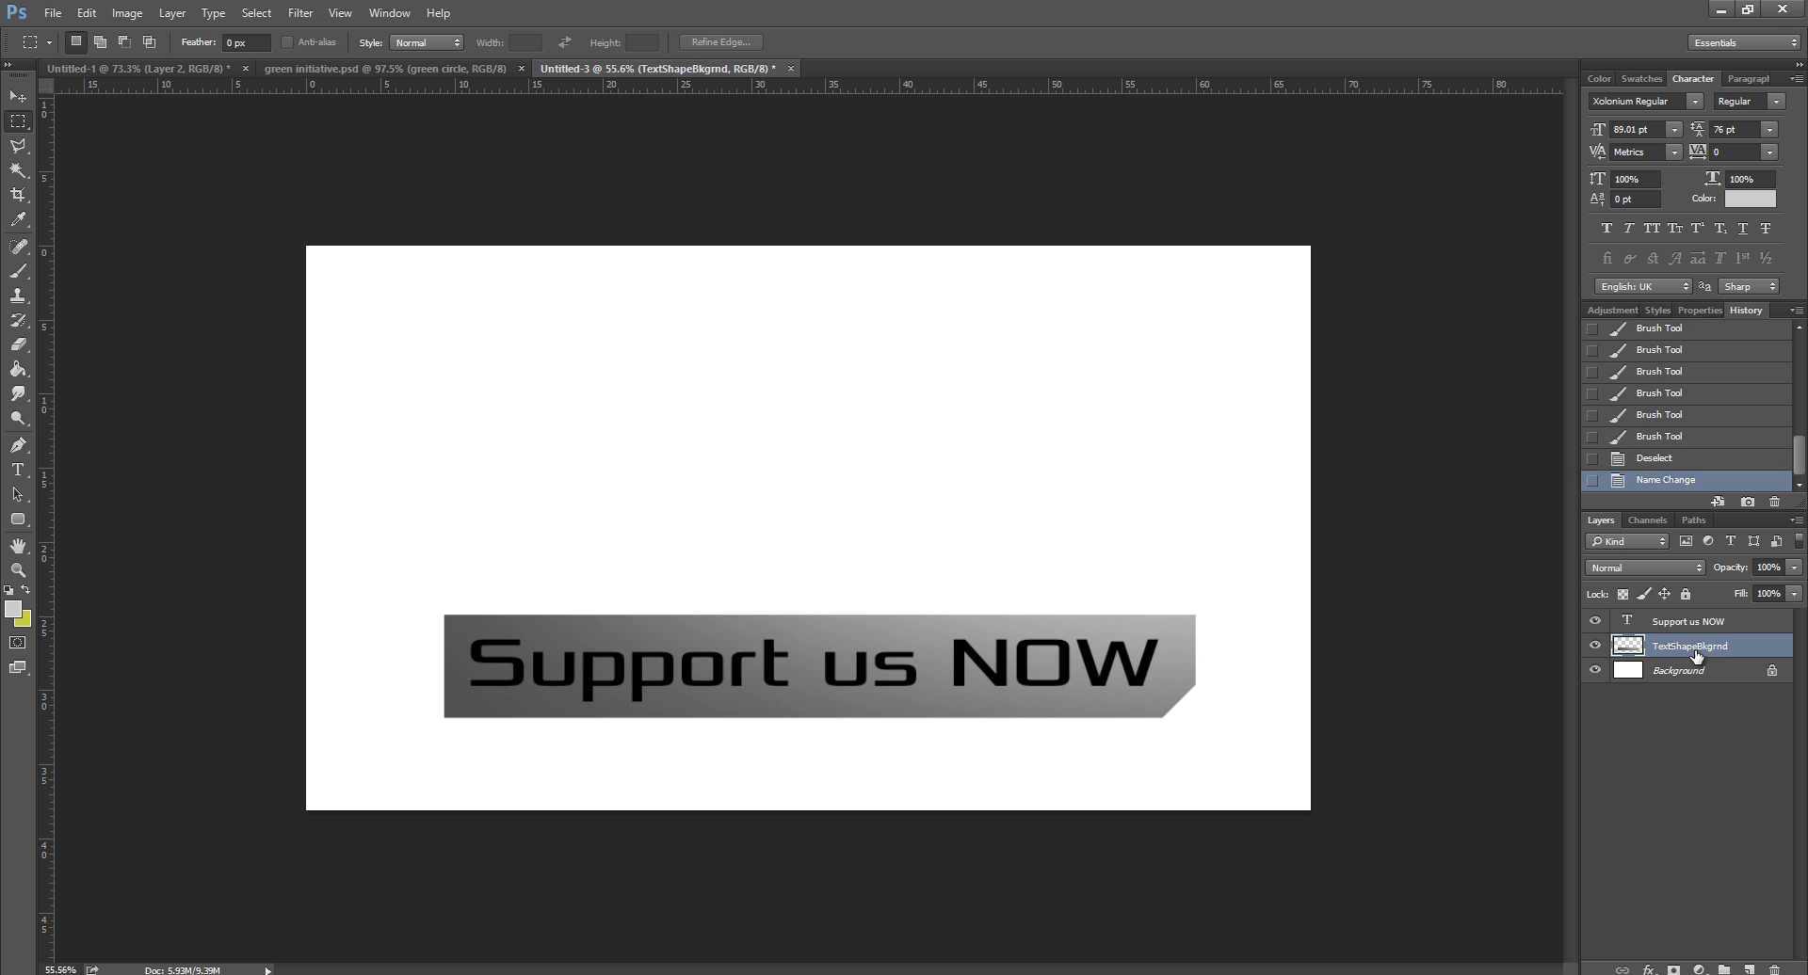
Step: Add a black Multiply drop shadow at 75% opacity and a 120° angle to the TextShapeBkgrnd layer
{"action": "double_click", "coordinate": [1749, 646]}
{"action": "left_click_drag", "start_coordinate": [1058, 226], "coordinate": [1061, 94]}
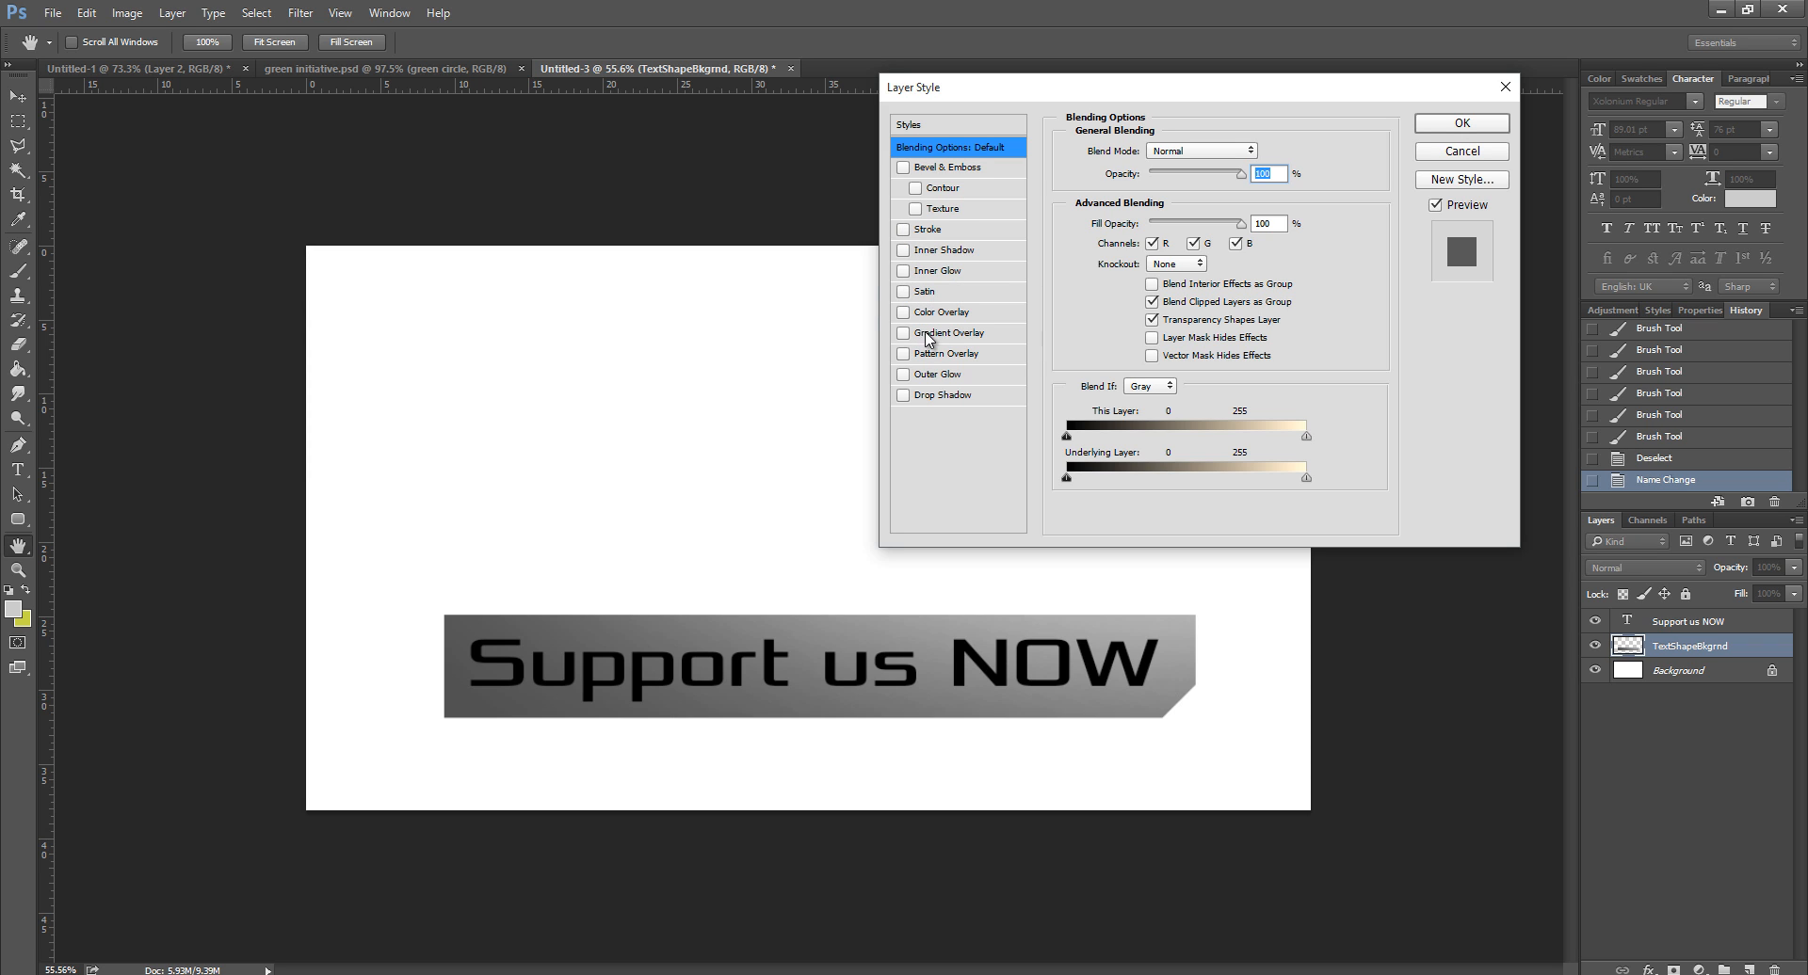
{"action": "left_click", "coordinate": [942, 396]}
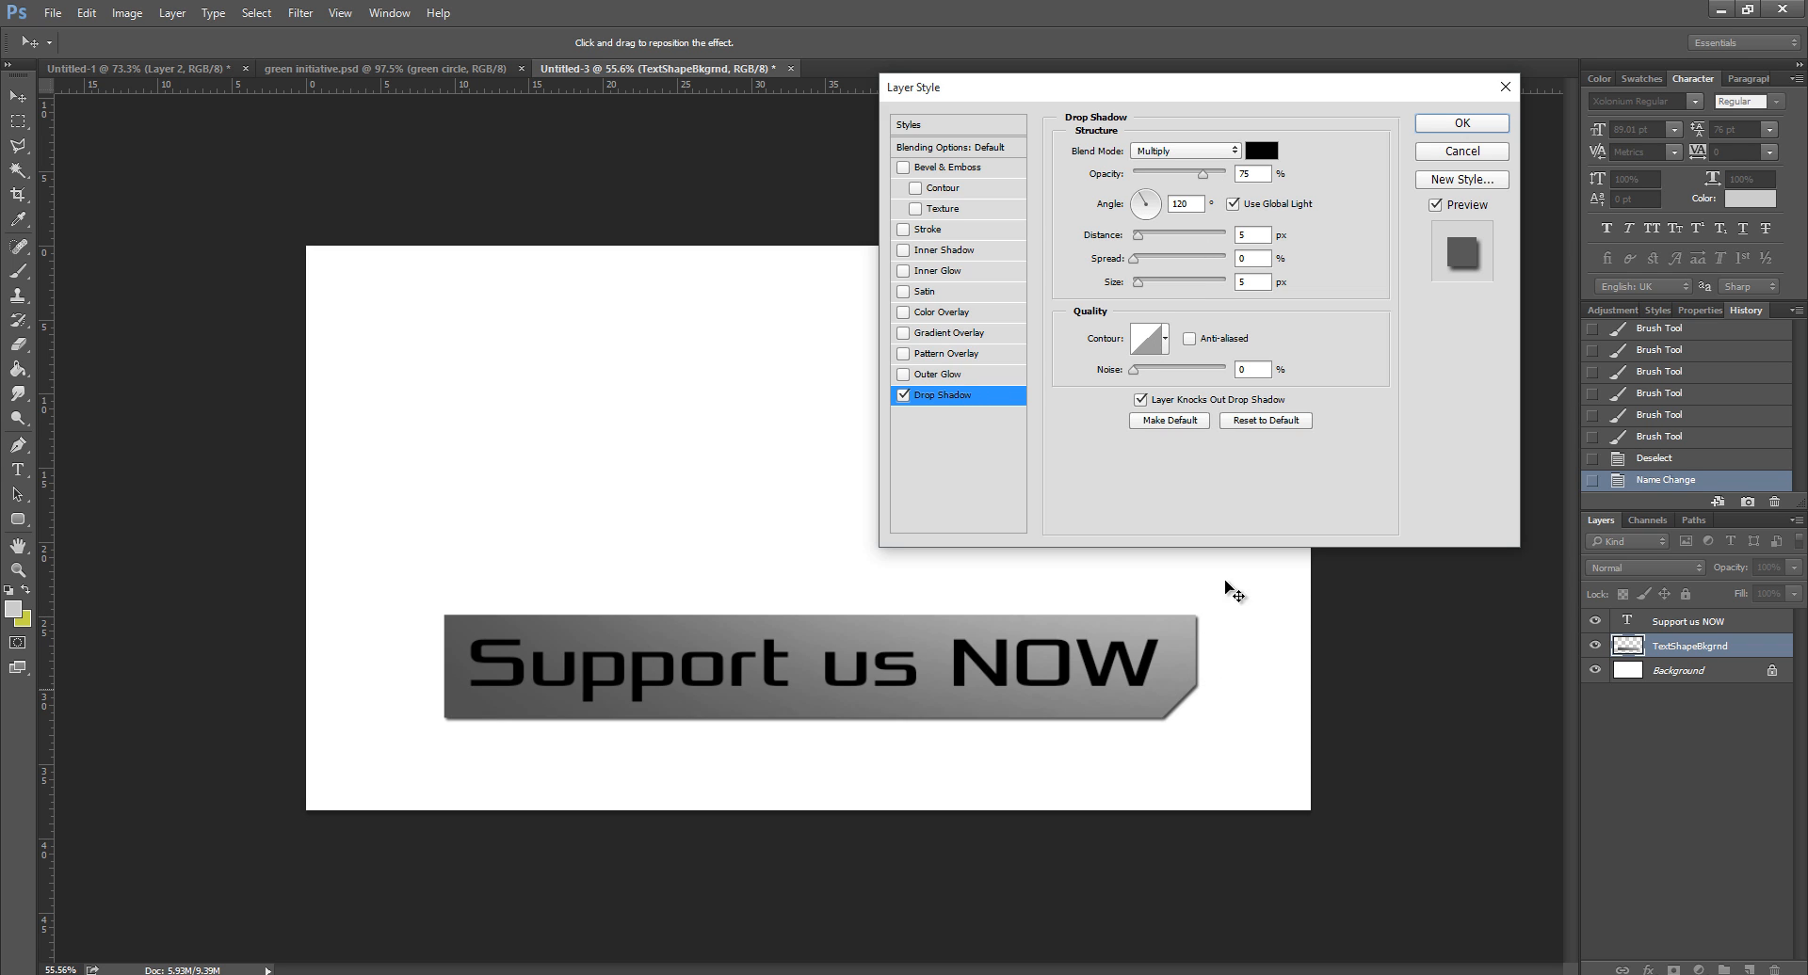
{"action": "left_click_drag", "start_coordinate": [1140, 242], "coordinate": [1143, 242]}
{"action": "left_click", "coordinate": [1462, 125]}
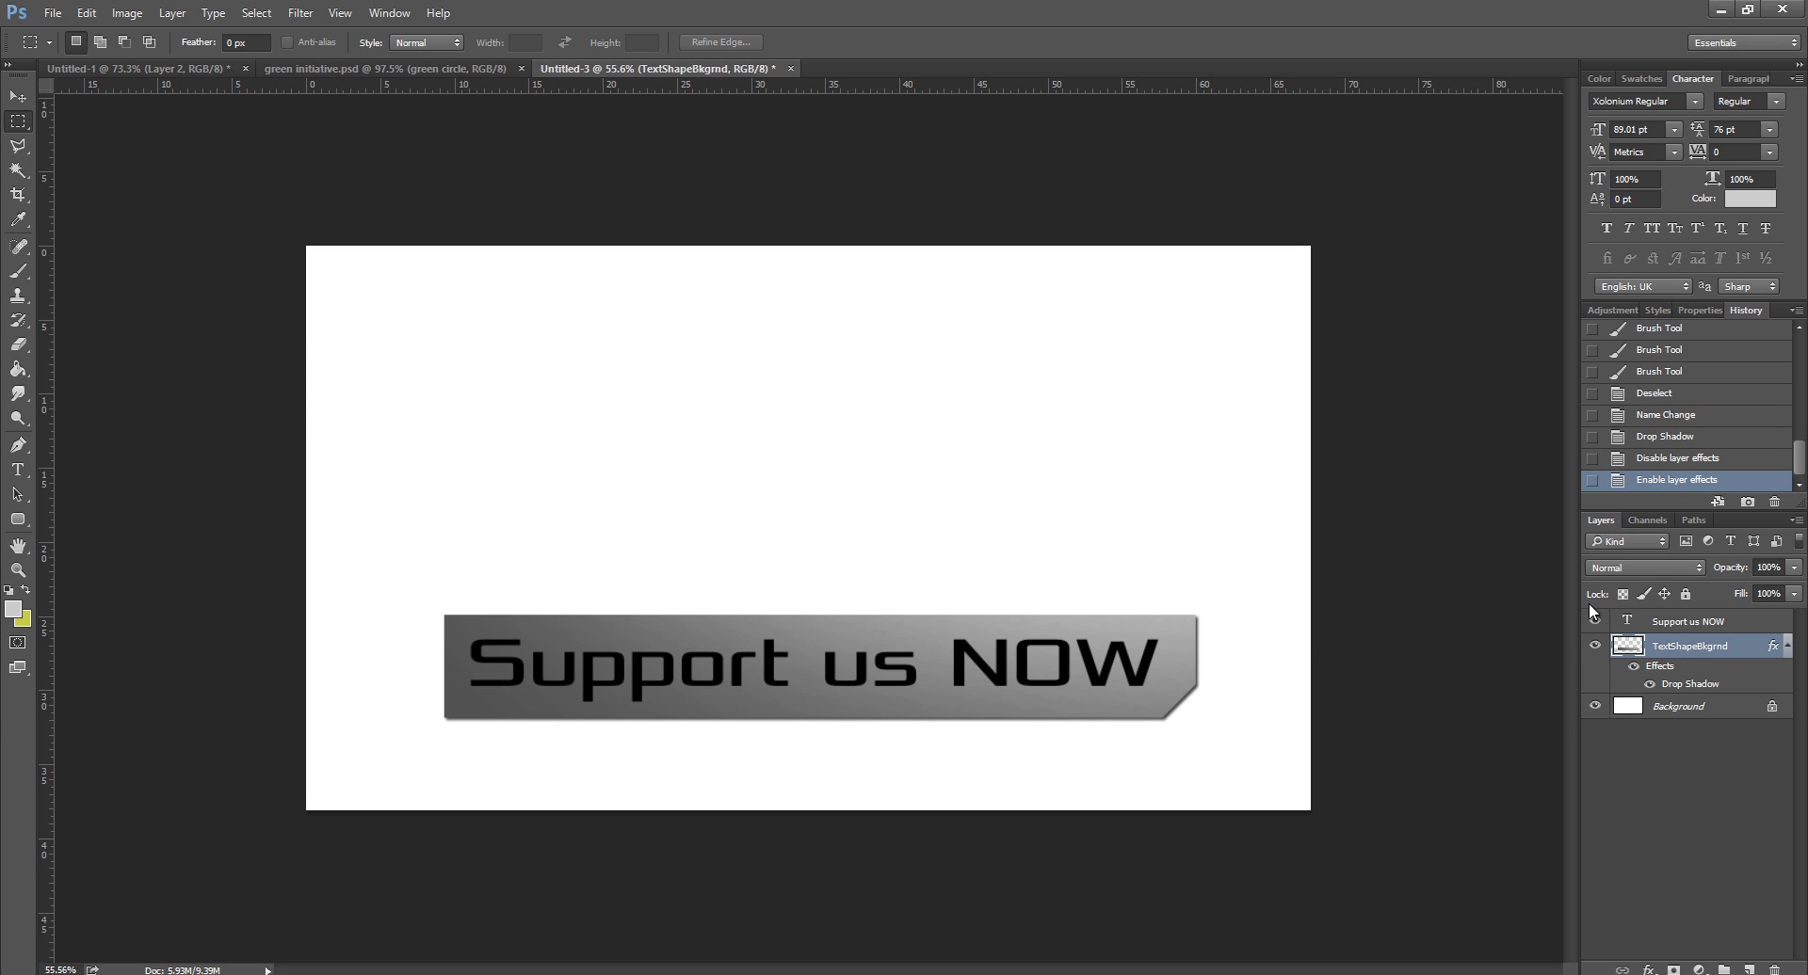
Step: Switch the TextShapeBkgrnd layer effects off and on again to compare the shape with and without its shadow
{"action": "left_click", "coordinate": [17, 96]}
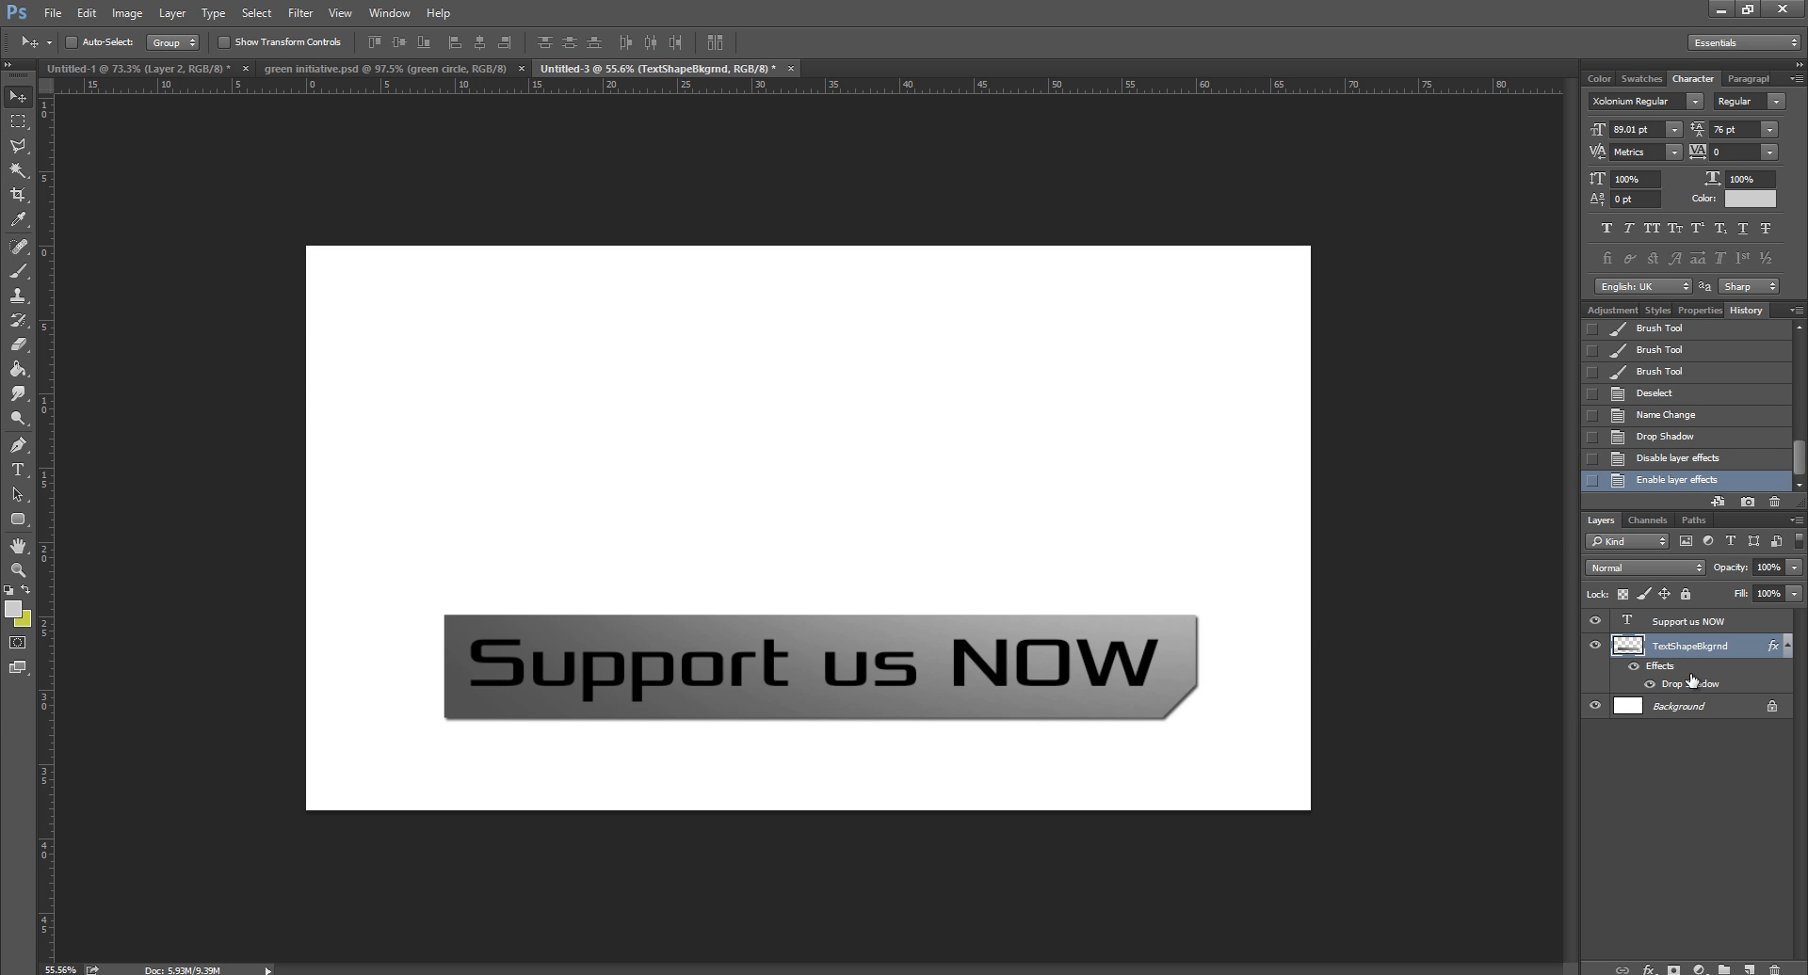
{"action": "left_click", "coordinate": [1633, 666]}
{"action": "left_click", "coordinate": [1633, 666]}
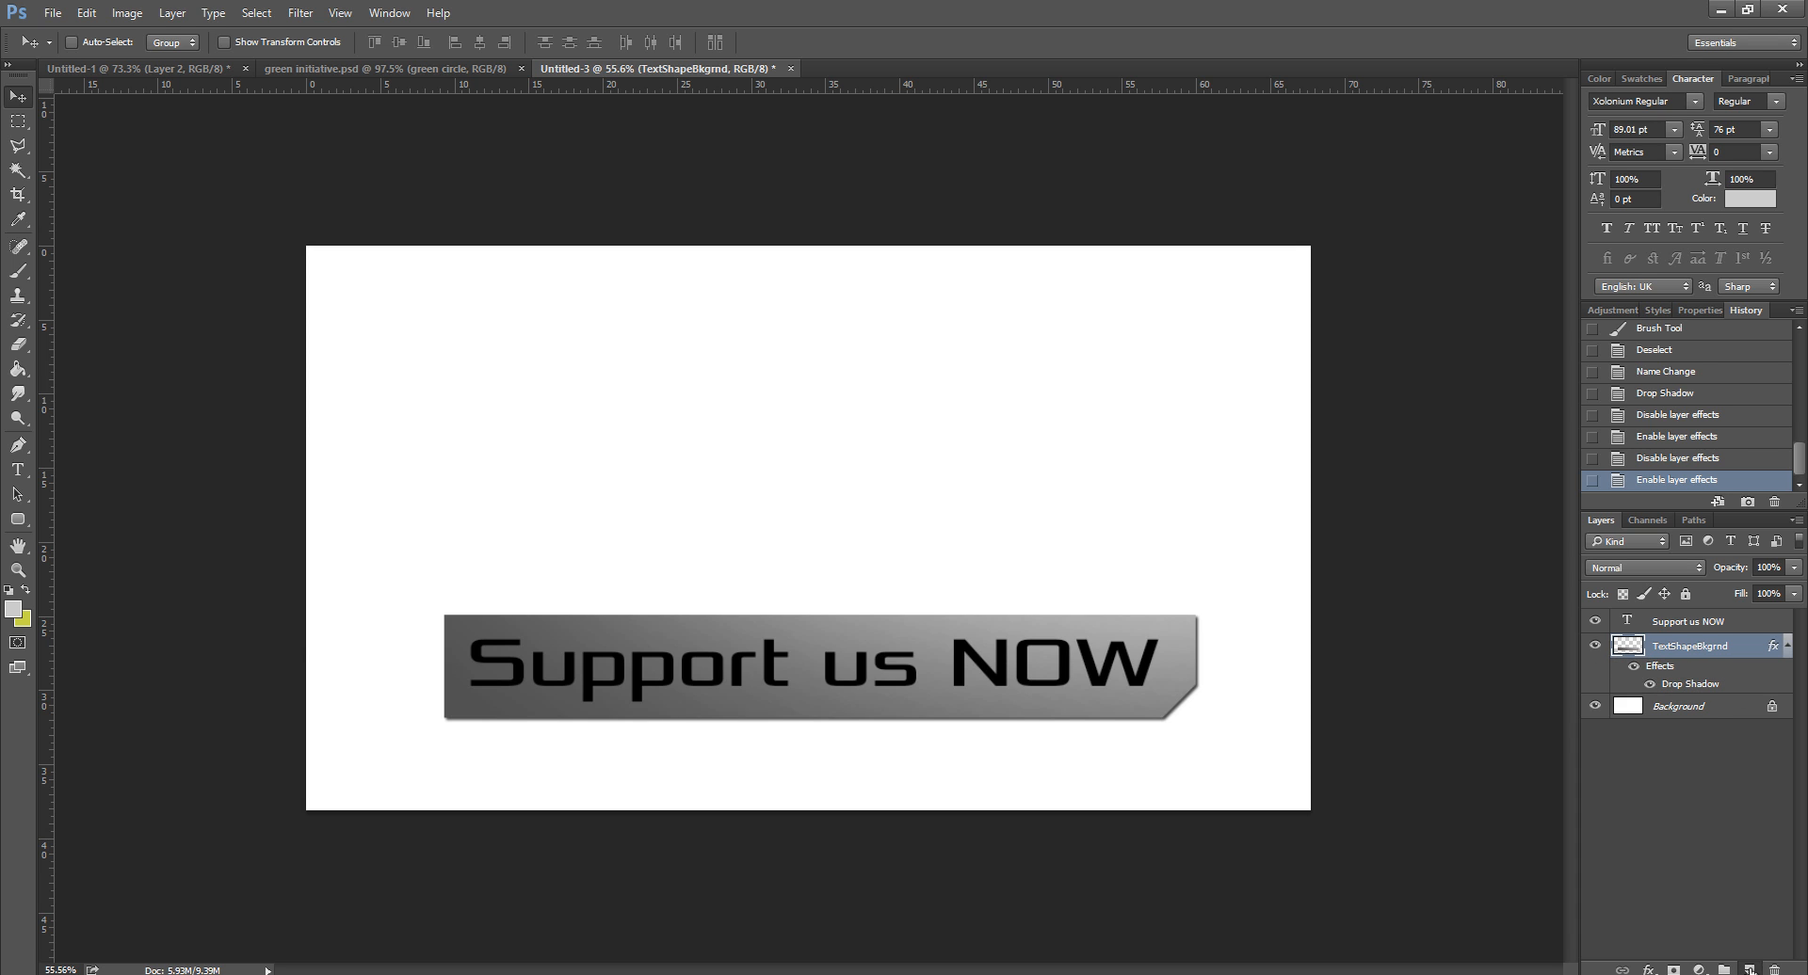
Step: Create a new empty layer beneath TextShapeBkgrnd and merge the two layers to flatten the drop shadow into the shape
{"action": "key", "text": "ctrl+shift+alt+n"}
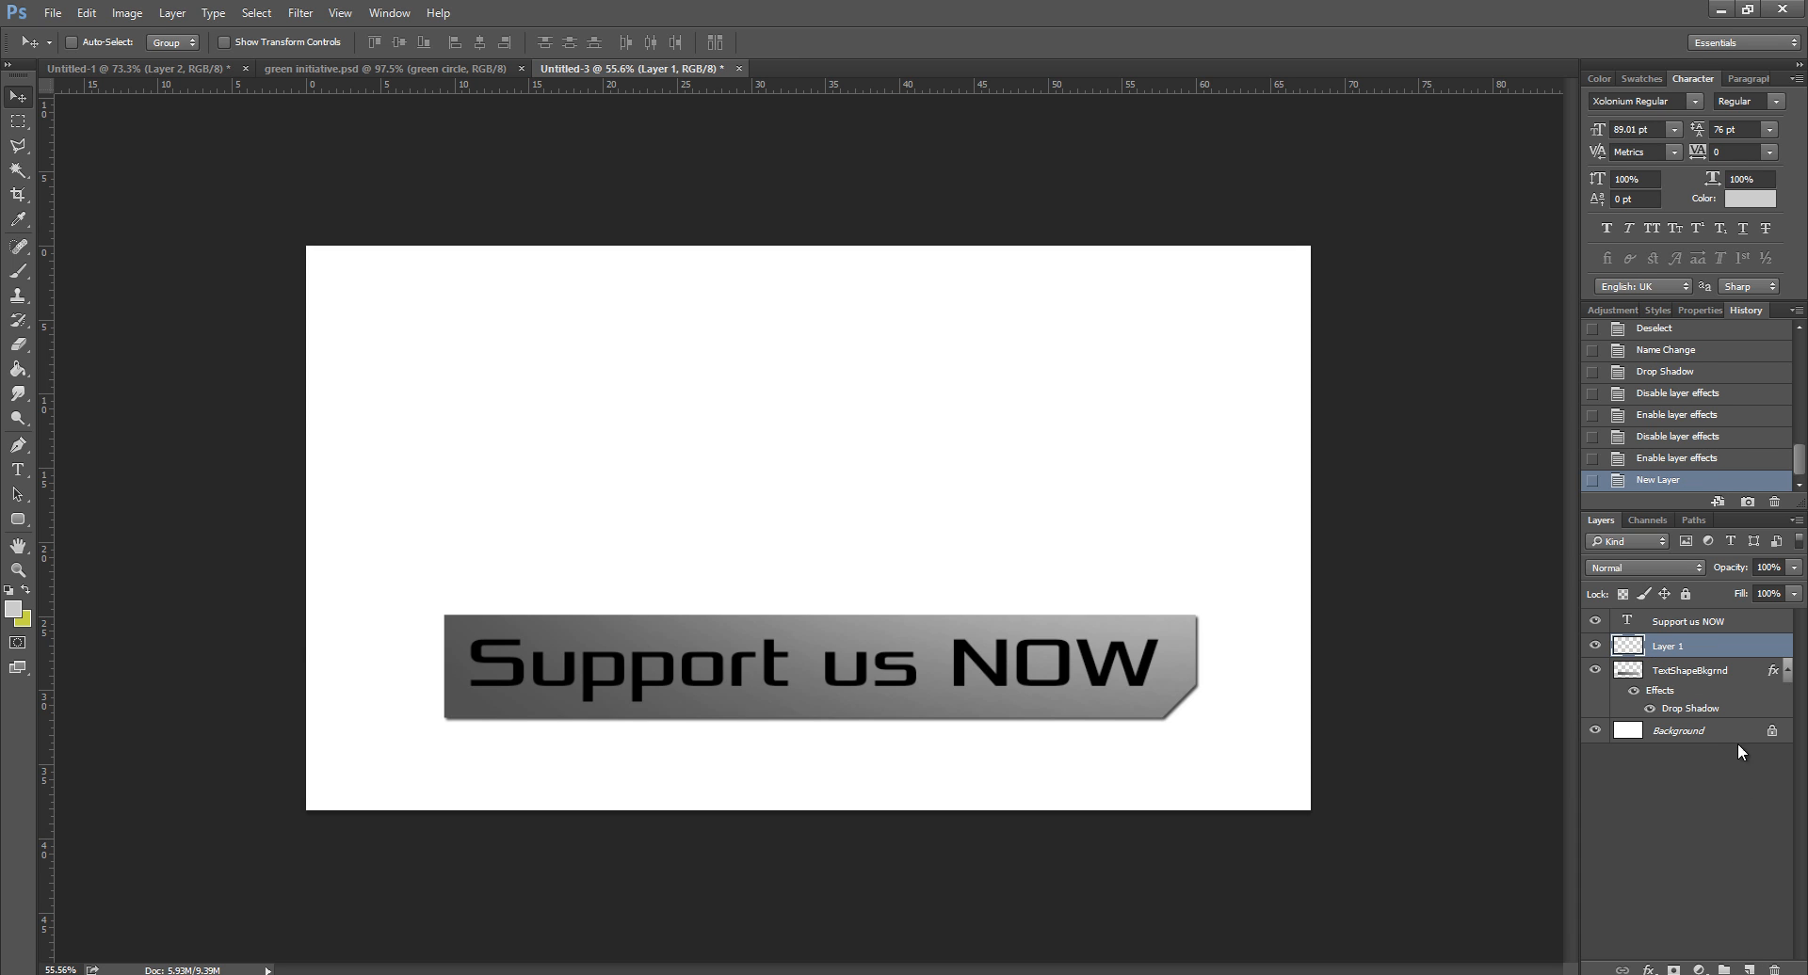
{"action": "left_click_drag", "start_coordinate": [1685, 648], "coordinate": [1686, 720]}
{"action": "left_click", "coordinate": [1698, 648], "text": "shift"}
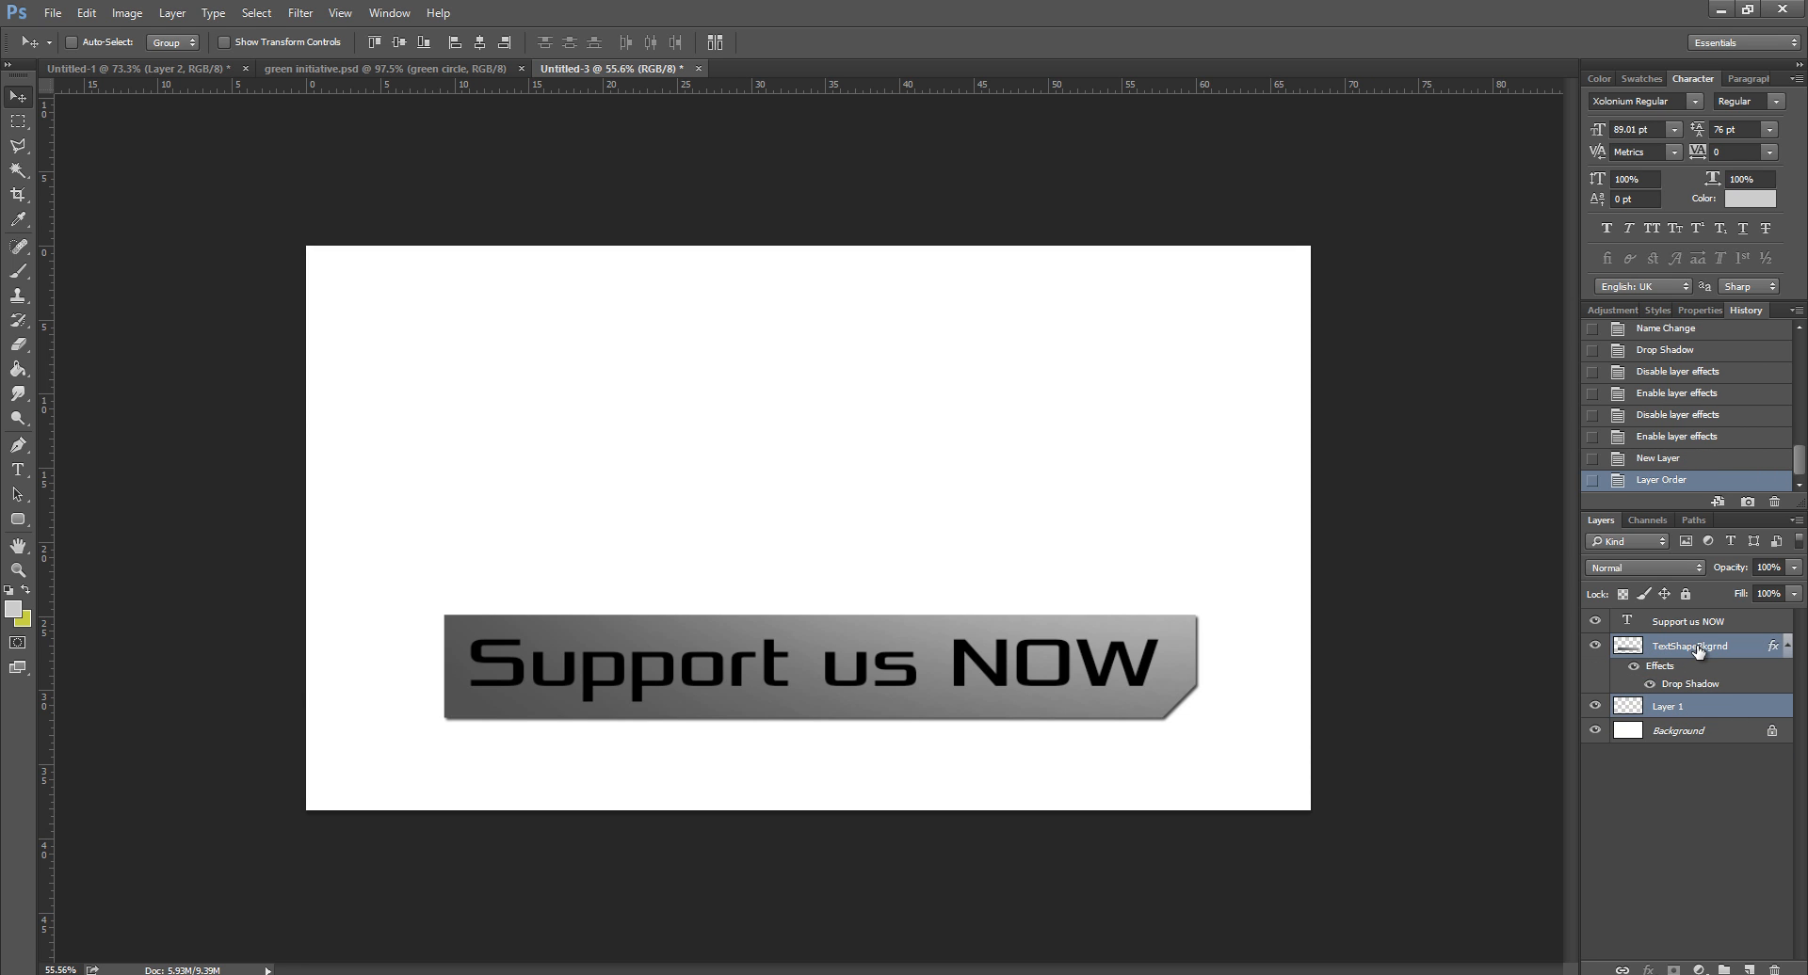
{"action": "right_click", "coordinate": [1695, 651]}
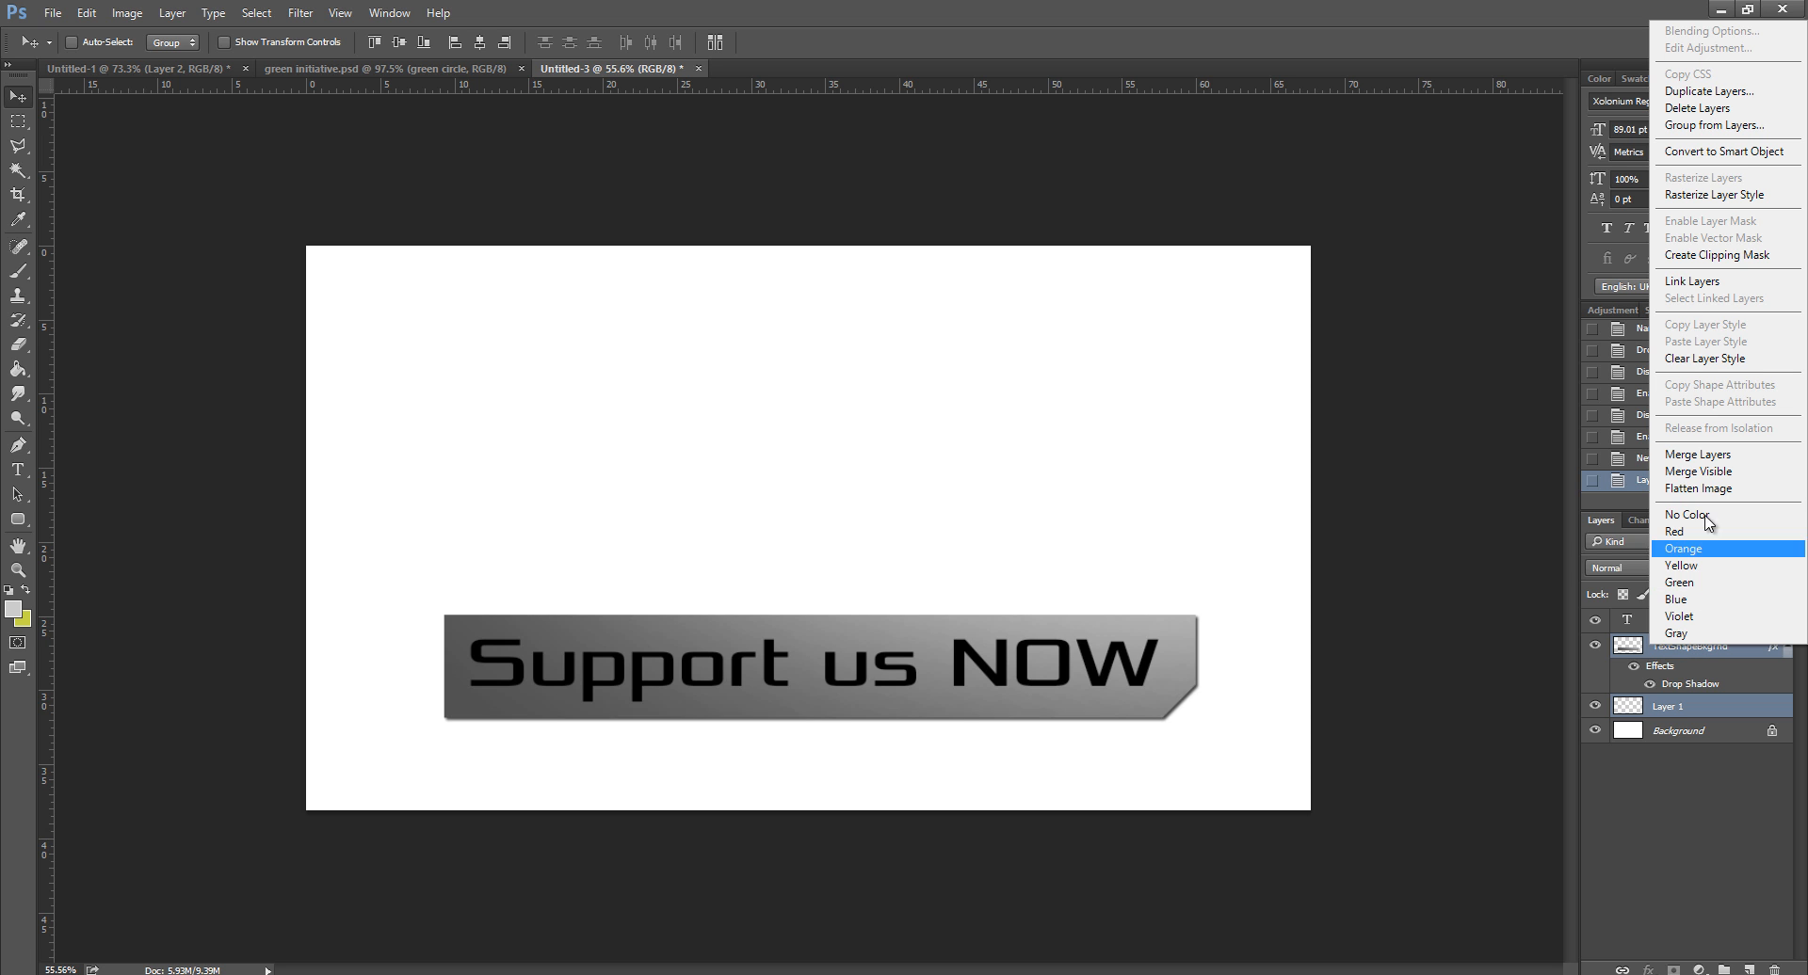
{"action": "left_click", "coordinate": [1699, 455]}
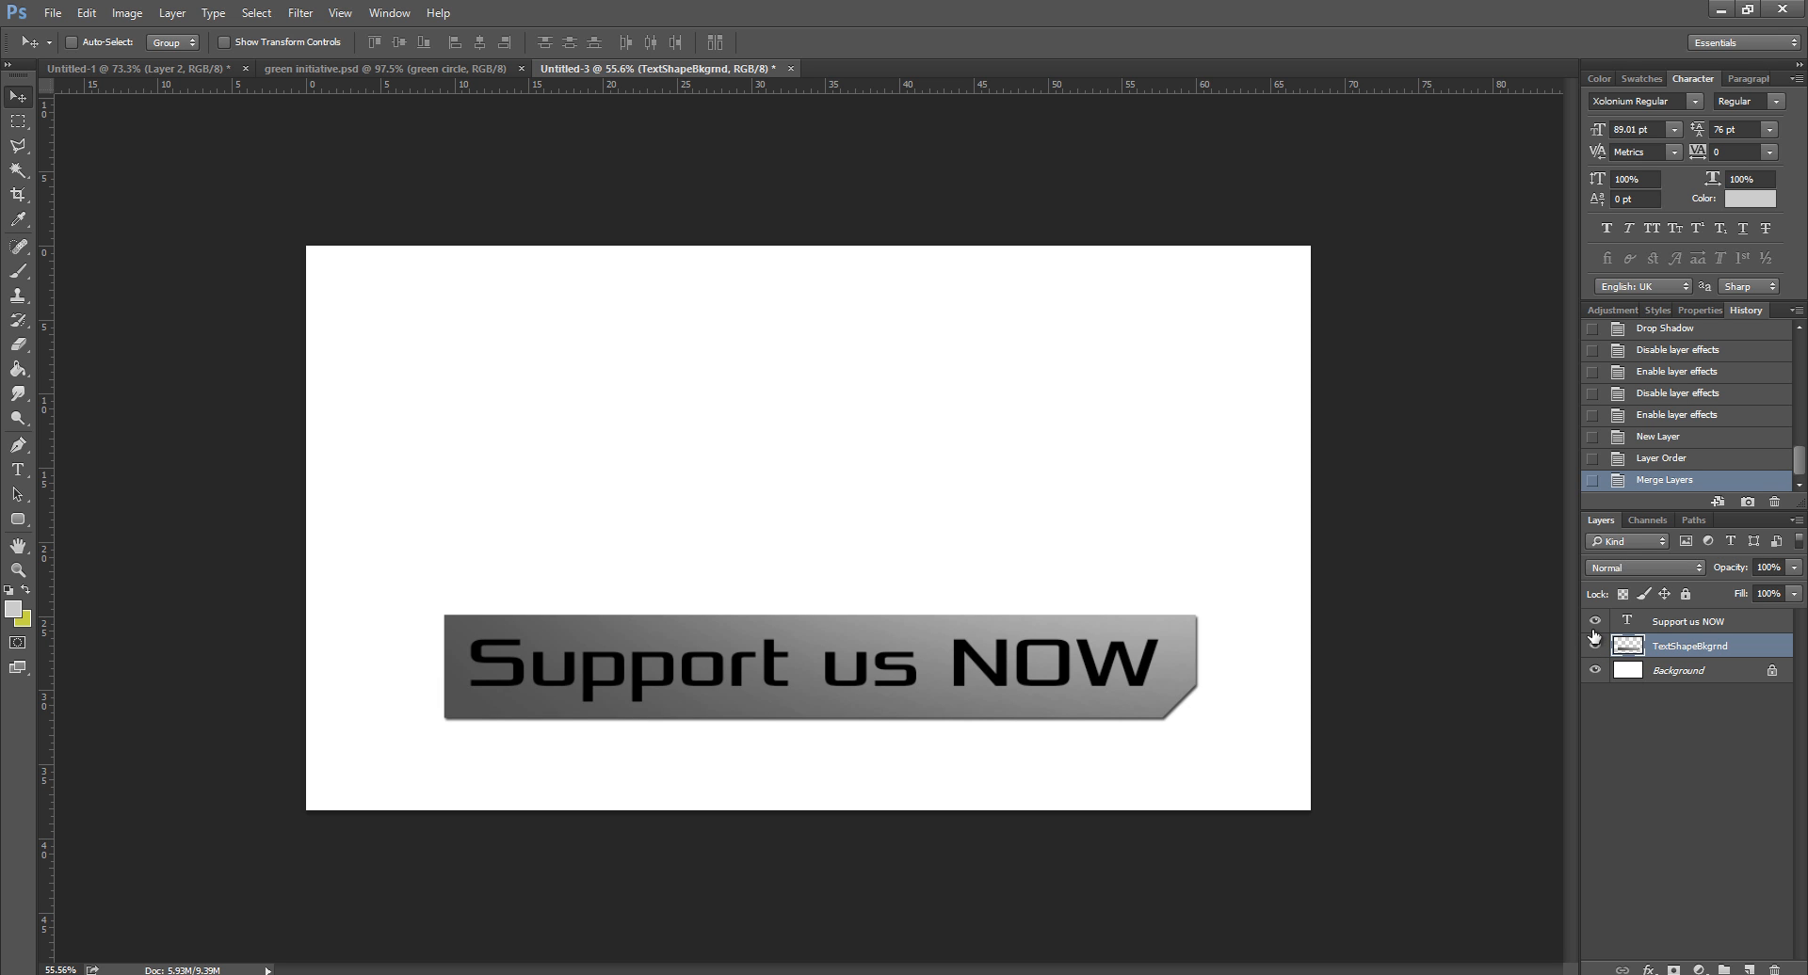
Step: Hide the Background layer to examine the merged banner's edges and shadow against transparency, and show it again
{"action": "left_click", "coordinate": [1593, 671]}
{"action": "scroll", "coordinate": [1274, 766], "scroll_direction": "up", "scroll_amount": 6}
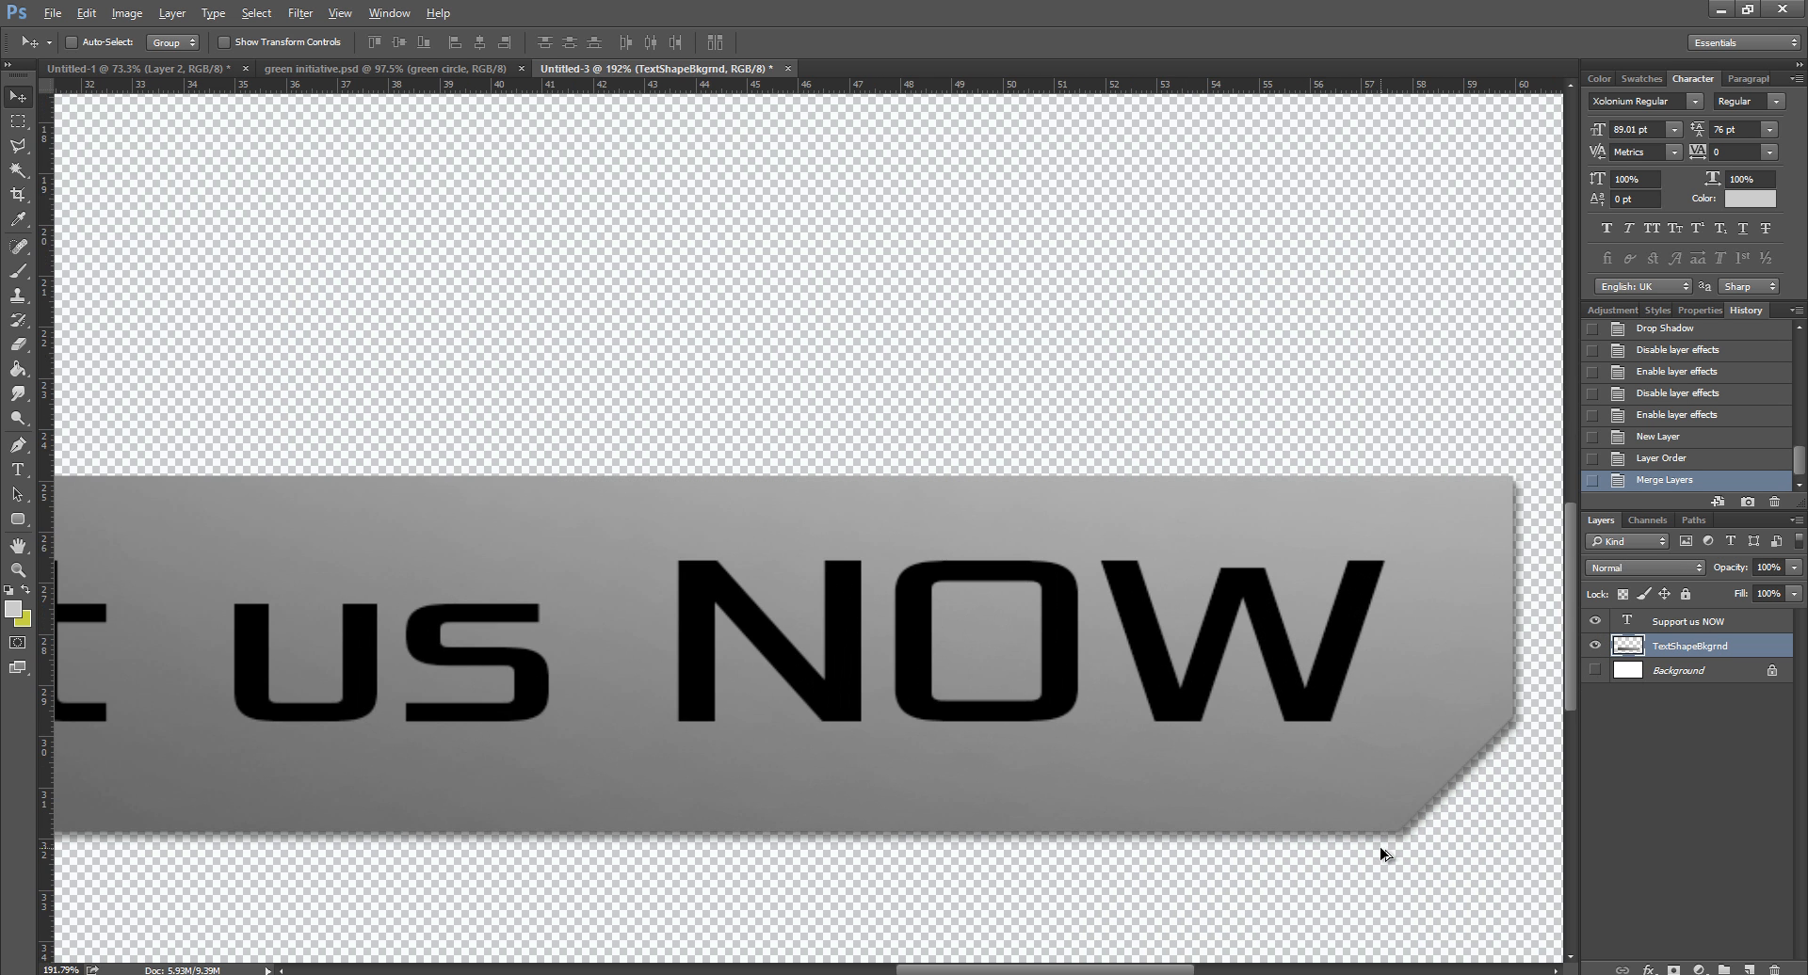
{"action": "scroll", "coordinate": [1455, 738], "scroll_direction": "down", "scroll_amount": 6}
{"action": "left_click", "coordinate": [1594, 671]}
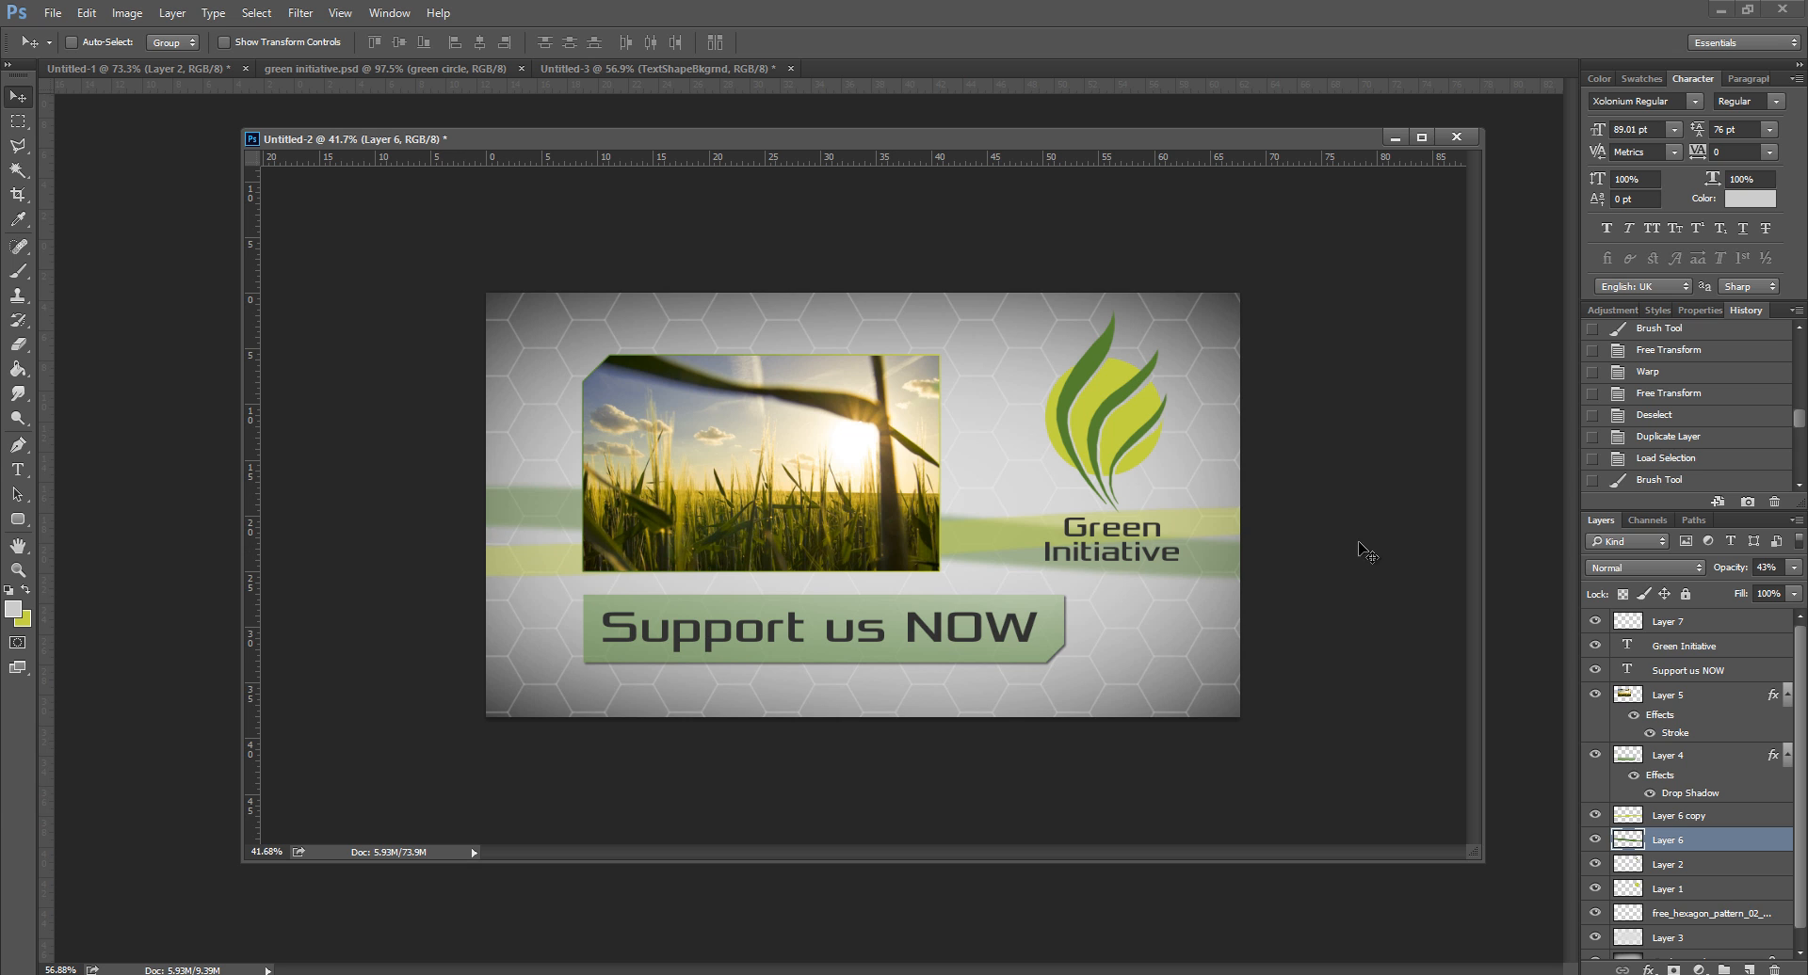
Step: Shift Layer 6 and Layer 6 copy sideways in the Untitled-2 composition to examine the wavy bands, and move its window aside
{"action": "left_click", "coordinate": [1680, 816], "text": "shift"}
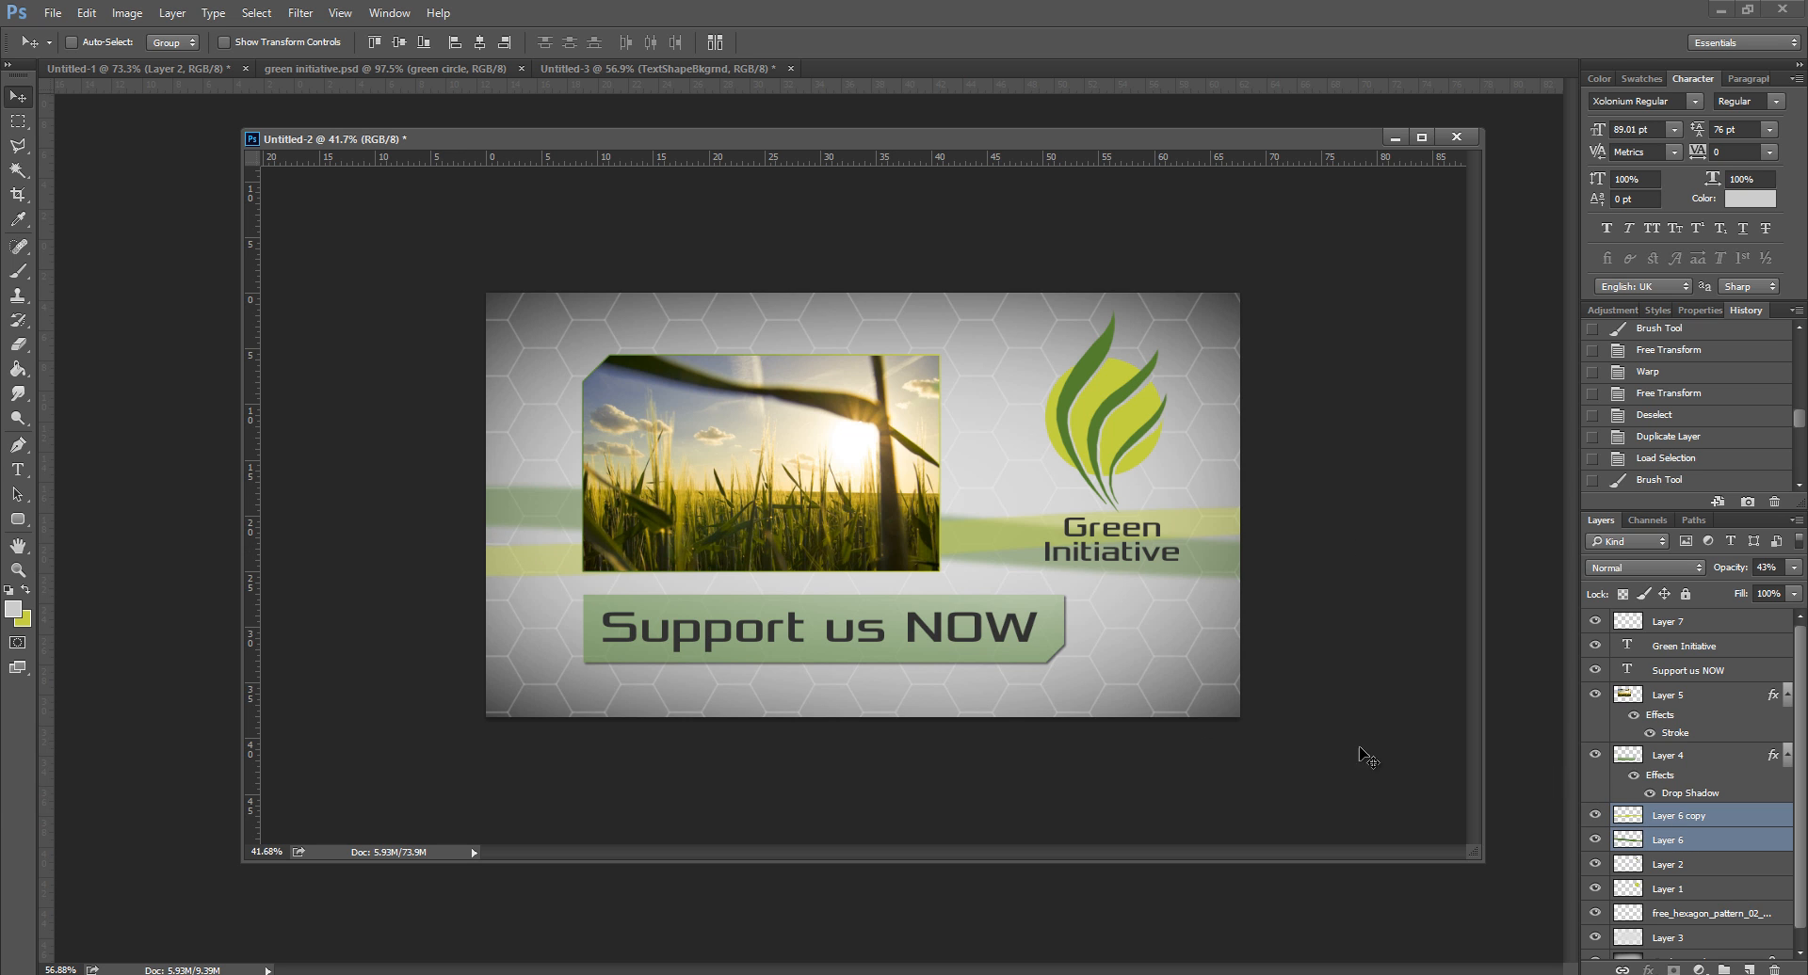
{"action": "left_click_drag", "start_coordinate": [1017, 538], "coordinate": [1261, 534]}
{"action": "left_click_drag", "start_coordinate": [708, 138], "coordinate": [1807, 164]}
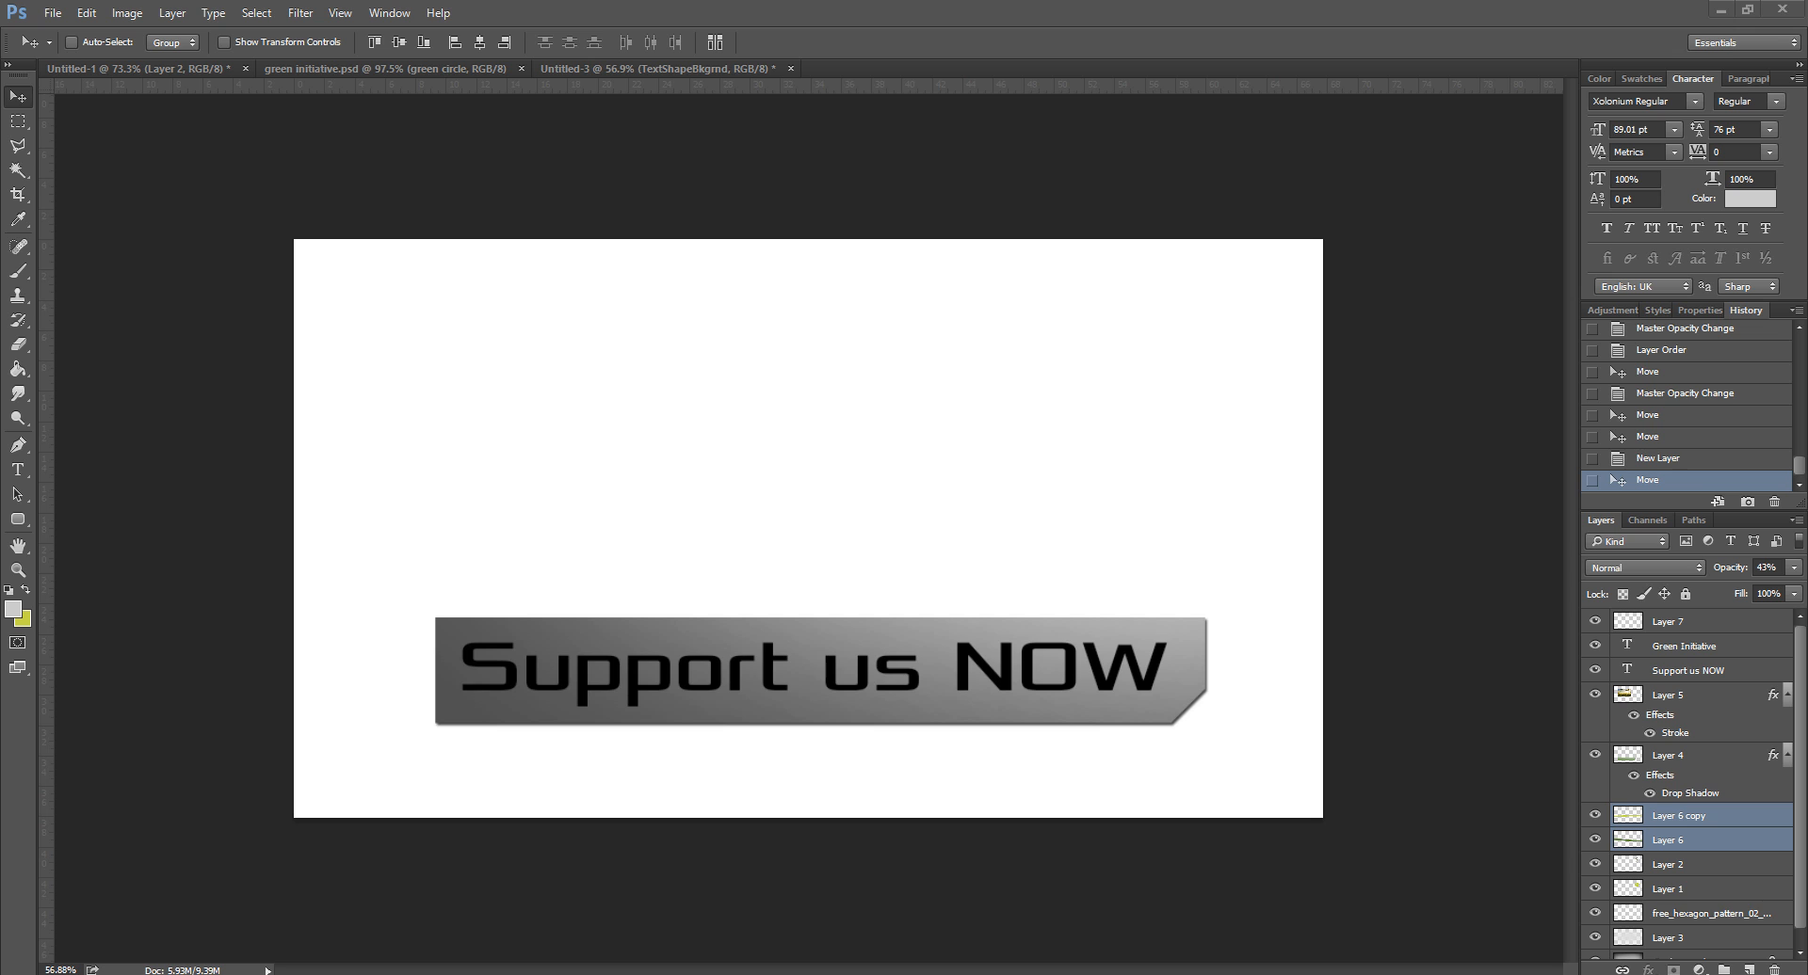
Step: Return to the Untitled-3 document and add a layer named wobb,lyshape above TextShapeBkgrnd
{"action": "left_click", "coordinate": [19, 123]}
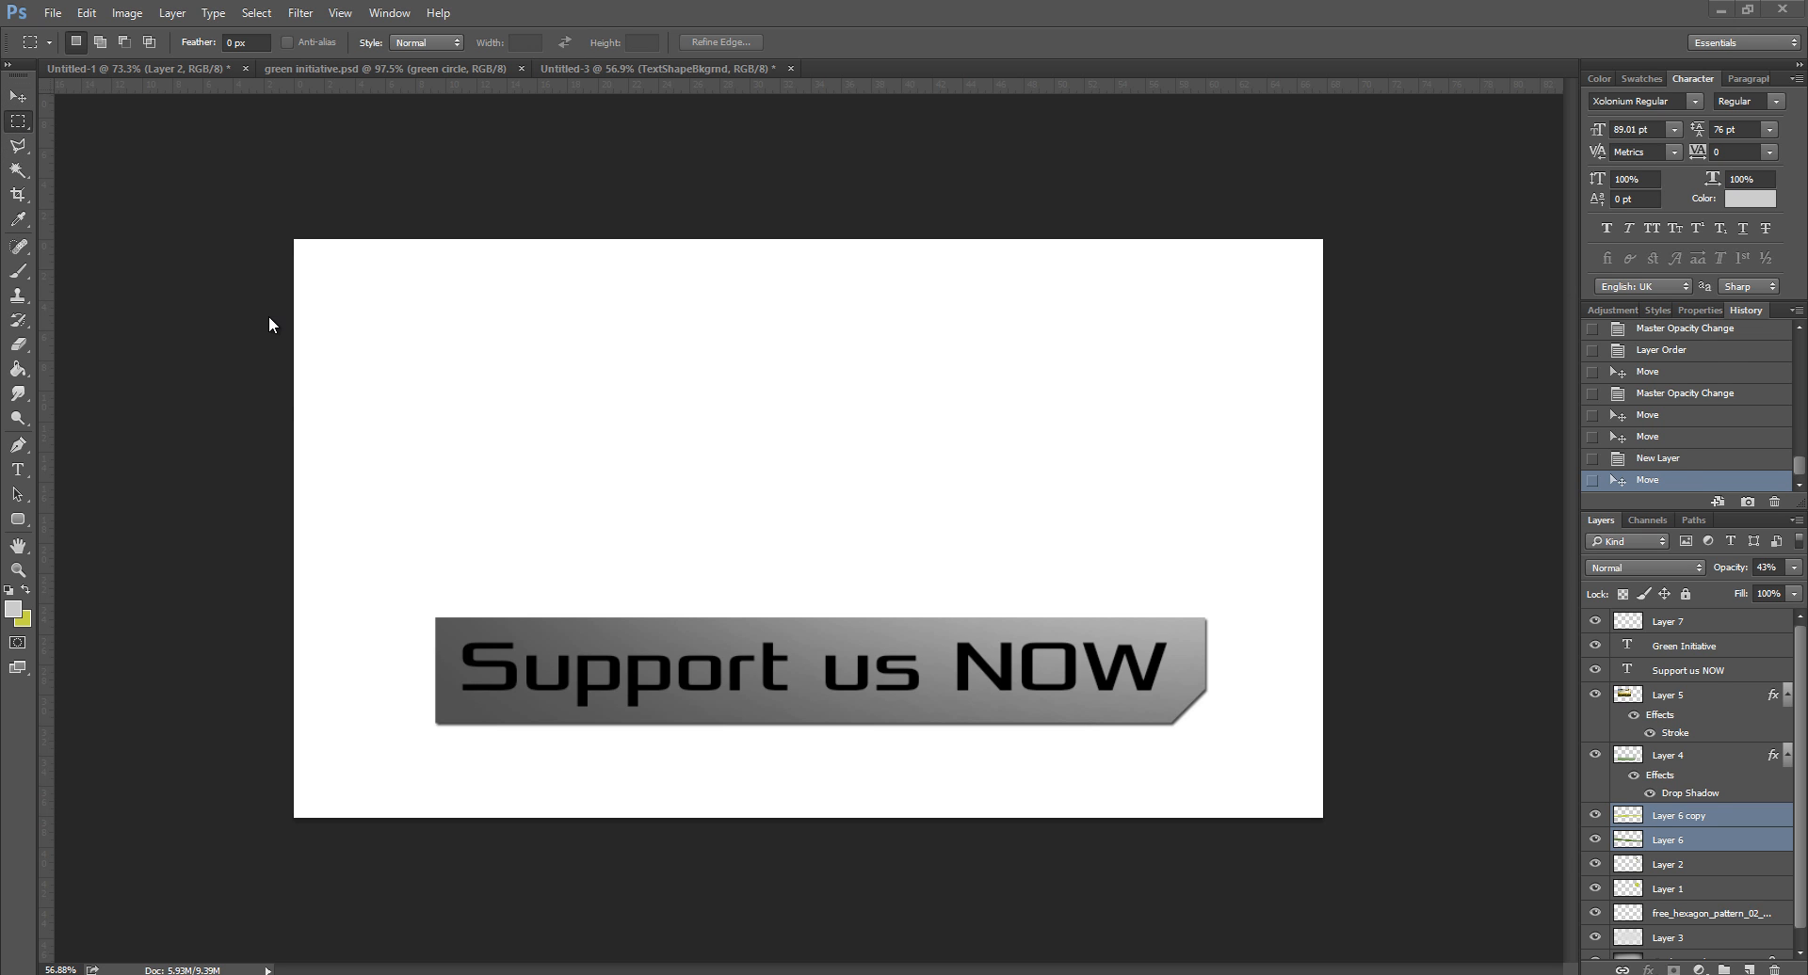
{"action": "left_click", "coordinate": [343, 455]}
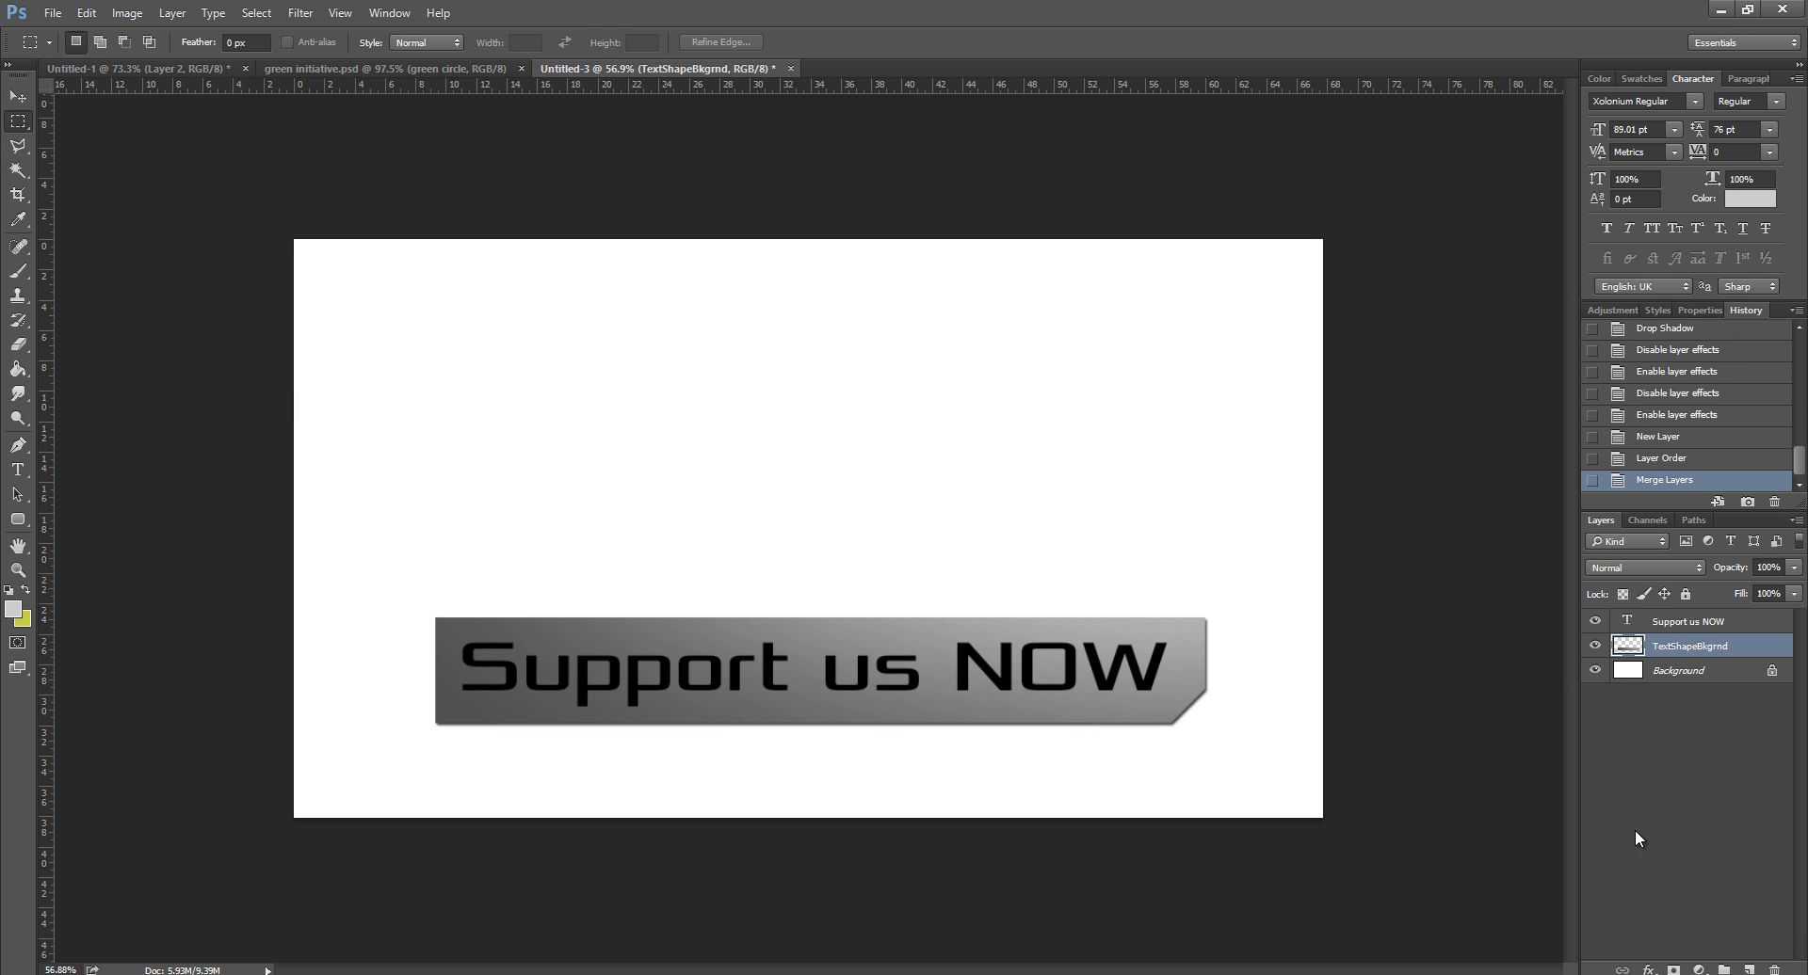
{"action": "left_click", "coordinate": [1748, 970]}
{"action": "double_click", "coordinate": [1669, 648]}
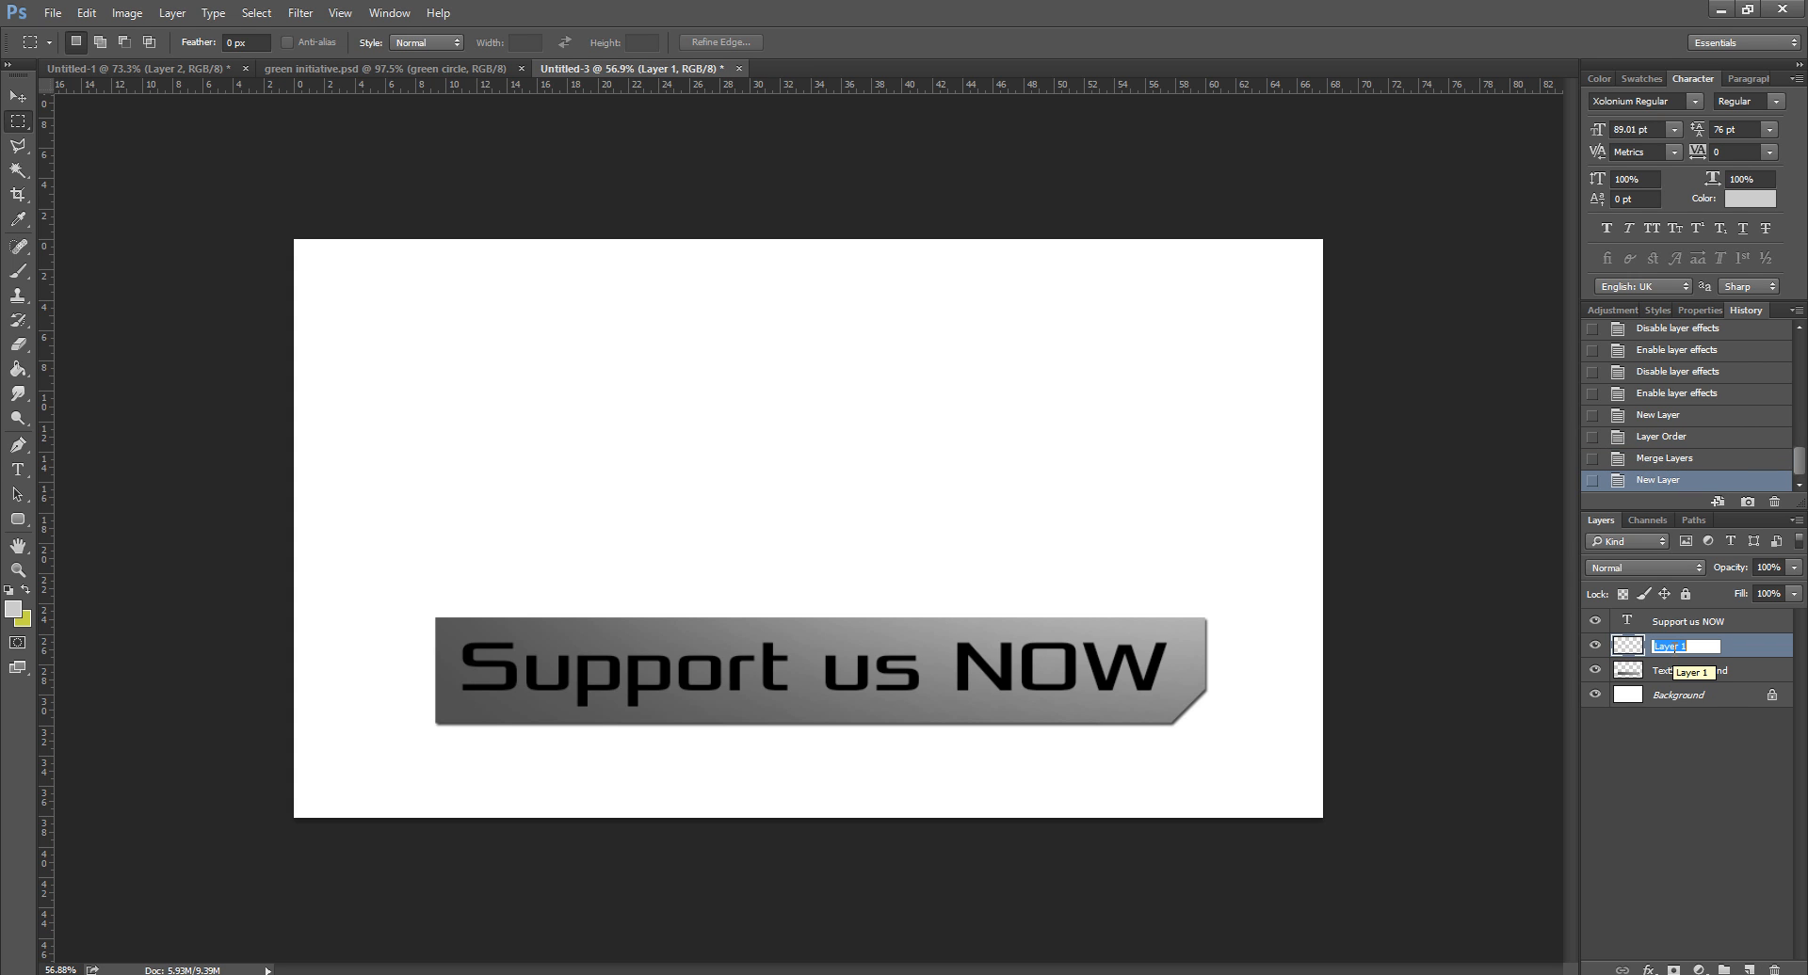
{"action": "type", "text": "wobb,lyshape"}
{"action": "key", "text": "Return"}
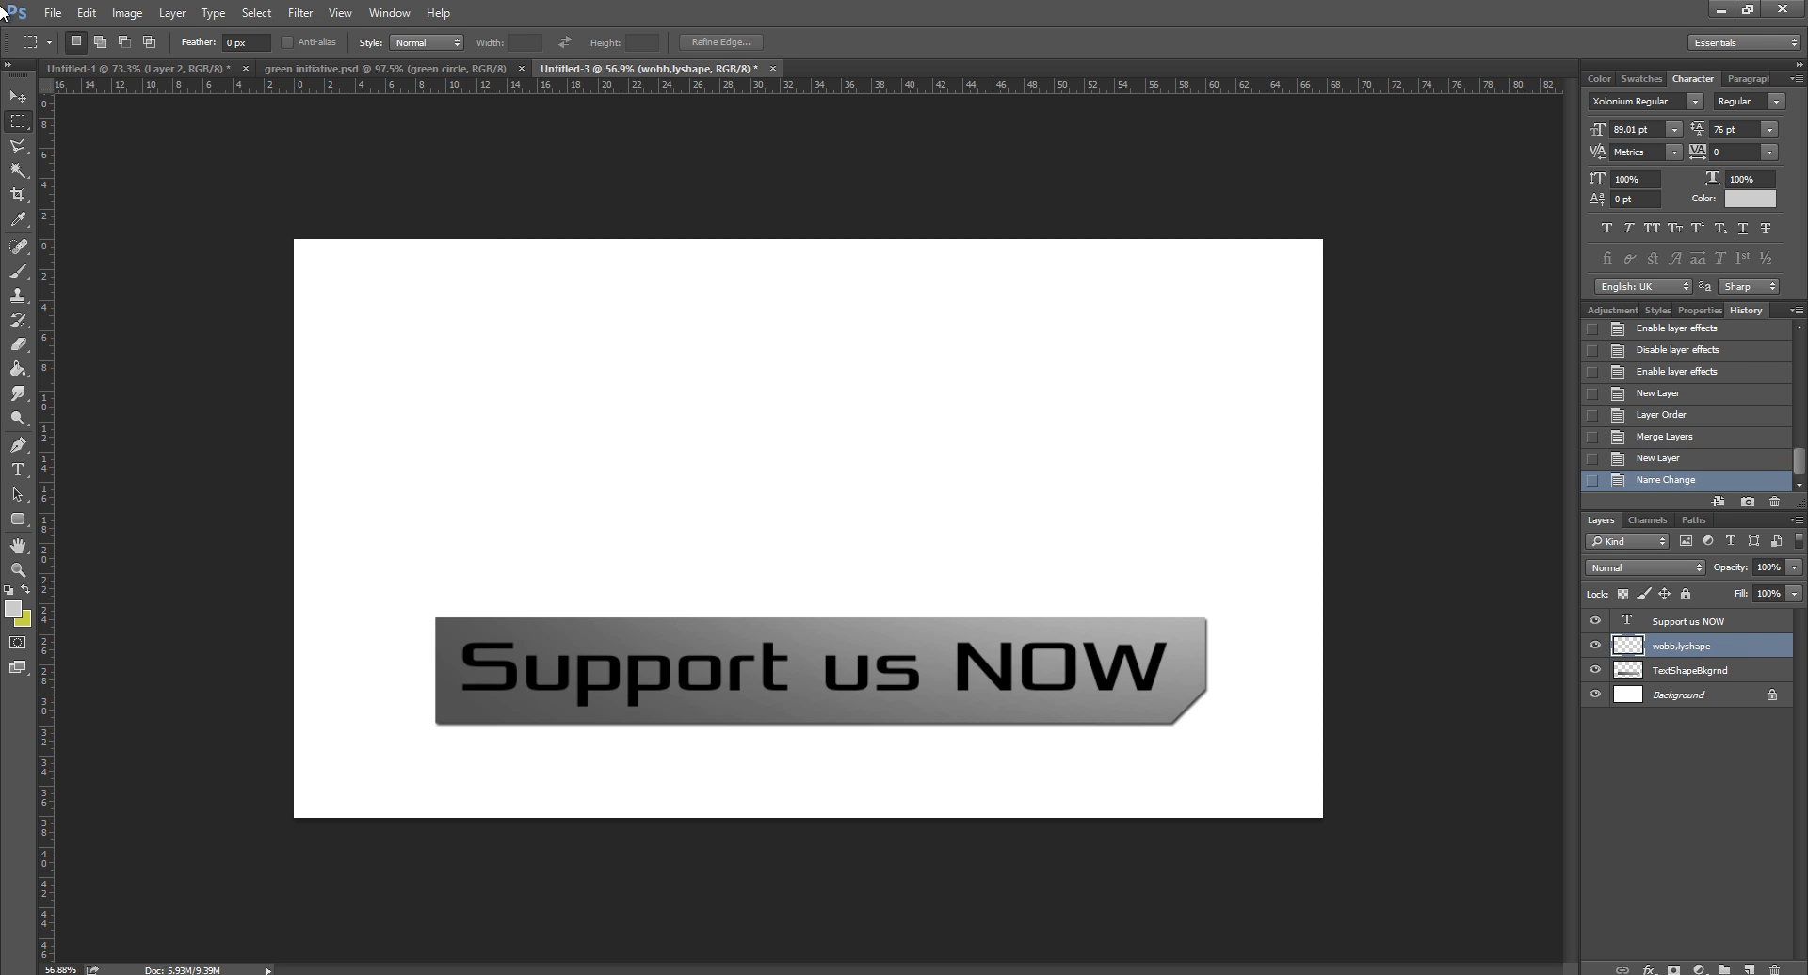
Step: Select a thin horizontal band across the full canvas width above the banner and paint it yellow-green (c5d443) on the wobb,lyshape layer
{"action": "left_click_drag", "start_coordinate": [295, 420], "coordinate": [1344, 472]}
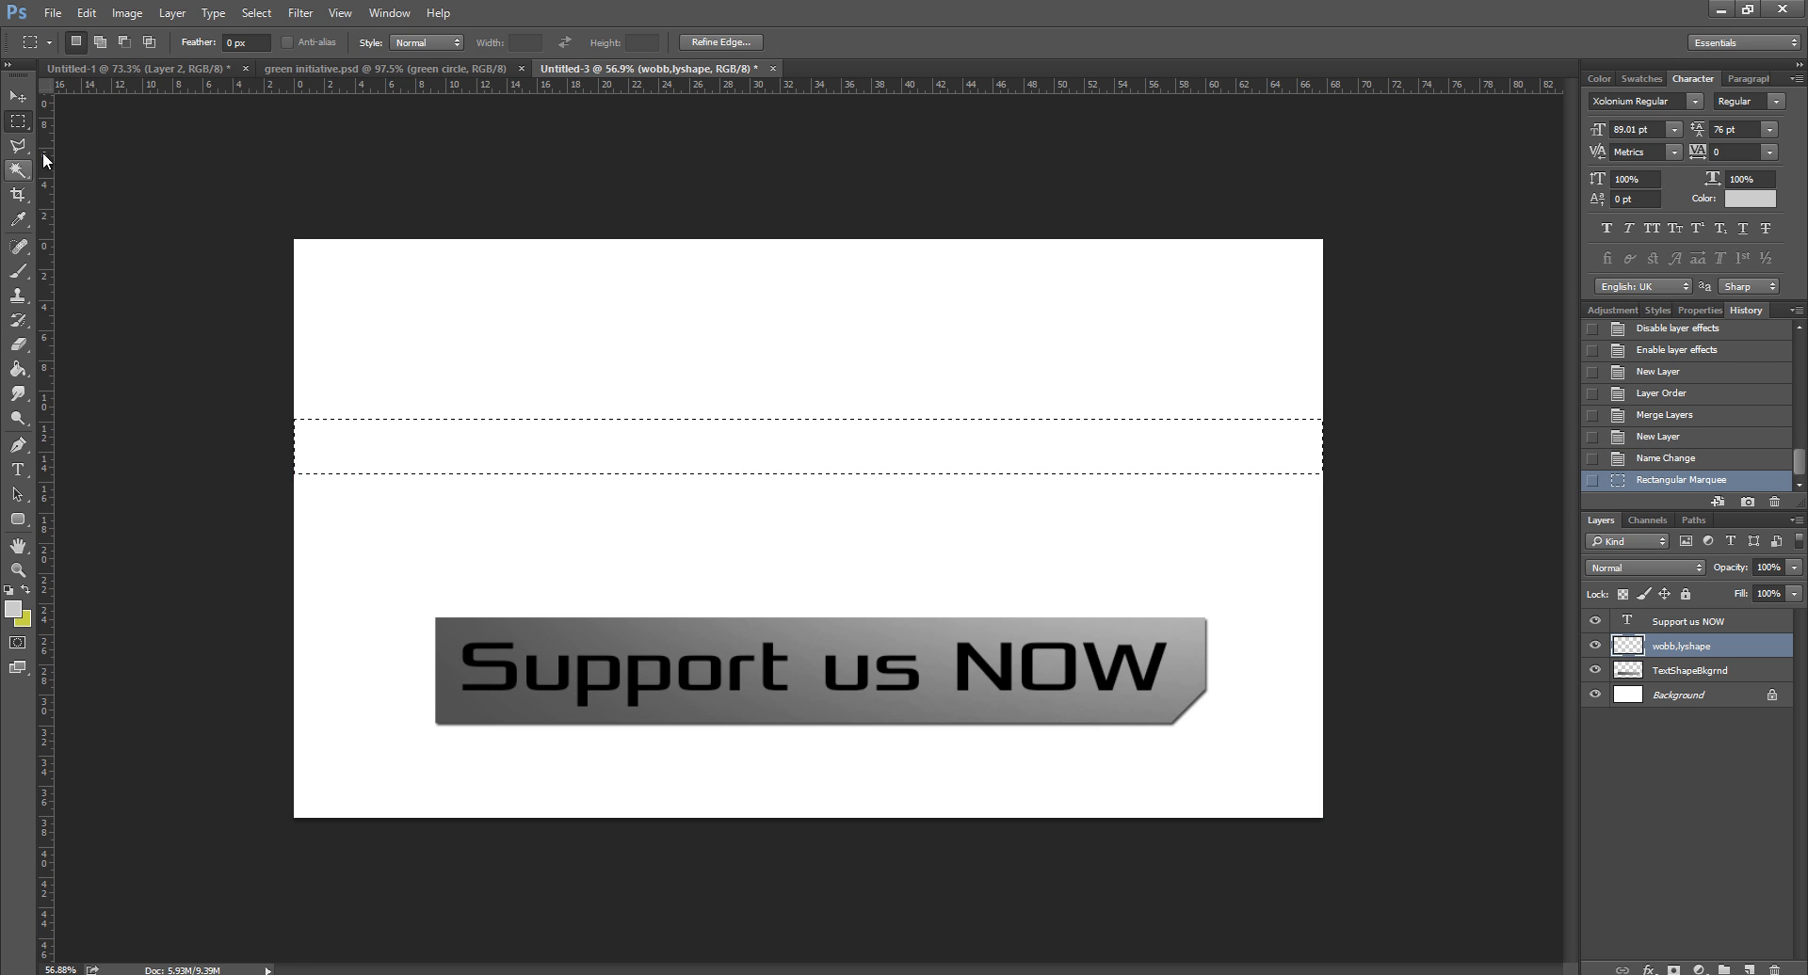
{"action": "left_click", "coordinate": [18, 273]}
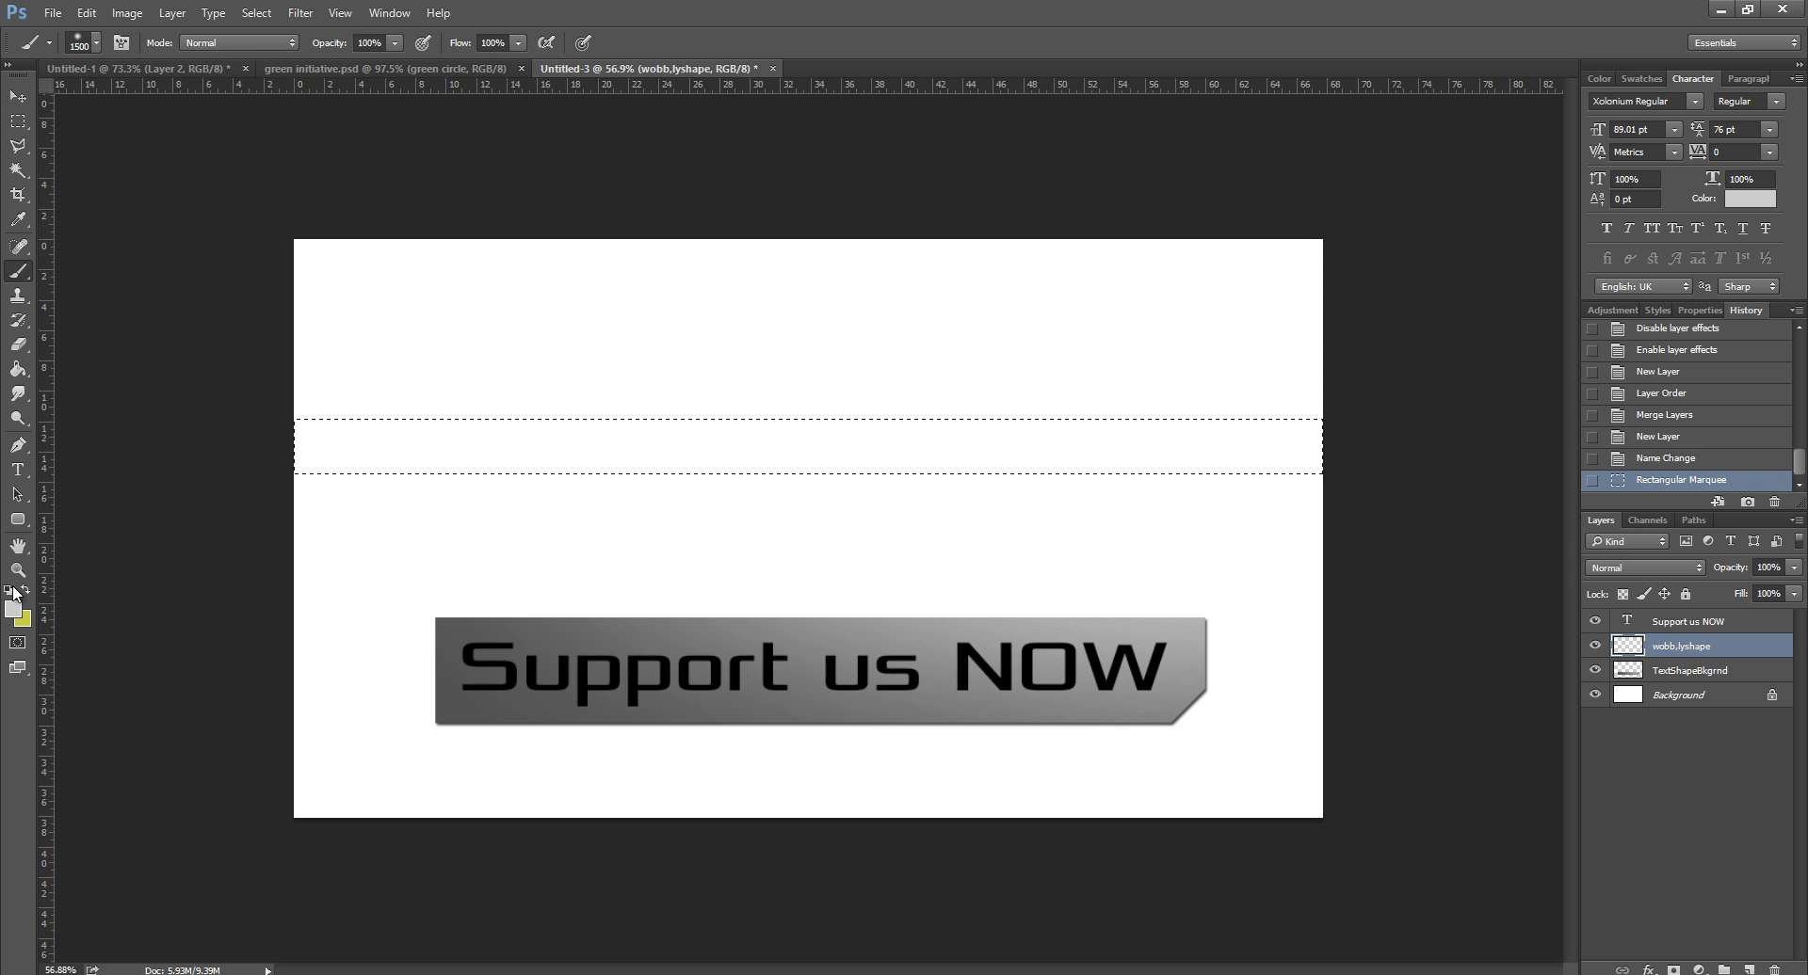
{"action": "left_click", "coordinate": [25, 590]}
{"action": "left_click_drag", "start_coordinate": [320, 446], "coordinate": [1224, 447]}
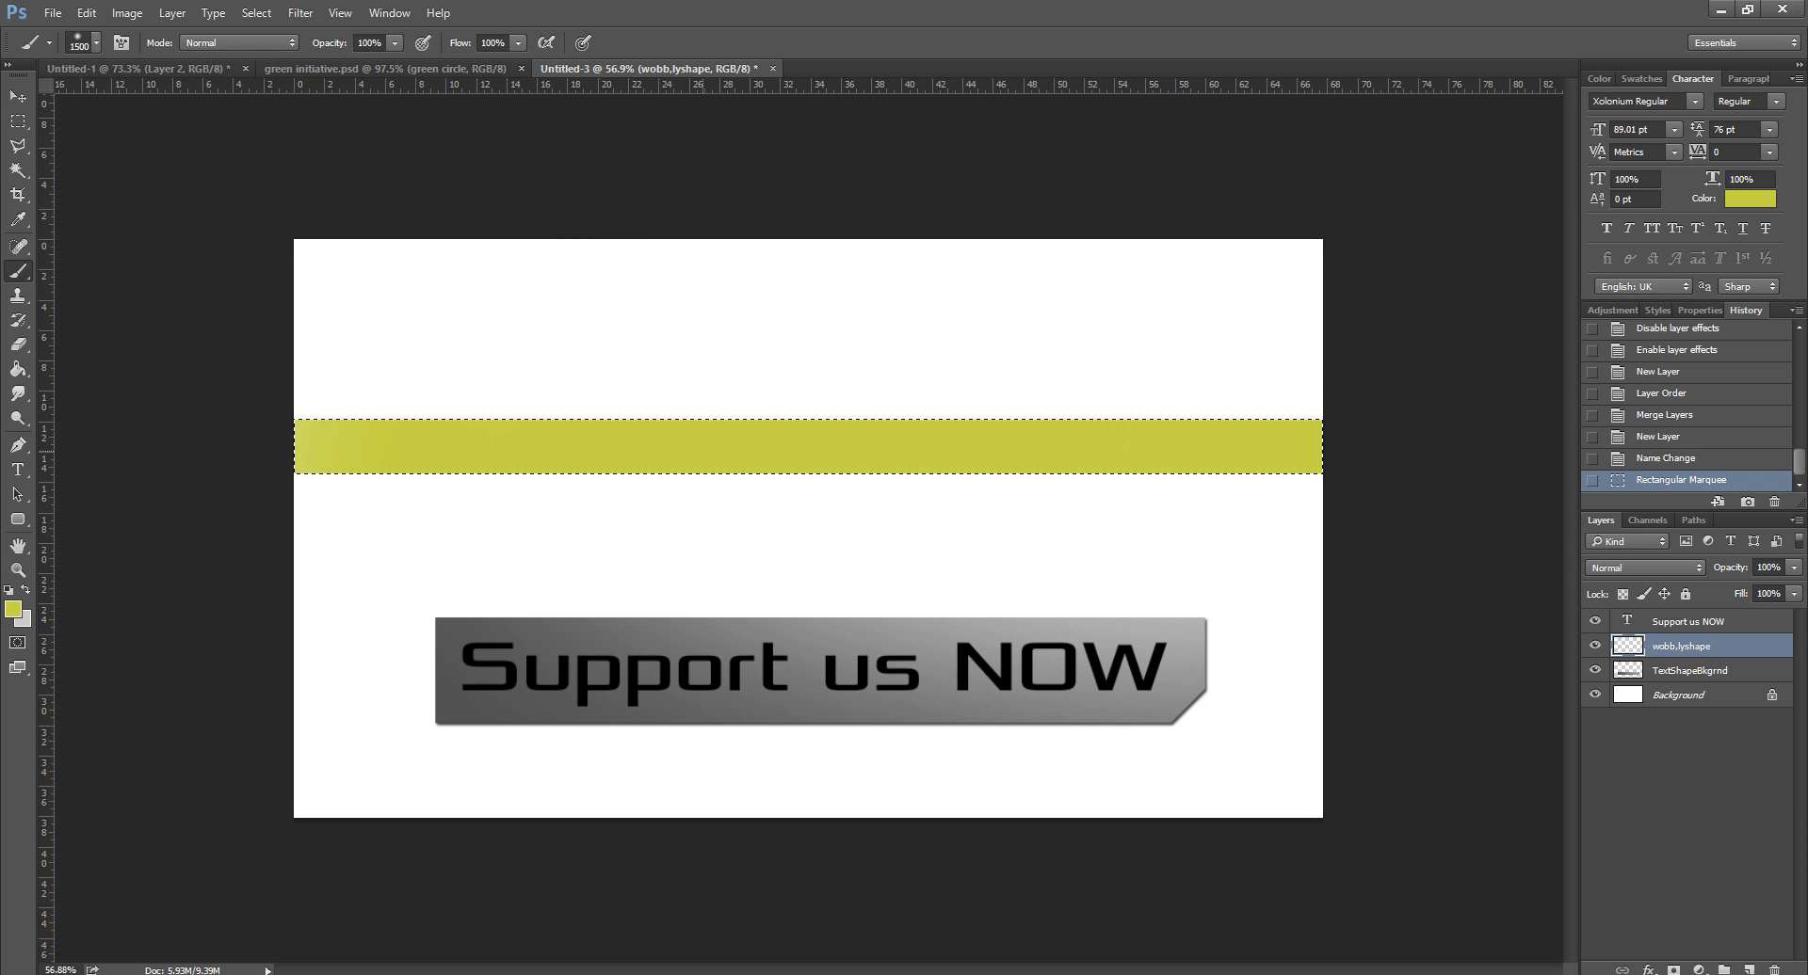
{"action": "left_click", "coordinate": [15, 610]}
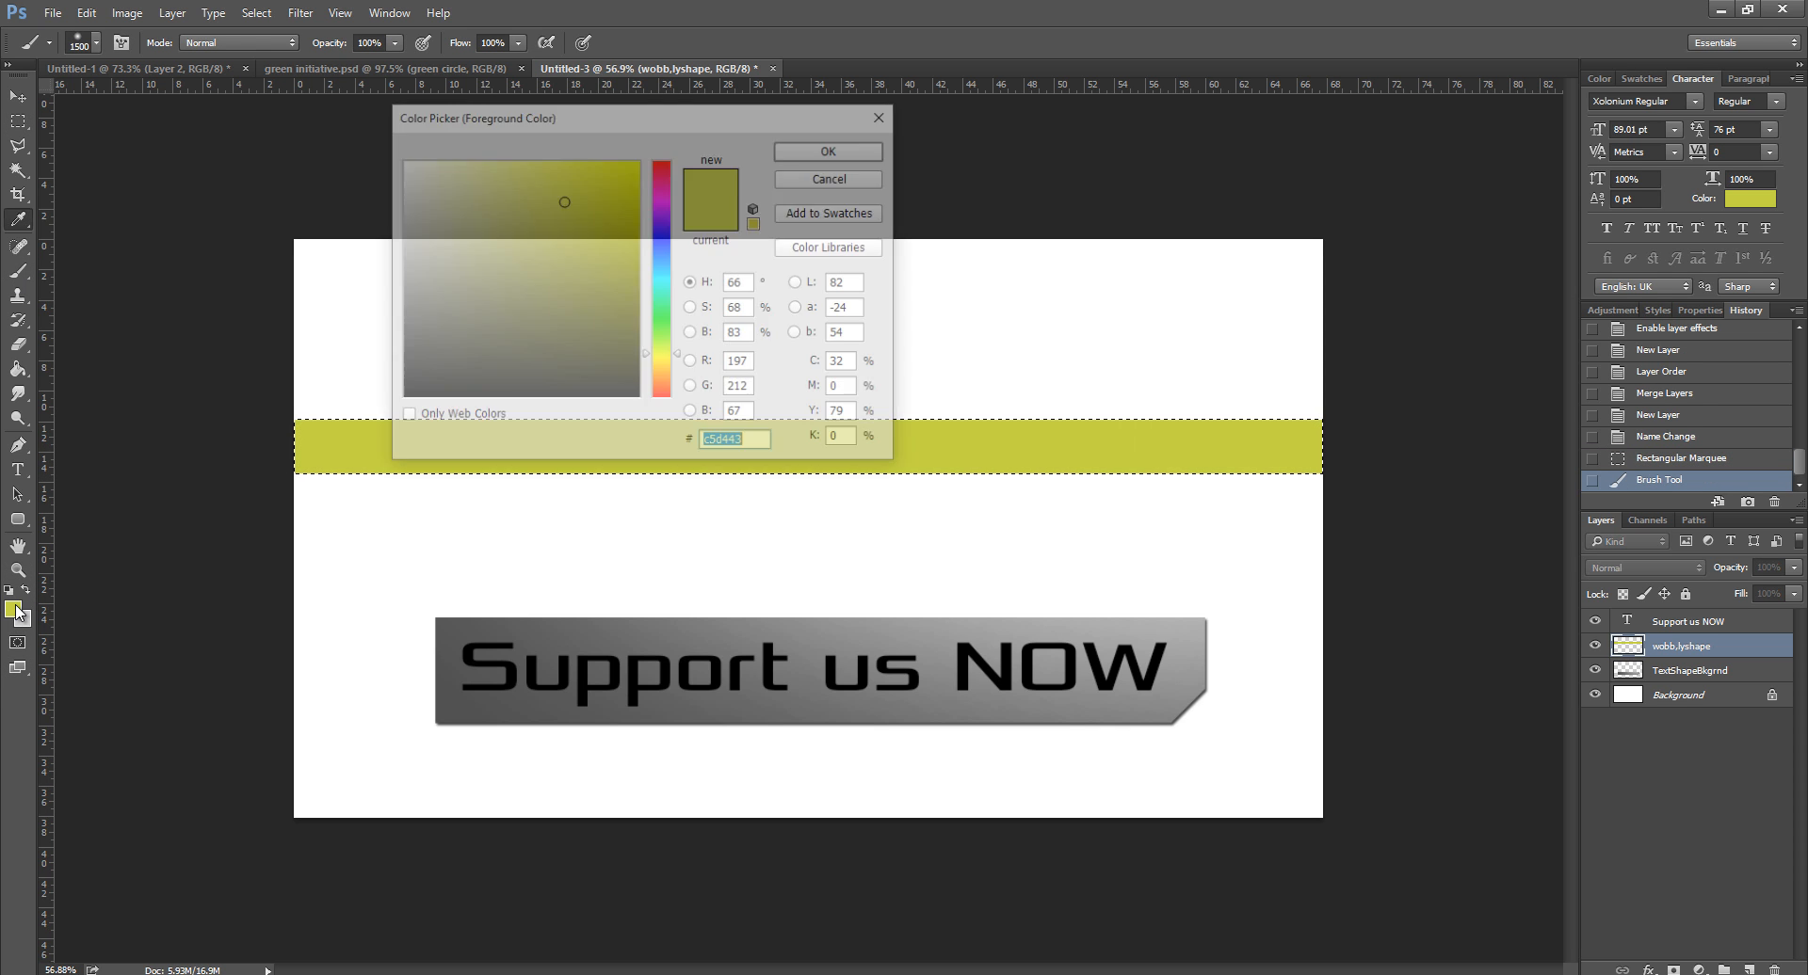
{"action": "left_click", "coordinate": [829, 180]}
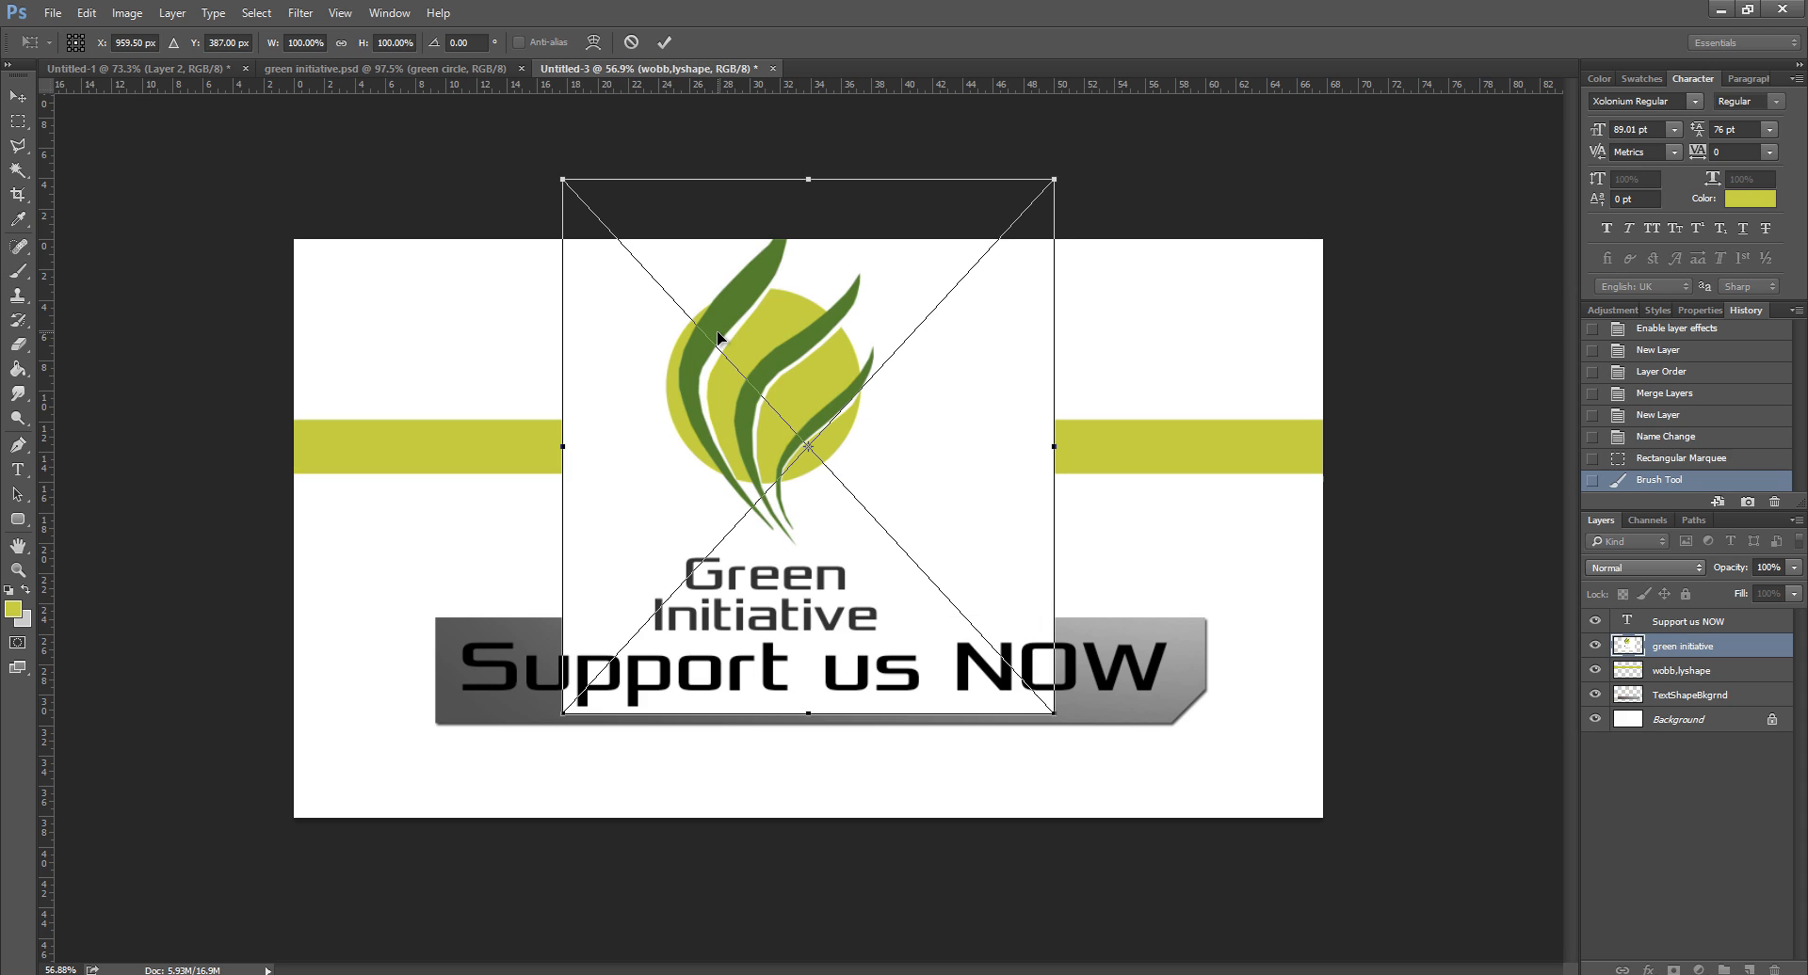
Step: Scale the placed green initiative logo to about 32% and position it near the canvas's upper-right corner
{"action": "left_click_drag", "start_coordinate": [1055, 181], "coordinate": [750, 506]}
{"action": "left_click_drag", "start_coordinate": [685, 553], "coordinate": [934, 312]}
{"action": "left_click_drag", "start_coordinate": [877, 354], "coordinate": [981, 294]}
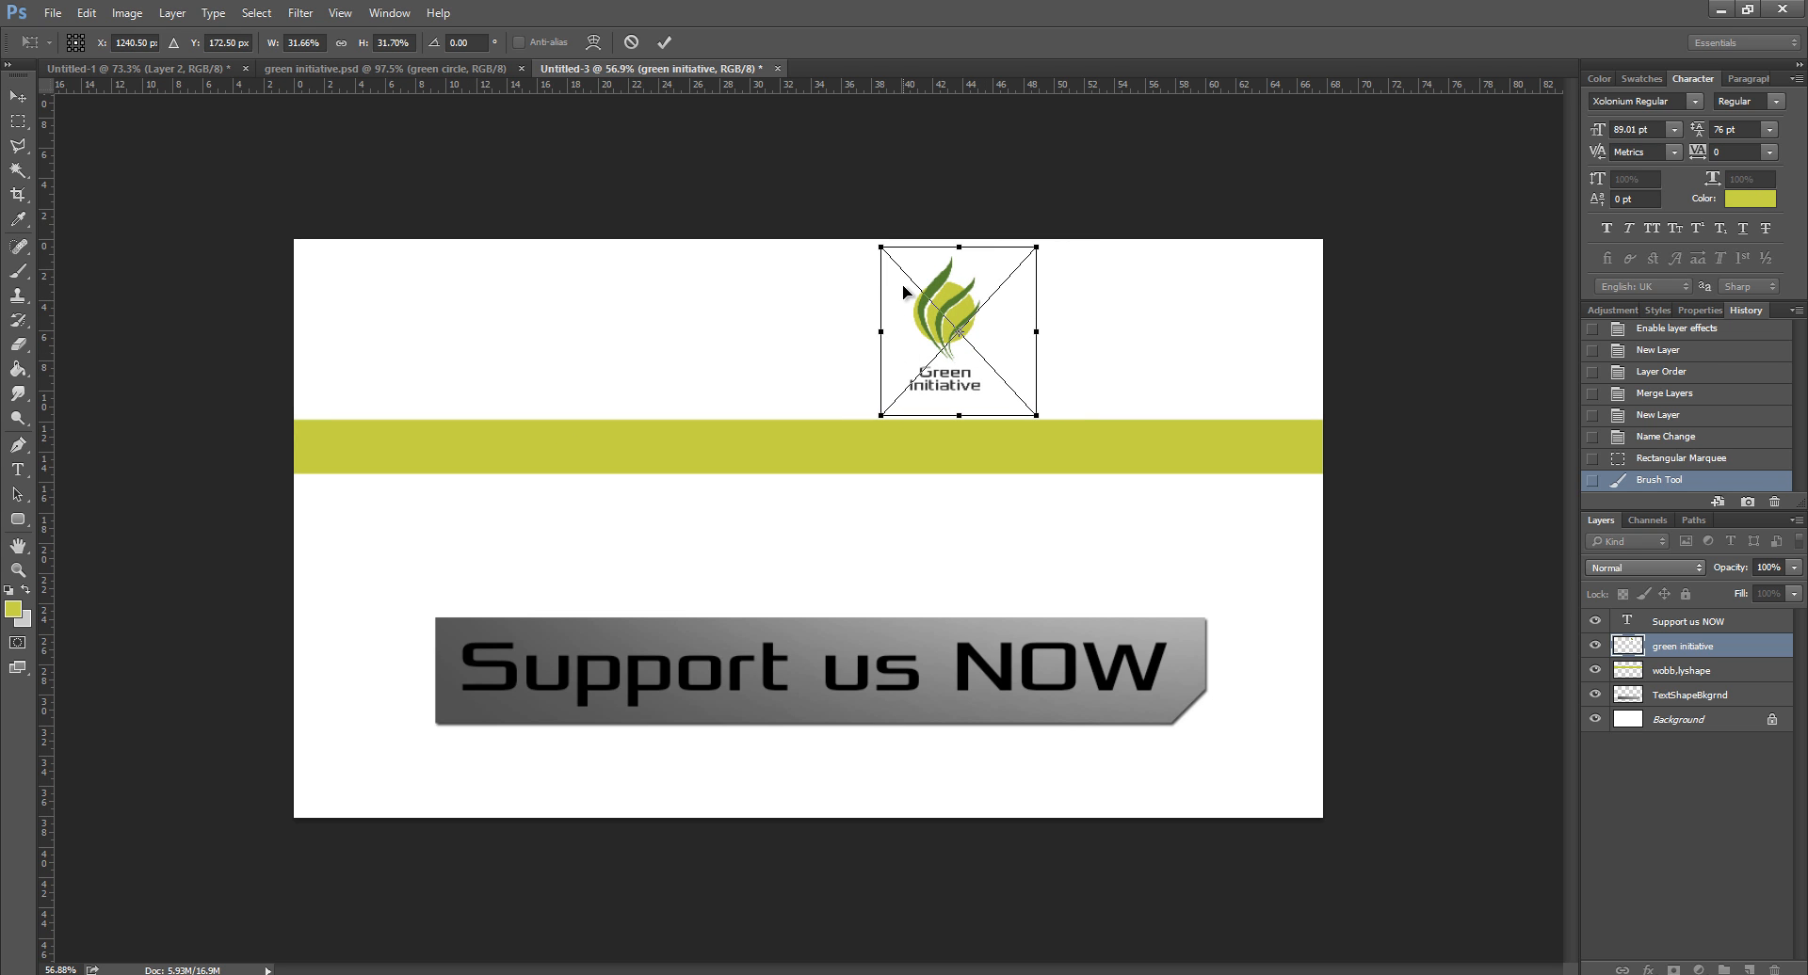
{"action": "key", "text": "Return"}
{"action": "left_click", "coordinate": [23, 98]}
{"action": "left_click_drag", "start_coordinate": [889, 347], "coordinate": [1122, 350]}
{"action": "left_click", "coordinate": [1597, 645]}
{"action": "left_click", "coordinate": [1597, 645]}
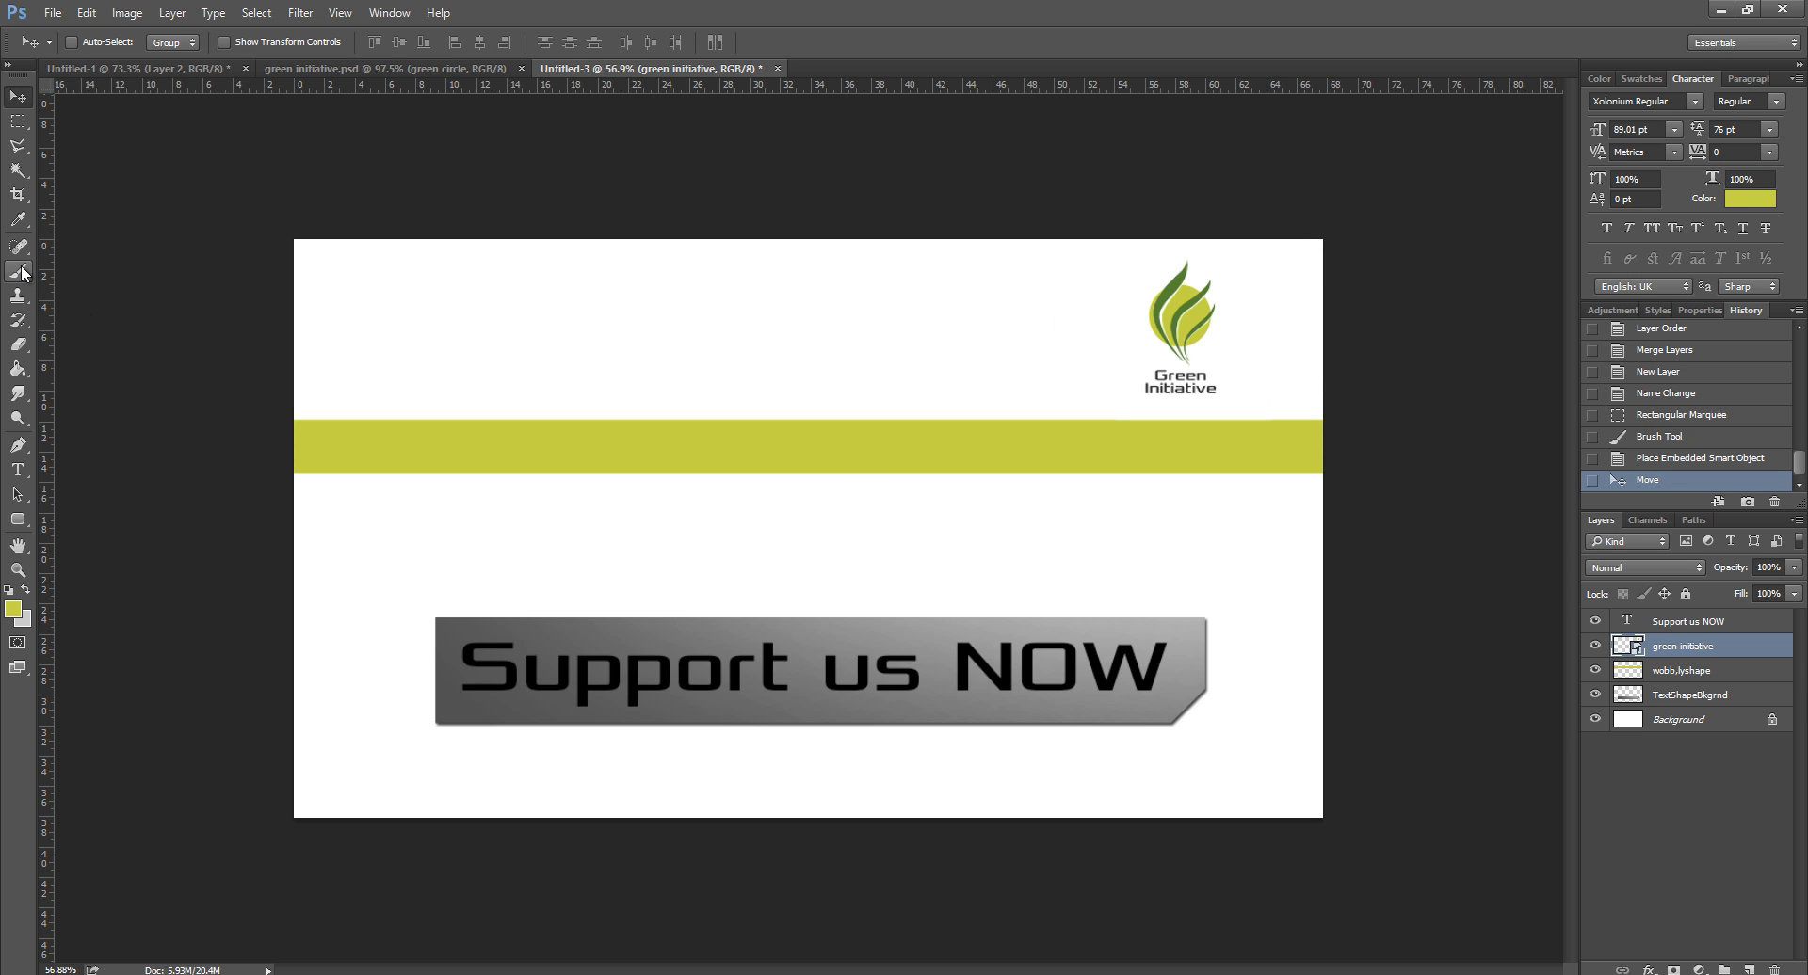
Step: Load the band's outline as a selection and repaint it on the wobb,lyshape layer with the yellow-green sampled from the logo
{"action": "left_click", "coordinate": [1627, 670], "text": "ctrl"}
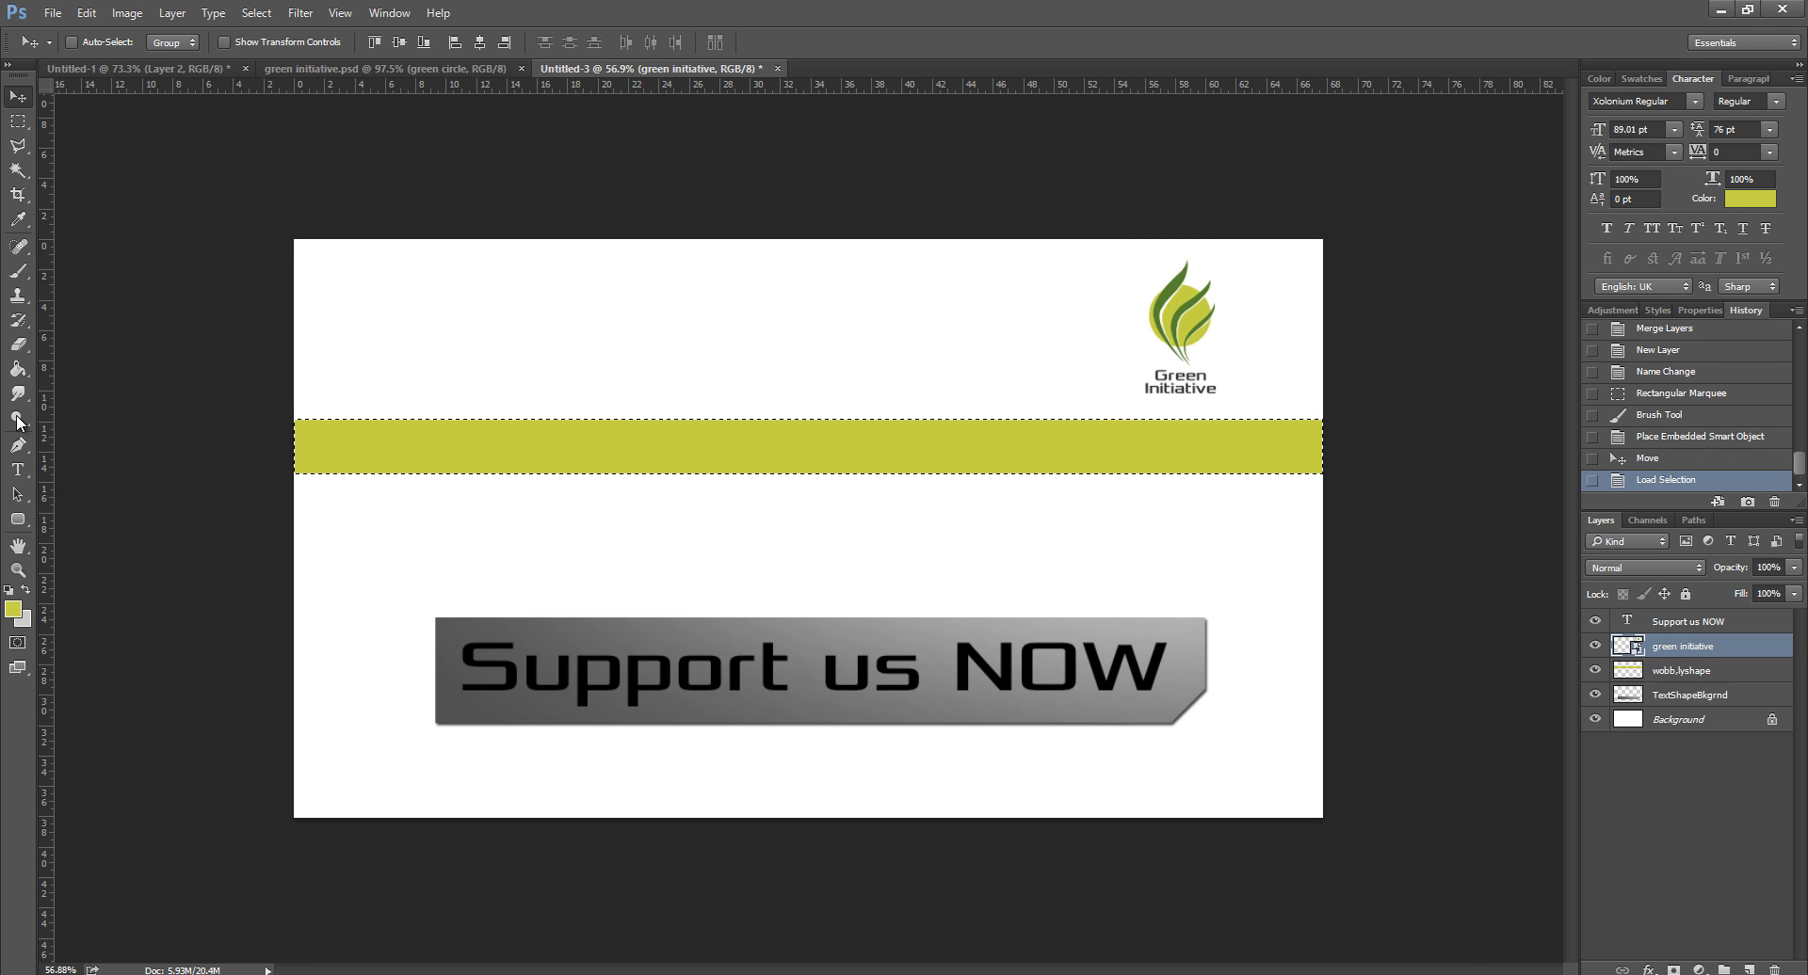
{"action": "left_click", "coordinate": [13, 276]}
{"action": "left_click", "coordinate": [14, 609]}
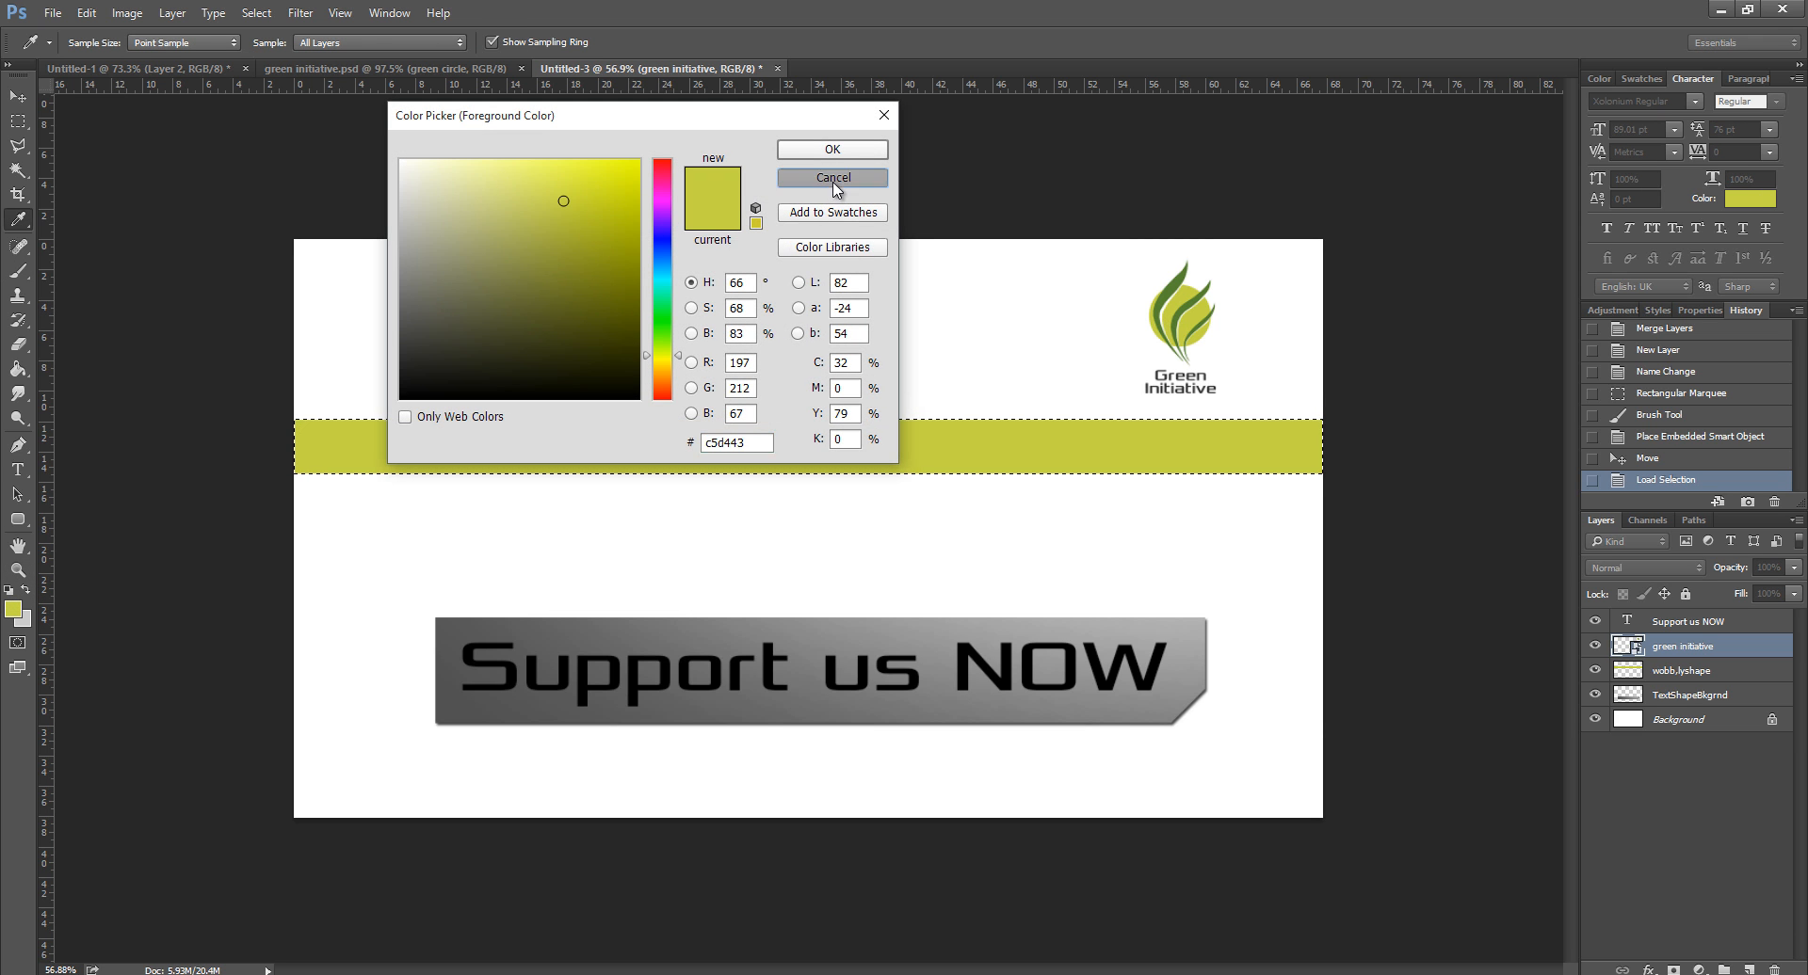
{"action": "left_click", "coordinate": [833, 183]}
{"action": "left_click", "coordinate": [1702, 691]}
{"action": "left_click", "coordinate": [1705, 671]}
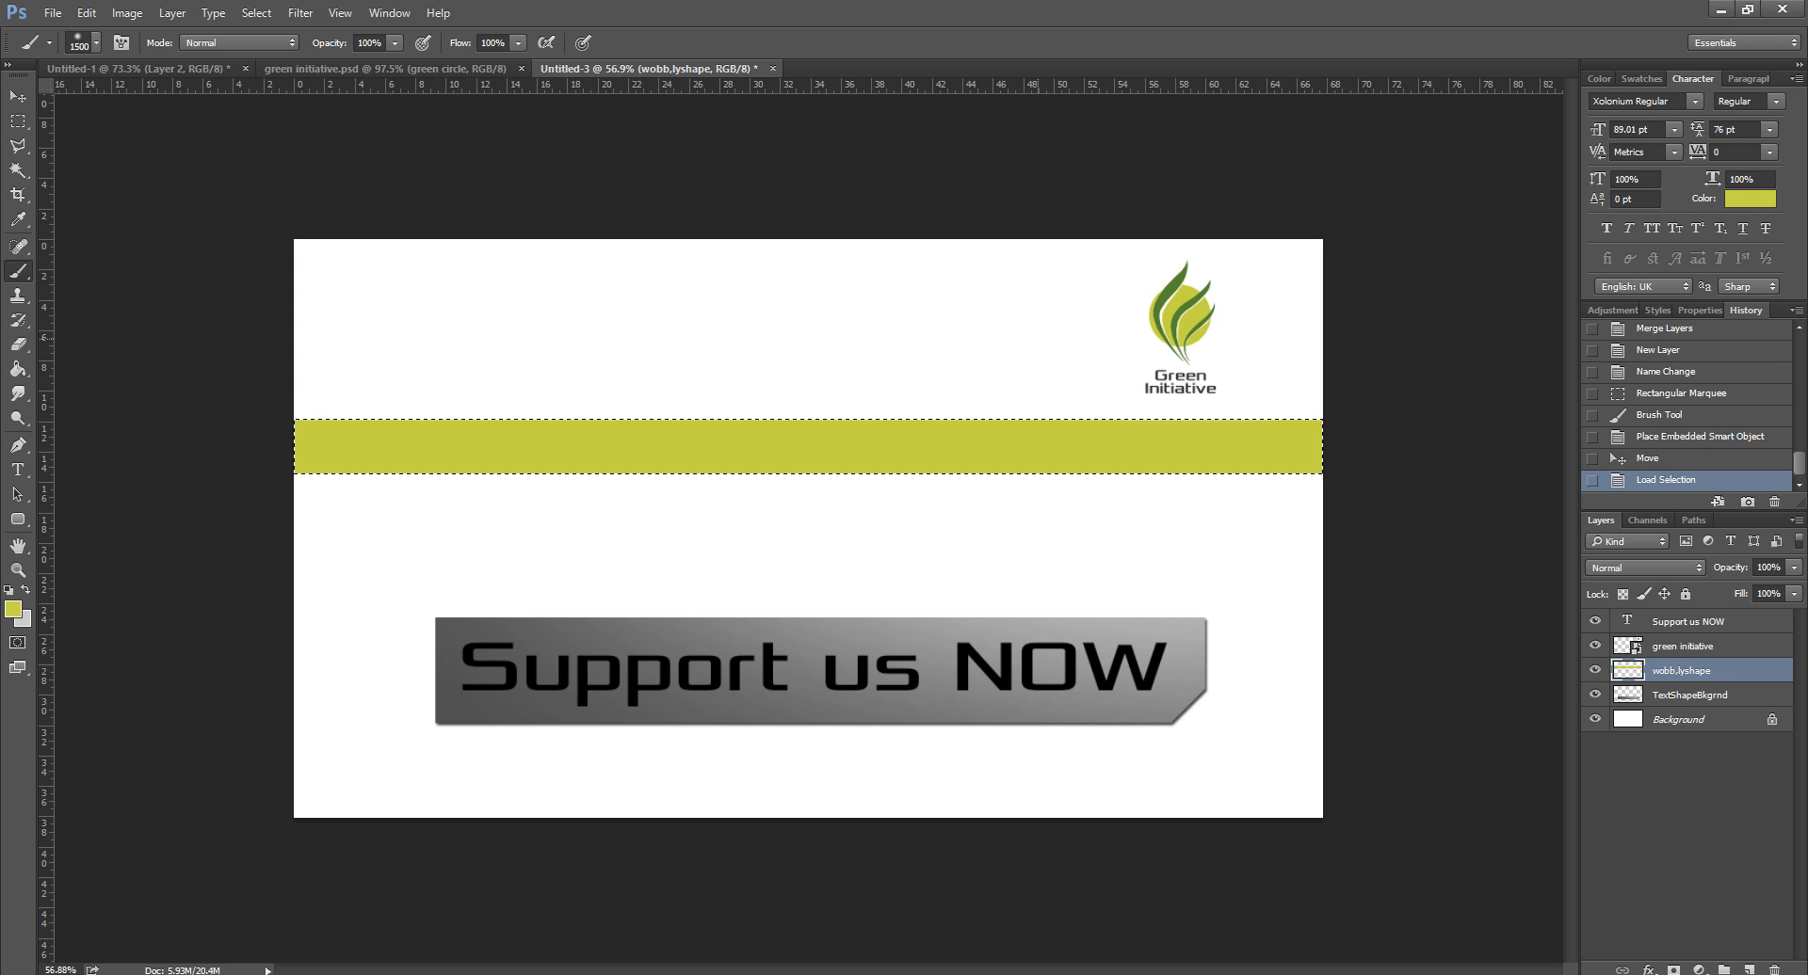
{"action": "left_click", "coordinate": [1168, 313], "text": "alt"}
{"action": "left_click", "coordinate": [1167, 313], "text": "alt"}
{"action": "left_click", "coordinate": [1166, 294], "text": "alt"}
{"action": "left_click", "coordinate": [1183, 295], "text": "alt"}
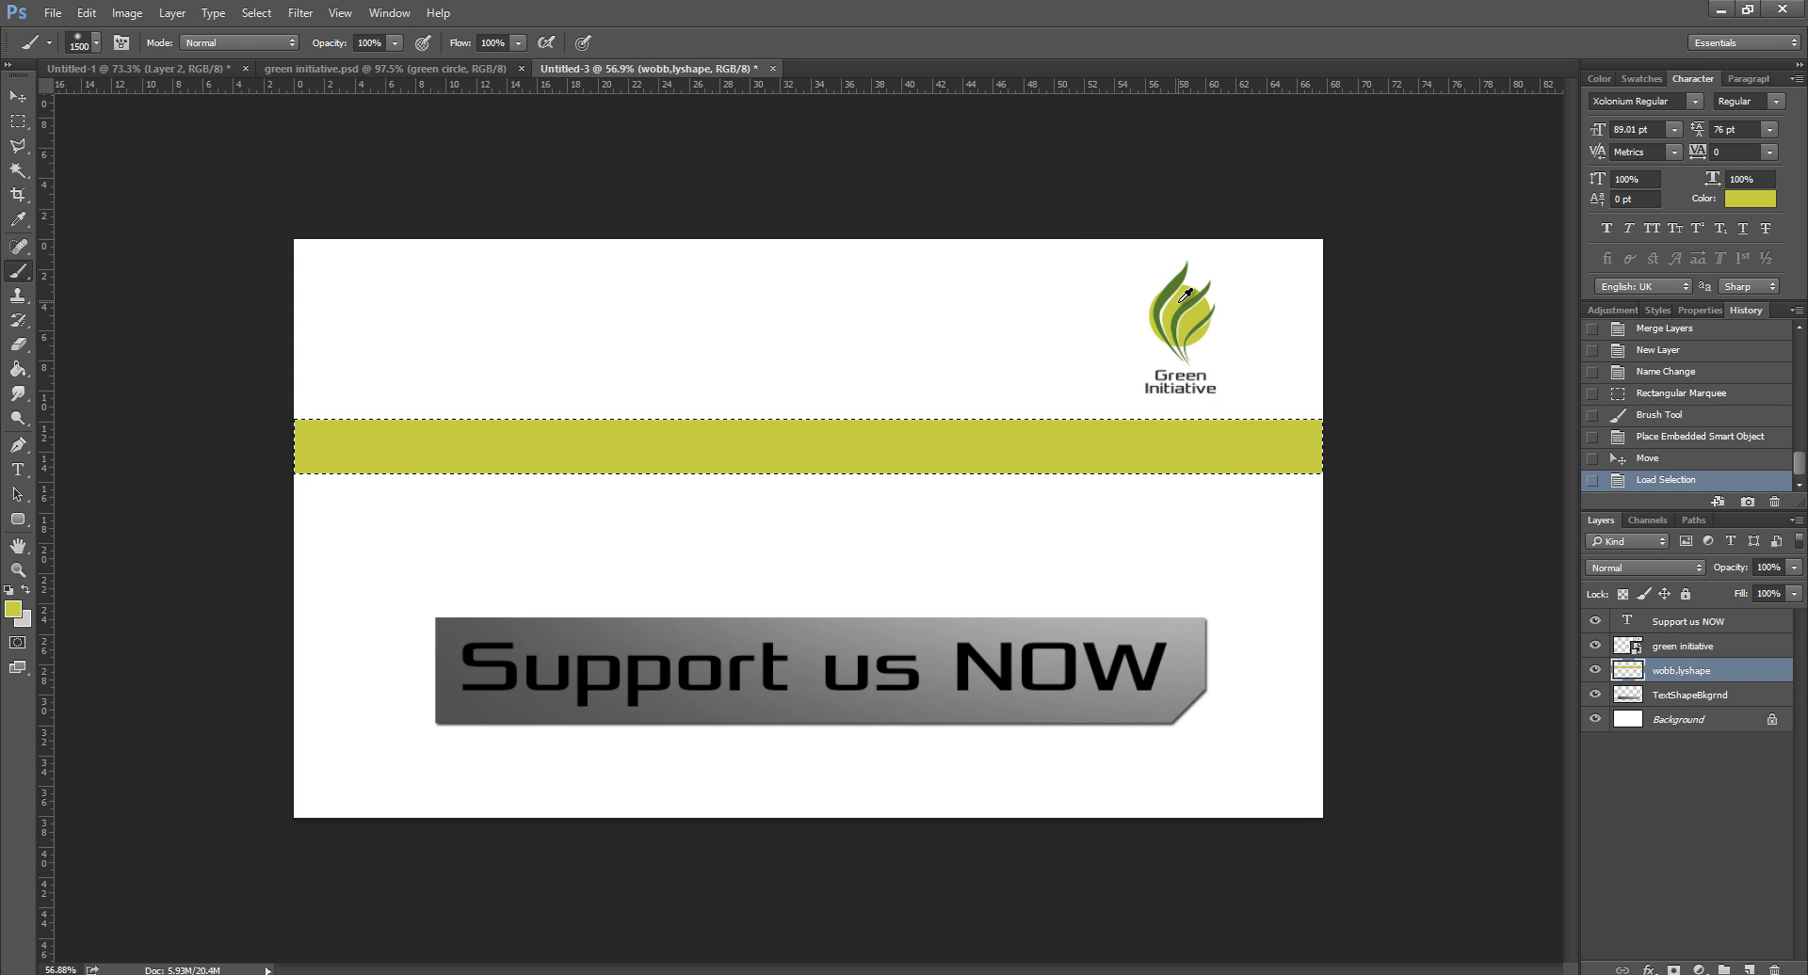
{"action": "left_click", "coordinate": [1005, 467]}
Step: Deselect the band and hide the green initiative logo layer
{"action": "left_click", "coordinate": [17, 120]}
{"action": "left_click", "coordinate": [267, 222]}
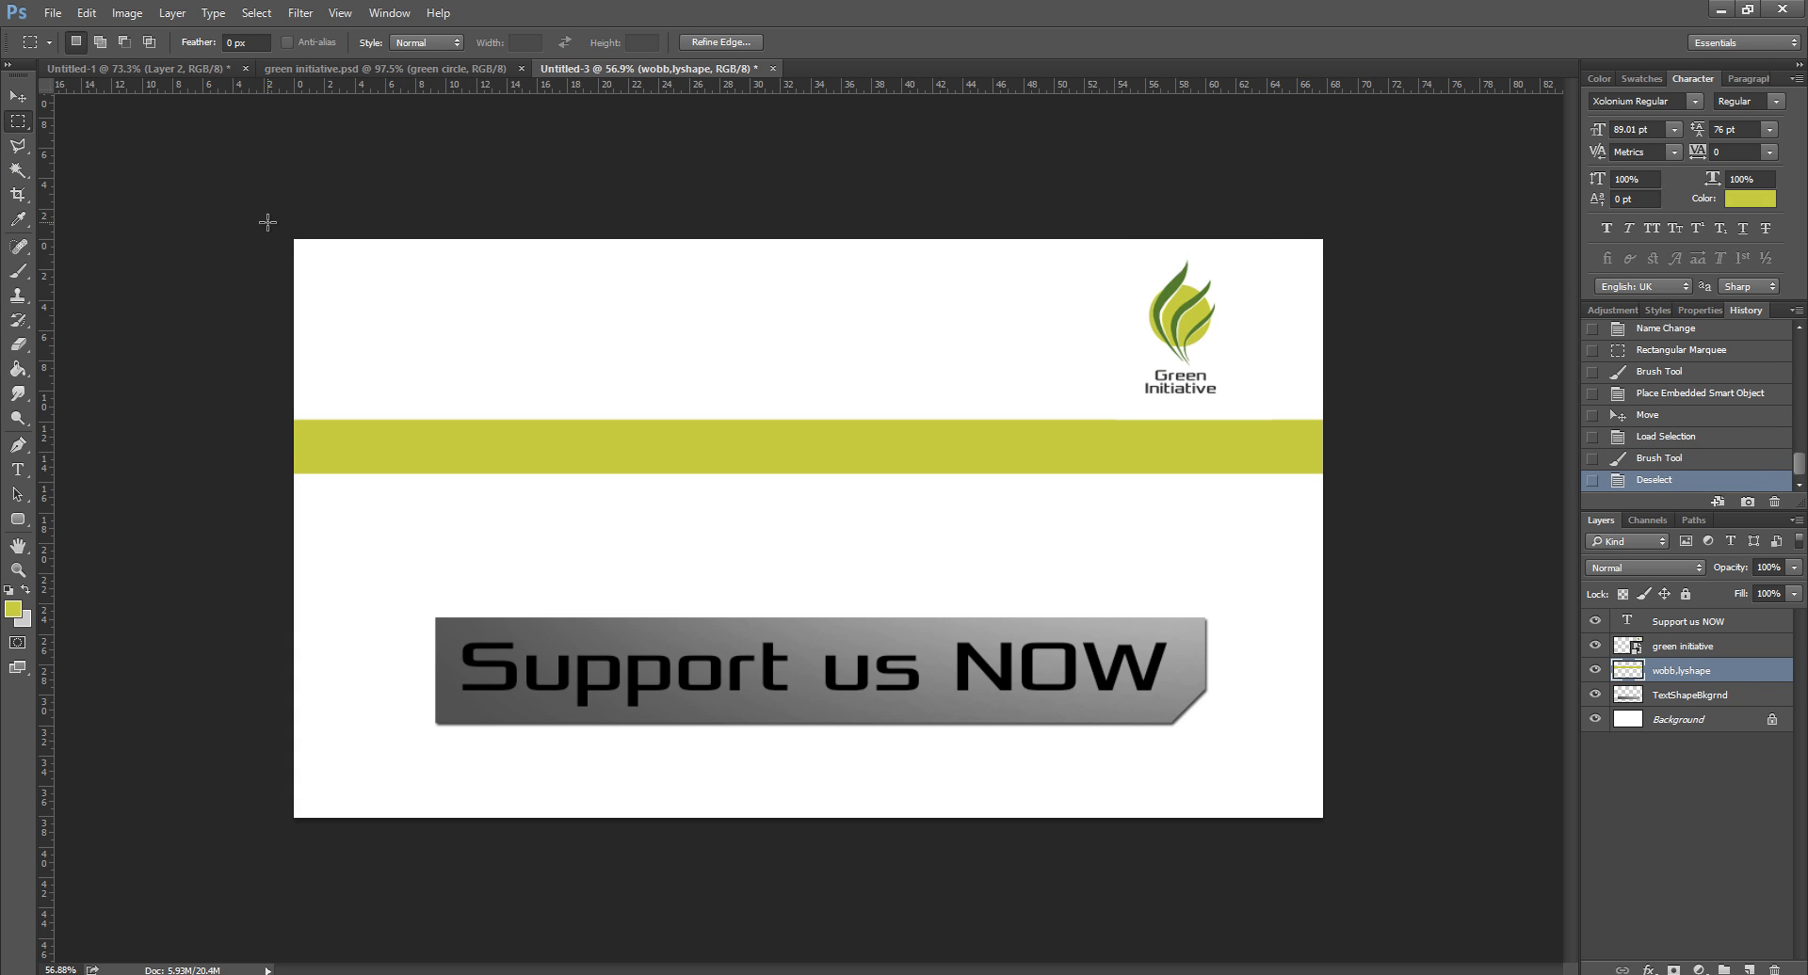
{"action": "left_click", "coordinate": [1594, 647]}
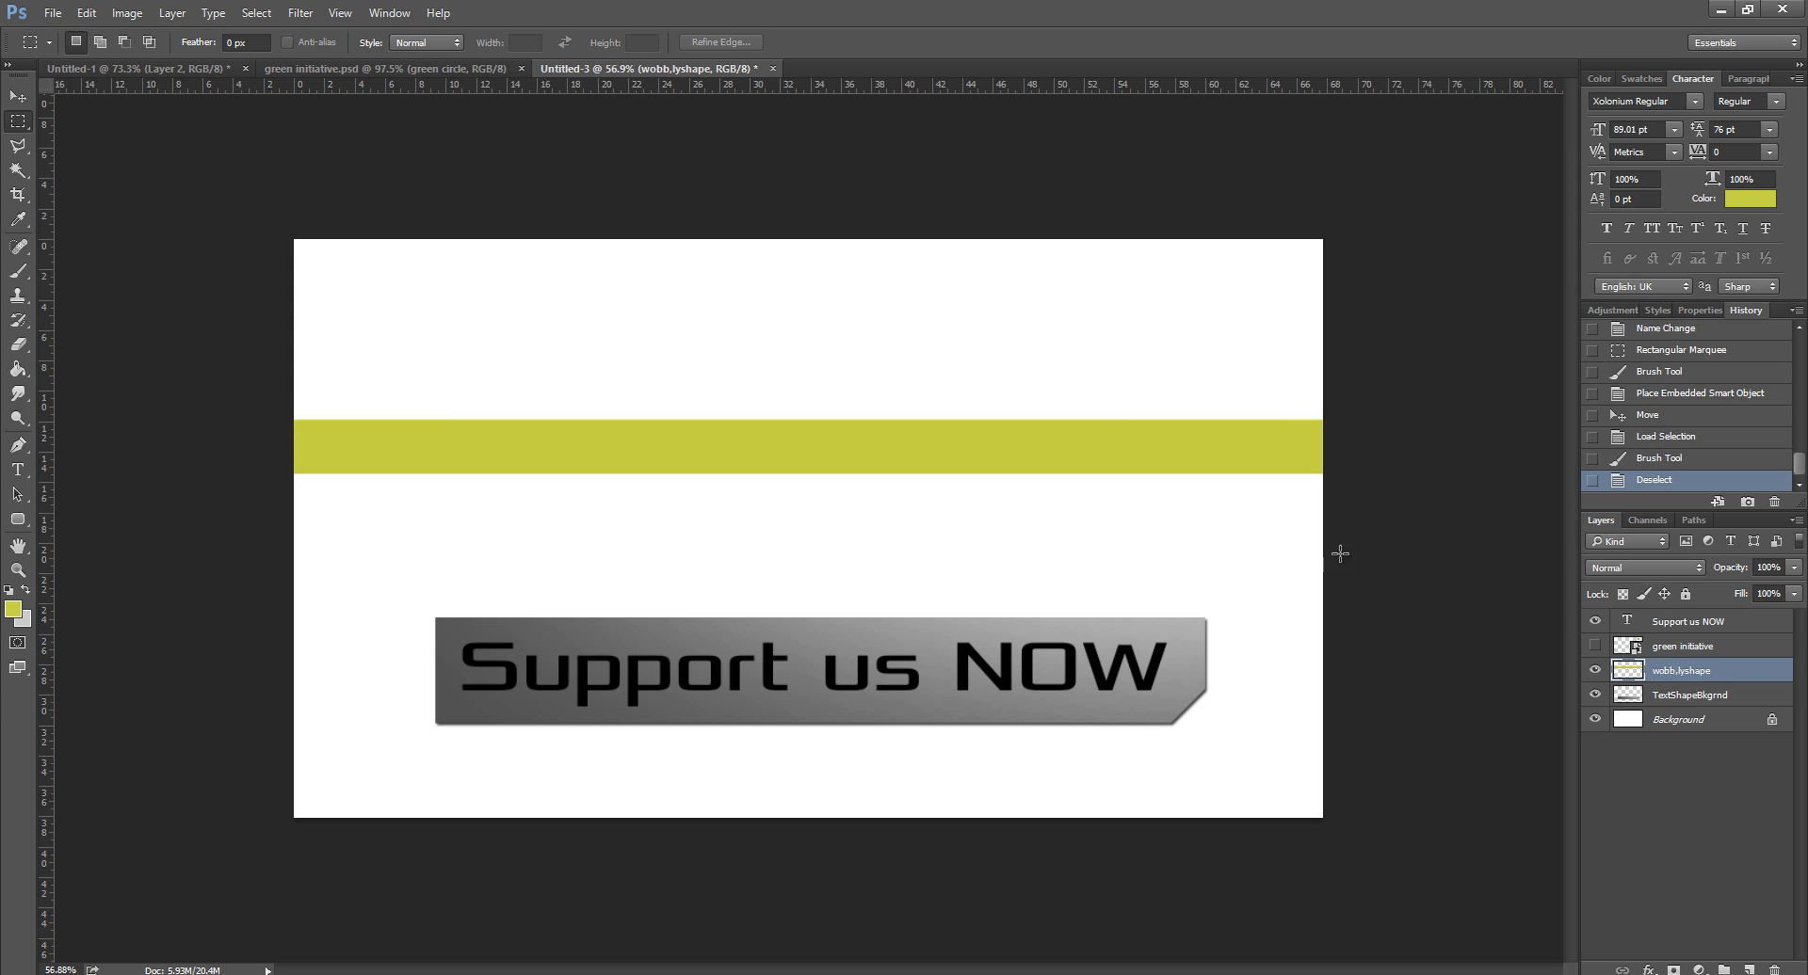
Step: Start a Warp on the wobb,lyshape band and bend the upper and lower edges of its left portion upward into a wave
{"action": "left_click", "coordinate": [140, 15]}
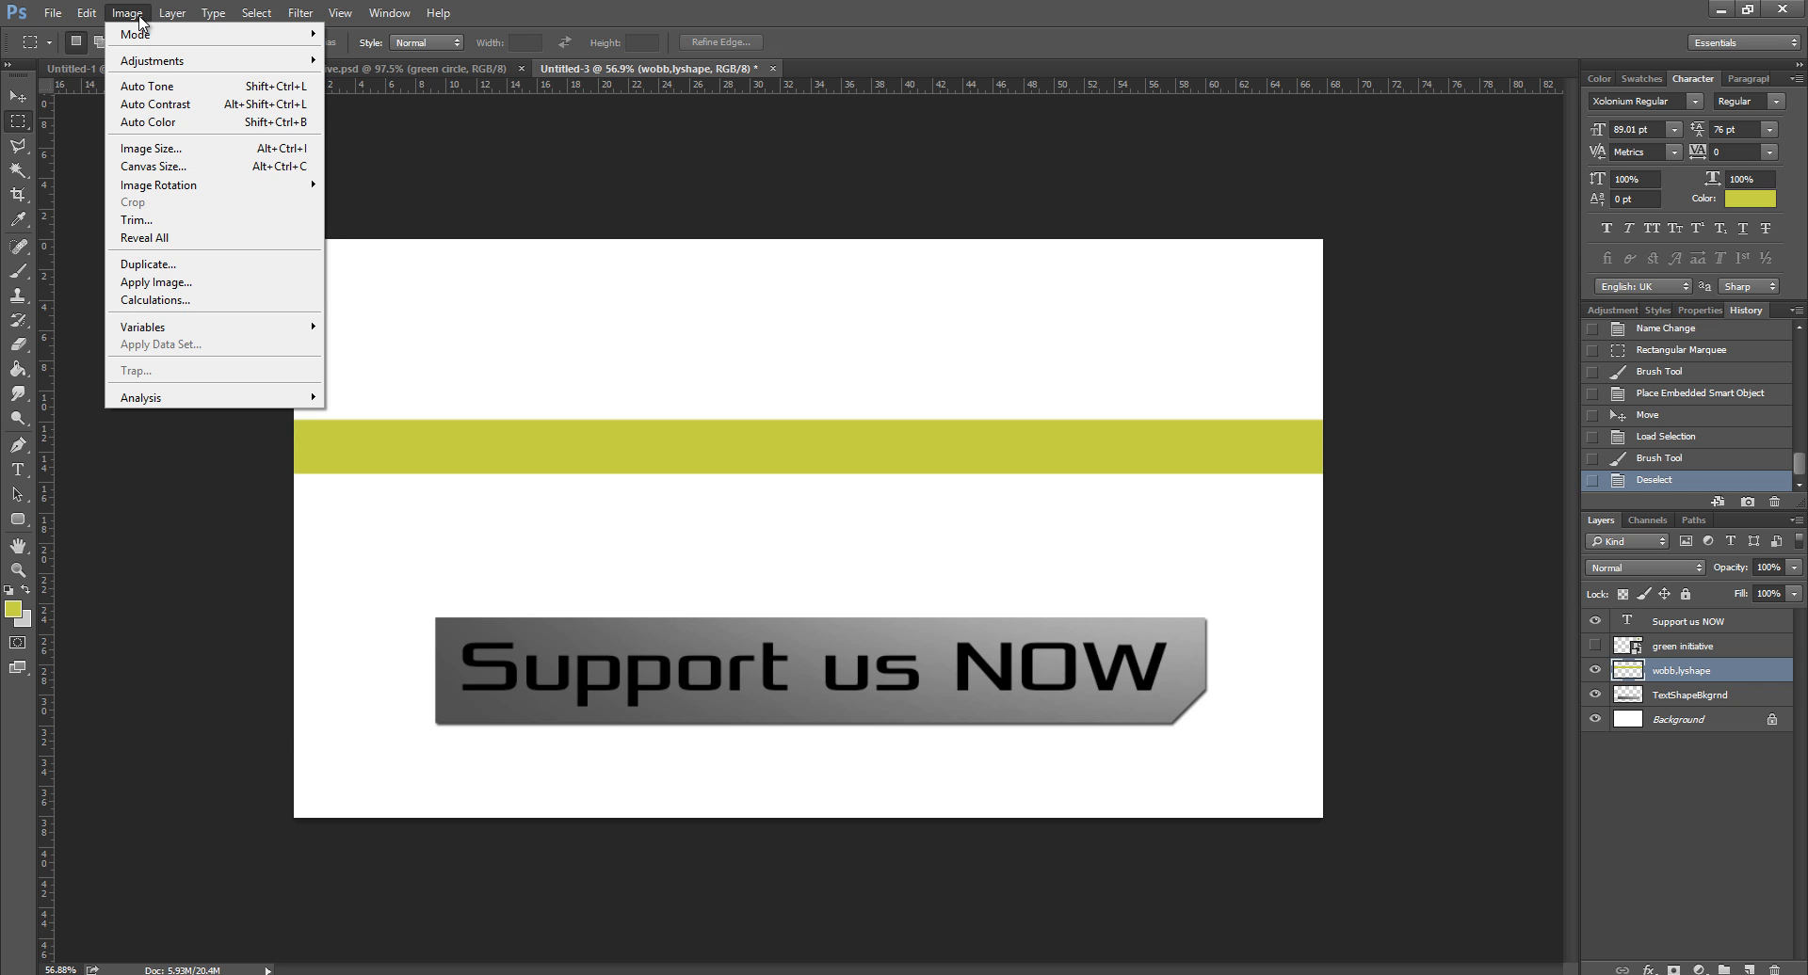
{"action": "mouse_move", "coordinate": [86, 15]}
{"action": "mouse_move", "coordinate": [162, 398]}
{"action": "left_click", "coordinate": [442, 513]}
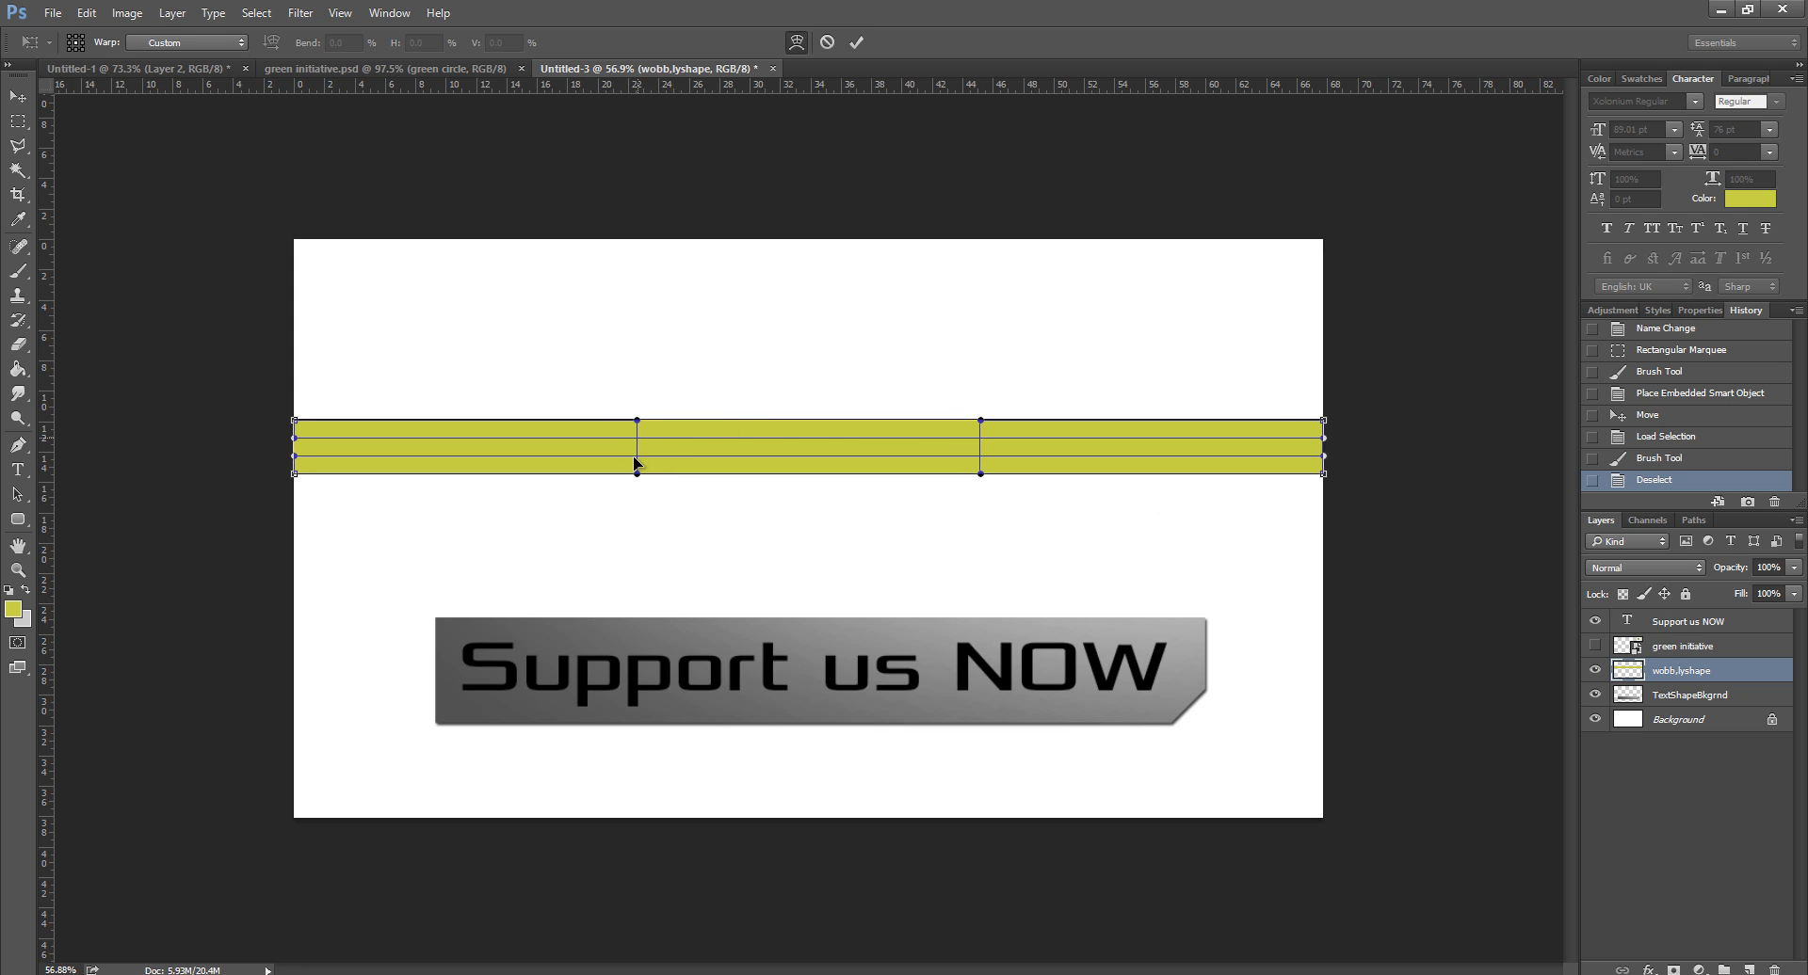
{"action": "left_click_drag", "start_coordinate": [638, 420], "coordinate": [635, 339]}
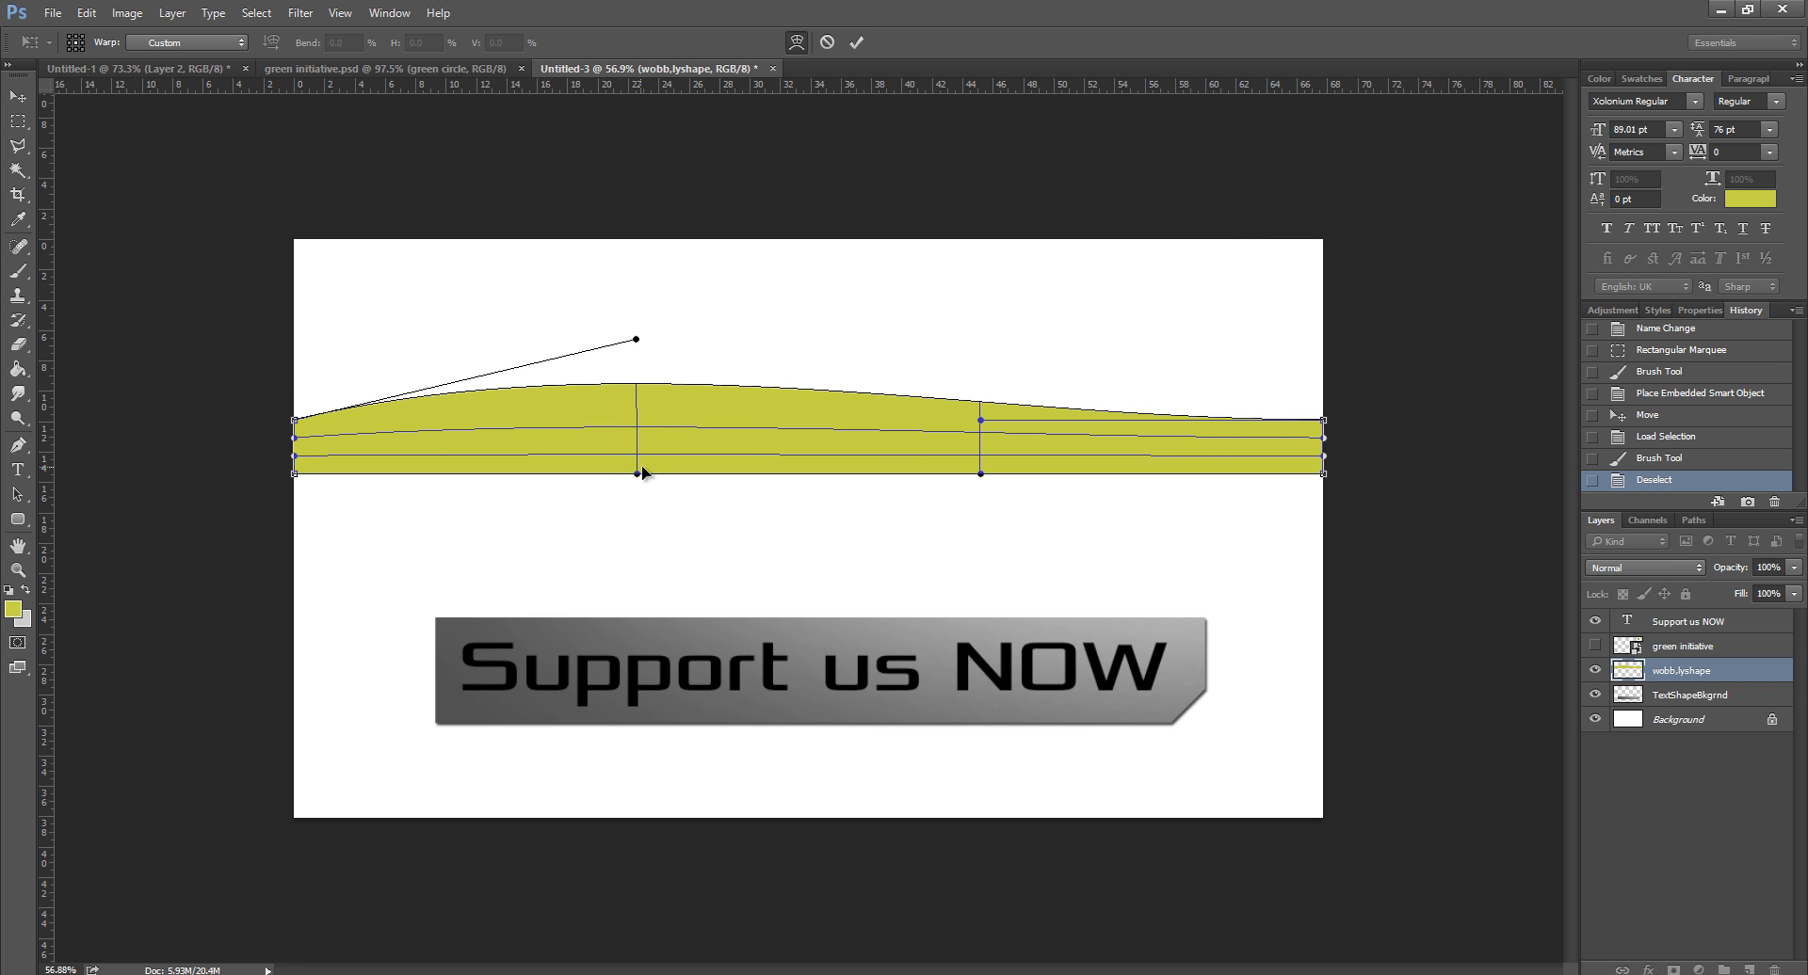
{"action": "left_click_drag", "start_coordinate": [637, 476], "coordinate": [637, 385]}
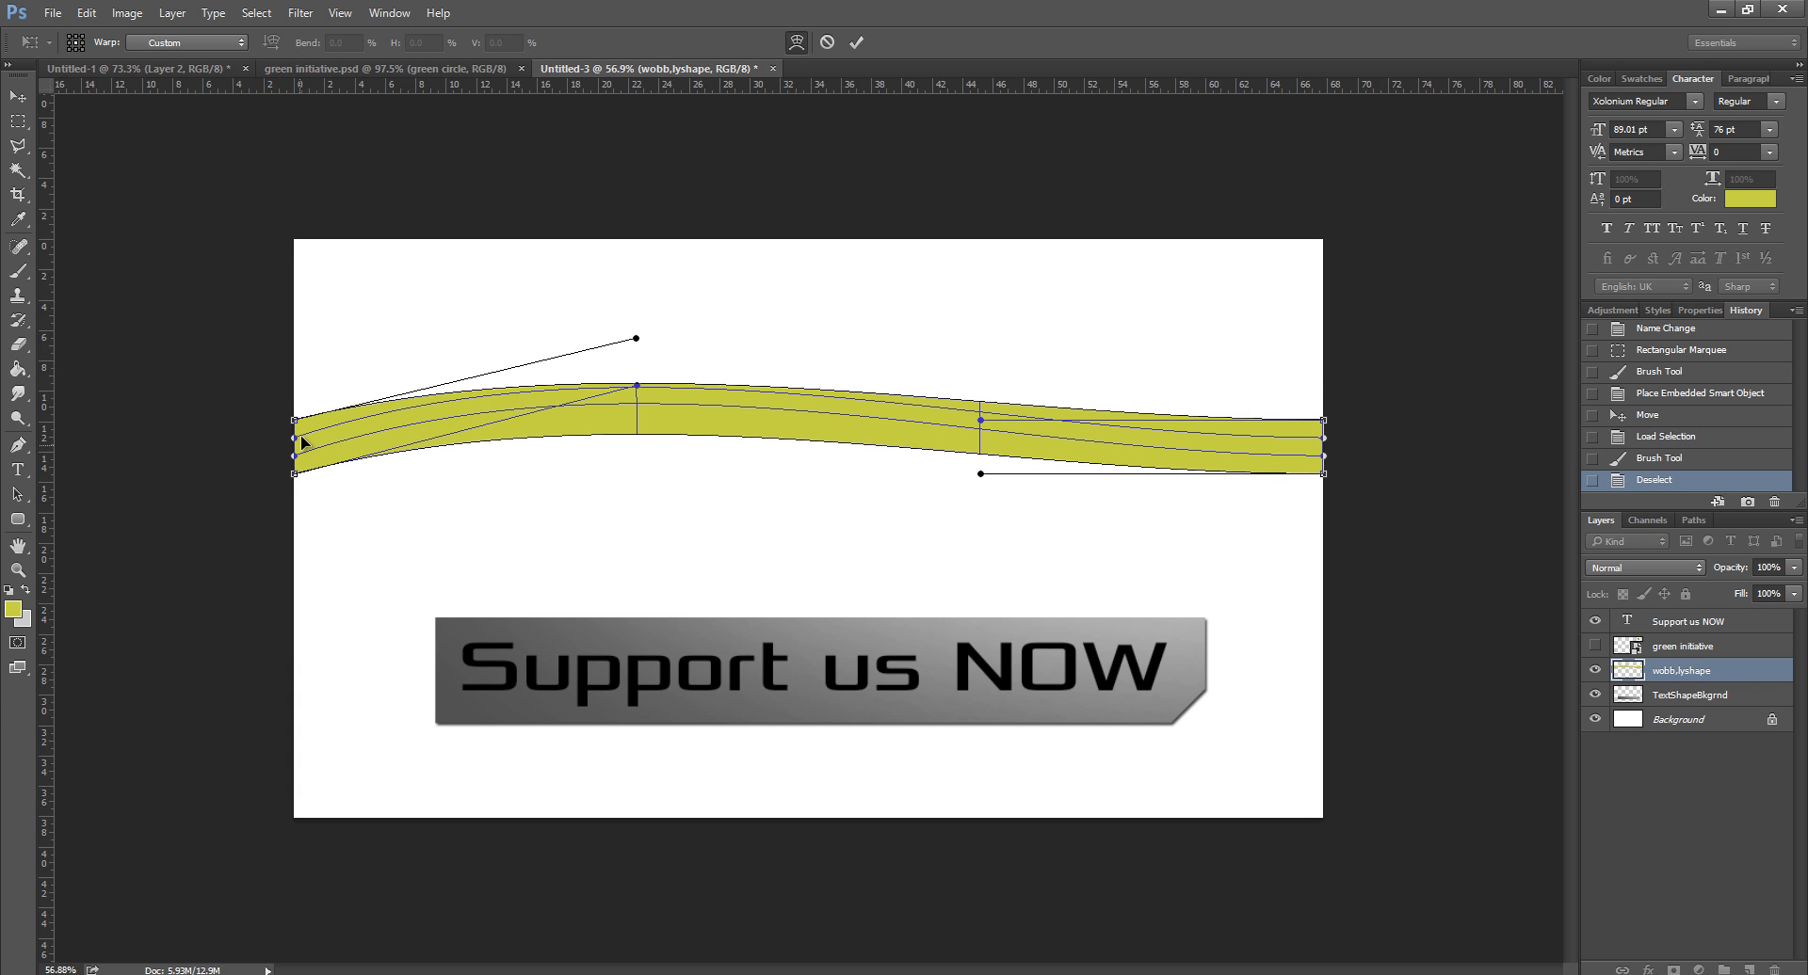
Step: Taper both ends of the warped band by pulling their lower corners and handles upward, and apply the warp
{"action": "left_click_drag", "start_coordinate": [294, 438], "coordinate": [291, 439]}
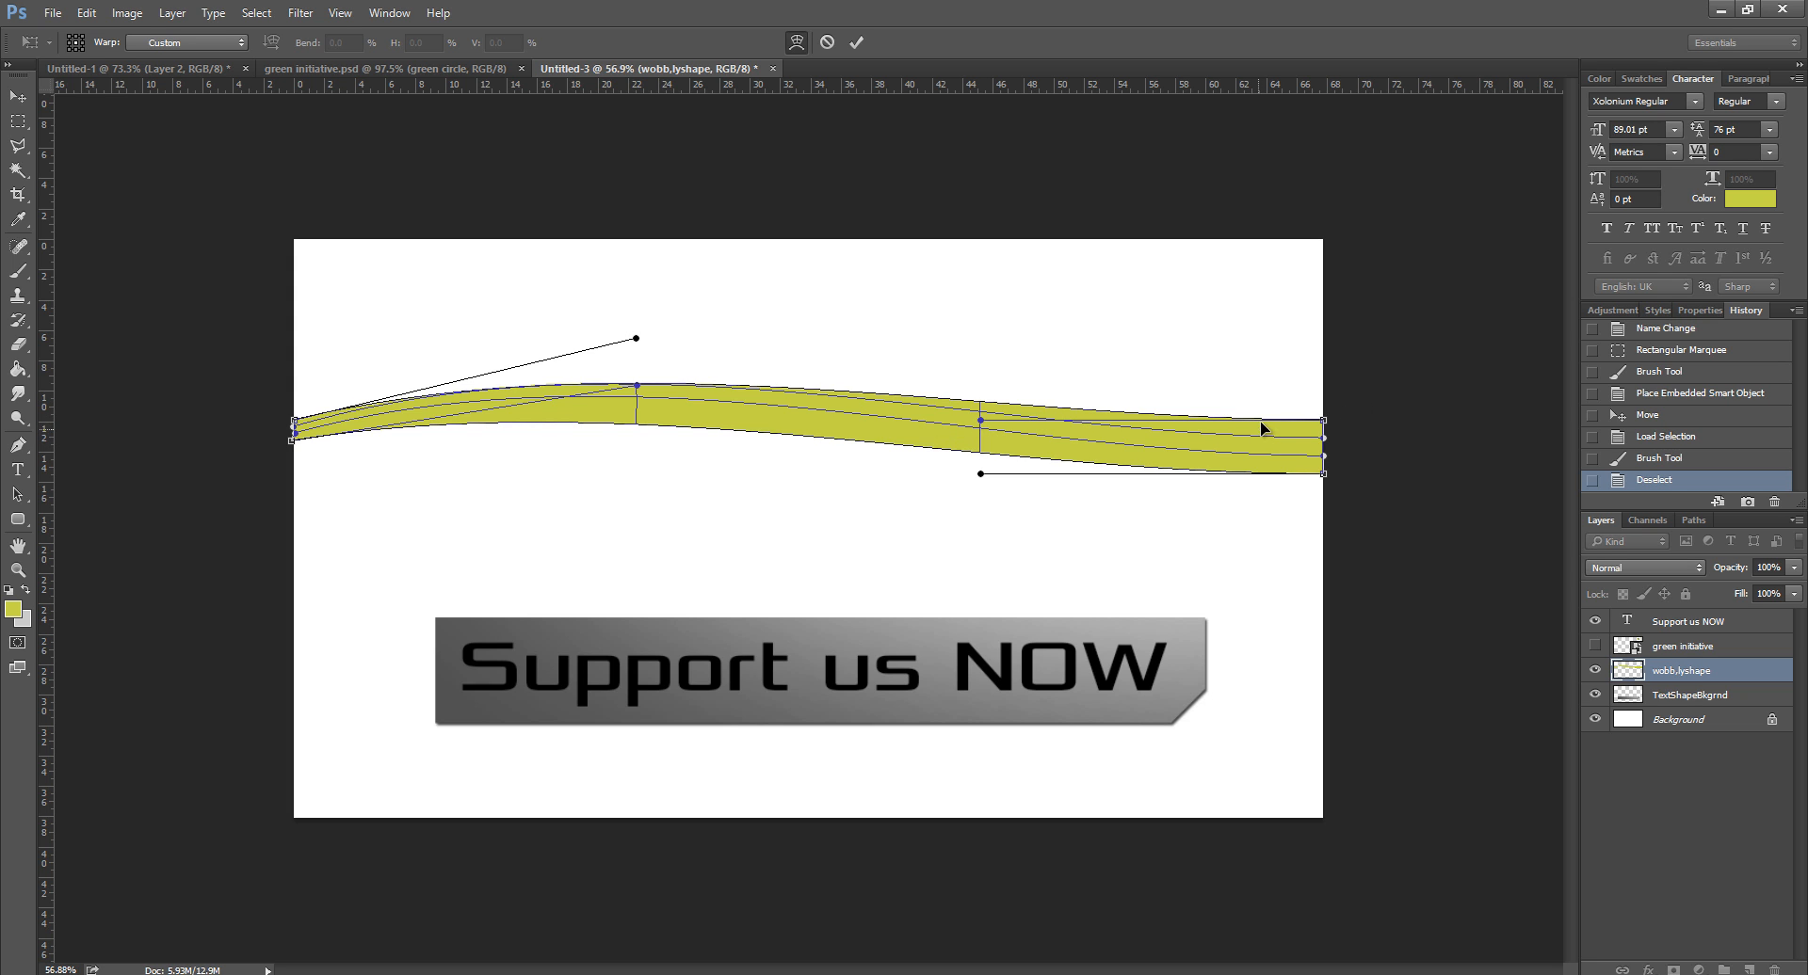
{"action": "left_click_drag", "start_coordinate": [1323, 433], "coordinate": [1323, 438]}
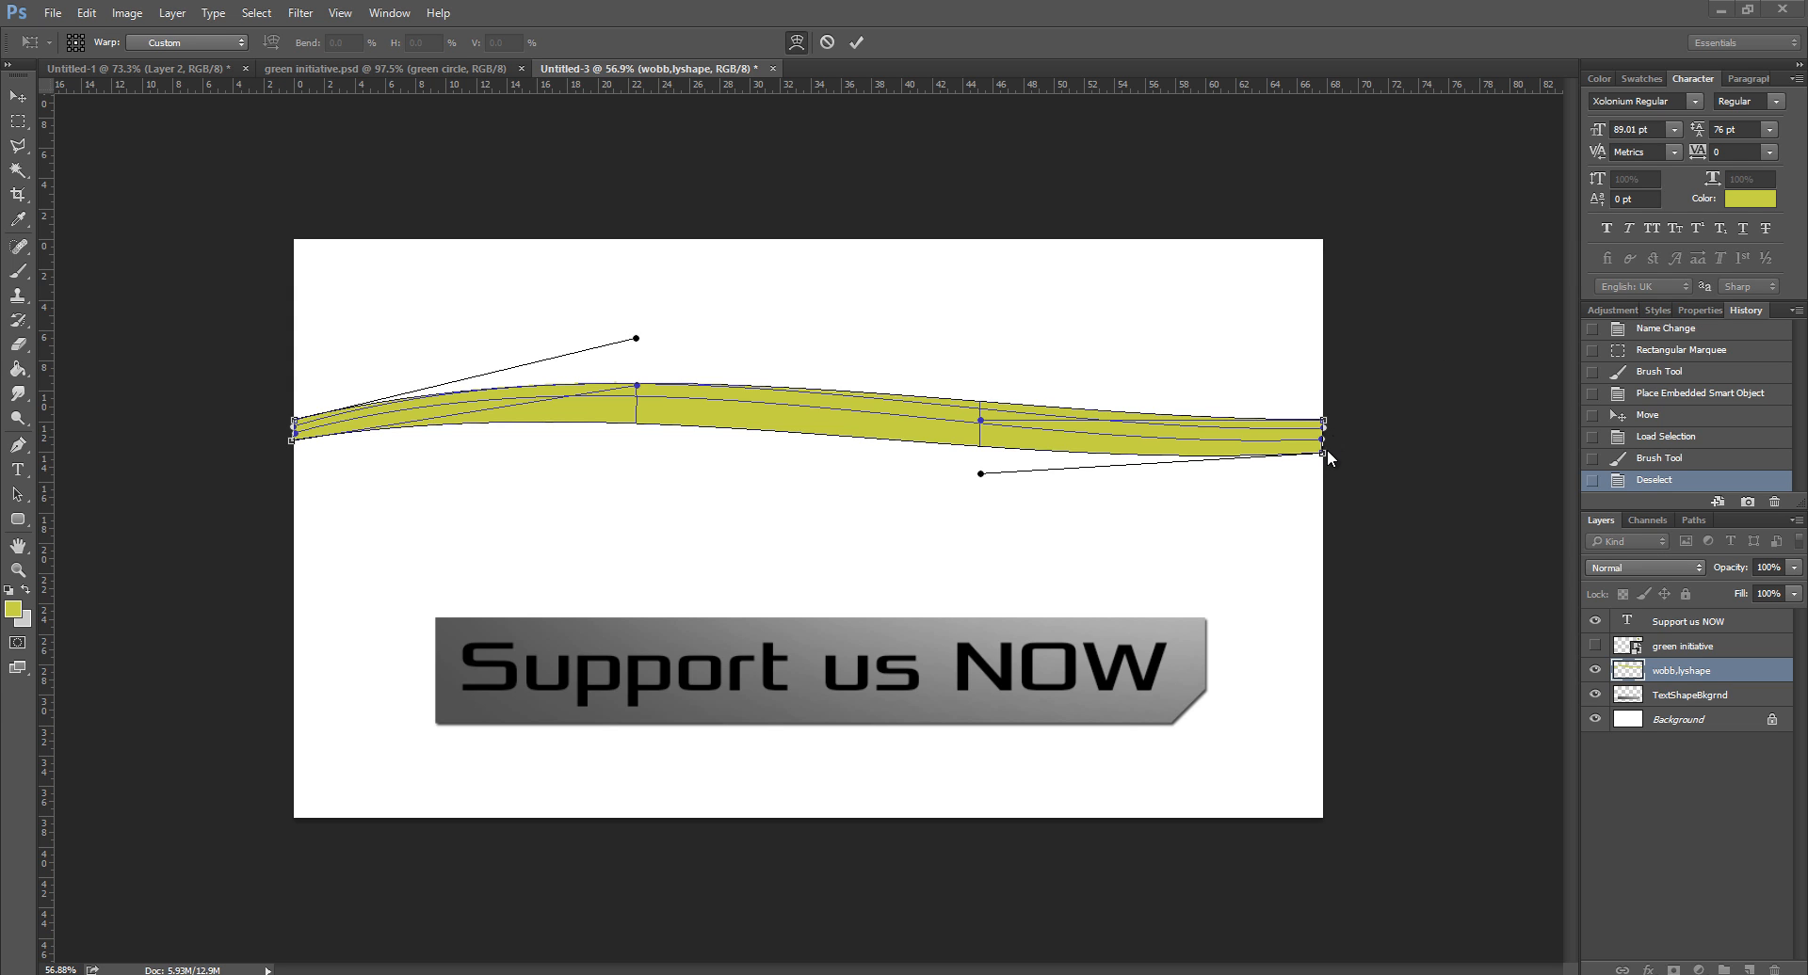
{"action": "left_click_drag", "start_coordinate": [1324, 454], "coordinate": [1322, 450]}
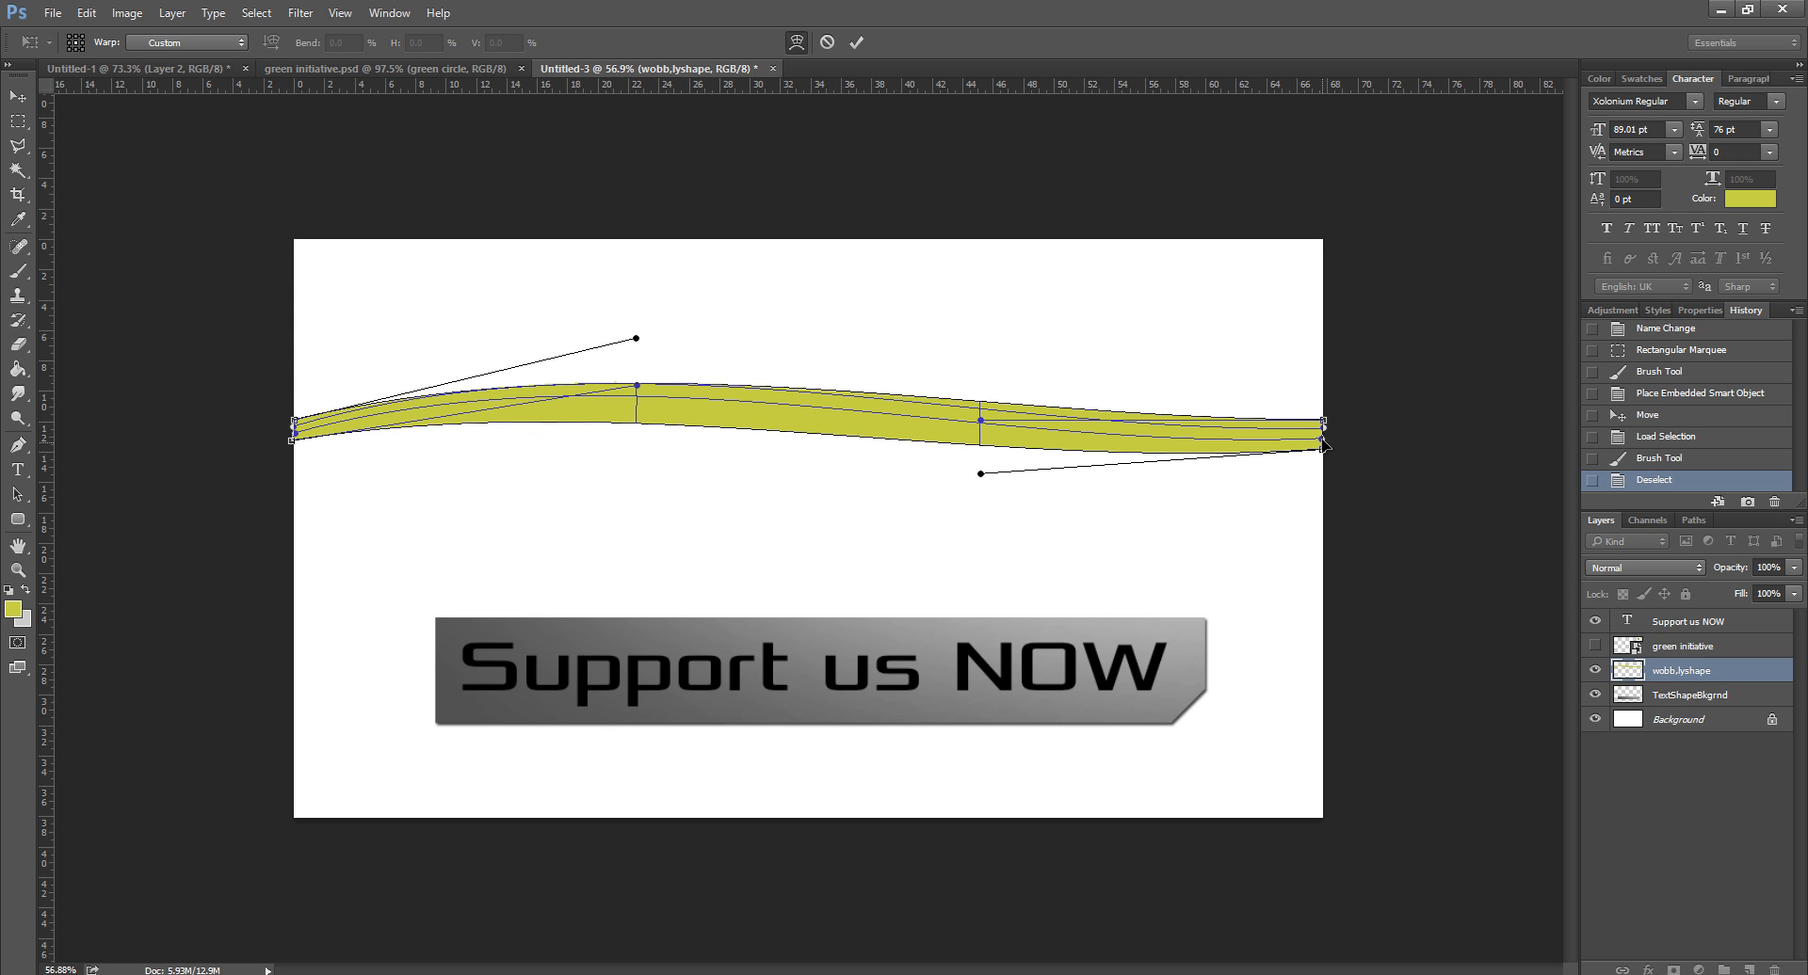
{"action": "scroll", "coordinate": [1124, 462], "scroll_direction": "up", "scroll_amount": 1}
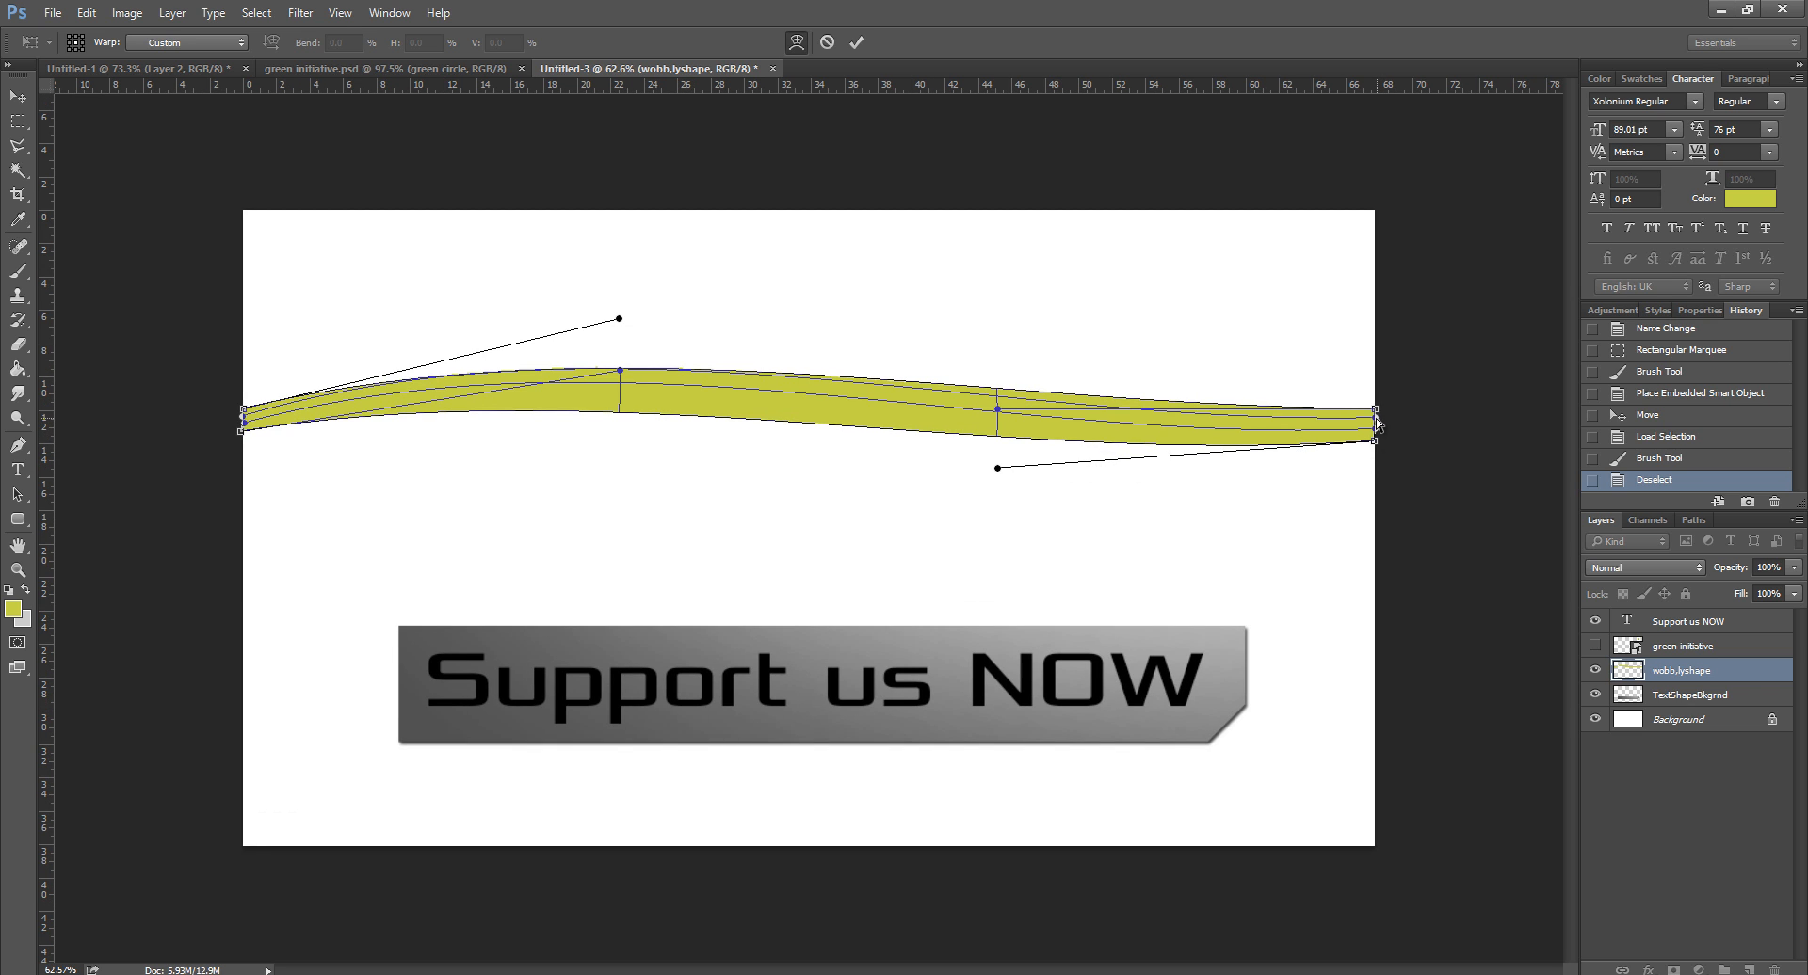
{"action": "left_click_drag", "start_coordinate": [1375, 441], "coordinate": [1375, 420]}
{"action": "left_click_drag", "start_coordinate": [239, 433], "coordinate": [240, 426]}
{"action": "left_click", "coordinate": [18, 122]}
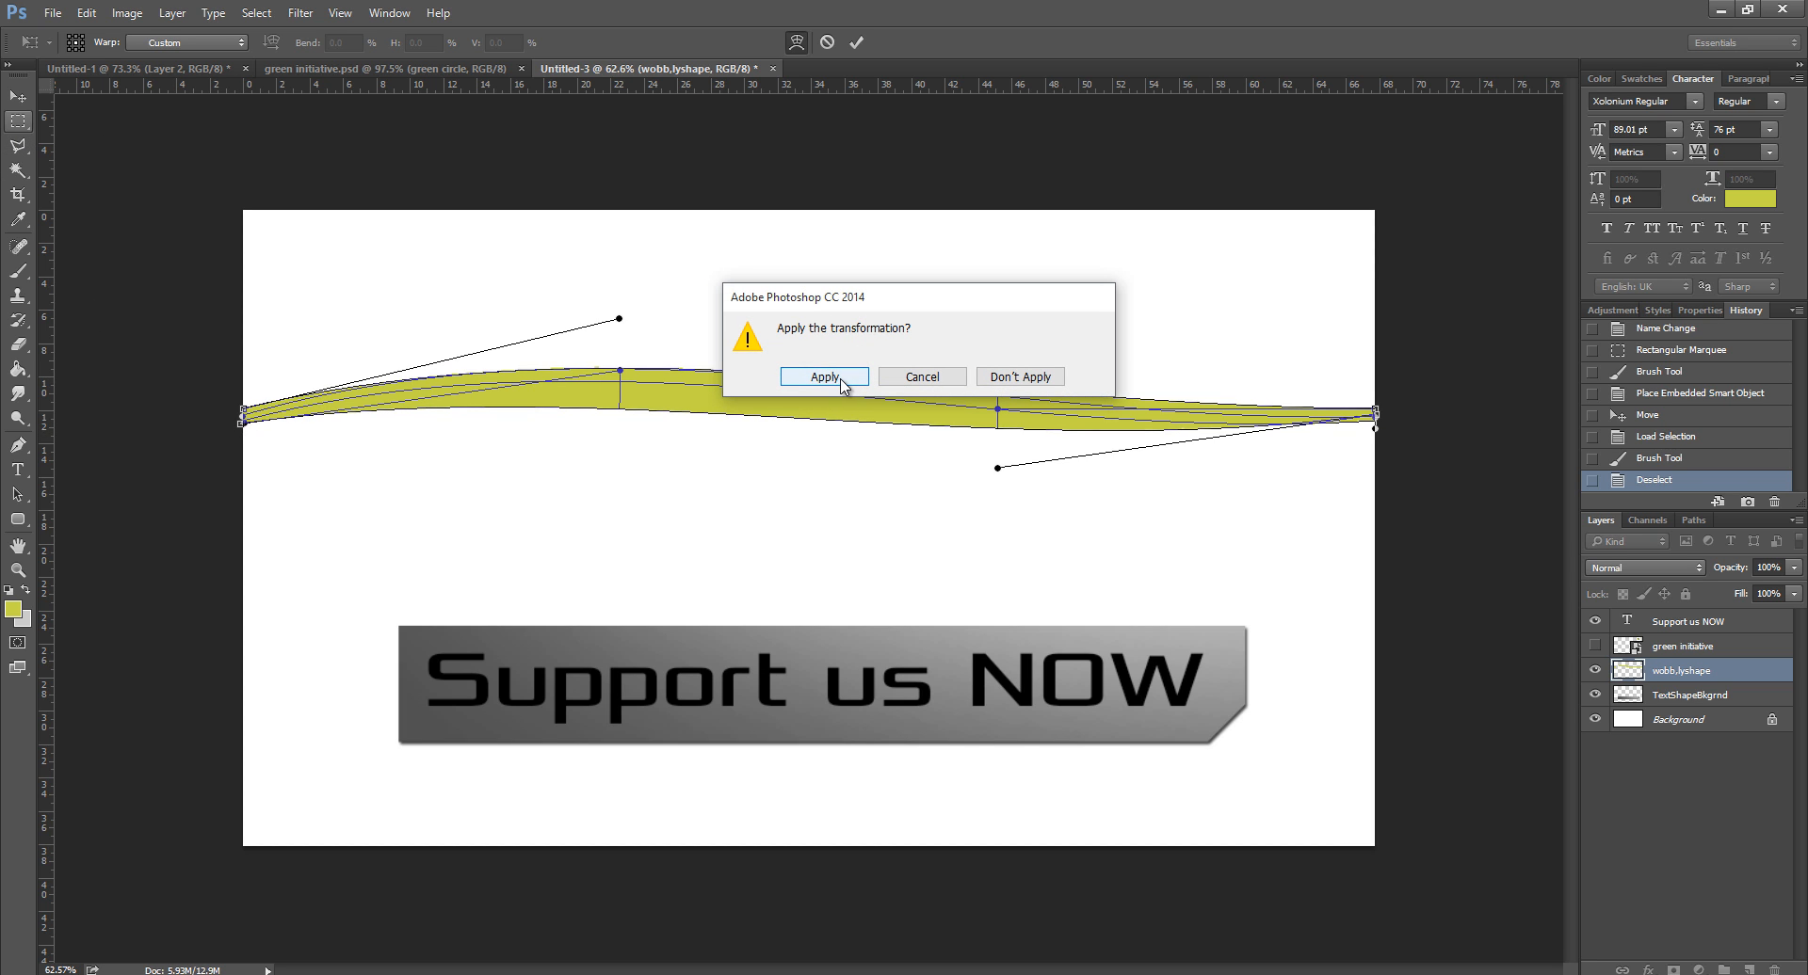
{"action": "left_click", "coordinate": [824, 377]}
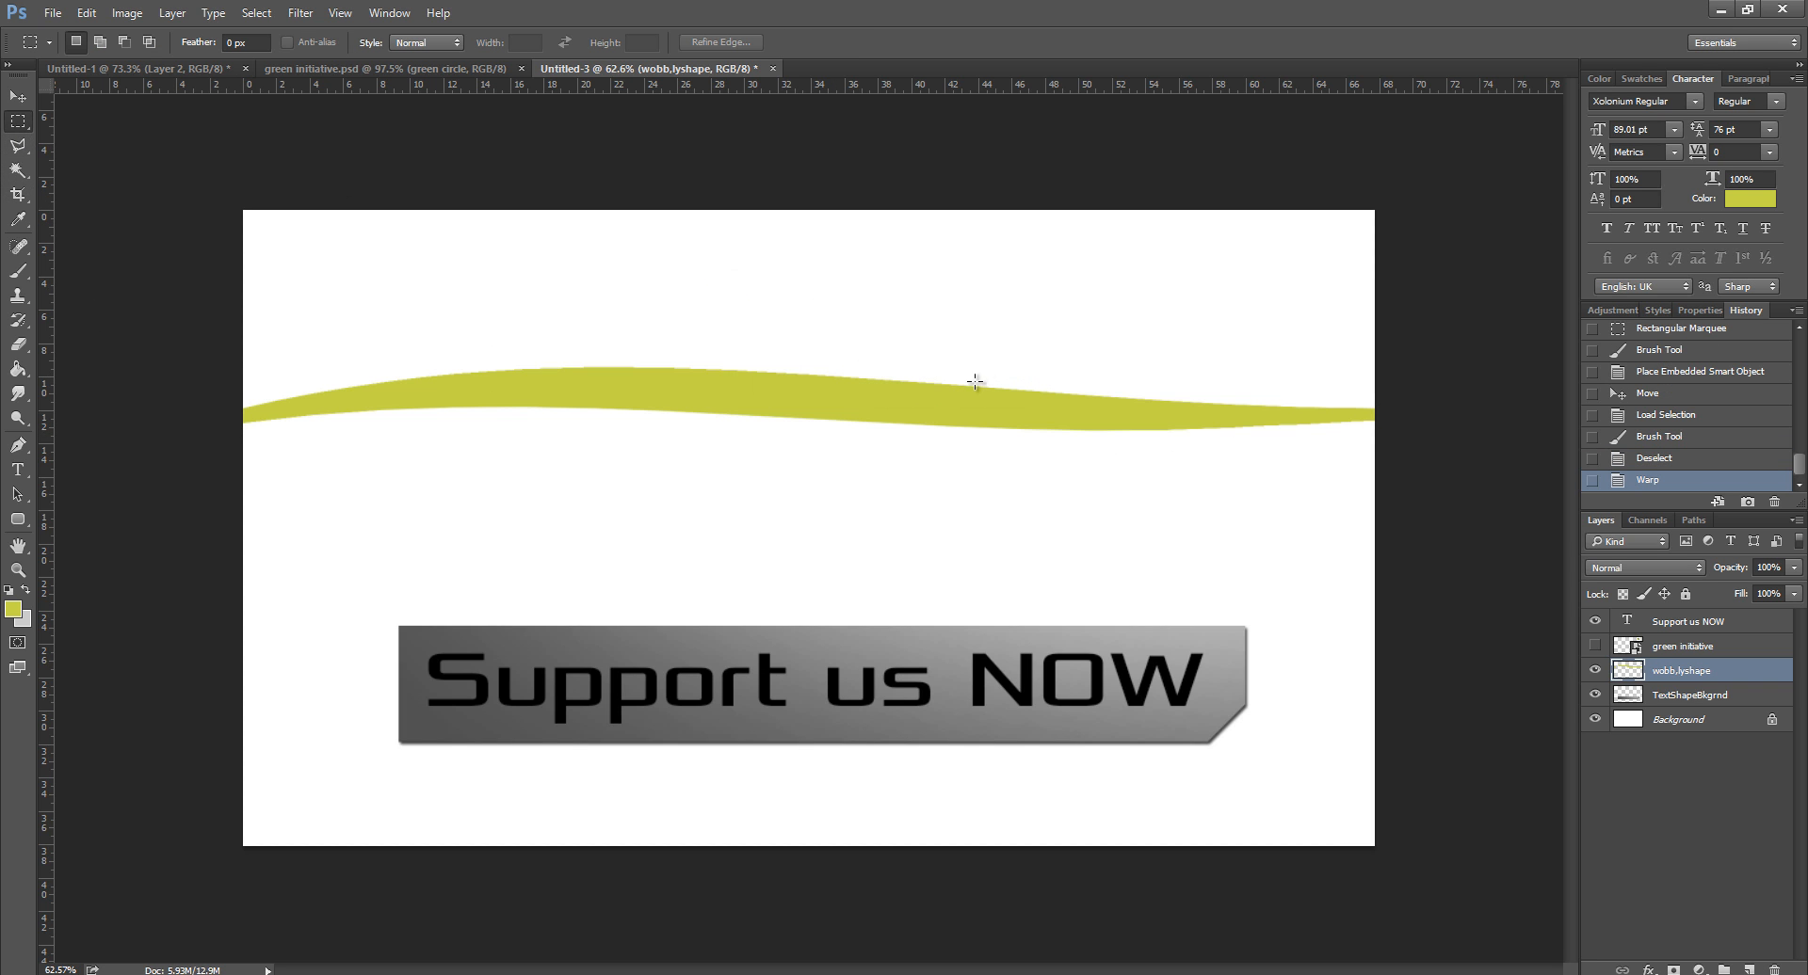
Step: Duplicate the wobb,lyshape layer and move the copy below the original yellow-green band
{"action": "right_click", "coordinate": [1711, 679]}
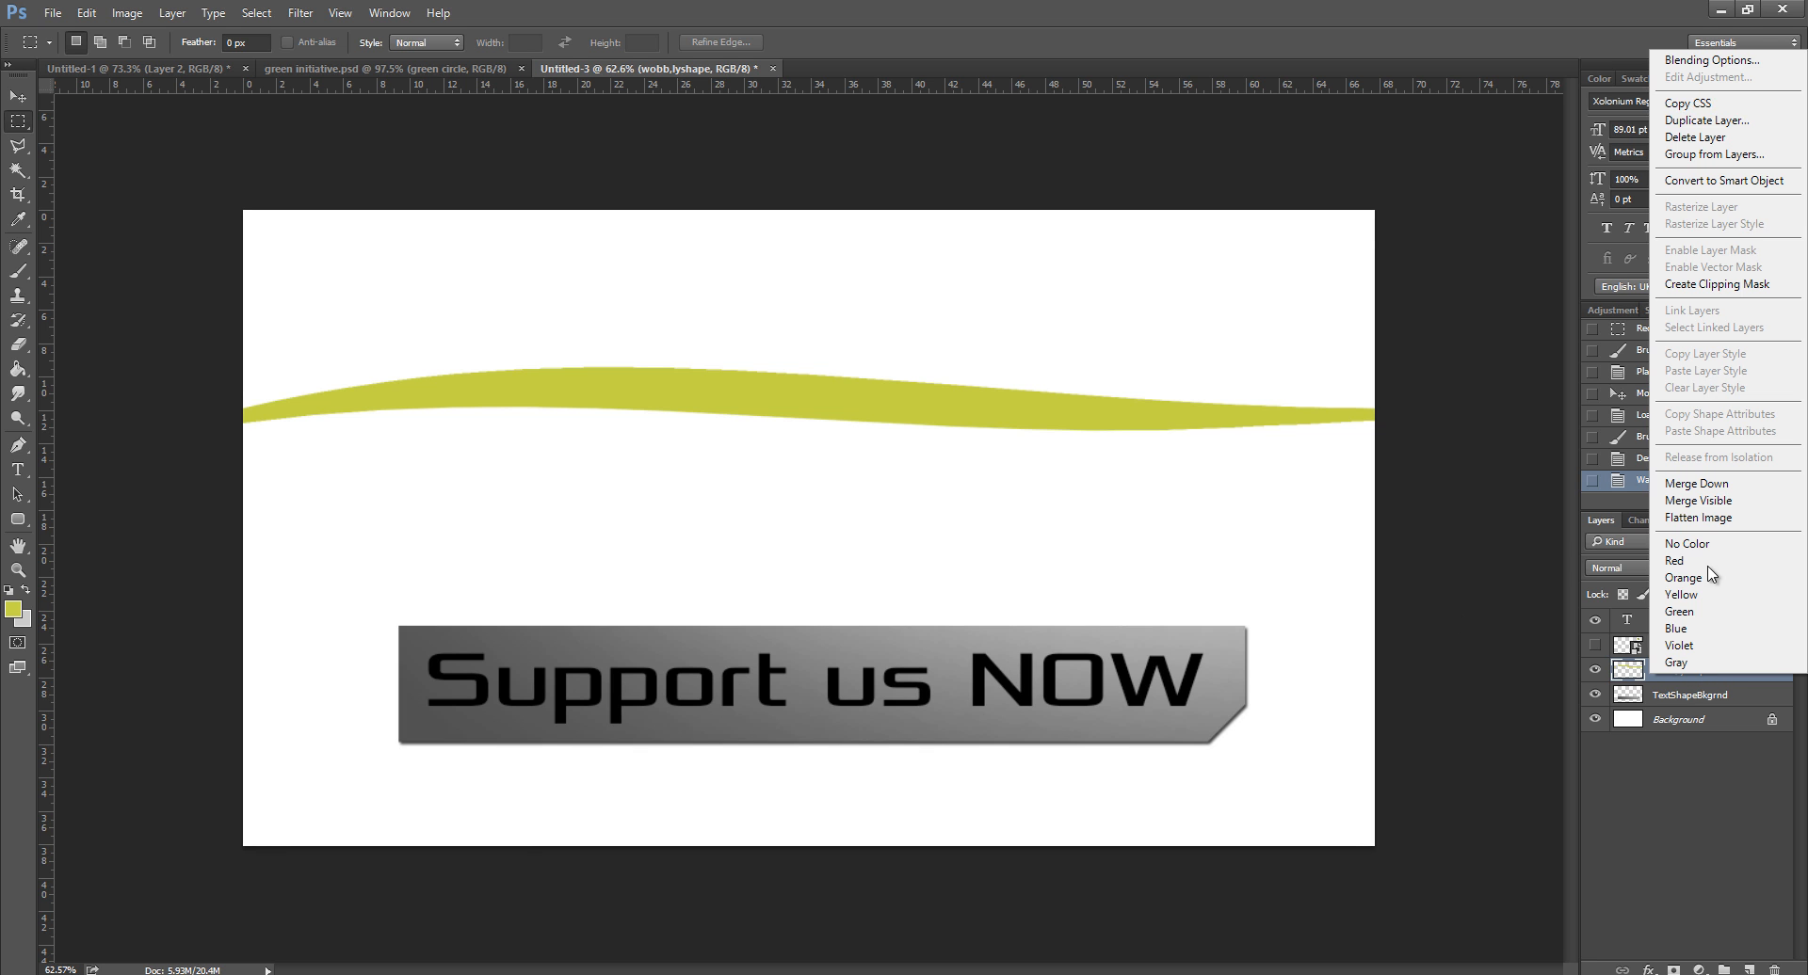
{"action": "left_click", "coordinate": [1730, 133]}
{"action": "key", "text": "Return"}
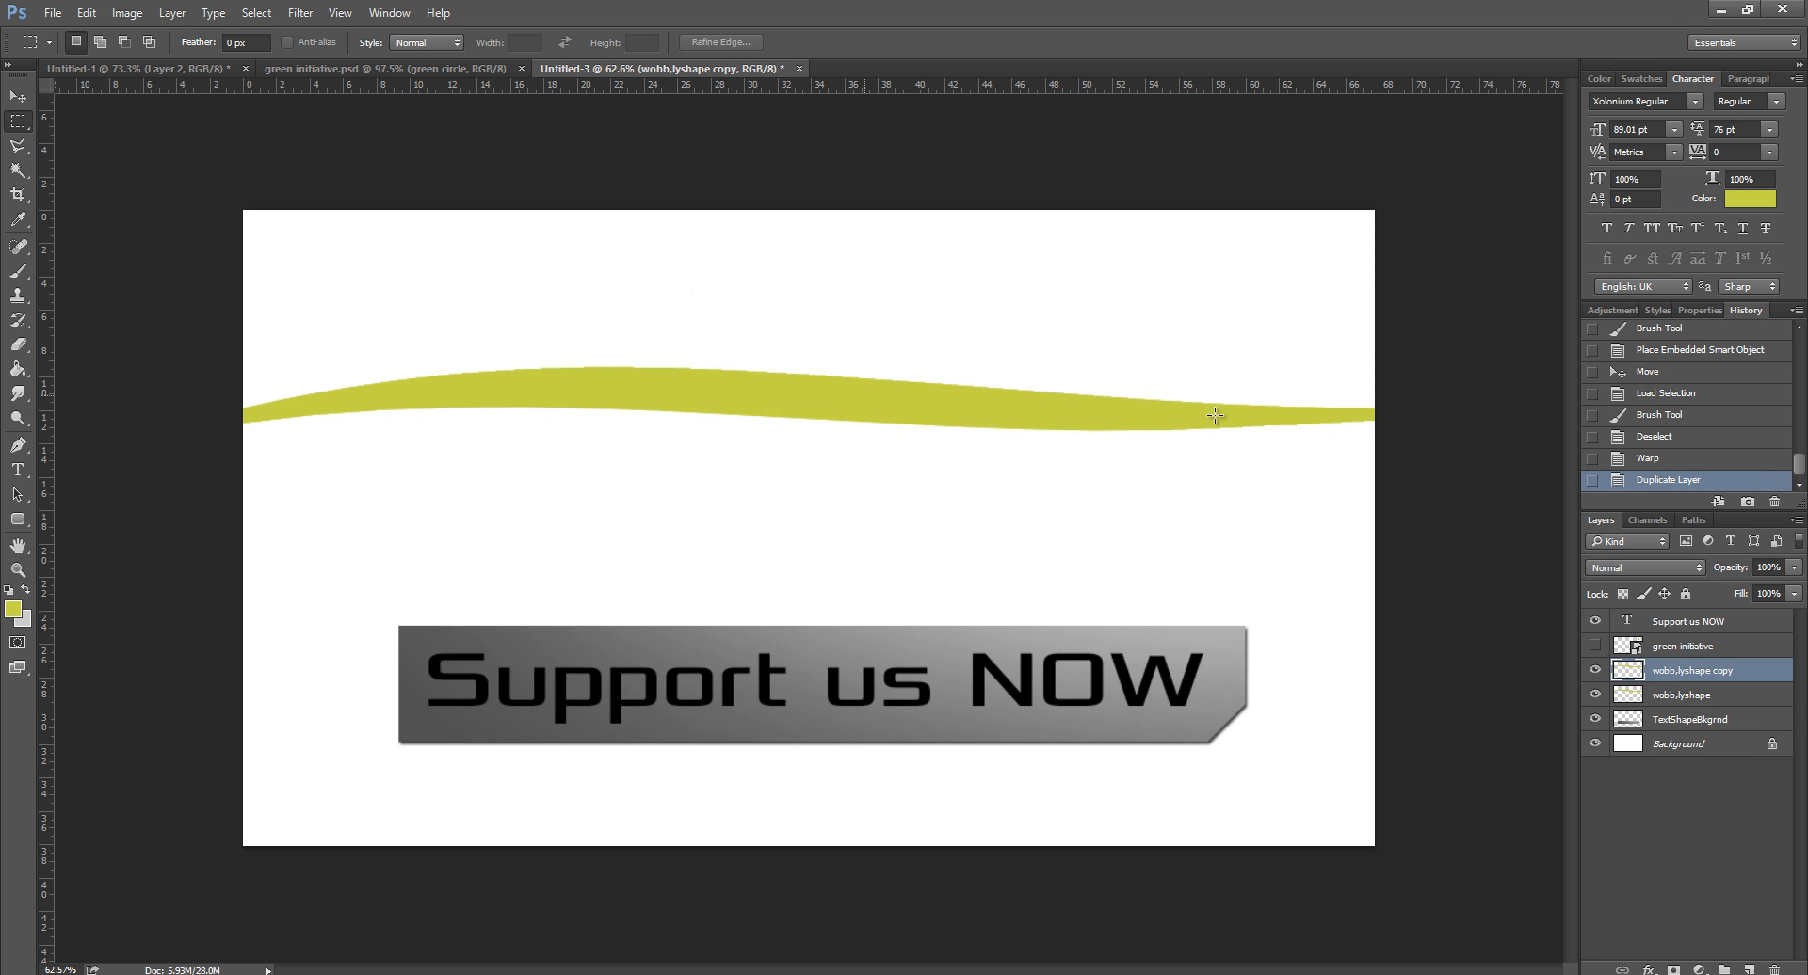
{"action": "left_click", "coordinate": [15, 96]}
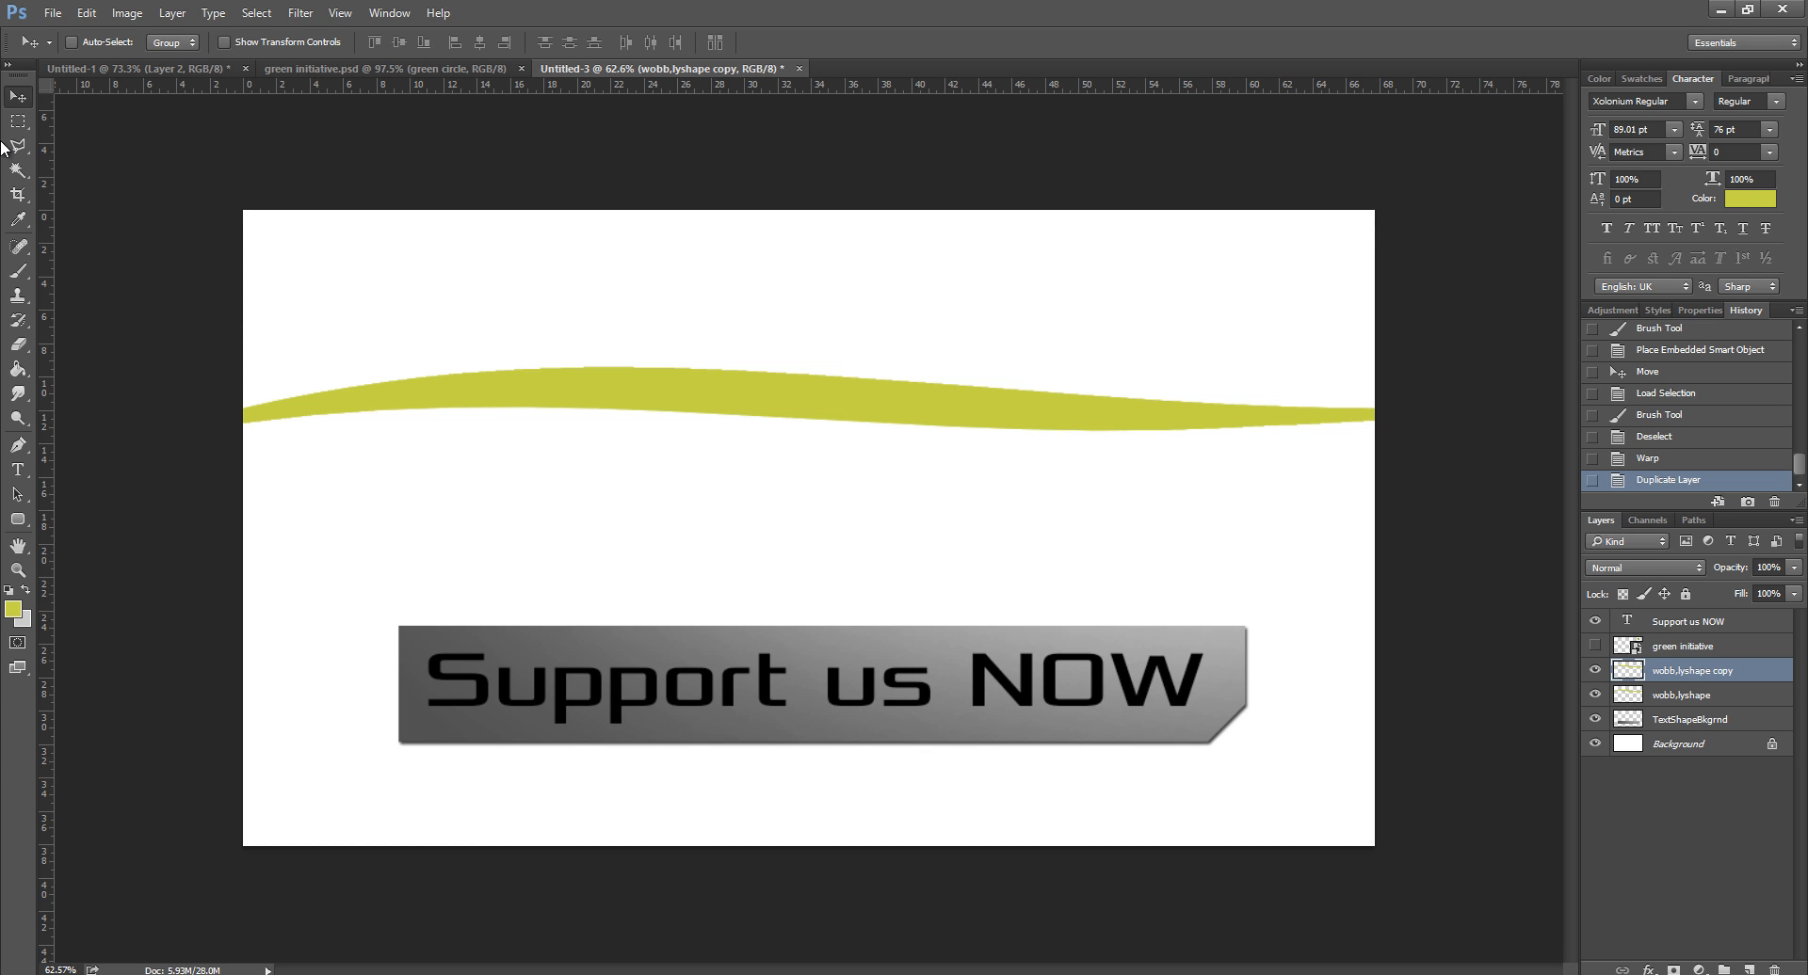
{"action": "left_click_drag", "start_coordinate": [844, 405], "coordinate": [850, 458]}
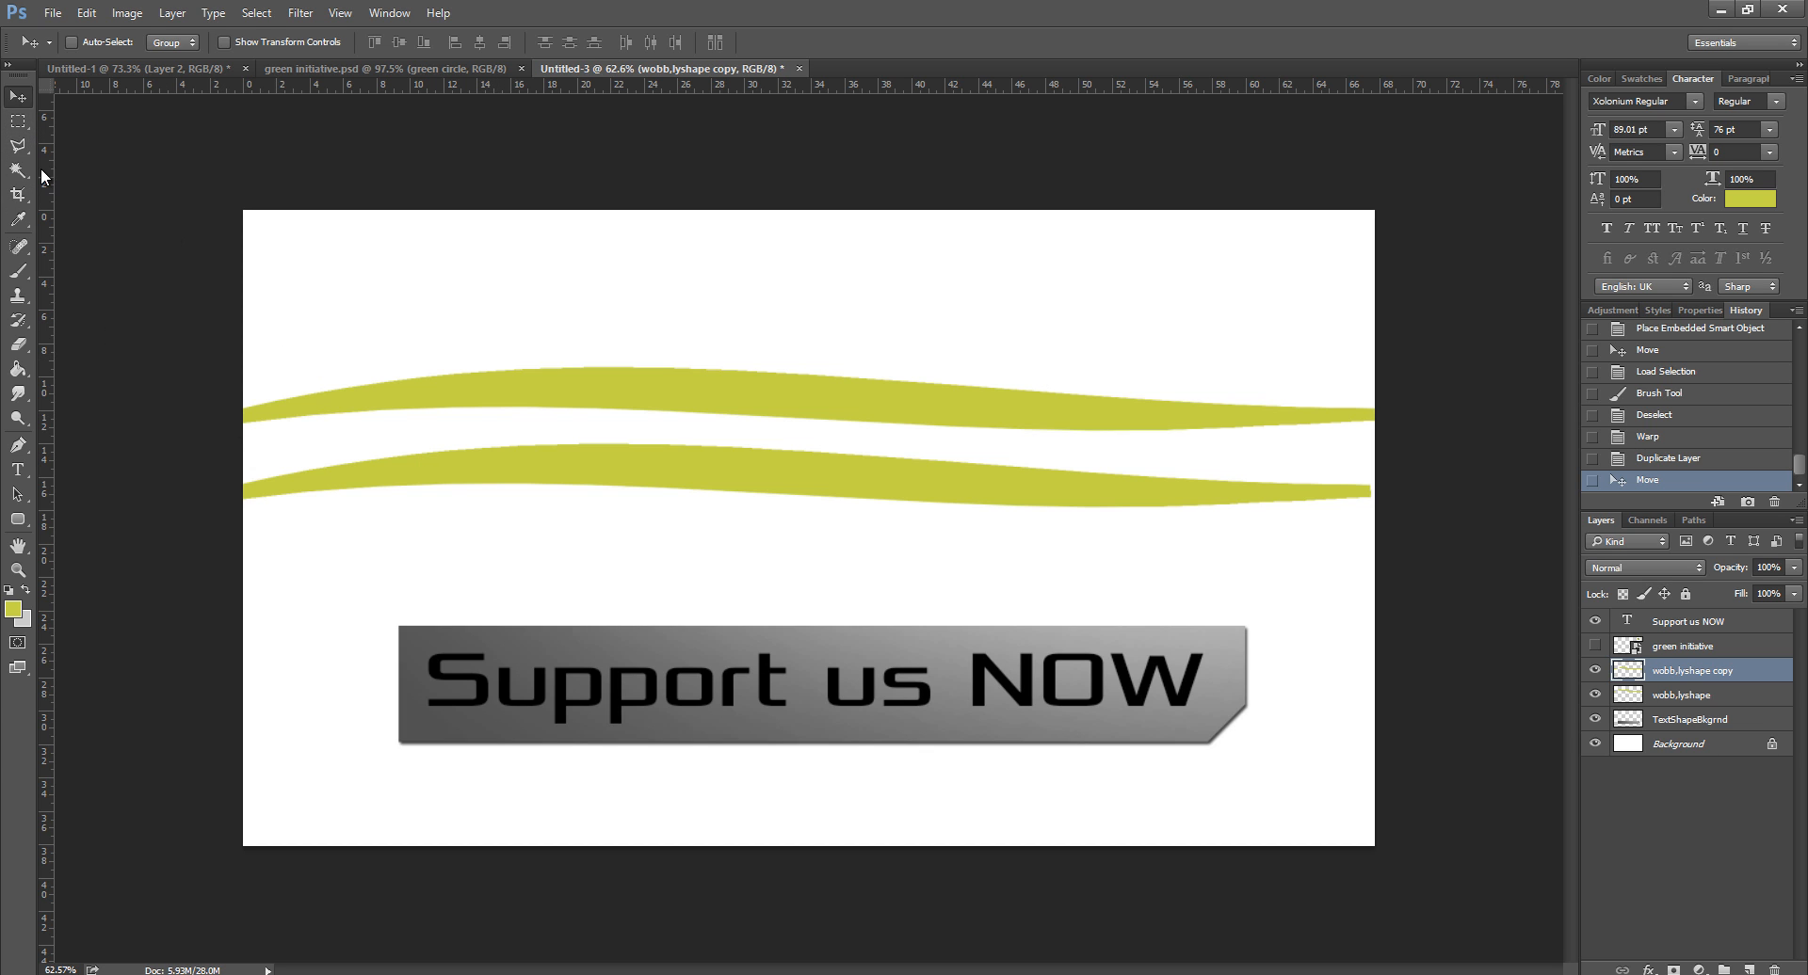
Step: Move the band copy further down, and undo its moves and the layer duplication
{"action": "left_click_drag", "start_coordinate": [640, 490], "coordinate": [751, 566]}
{"action": "key", "text": "ctrl+alt+z"}
{"action": "key", "text": "ctrl+alt+z"}
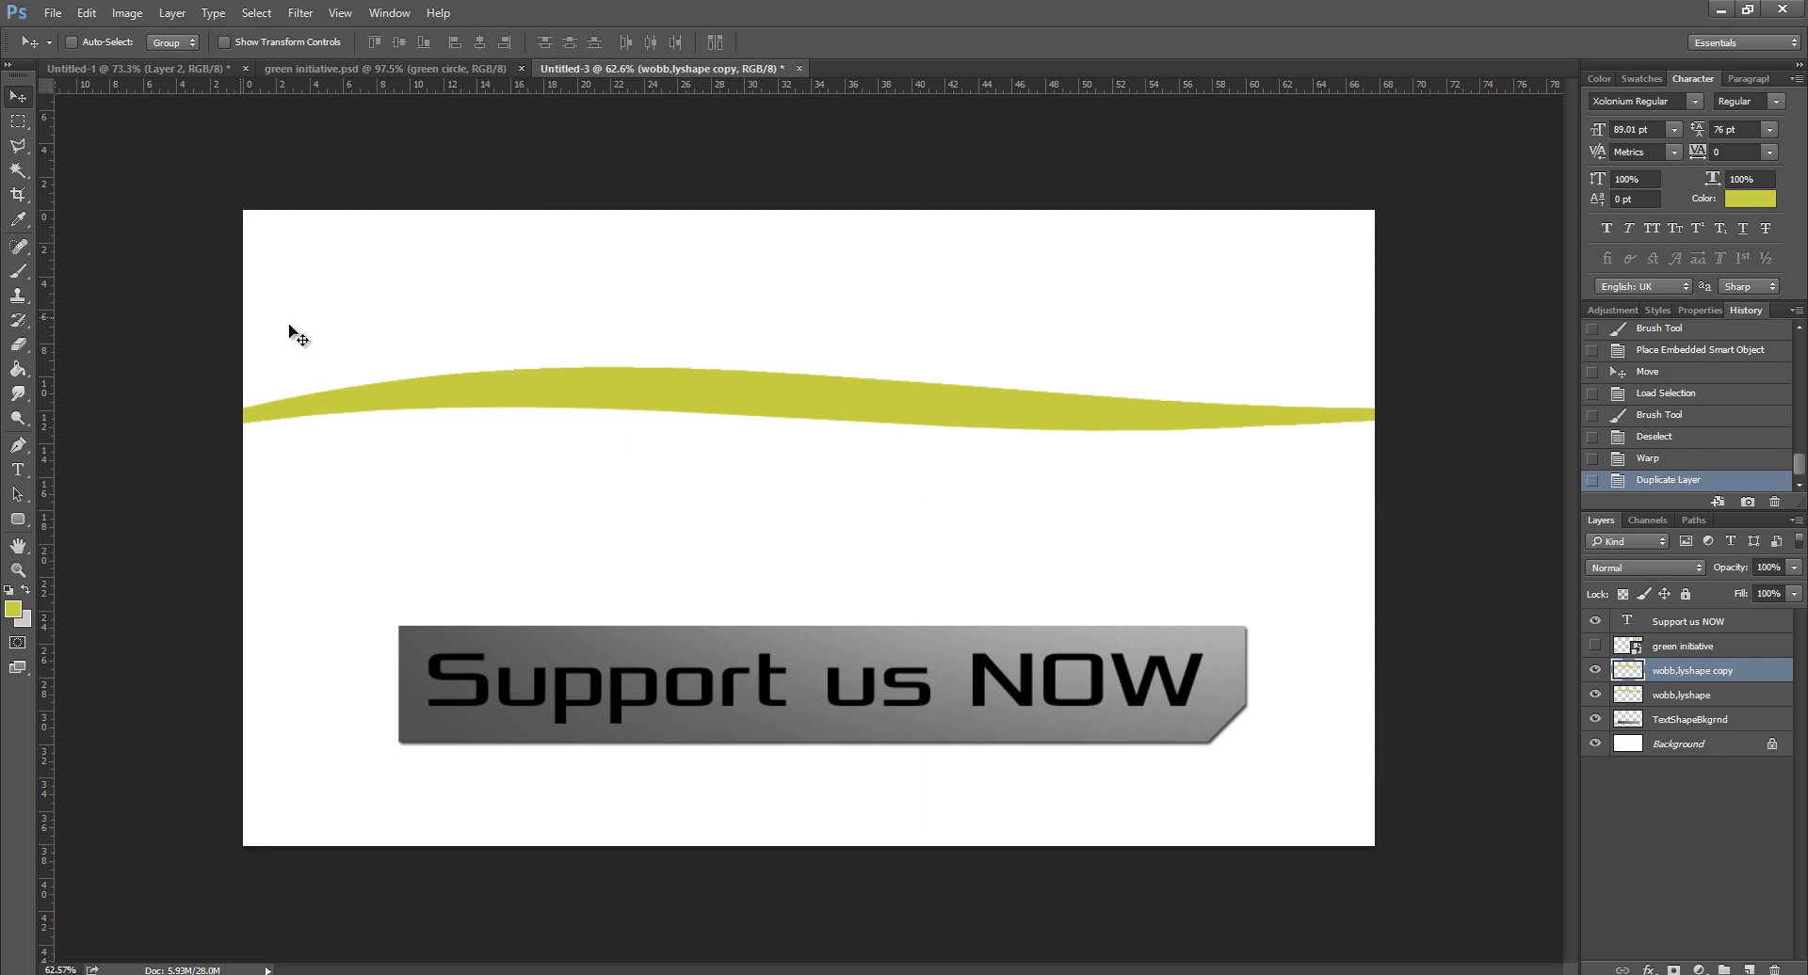
{"action": "key", "text": "ctrl+alt+z"}
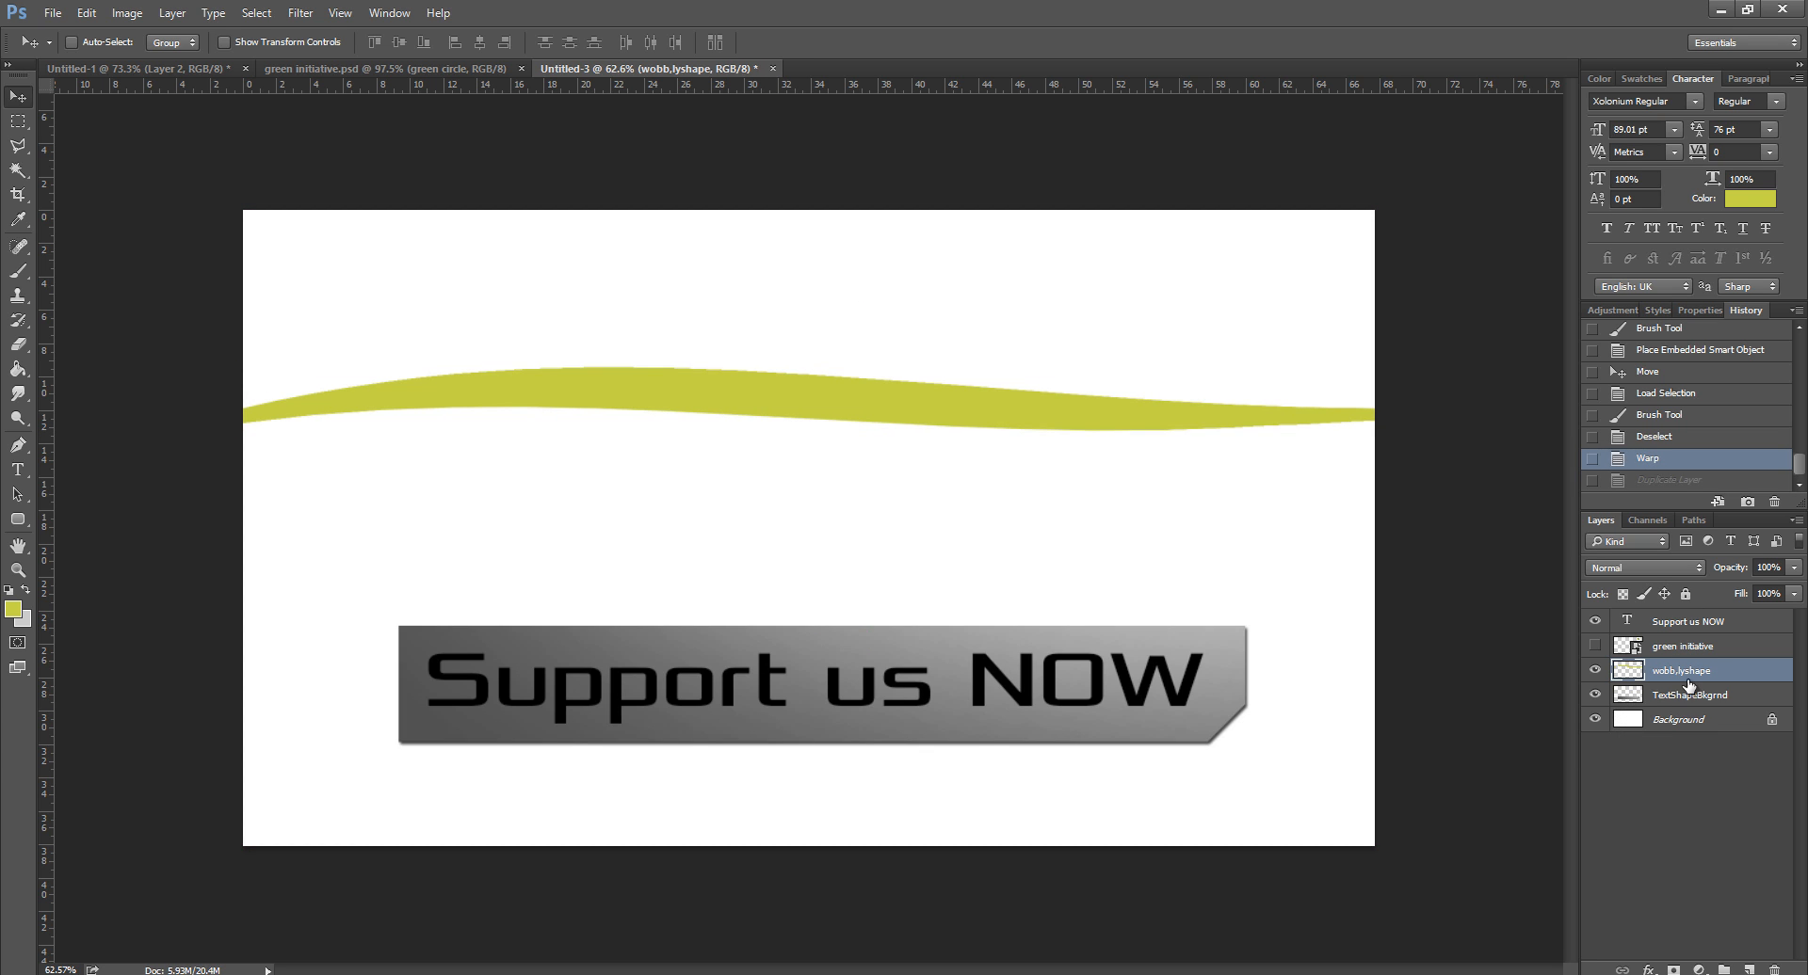
{"action": "left_click", "coordinate": [18, 122]}
{"action": "left_click_drag", "start_coordinate": [449, 358], "coordinate": [530, 440]}
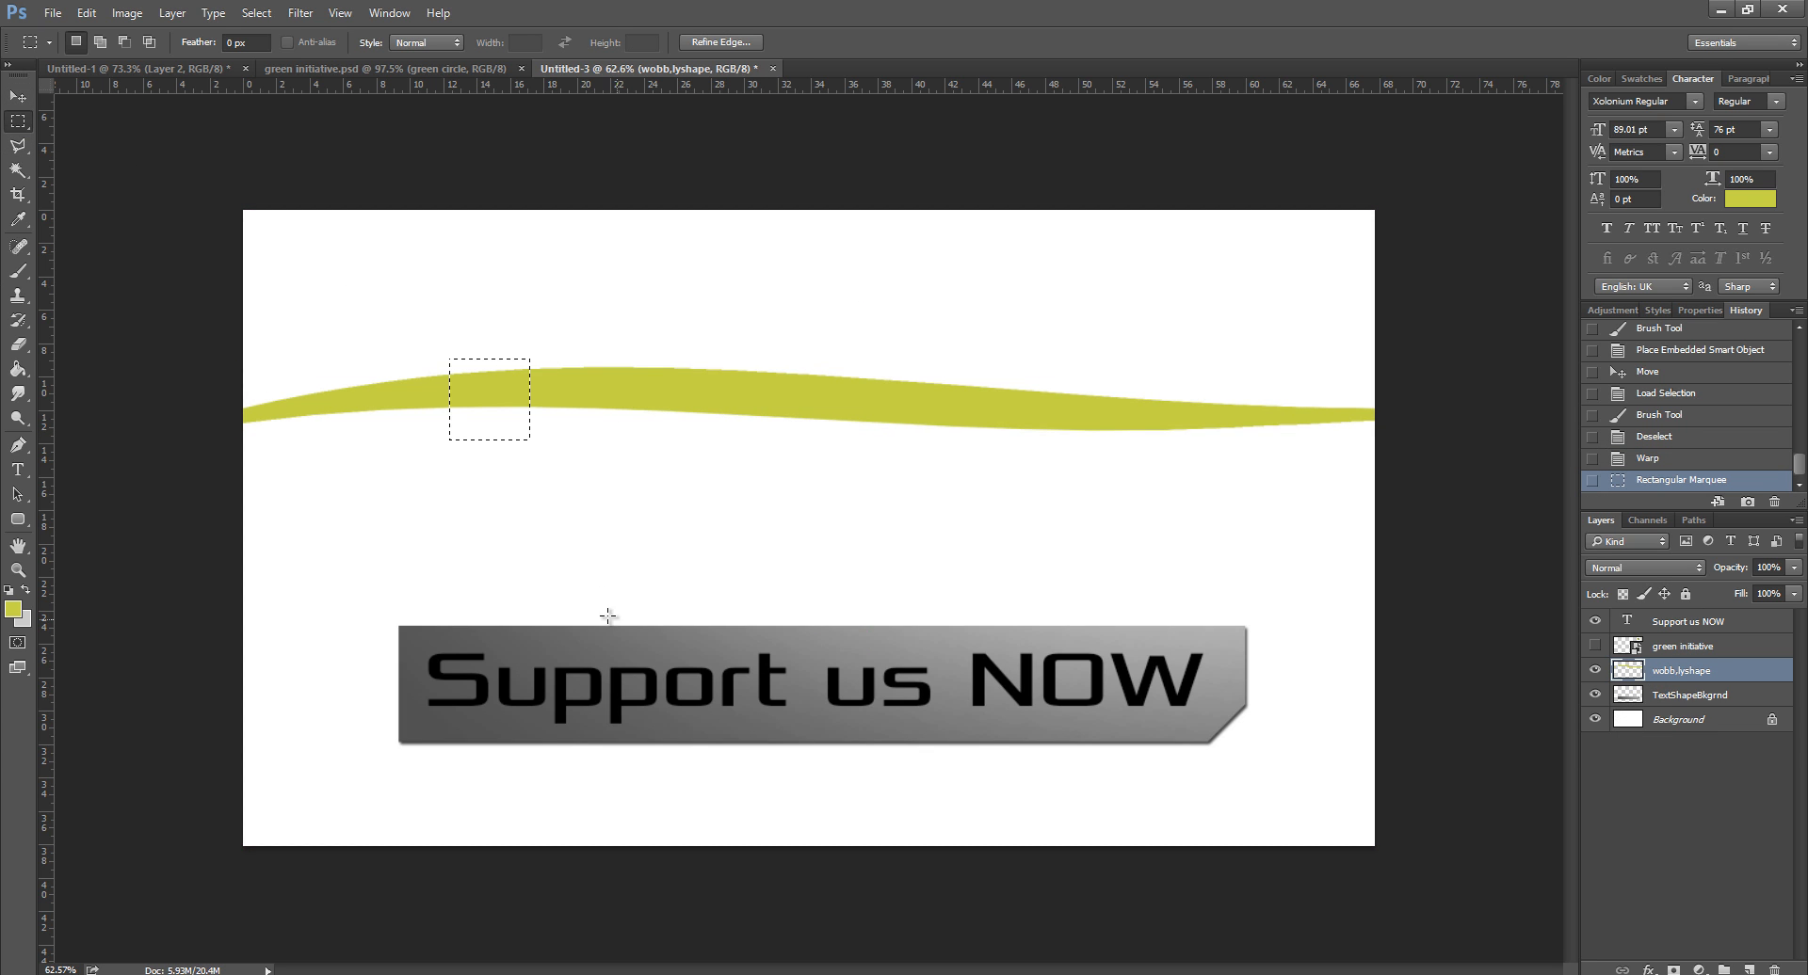
{"action": "left_click_drag", "start_coordinate": [314, 828], "coordinate": [305, 836]}
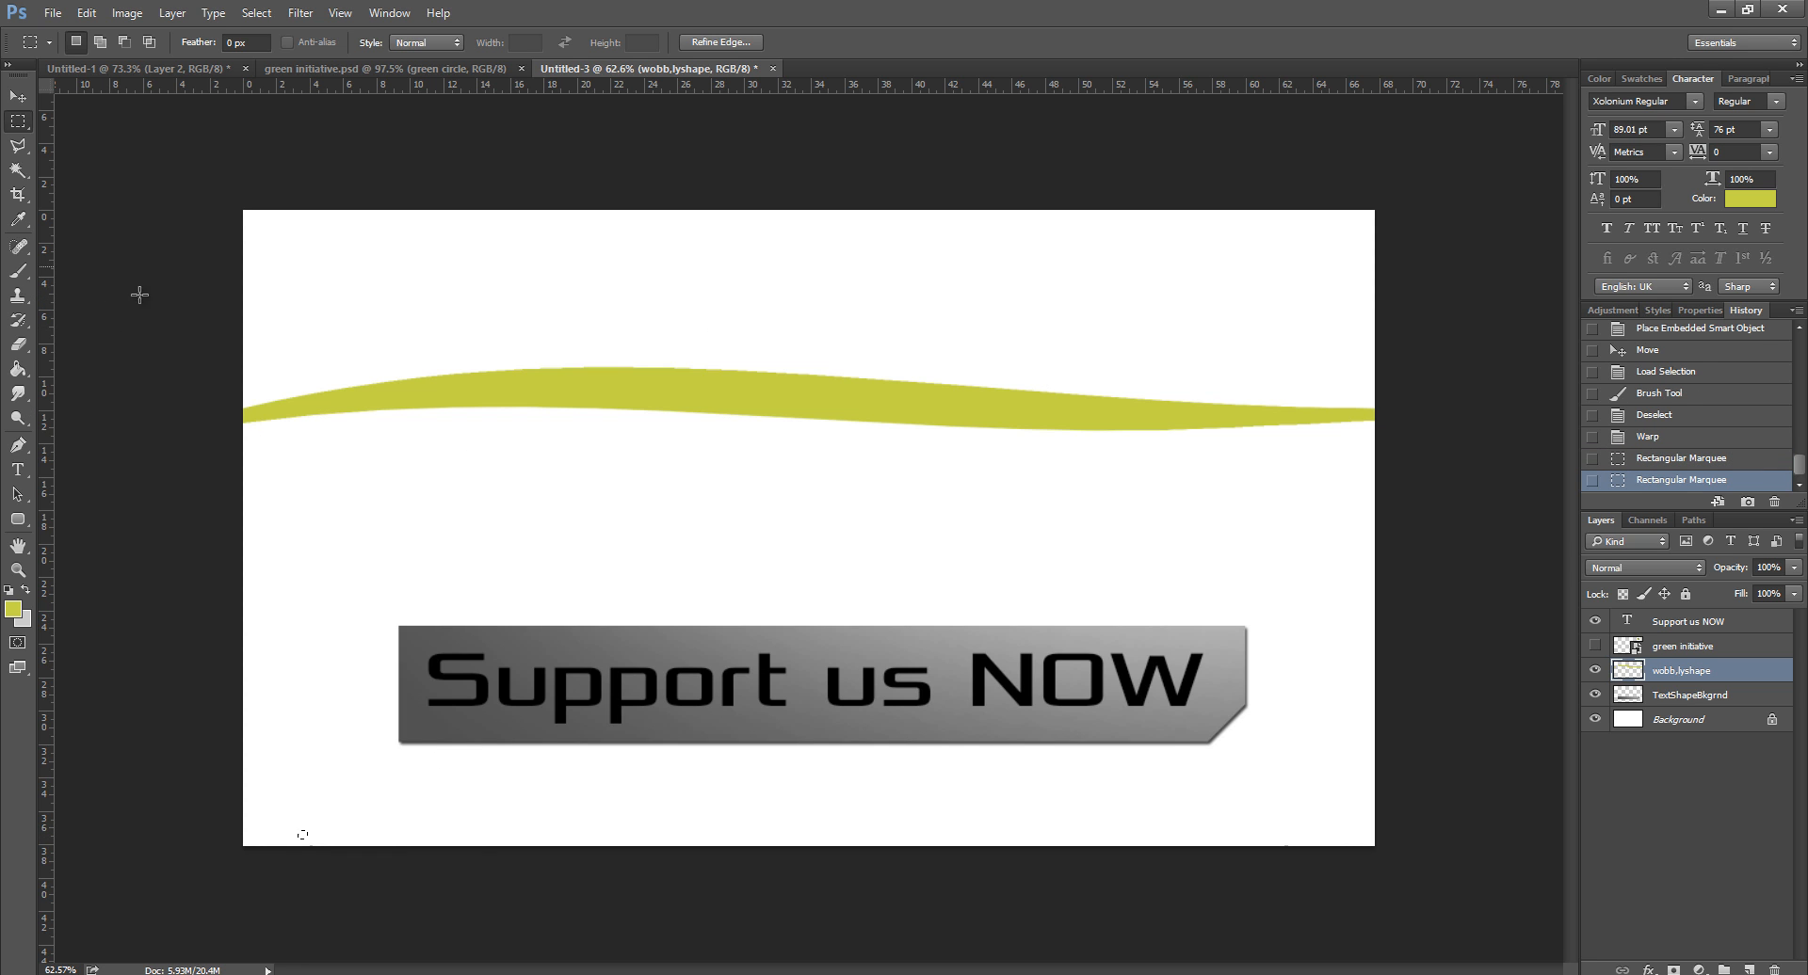
{"action": "left_click", "coordinate": [751, 415]}
Step: Copy the wobb,lyshape band directly on the canvas, placing the duplicate in the gap between the original and the banner
{"action": "scroll", "coordinate": [880, 448], "scroll_direction": "up", "scroll_amount": 2}
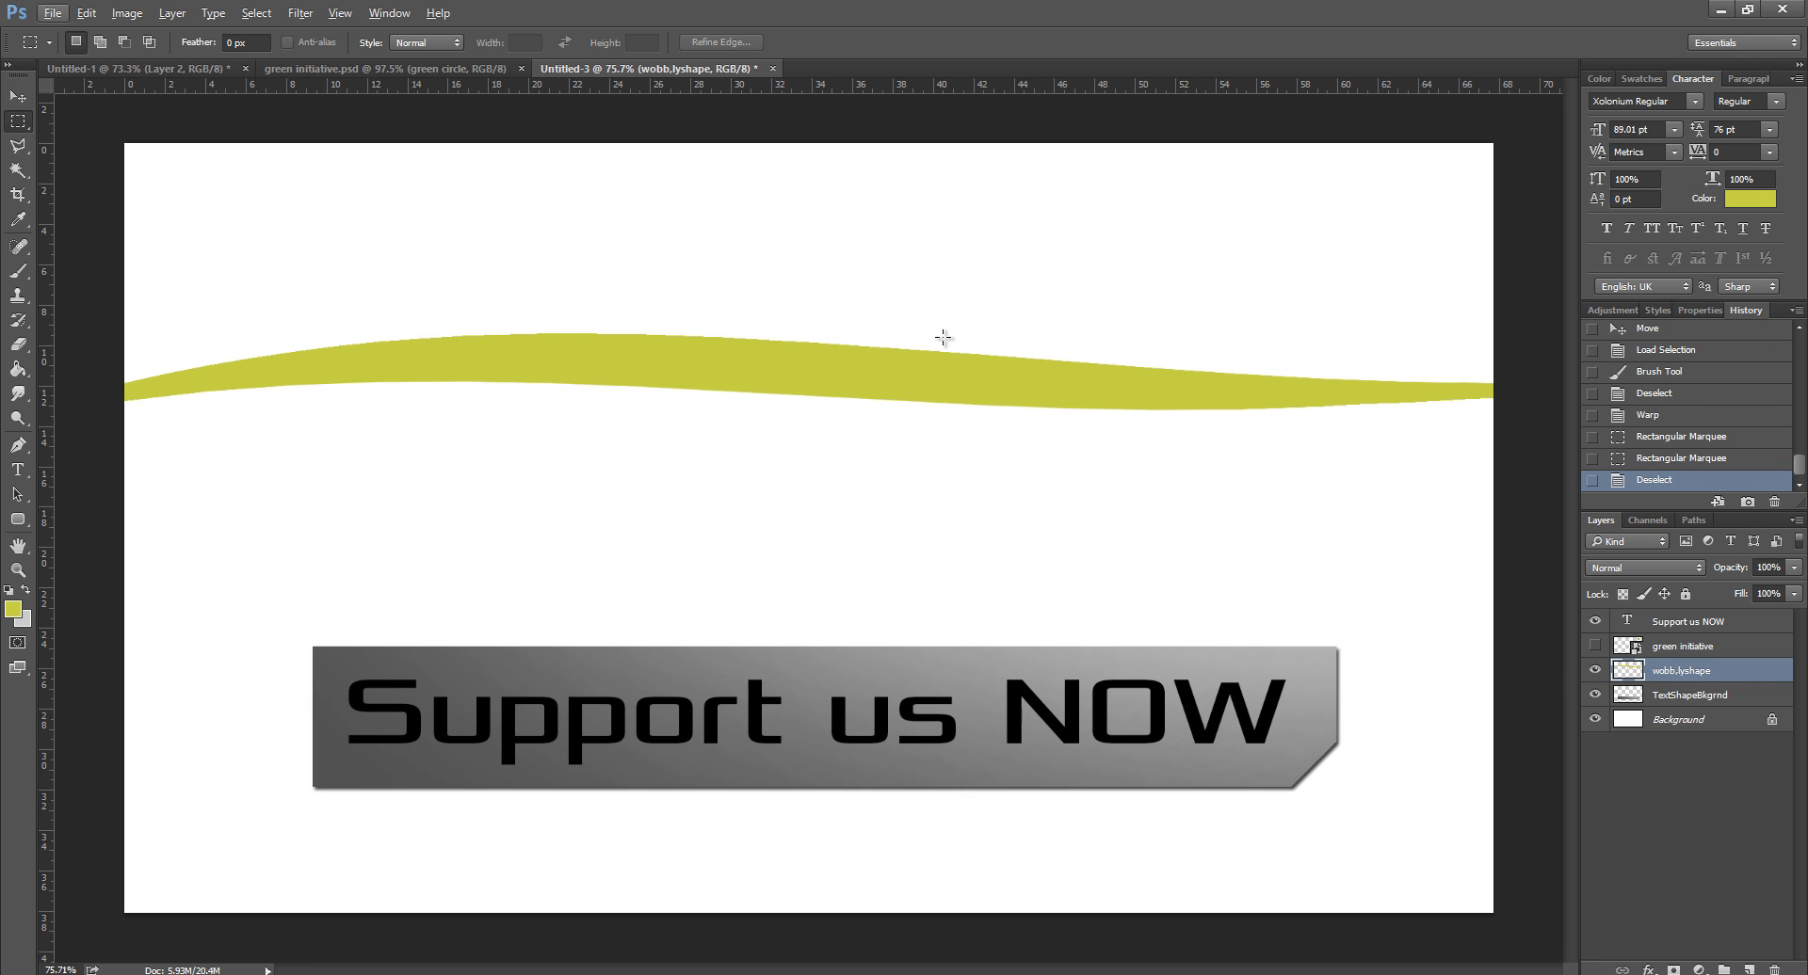
{"action": "key", "text": "v"}
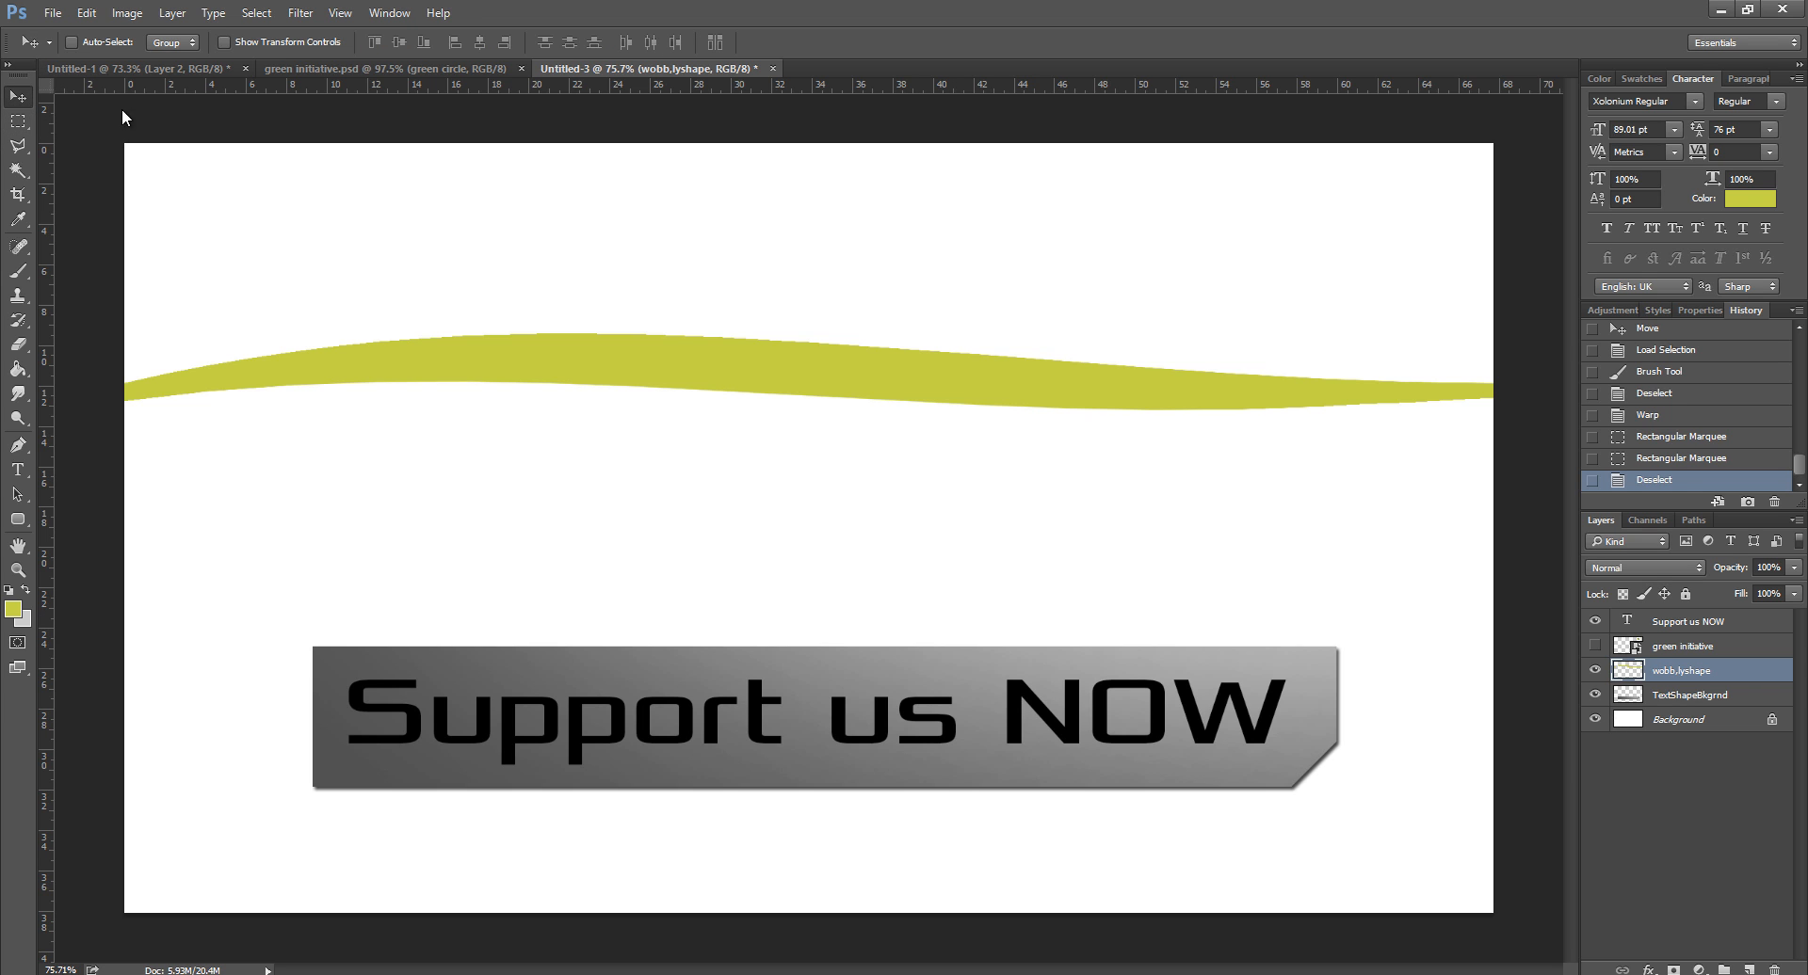
{"action": "right_click", "coordinate": [1715, 687]}
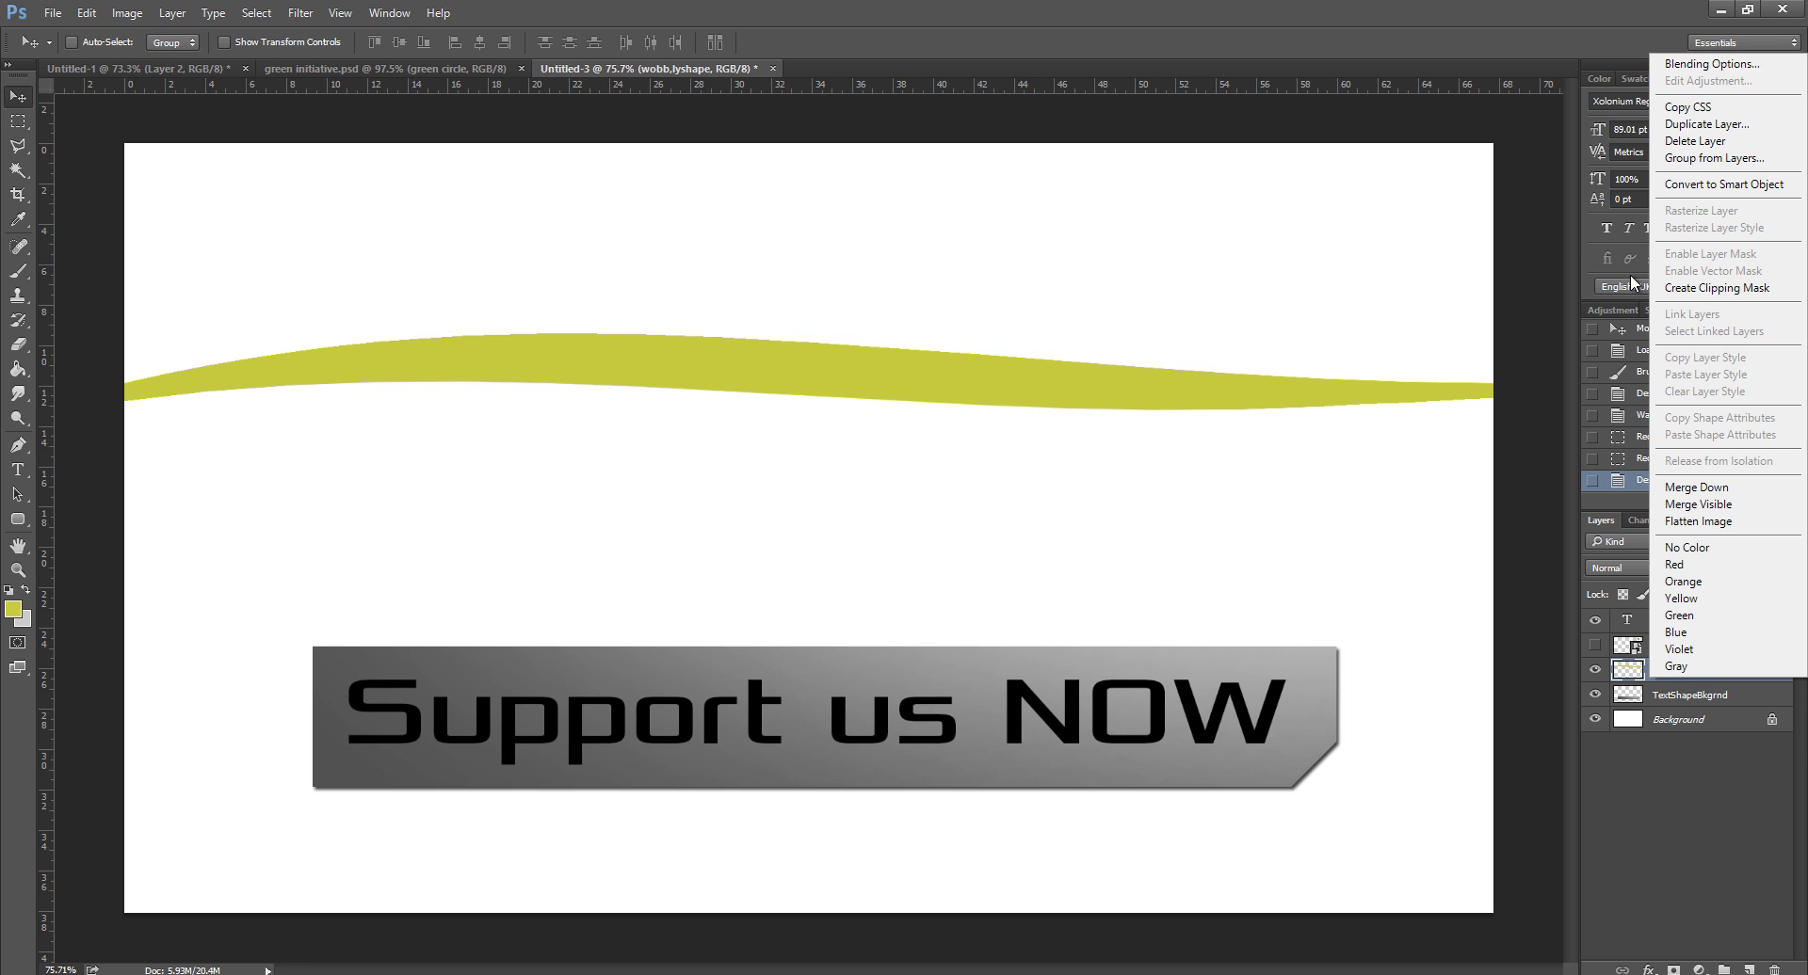
{"action": "left_click", "coordinate": [19, 106]}
{"action": "key", "text": "alt"}
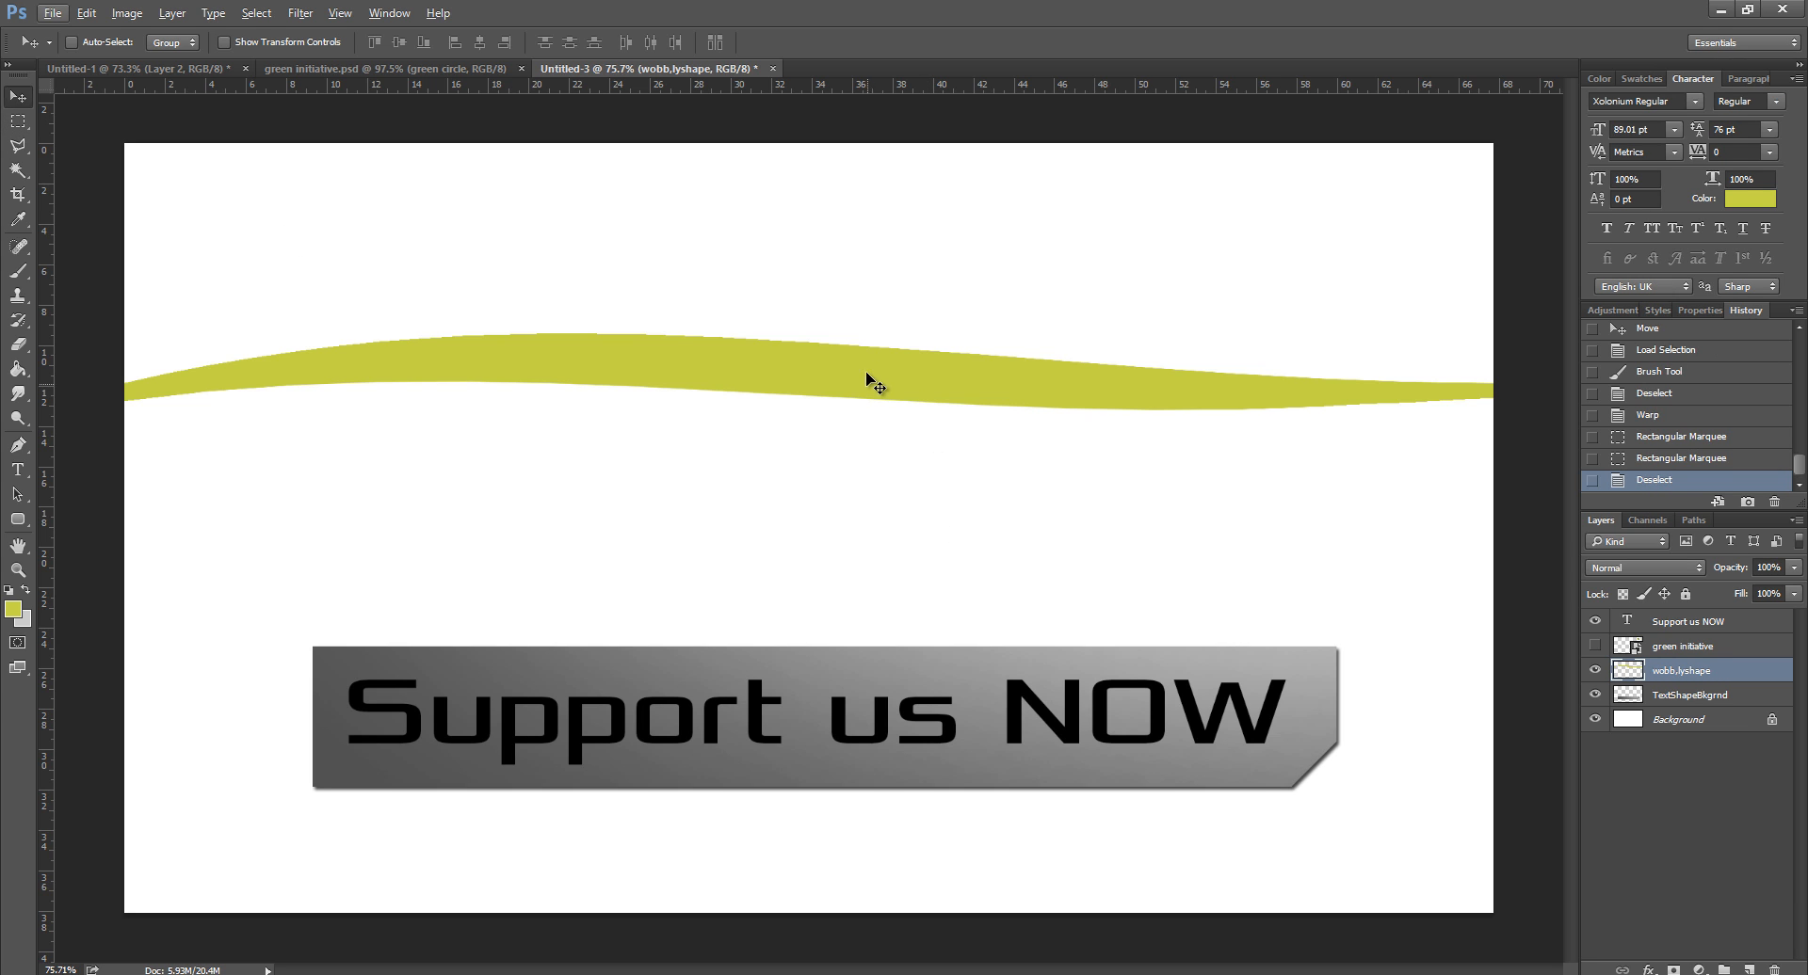
{"action": "key", "text": "alt"}
{"action": "left_click_drag", "start_coordinate": [844, 375], "coordinate": [839, 483]}
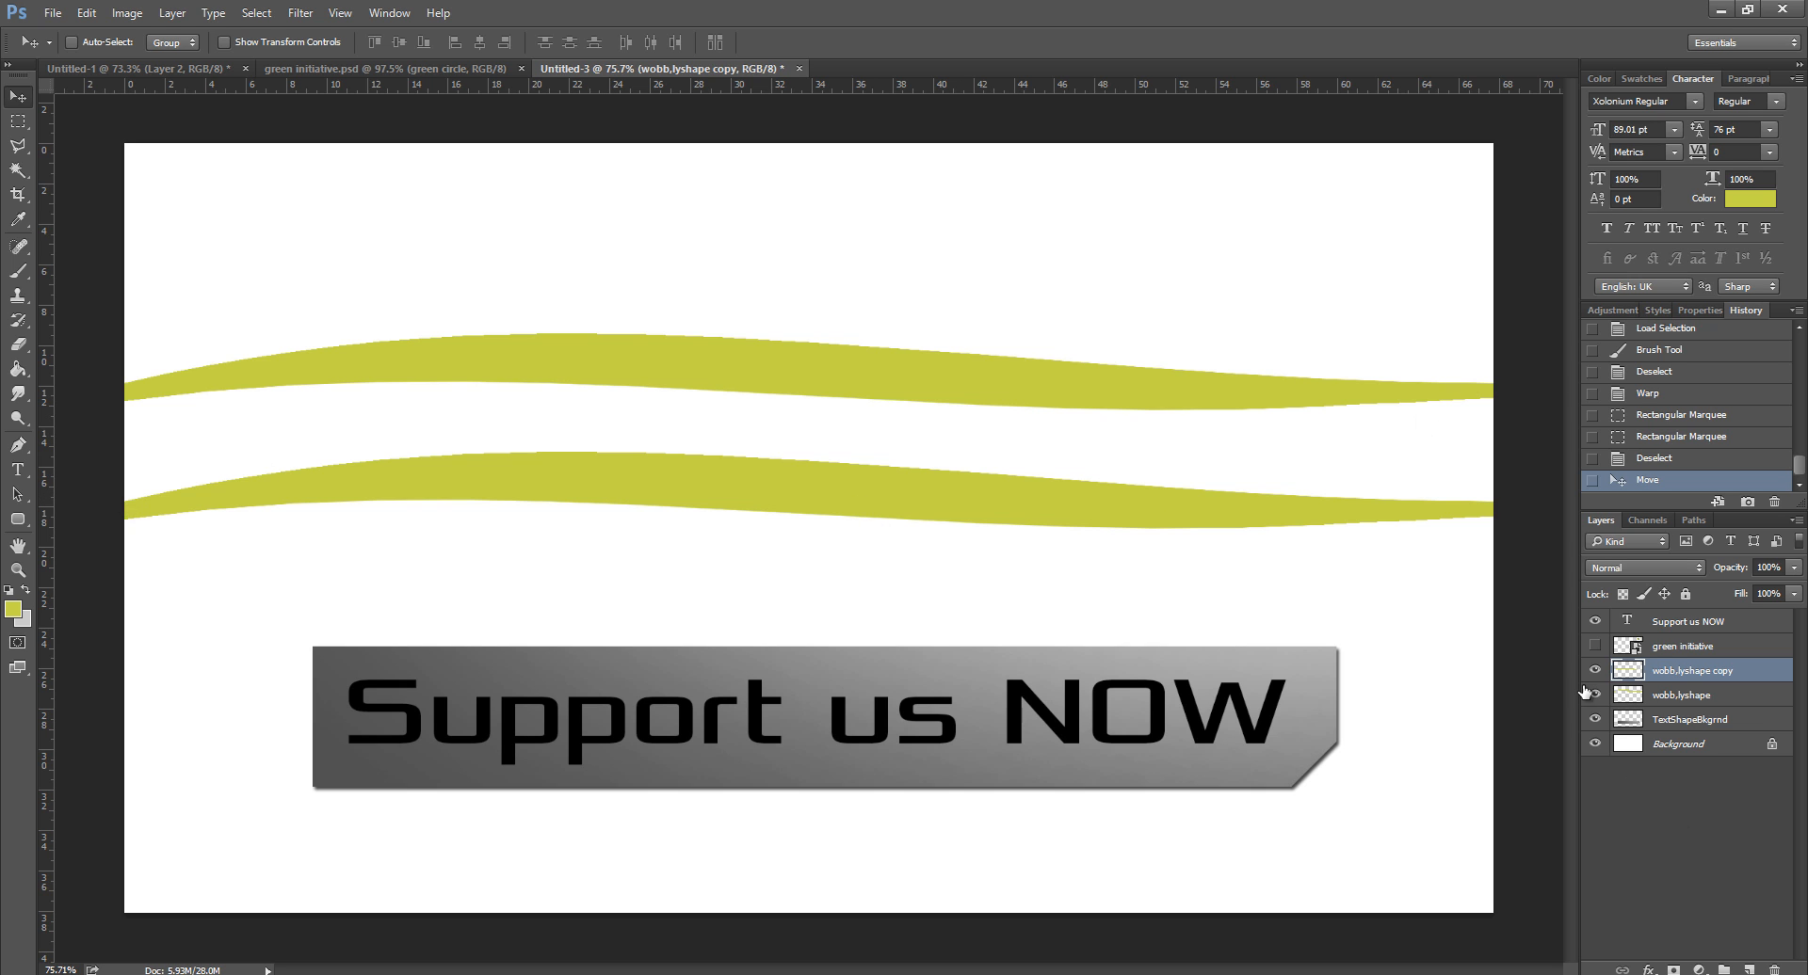
Step: Show the green initiative logo layer and make the wobb,lyshape copy layer active
{"action": "left_click", "coordinate": [1597, 646]}
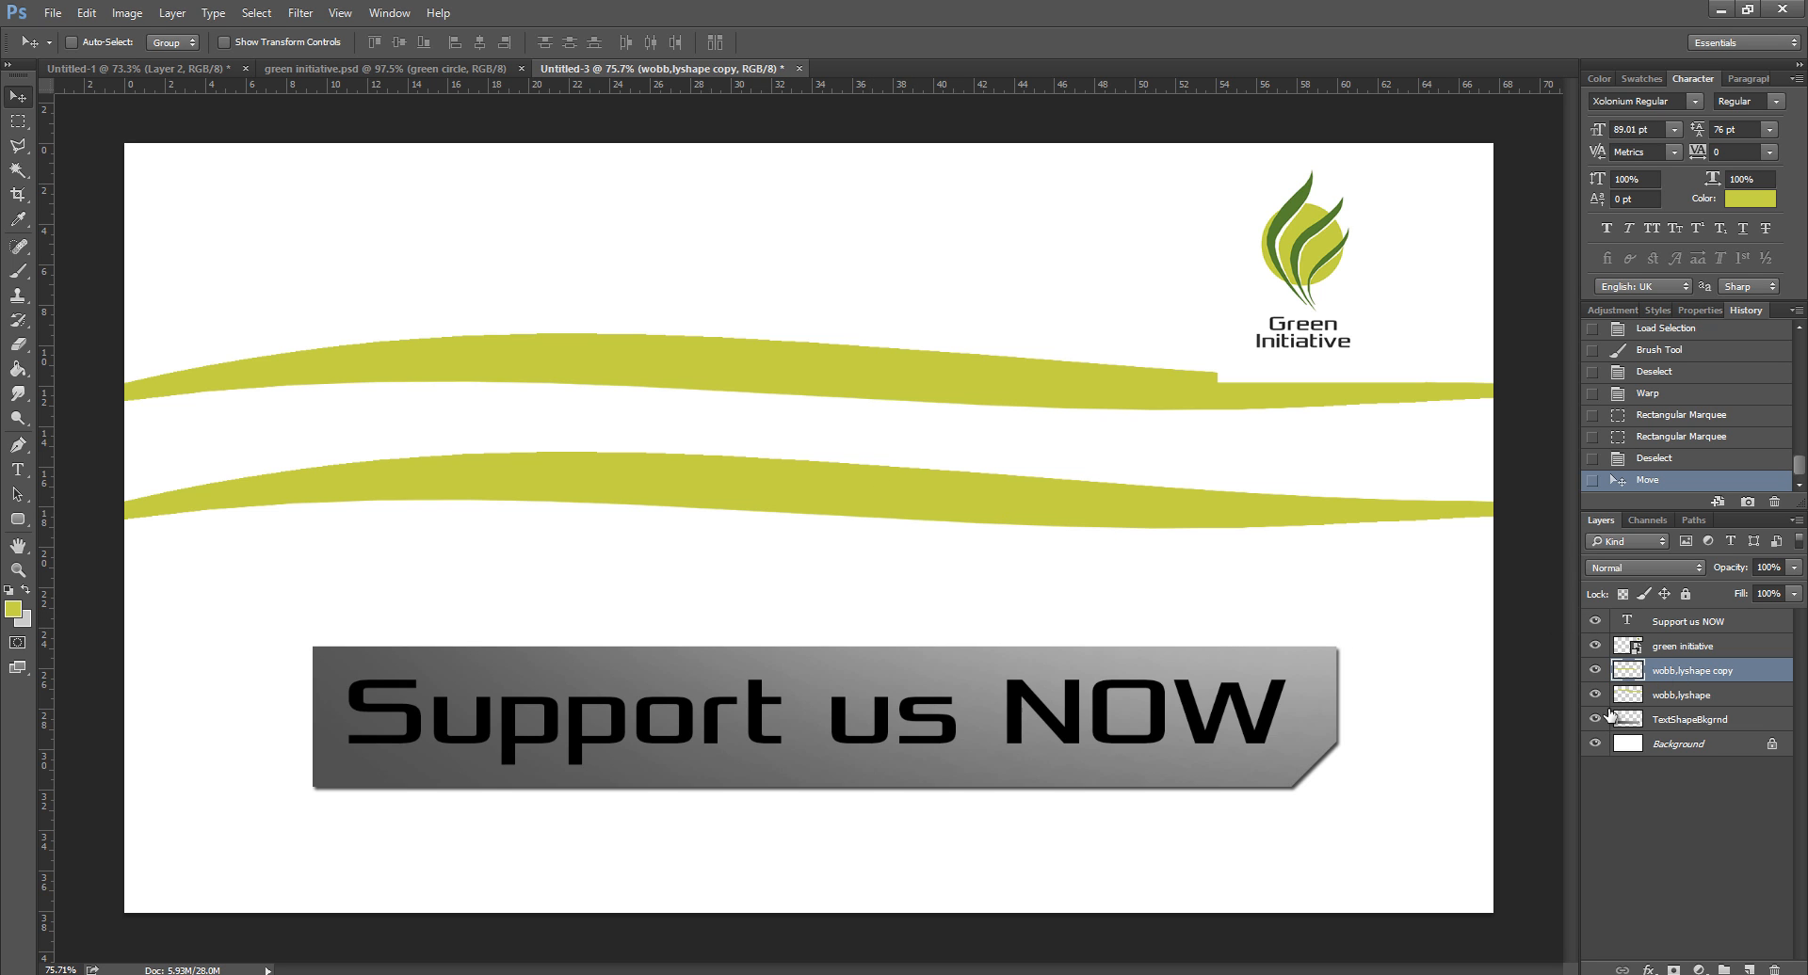
{"action": "left_click", "coordinate": [1681, 698]}
{"action": "left_click", "coordinate": [1697, 676]}
{"action": "left_click", "coordinate": [1691, 694]}
{"action": "left_click", "coordinate": [1692, 674]}
{"action": "left_click", "coordinate": [1686, 700]}
{"action": "left_click", "coordinate": [1663, 672]}
Step: Pick layers directly on the canvas: the banner background, the upper band and the lower band
{"action": "key", "text": "ctrl"}
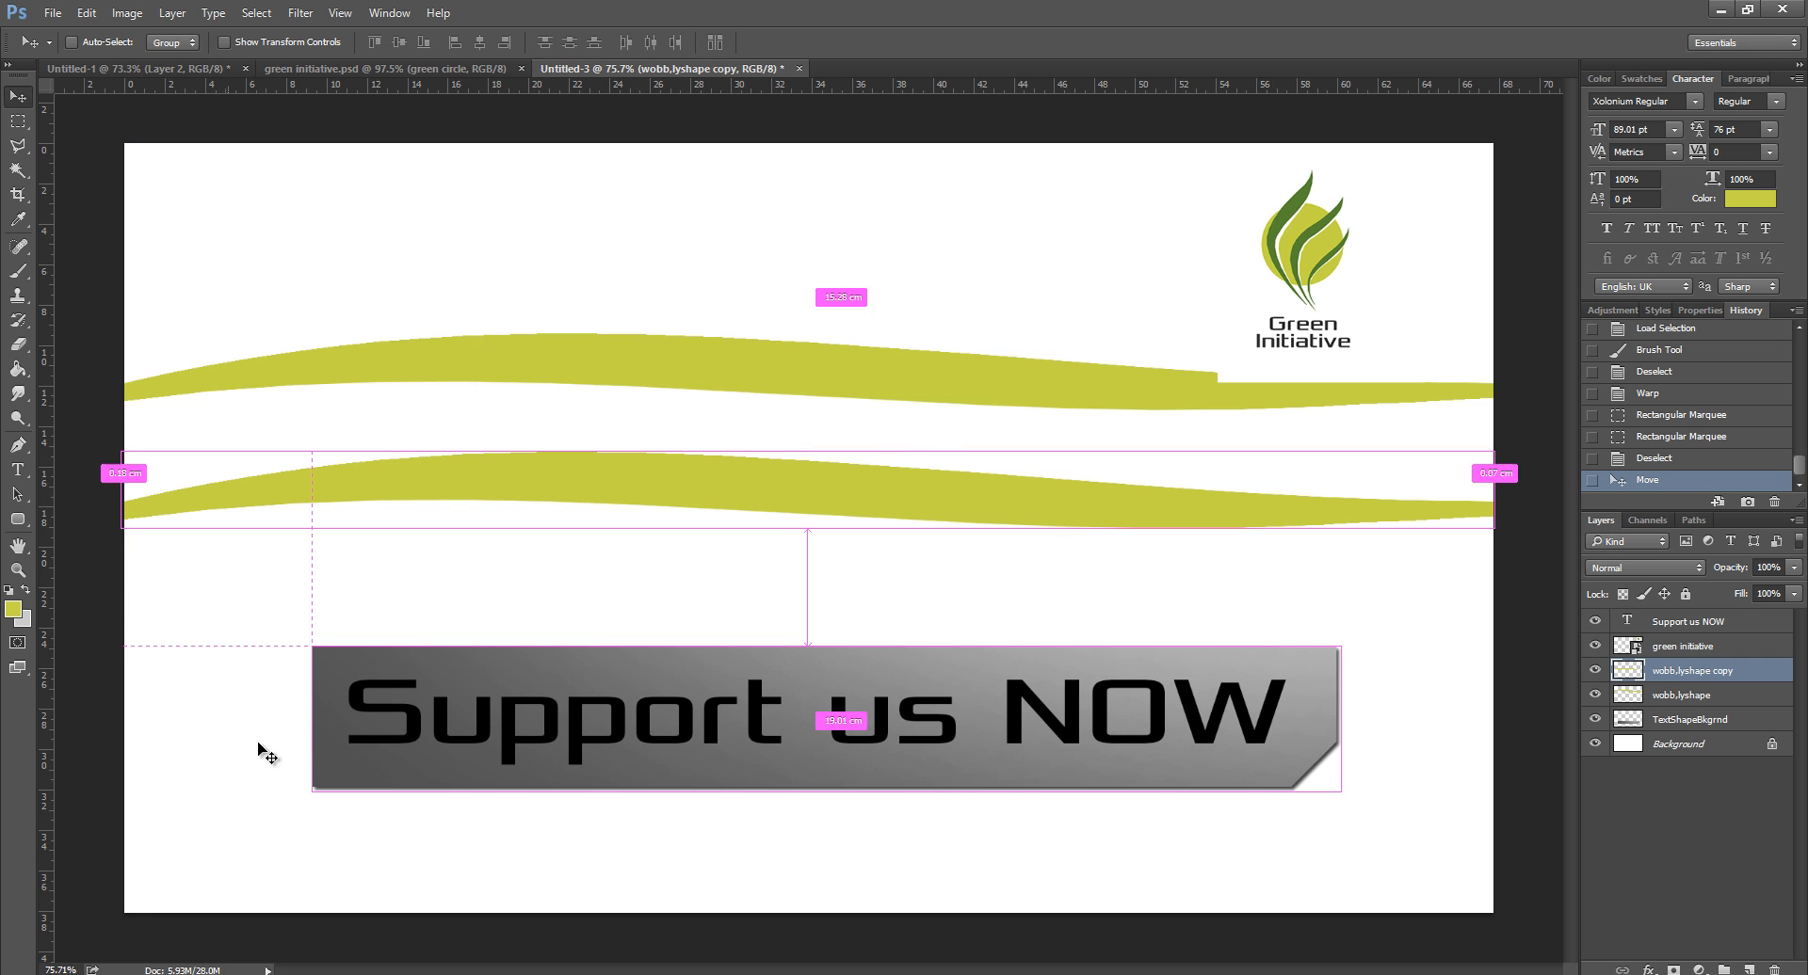
{"action": "left_click", "coordinate": [770, 673], "text": "ctrl"}
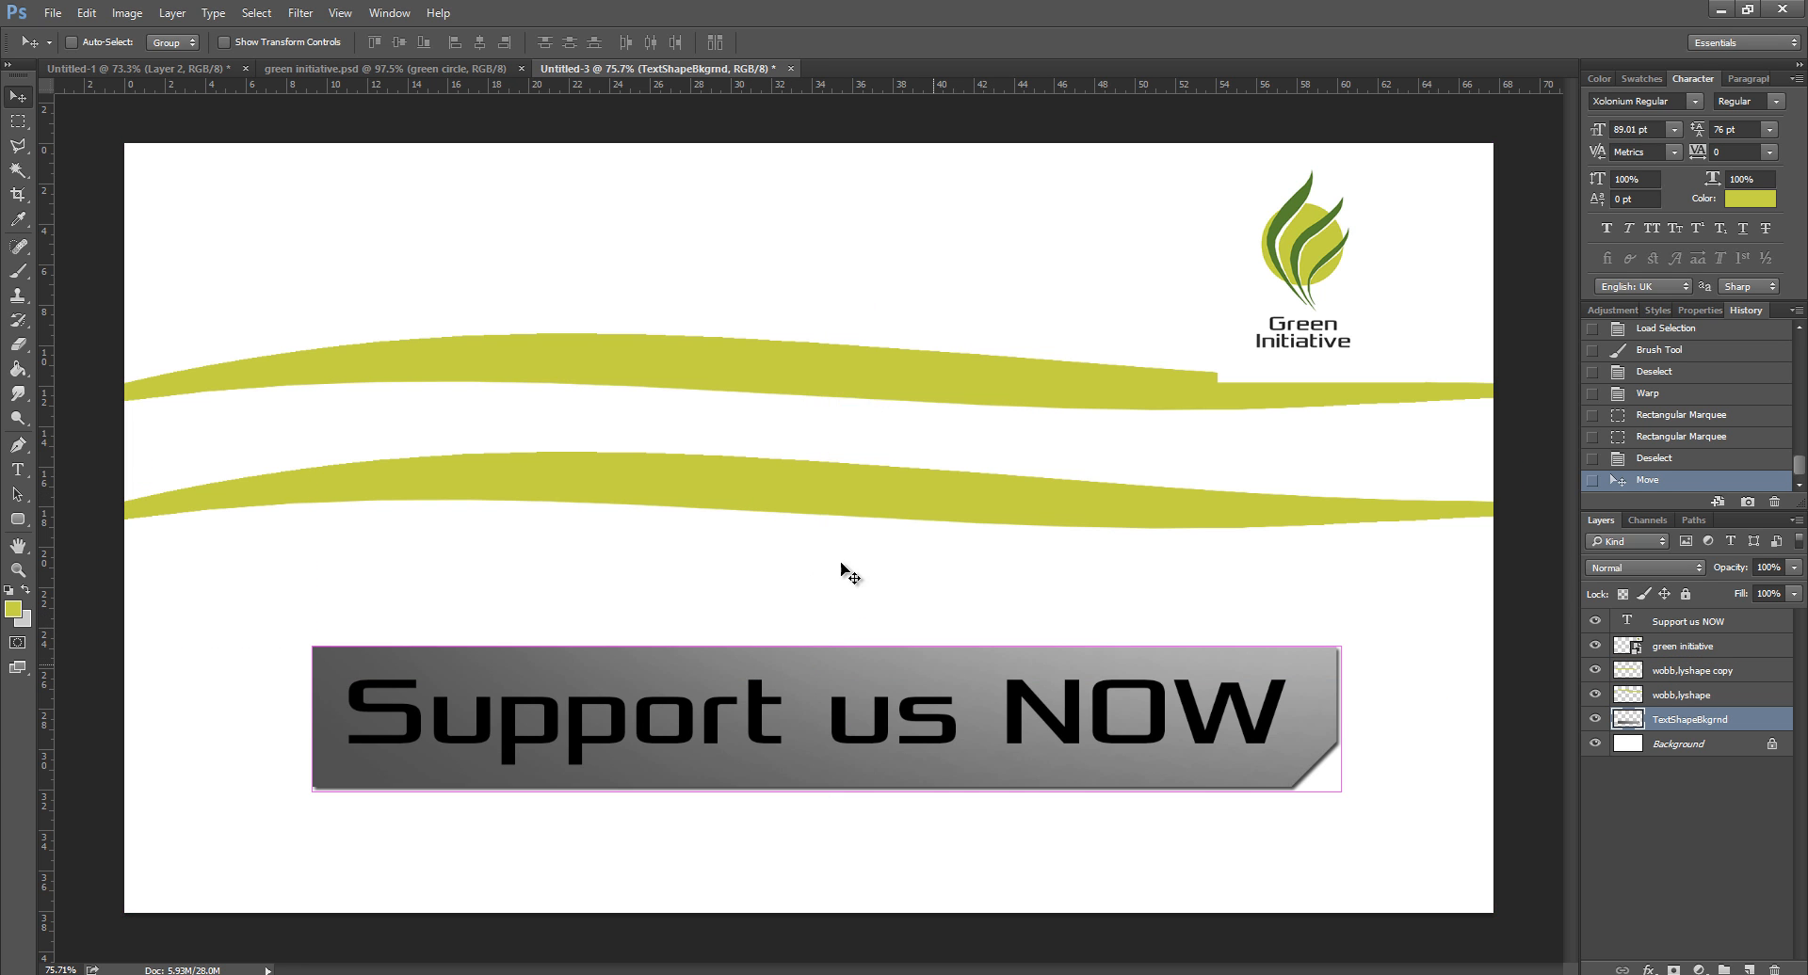
{"action": "left_click", "coordinate": [738, 375], "text": "ctrl"}
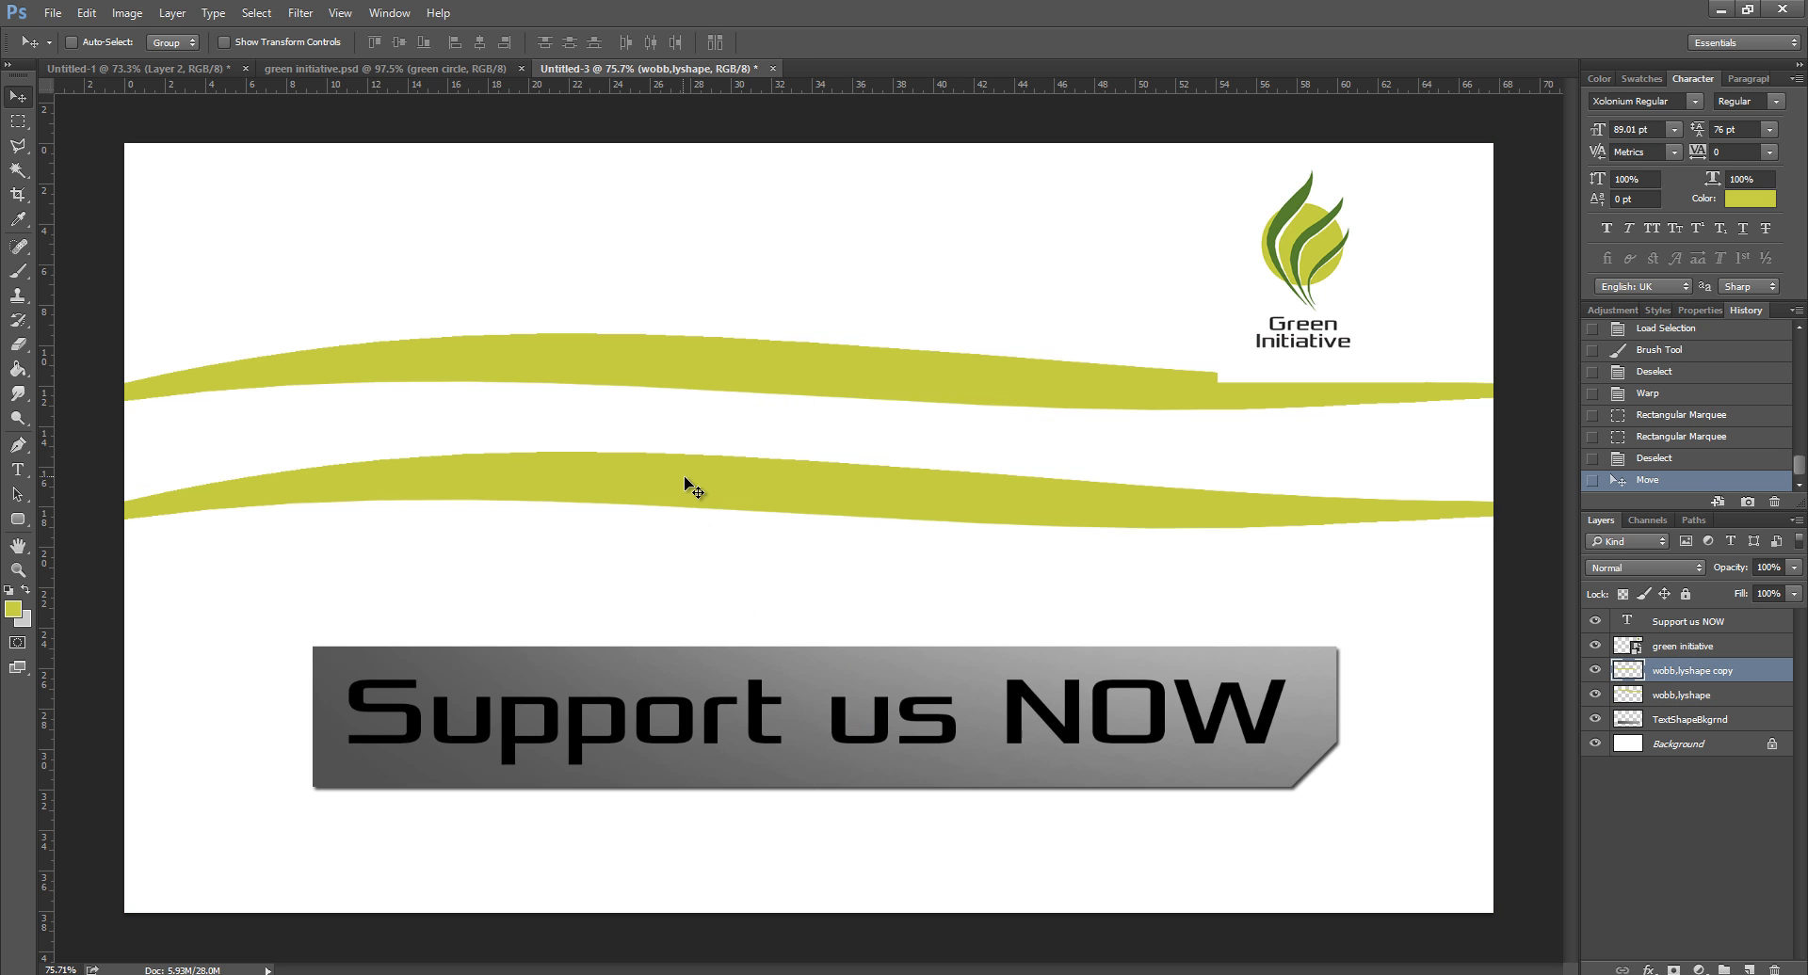
{"action": "left_click", "coordinate": [855, 501], "text": "ctrl"}
Step: Load the lower band's outline as a selection, repaint it with the dark green sampled from the logo's leaves, and deselect
{"action": "left_click", "coordinate": [1627, 671], "text": "ctrl"}
{"action": "key", "text": "ctrl+d"}
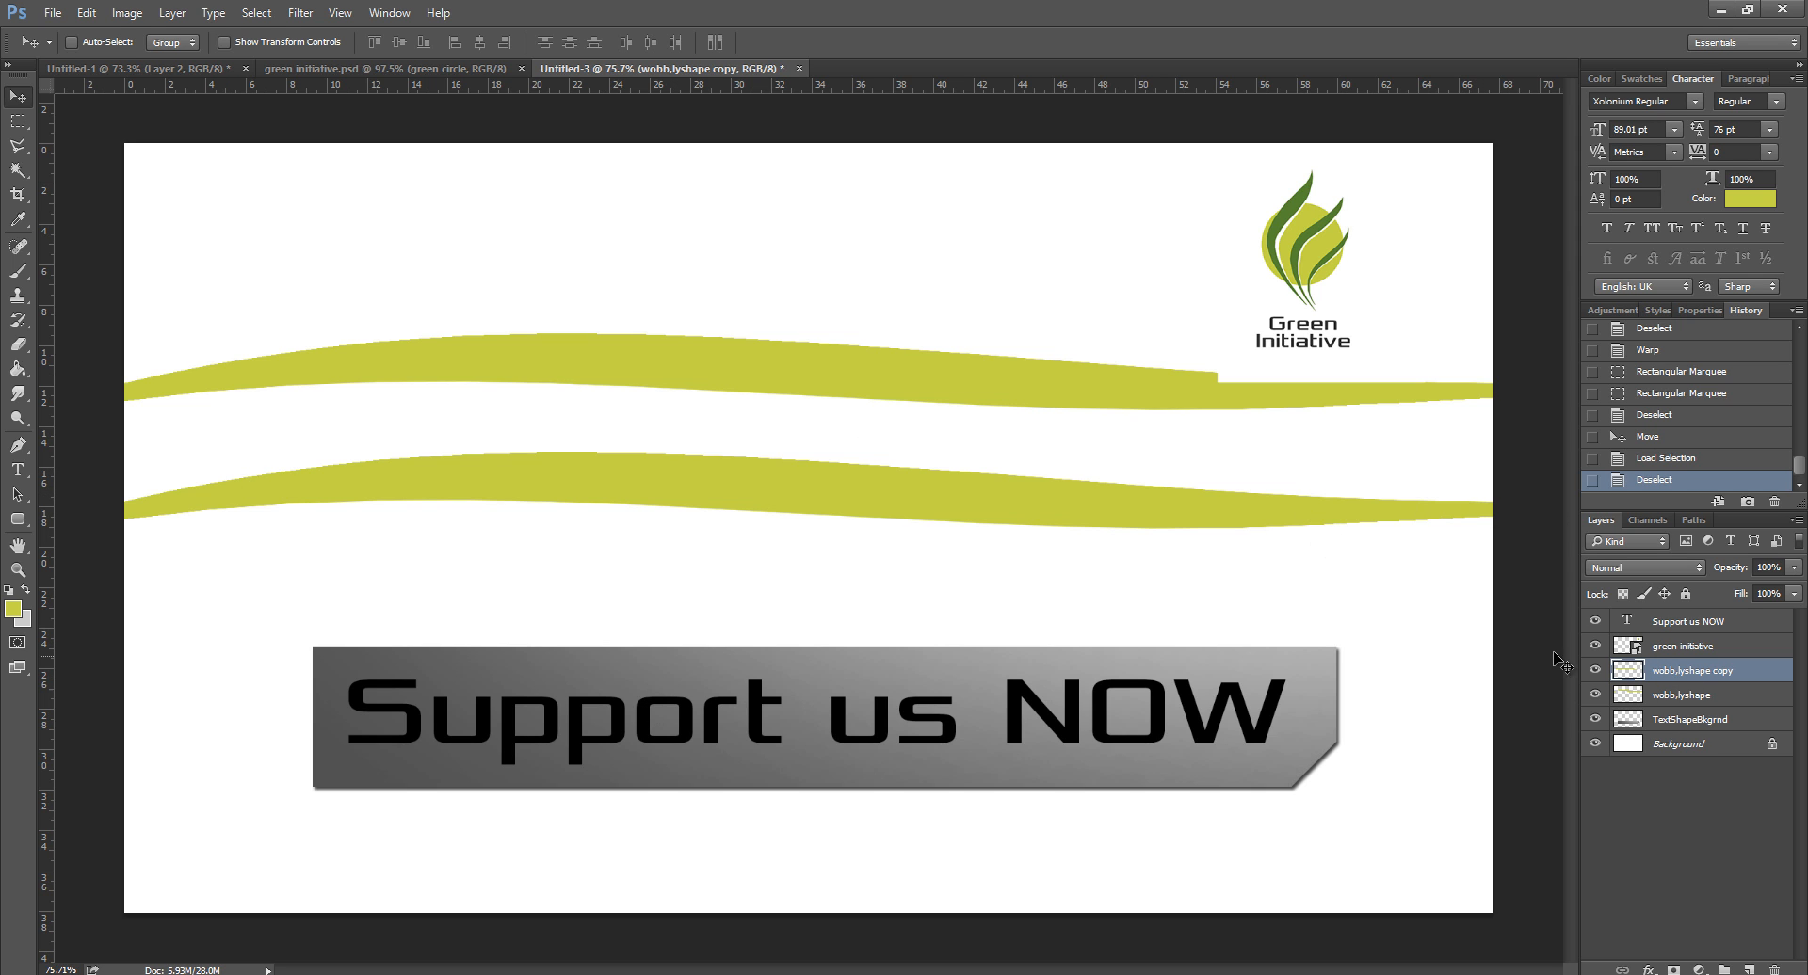
{"action": "left_click", "coordinate": [1621, 671], "text": "ctrl"}
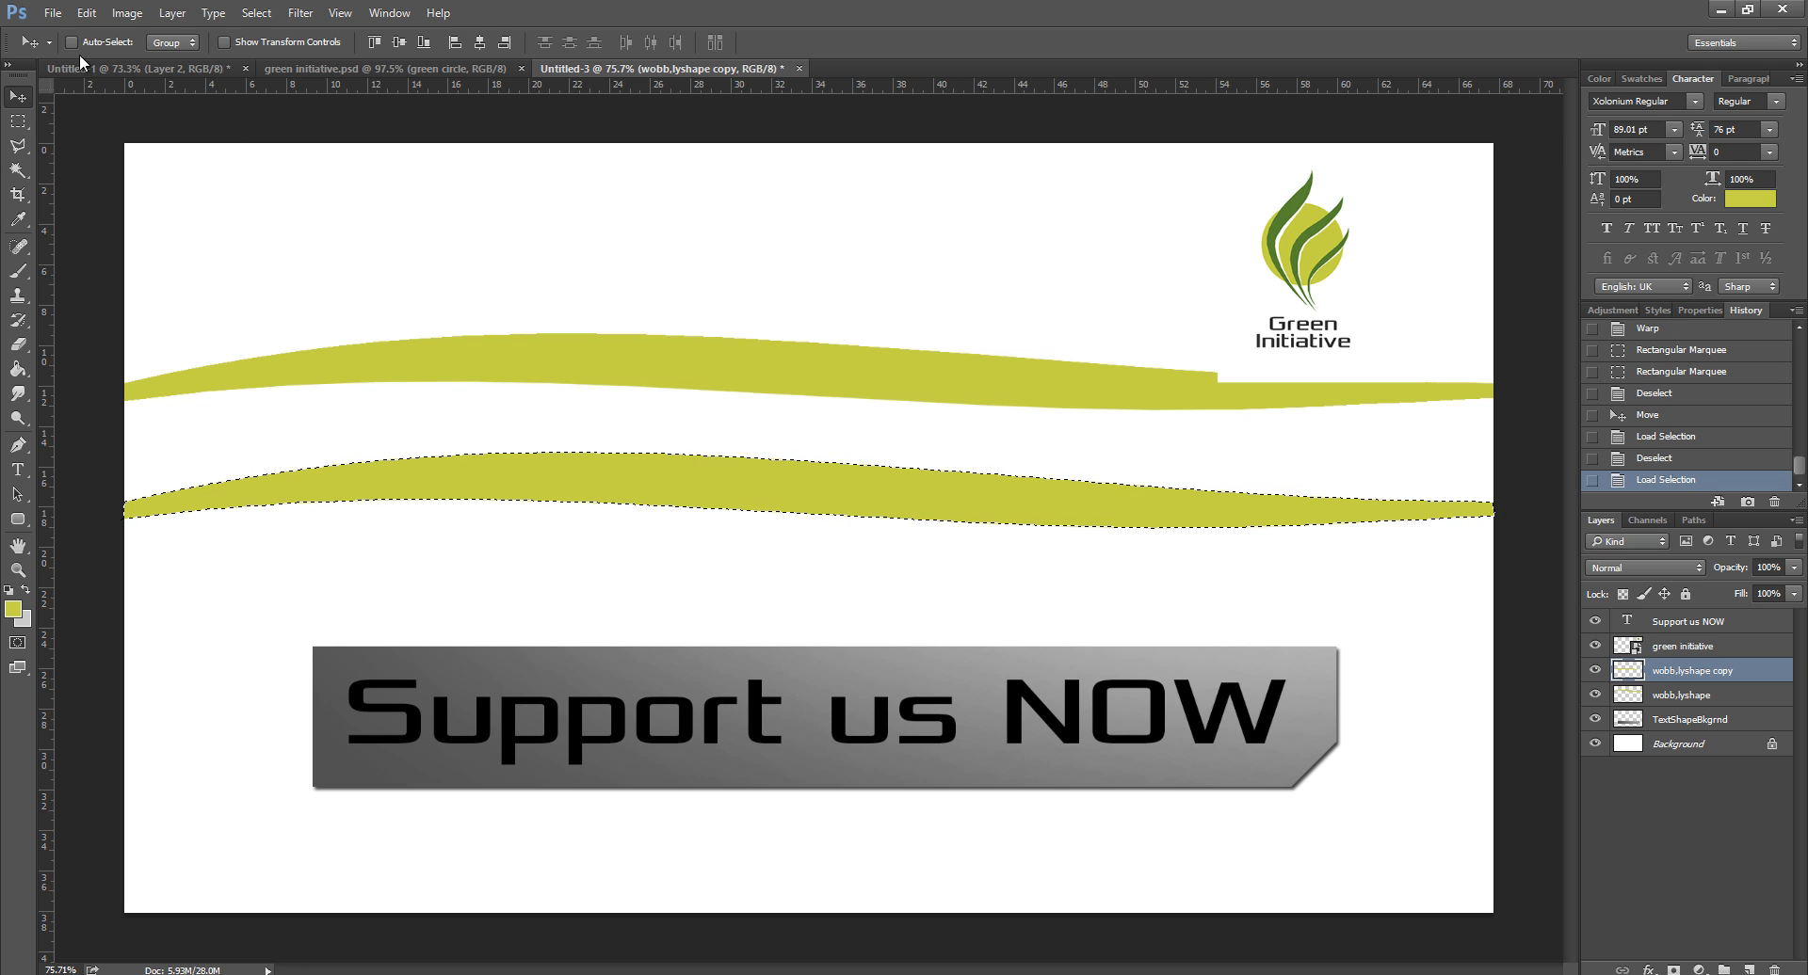
{"action": "left_click", "coordinate": [18, 272]}
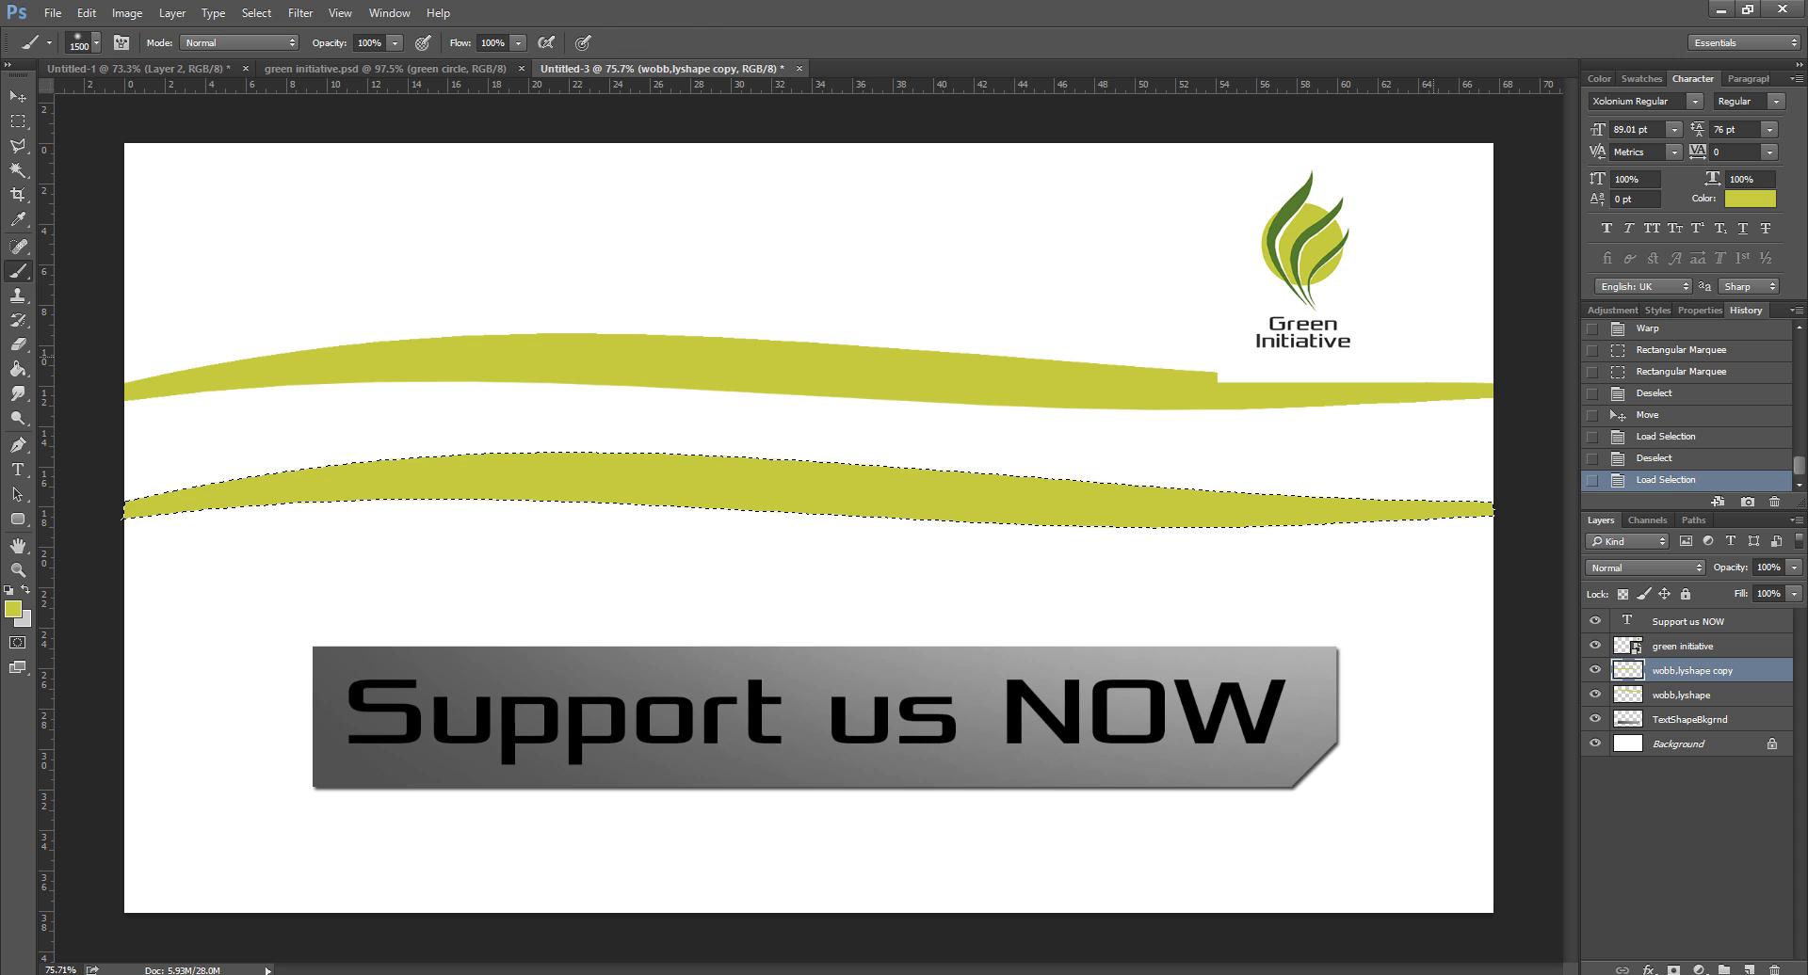
{"action": "left_click", "coordinate": [1303, 197], "text": "alt"}
{"action": "left_click_drag", "start_coordinate": [377, 471], "coordinate": [1557, 424]}
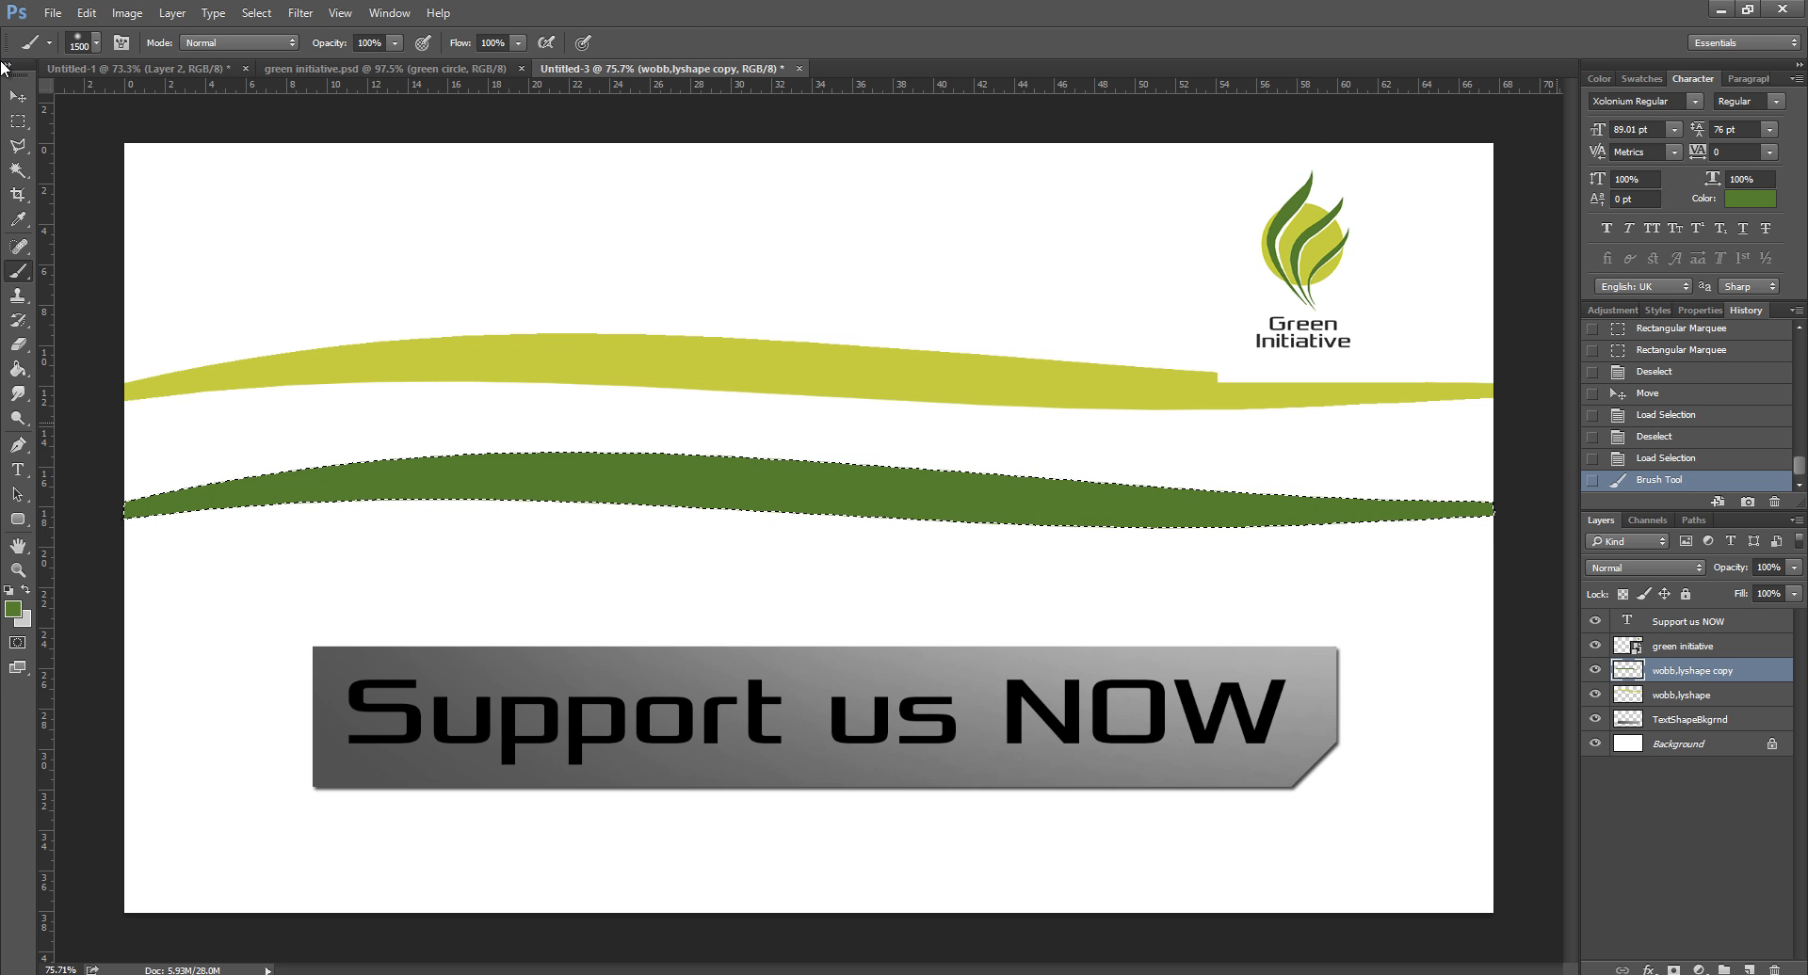
{"action": "left_click", "coordinate": [11, 121]}
{"action": "left_click", "coordinate": [376, 238]}
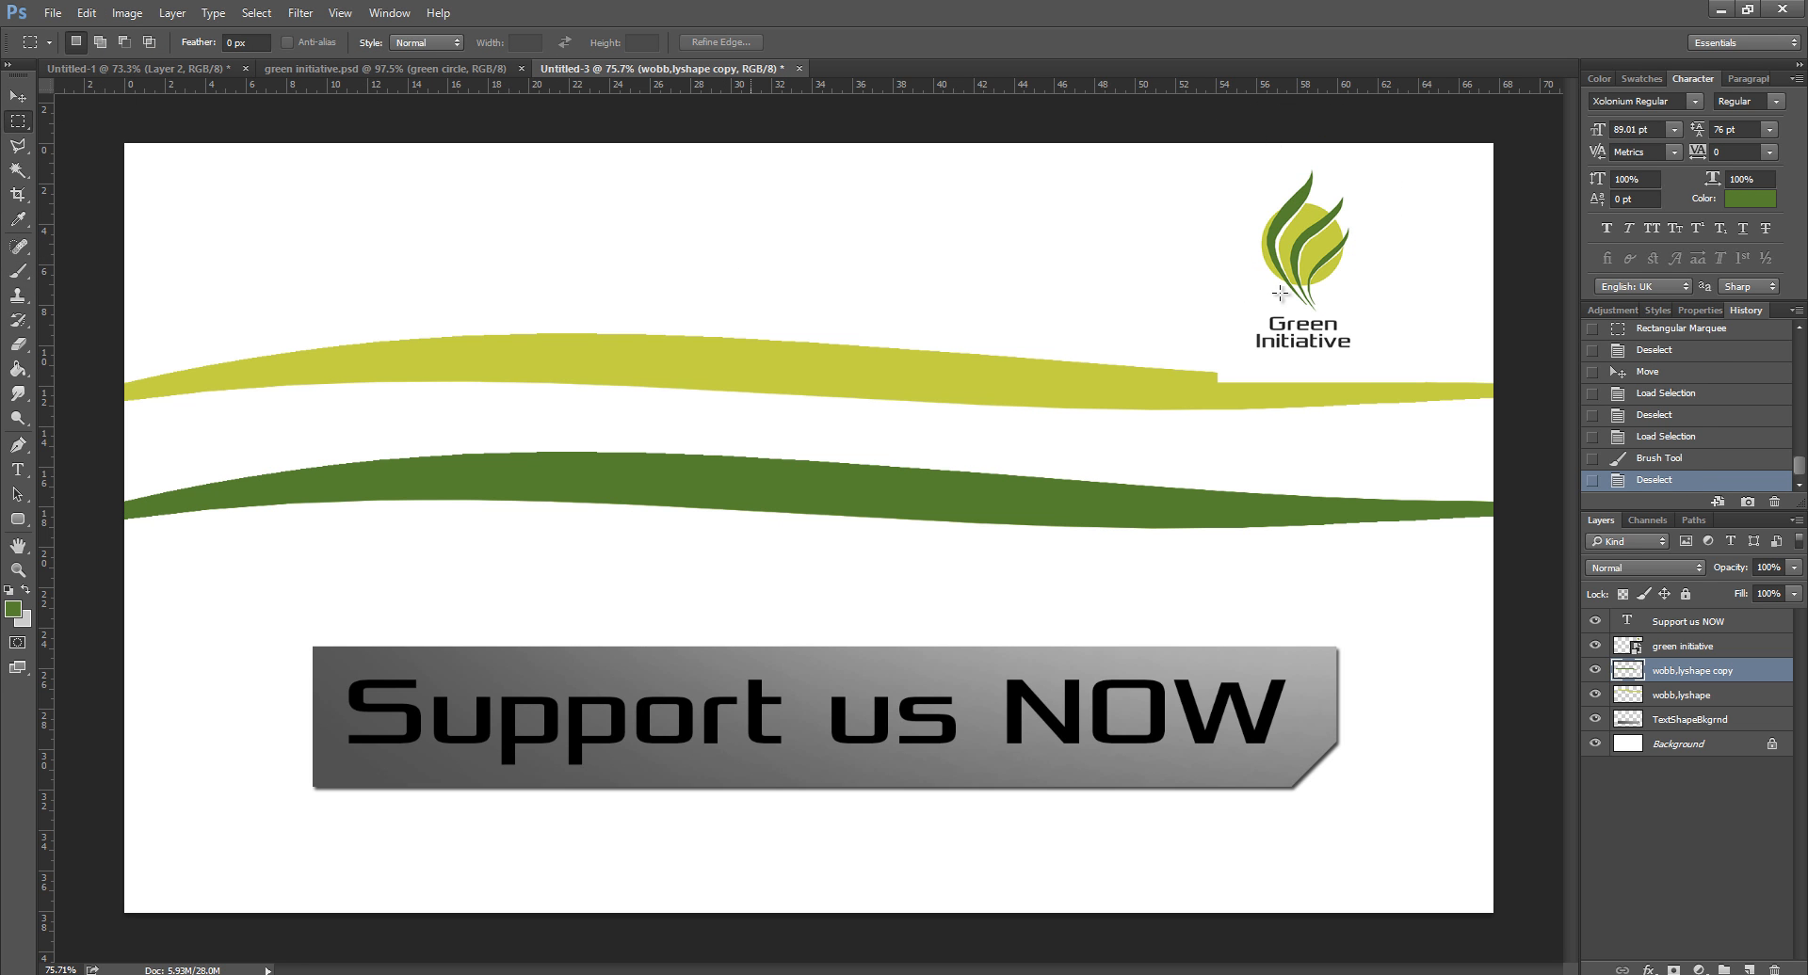